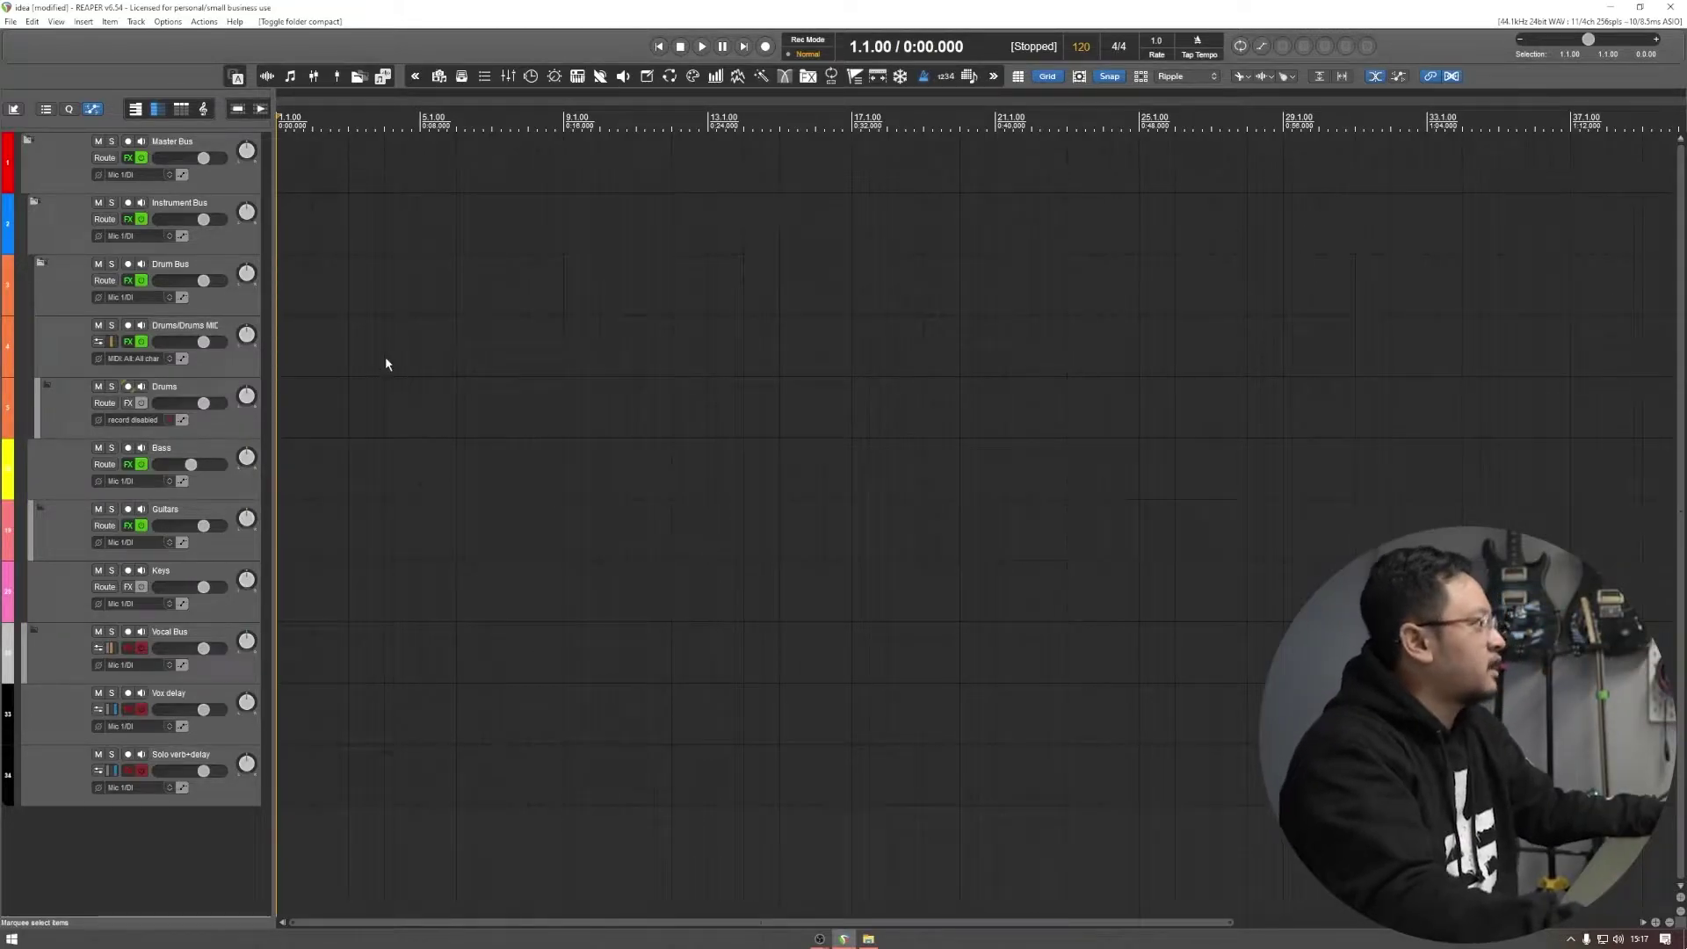
Step: Look through the available project templates and the option to save the project as a template
{"action": "left_click", "coordinate": [10, 21]}
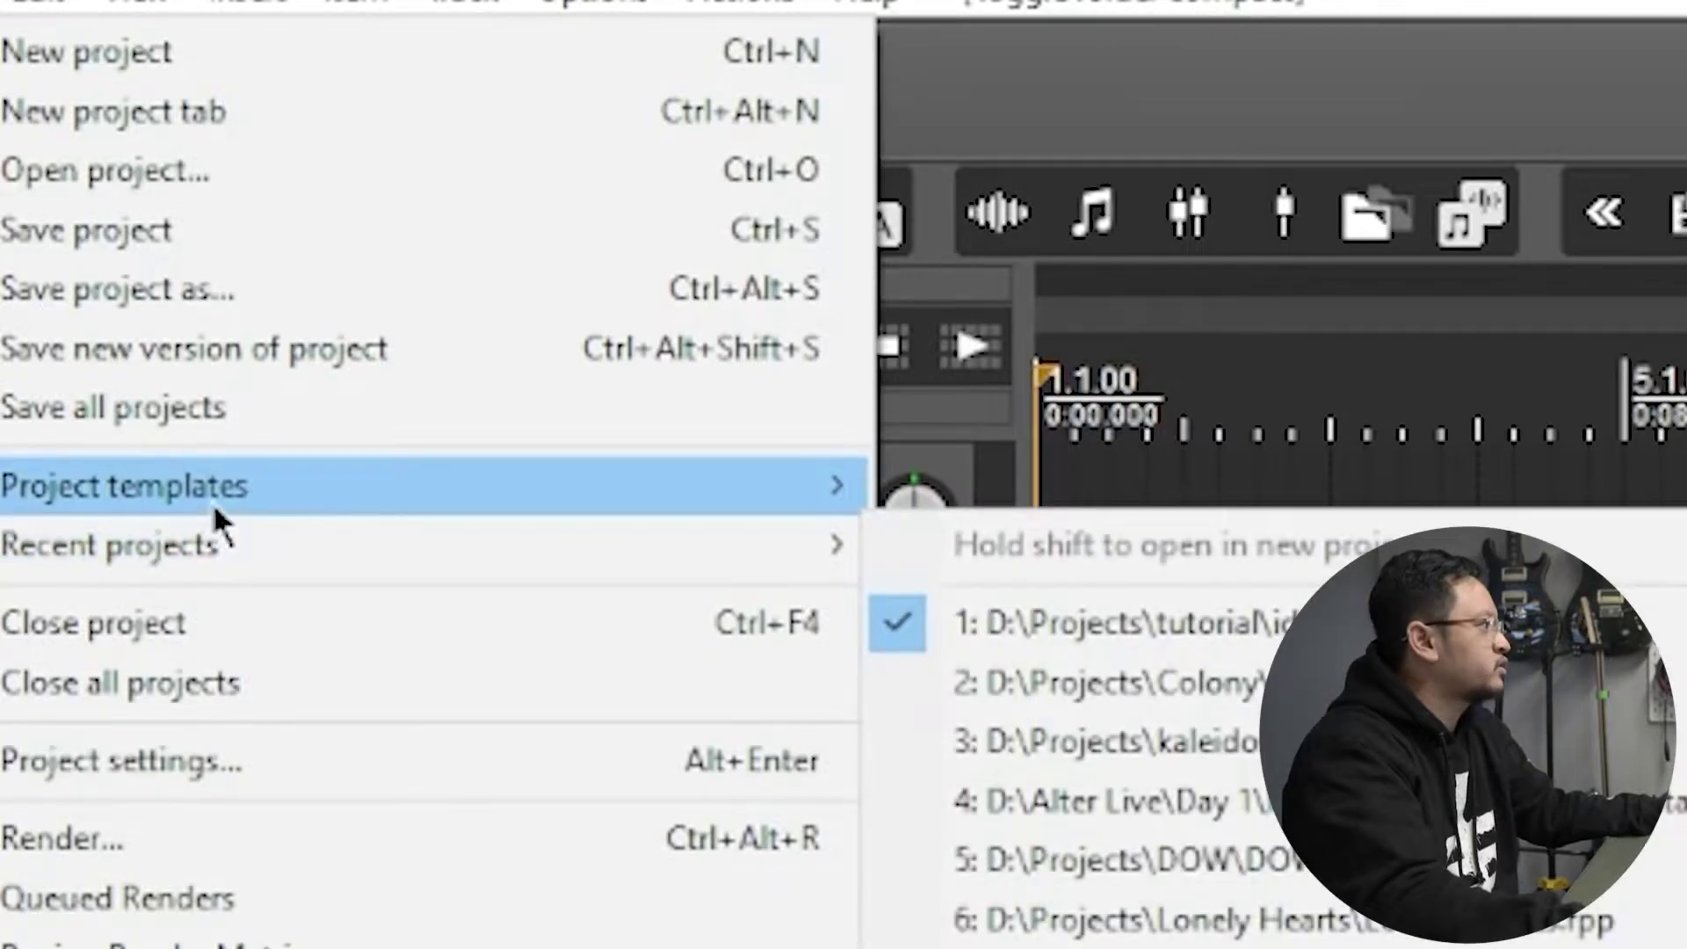
{"action": "mouse_move", "coordinate": [214, 508]}
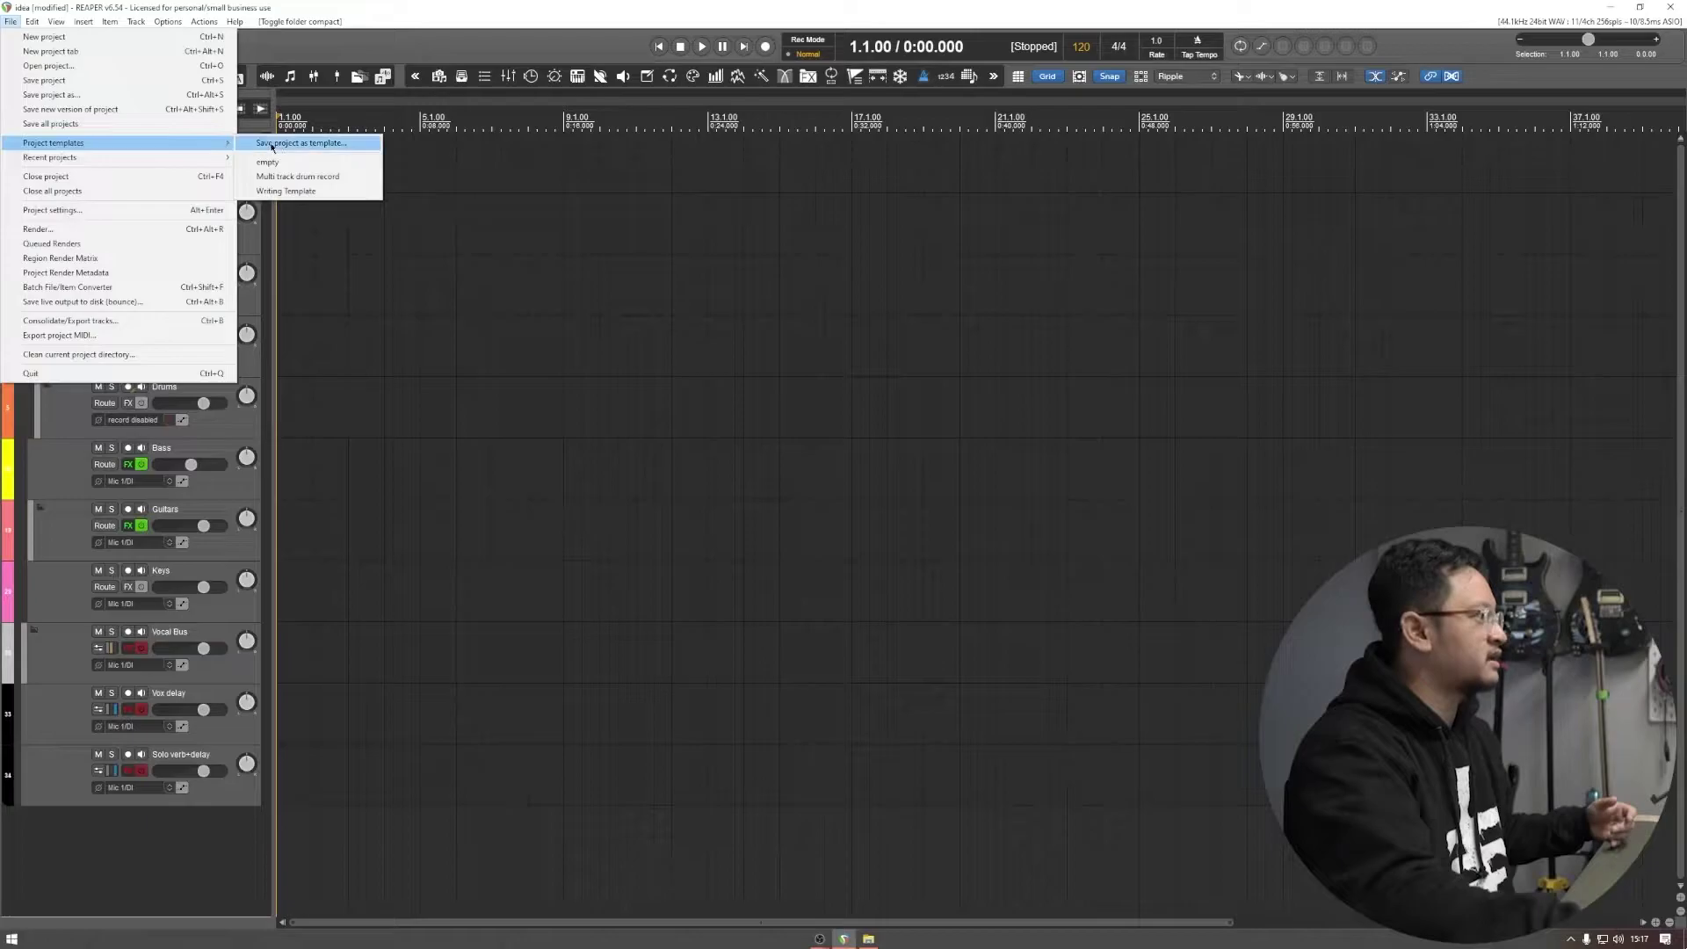
{"action": "left_click", "coordinate": [557, 301]}
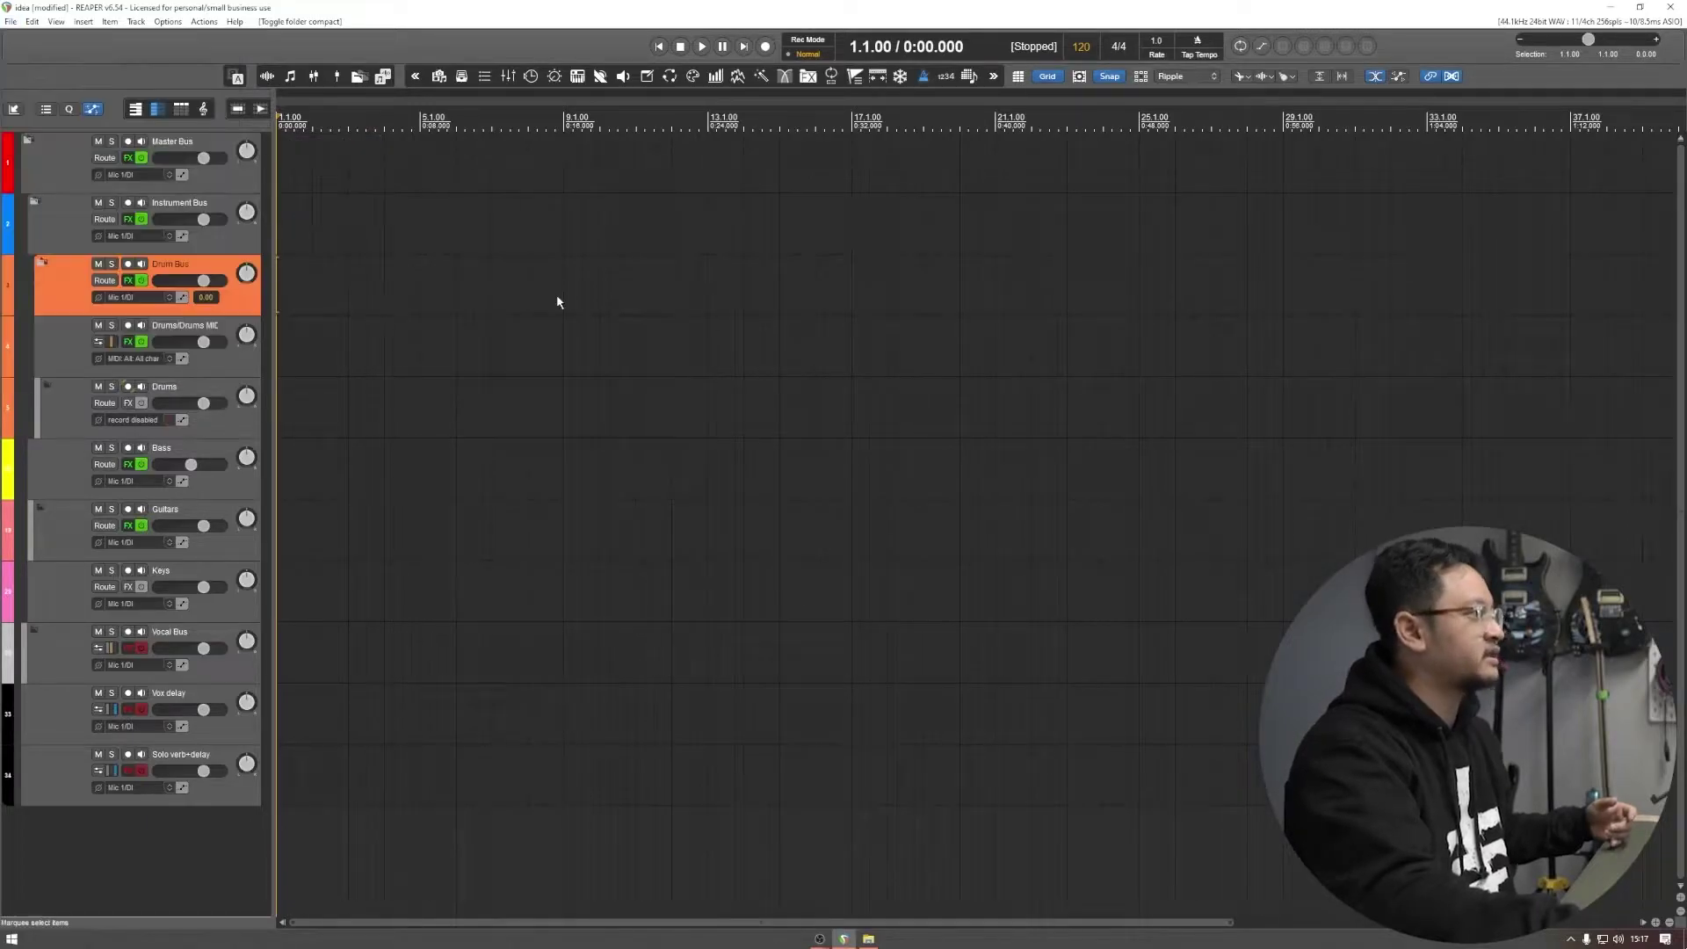
Step: Show the mixer, hide the Drums folder's child tracks in it, and close the mixer
{"action": "left_click", "coordinate": [68, 174]}
{"action": "key", "text": "ctrl+m"}
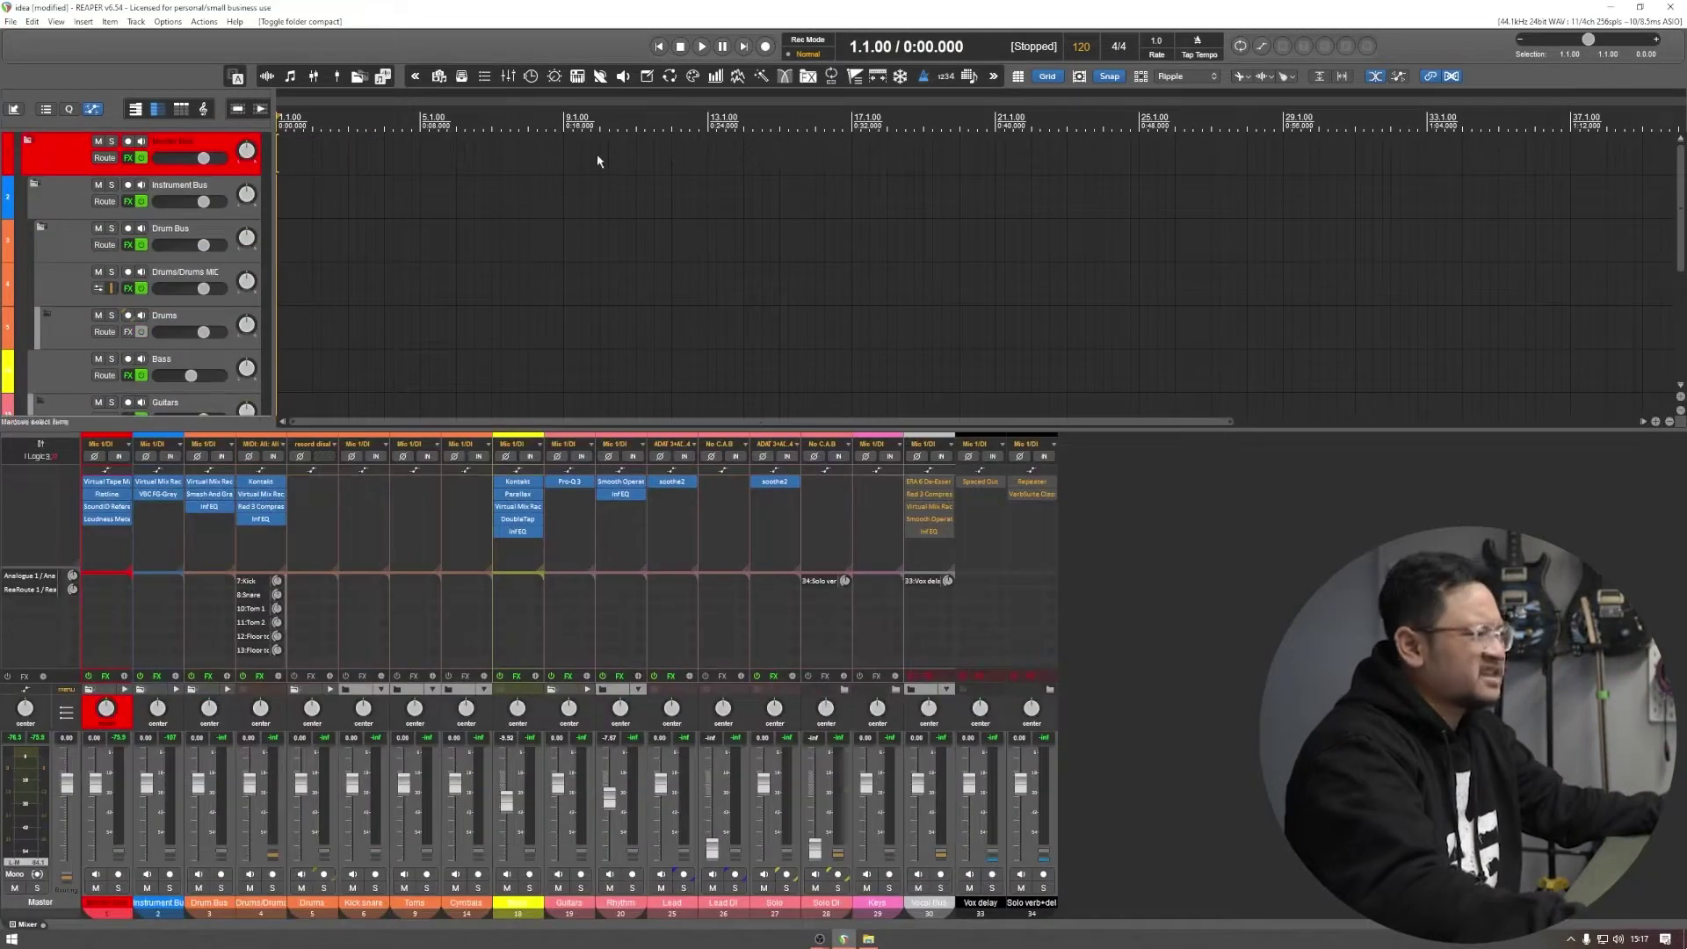
{"action": "left_click", "coordinate": [638, 287]}
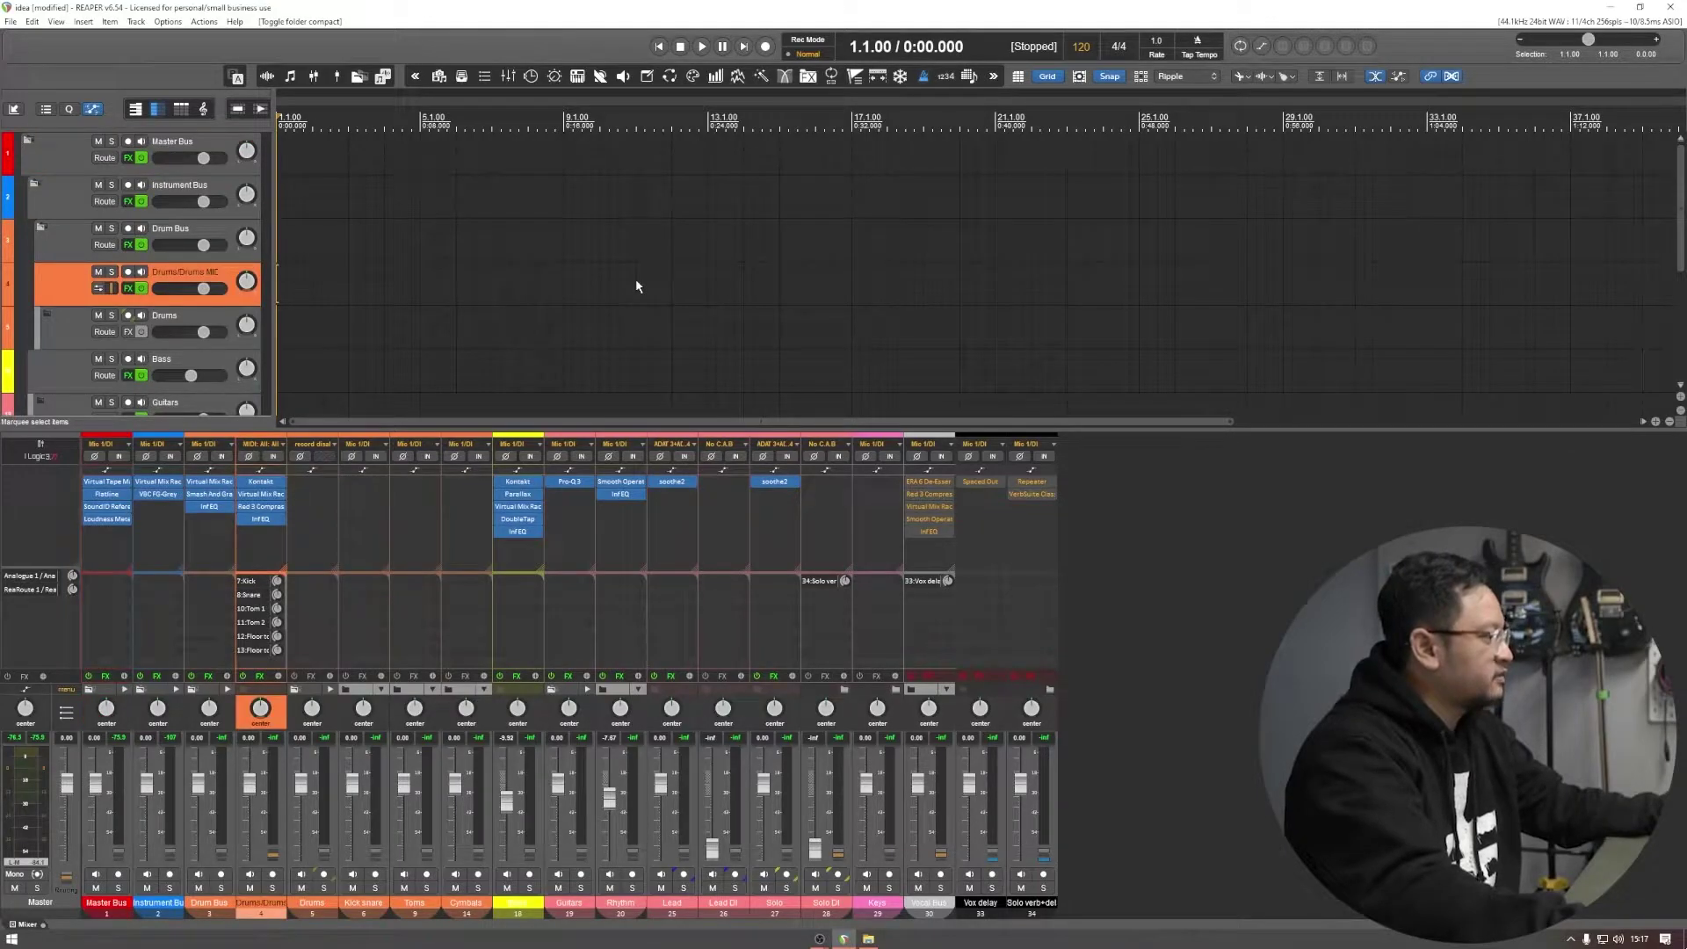
{"action": "left_click", "coordinate": [1072, 541]}
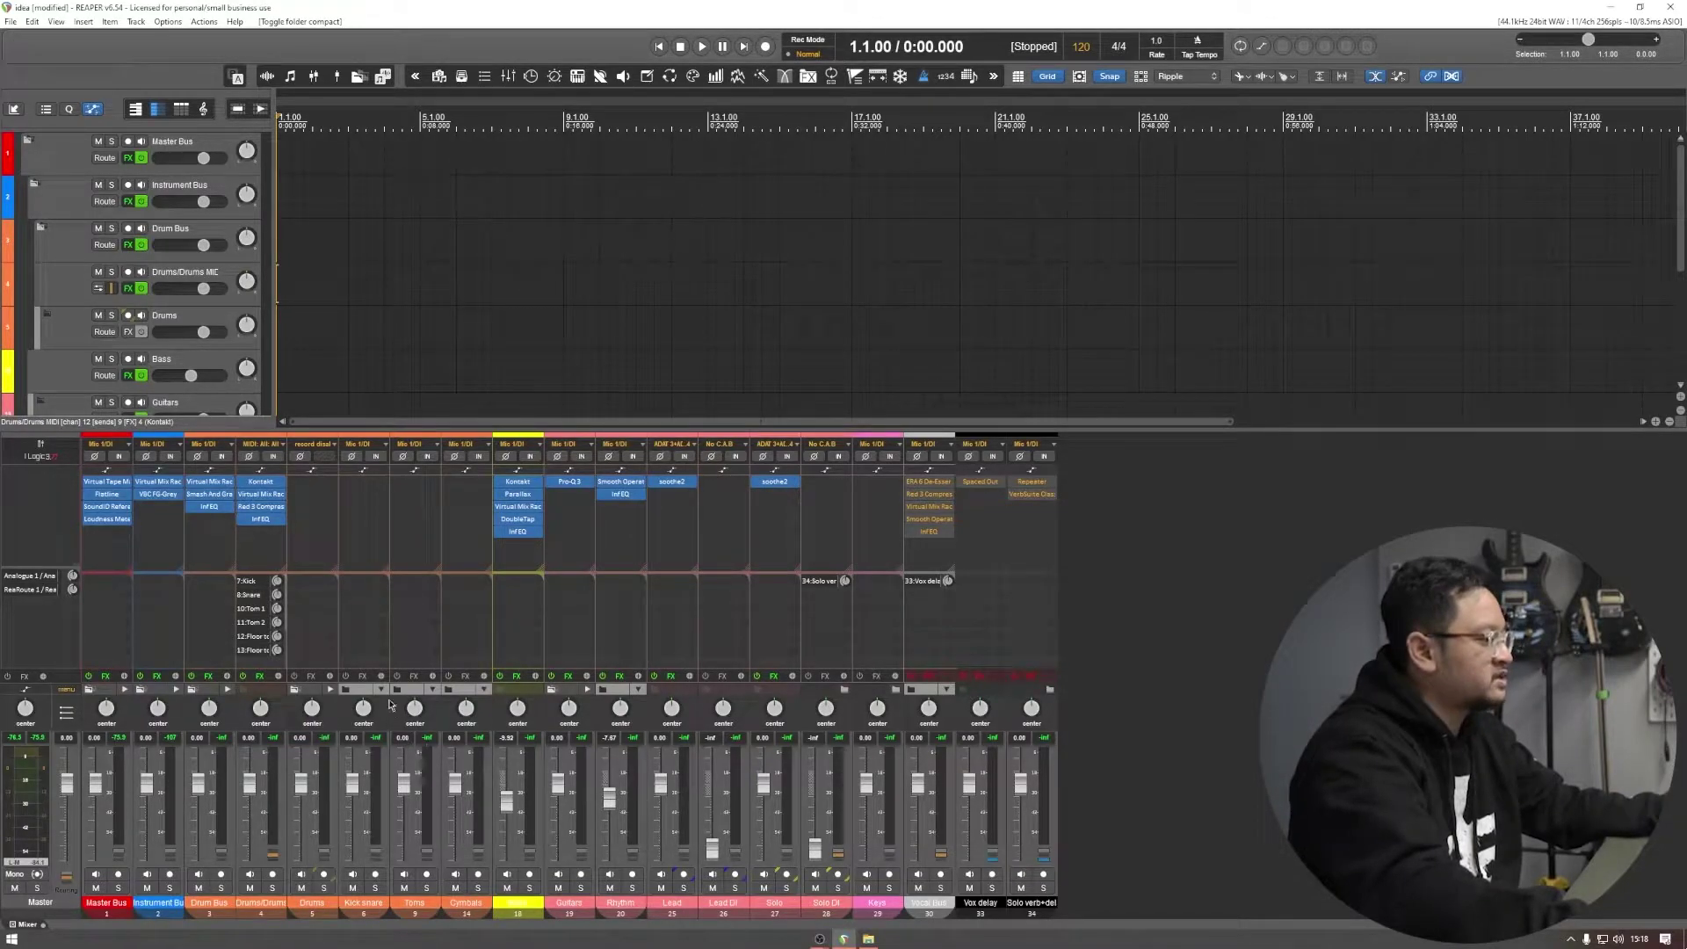
{"action": "left_click", "coordinate": [329, 688]}
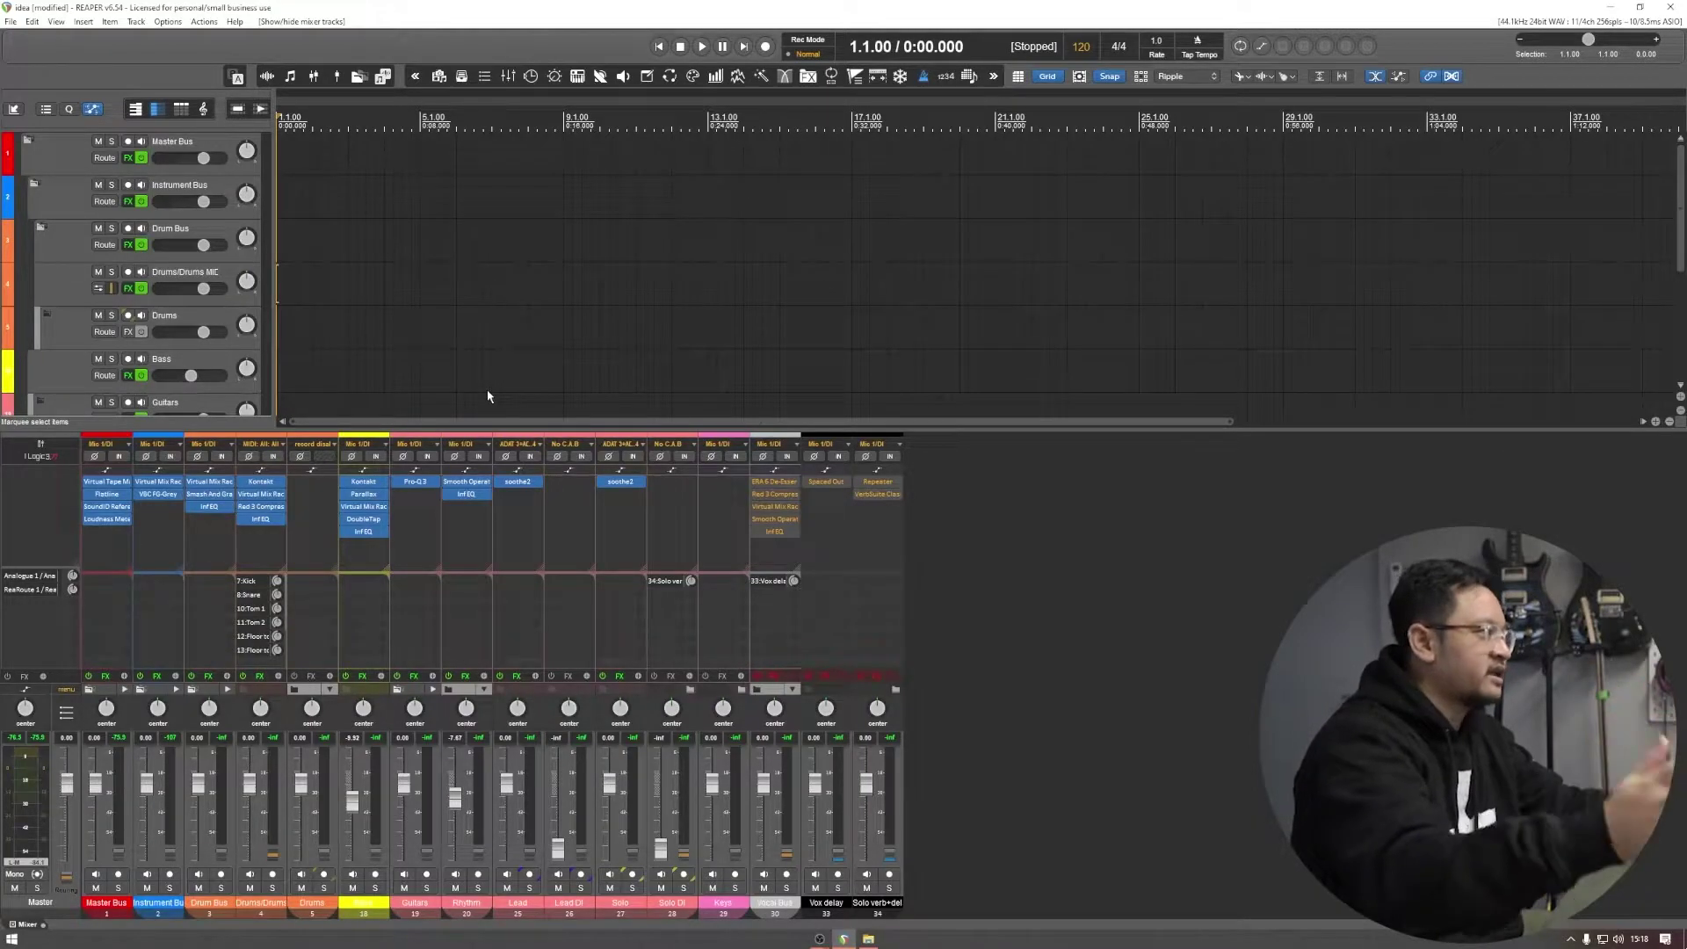
{"action": "left_click", "coordinate": [419, 346]}
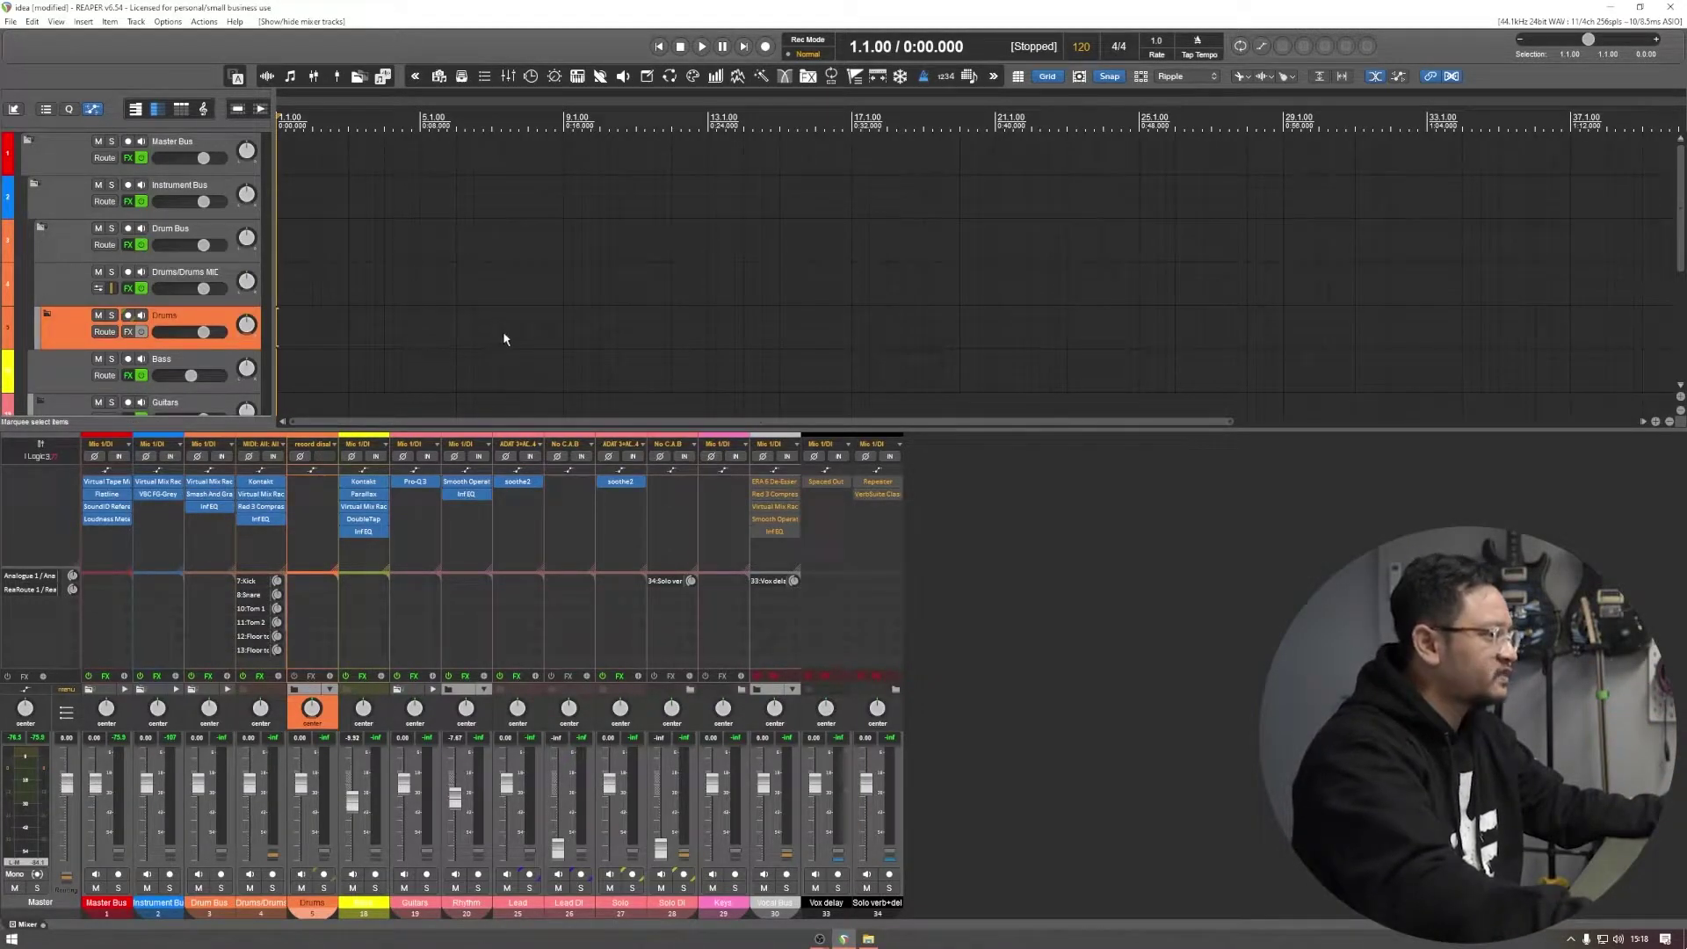
{"action": "key", "text": "ctrl+m"}
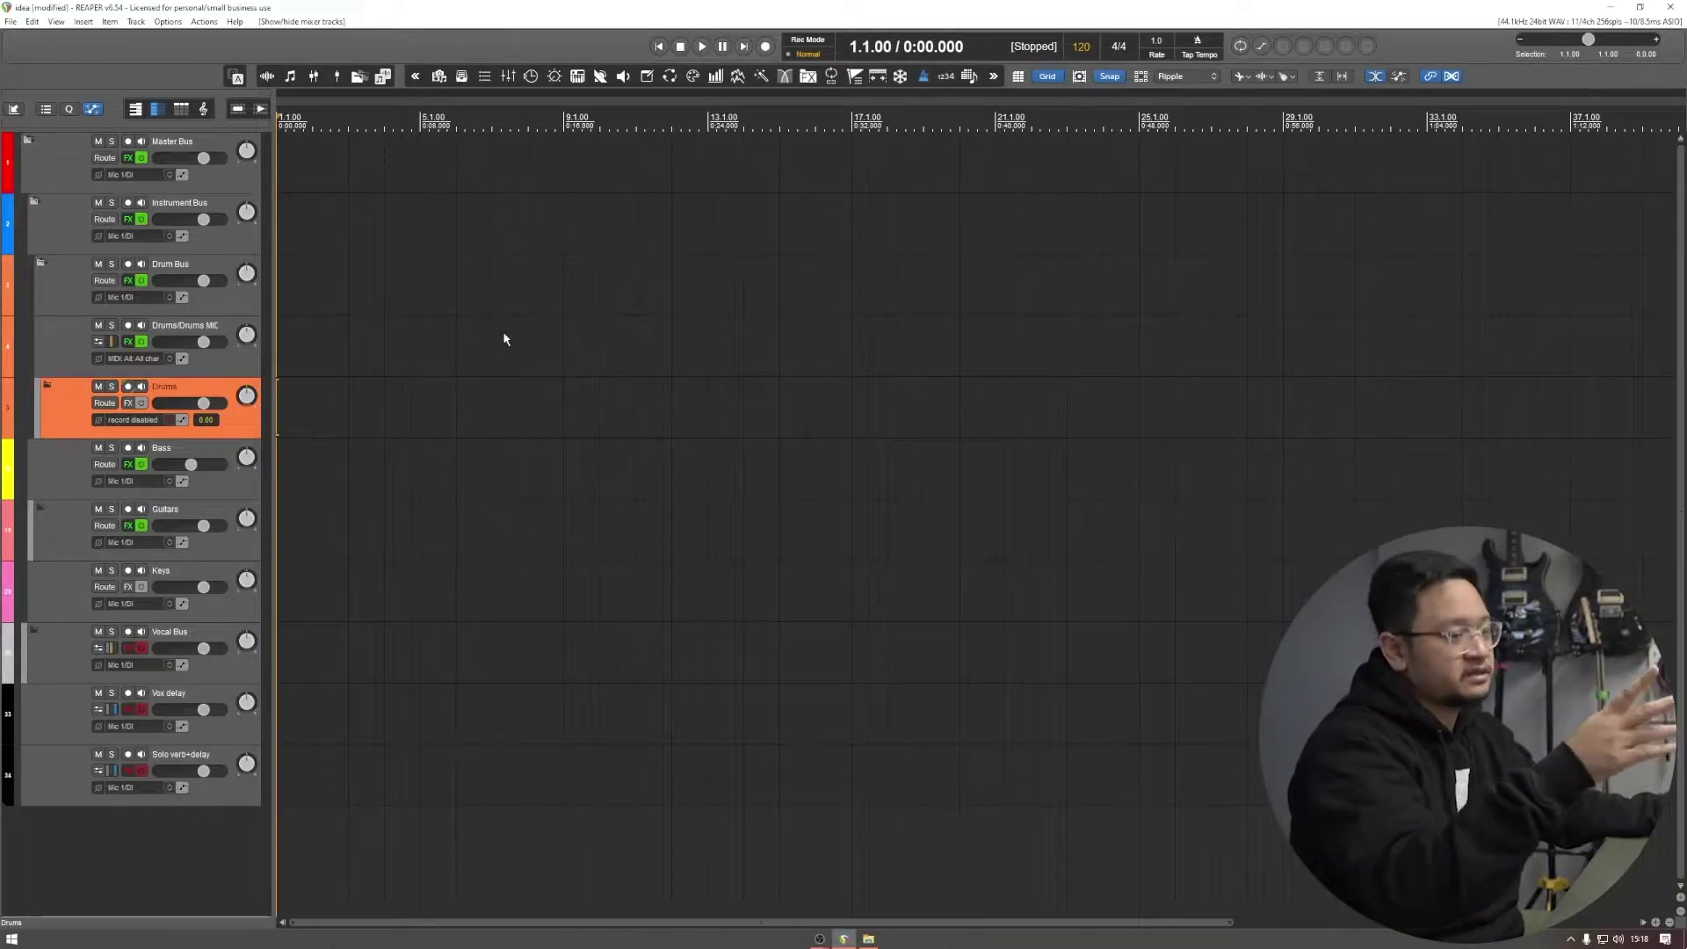
Step: Examine the Kontakt drum kit in the Drums MIDI track's FX chain, then close the chain
{"action": "left_click", "coordinate": [129, 342]}
{"action": "left_click", "coordinate": [342, 82]}
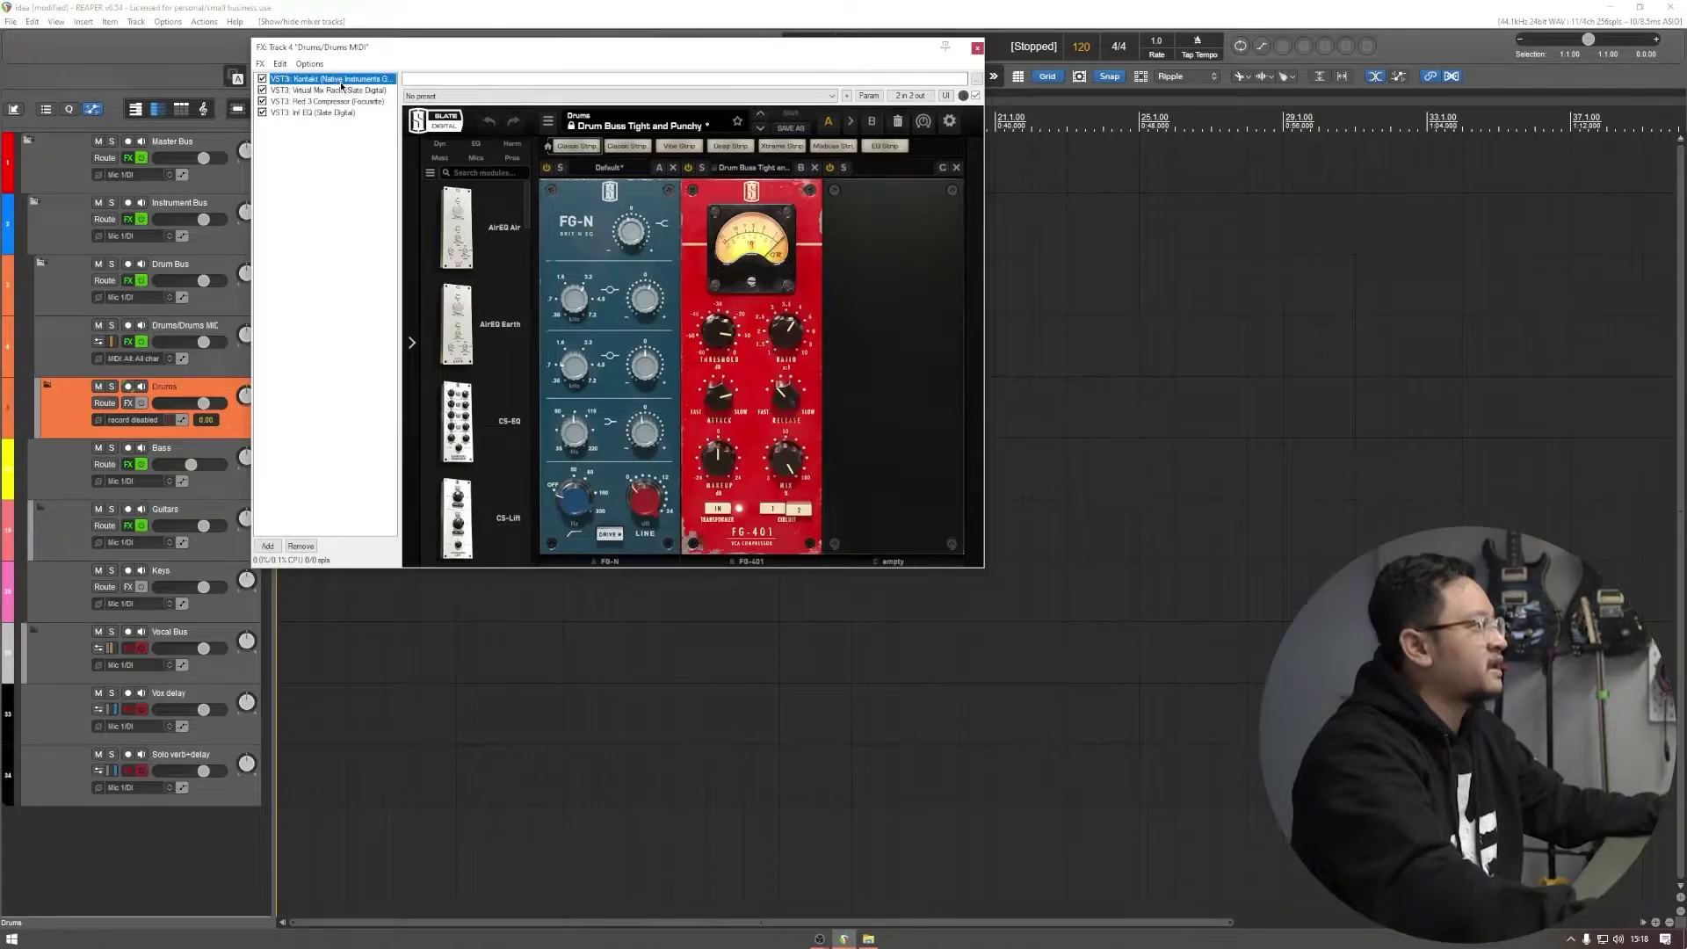
{"action": "left_click_drag", "start_coordinate": [423, 51], "coordinate": [669, 27]}
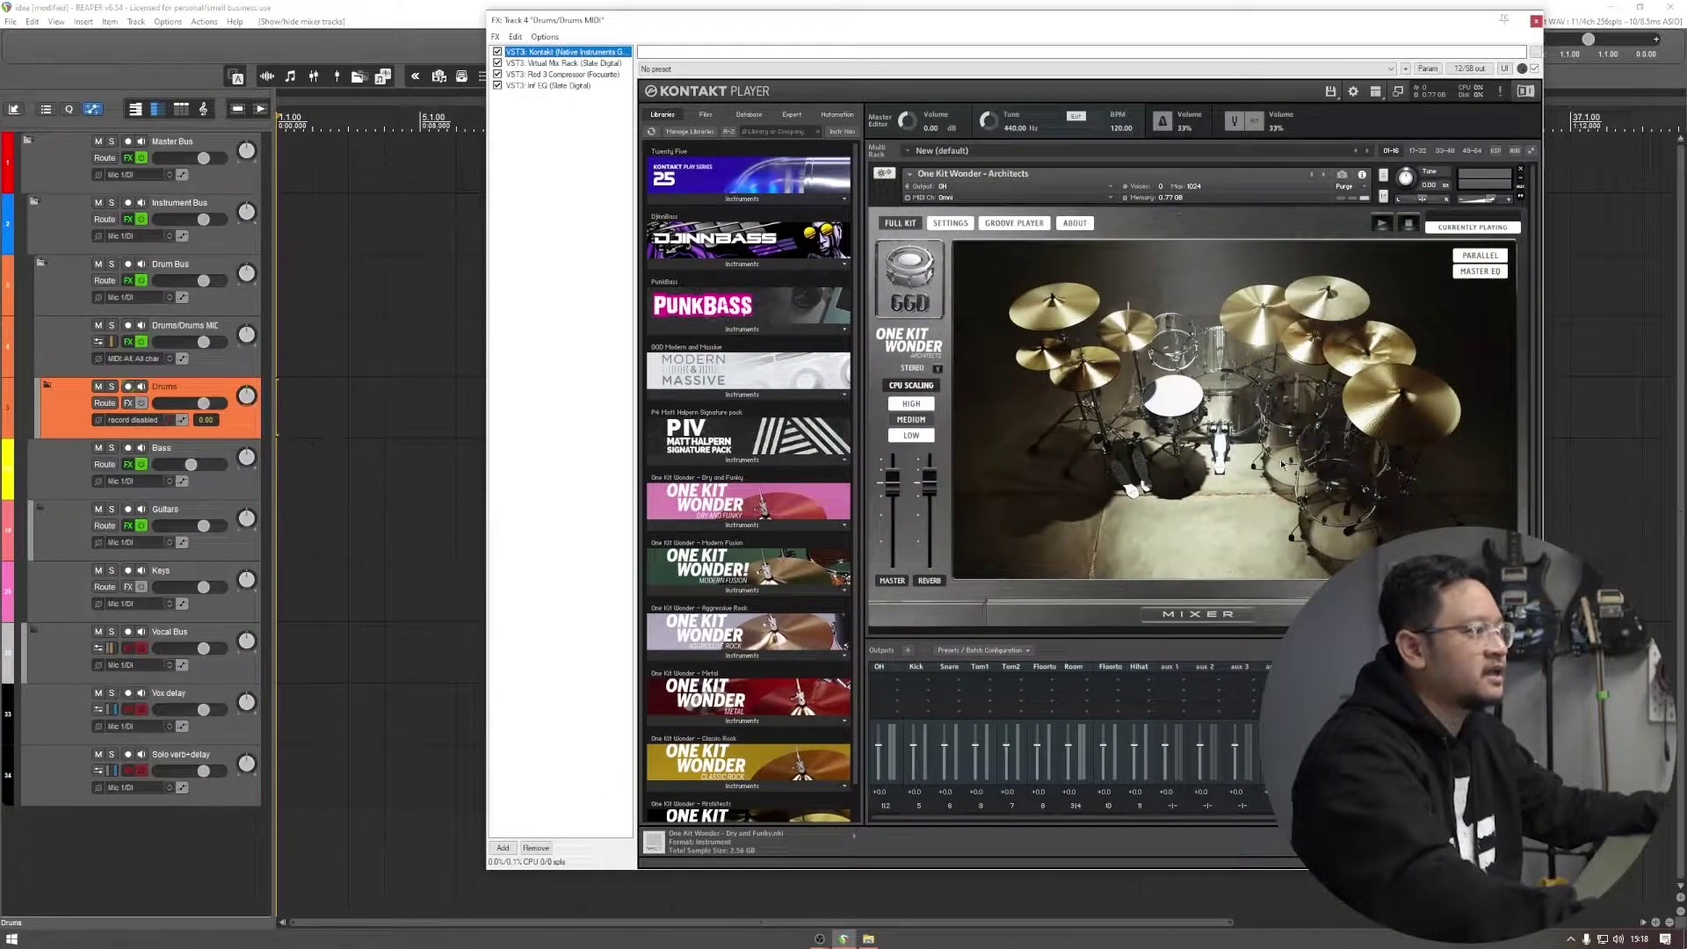
{"action": "left_click", "coordinate": [1175, 355]}
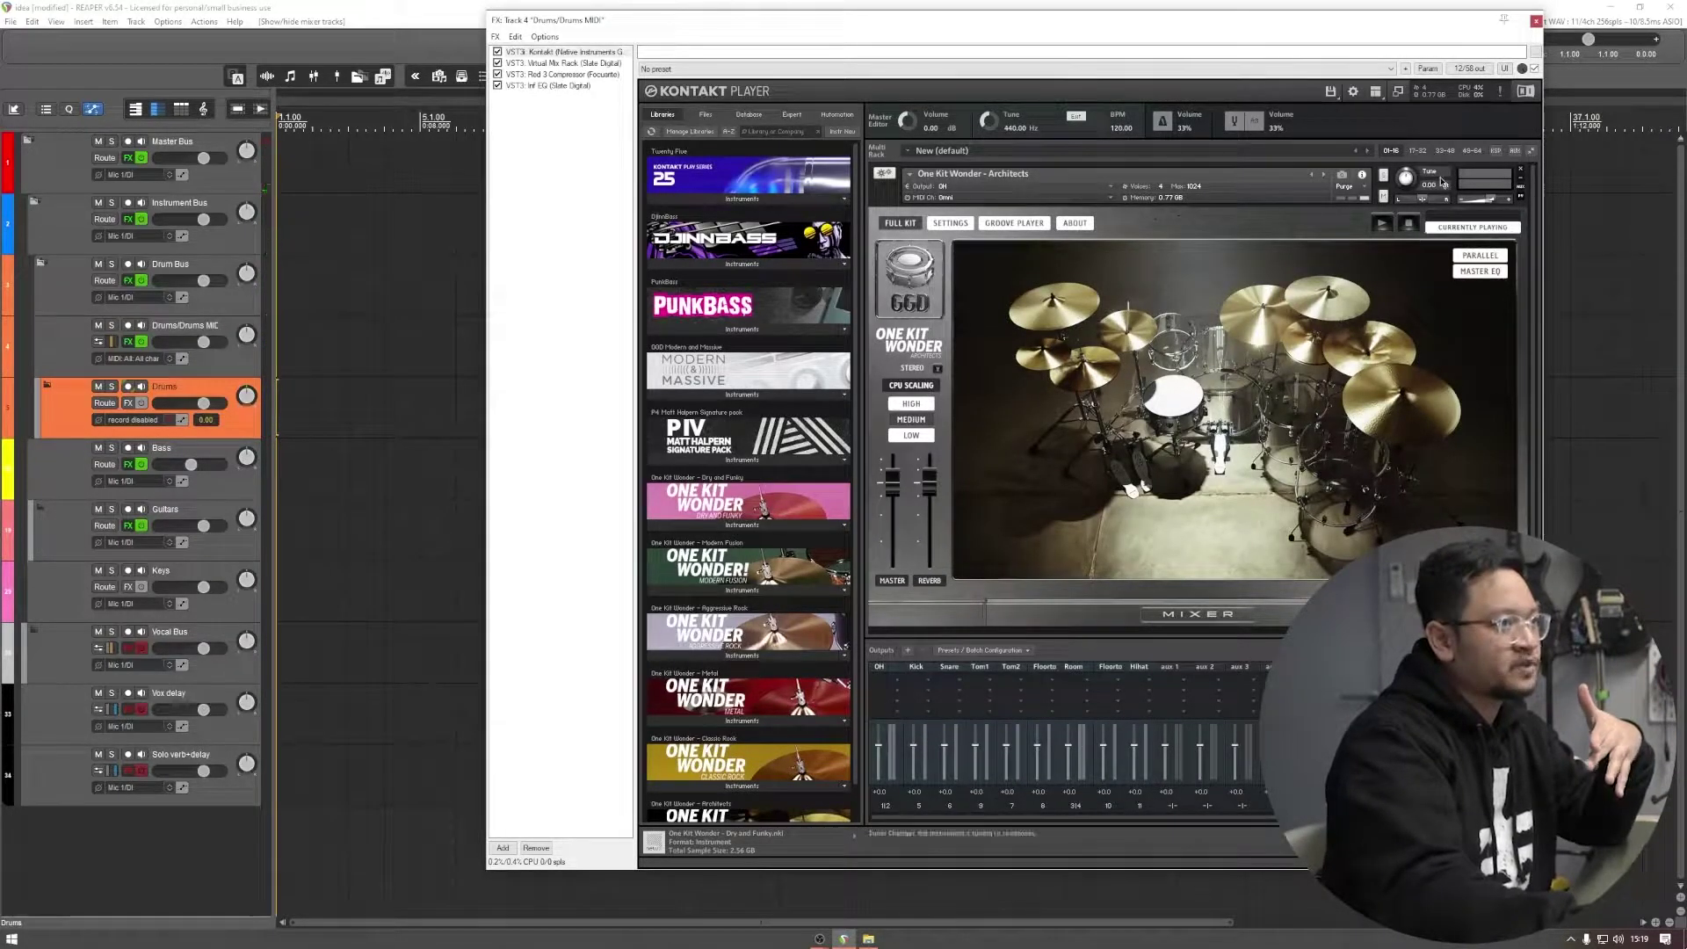
{"action": "left_click", "coordinate": [1535, 21]}
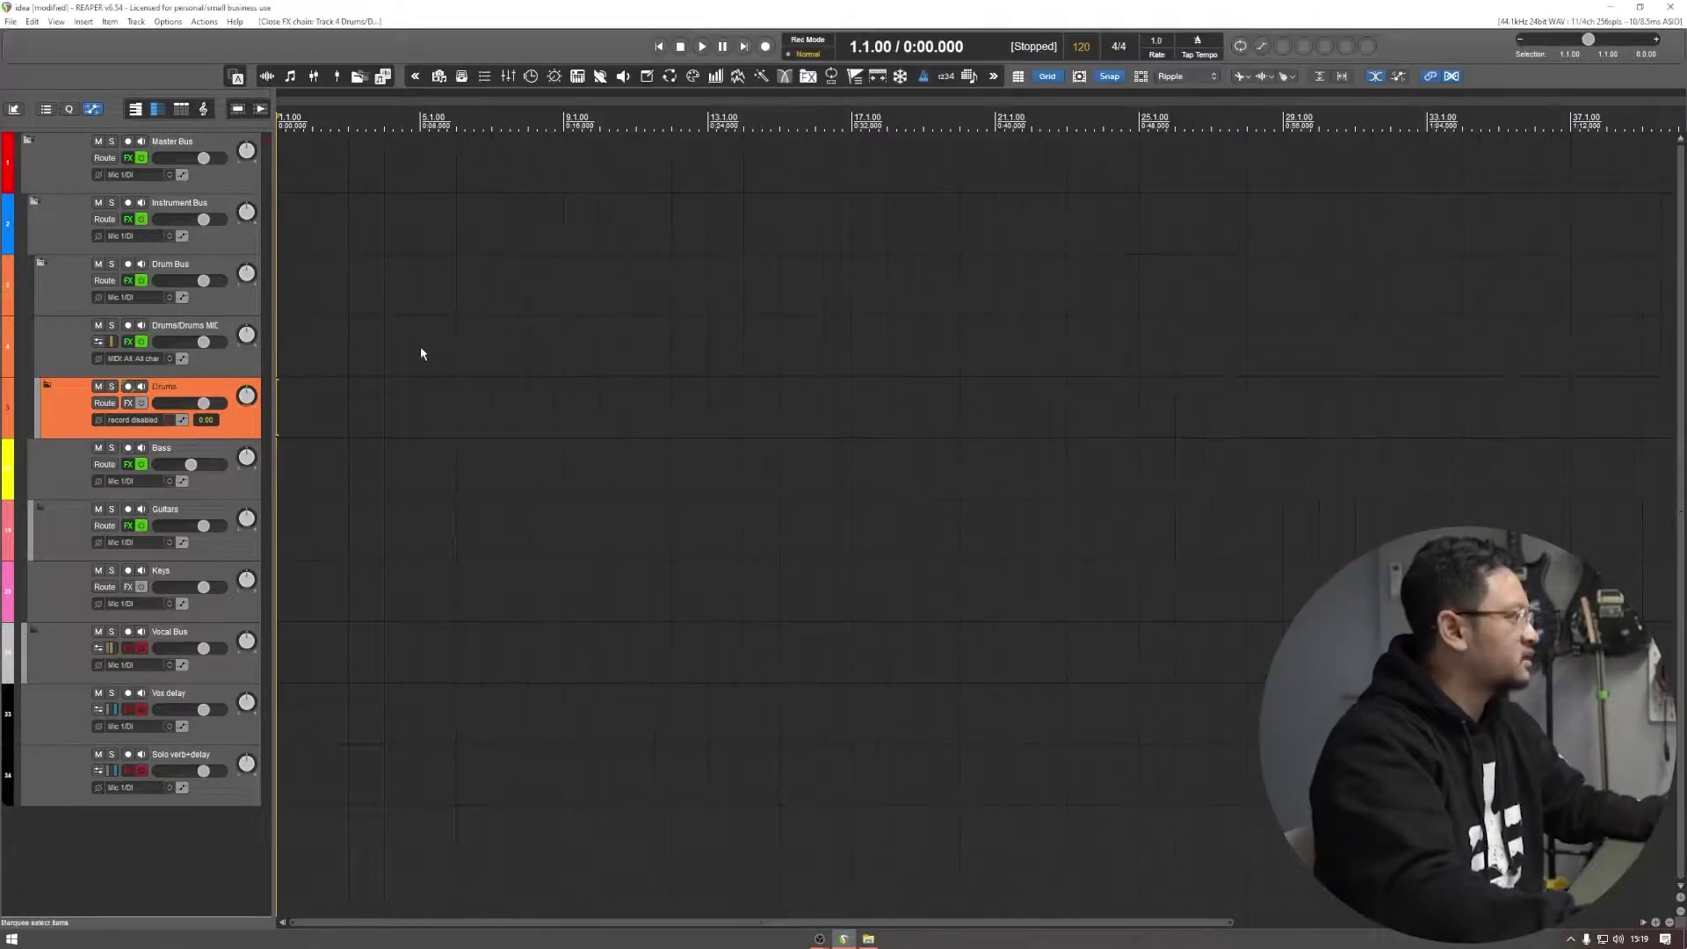
Step: Examine the Kontakt and Parallax plugins in the Bass track's FX chain, then close the chain
{"action": "left_click", "coordinate": [128, 465]}
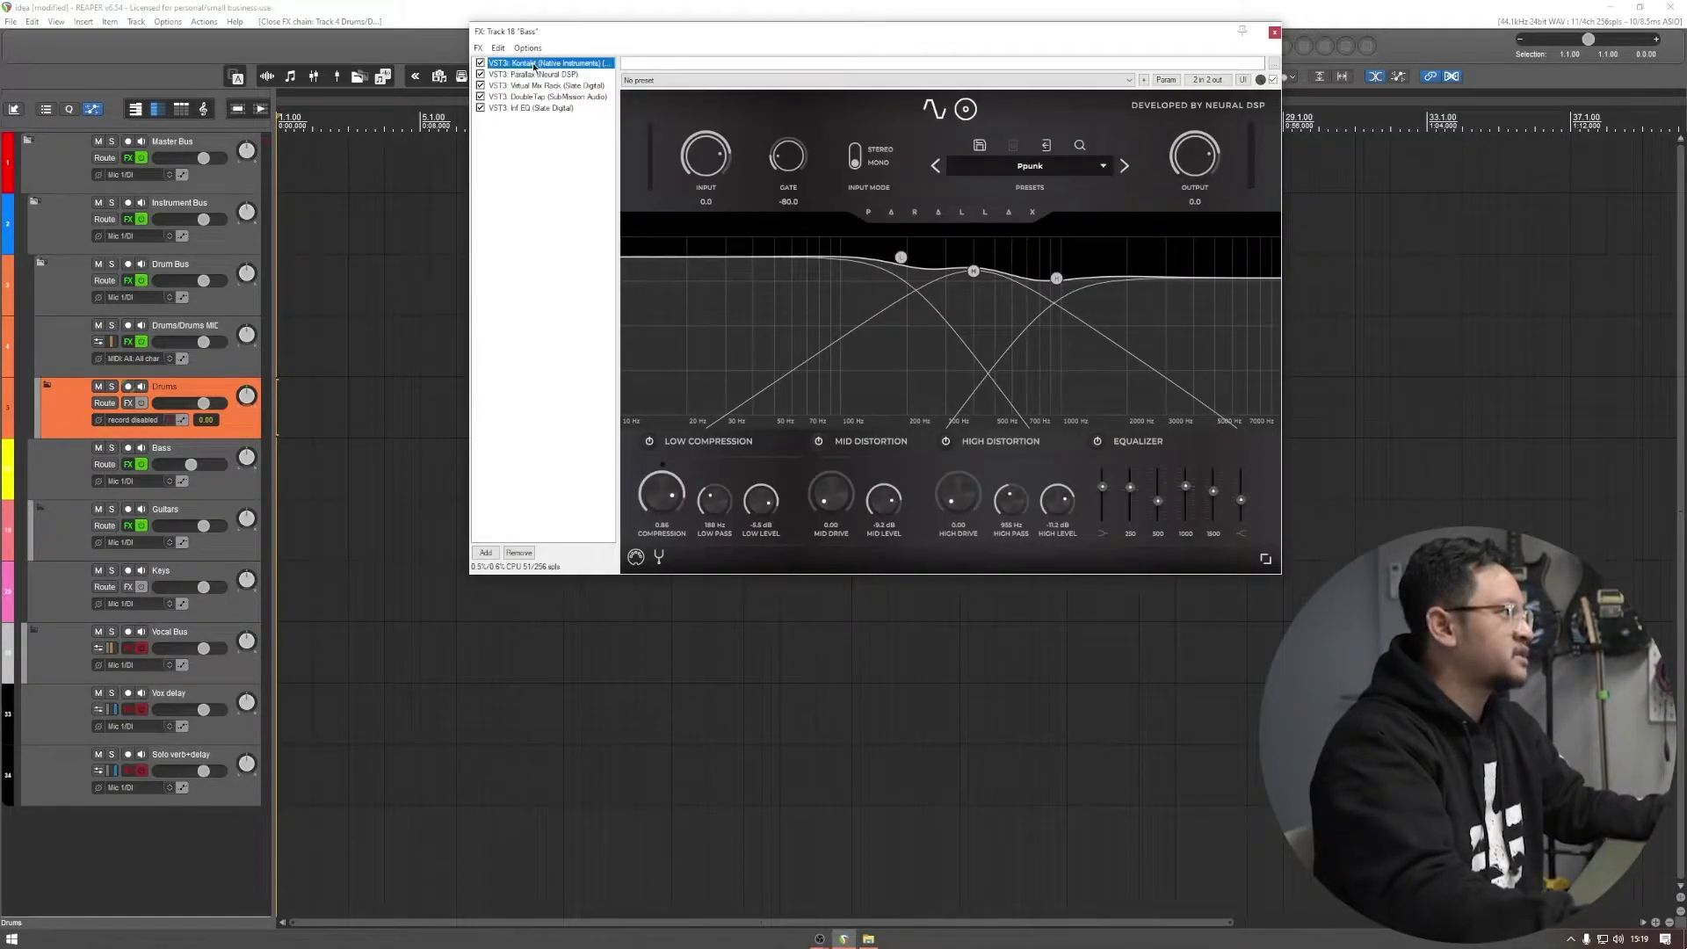
{"action": "left_click", "coordinate": [534, 63]}
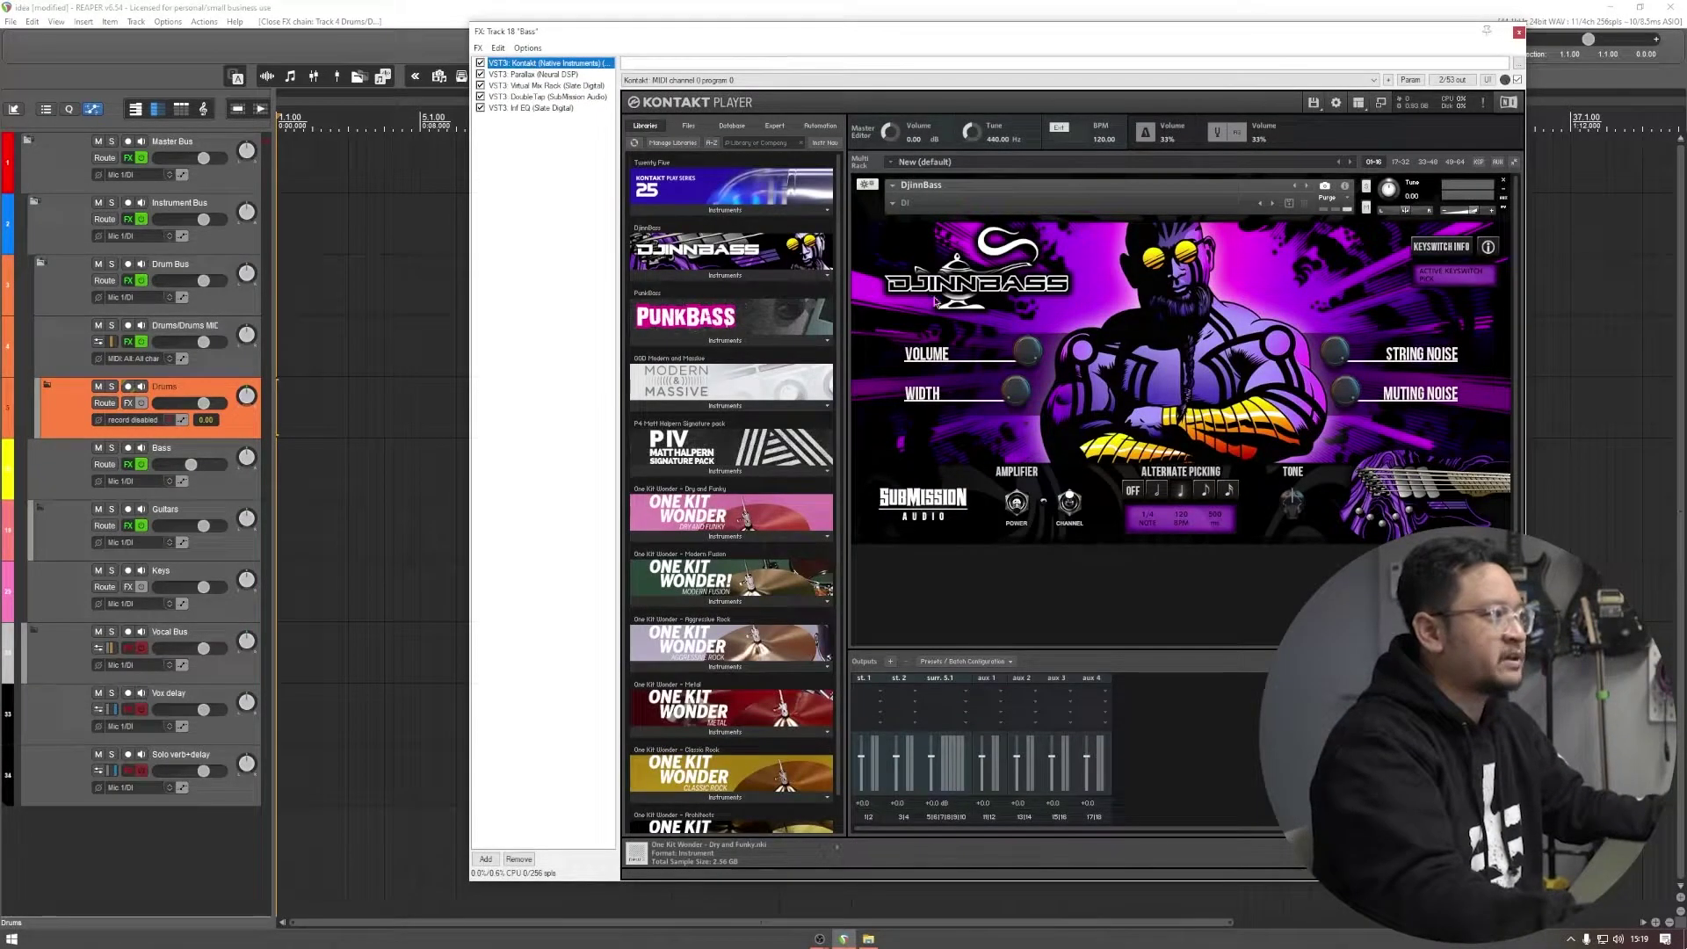
{"action": "left_click", "coordinate": [534, 73]}
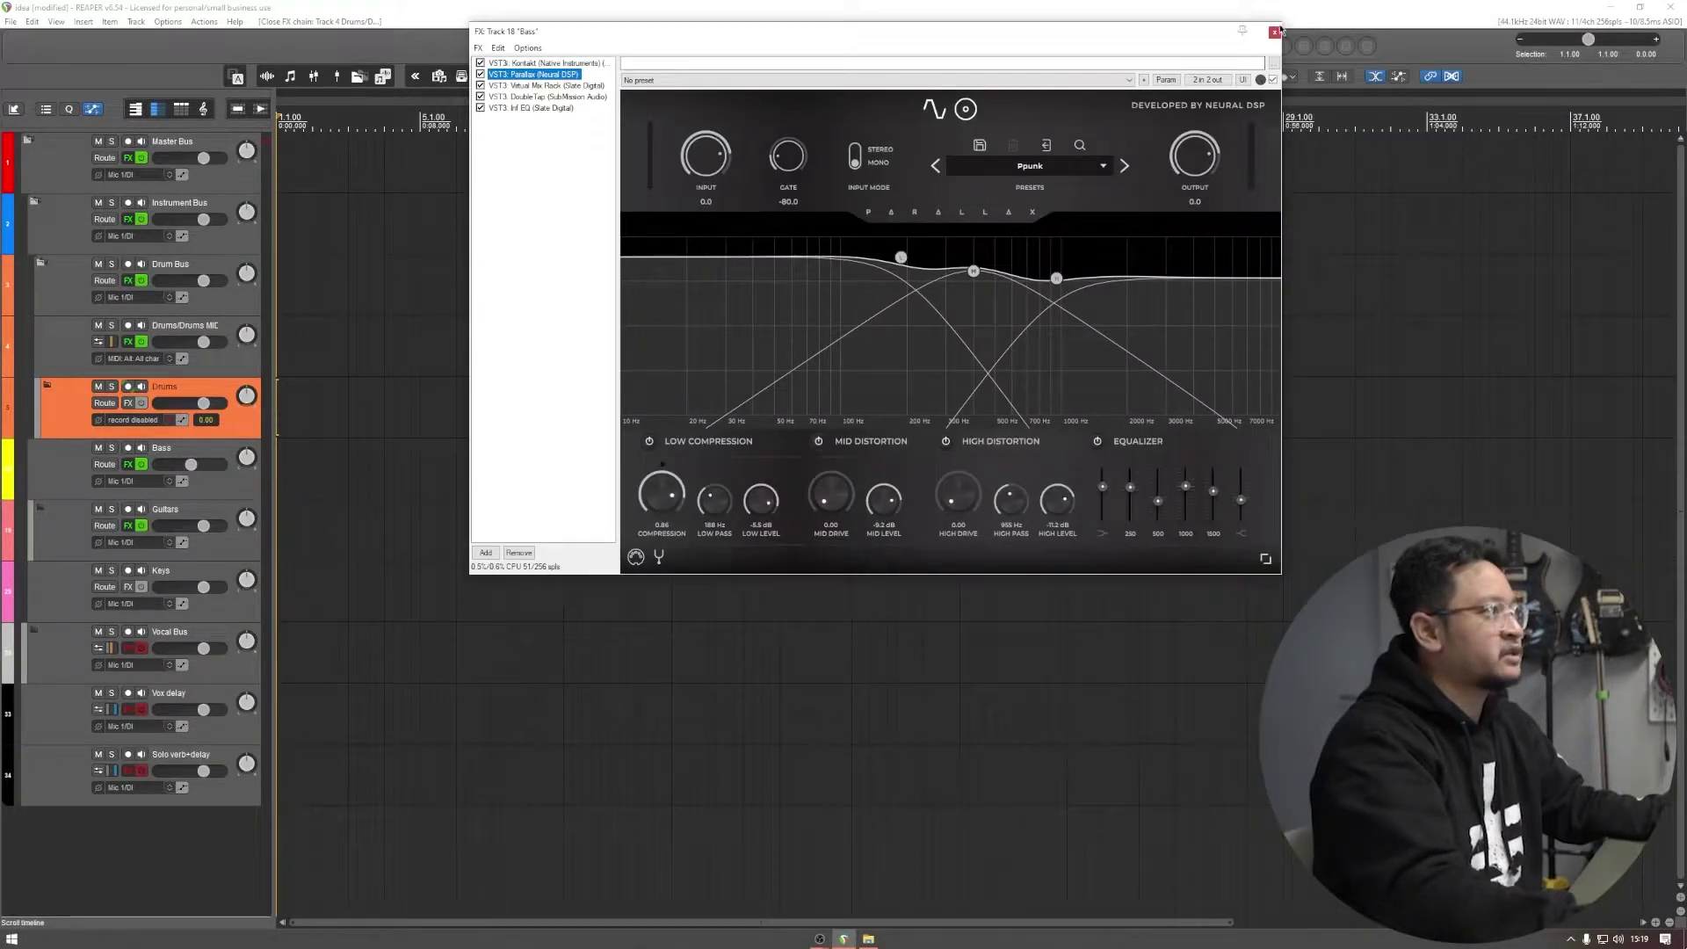
{"action": "left_click", "coordinate": [1274, 32]}
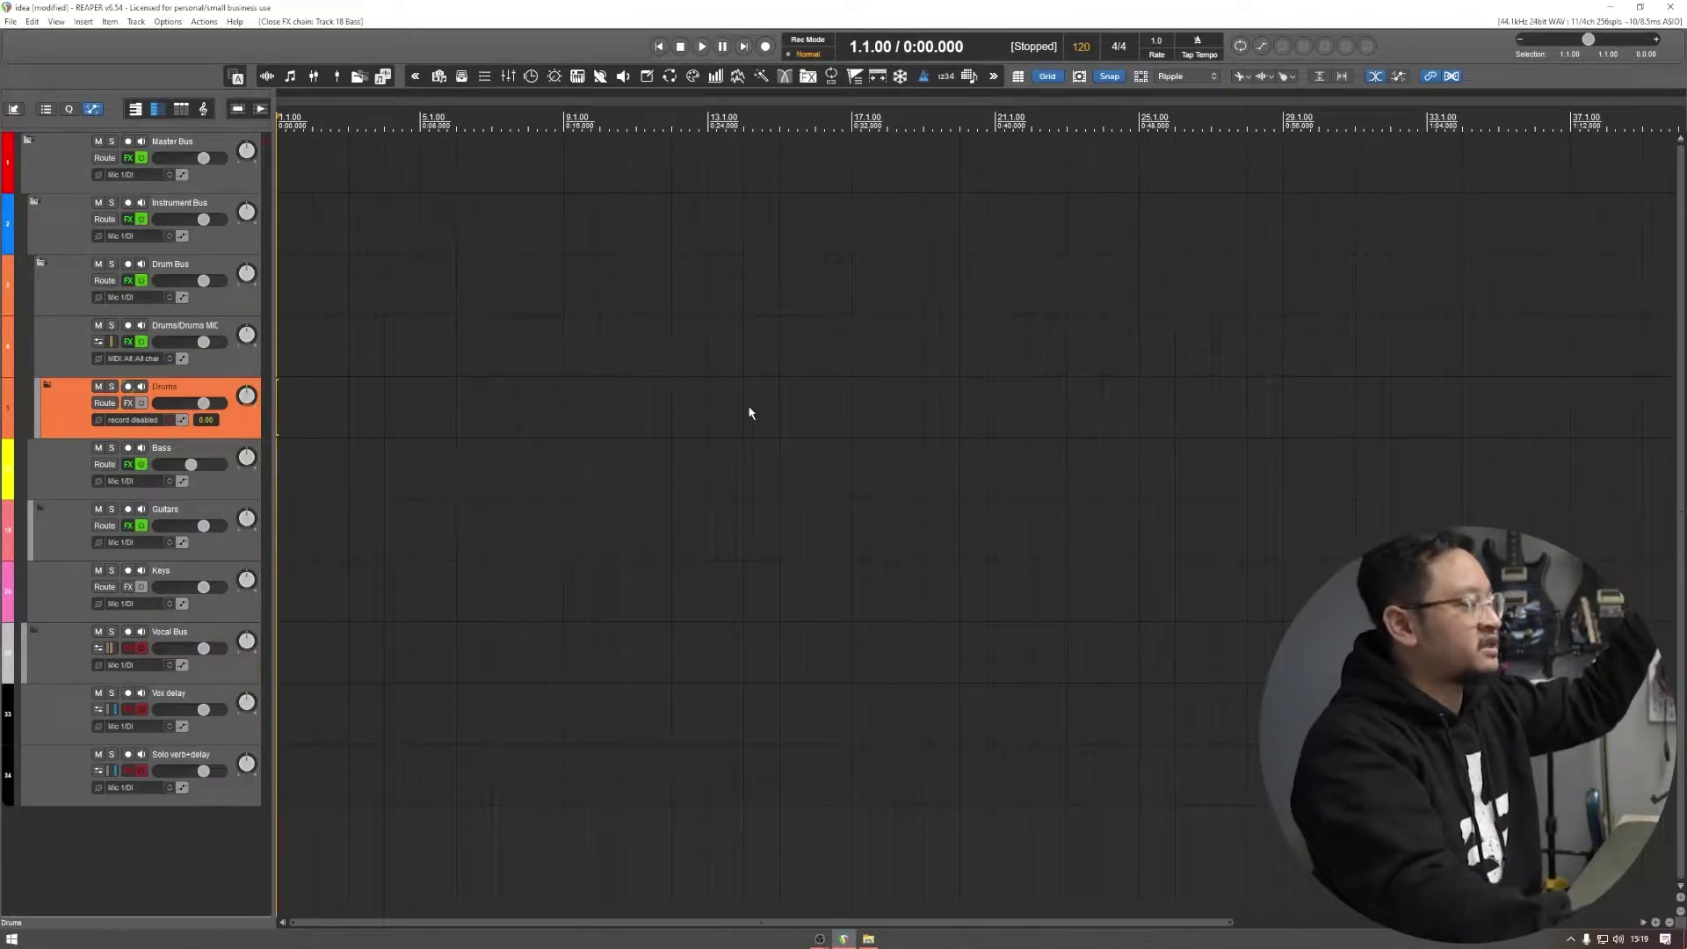
Step: Expand the Guitars folder to show its rhythm, lead and solo tracks in small size
{"action": "left_click", "coordinate": [41, 509]}
{"action": "left_click", "coordinate": [40, 509]}
{"action": "left_click", "coordinate": [295, 276]}
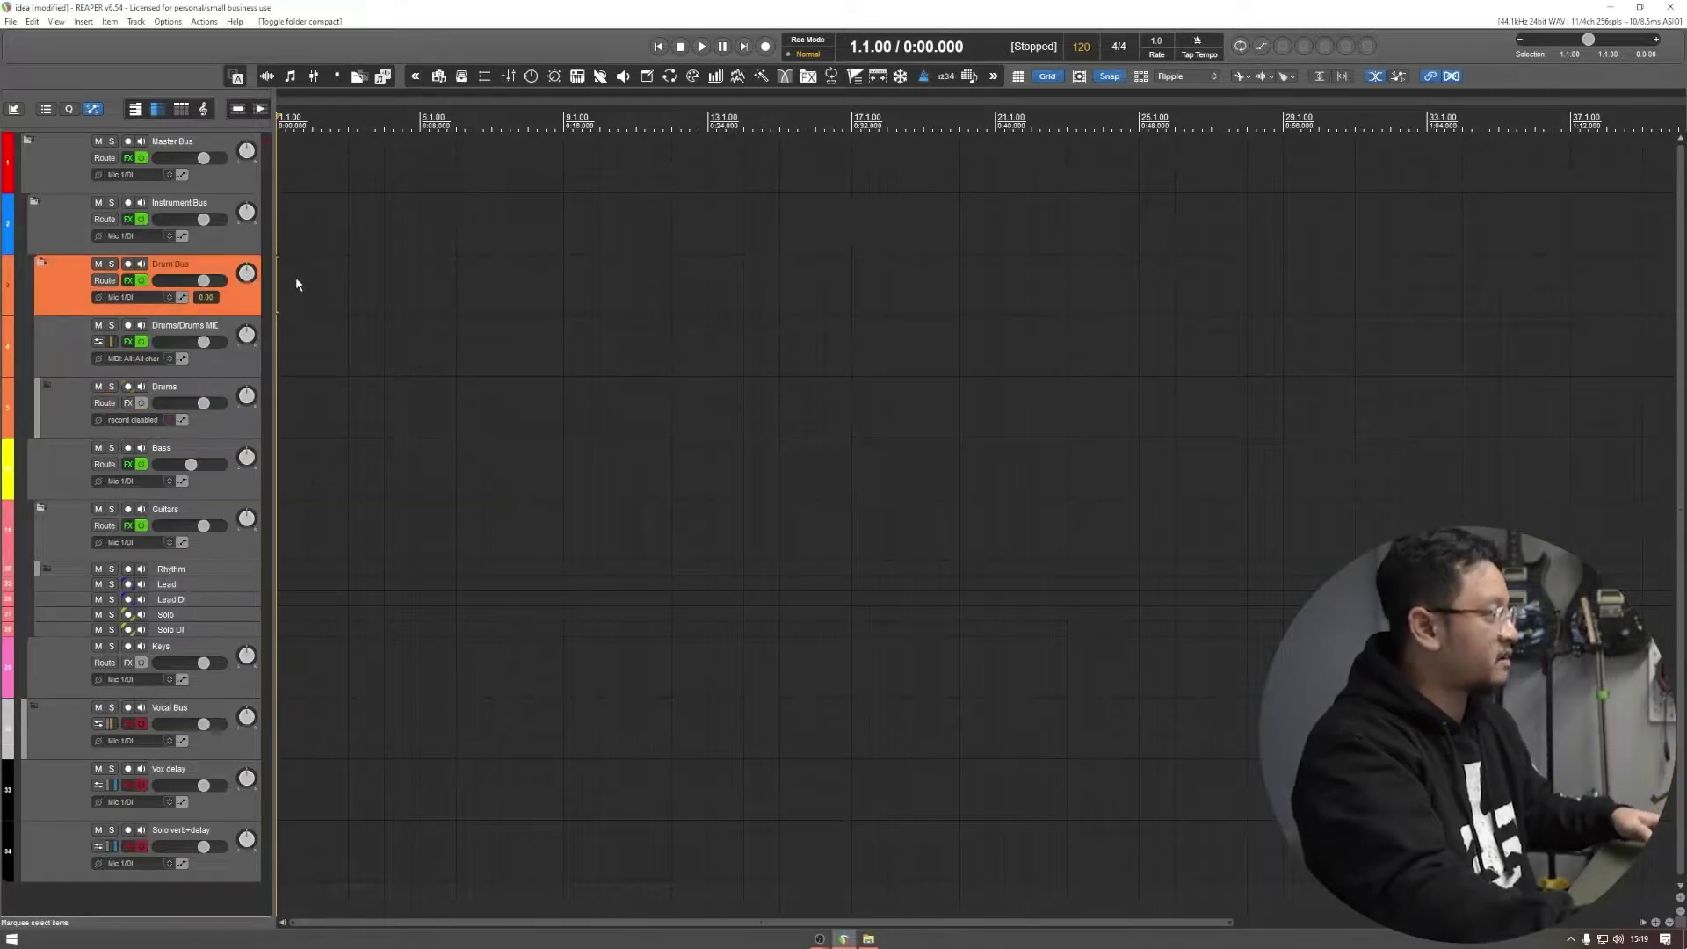
Step: Create a four-bar MIDI item at the start of the Drums MIDI track and view it in the MIDI editor
{"action": "mouse_move", "coordinate": [294, 354]}
{"action": "left_mouse_down"}
{"action": "mouse_move", "coordinate": [670, 346]}
{"action": "mouse_move", "coordinate": [422, 365]}
{"action": "mouse_move", "coordinate": [413, 340]}
{"action": "left_mouse_up"}
{"action": "double_click", "coordinate": [390, 340]}
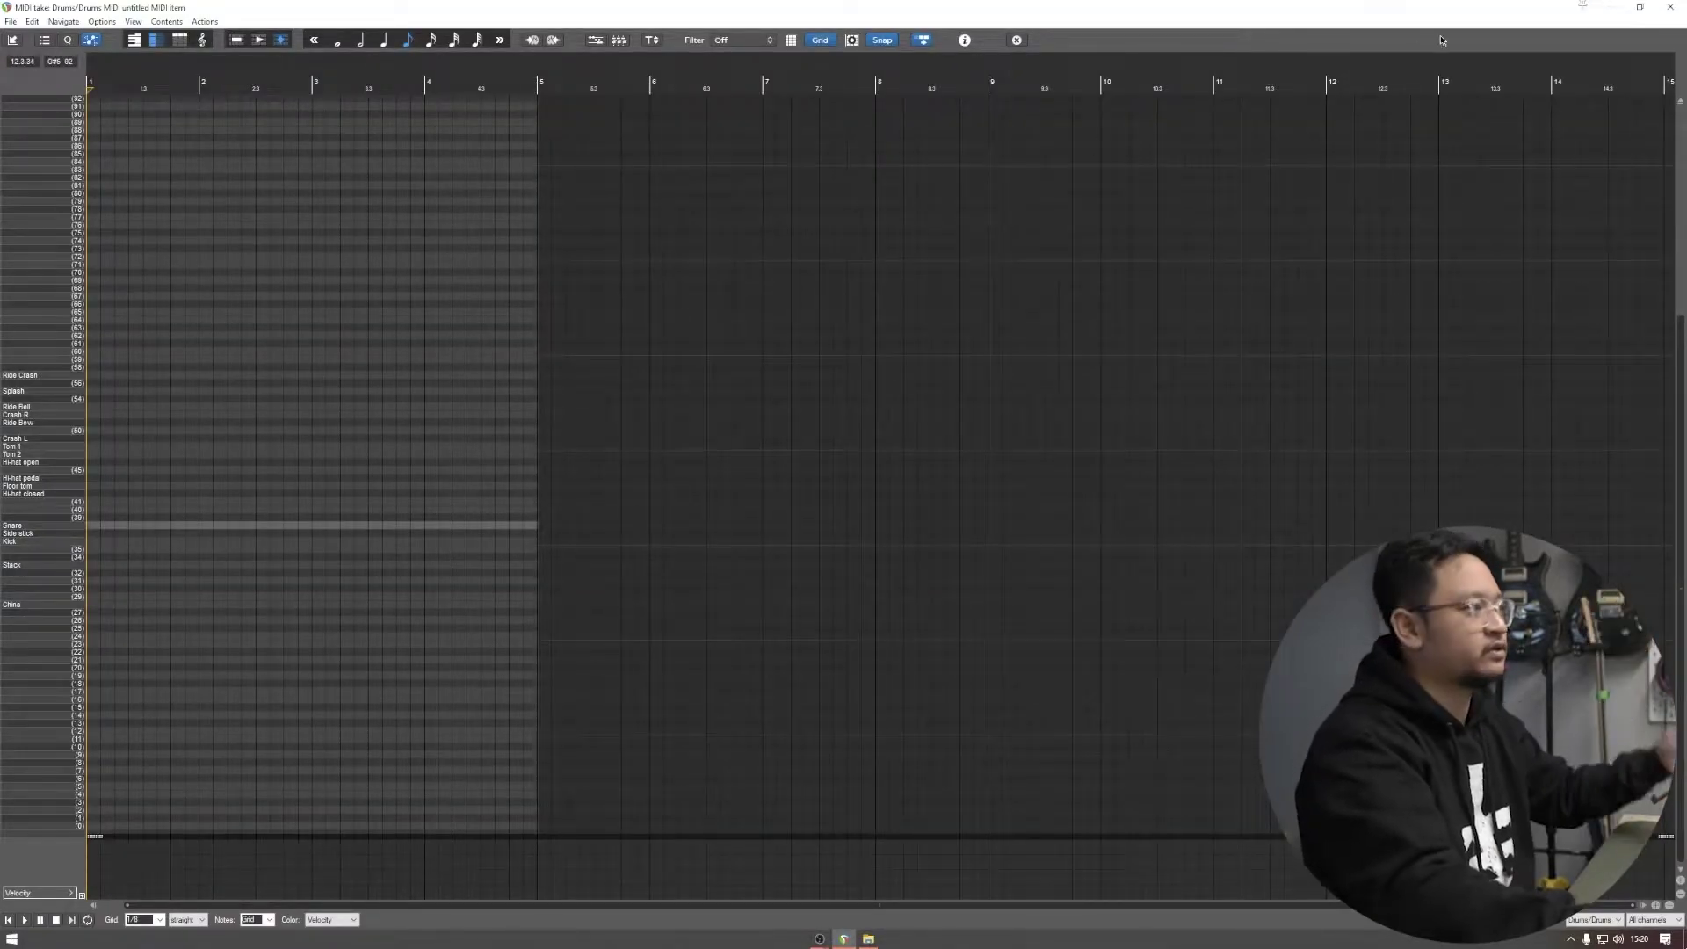
{"action": "key", "text": "Escape"}
Step: Collapse the Guitars folder so that its child tracks are hidden, and select the Bass track
{"action": "scroll", "coordinate": [681, 409], "scroll_direction": "up", "scroll_amount": 6}
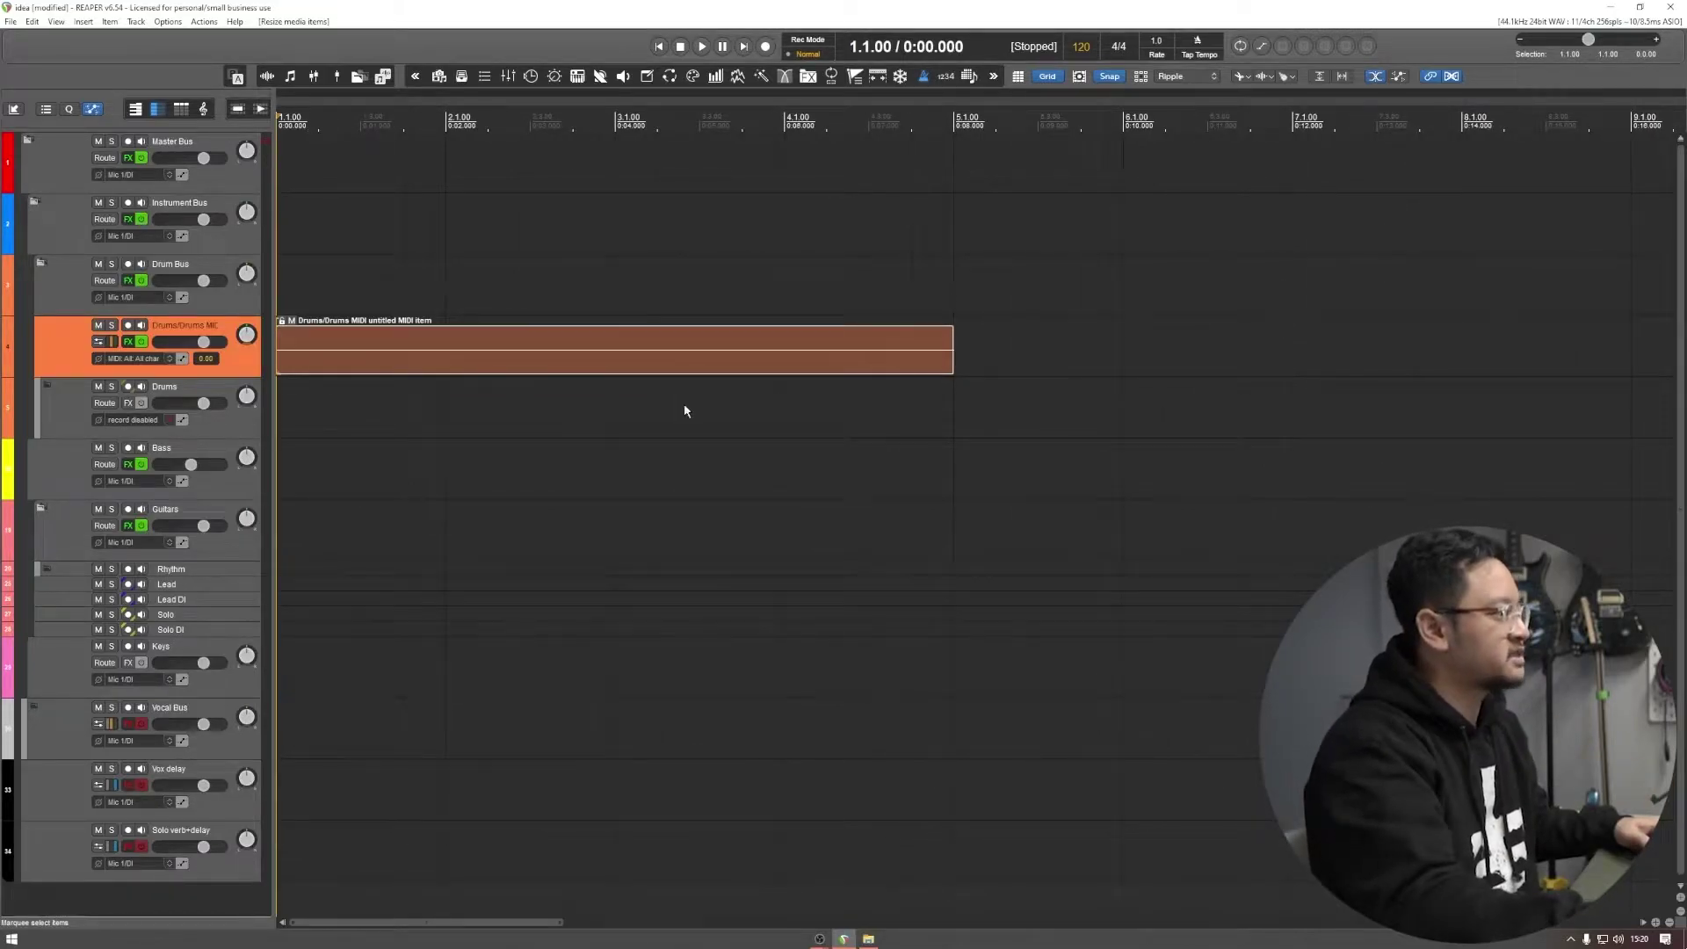
{"action": "scroll", "coordinate": [686, 410], "scroll_direction": "up", "scroll_amount": 2}
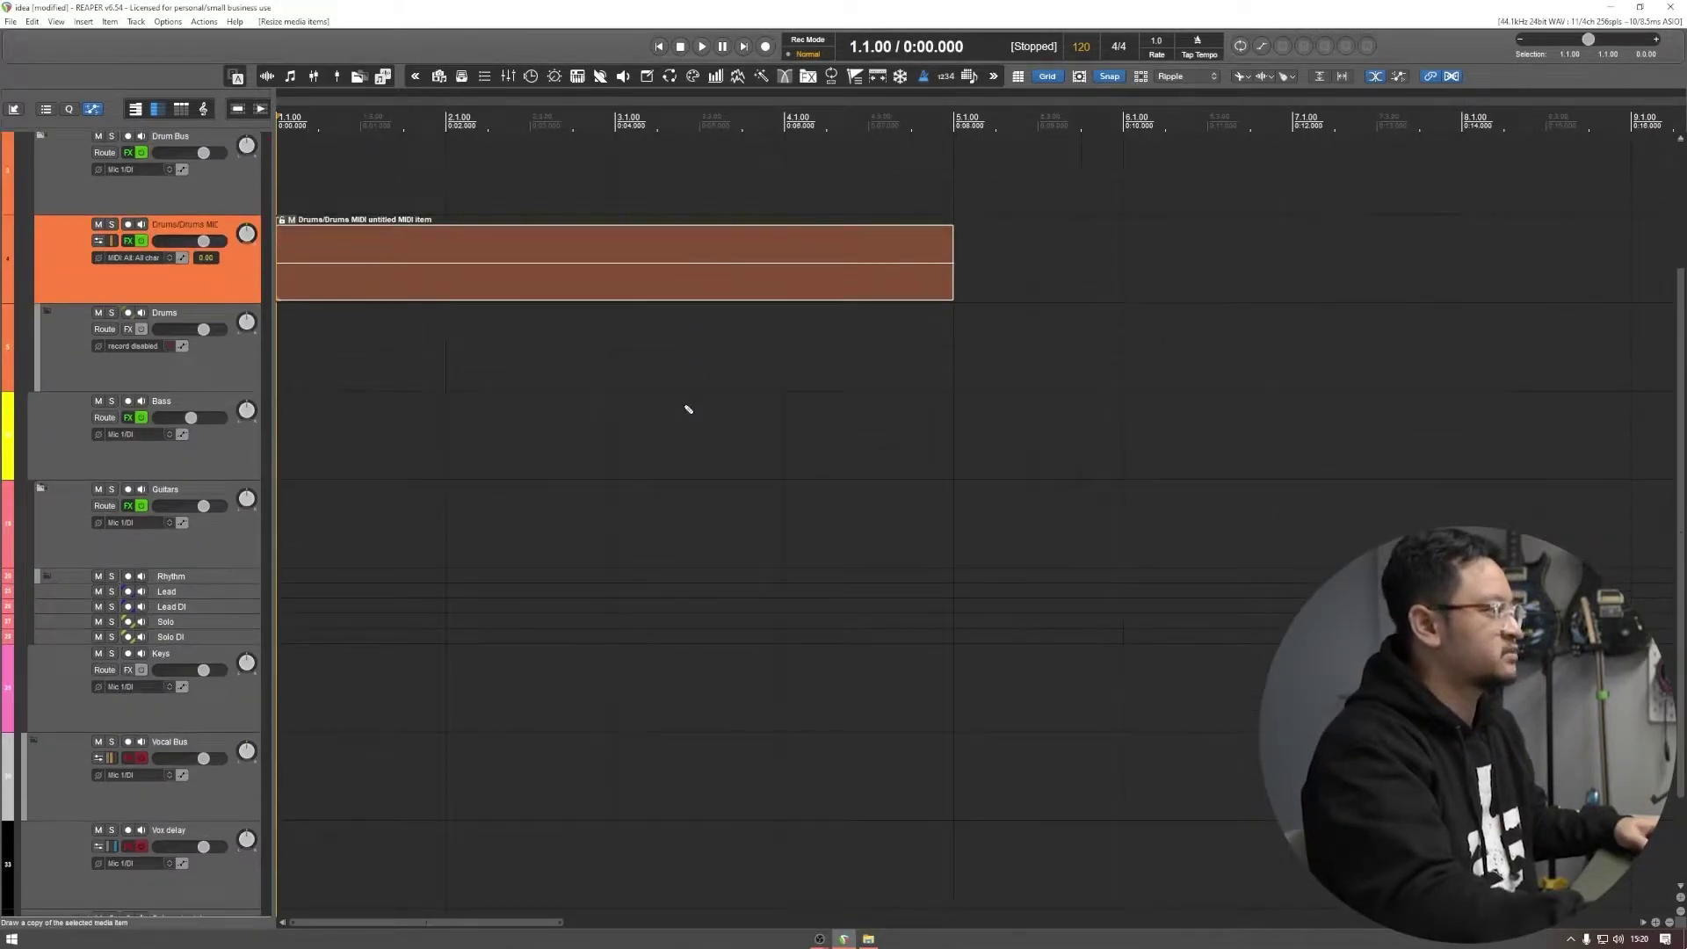
{"action": "left_click", "coordinate": [46, 577]}
{"action": "left_click", "coordinate": [45, 578]}
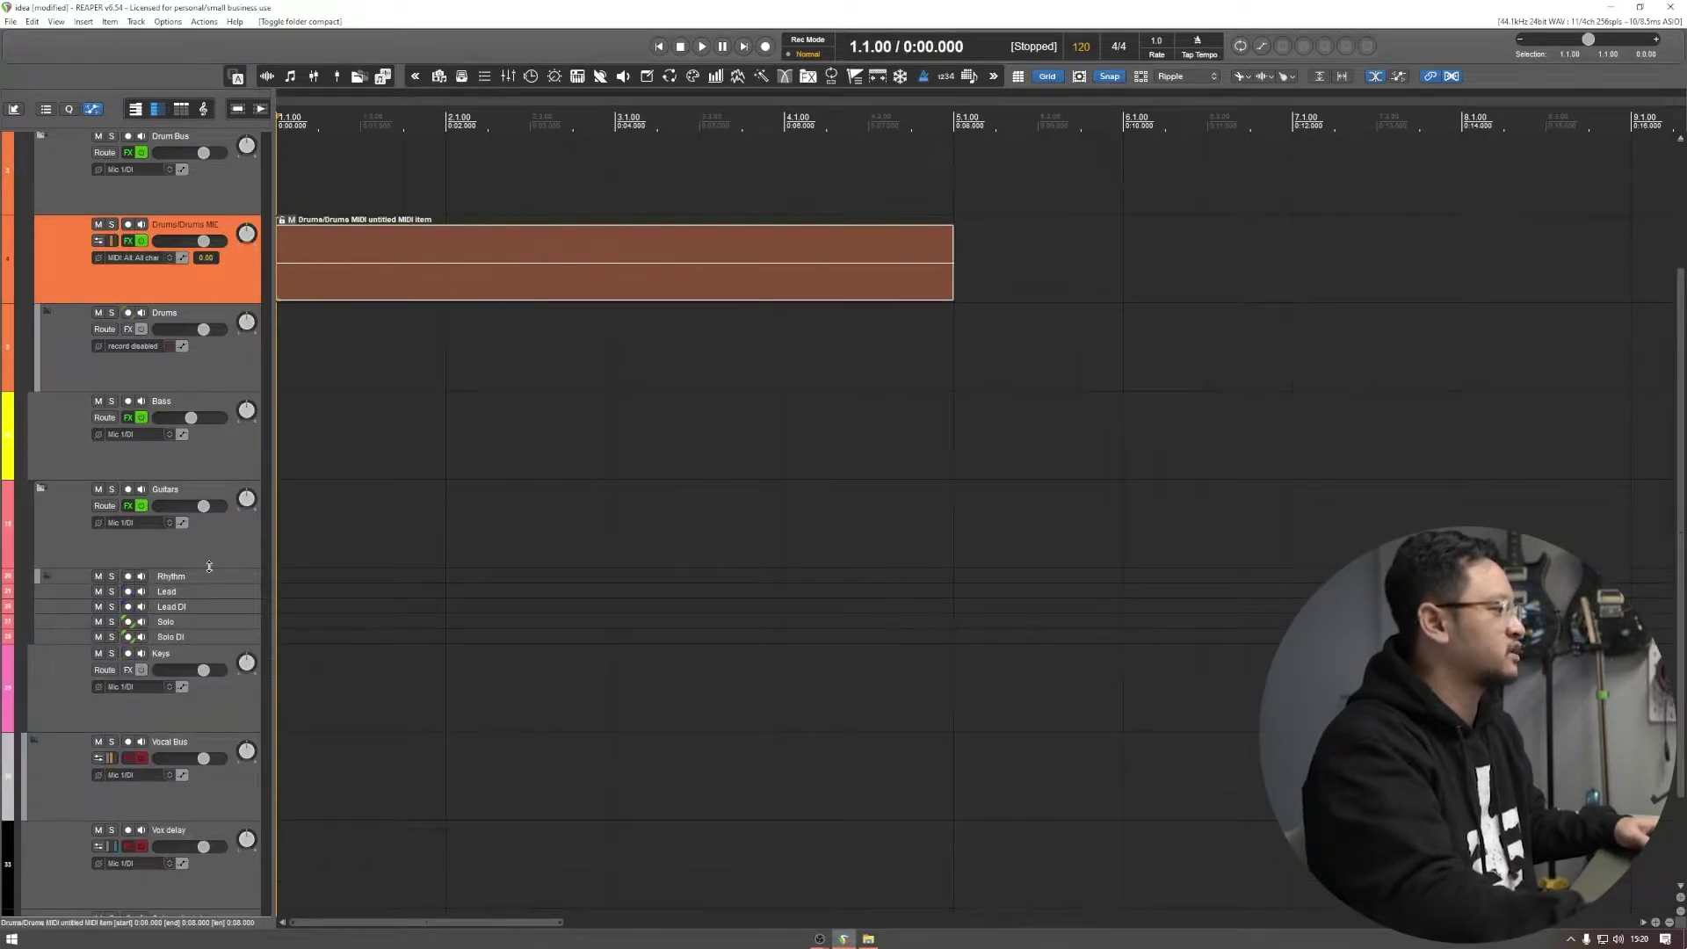
{"action": "left_click", "coordinate": [39, 488]}
{"action": "left_click", "coordinate": [578, 475]}
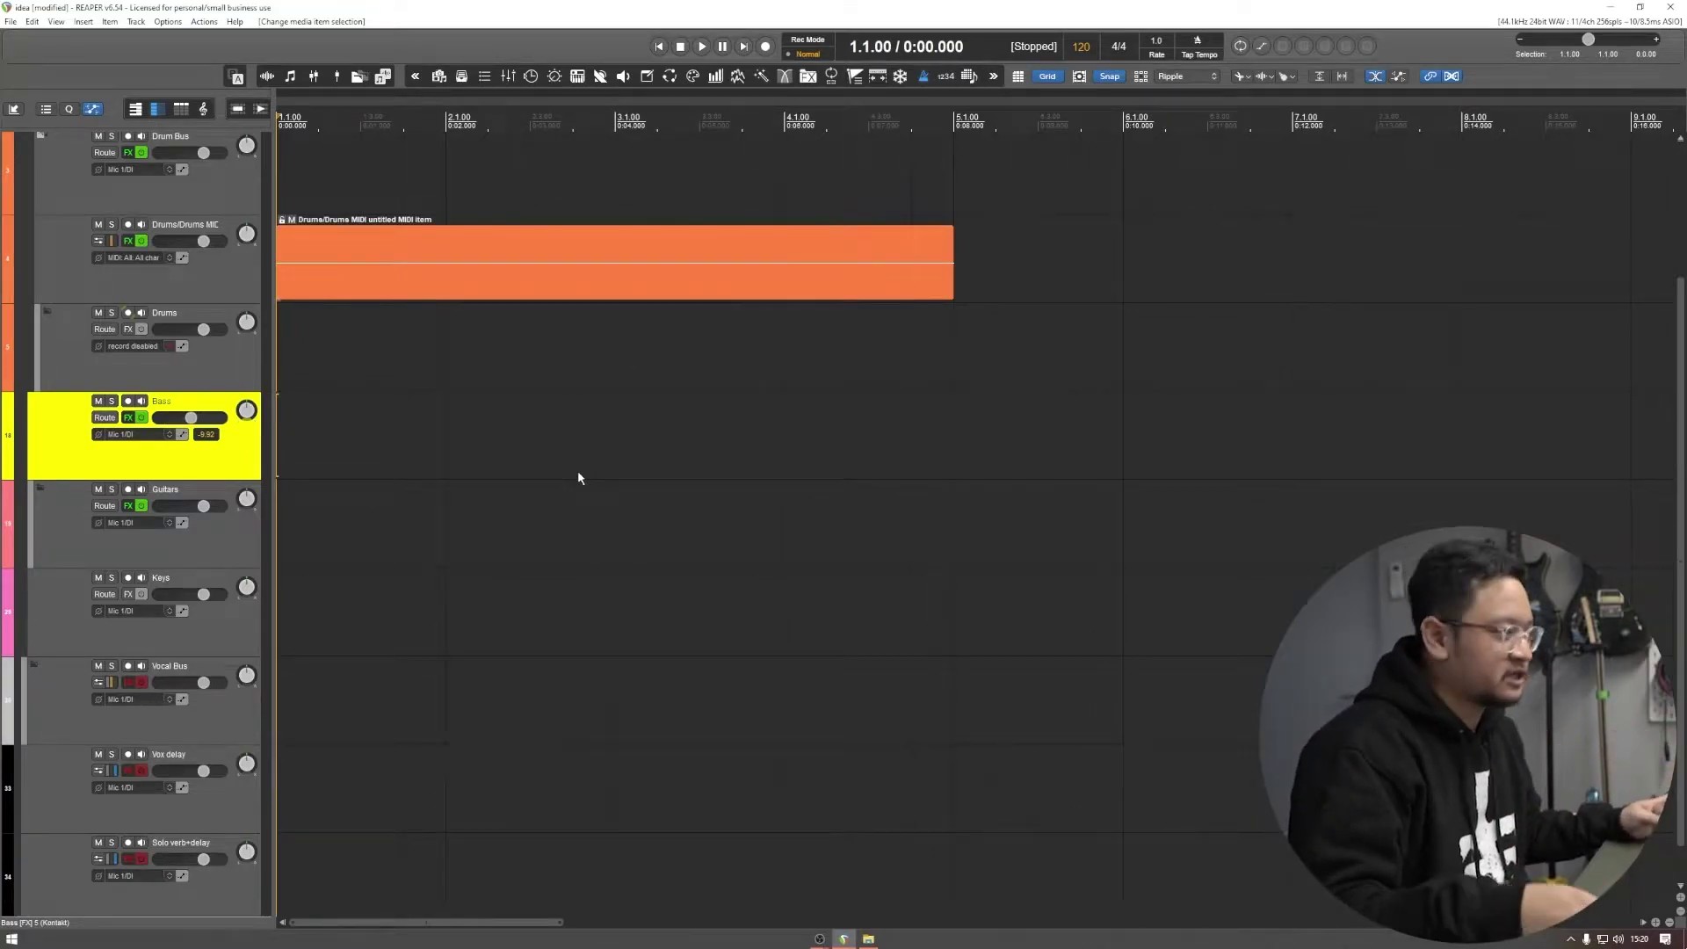
Step: Delete the empty MIDI item from the Drums MIDI track
{"action": "scroll", "coordinate": [579, 477], "scroll_direction": "down", "scroll_amount": 3}
{"action": "scroll", "coordinate": [581, 476], "scroll_direction": "down", "scroll_amount": 3}
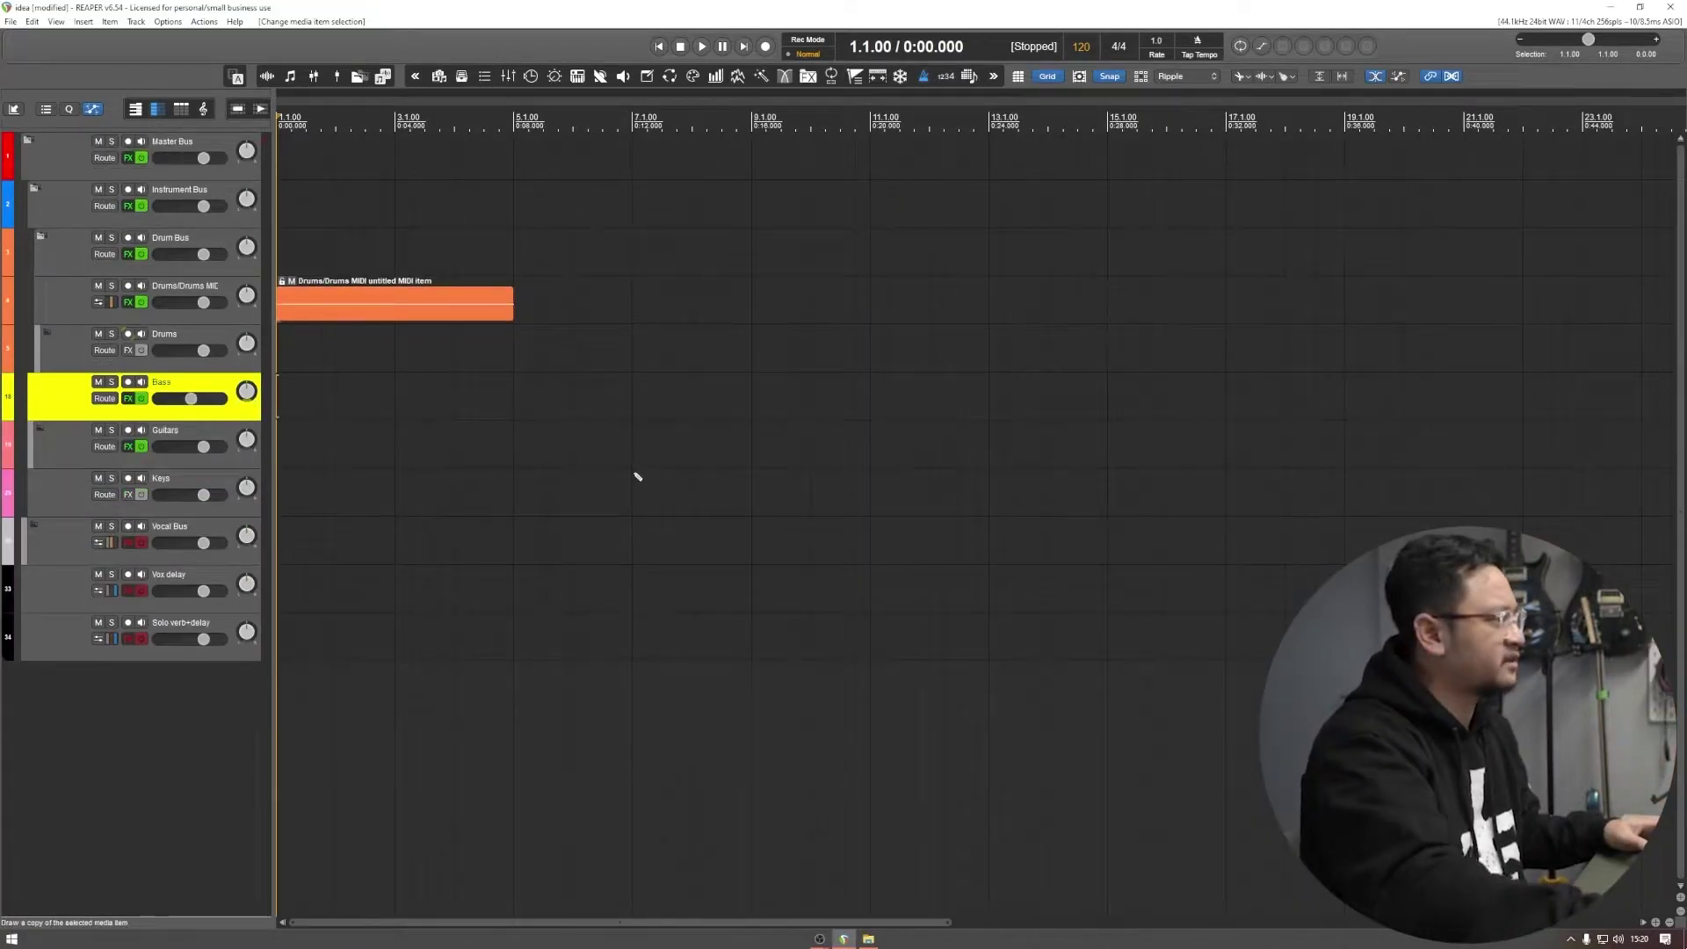
{"action": "scroll", "coordinate": [527, 387], "scroll_direction": "down", "scroll_amount": 2}
{"action": "left_click", "coordinate": [416, 297]}
{"action": "key", "text": "Delete"}
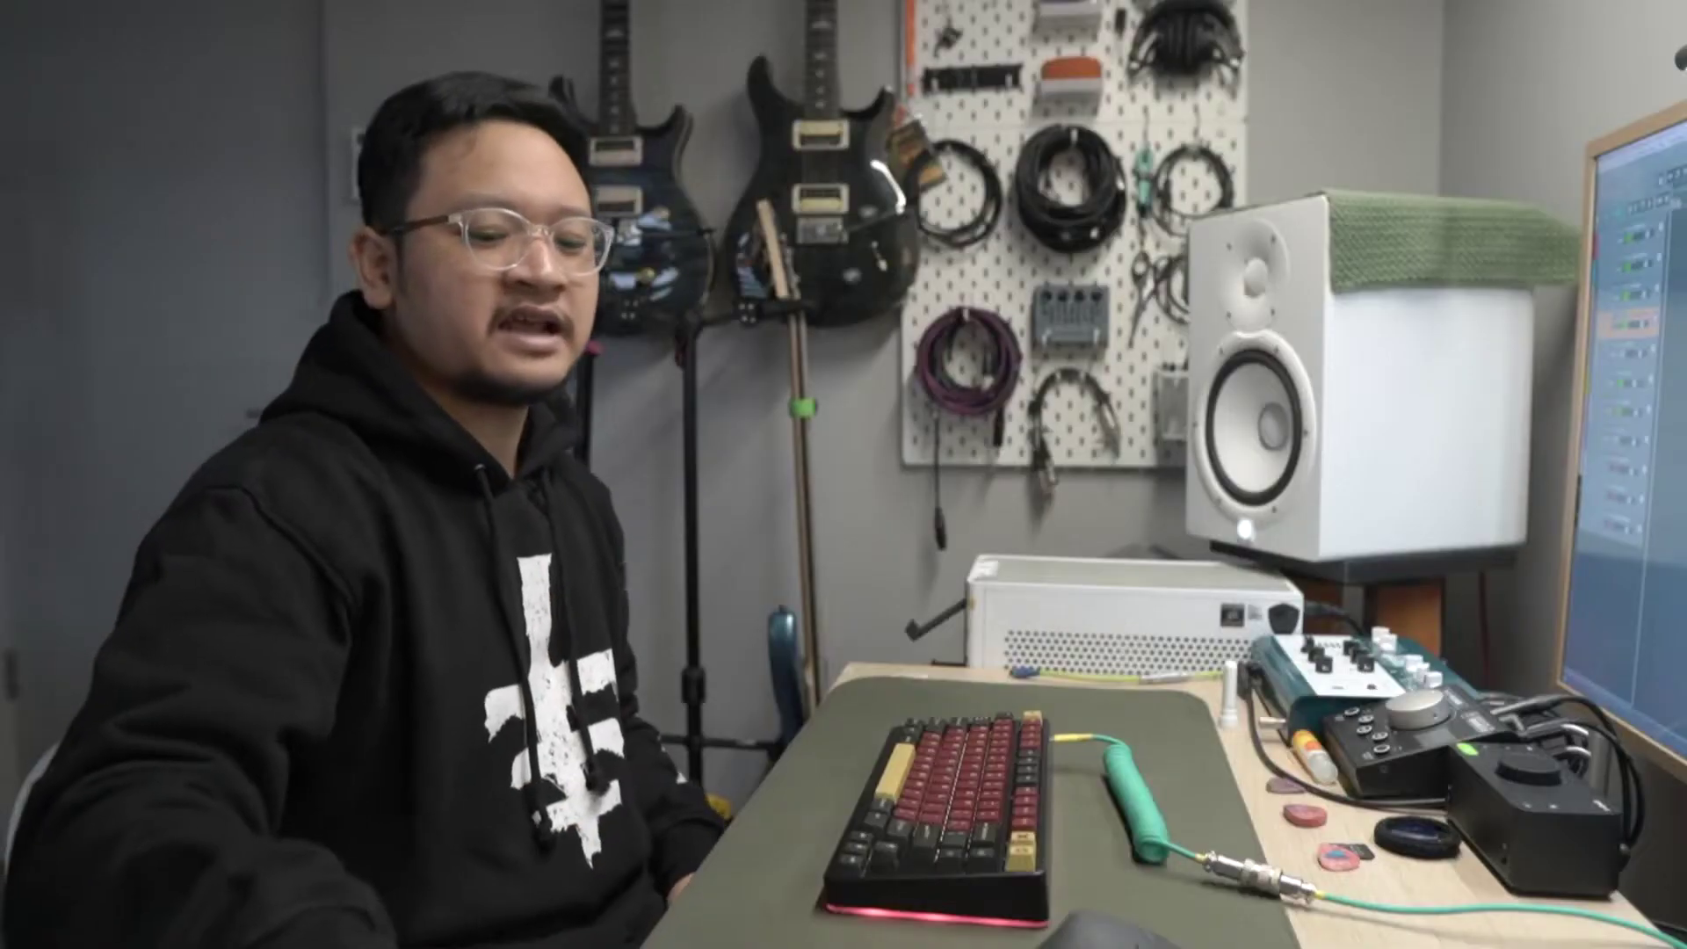
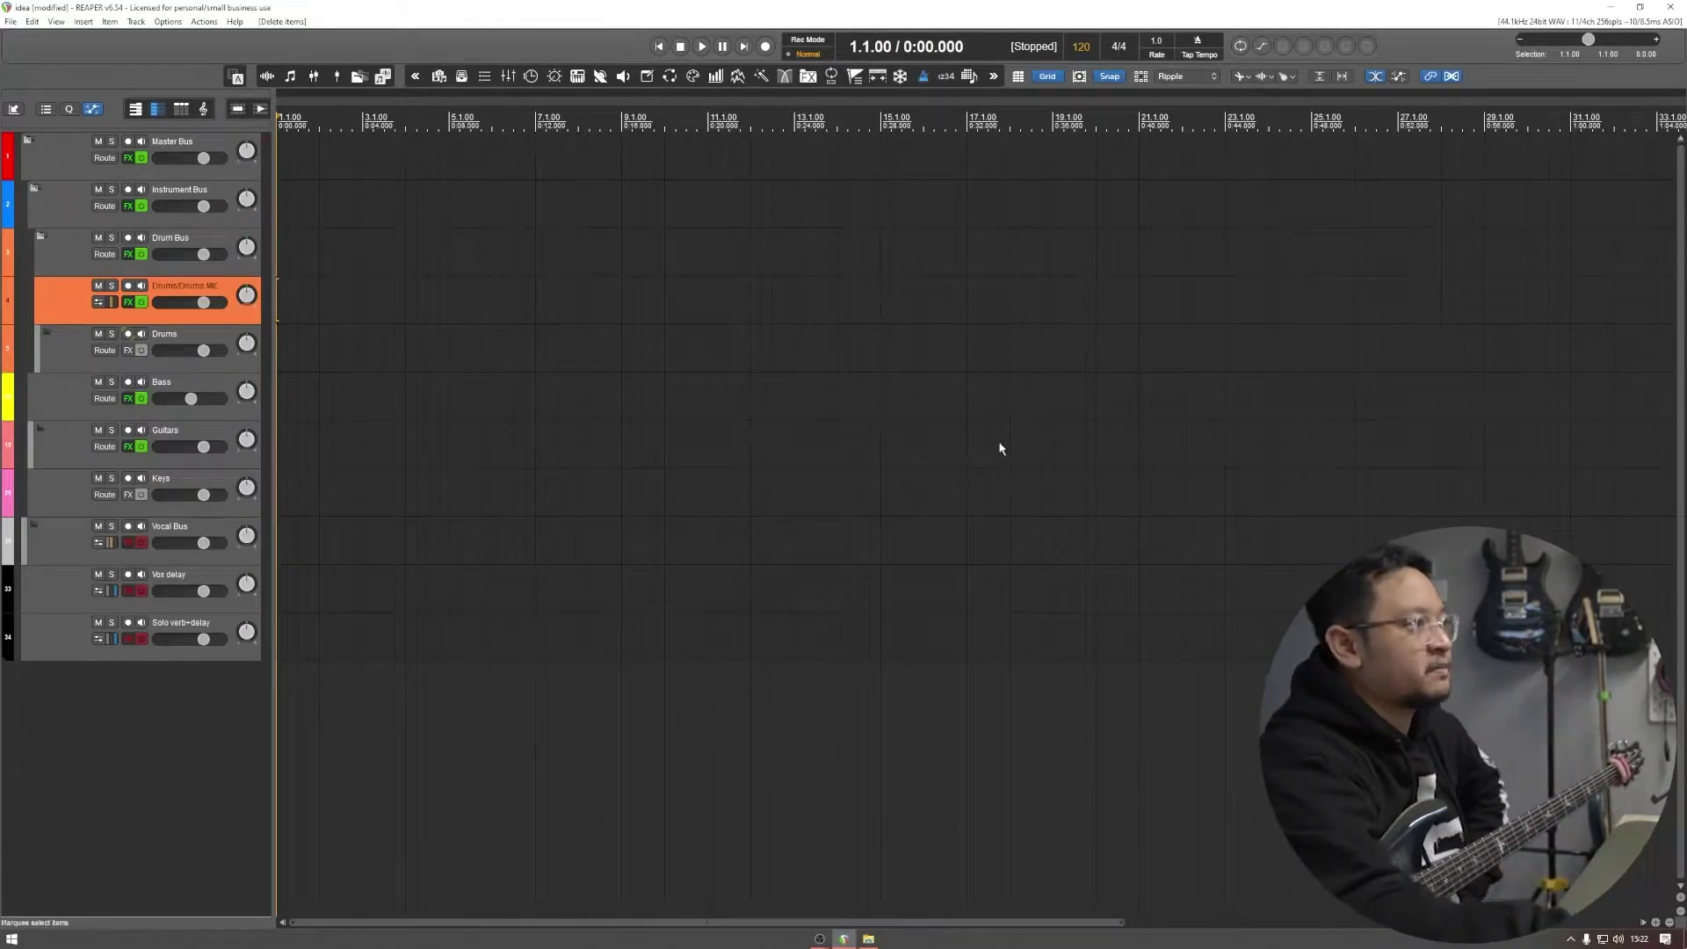
Step: Tap in a tempo for the project by repeatedly tapping along with the riff's beat
{"action": "left_click", "coordinate": [1186, 48]}
{"action": "left_click", "coordinate": [1186, 49]}
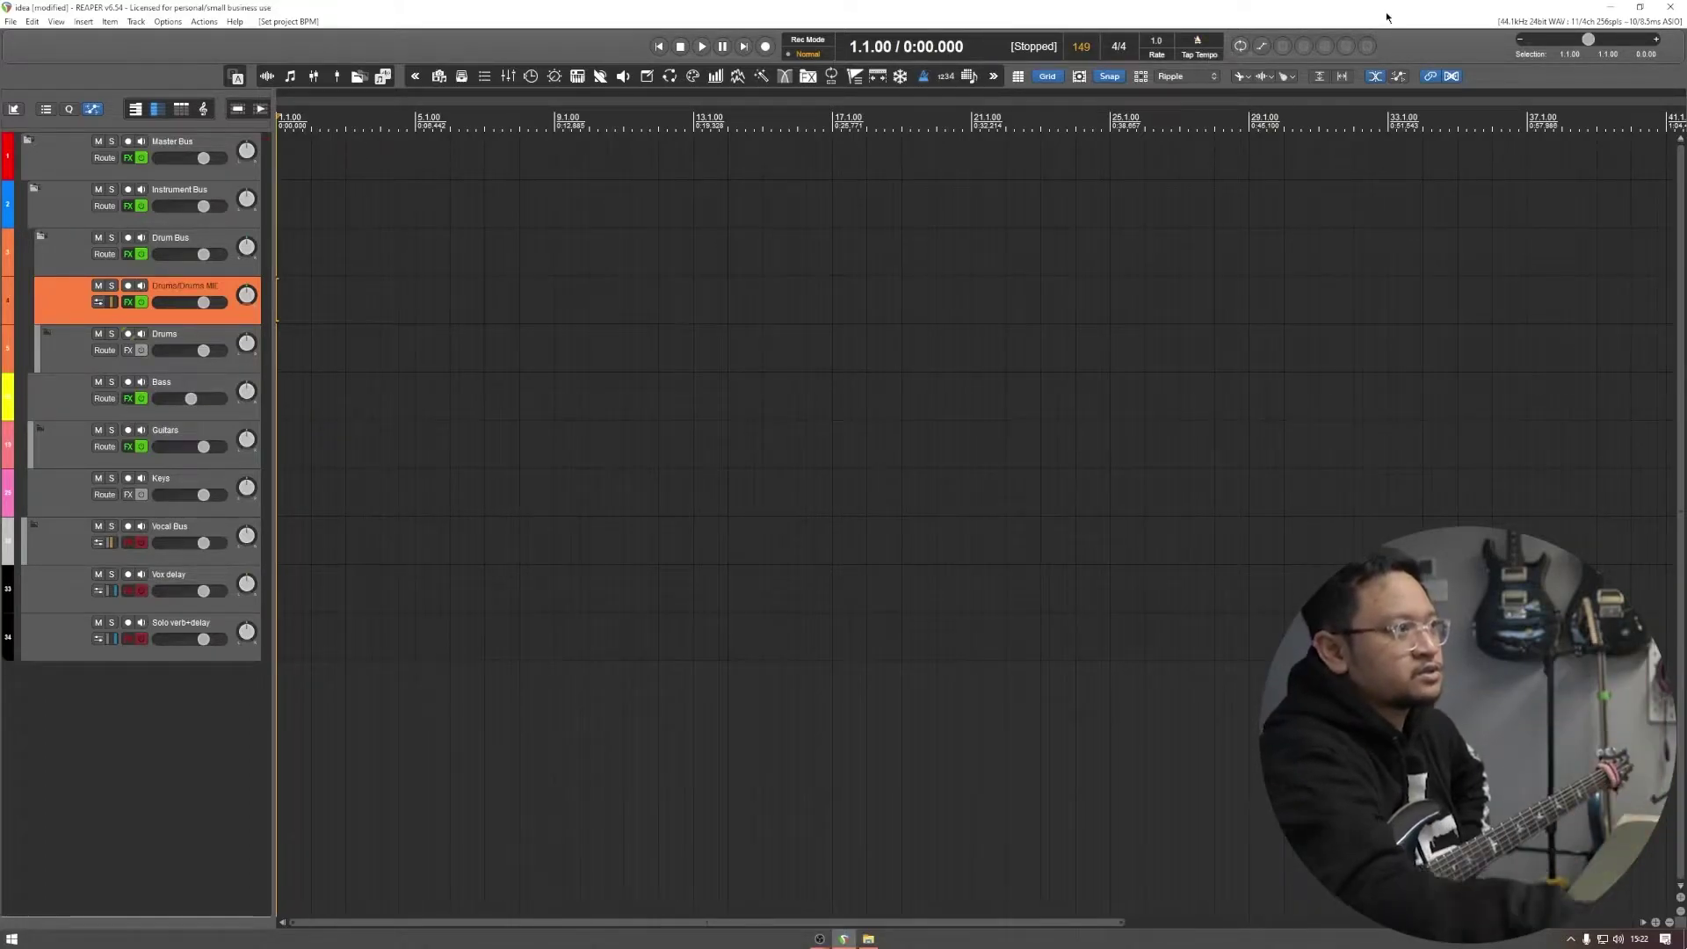
{"action": "left_click", "coordinate": [1201, 42]}
{"action": "left_click", "coordinate": [1201, 42]}
{"action": "left_click", "coordinate": [1201, 42]}
{"action": "left_click", "coordinate": [1201, 43]}
{"action": "left_click", "coordinate": [1201, 43]}
{"action": "left_click", "coordinate": [1201, 42]}
{"action": "left_click", "coordinate": [1201, 43]}
{"action": "left_click", "coordinate": [1201, 43]}
{"action": "left_click", "coordinate": [1201, 42]}
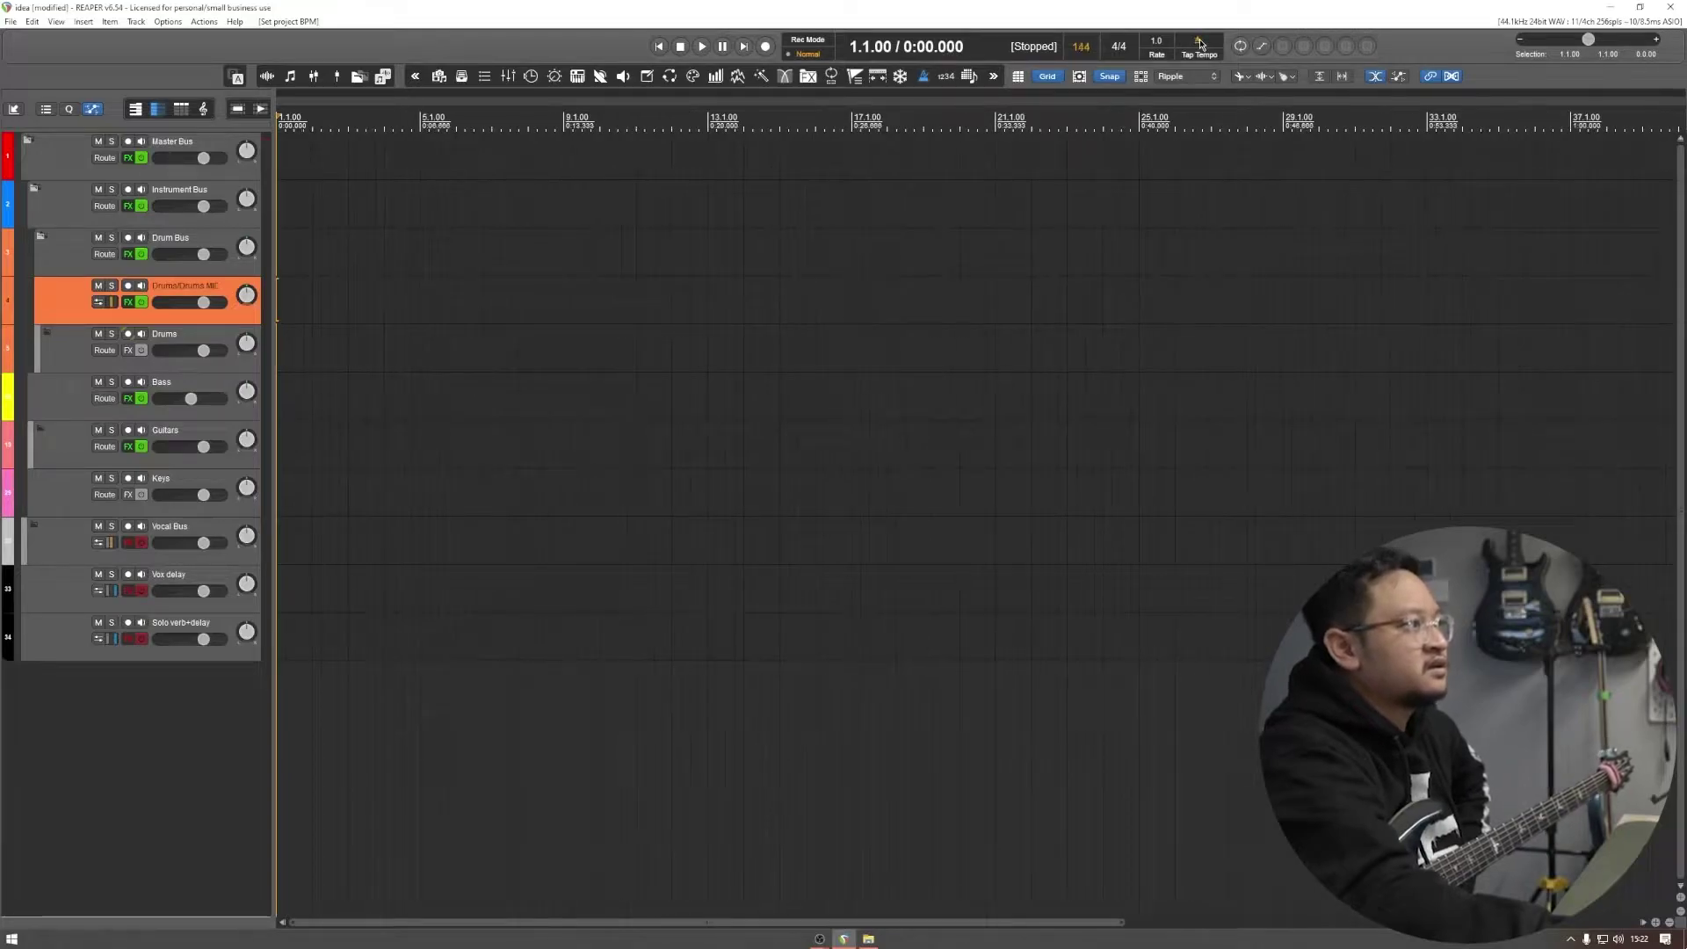
Step: Set the project tempo to 150 BPM and play the empty project from the start to try it out
{"action": "left_click", "coordinate": [1094, 51]}
{"action": "type", "text": "150"}
{"action": "key", "text": "Return"}
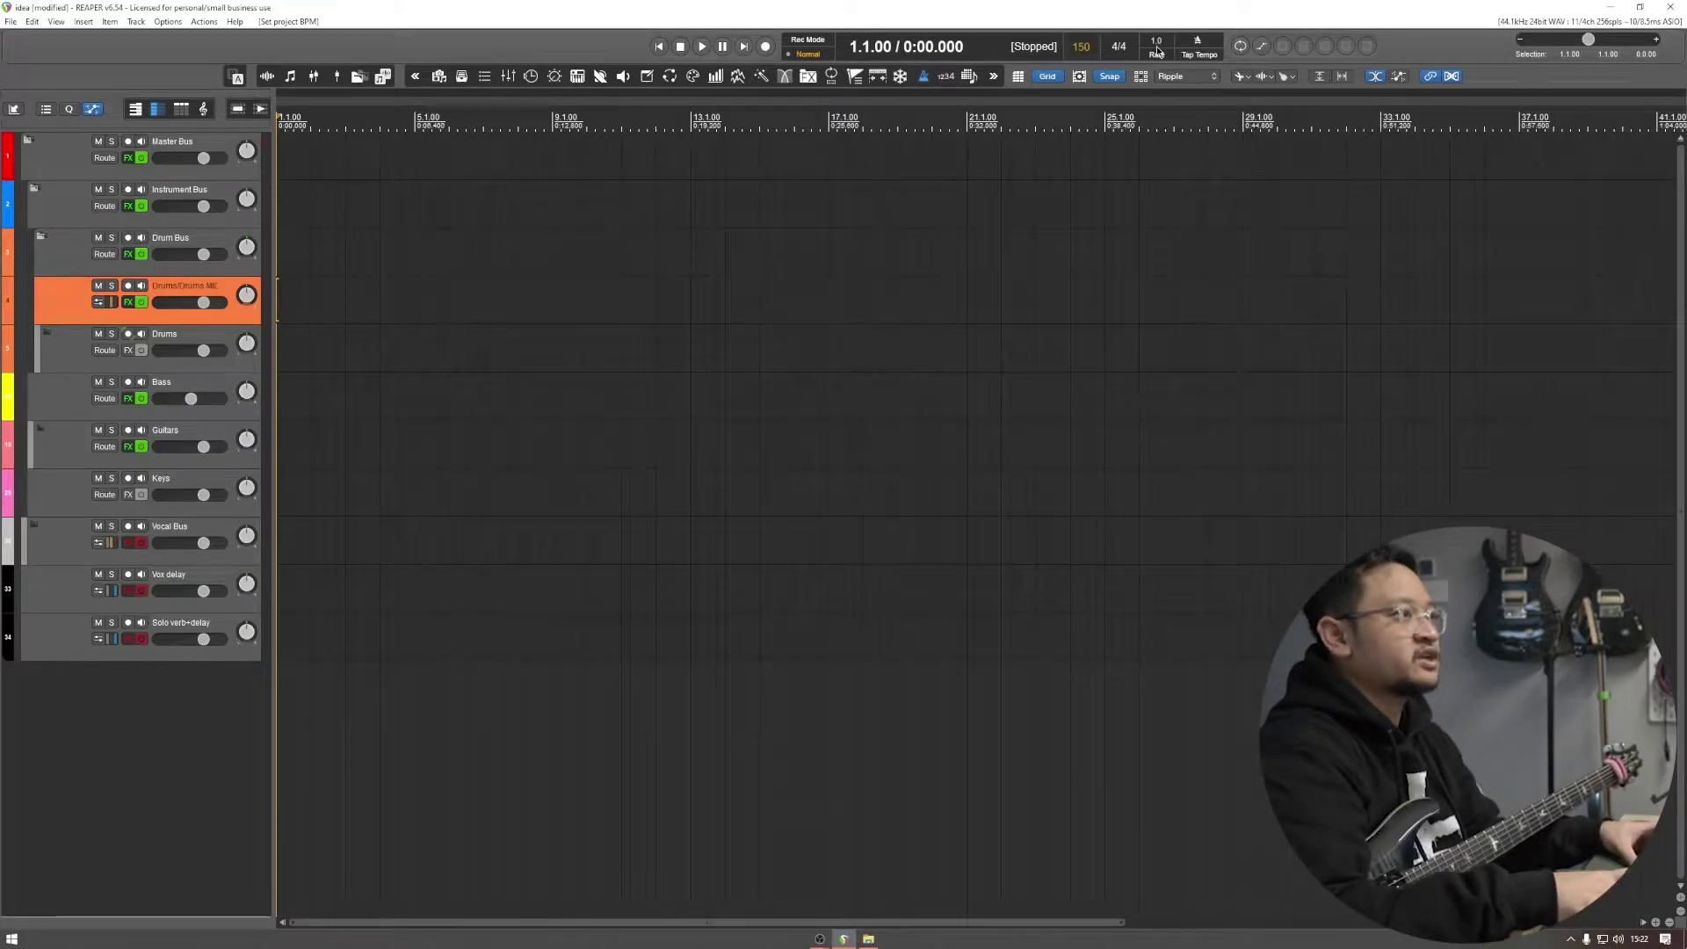
{"action": "key", "text": "space"}
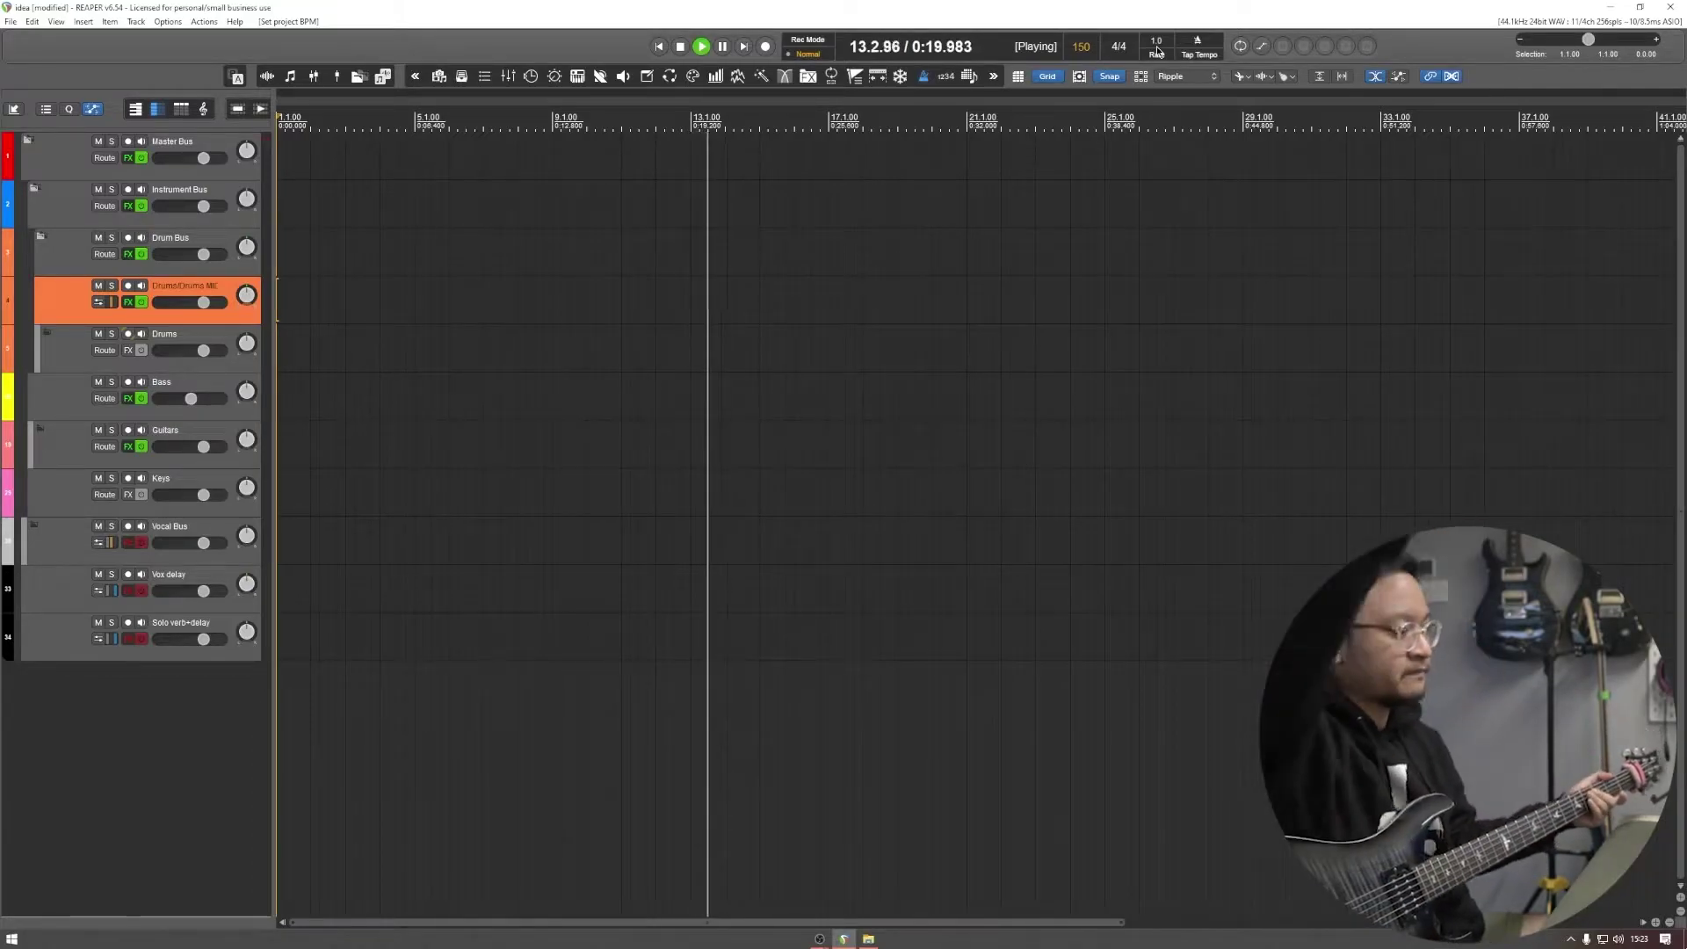
{"action": "key", "text": "space"}
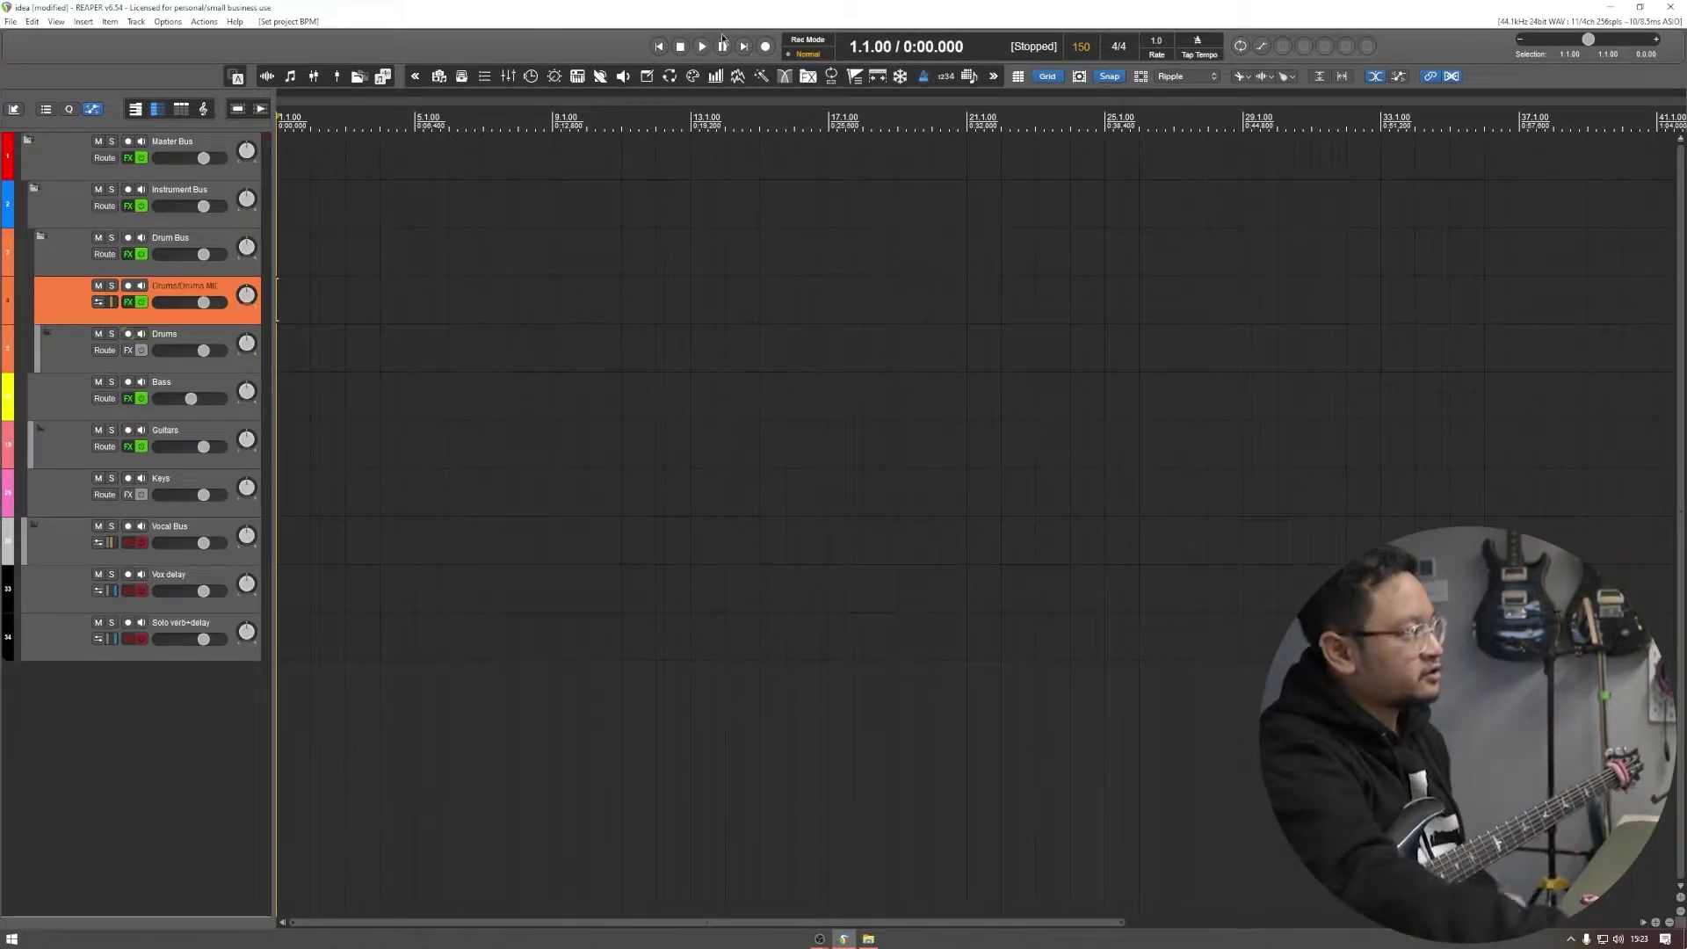
Step: Collapse the Drum Bus folder and expand the Guitars folder's tracks
{"action": "left_click", "coordinate": [41, 237]}
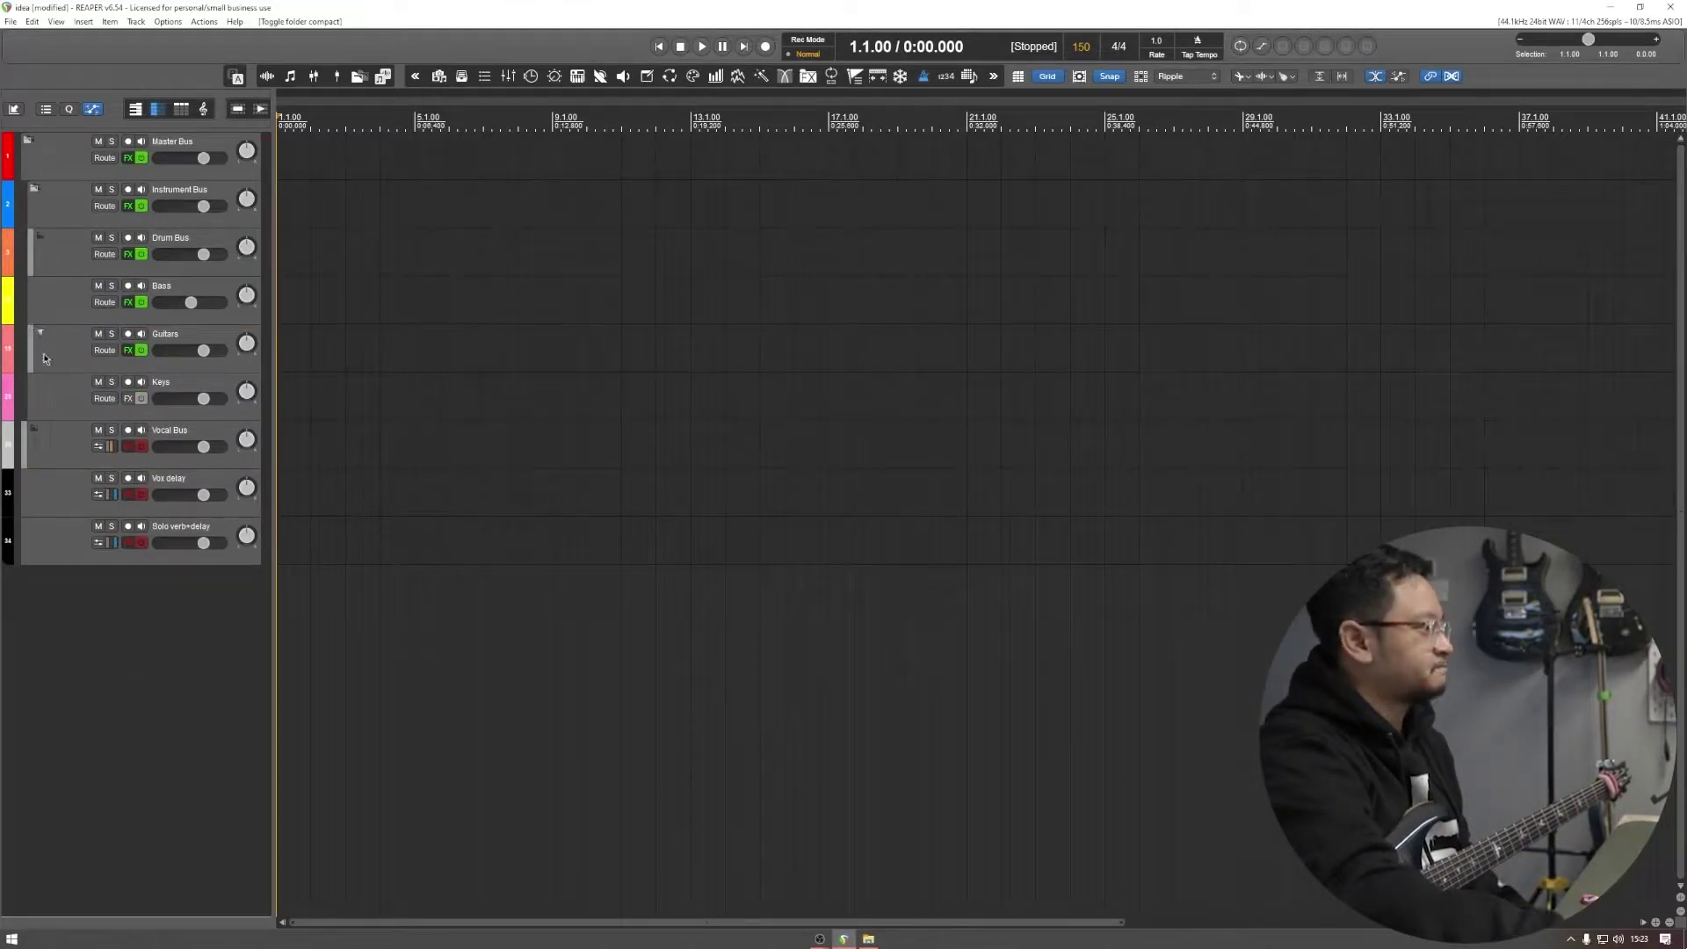
{"action": "left_click", "coordinate": [40, 333]}
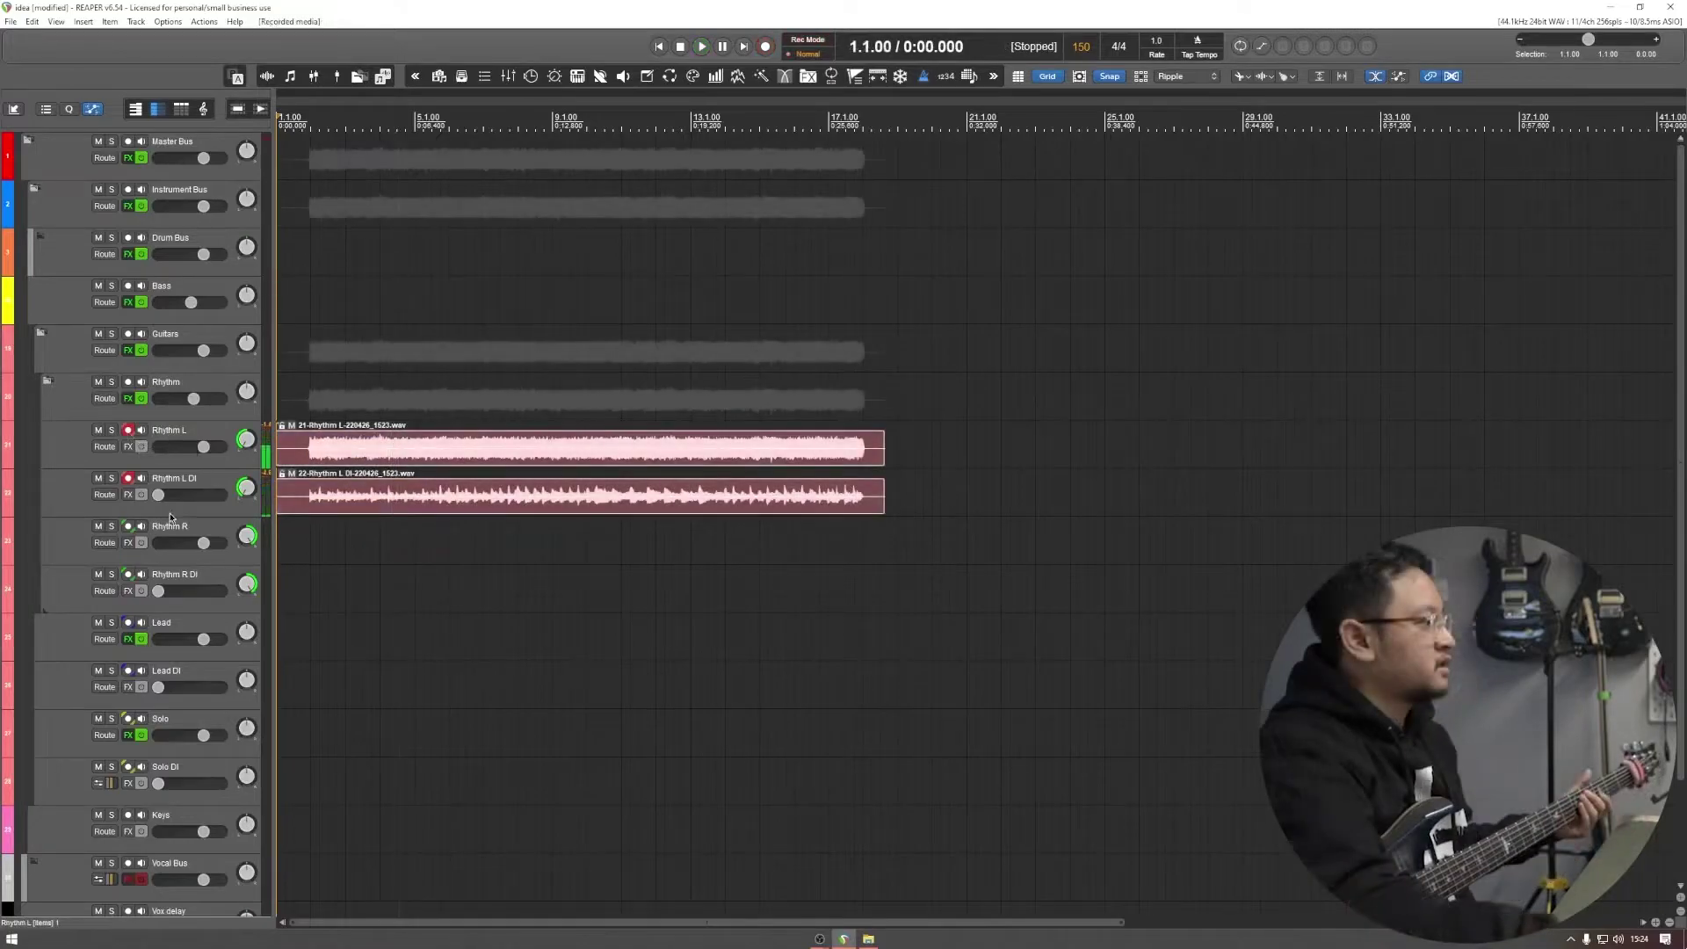
Step: Disarm the Rhythm L and Rhythm L DI tracks and arm Rhythm R and Rhythm R DI for recording
{"action": "left_click", "coordinate": [128, 478]}
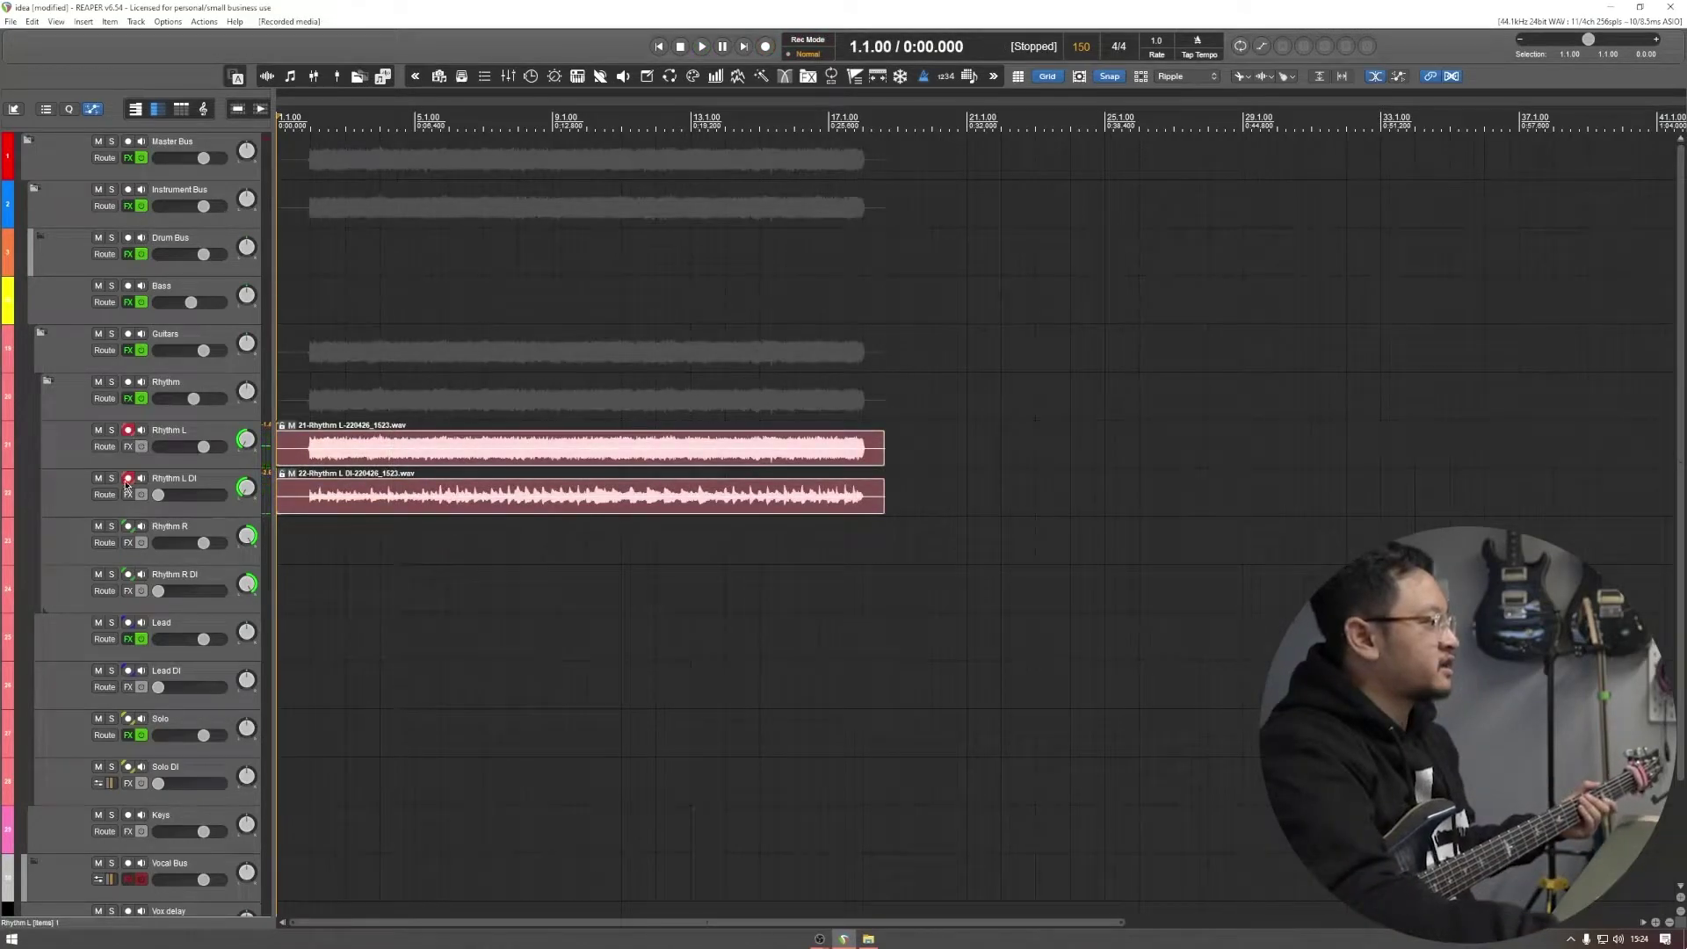
{"action": "left_click", "coordinate": [128, 526]}
{"action": "left_click", "coordinate": [424, 560]}
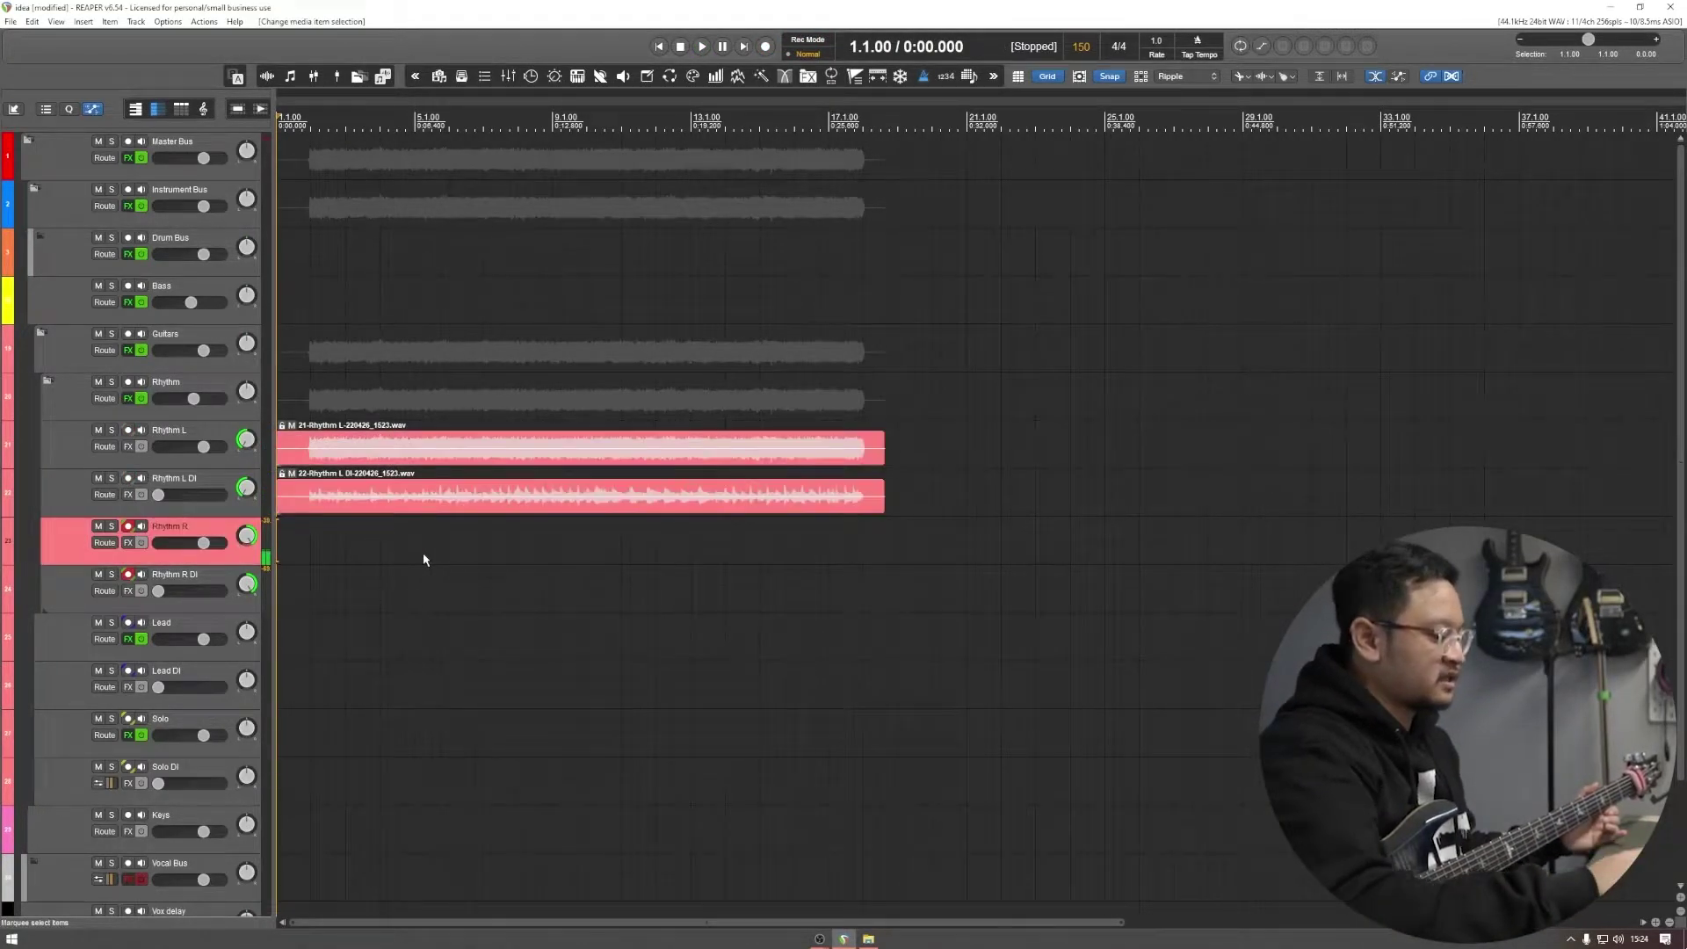
Step: Record the second rhythm guitar take on Rhythm R and Rhythm R DI from the project start, and disarm both tracks
{"action": "key", "text": "ctrl+r"}
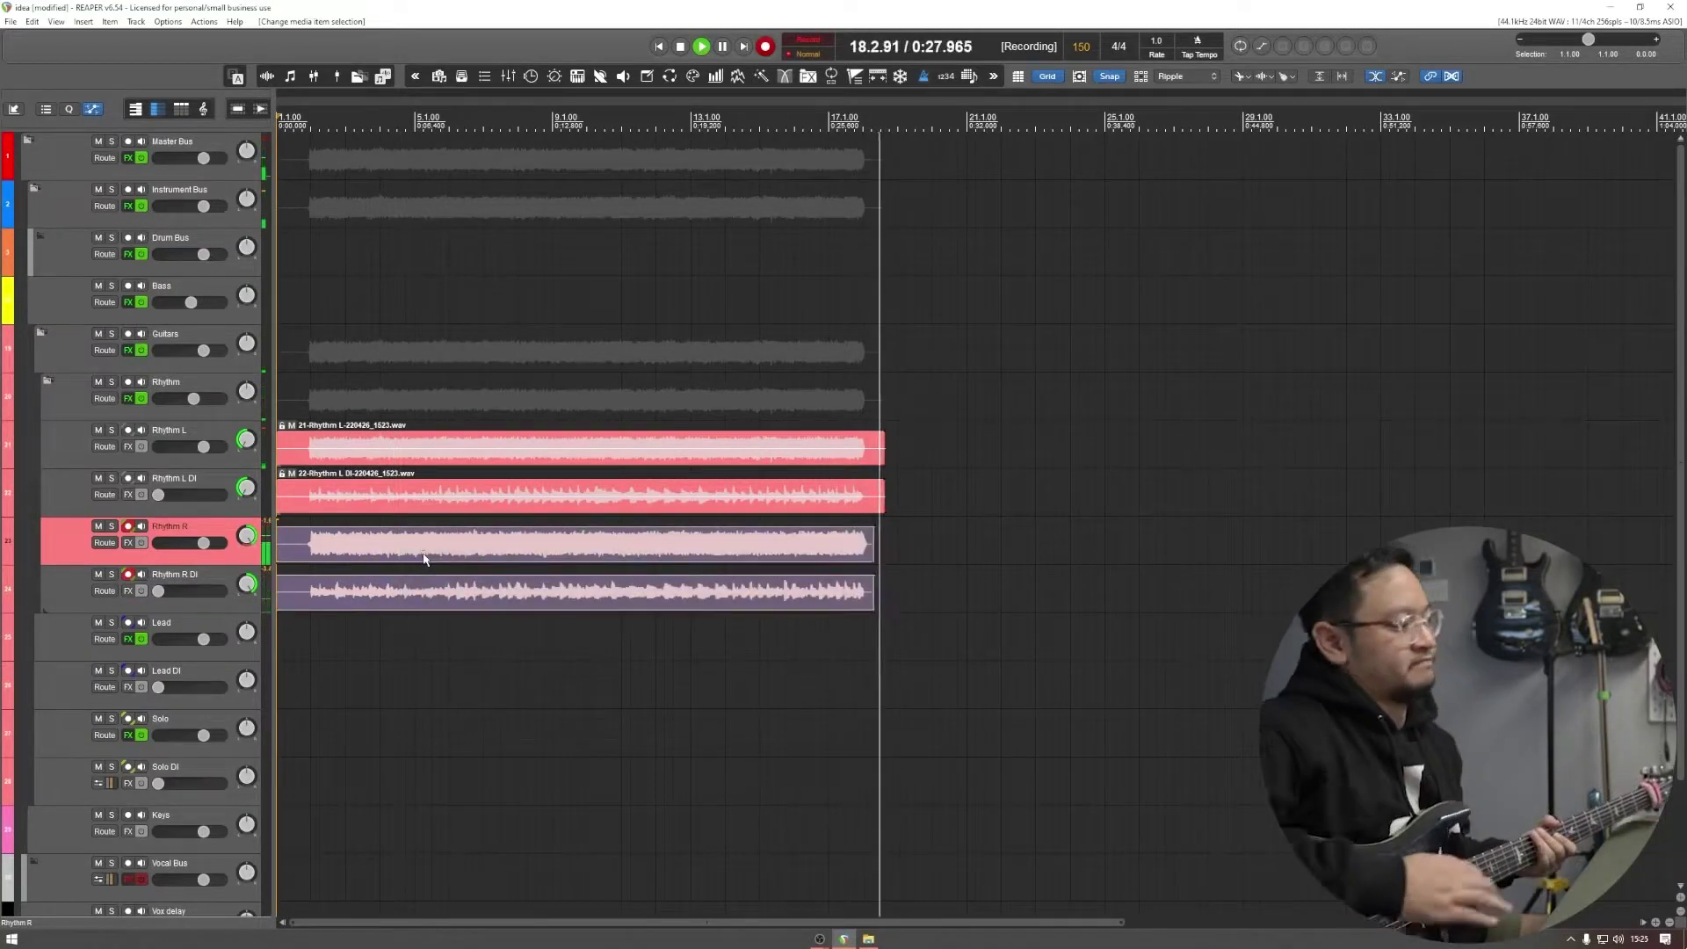
{"action": "key", "text": "space"}
{"action": "left_click", "coordinate": [126, 527]}
Step: Lower the Rhythm folder's volume to about -12 dB and play the double-tracked guitars from the start
{"action": "left_click_drag", "start_coordinate": [193, 400], "coordinate": [182, 397]}
{"action": "left_click", "coordinate": [351, 360]}
{"action": "key", "text": "space"}
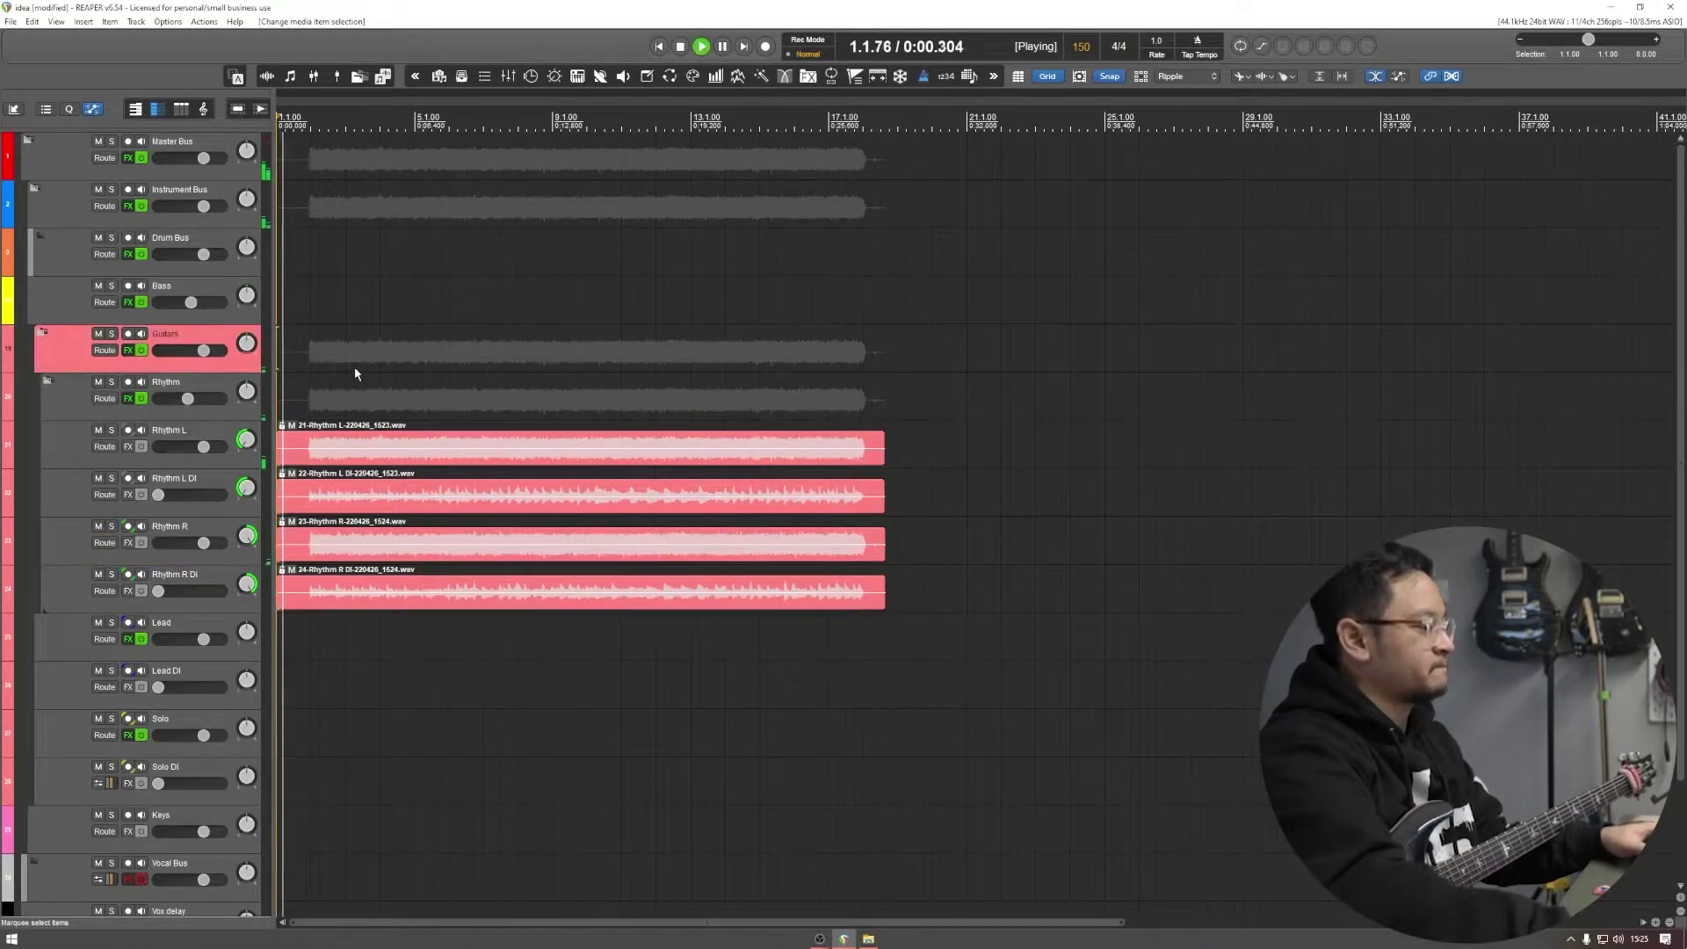
{"action": "left_click_drag", "start_coordinate": [187, 400], "coordinate": [188, 400]}
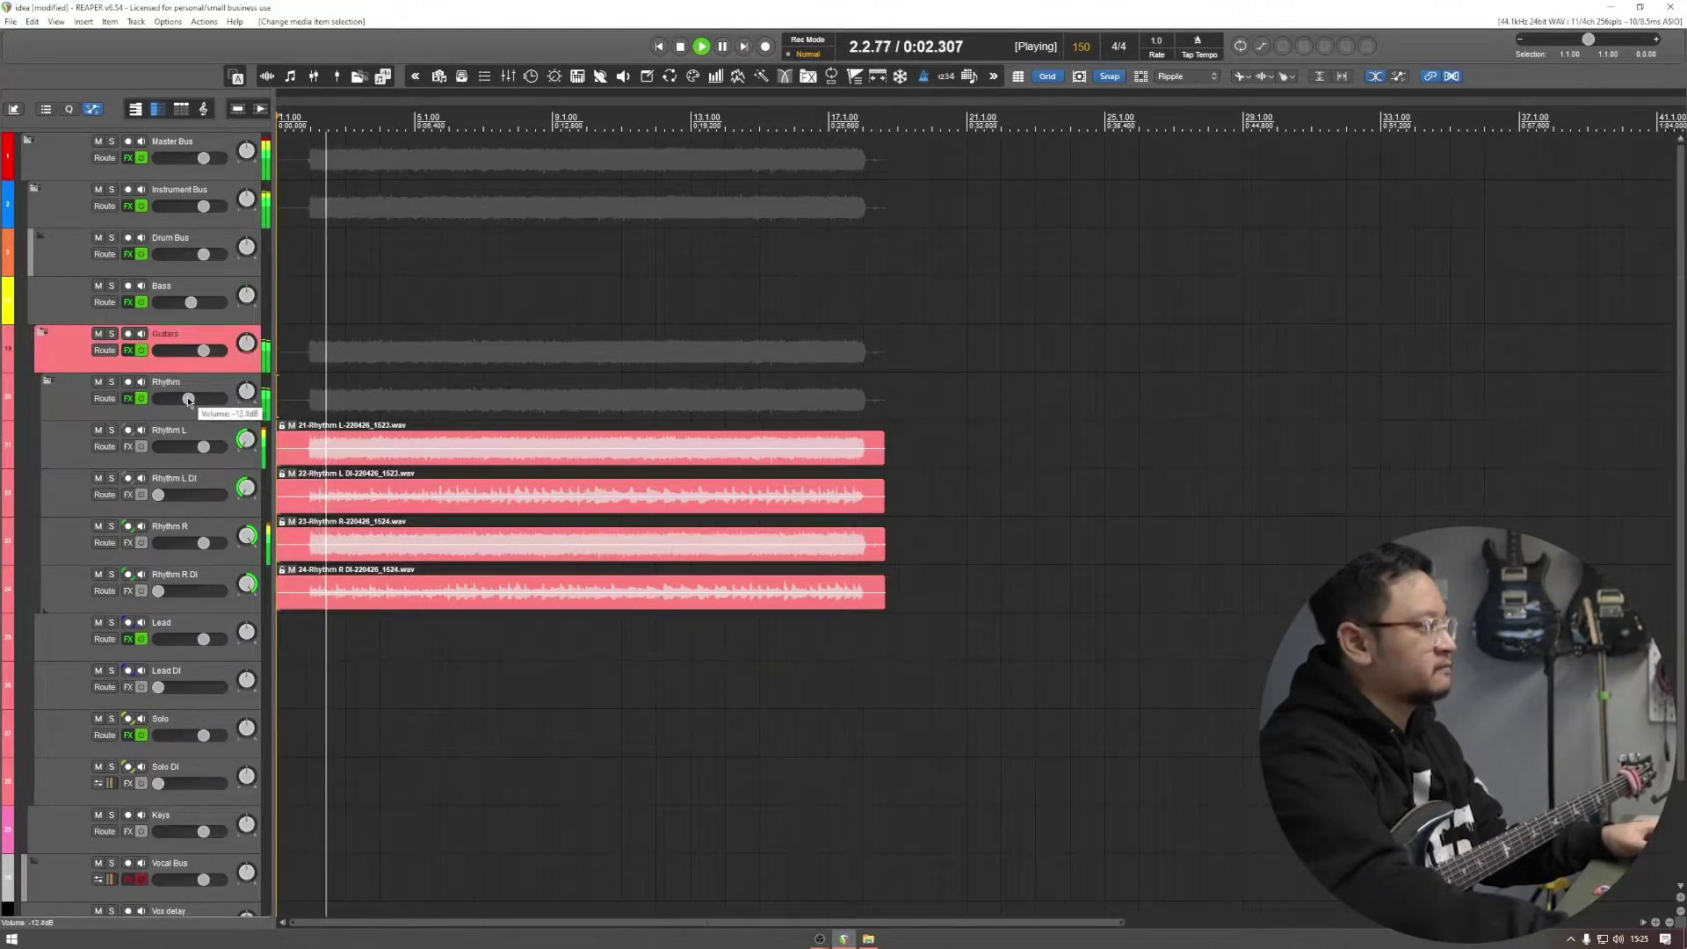
Step: Switch to OBS Studio to check the audio levels of the recording, and minimize it again
{"action": "mouse_move", "coordinate": [820, 938]}
{"action": "left_click", "coordinate": [761, 901]}
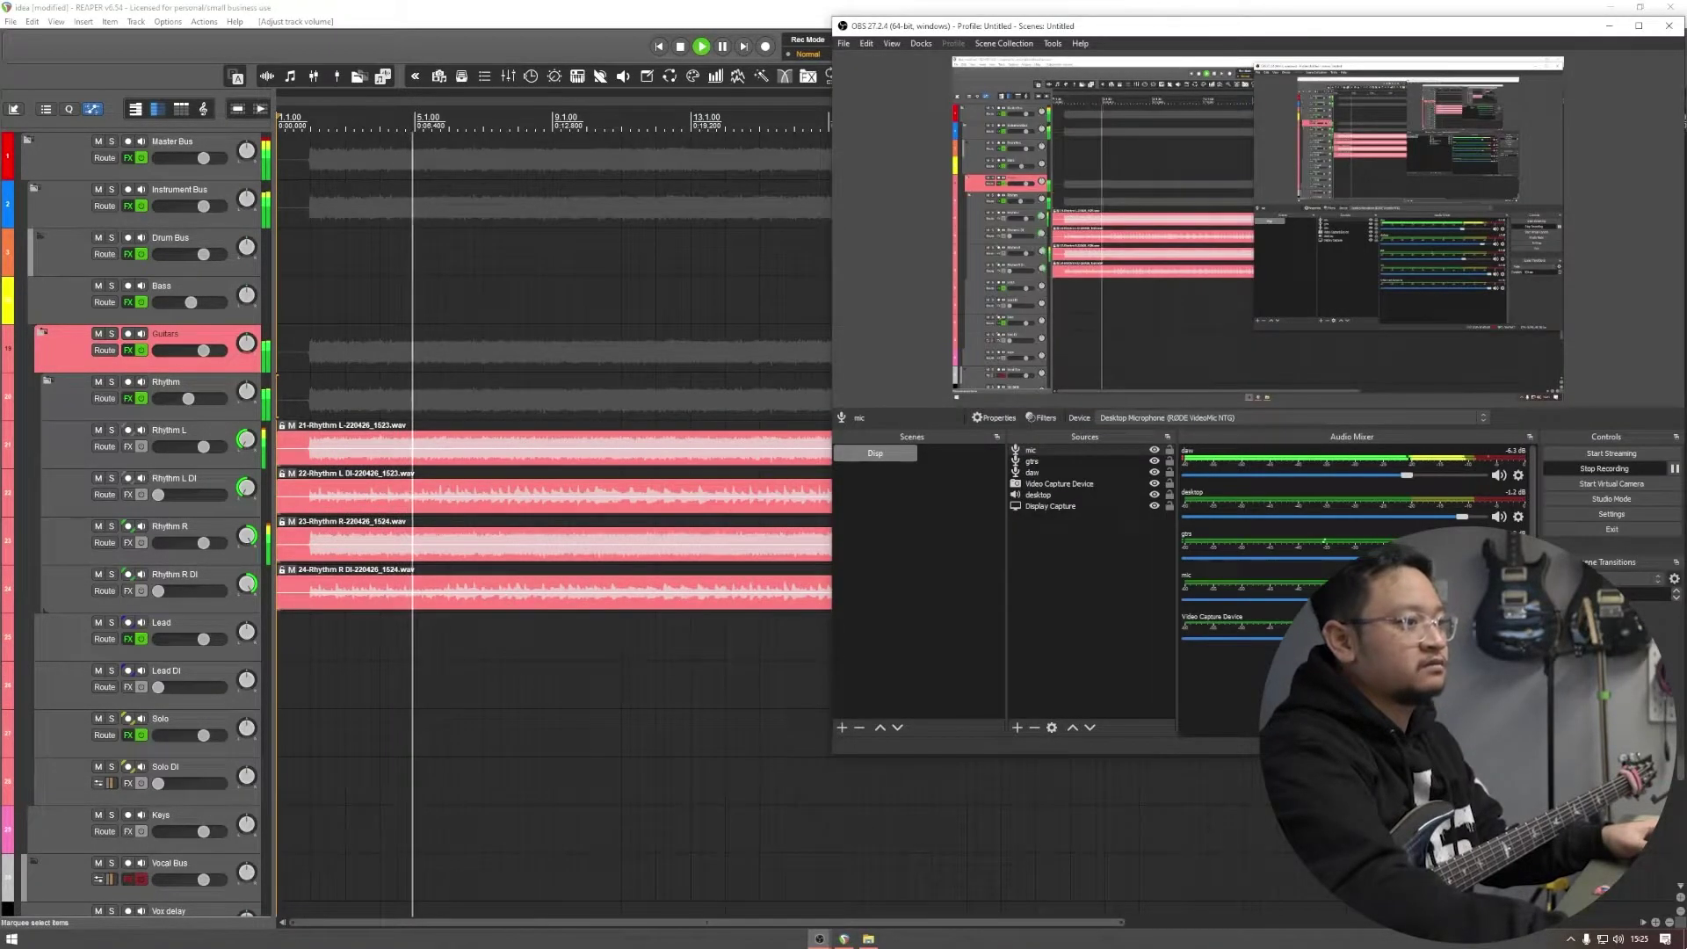
{"action": "left_click", "coordinate": [1624, 27]}
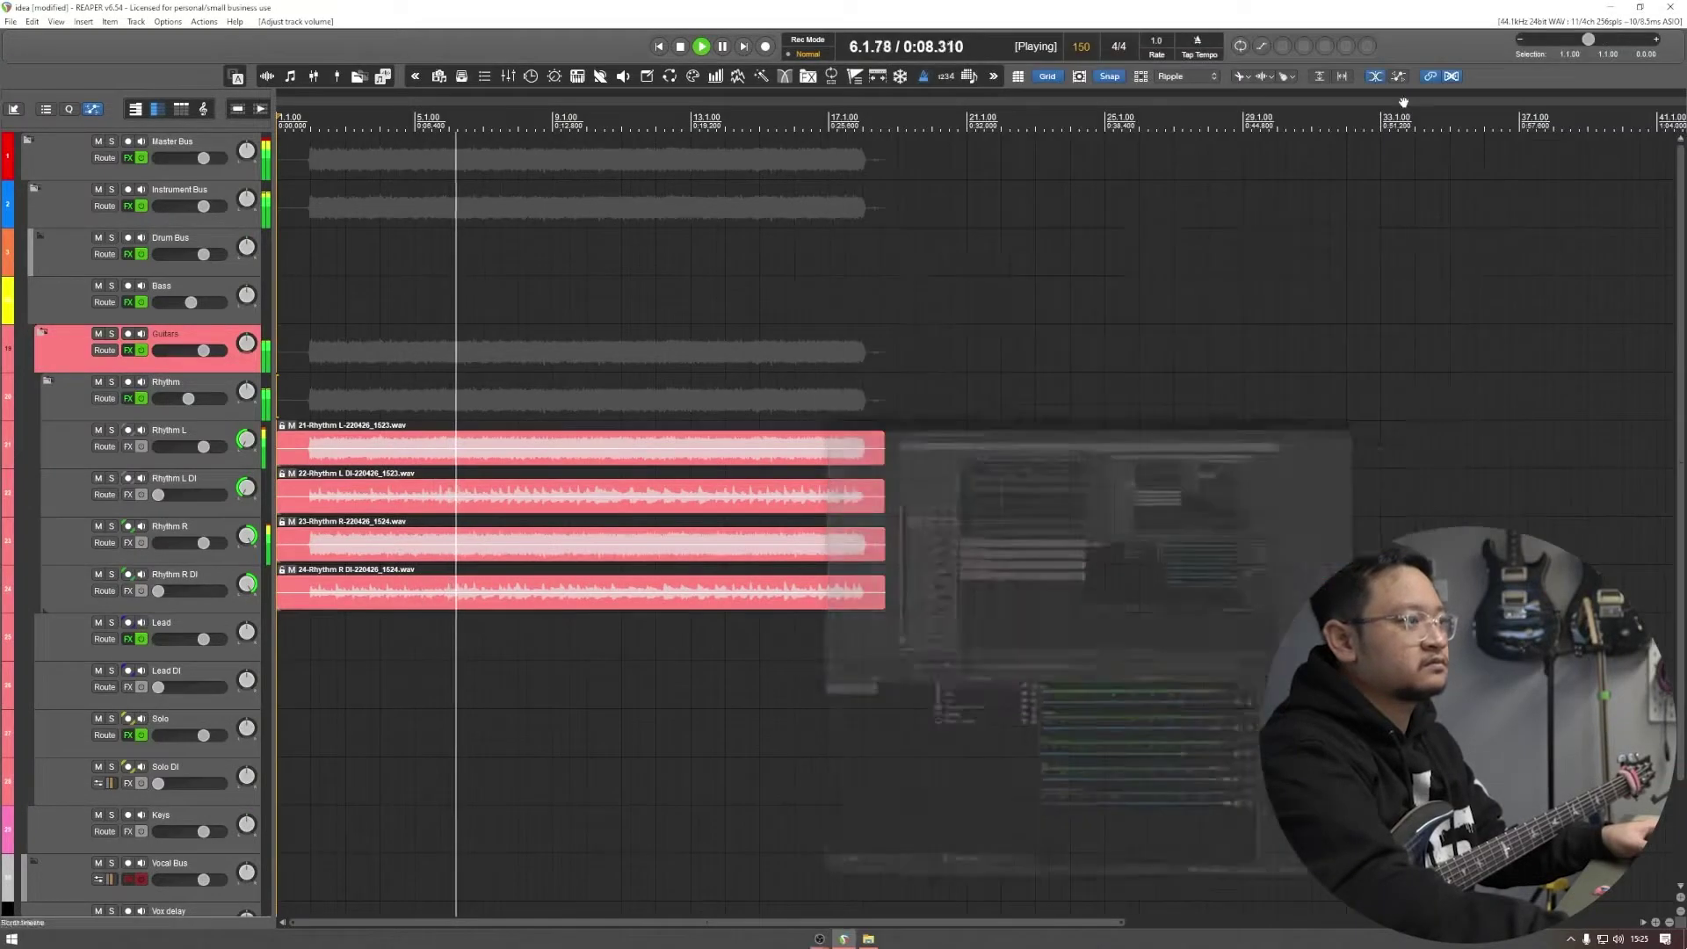
Step: Raise the Rhythm folder's volume slightly while listening to the double-tracked guitars, and stop playback
{"action": "left_click", "coordinate": [434, 745]}
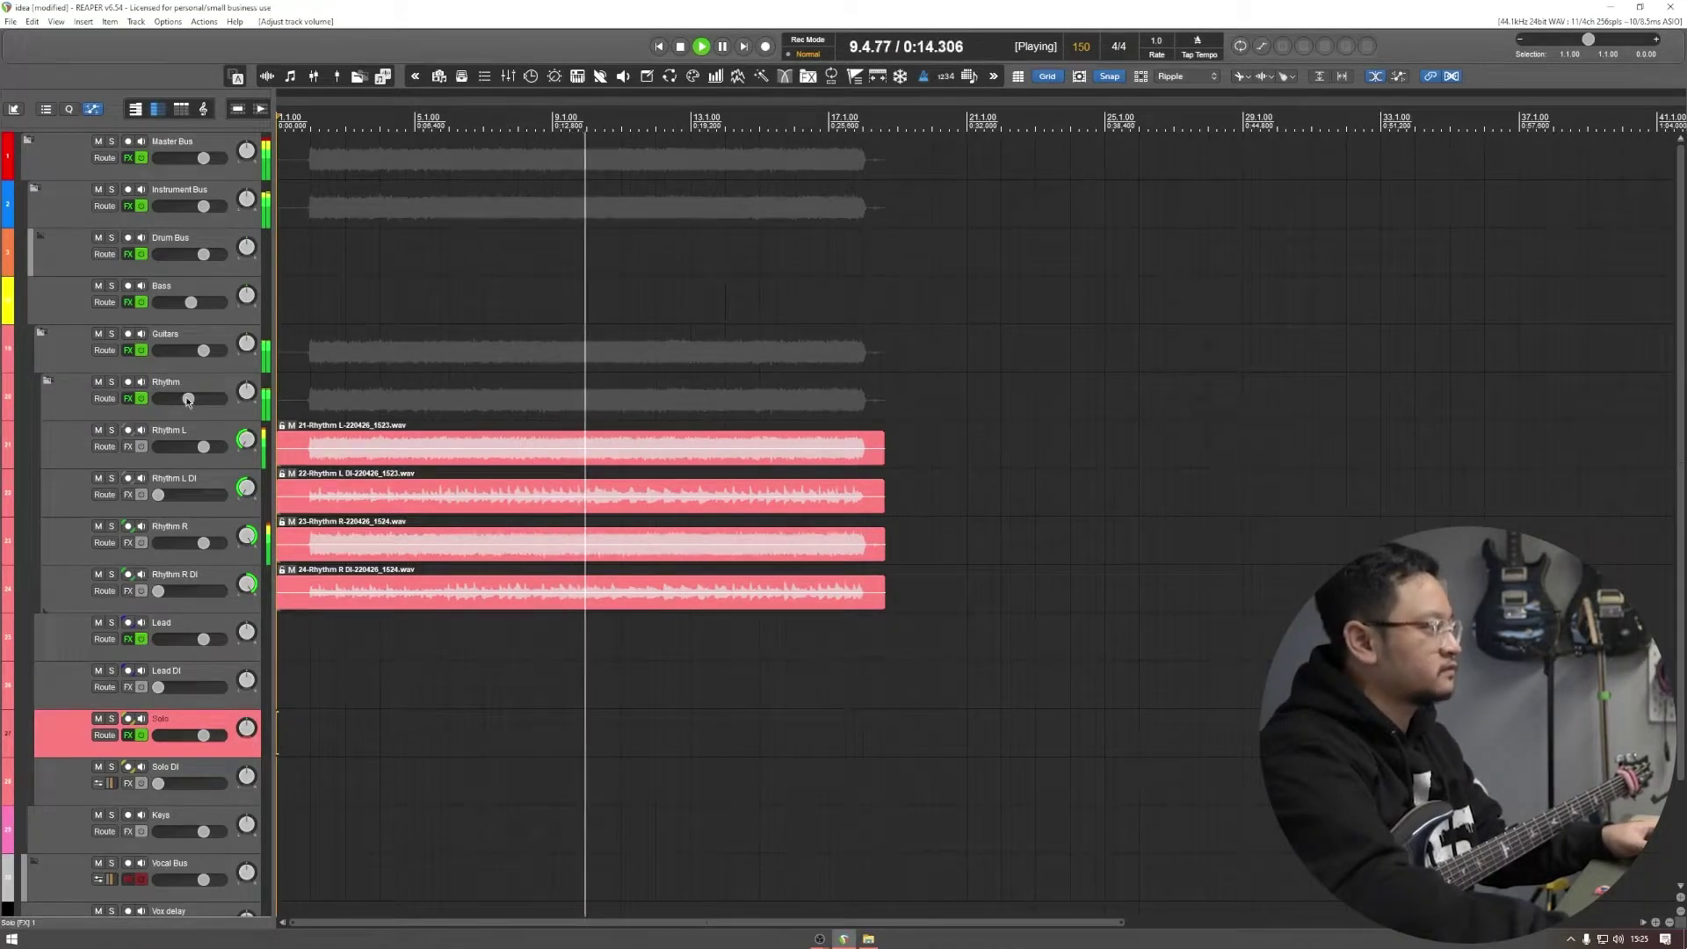
{"action": "mouse_move", "coordinate": [189, 399]}
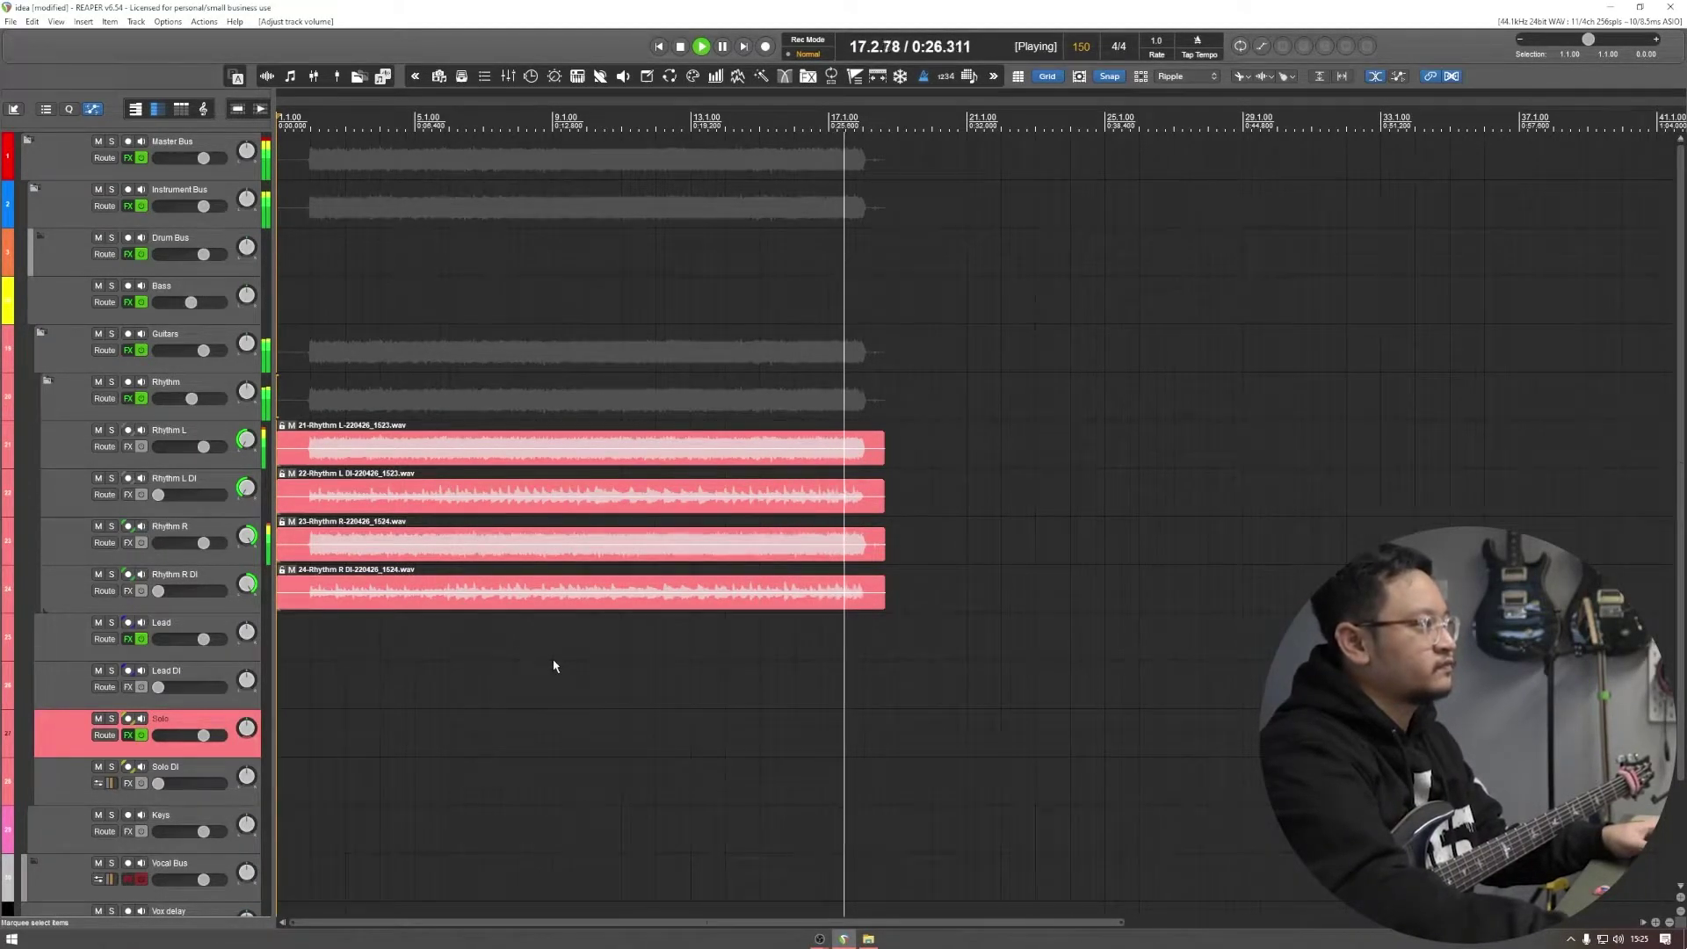
{"action": "key", "text": "space"}
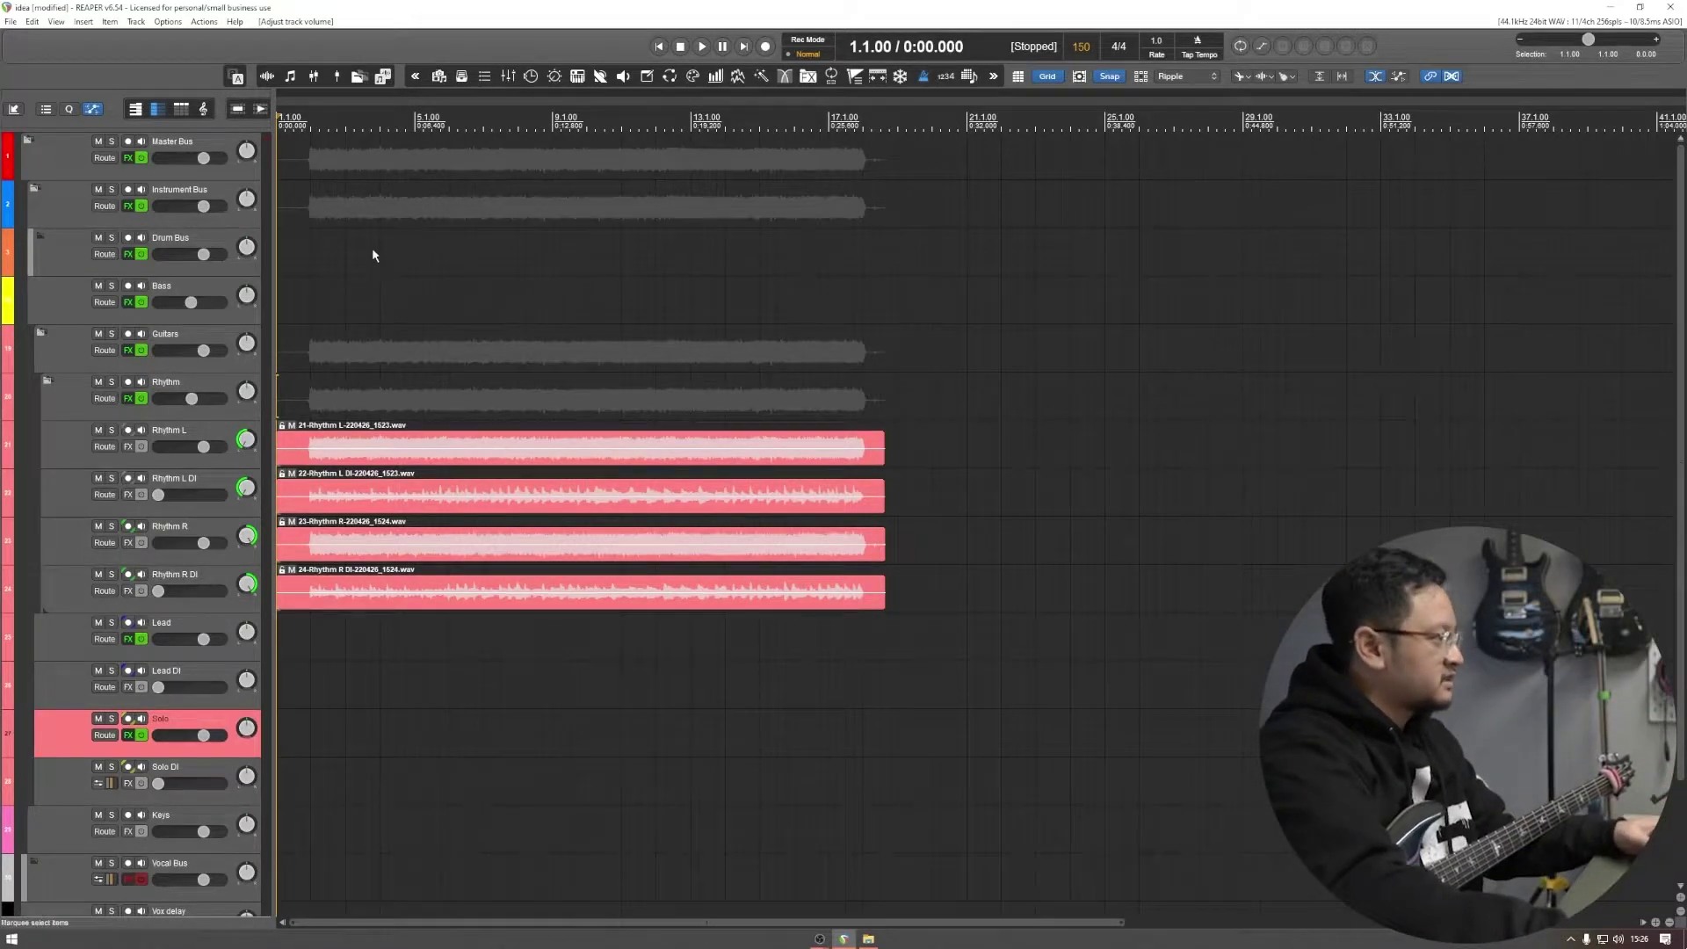
Step: Create an eight-bar MIDI item on the Drum Bus track from bar 2 to bar 10
{"action": "left_click", "coordinate": [314, 245]}
{"action": "left_click_drag", "start_coordinate": [316, 253], "coordinate": [586, 255]}
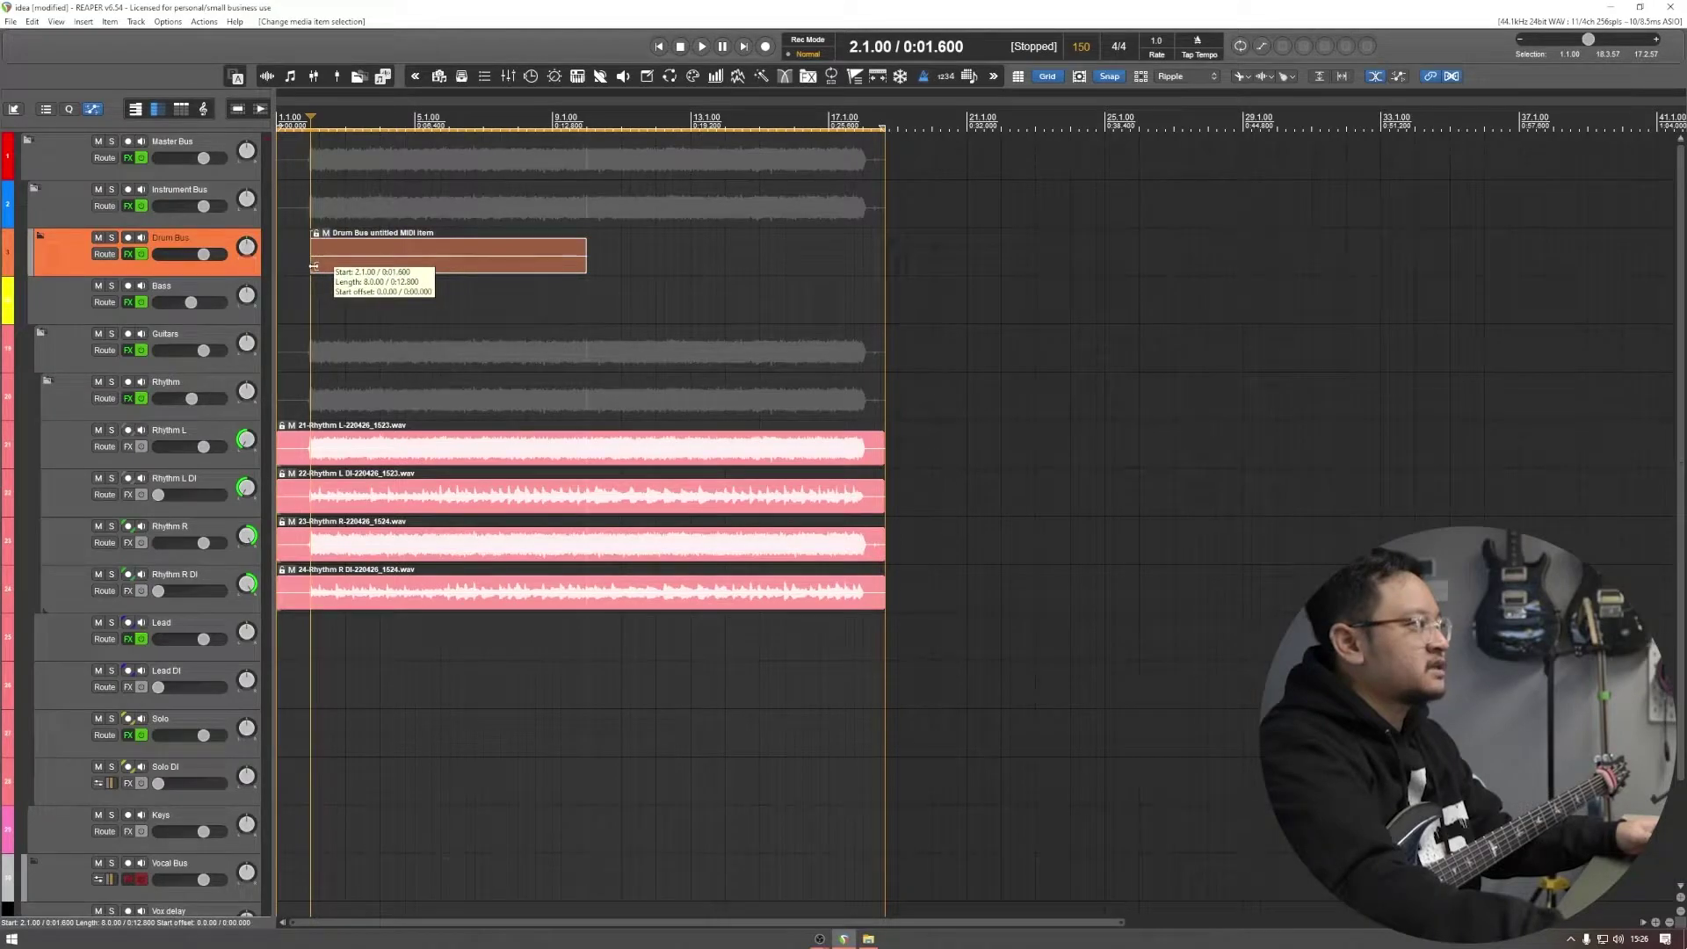
{"action": "left_click", "coordinate": [314, 266]}
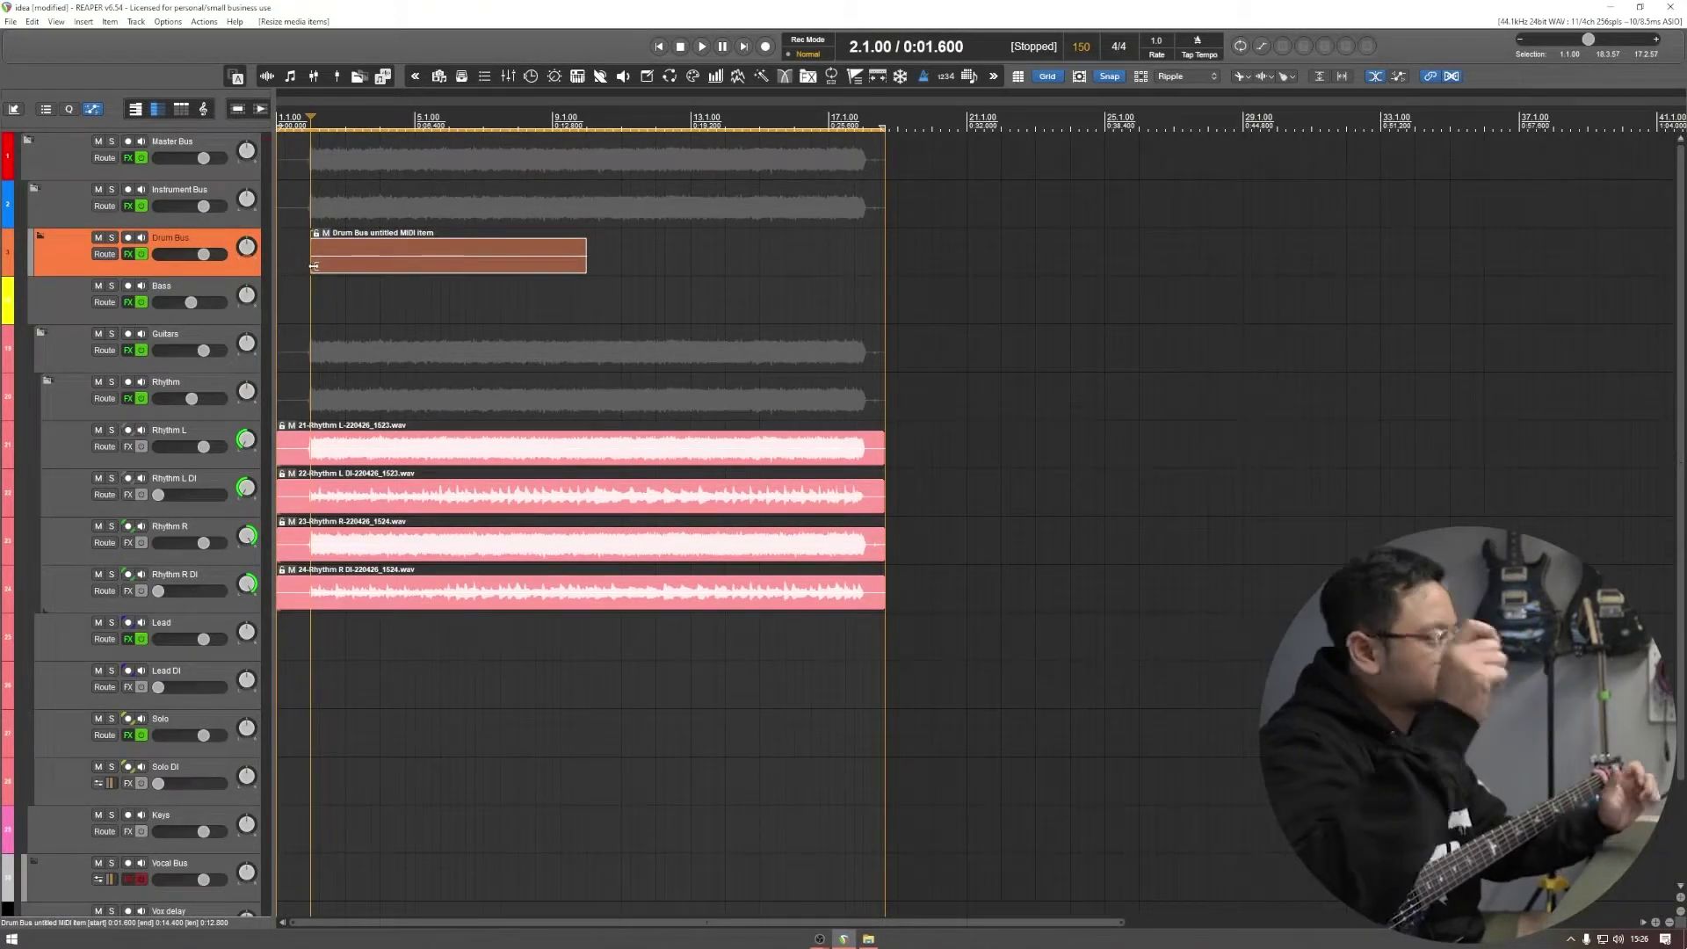
Step: Open the new drum item for note editing and program alternating quarter-note kick and snare hits from bar 2 onward
{"action": "double_click", "coordinate": [441, 250]}
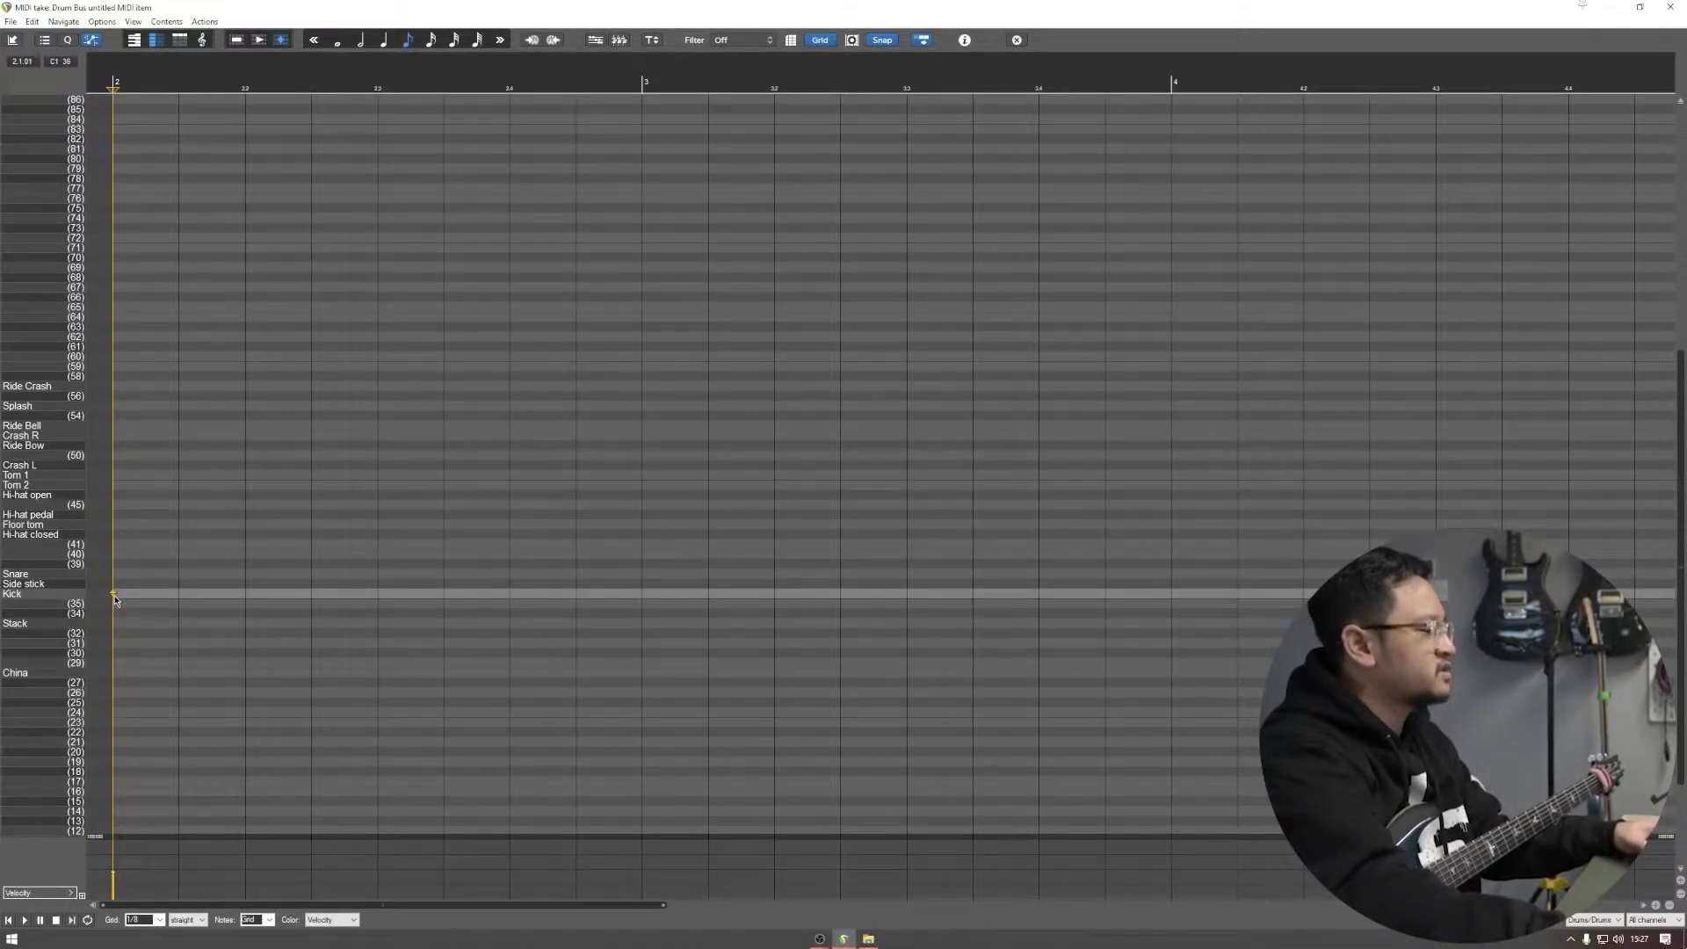
{"action": "key", "text": "space"}
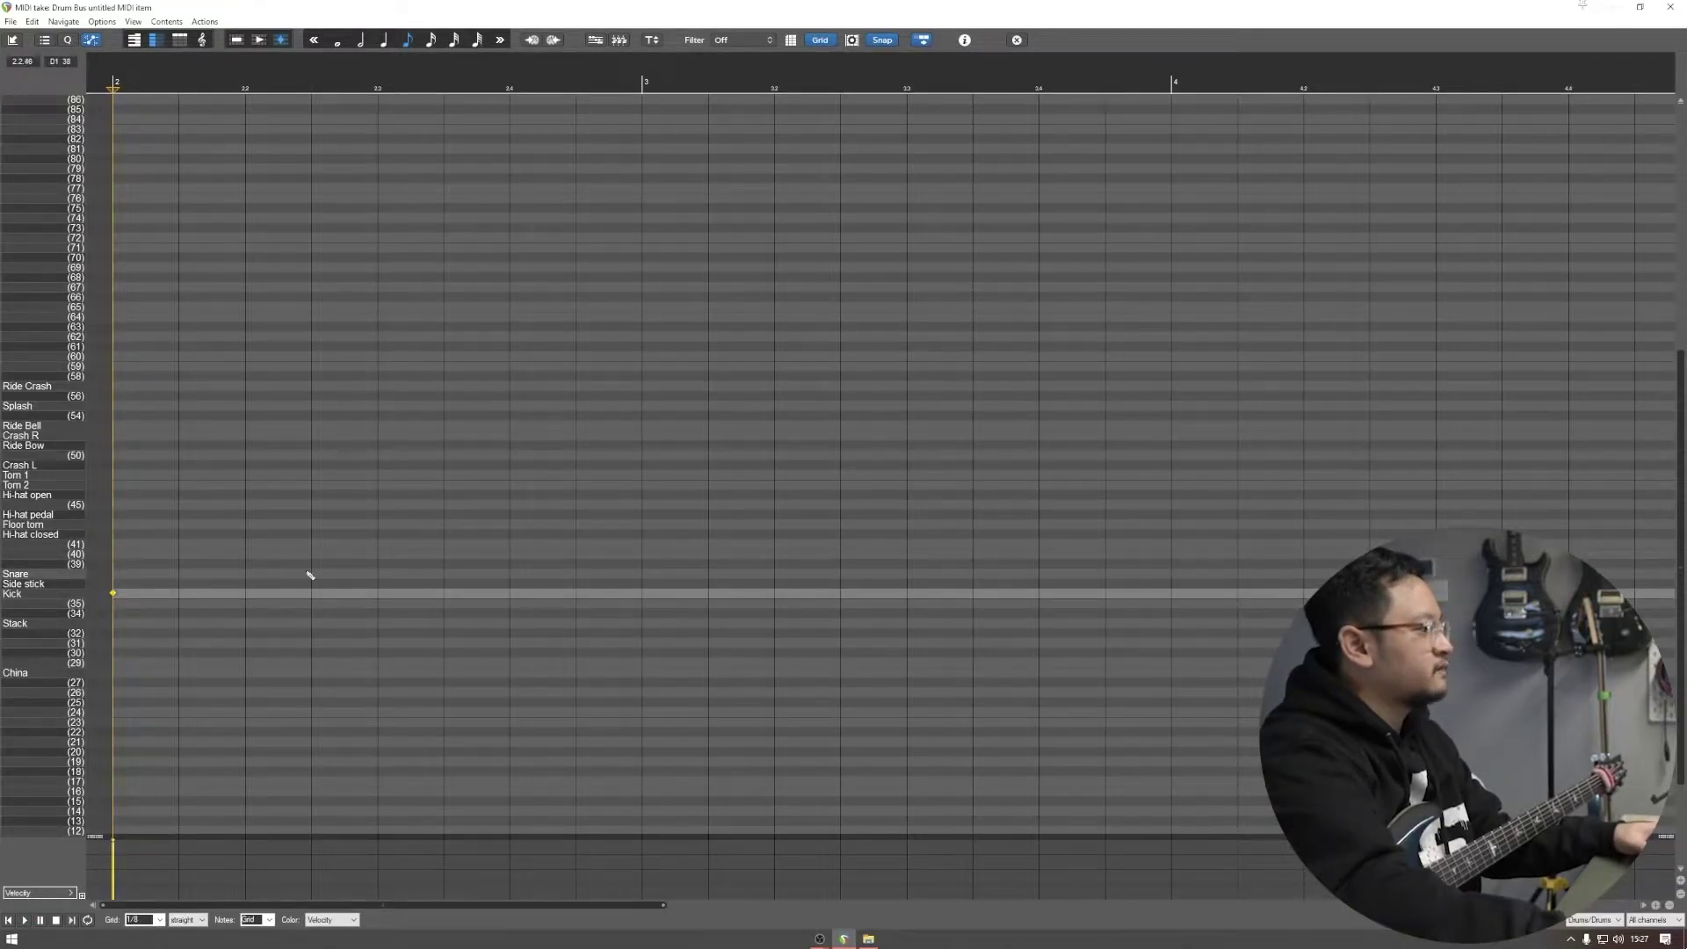
{"action": "key", "text": "space"}
{"action": "scroll", "coordinate": [425, 535], "scroll_direction": "down", "scroll_amount": 3}
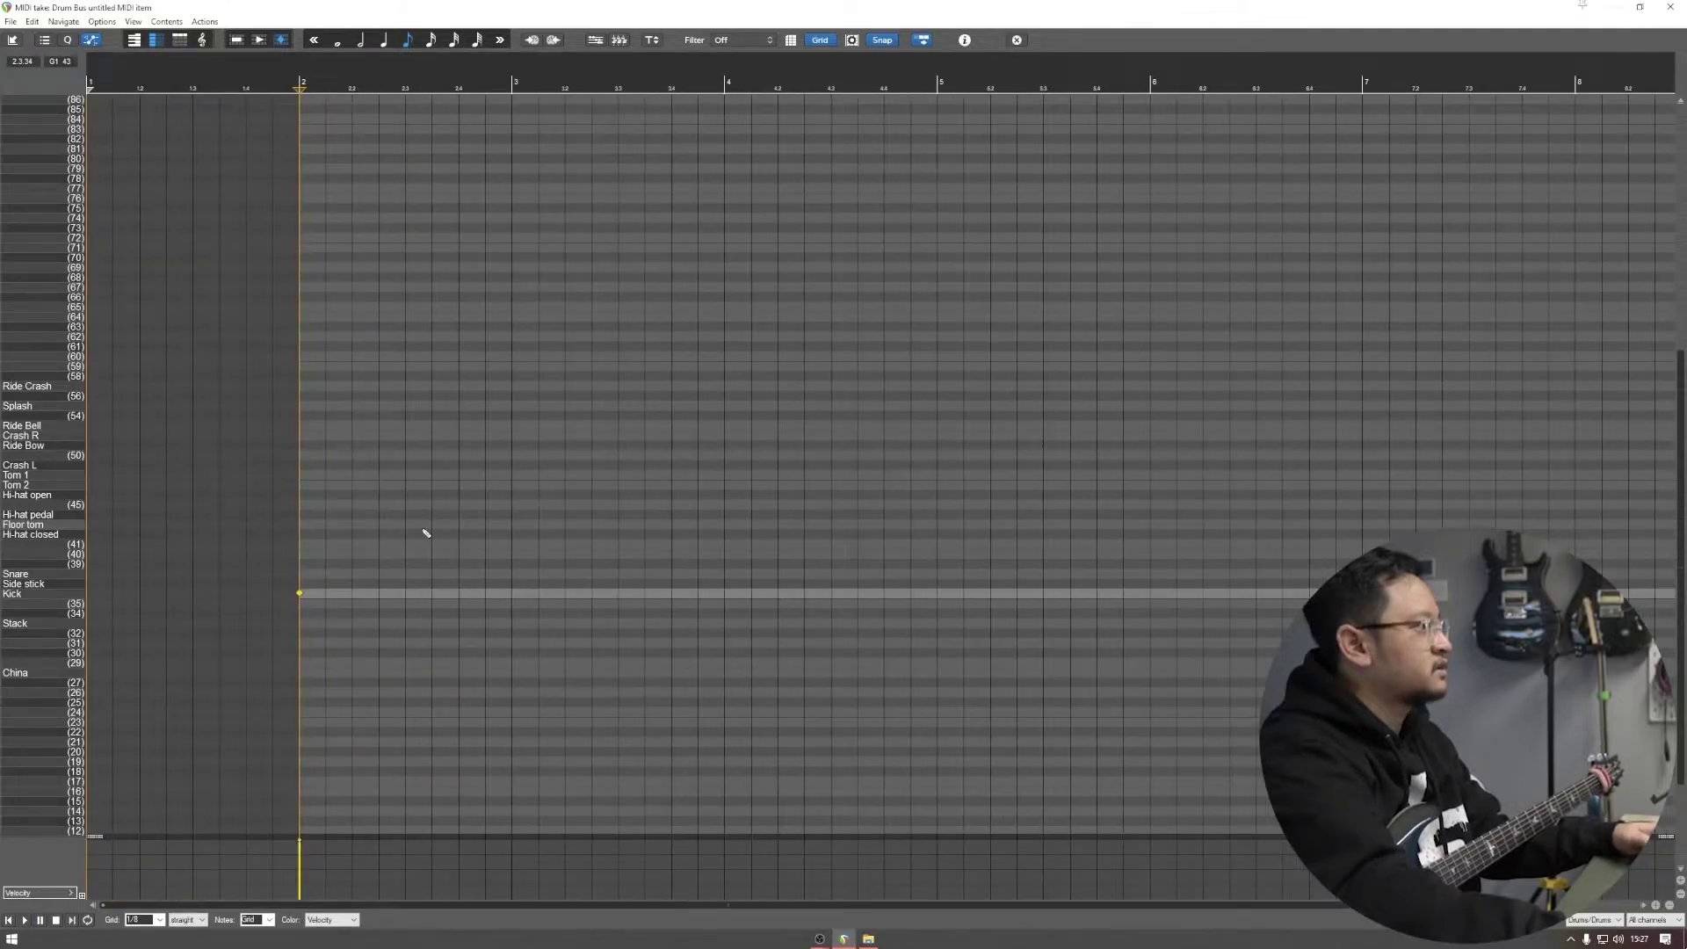
{"action": "left_click", "coordinate": [353, 574]}
{"action": "key", "text": "space"}
{"action": "key", "text": "space"}
{"action": "left_click", "coordinate": [405, 593]}
{"action": "left_click", "coordinate": [459, 573]}
{"action": "left_click", "coordinate": [512, 593]}
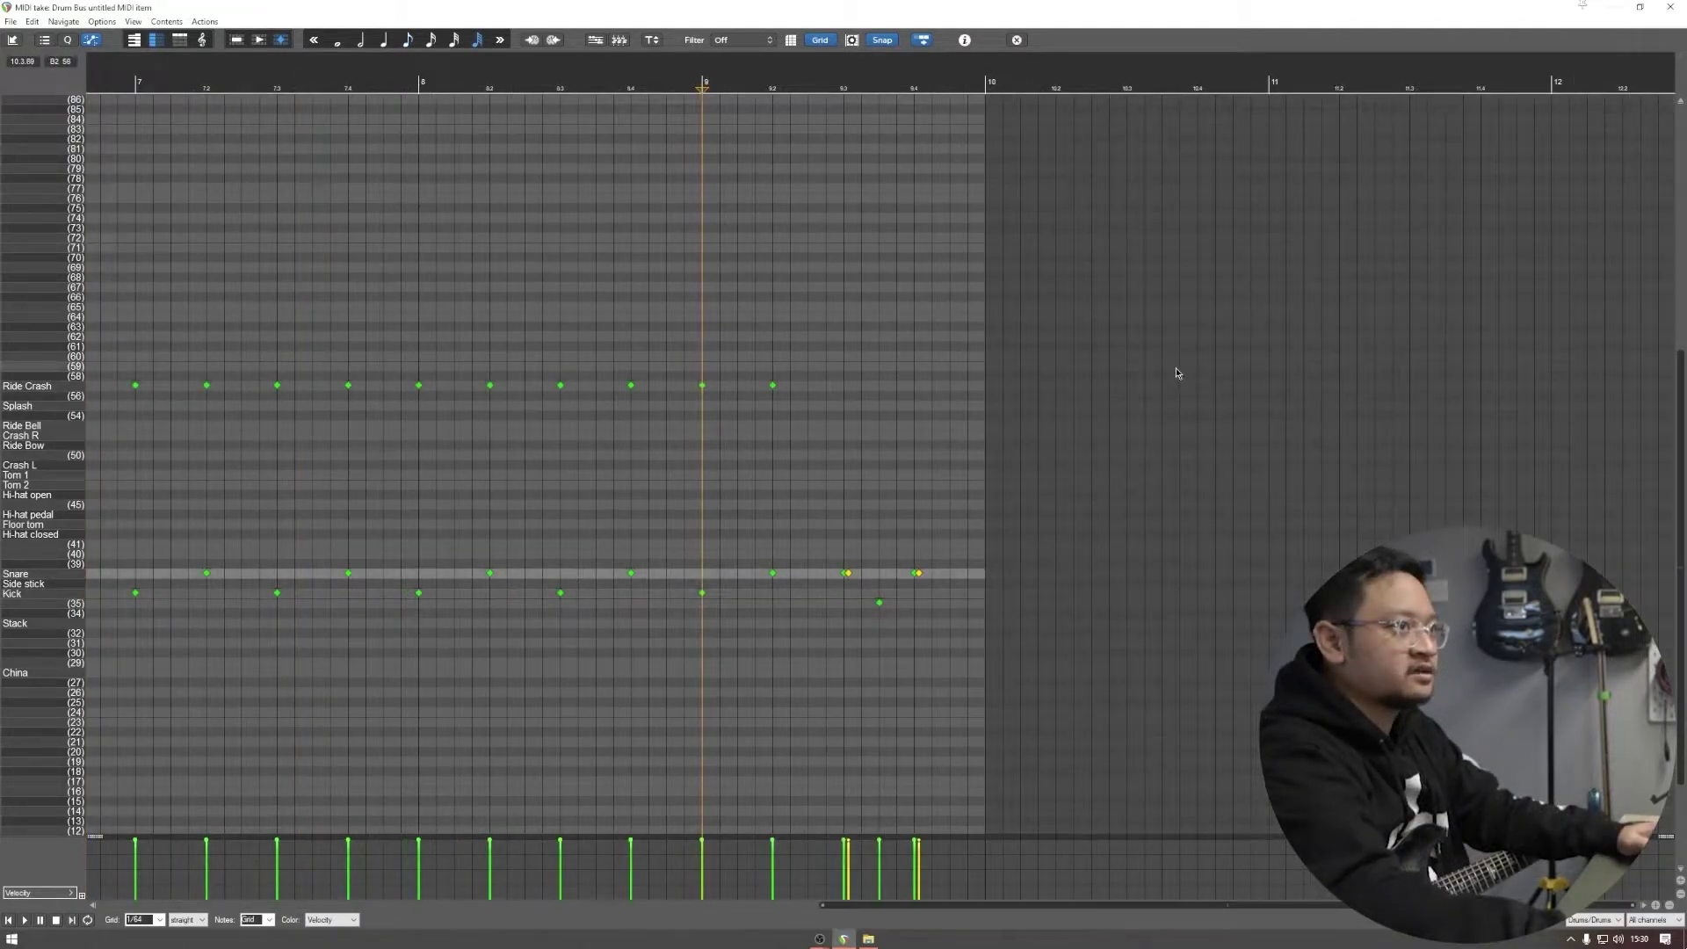
Step: Play the complete eight-bar drum pattern from bar 2 and close the MIDI editor
{"action": "scroll", "coordinate": [1072, 466], "scroll_direction": "down", "scroll_amount": 2}
{"action": "key", "text": "Home"}
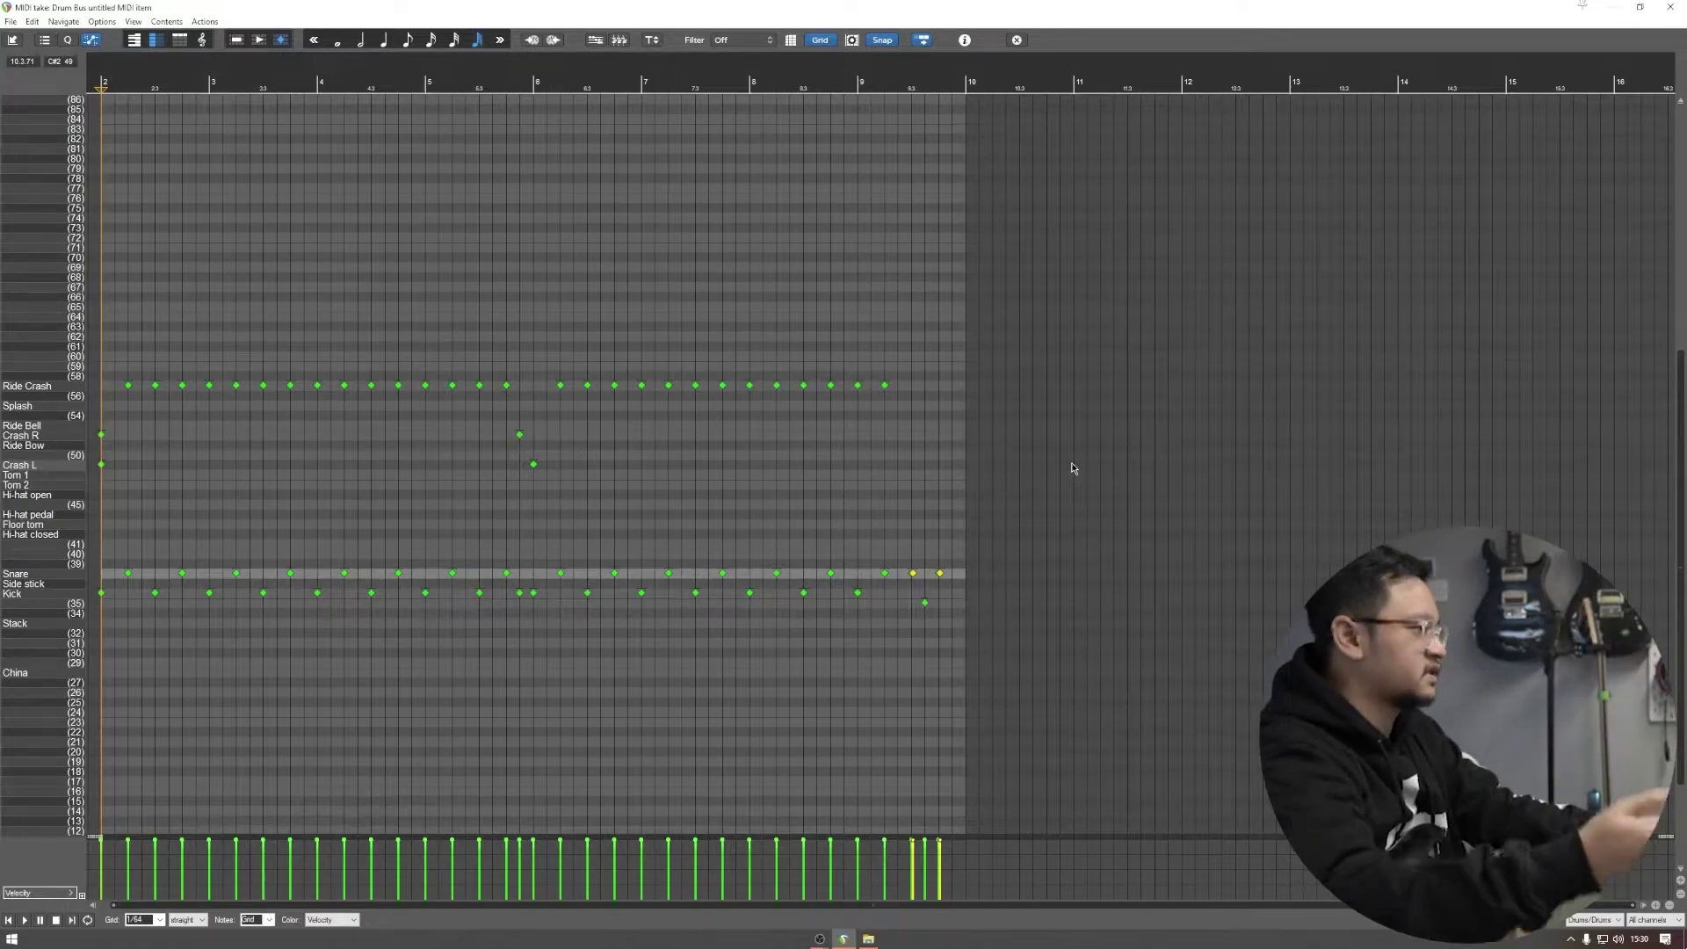
{"action": "key", "text": "space"}
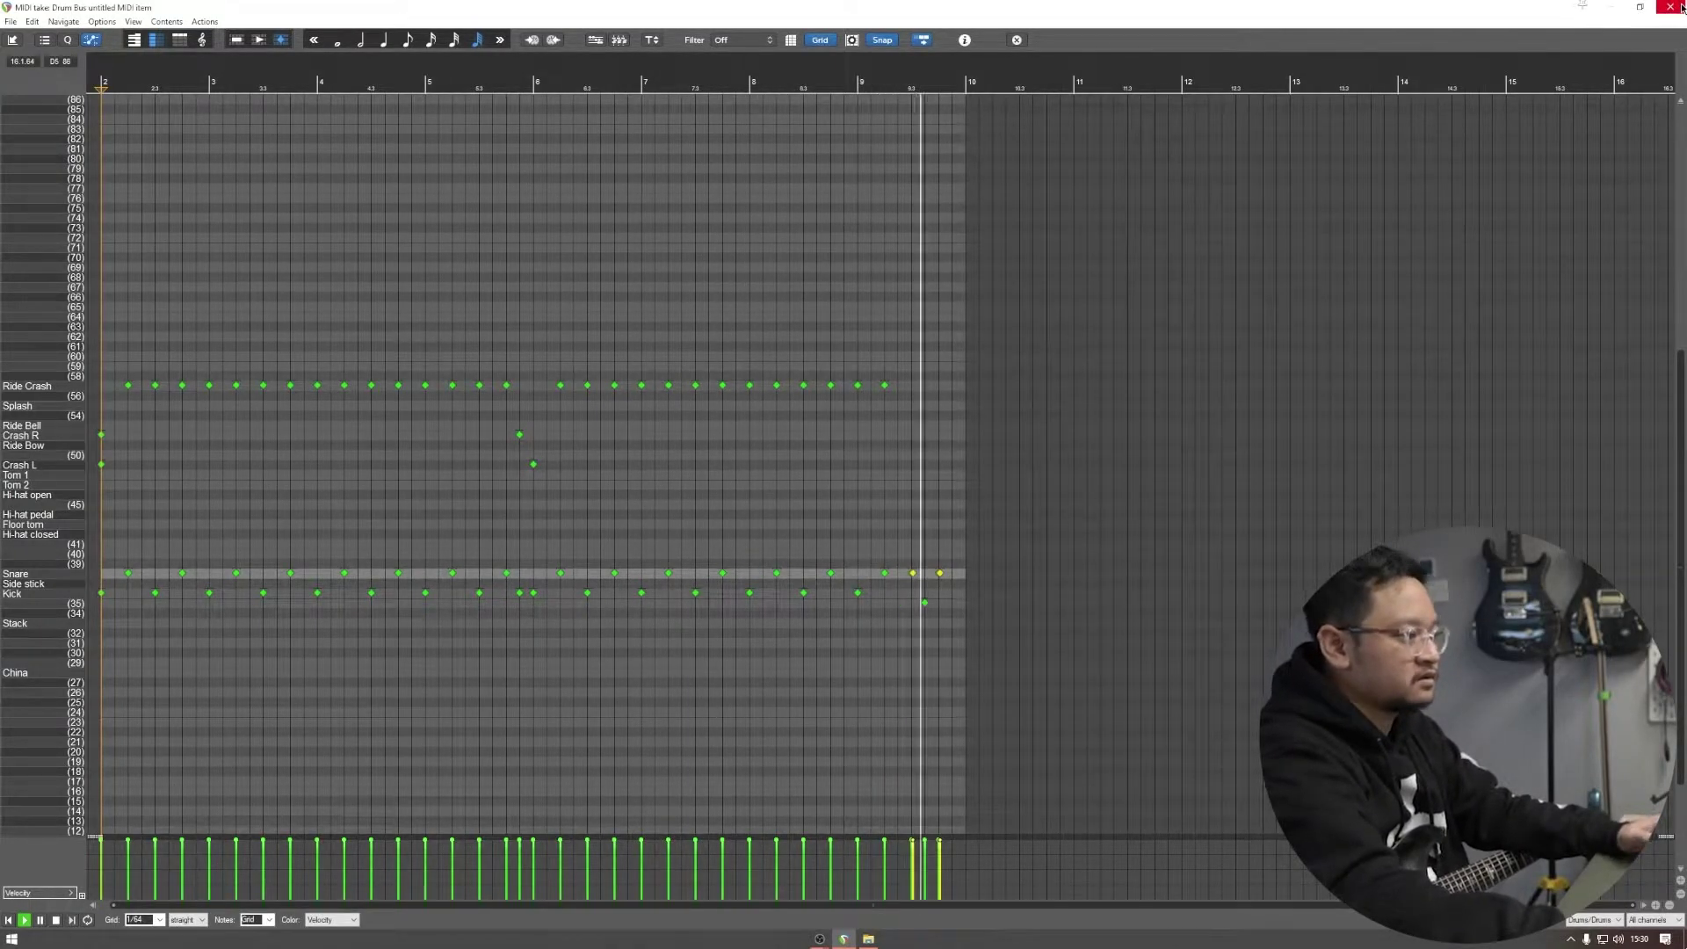
{"action": "left_click", "coordinate": [1672, 8]}
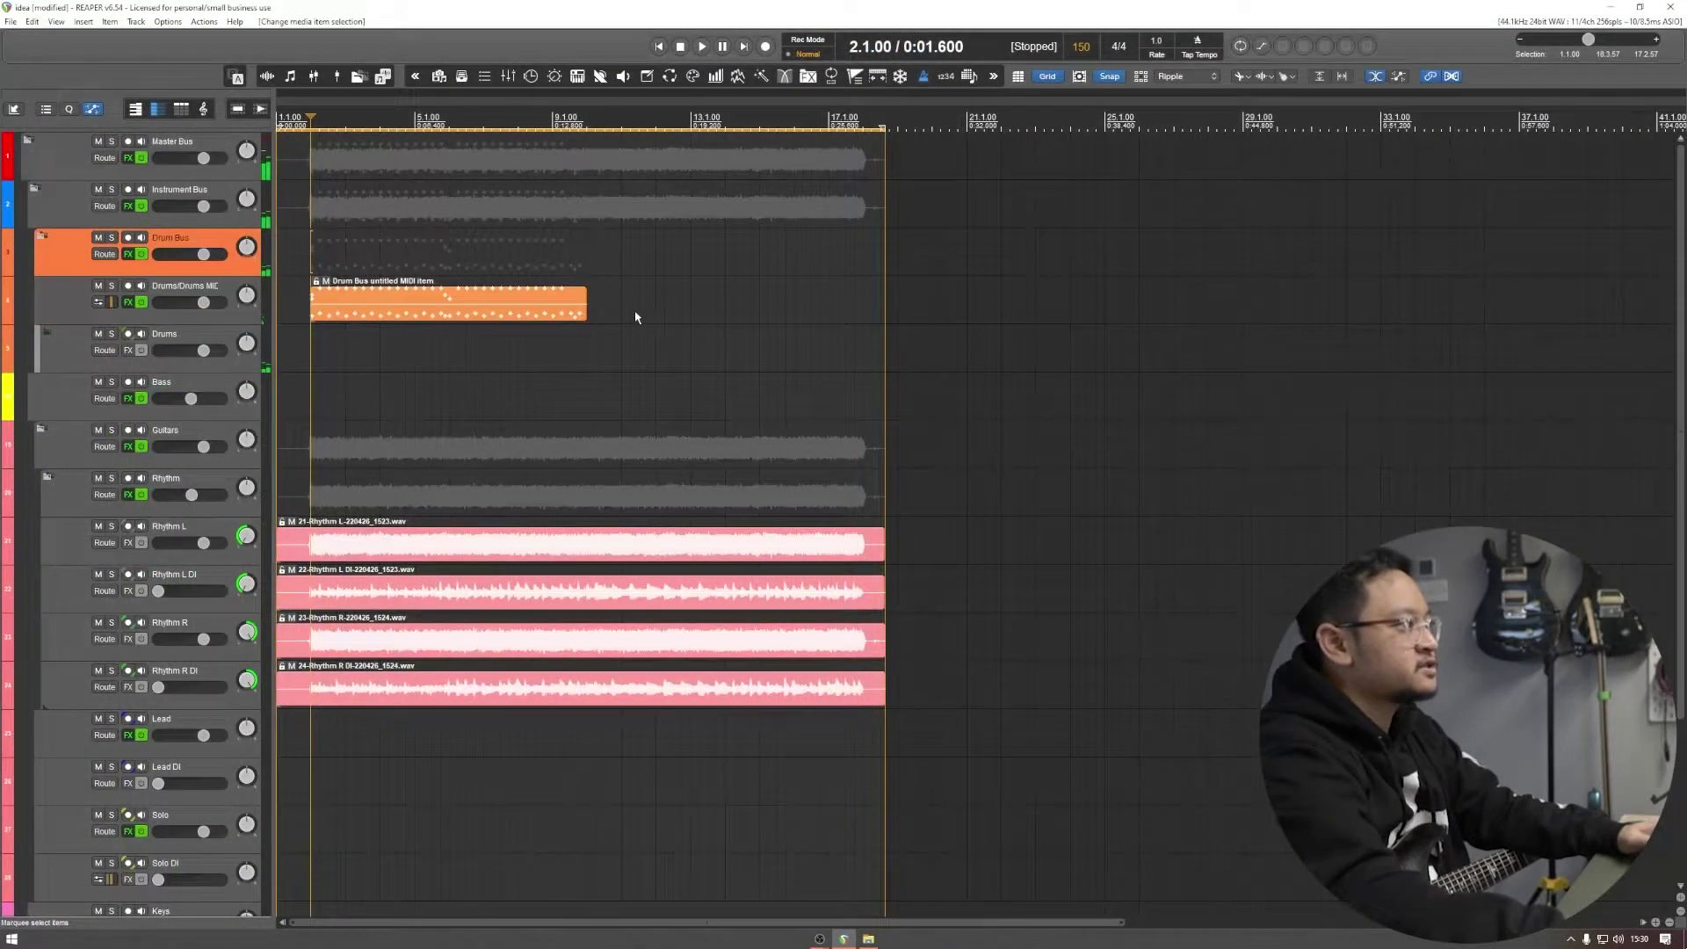
Step: Reopen the first drum item on the Drums MIDI track to check its notes, and close it again
{"action": "left_click", "coordinate": [474, 296]}
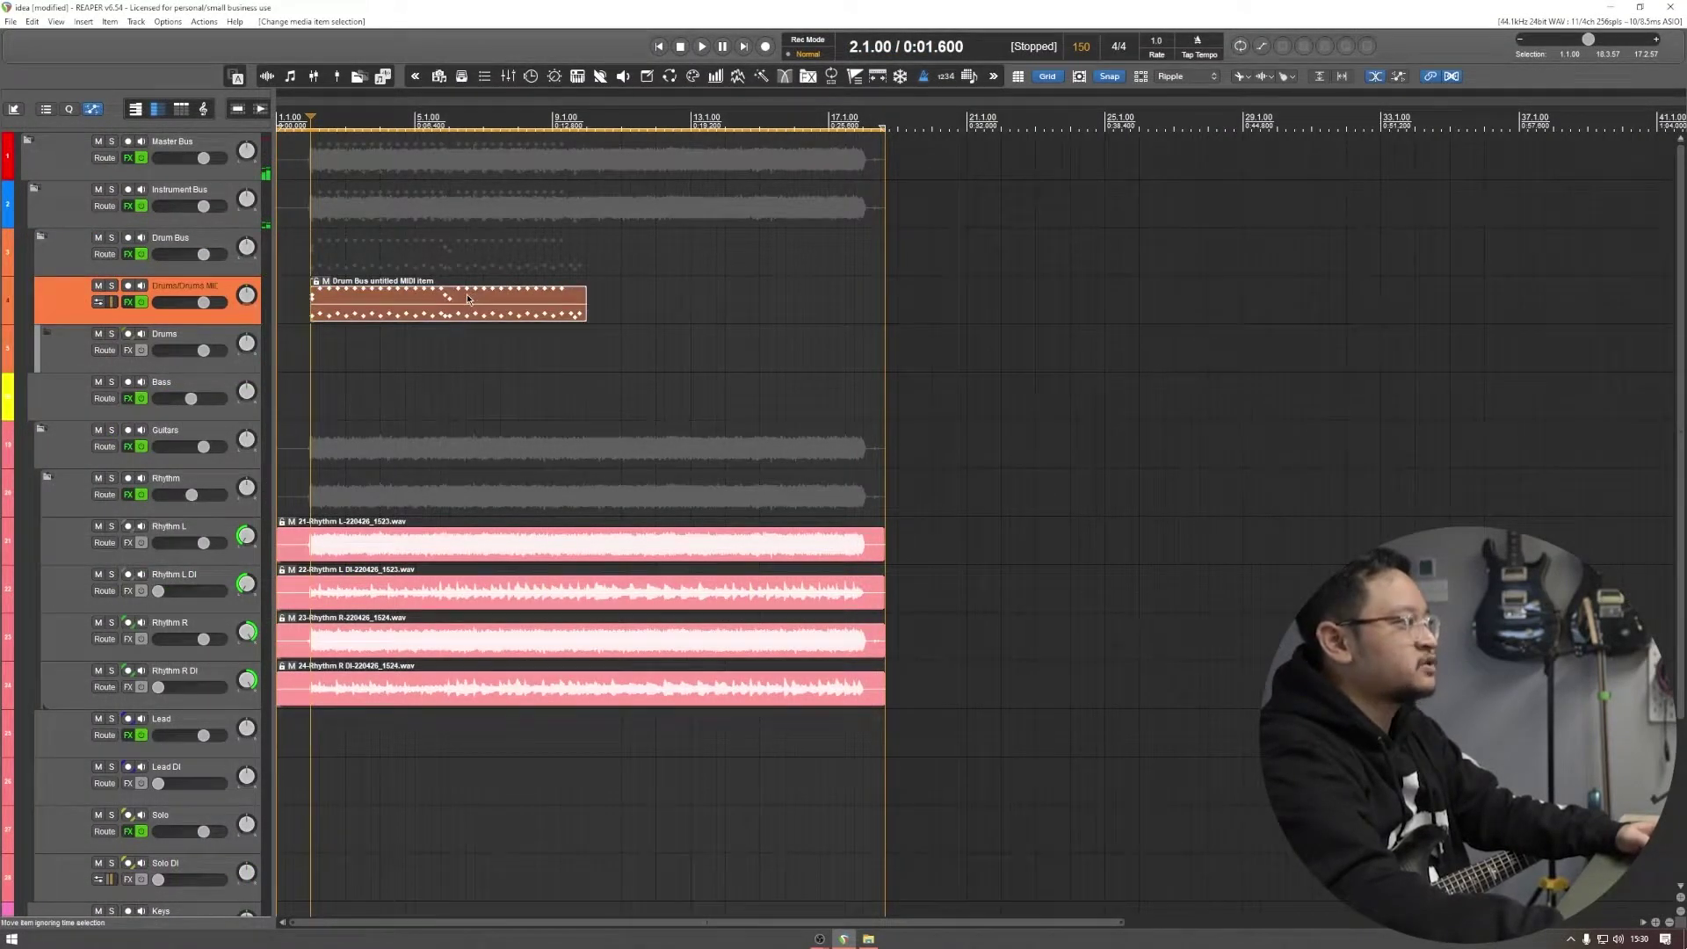
{"action": "double_click", "coordinate": [468, 299]}
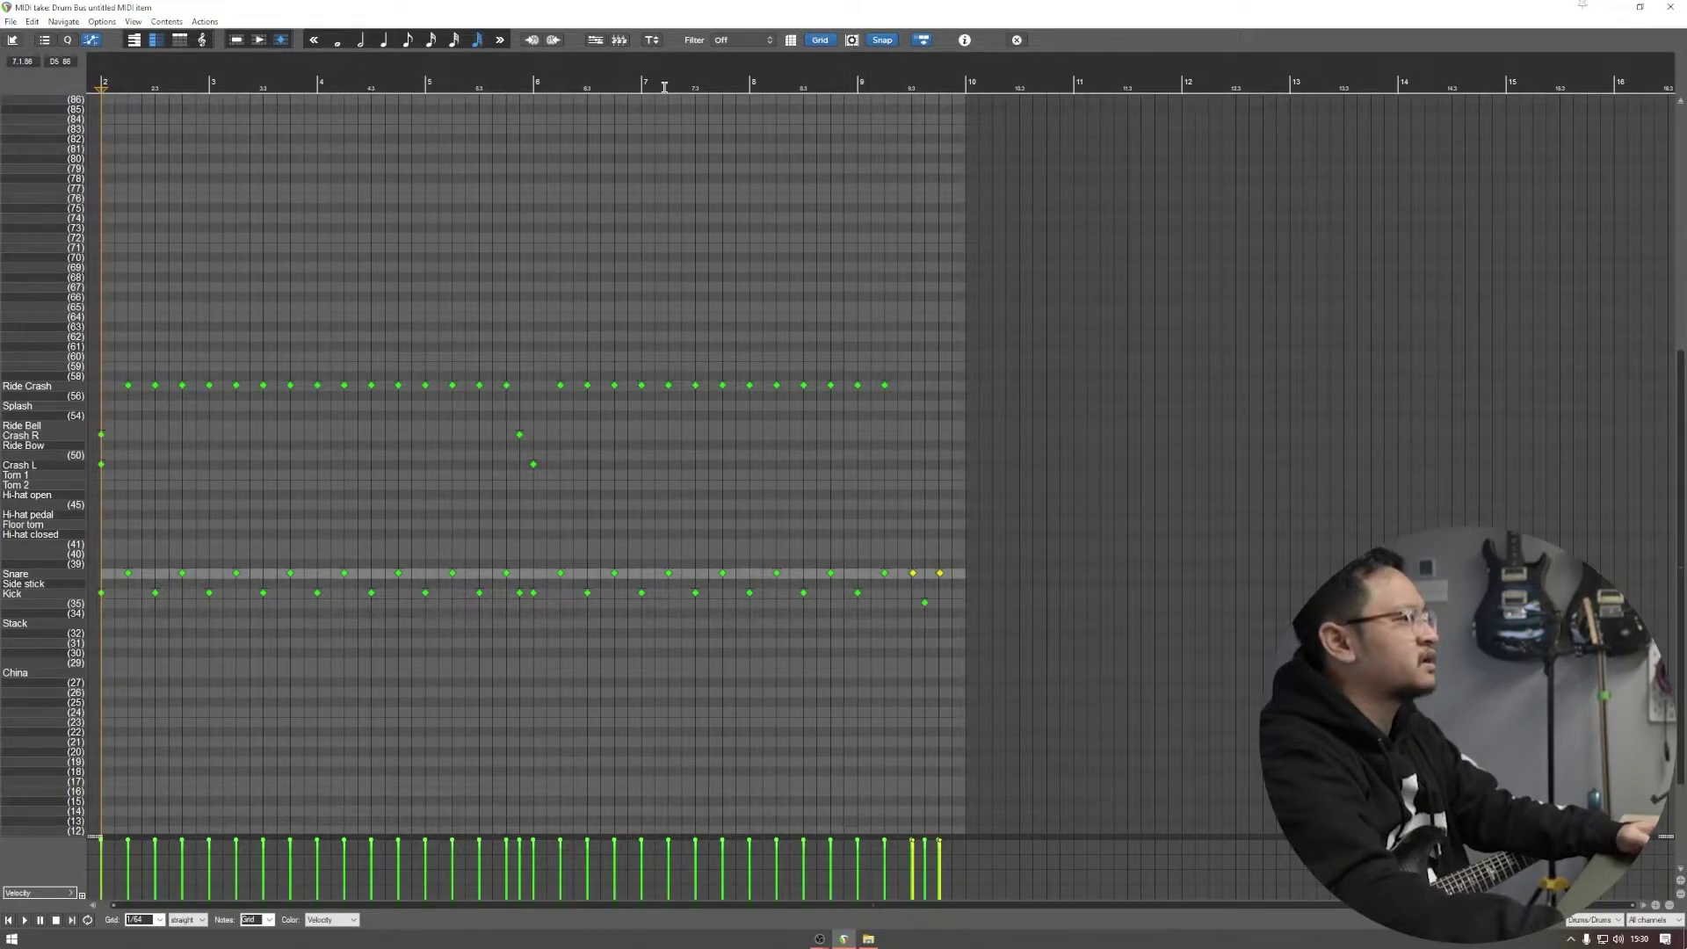
{"action": "key", "text": "Escape"}
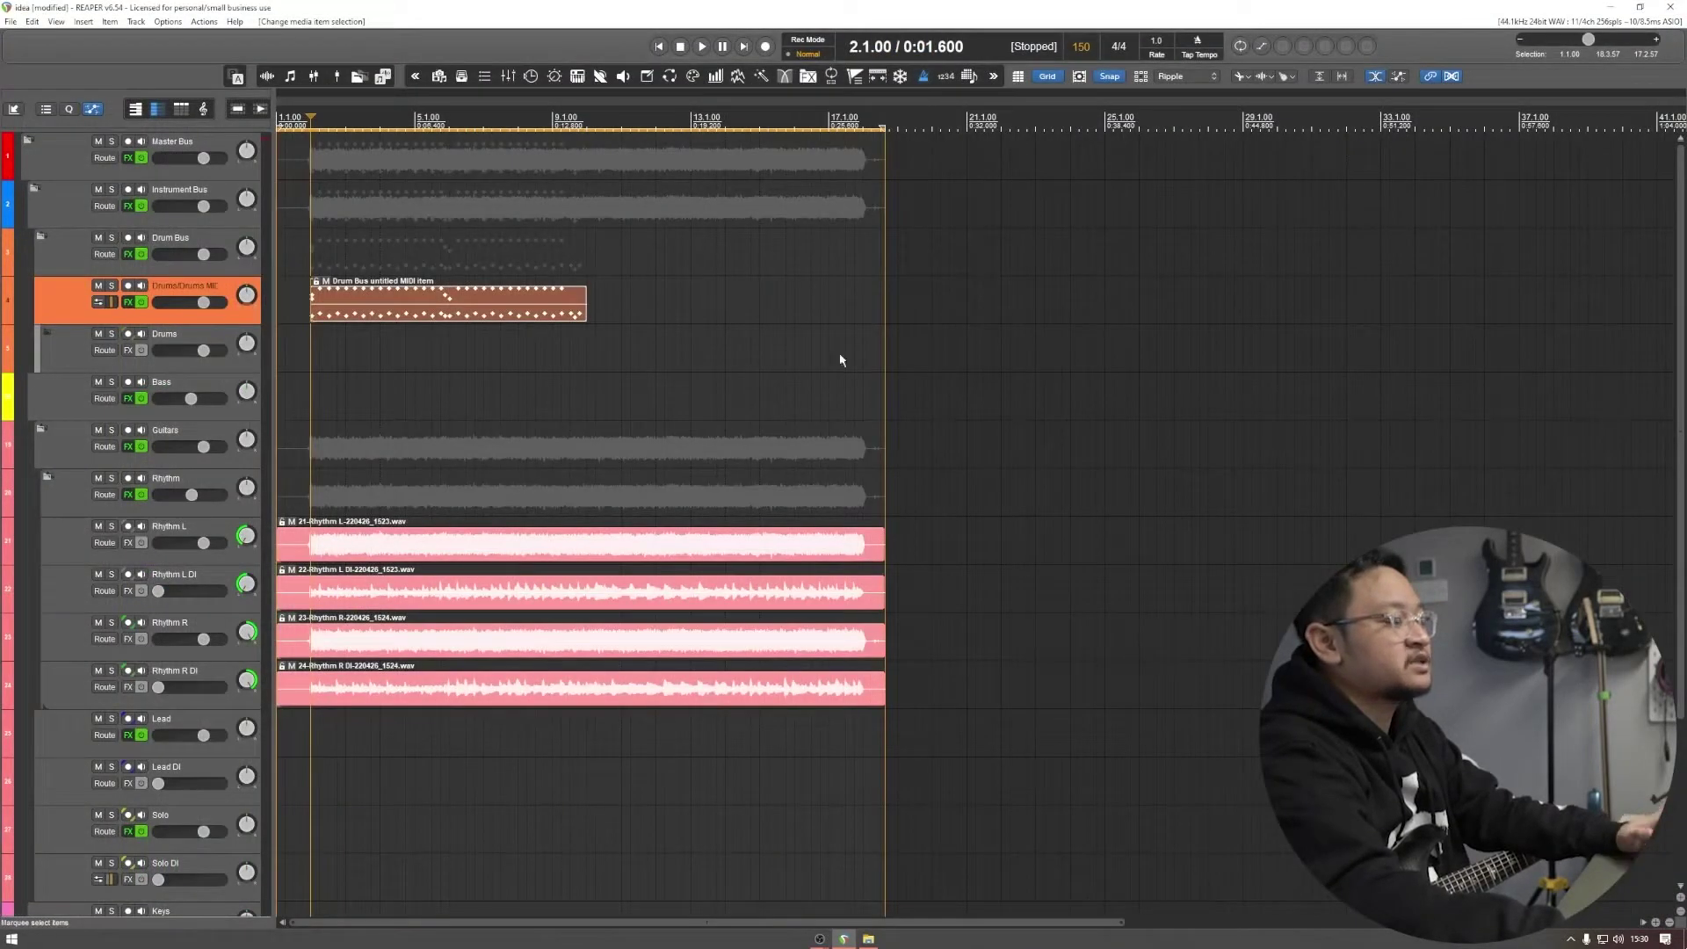
Step: Create a second eight-bar MIDI item on the Drums MIDI track from bar 10 to bar 18, and place the cursor at bar 10
{"action": "left_click", "coordinate": [605, 302]}
{"action": "mouse_move", "coordinate": [607, 307]}
{"action": "left_mouse_down"}
{"action": "mouse_move", "coordinate": [952, 304]}
{"action": "mouse_move", "coordinate": [848, 316]}
{"action": "mouse_move", "coordinate": [887, 317]}
{"action": "mouse_move", "coordinate": [862, 320]}
{"action": "left_mouse_up"}
{"action": "left_click", "coordinate": [587, 137]}
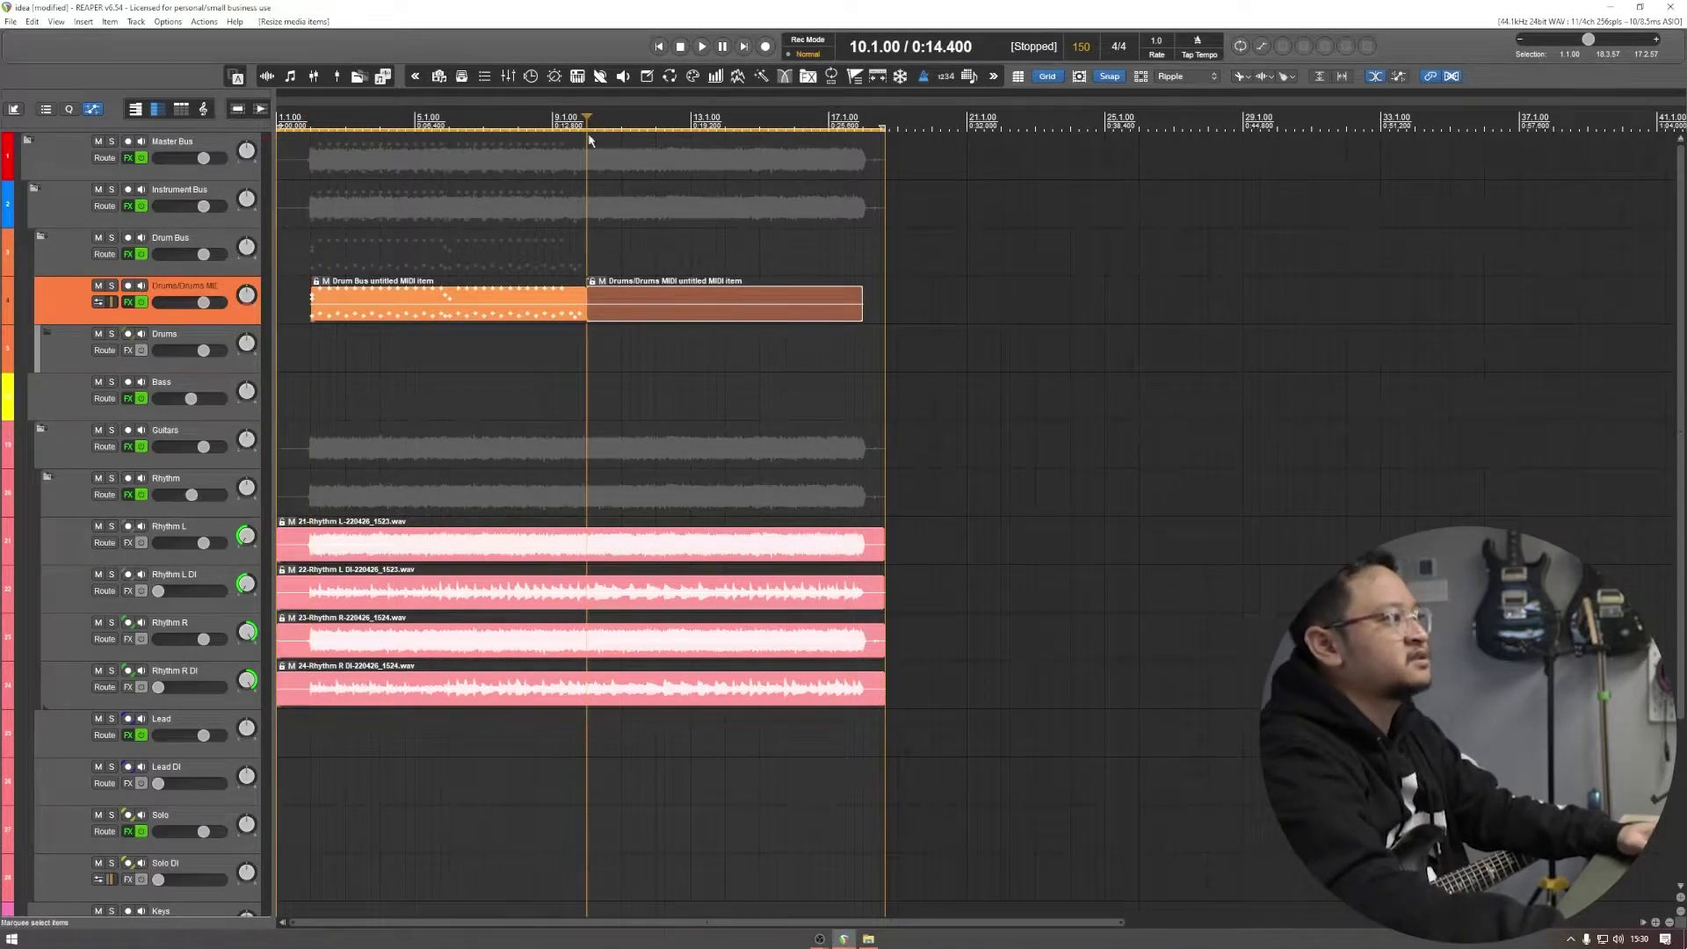
Step: Program the second drum item's repeating kick and snare beat with Crash R quarter notes and Crash L accents, and play it back
{"action": "double_click", "coordinate": [650, 296]}
{"action": "key", "text": "space"}
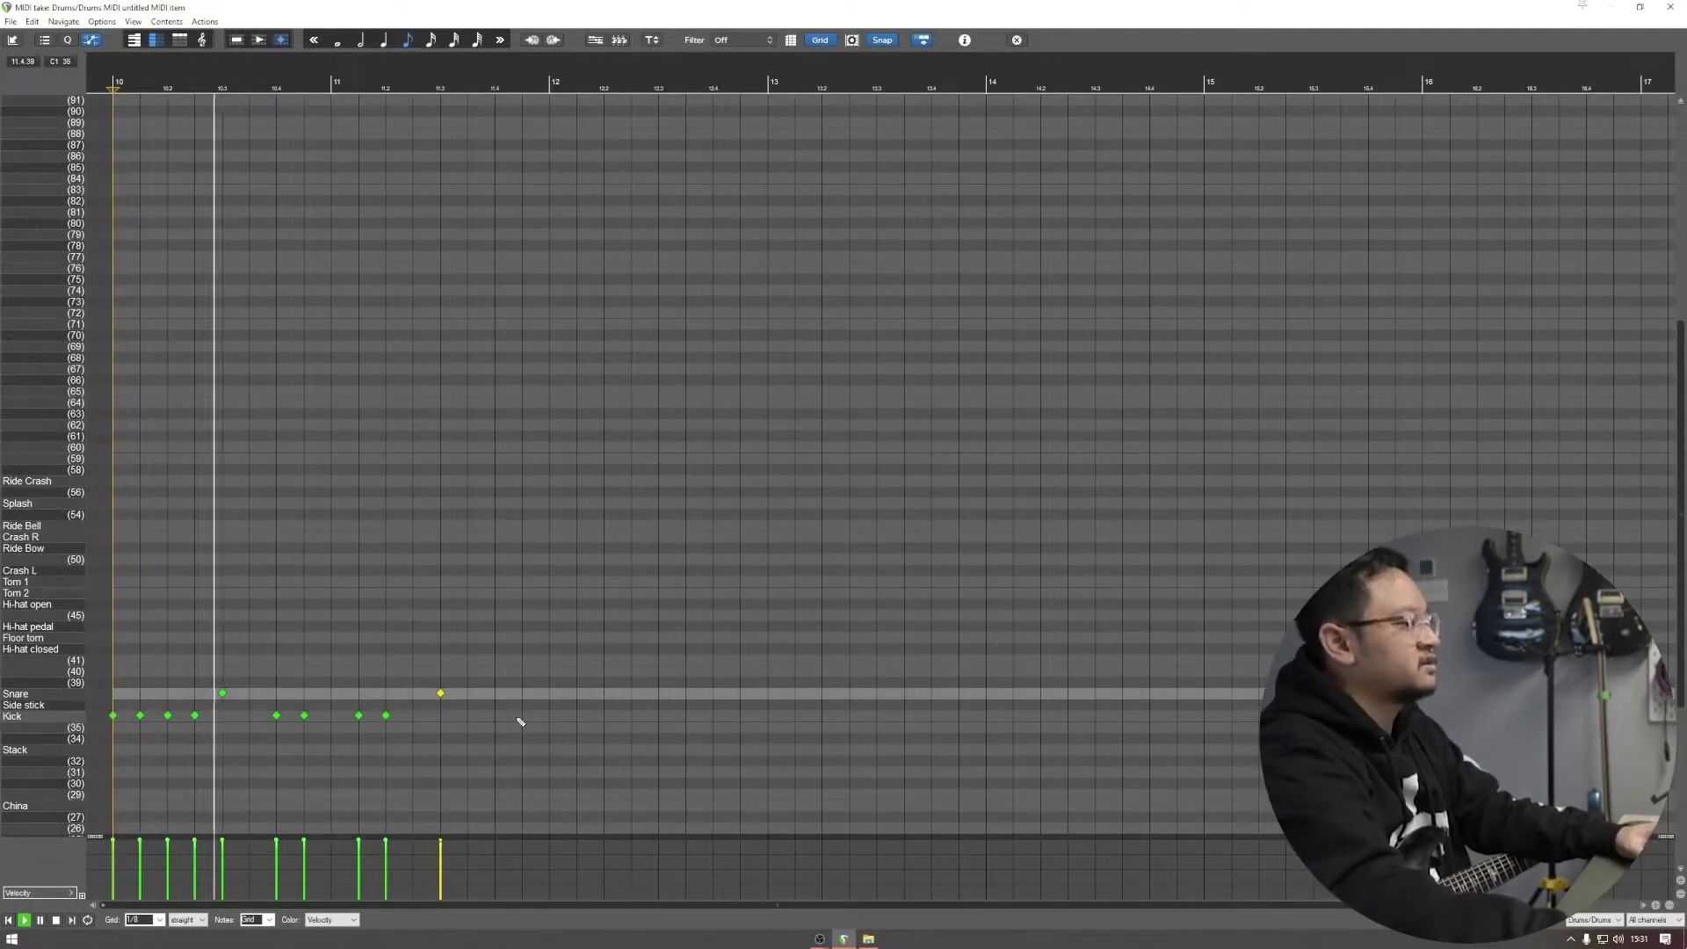
{"action": "key", "text": "space"}
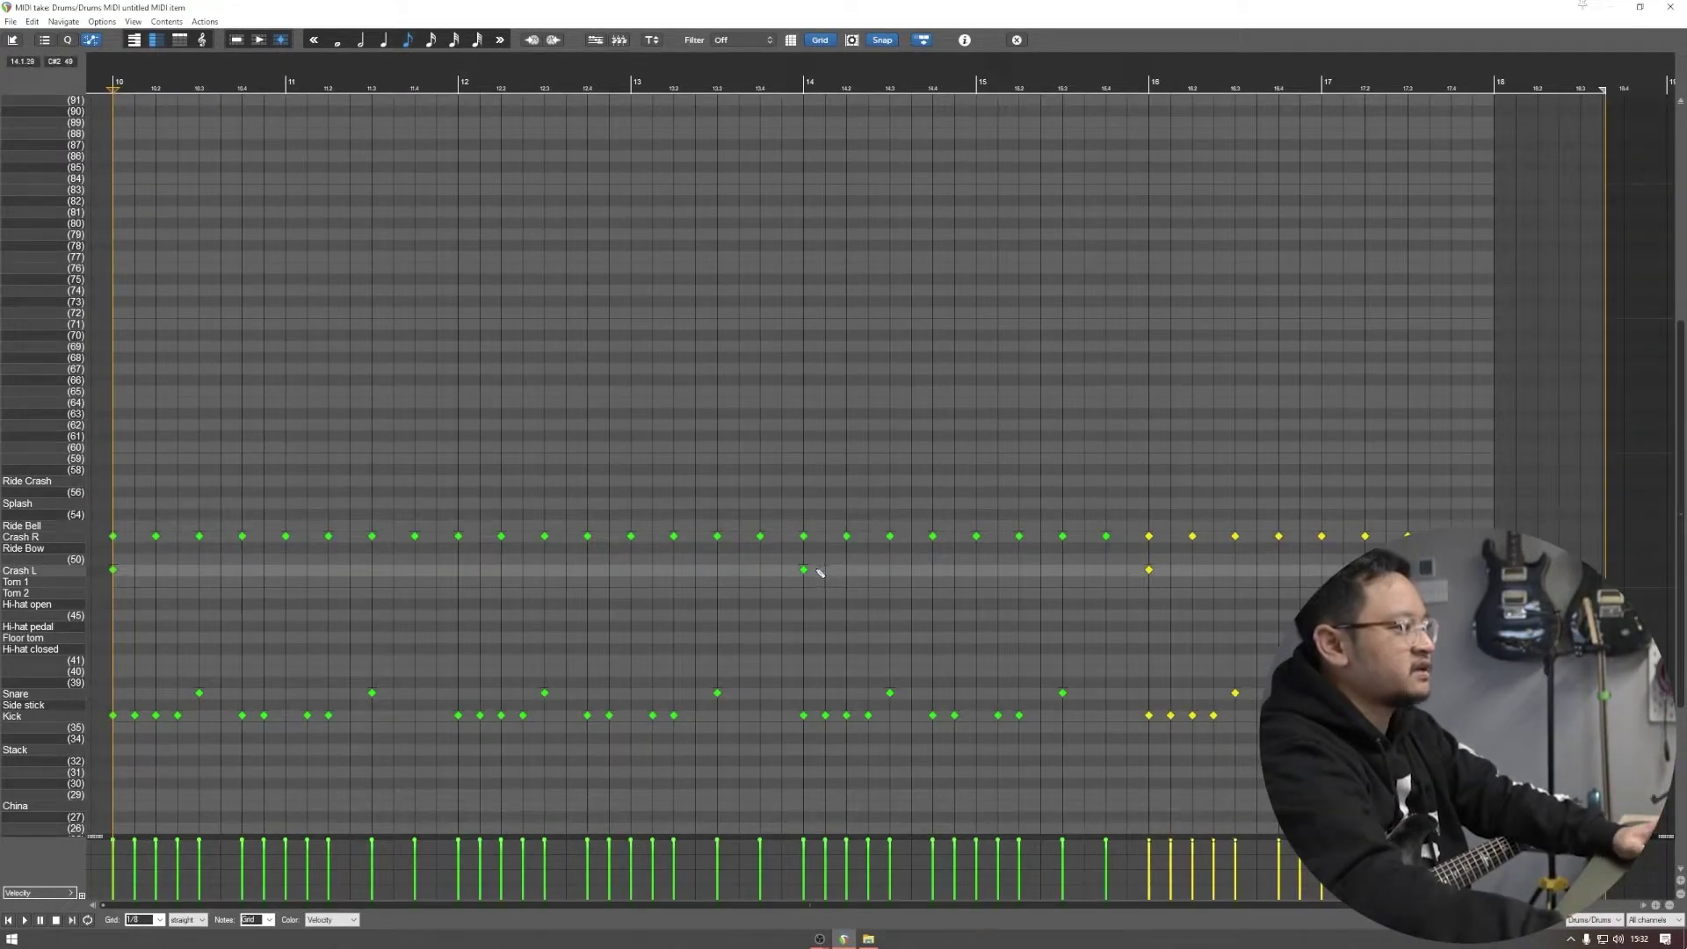
{"action": "key", "text": "space"}
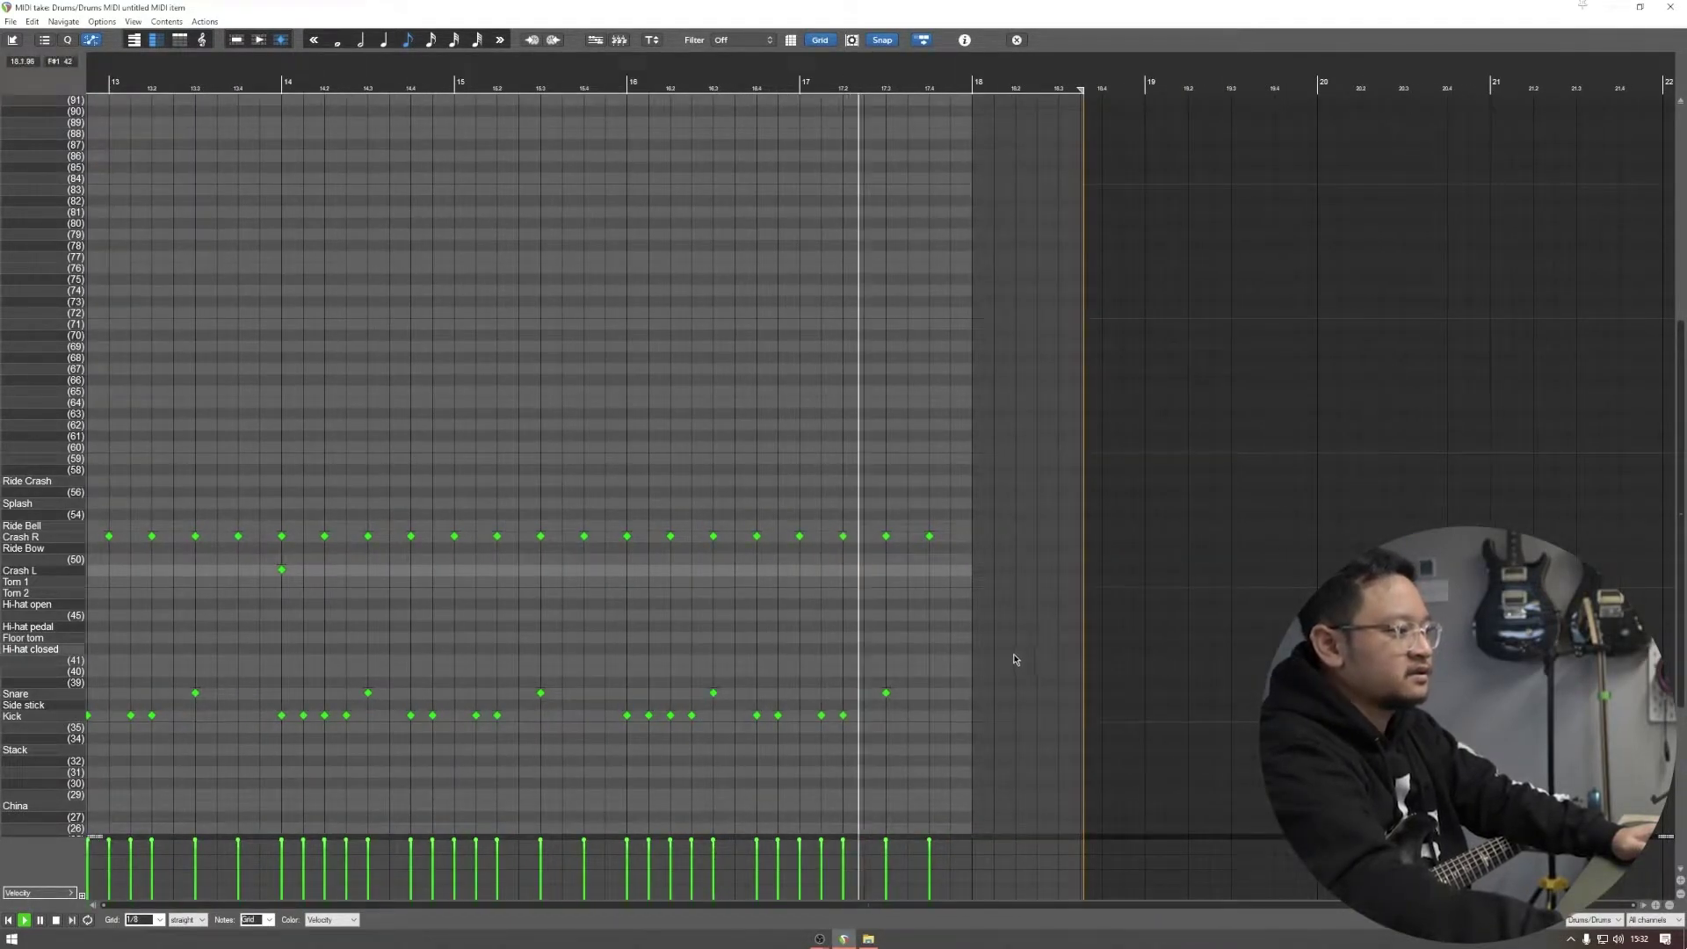
{"action": "key", "text": "space"}
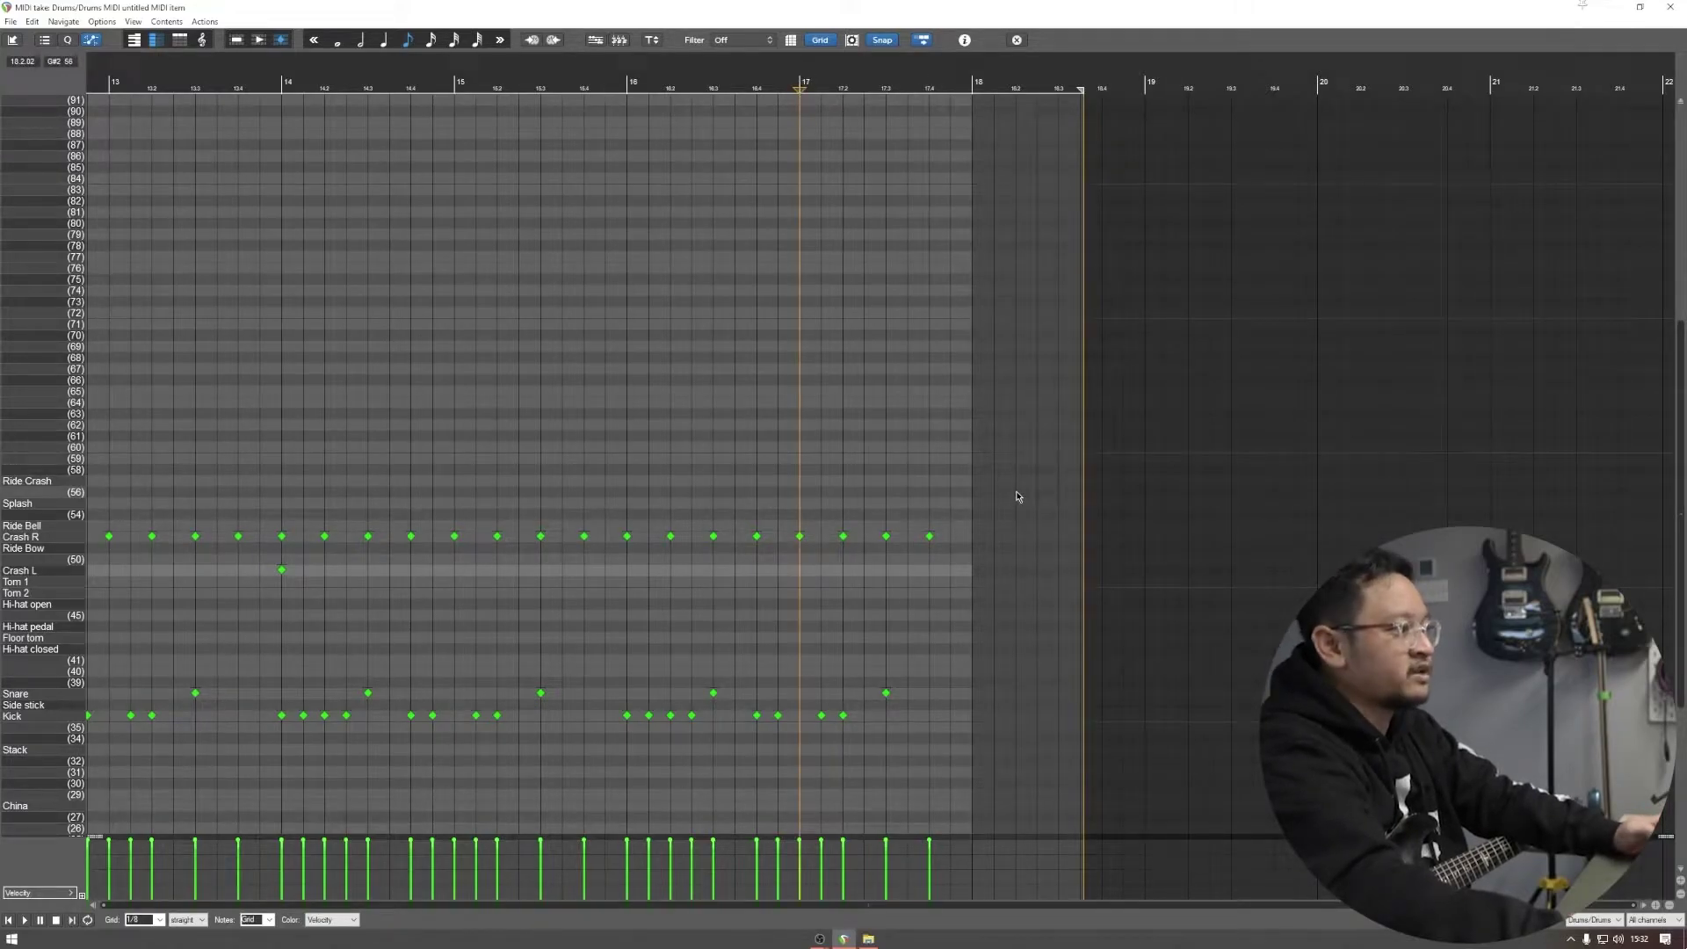
Step: Replace the last two beats of bar 17 with a sixteenth-note fill of paired snare, Tom 1, Tom 2 and Floor tom hits
{"action": "left_click_drag", "start_coordinate": [1019, 497], "coordinate": [802, 773]}
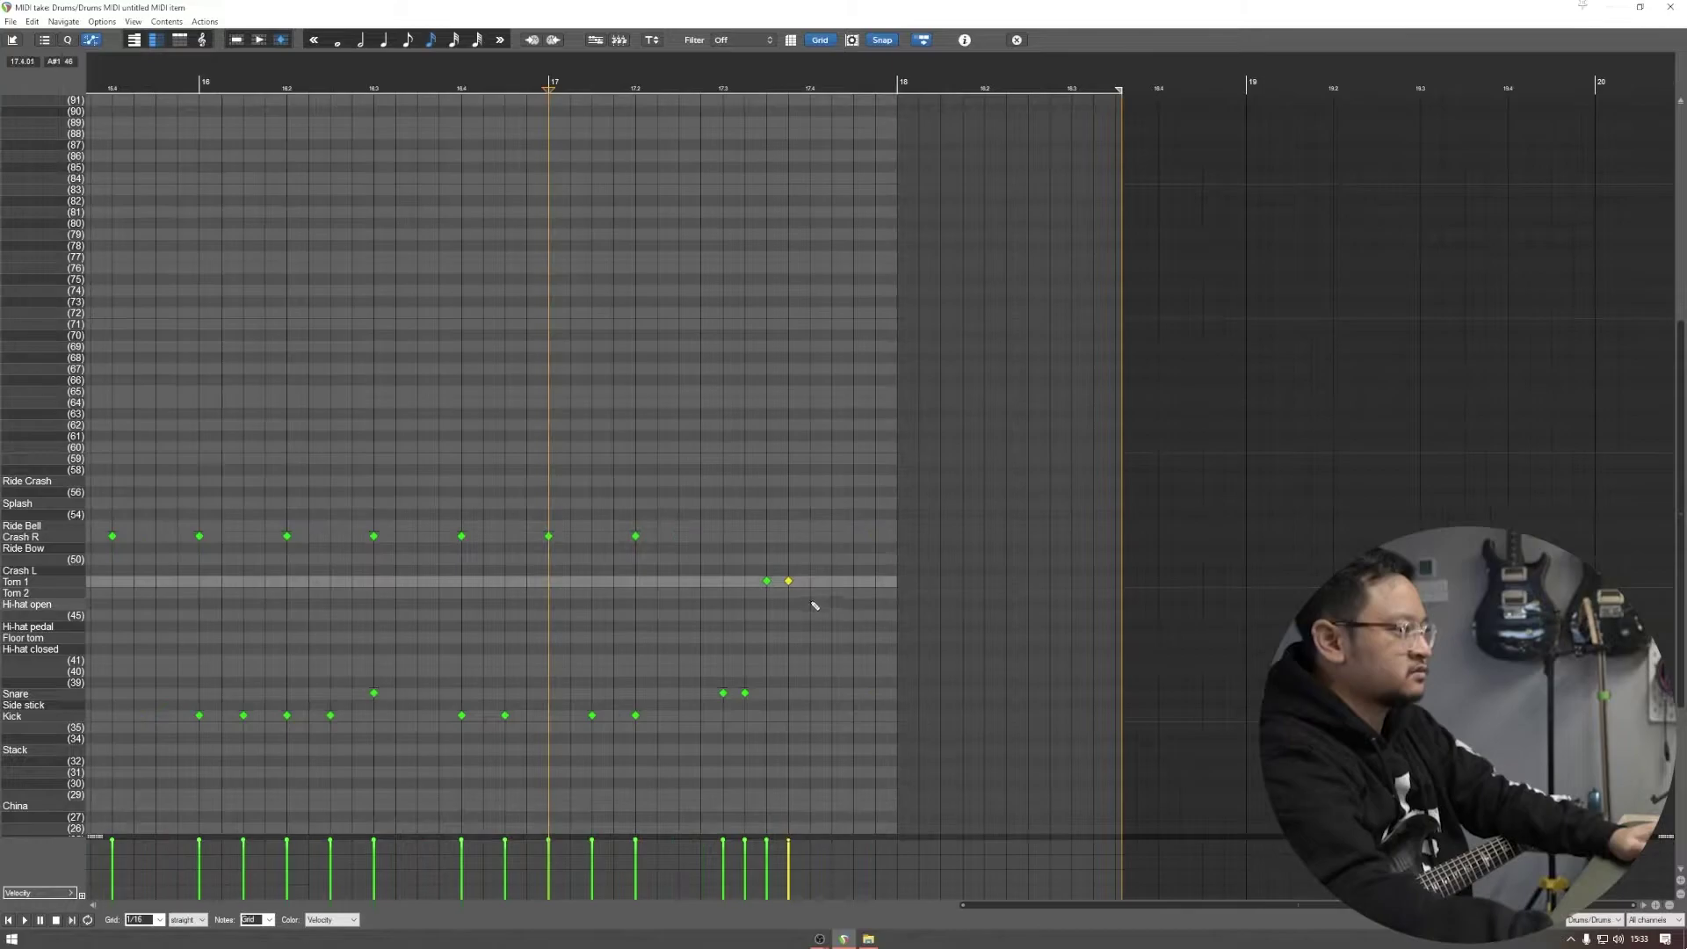
{"action": "left_click", "coordinate": [812, 593]}
{"action": "left_click", "coordinate": [853, 637]}
{"action": "left_click", "coordinate": [875, 637]}
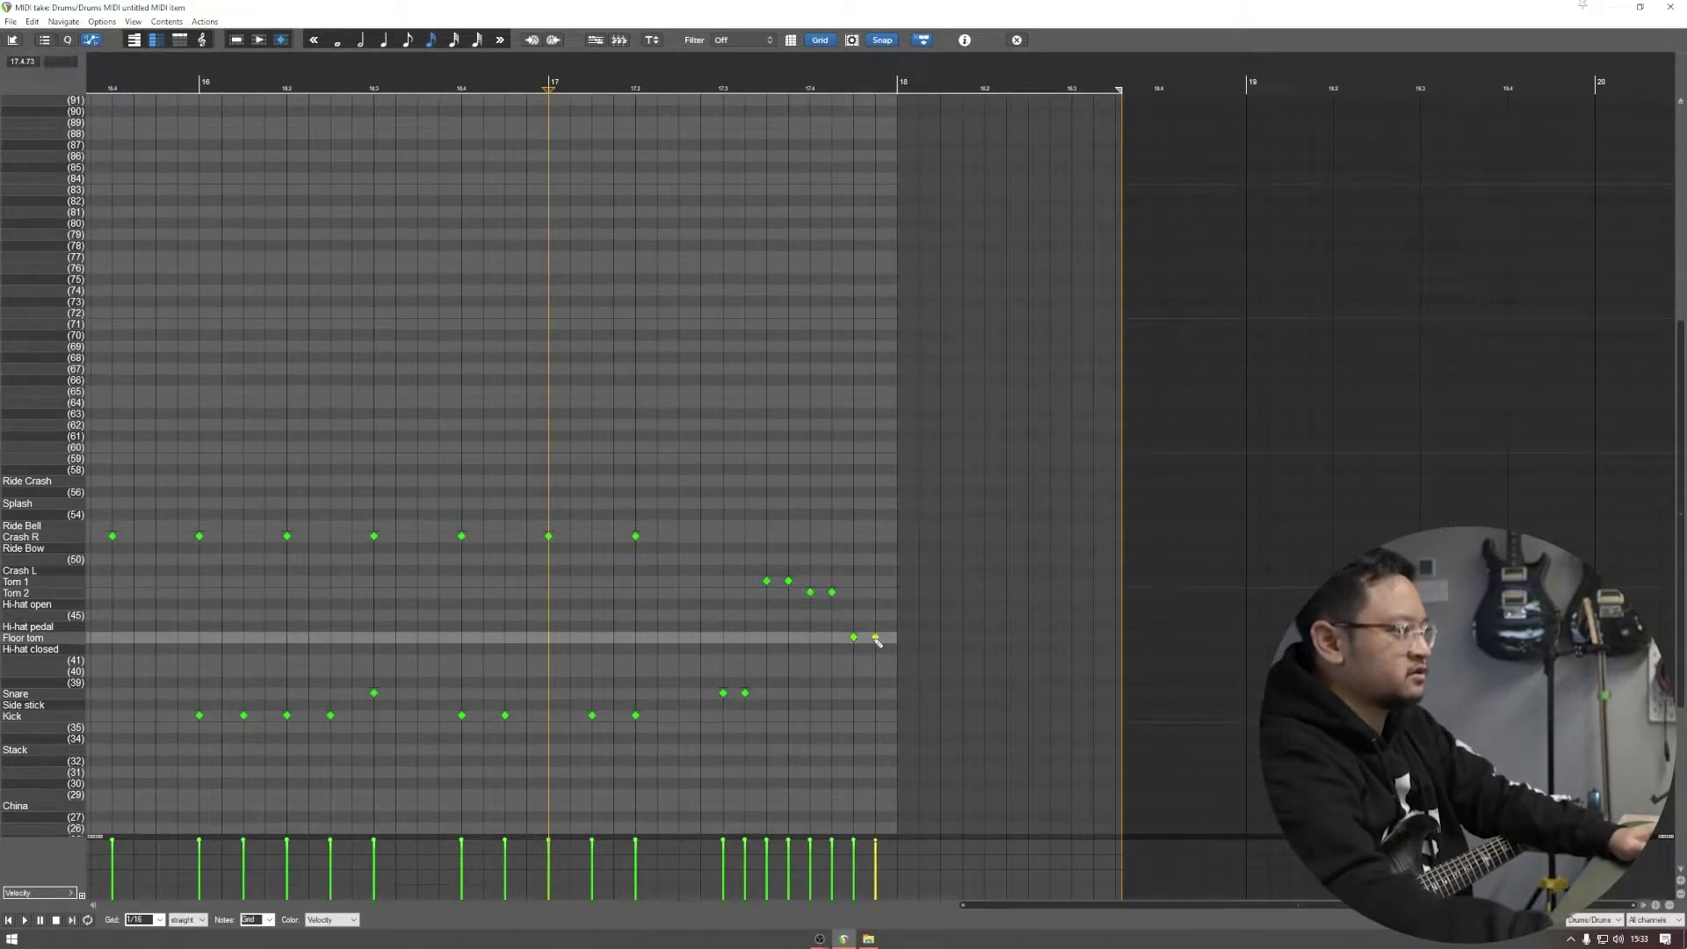
Step: Play the rhythm guitars and programmed drums together from the project start to review them and try out a lead part
{"action": "key", "text": "space"}
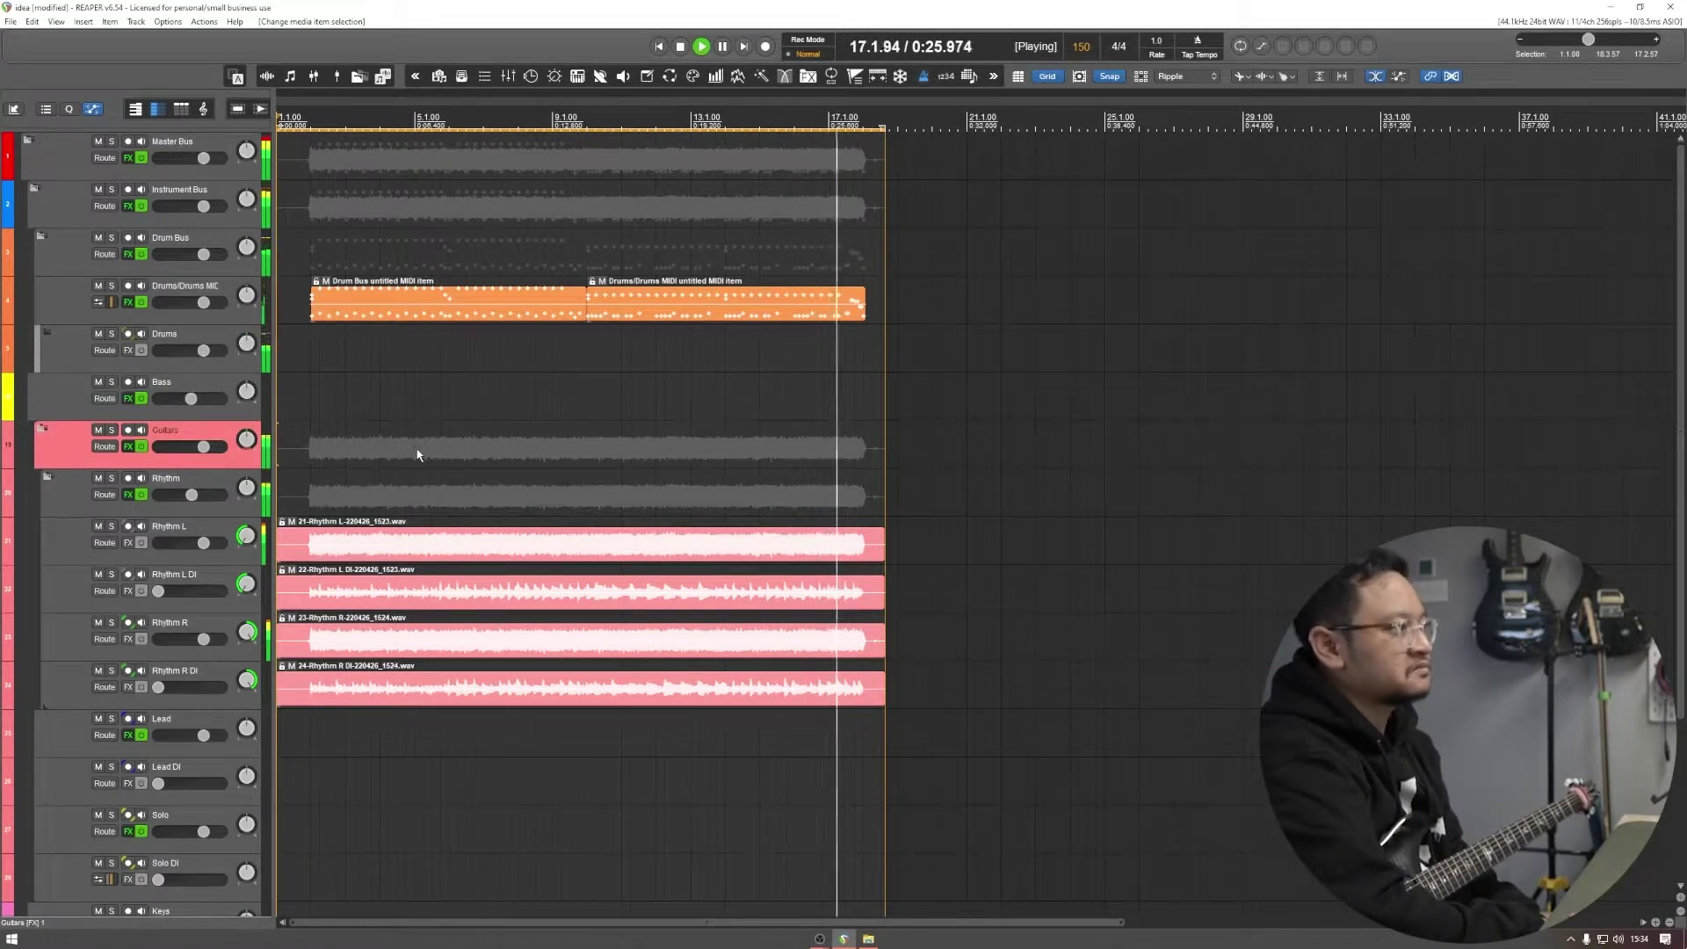
{"action": "key", "text": "space"}
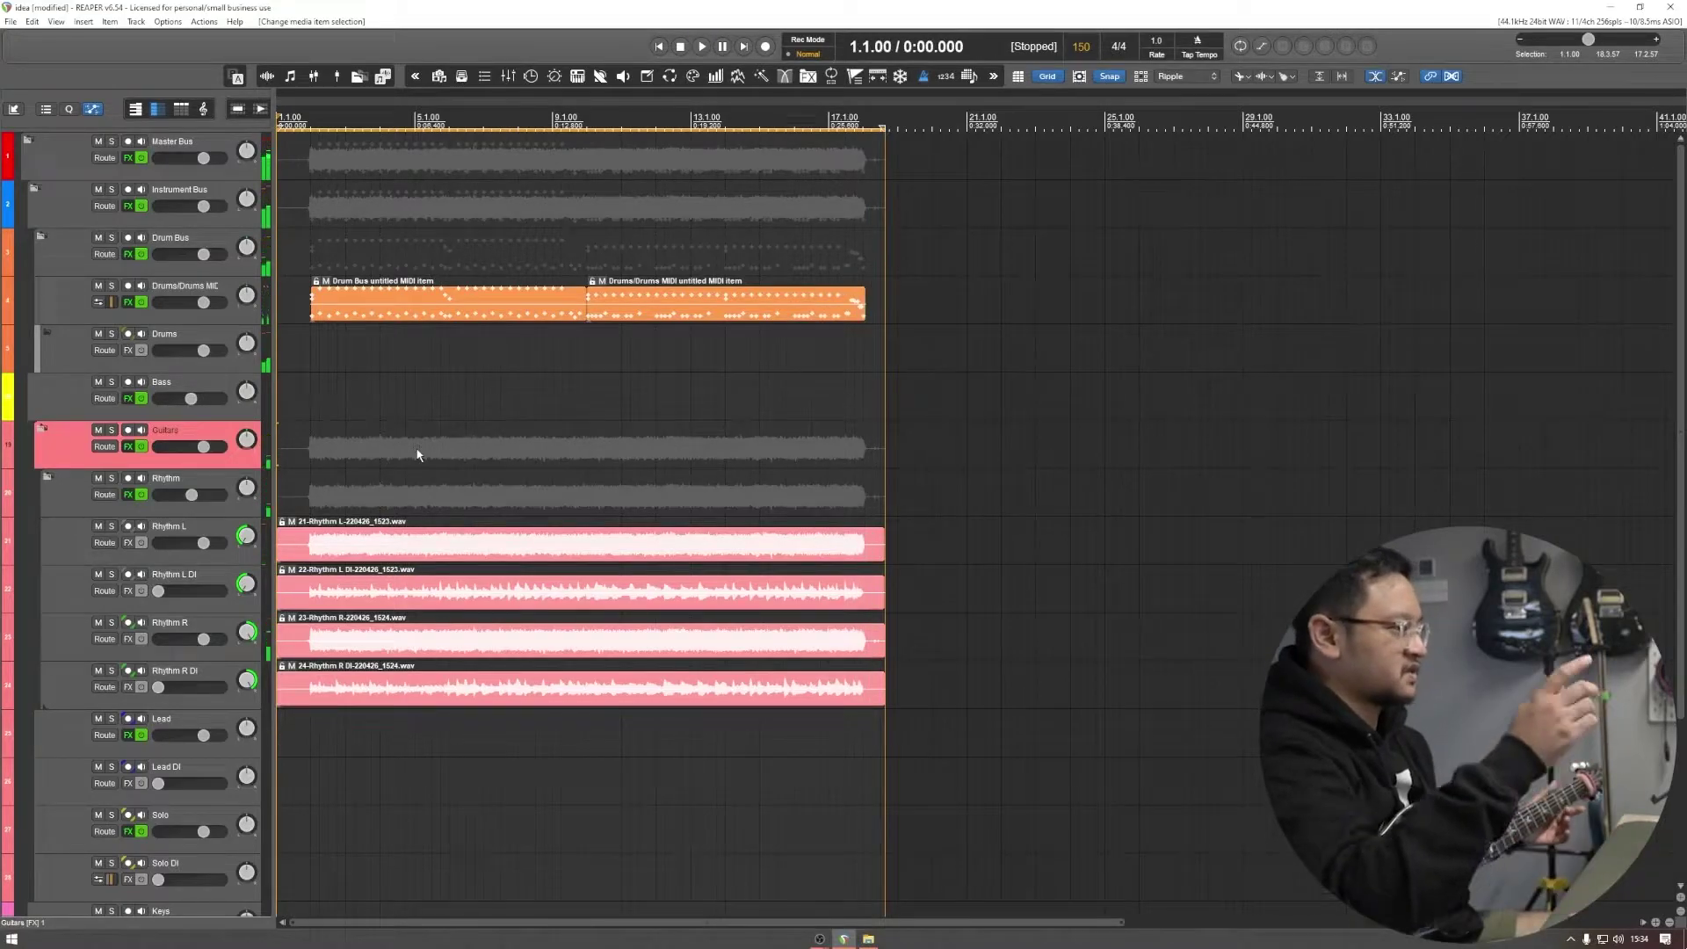
{"action": "scroll", "coordinate": [418, 454], "scroll_direction": "down", "scroll_amount": 2}
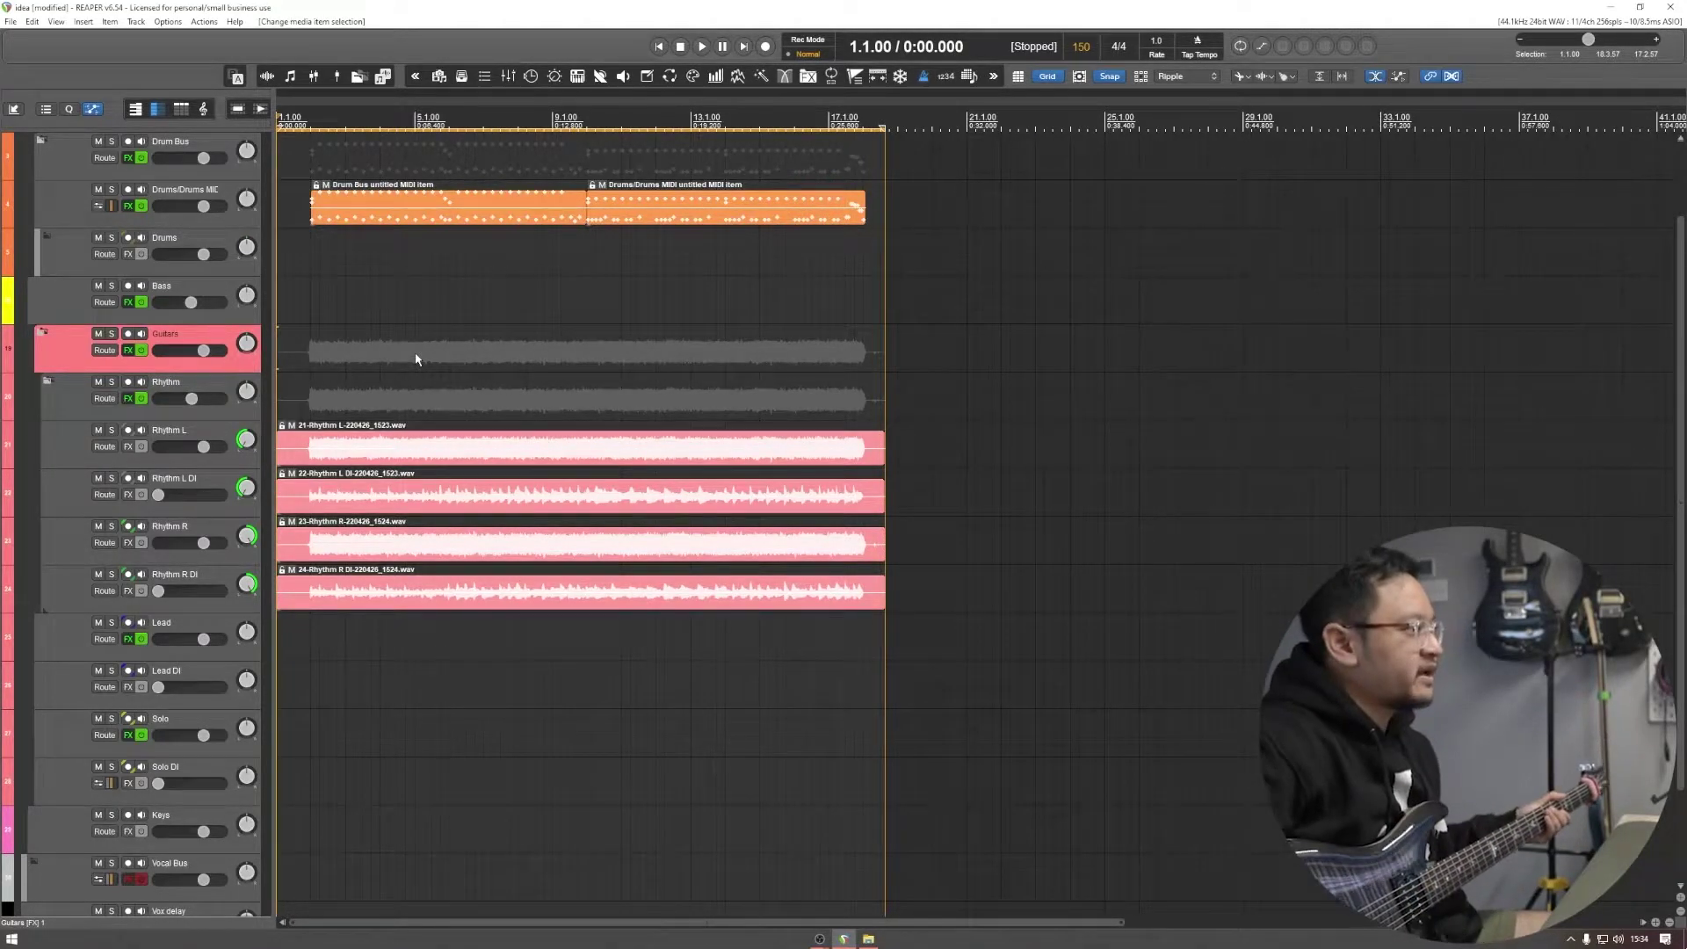
{"action": "key", "text": "space"}
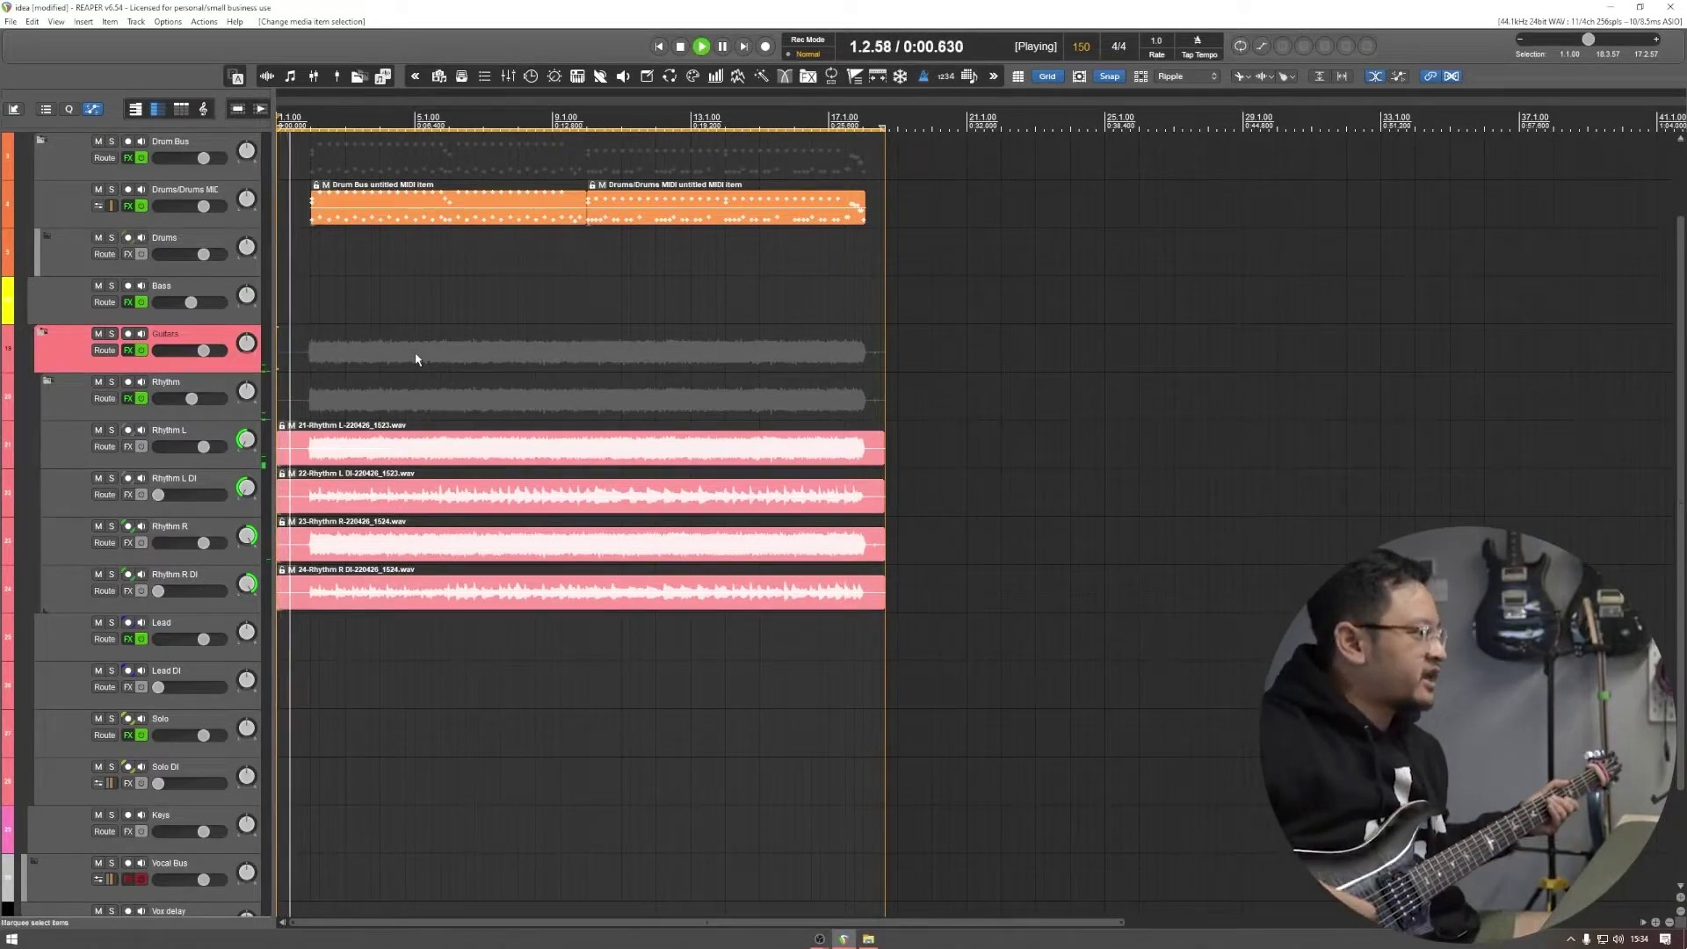
Step: Arm Lead and Lead DI, record the lead guitar part from the project start, and lower the Lead track's volume
{"action": "key", "text": "space"}
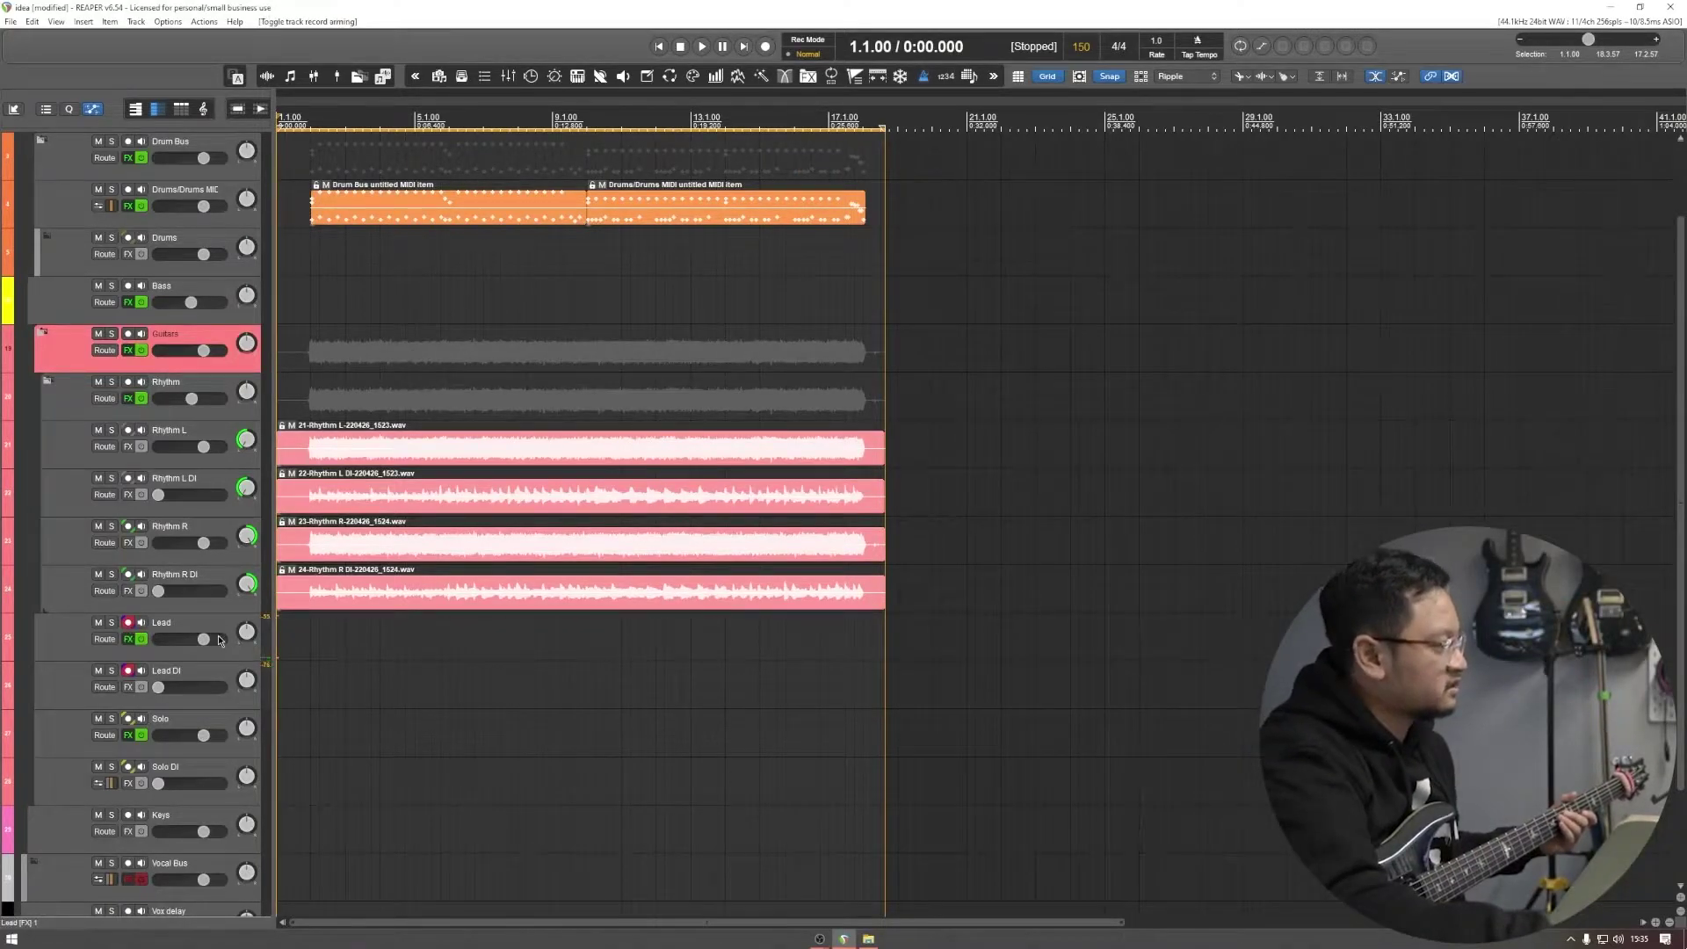
{"action": "key", "text": "ctrl+r"}
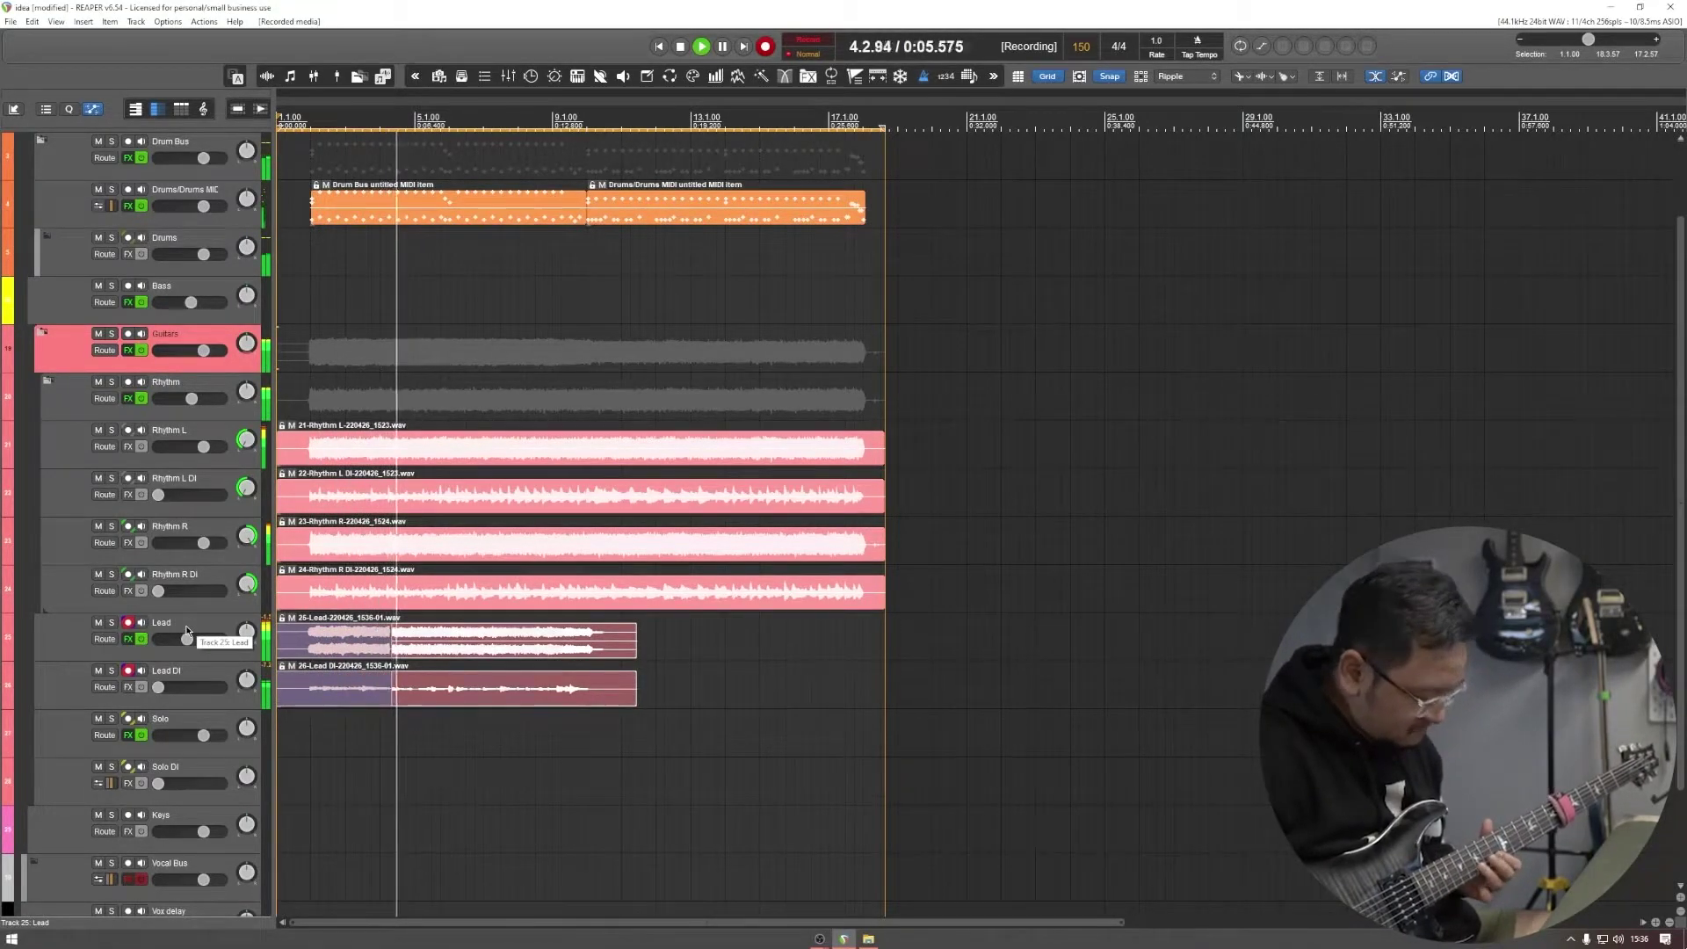
{"action": "key", "text": "space"}
Step: Finish the lead recording, trim the start of the new Lead and Lead DI items, and delete the leftover pieces of the earlier take
{"action": "key", "text": "space"}
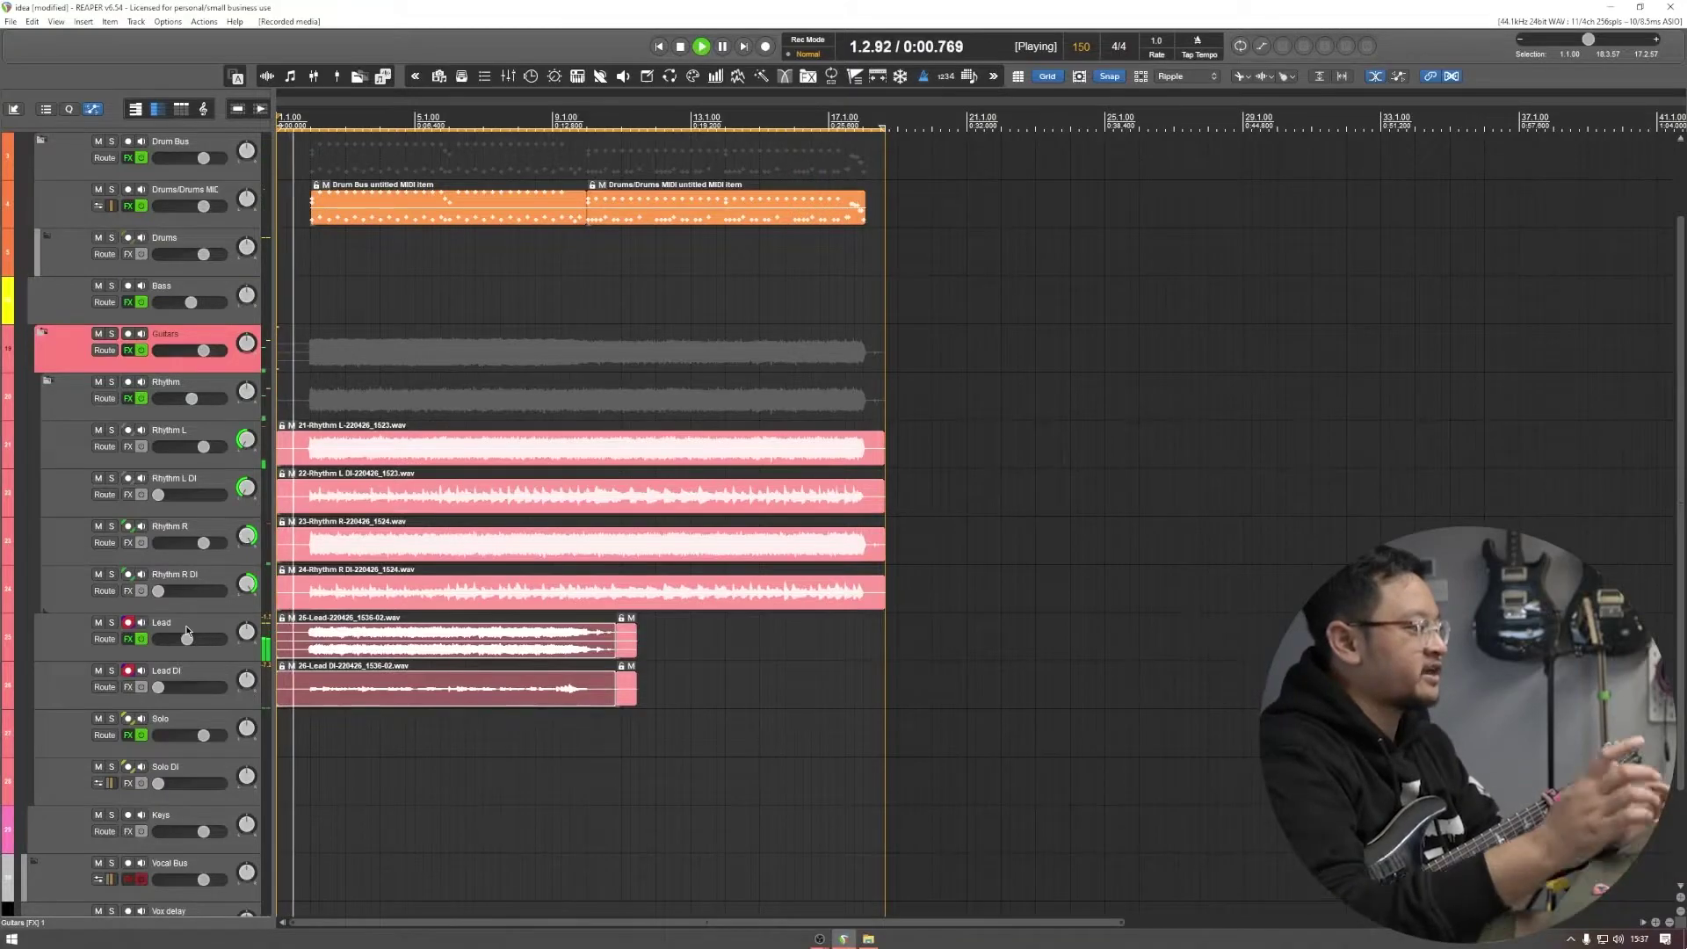
{"action": "left_click", "coordinate": [295, 699]}
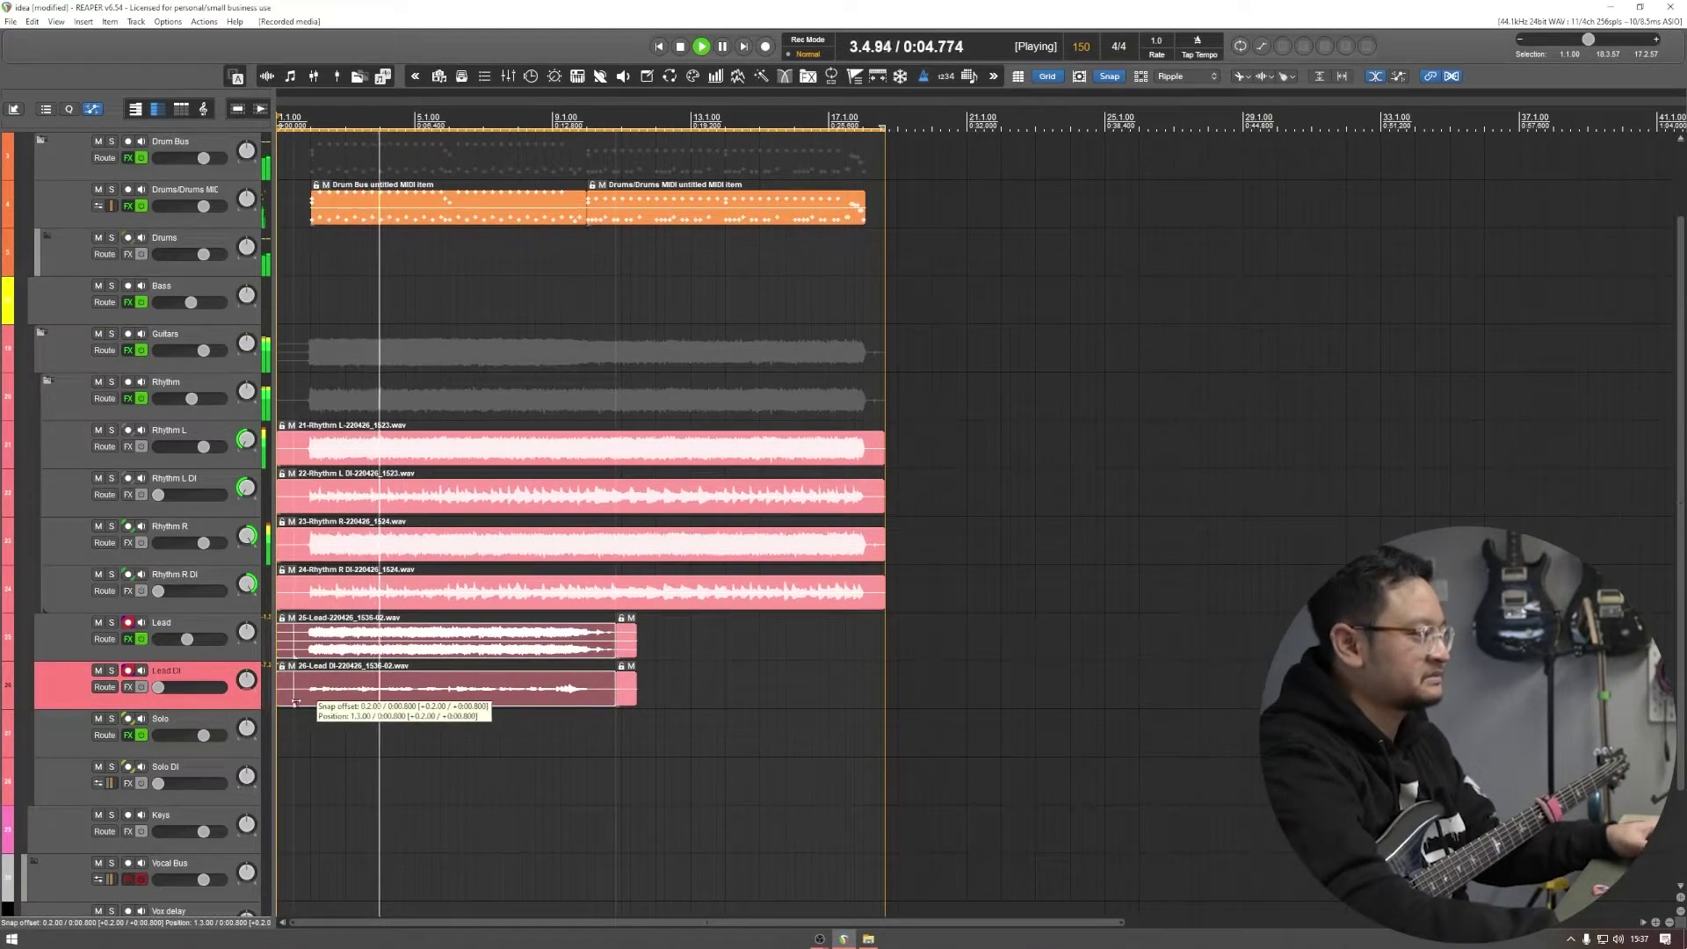
{"action": "left_click_drag", "start_coordinate": [280, 693], "coordinate": [304, 692]}
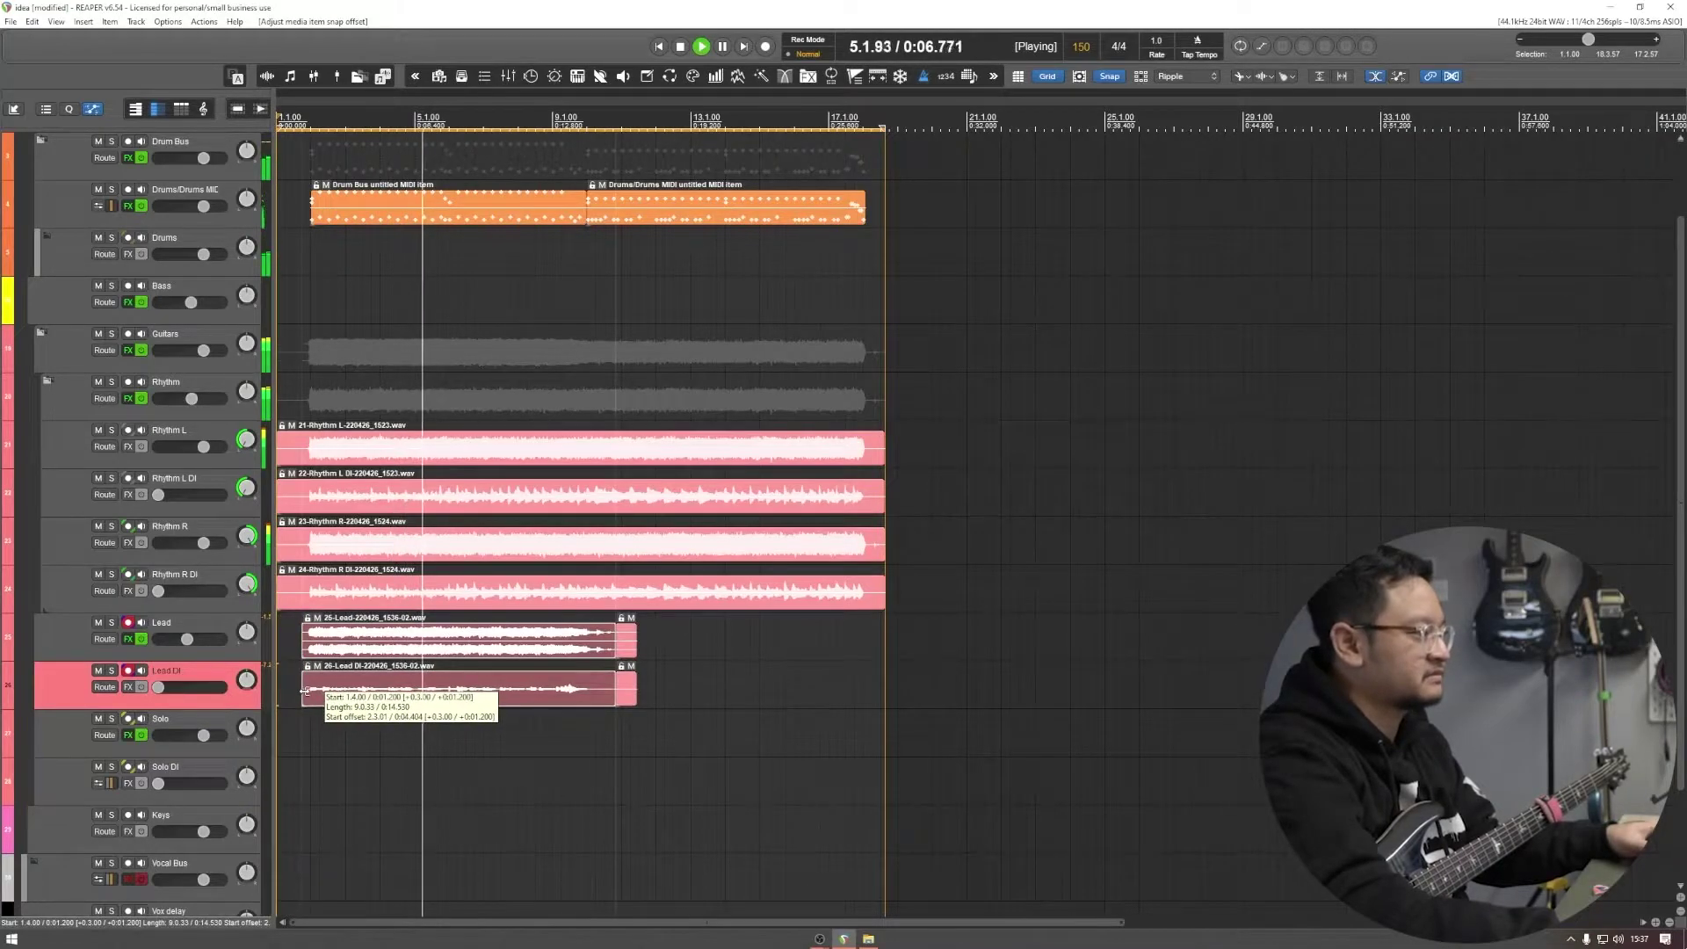
{"action": "key", "text": "space"}
{"action": "left_click_drag", "start_coordinate": [659, 630], "coordinate": [634, 702]}
{"action": "key", "text": "Delete"}
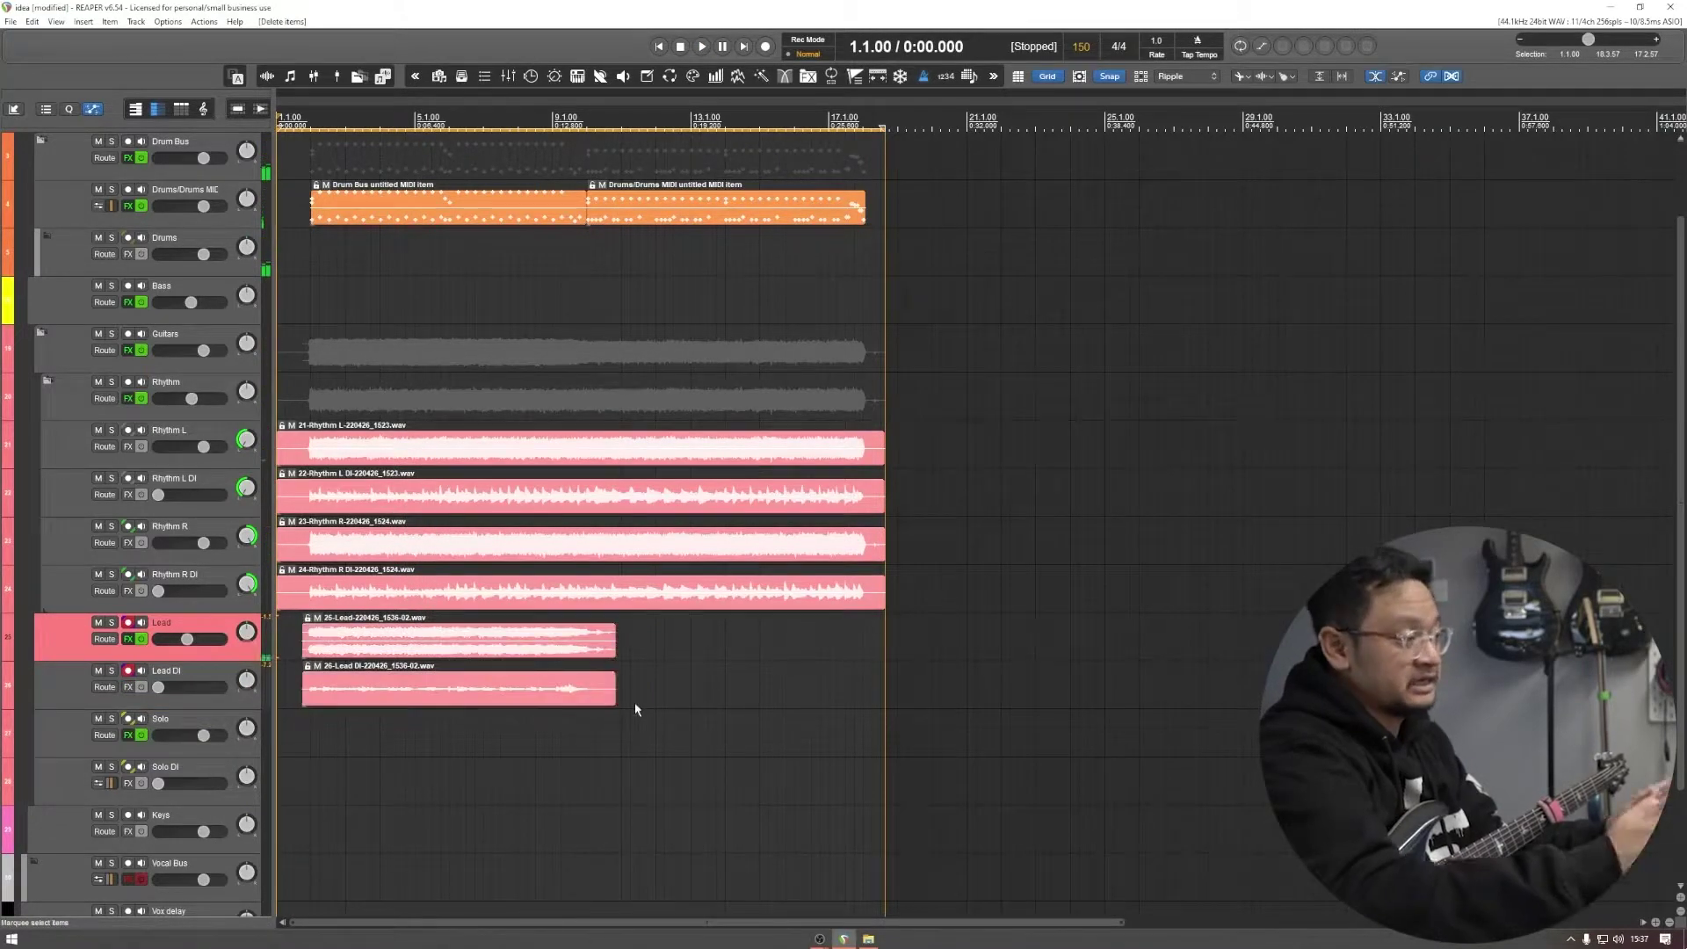
Step: Trim the Lead and Lead DI items to match the first drum item, and copy them directly after to cover the second drum item
{"action": "left_click_drag", "start_coordinate": [602, 705], "coordinate": [588, 706]}
{"action": "left_click_drag", "start_coordinate": [615, 651], "coordinate": [587, 651]}
{"action": "left_click_drag", "start_coordinate": [296, 638], "coordinate": [608, 644]}
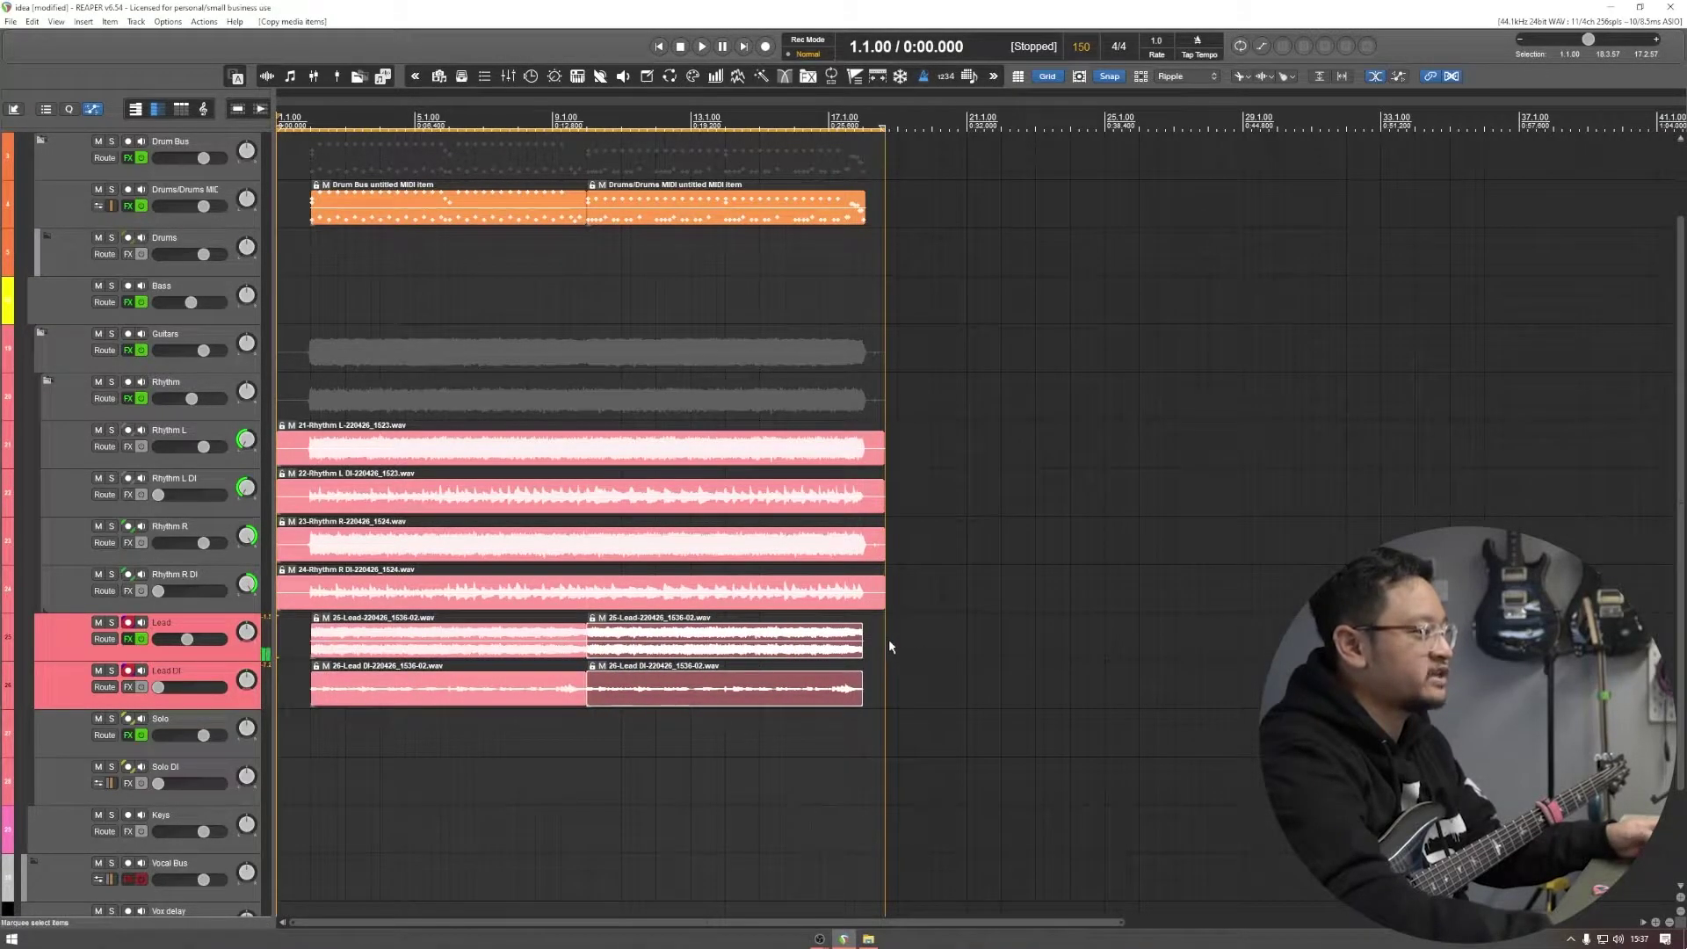
Step: Extend the start of the lead items slightly earlier and lengthen the end of their second copies past bar 18 with a fade-out
{"action": "left_click_drag", "start_coordinate": [909, 641], "coordinate": [957, 690]}
{"action": "scroll", "coordinate": [620, 731], "scroll_direction": "up", "scroll_amount": 2}
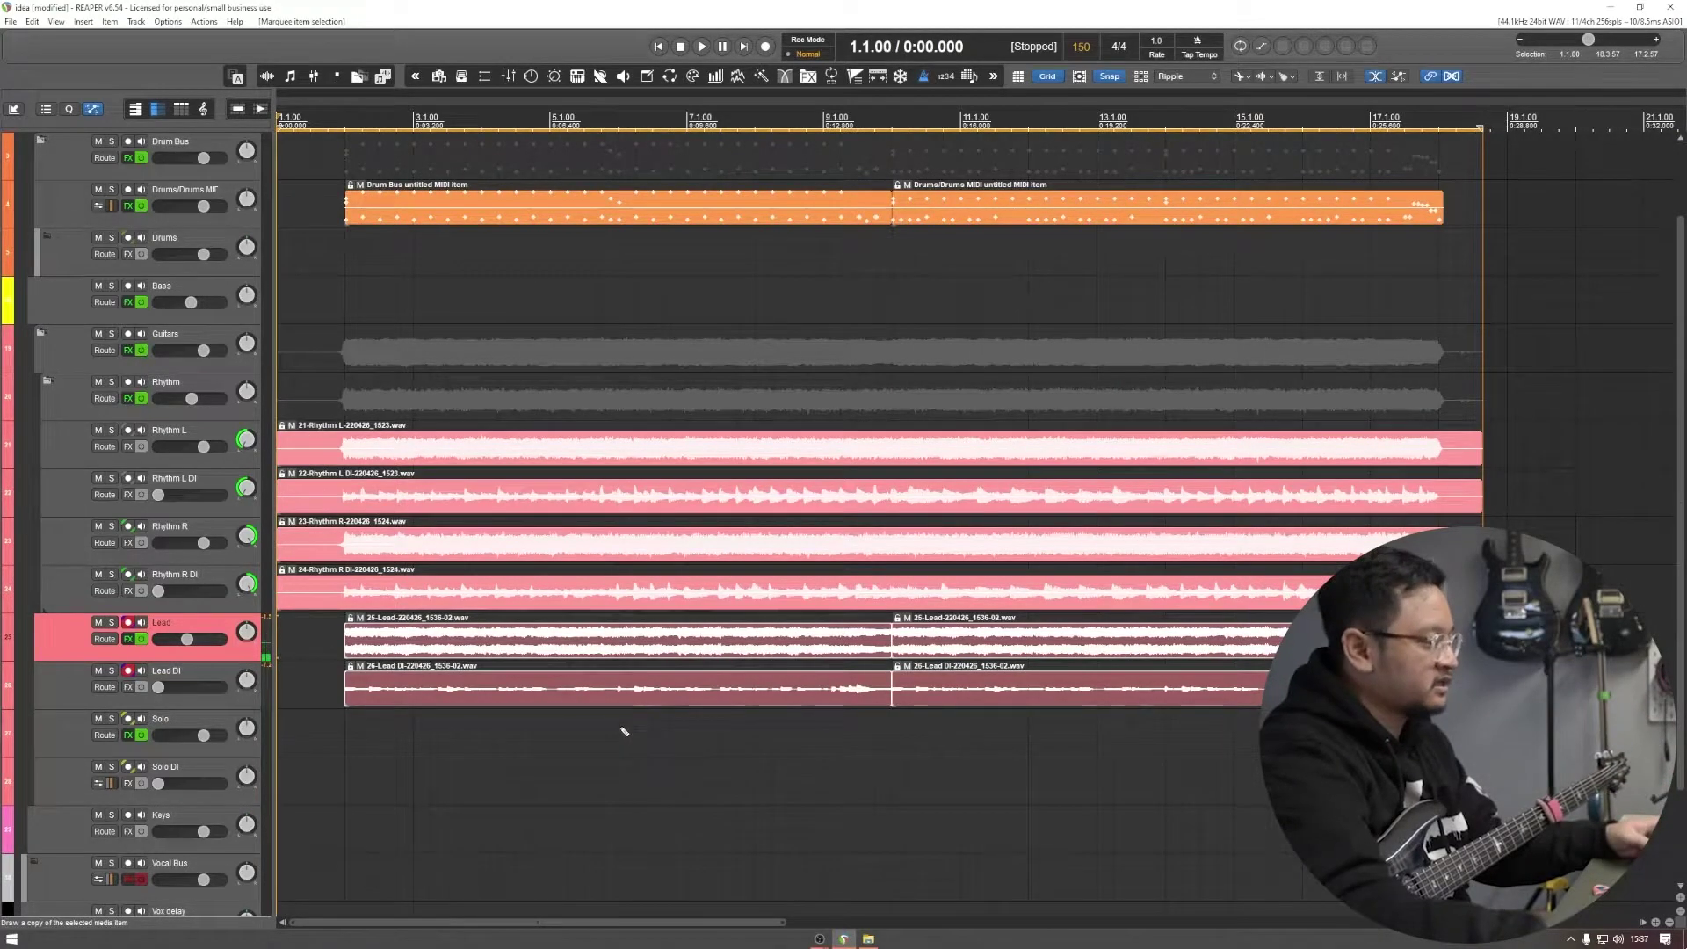
{"action": "scroll", "coordinate": [626, 731], "scroll_direction": "up", "scroll_amount": 2}
{"action": "scroll", "coordinate": [630, 732], "scroll_direction": "up", "scroll_amount": 1}
{"action": "left_click_drag", "start_coordinate": [458, 700], "coordinate": [446, 701]}
{"action": "scroll", "coordinate": [895, 665], "scroll_direction": "right", "scroll_amount": 10}
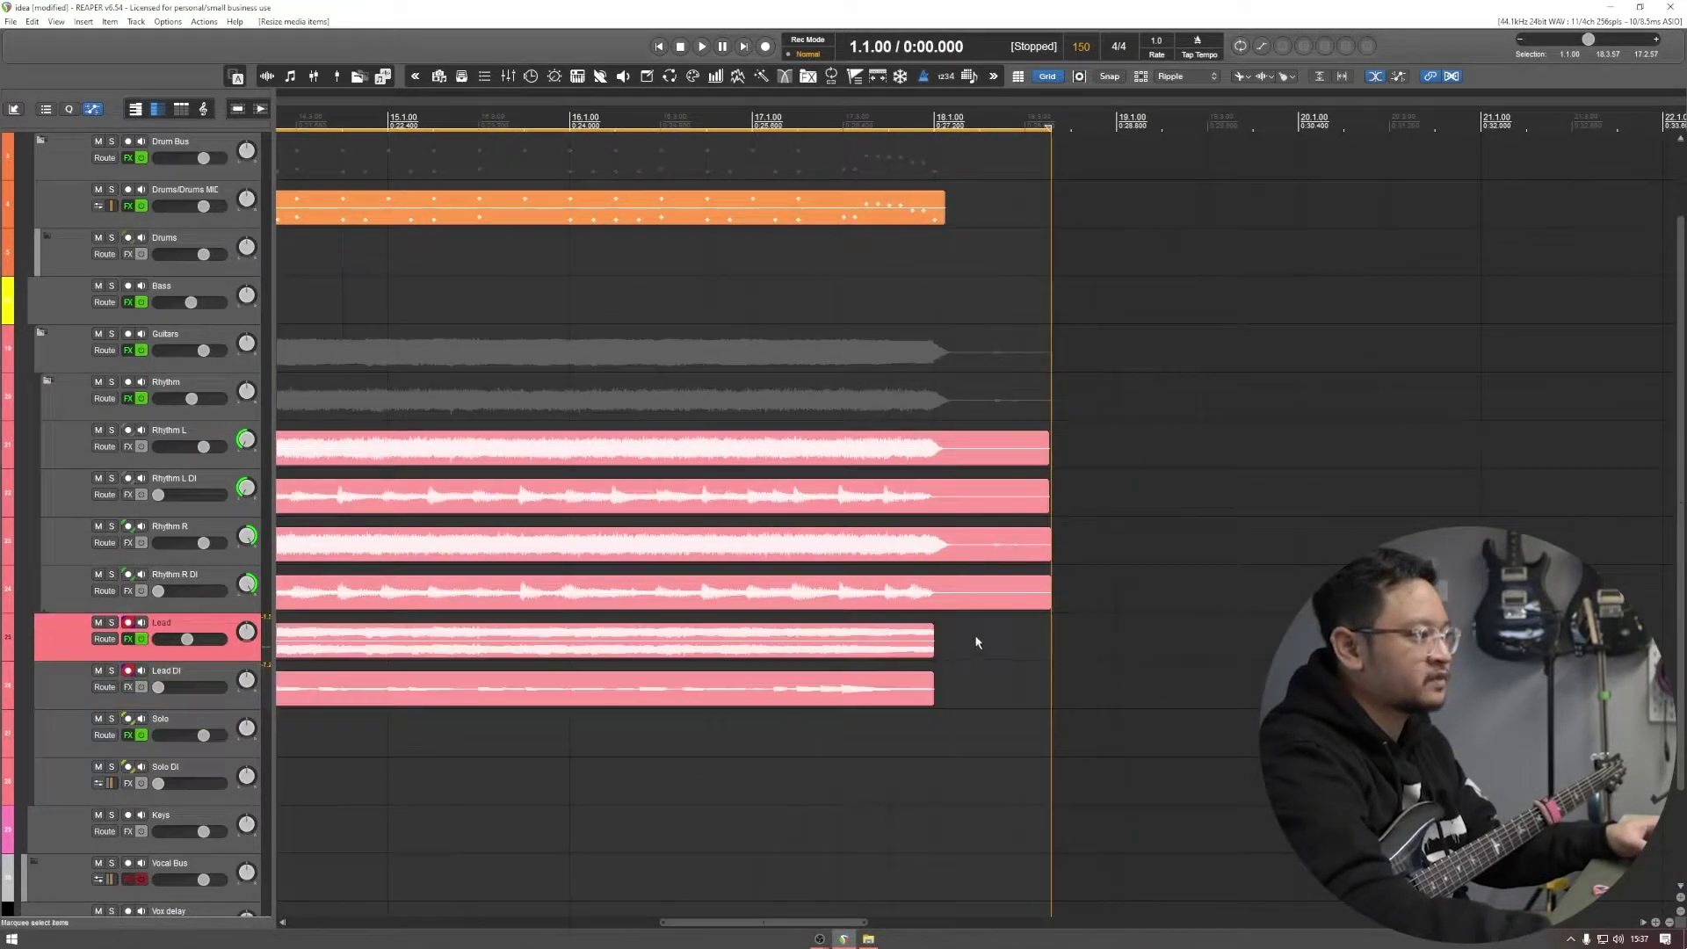
{"action": "left_click_drag", "start_coordinate": [934, 704], "coordinate": [1116, 704]}
{"action": "key", "text": "ctrl+z"}
{"action": "scroll", "coordinate": [961, 671], "scroll_direction": "down", "scroll_amount": 10}
{"action": "scroll", "coordinate": [279, 647], "scroll_direction": "up", "scroll_amount": 4}
Step: Disarm the Lead and Lead DI tracks and set the Lead volume to -9.97 dB during playback
{"action": "left_click", "coordinate": [128, 622]}
{"action": "key", "text": "space"}
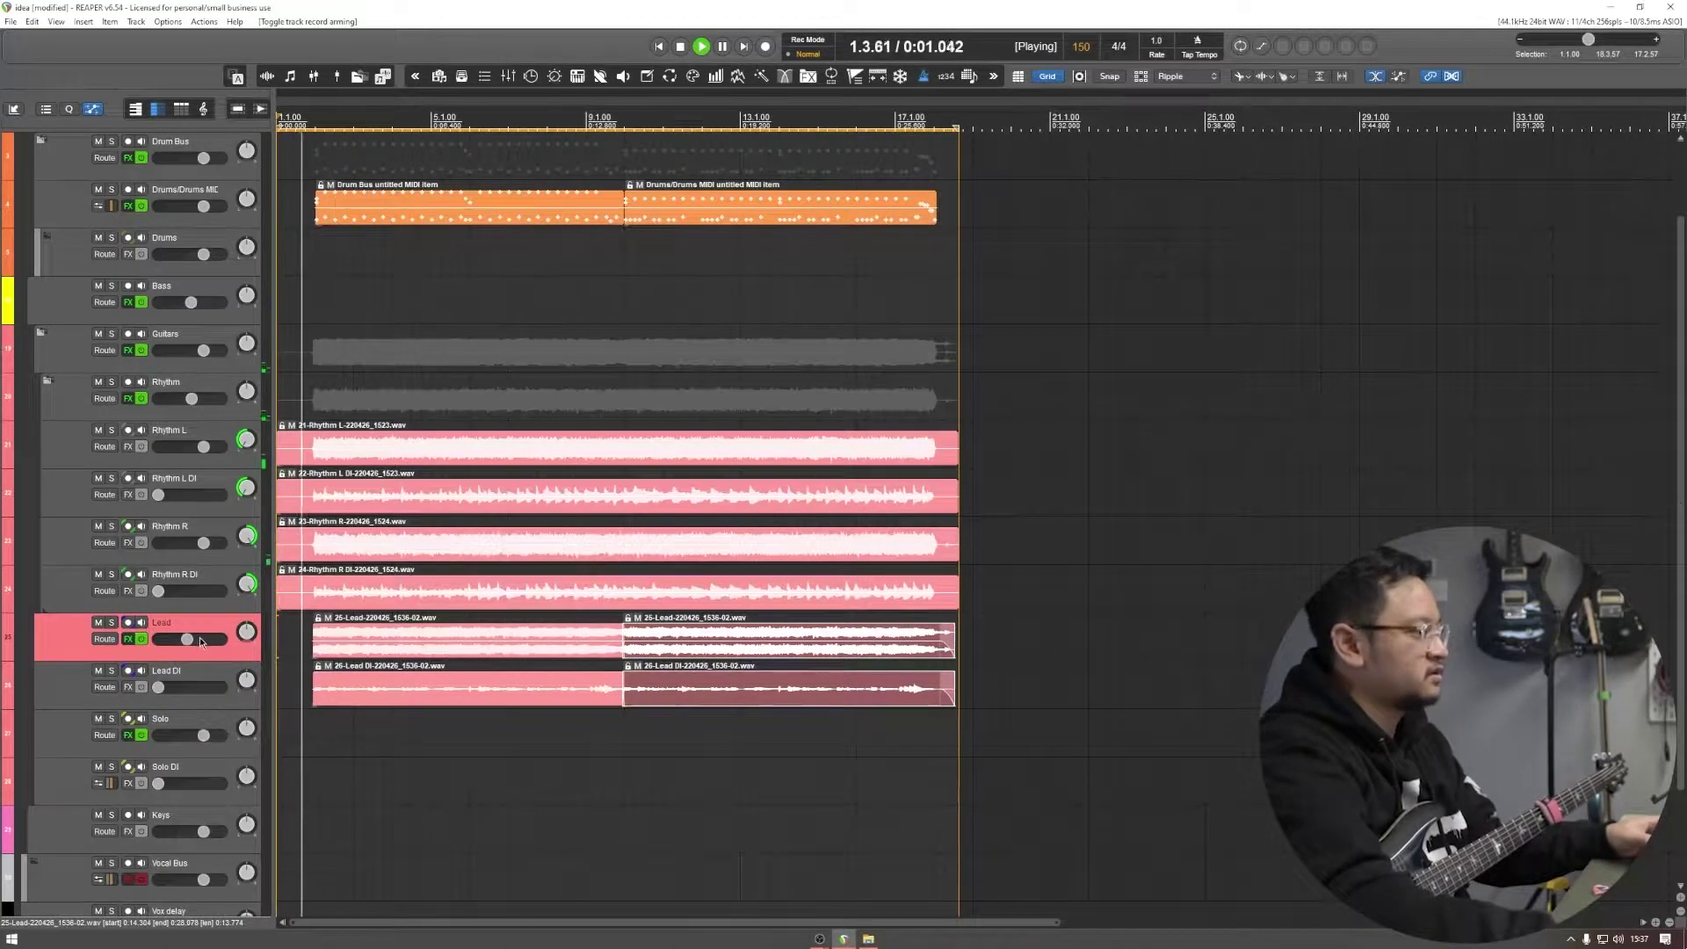
{"action": "left_click_drag", "start_coordinate": [192, 636], "coordinate": [195, 644]}
{"action": "scroll", "coordinate": [196, 644], "scroll_direction": "up", "scroll_amount": 1}
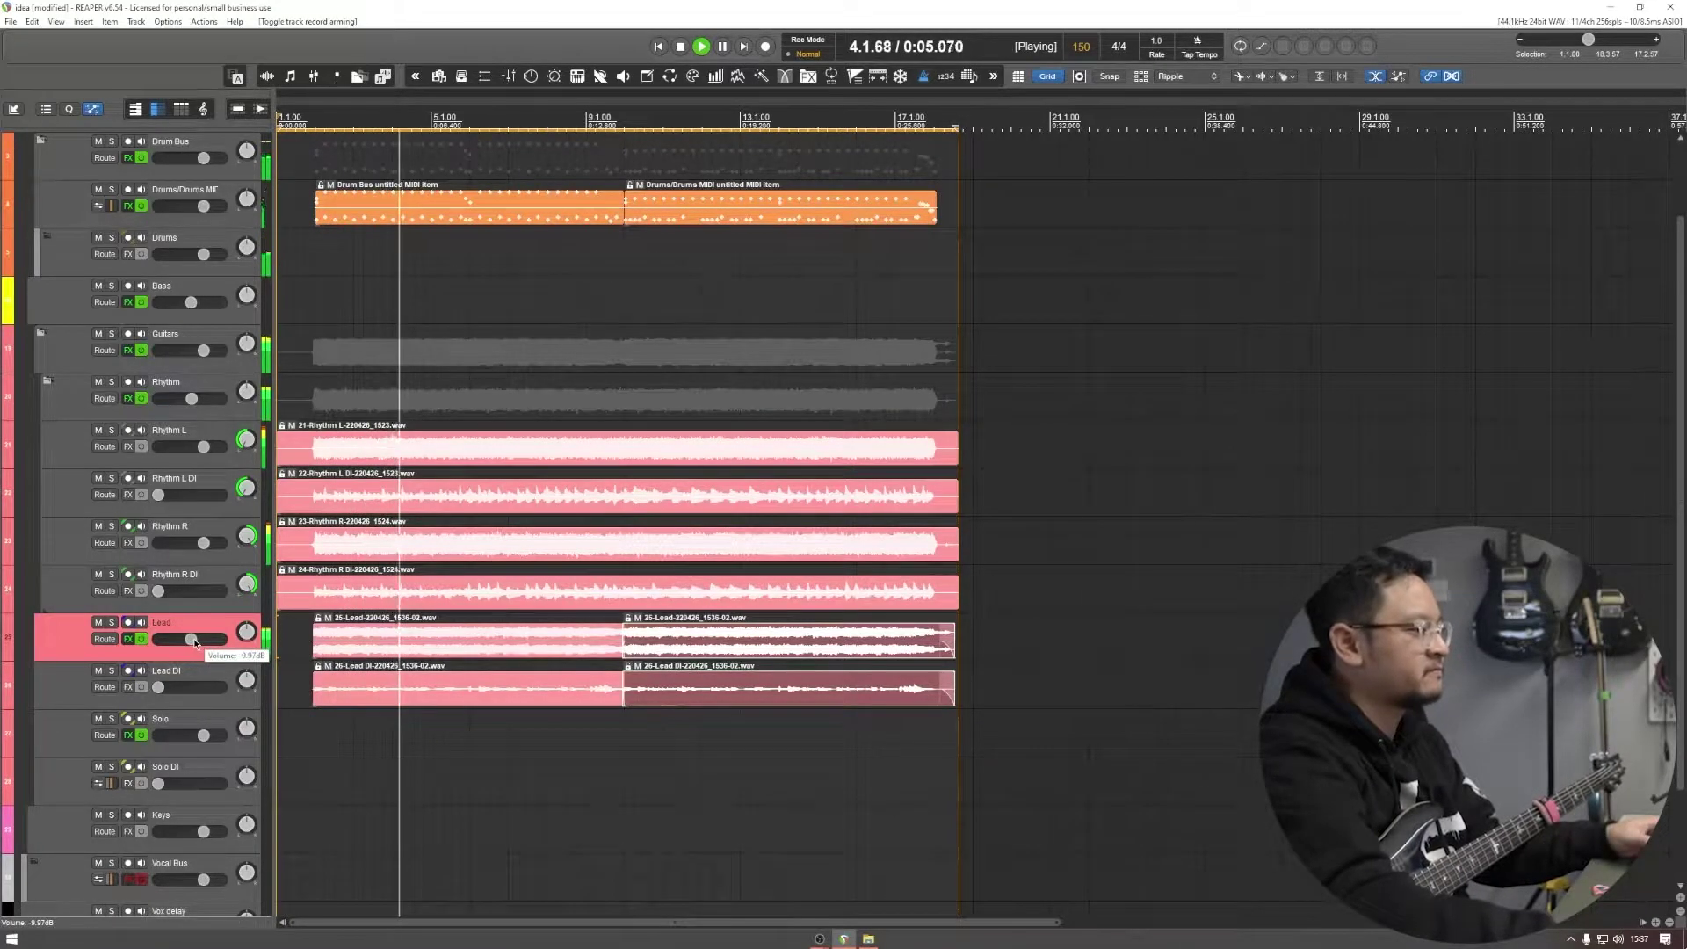
Step: Trim the ends of all four rhythm guitar items to bar 18 and stop playback at the end of the section
{"action": "left_click_drag", "start_coordinate": [987, 434], "coordinate": [933, 605]}
{"action": "left_click", "coordinate": [1026, 557]}
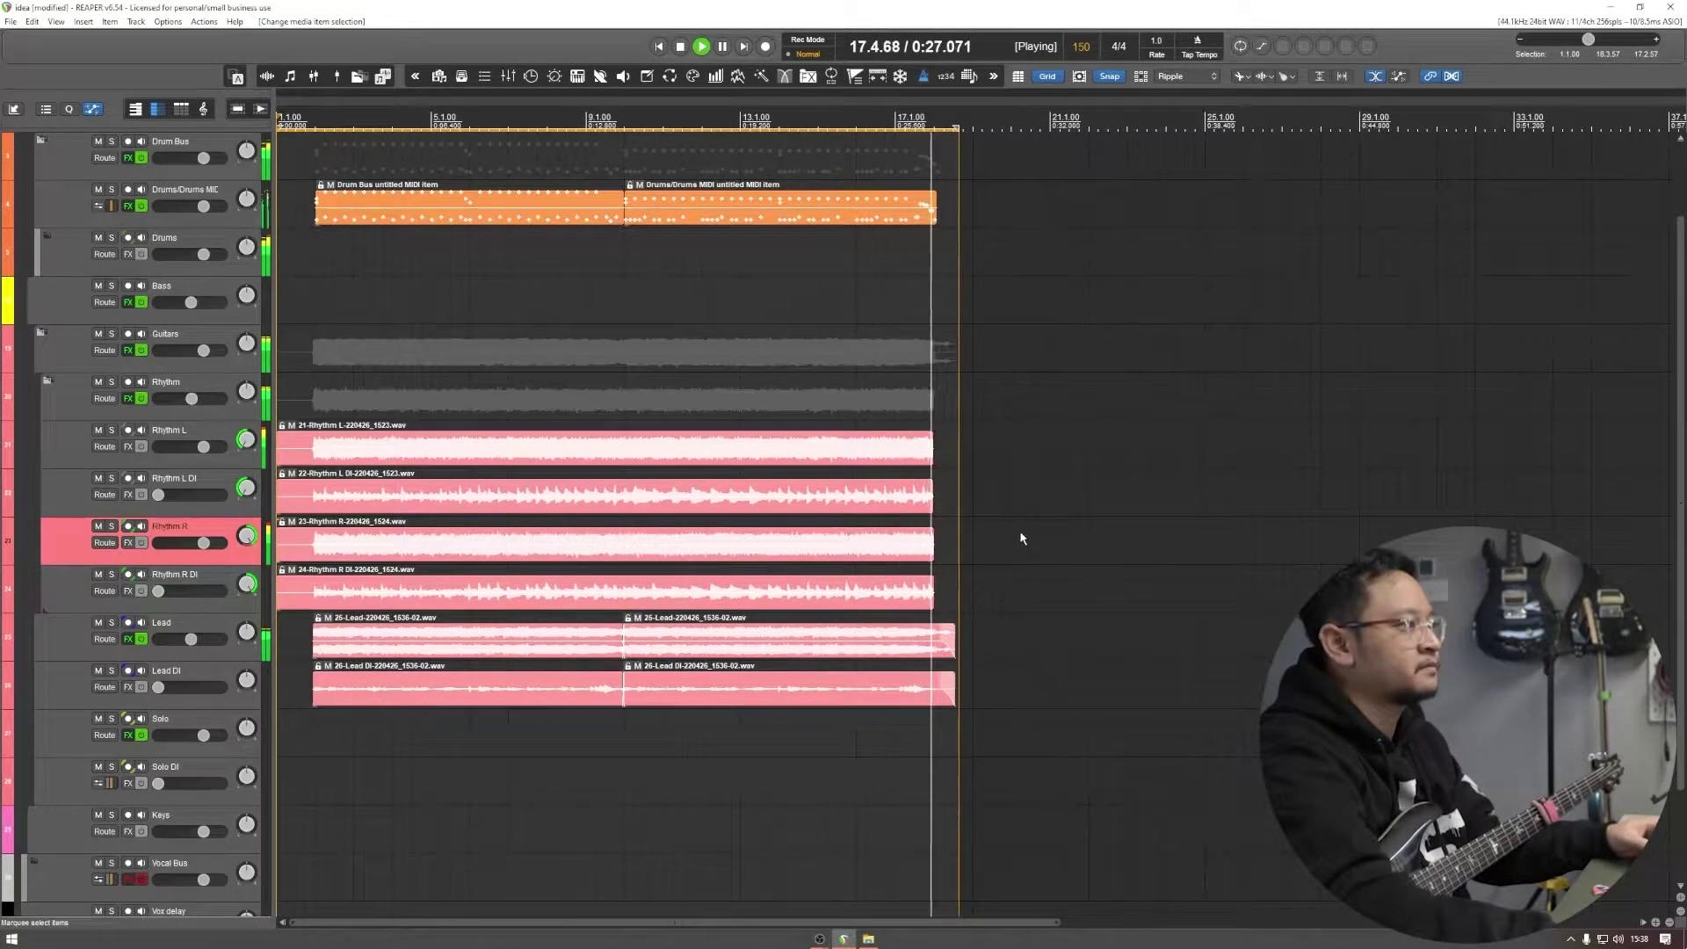
{"action": "key", "text": "space"}
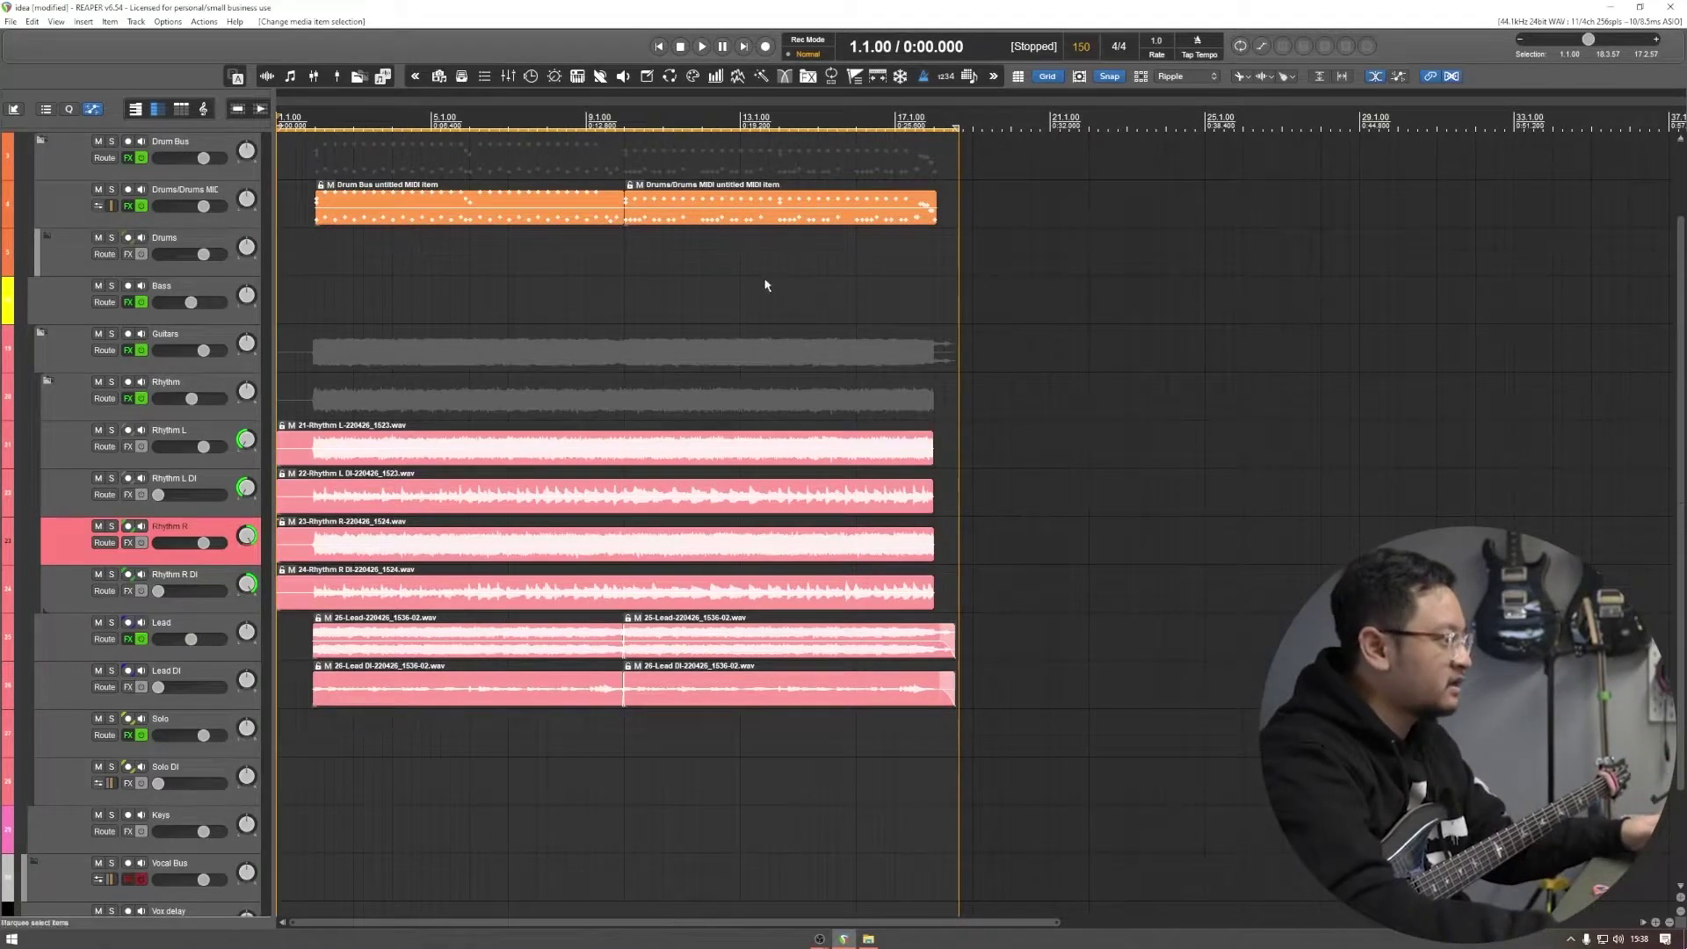
Step: Arm Rhythm L and Rhythm L DI and record a new riff starting just before bar 18
{"action": "left_click", "coordinate": [676, 335]}
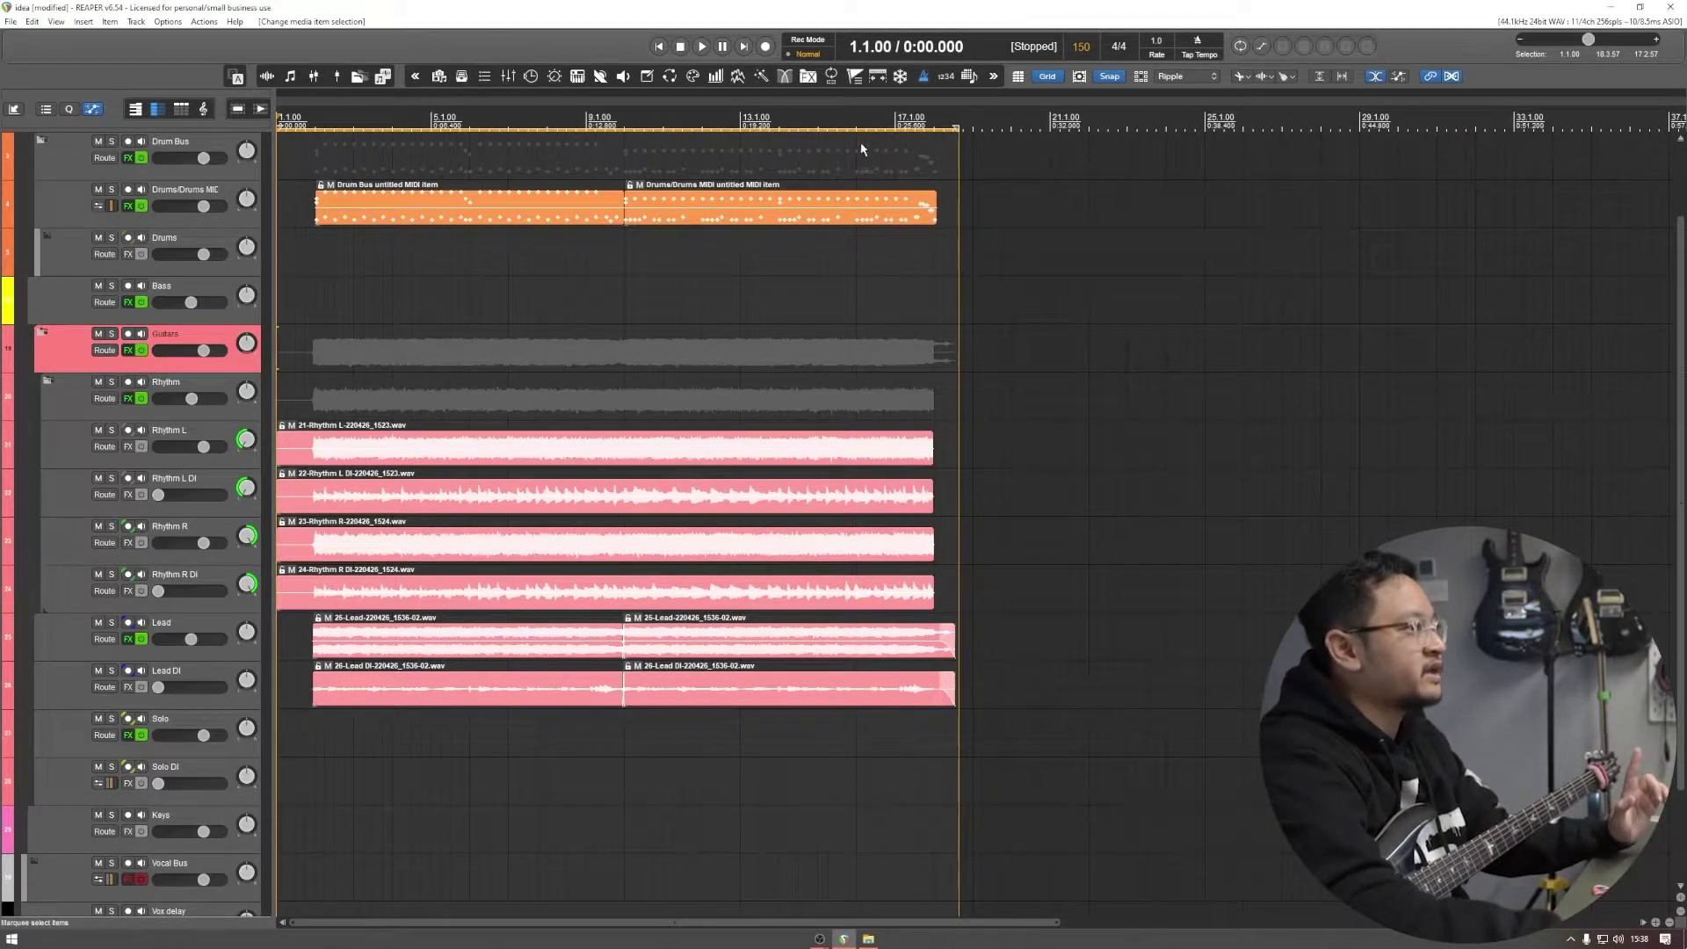
{"action": "left_click", "coordinate": [931, 123]}
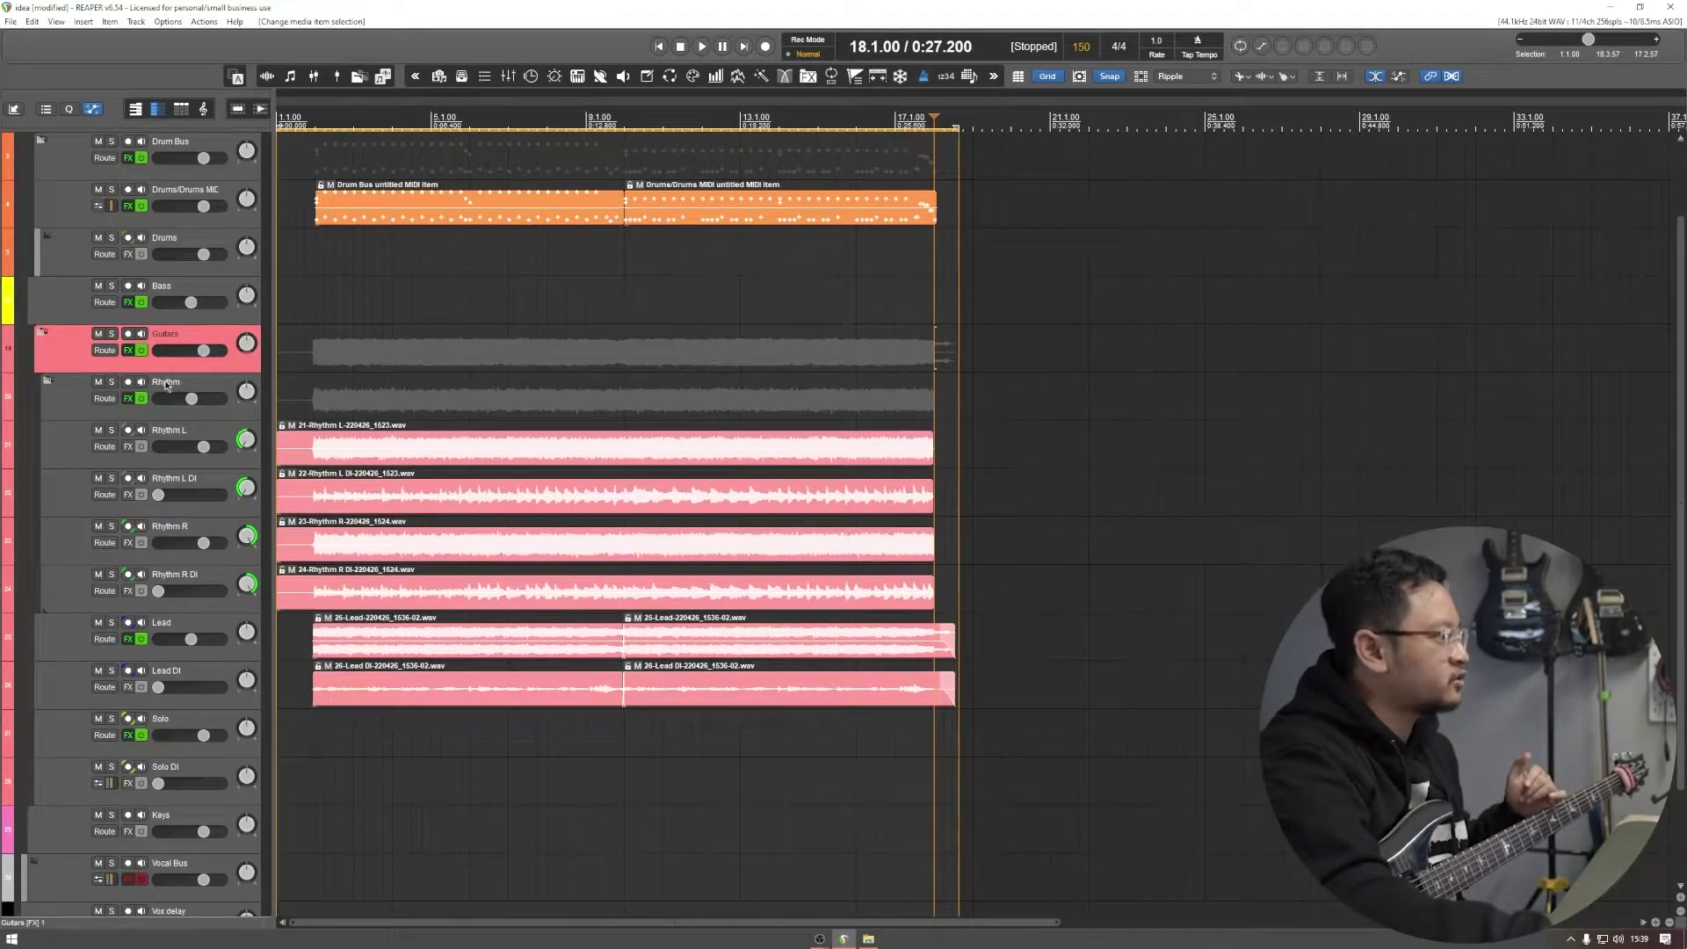
{"action": "scroll", "coordinate": [1087, 336], "scroll_direction": "up", "scroll_amount": 5}
{"action": "scroll", "coordinate": [1081, 334], "scroll_direction": "down", "scroll_amount": 5}
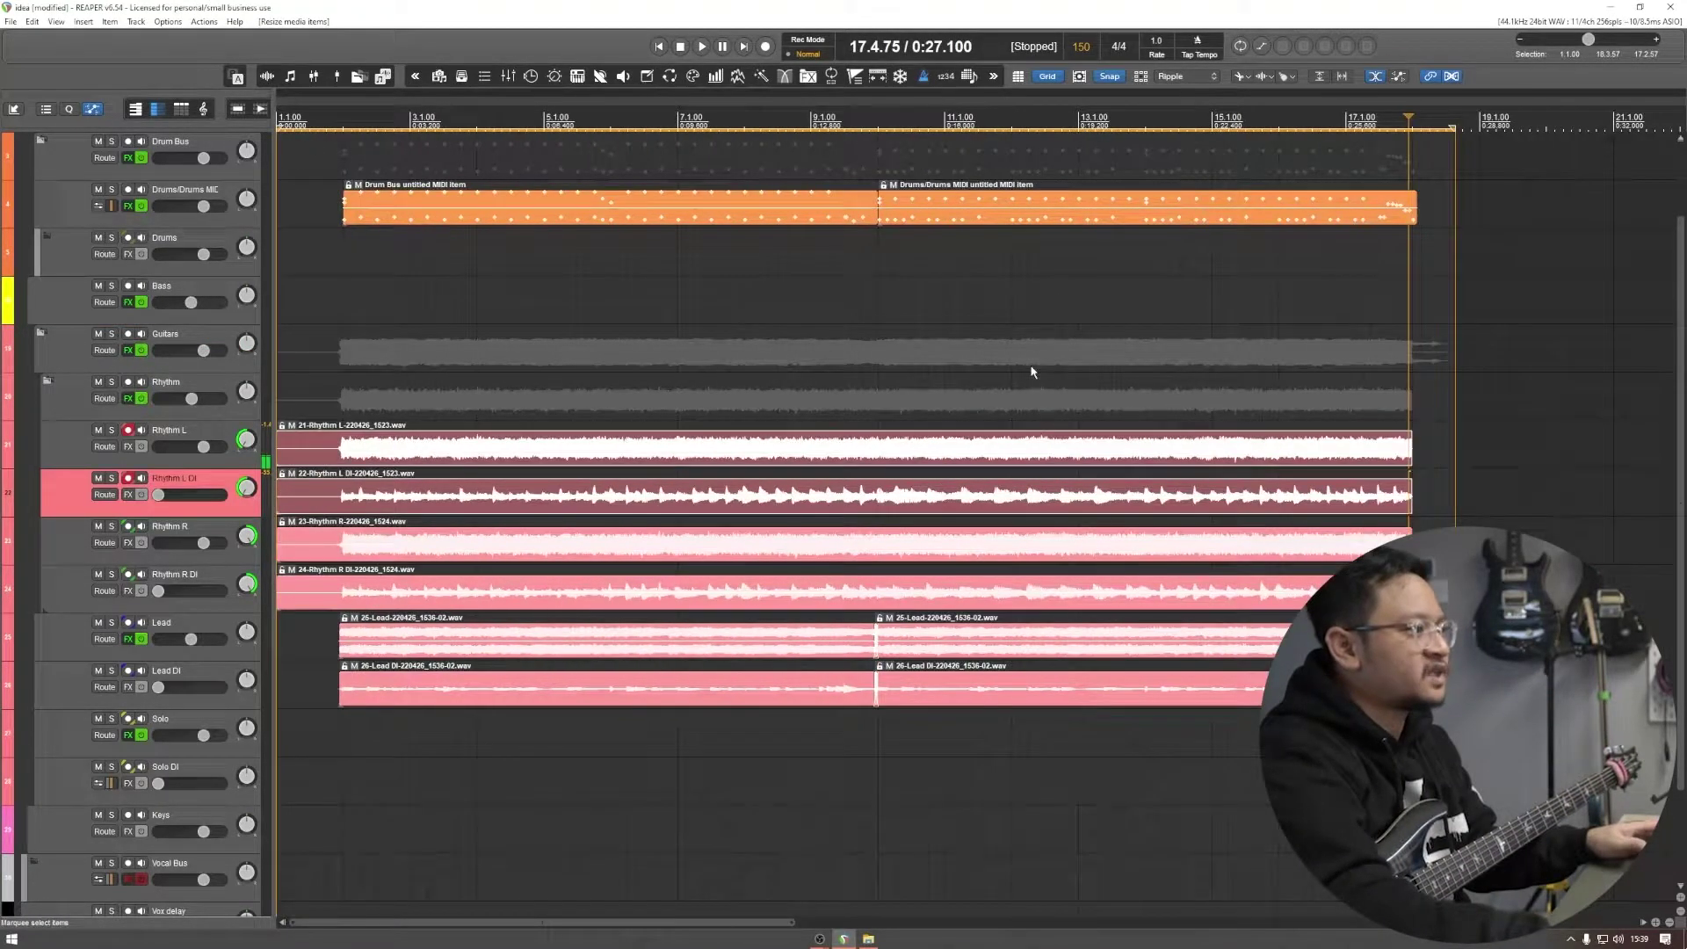
{"action": "scroll", "coordinate": [1412, 263], "scroll_direction": "up", "scroll_amount": 5}
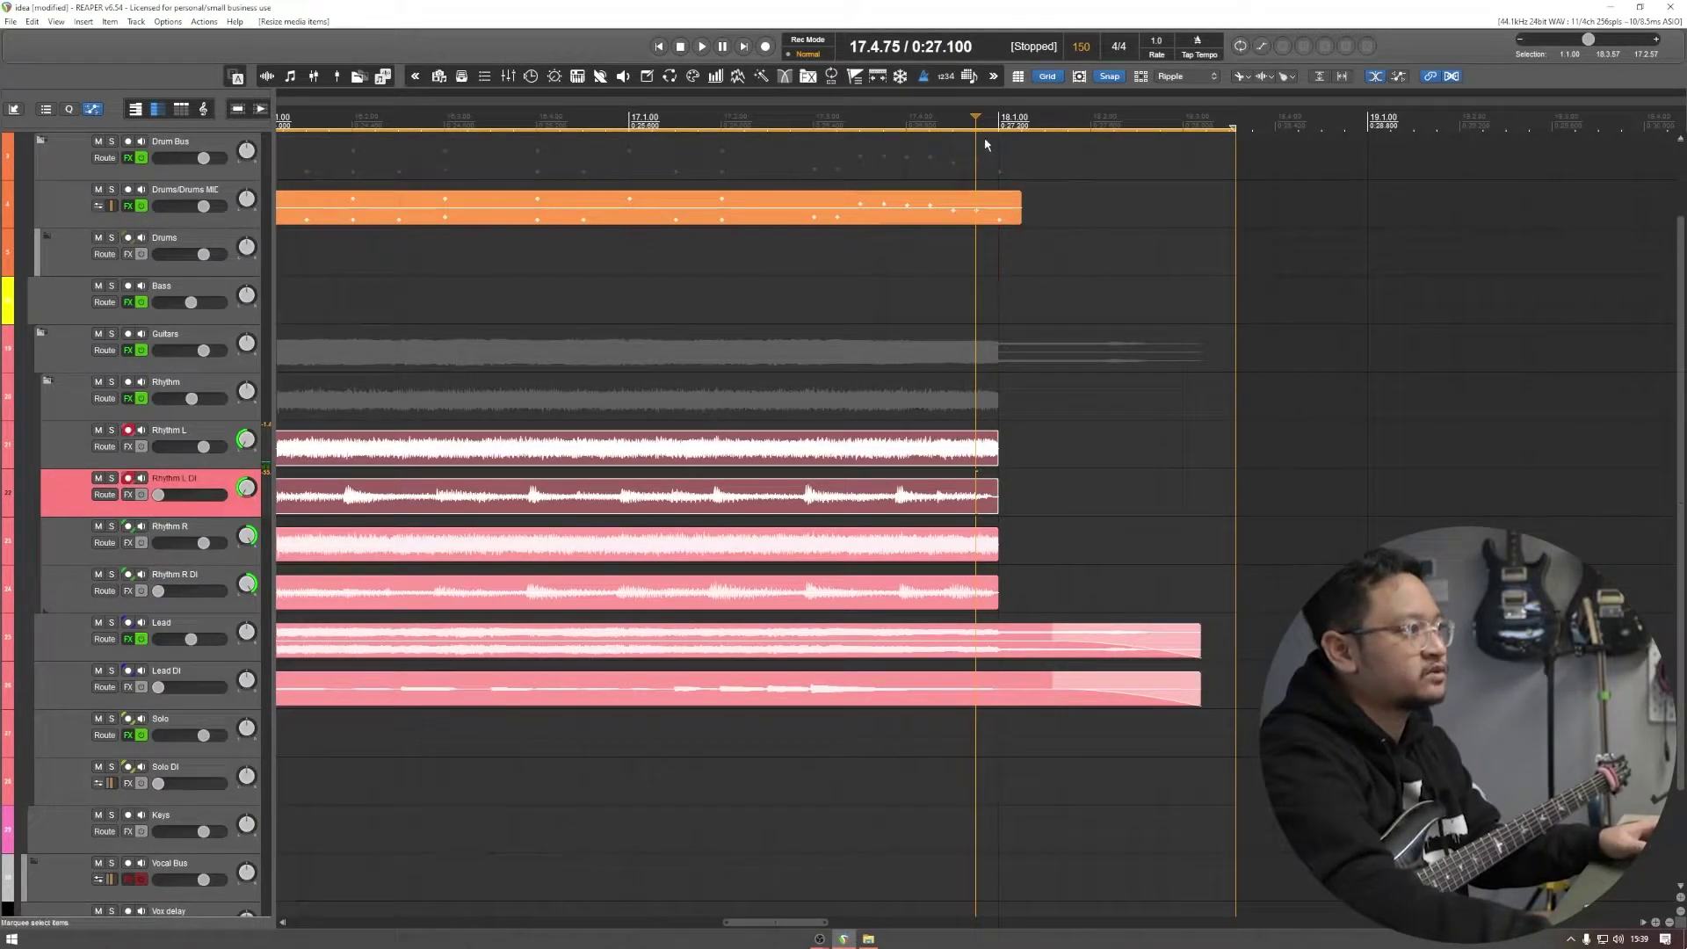
{"action": "key", "text": "ctrl+r"}
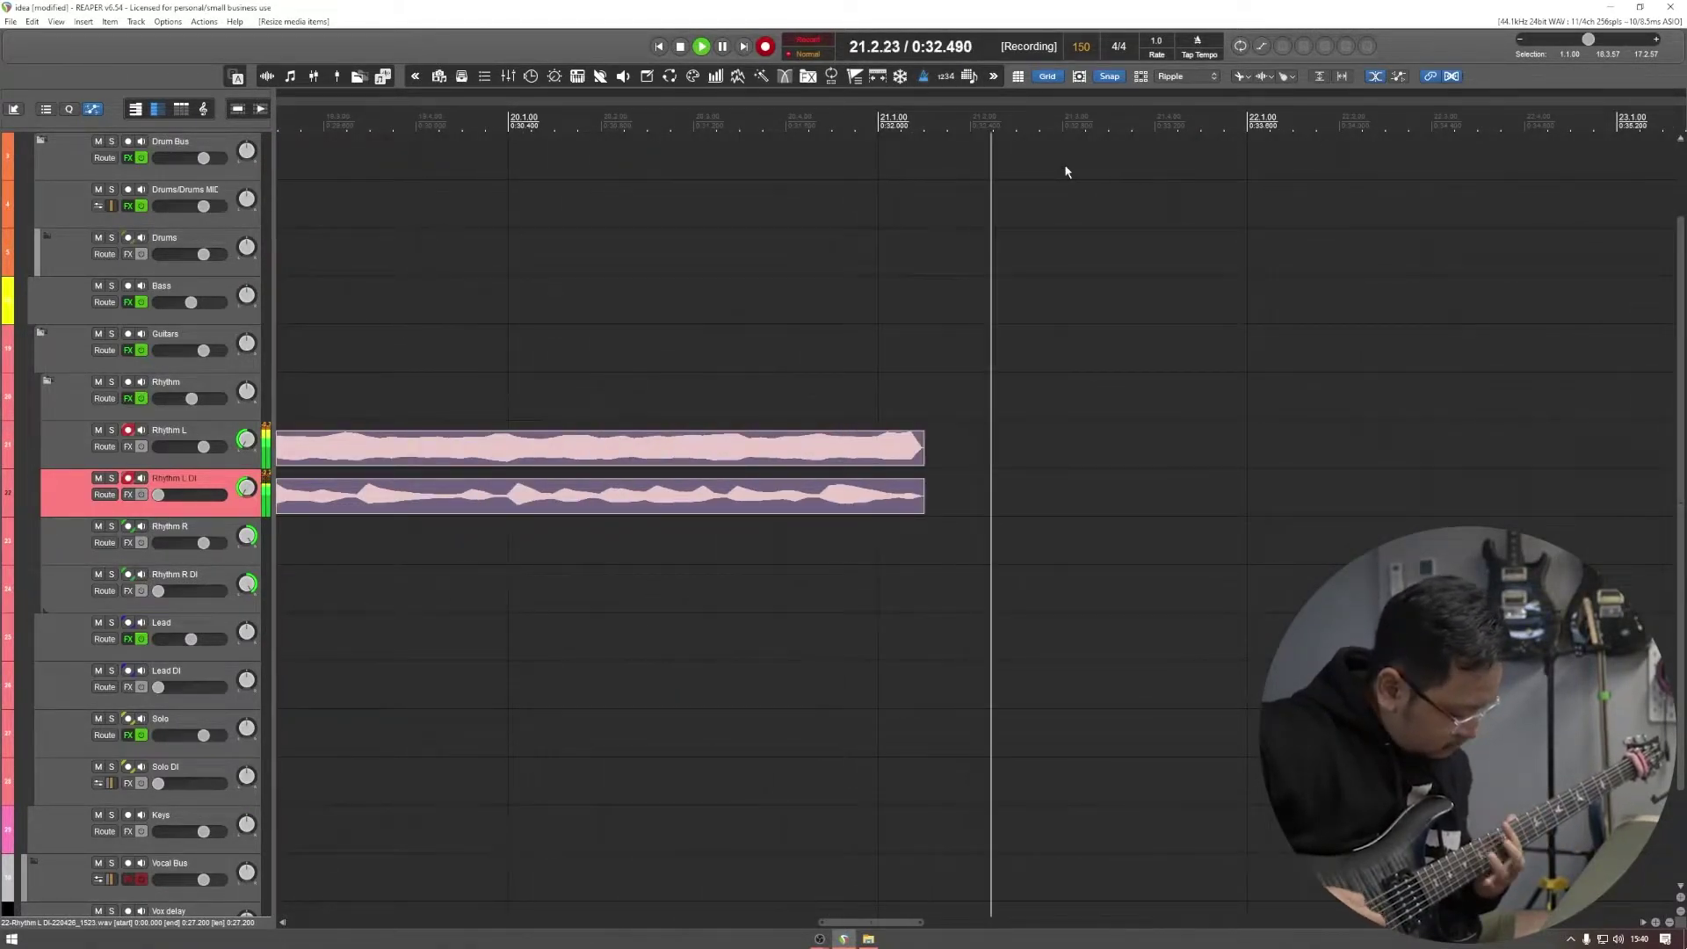
{"action": "key", "text": "space"}
Step: Clear the time selection and play back the newly recorded riff from 17.2.50
{"action": "scroll", "coordinate": [1009, 420], "scroll_direction": "down", "scroll_amount": 3}
{"action": "left_click", "coordinate": [1008, 420]}
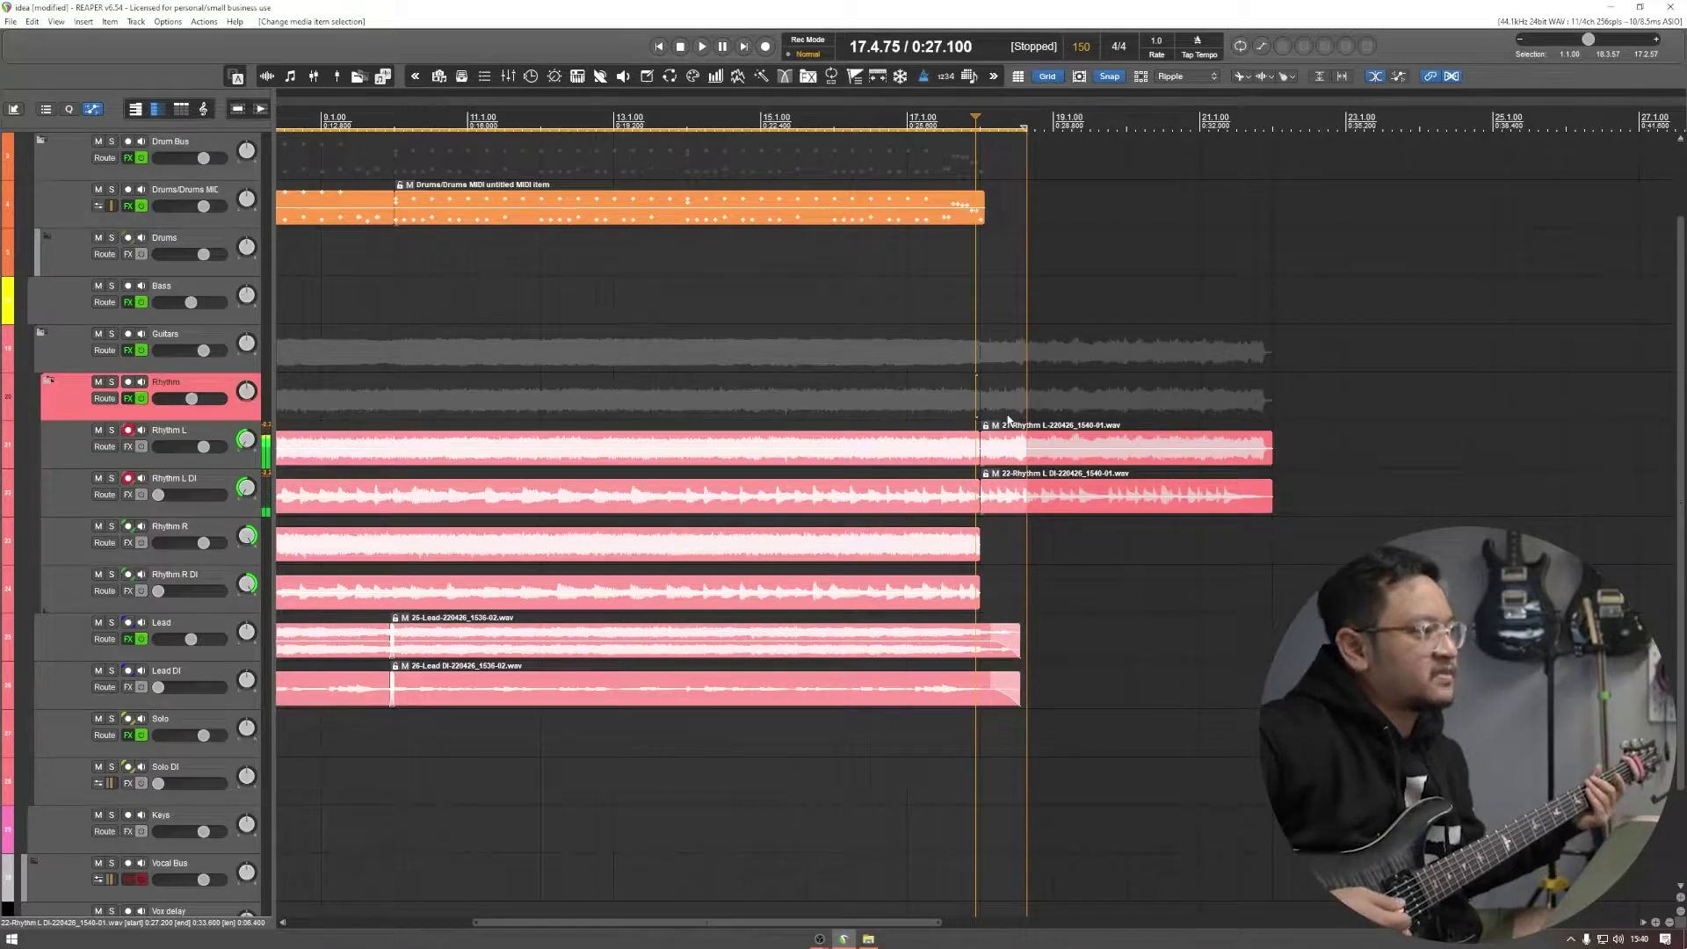
{"action": "key", "text": "Escape"}
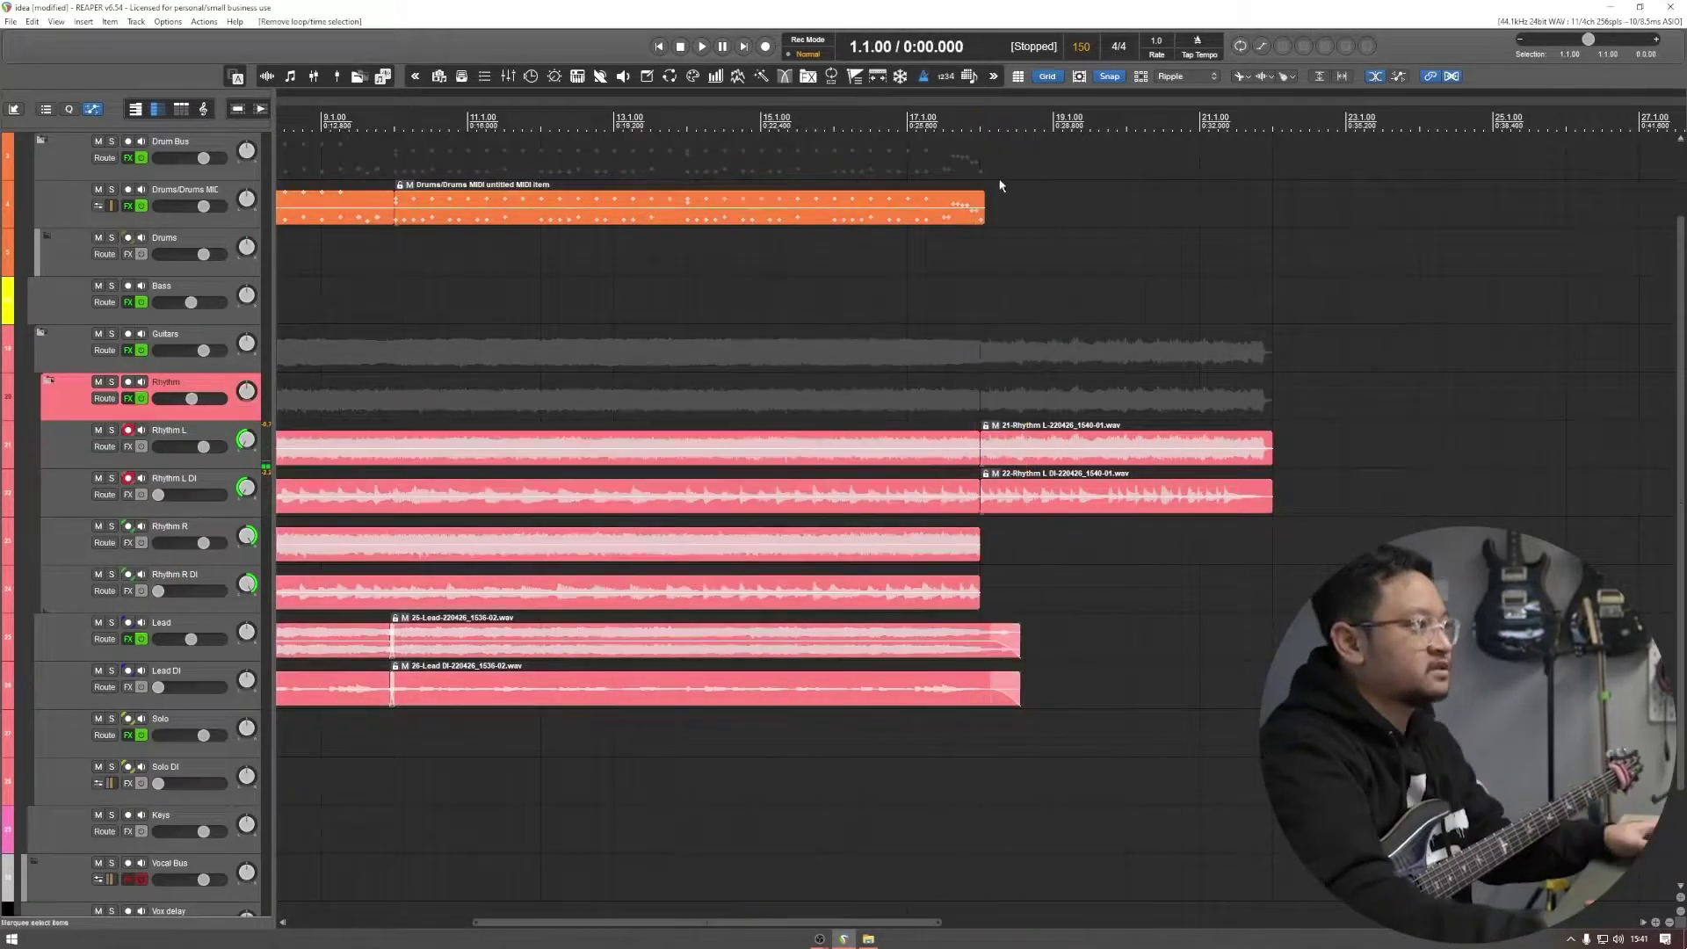
{"action": "left_click", "coordinate": [931, 125]}
{"action": "key", "text": "space"}
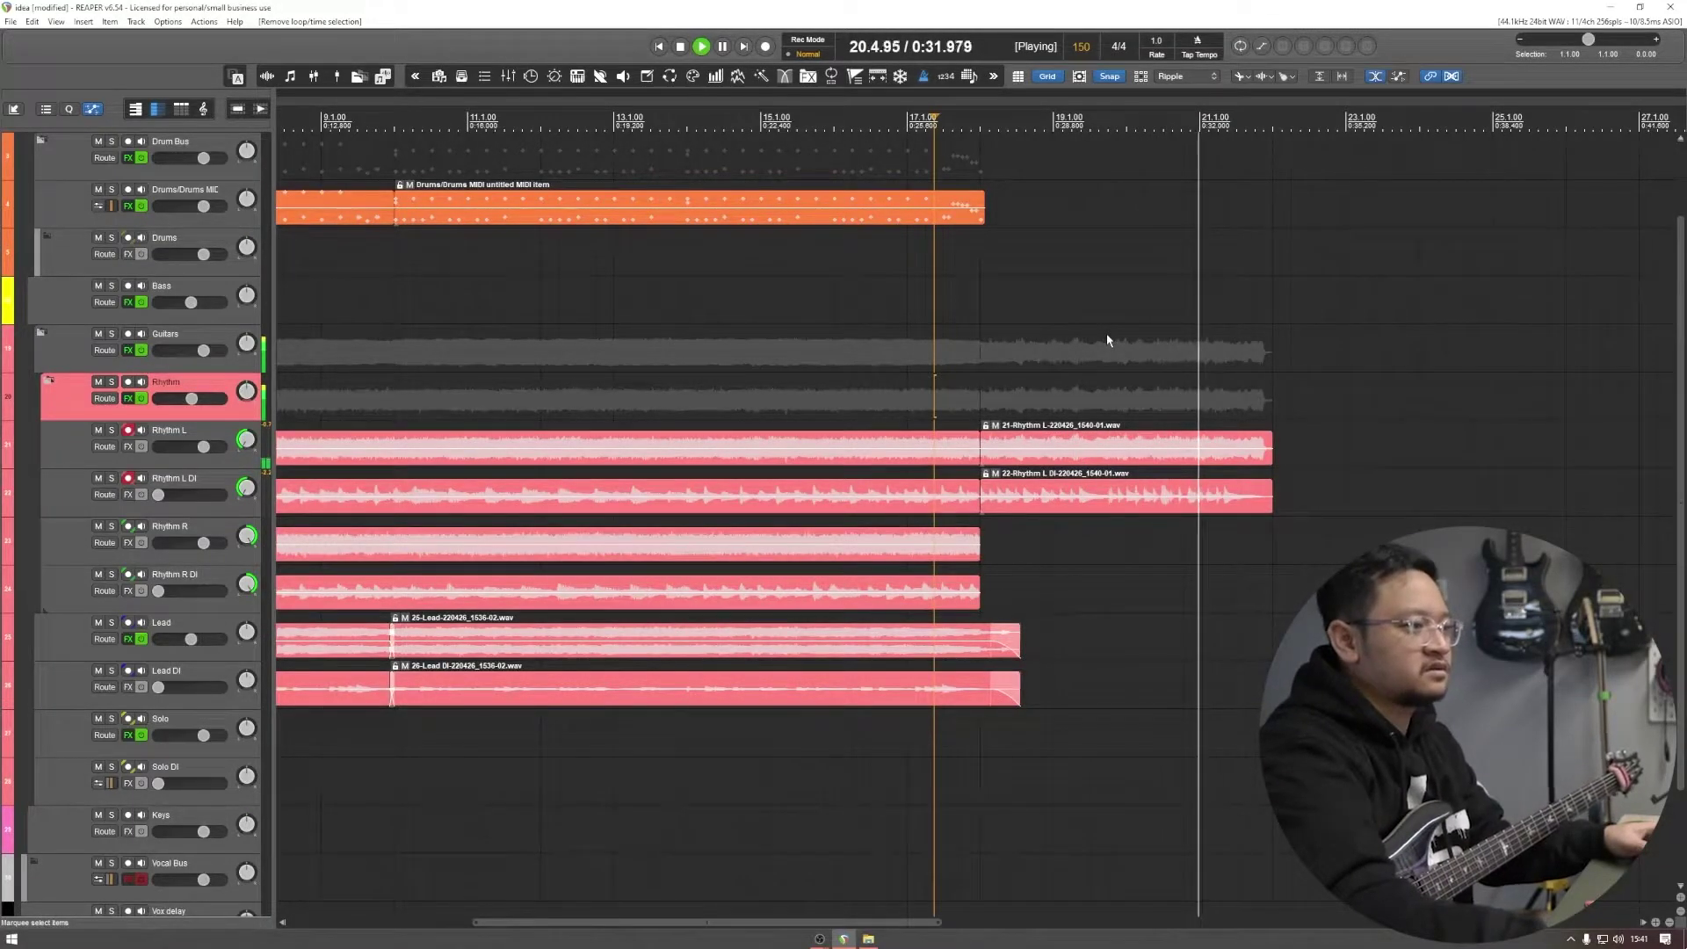
{"action": "key", "text": "space"}
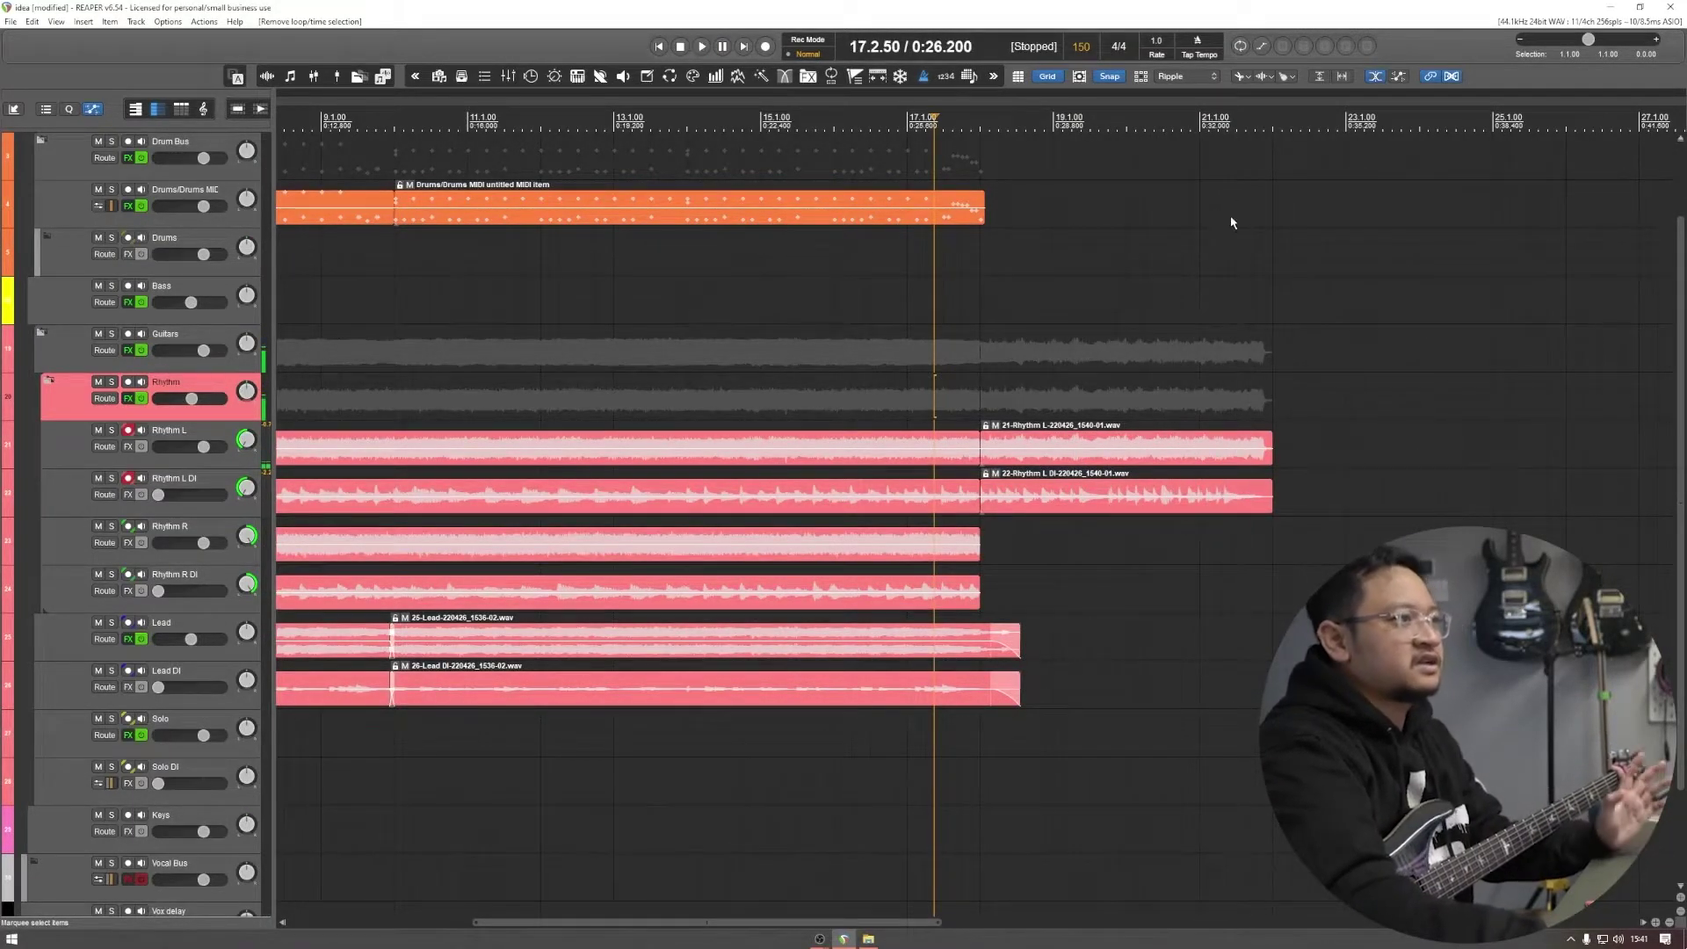
Step: Replace the new Rhythm L and Rhythm L DI riff with another take and trim its end to bar 22
{"action": "left_click", "coordinate": [1273, 125]}
{"action": "left_click_drag", "start_coordinate": [1054, 370], "coordinate": [1097, 586]}
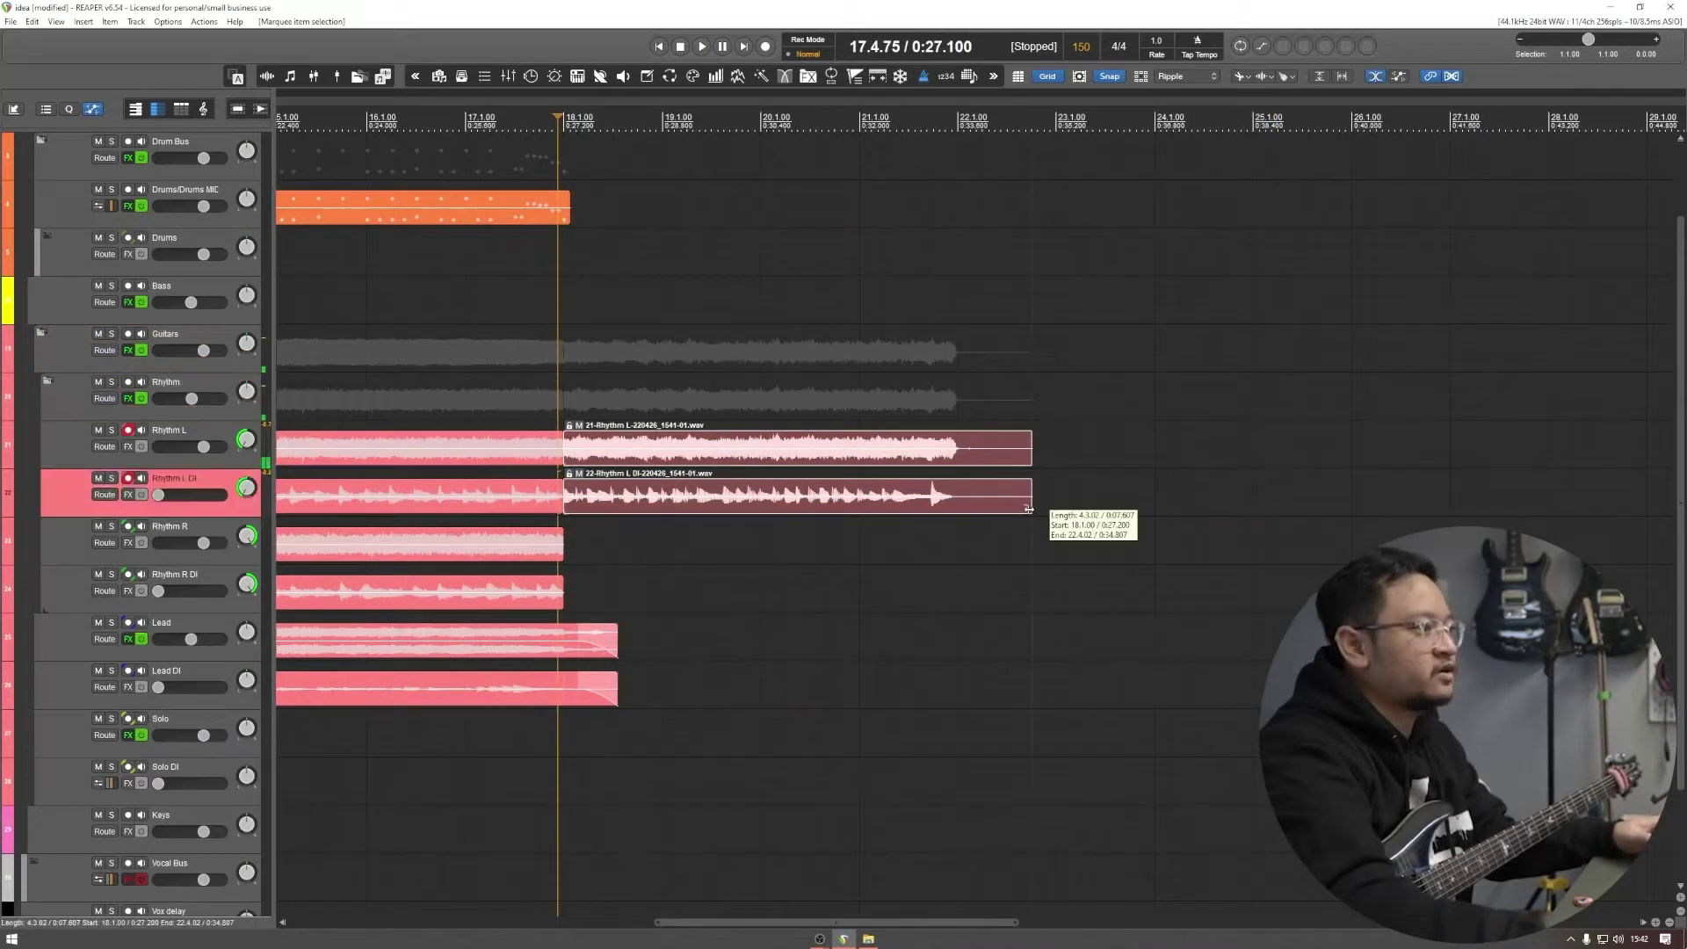
{"action": "left_click_drag", "start_coordinate": [1028, 511], "coordinate": [953, 510]}
{"action": "left_click", "coordinate": [876, 369]}
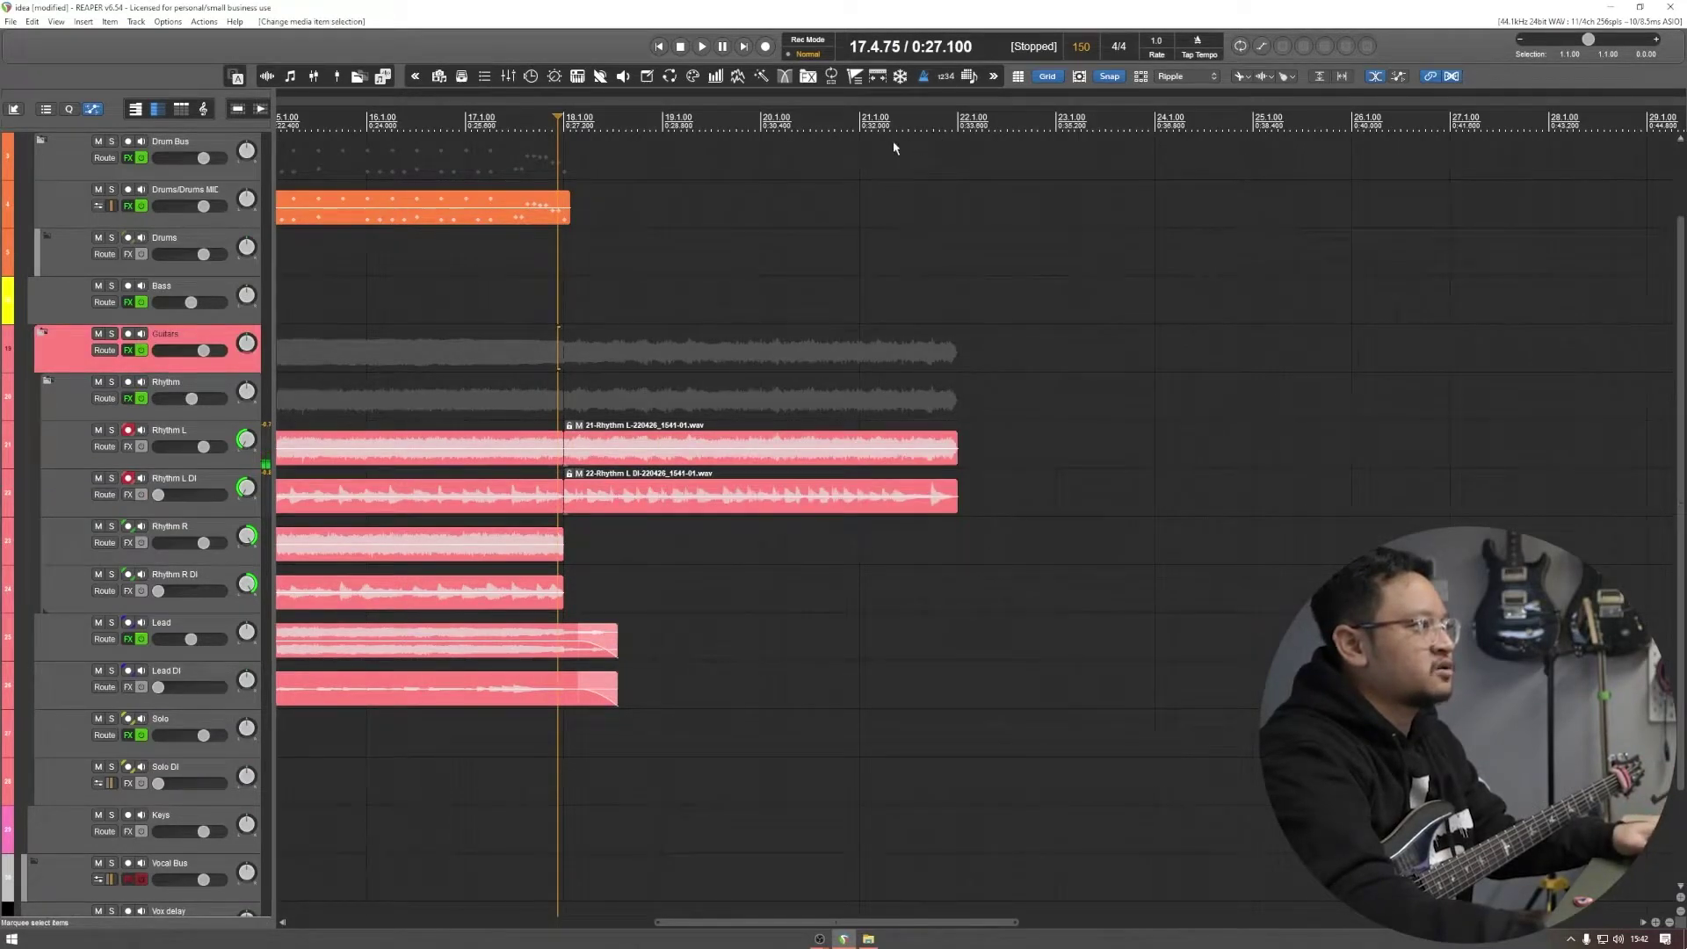
Step: Play back the re-recorded left rhythm riff from bar 18
{"action": "left_click", "coordinate": [561, 124]}
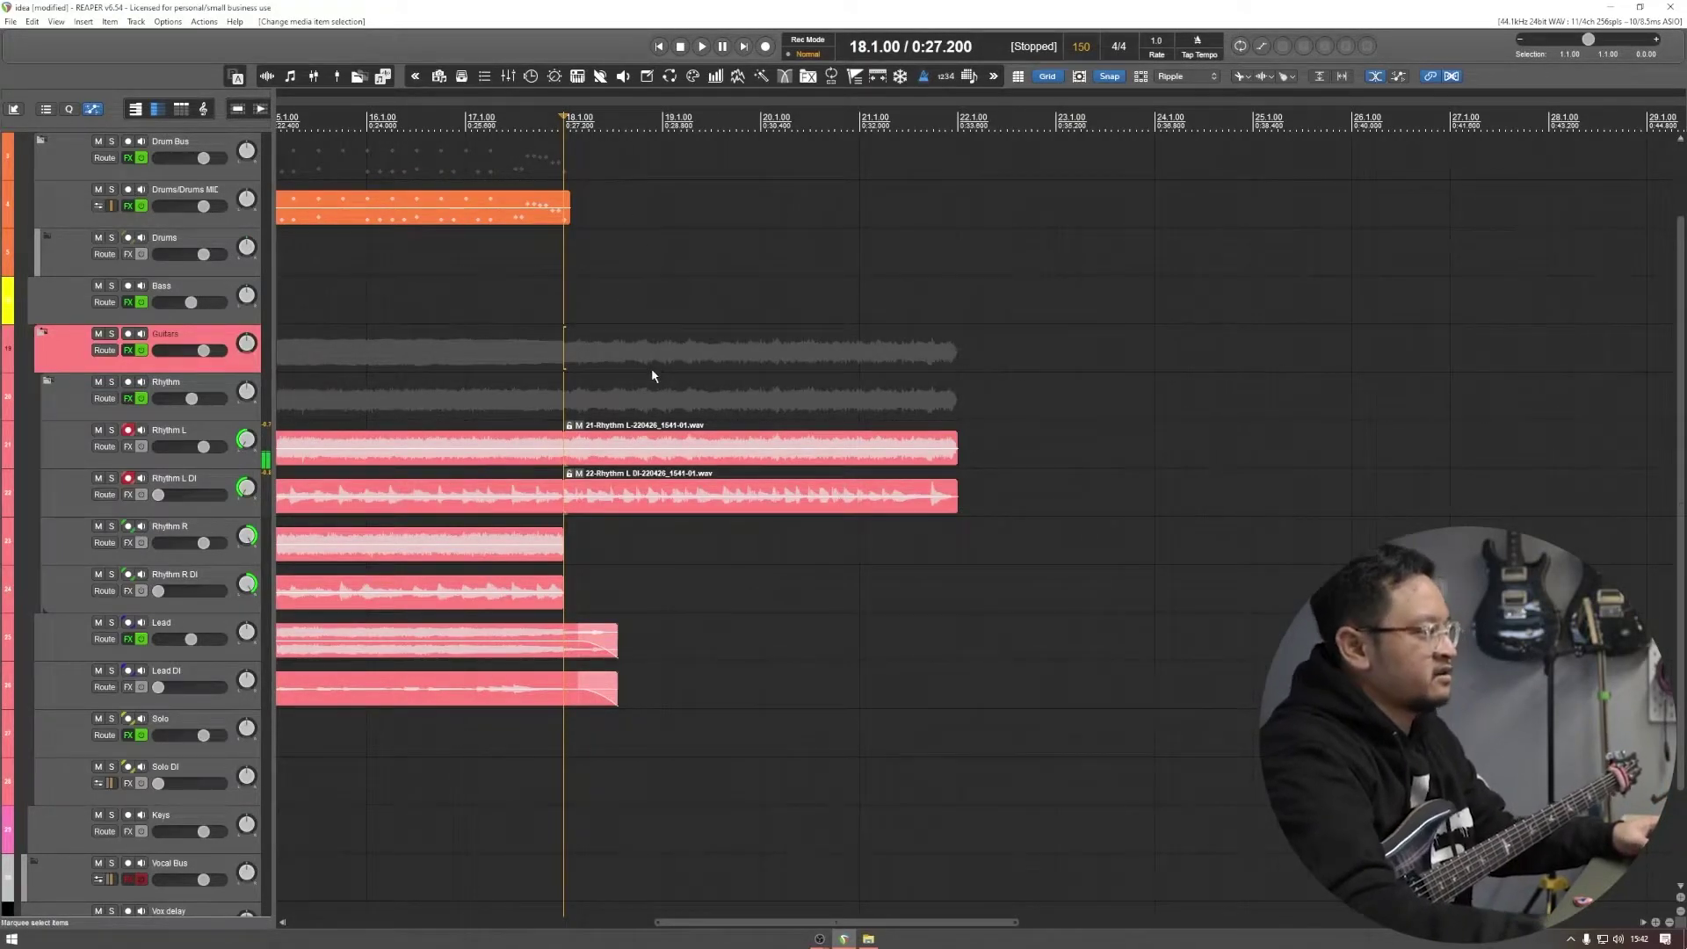
{"action": "key", "text": "space"}
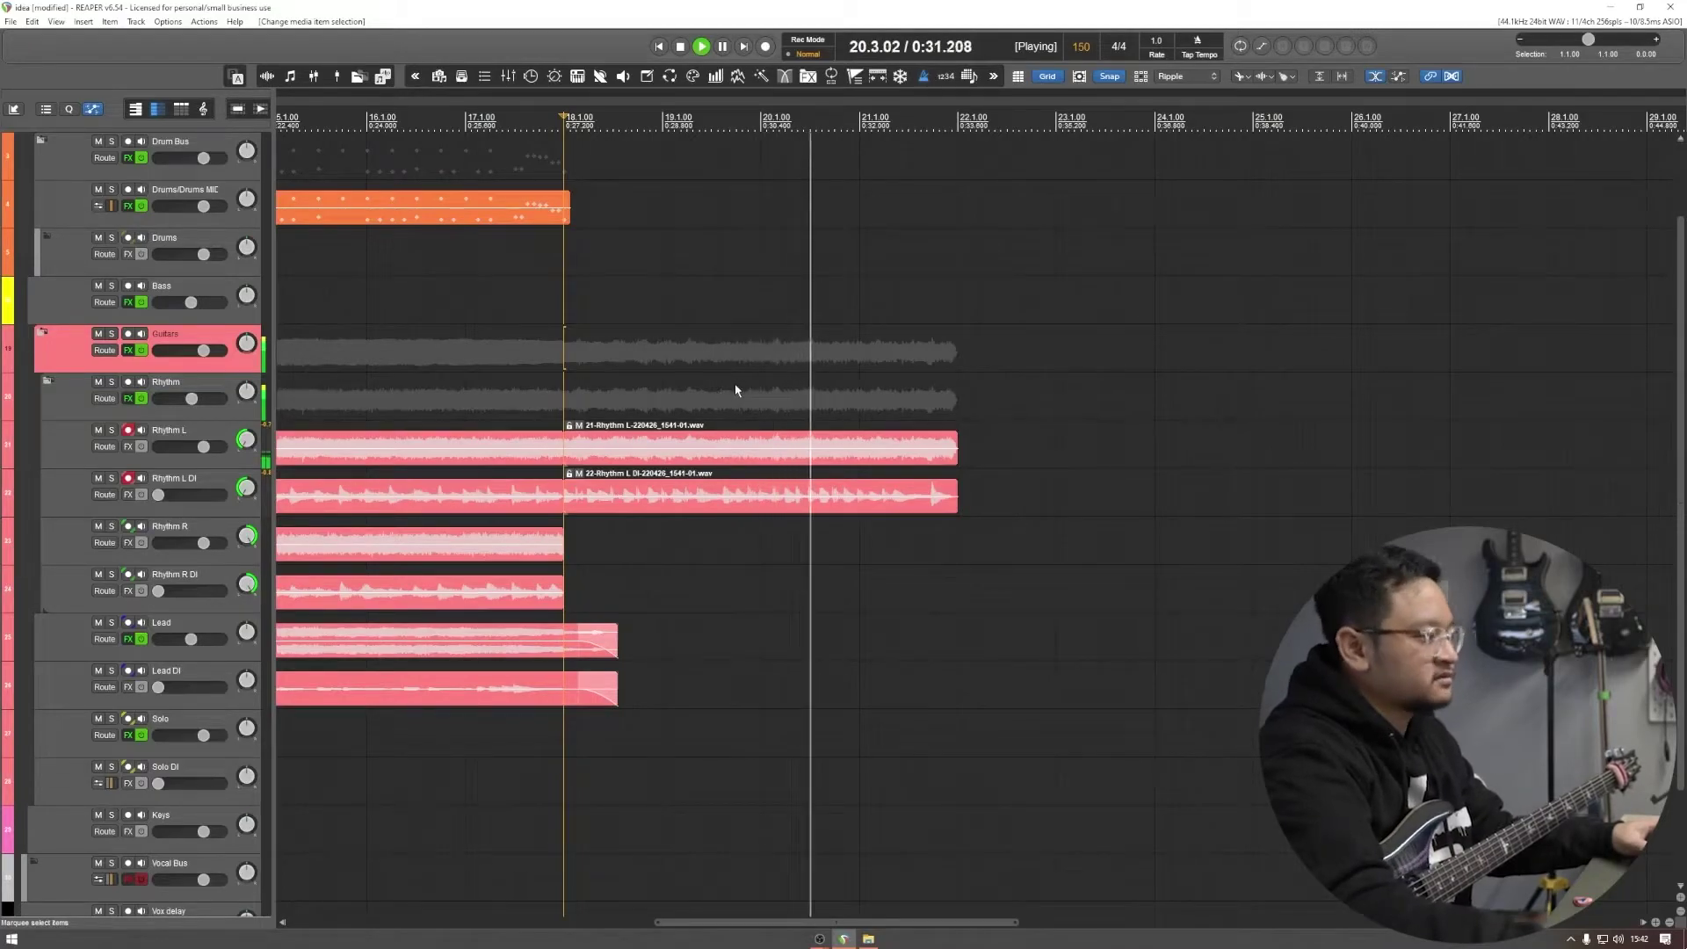
{"action": "key", "text": "space"}
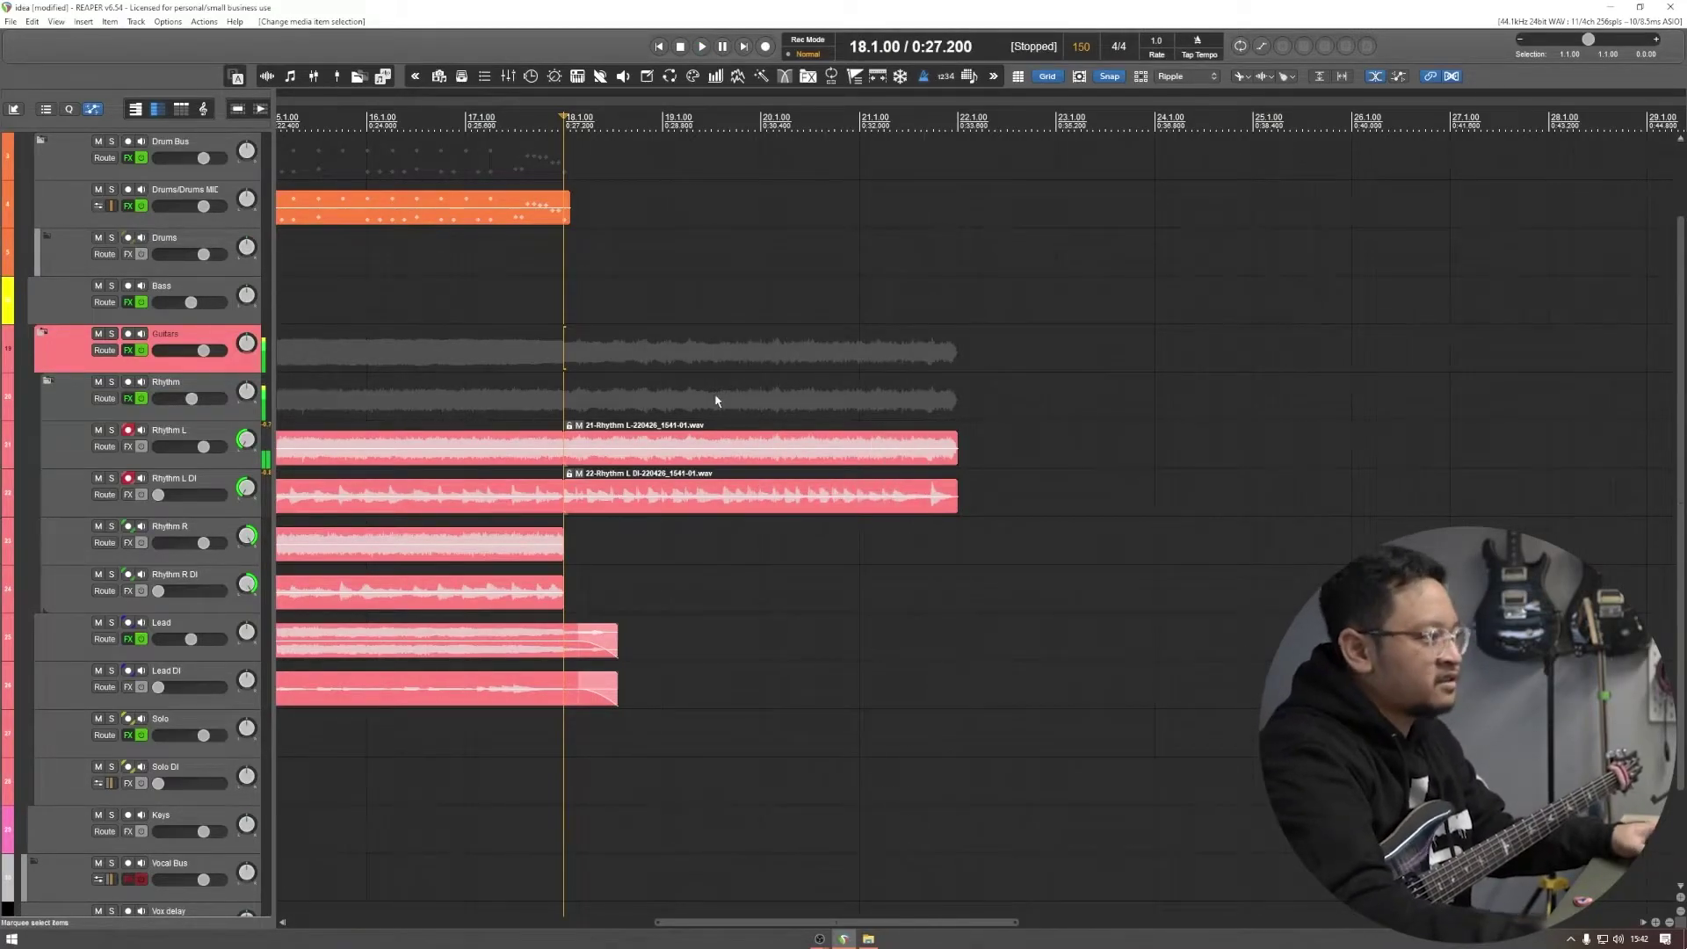
Step: Program a drum MIDI item from bar 18 to 22 with quarter-note snares, three-note sixteenth kick bursts, China hits and paired crashes on bars 18 and 20
{"action": "key", "text": "ctrl+alt+e"}
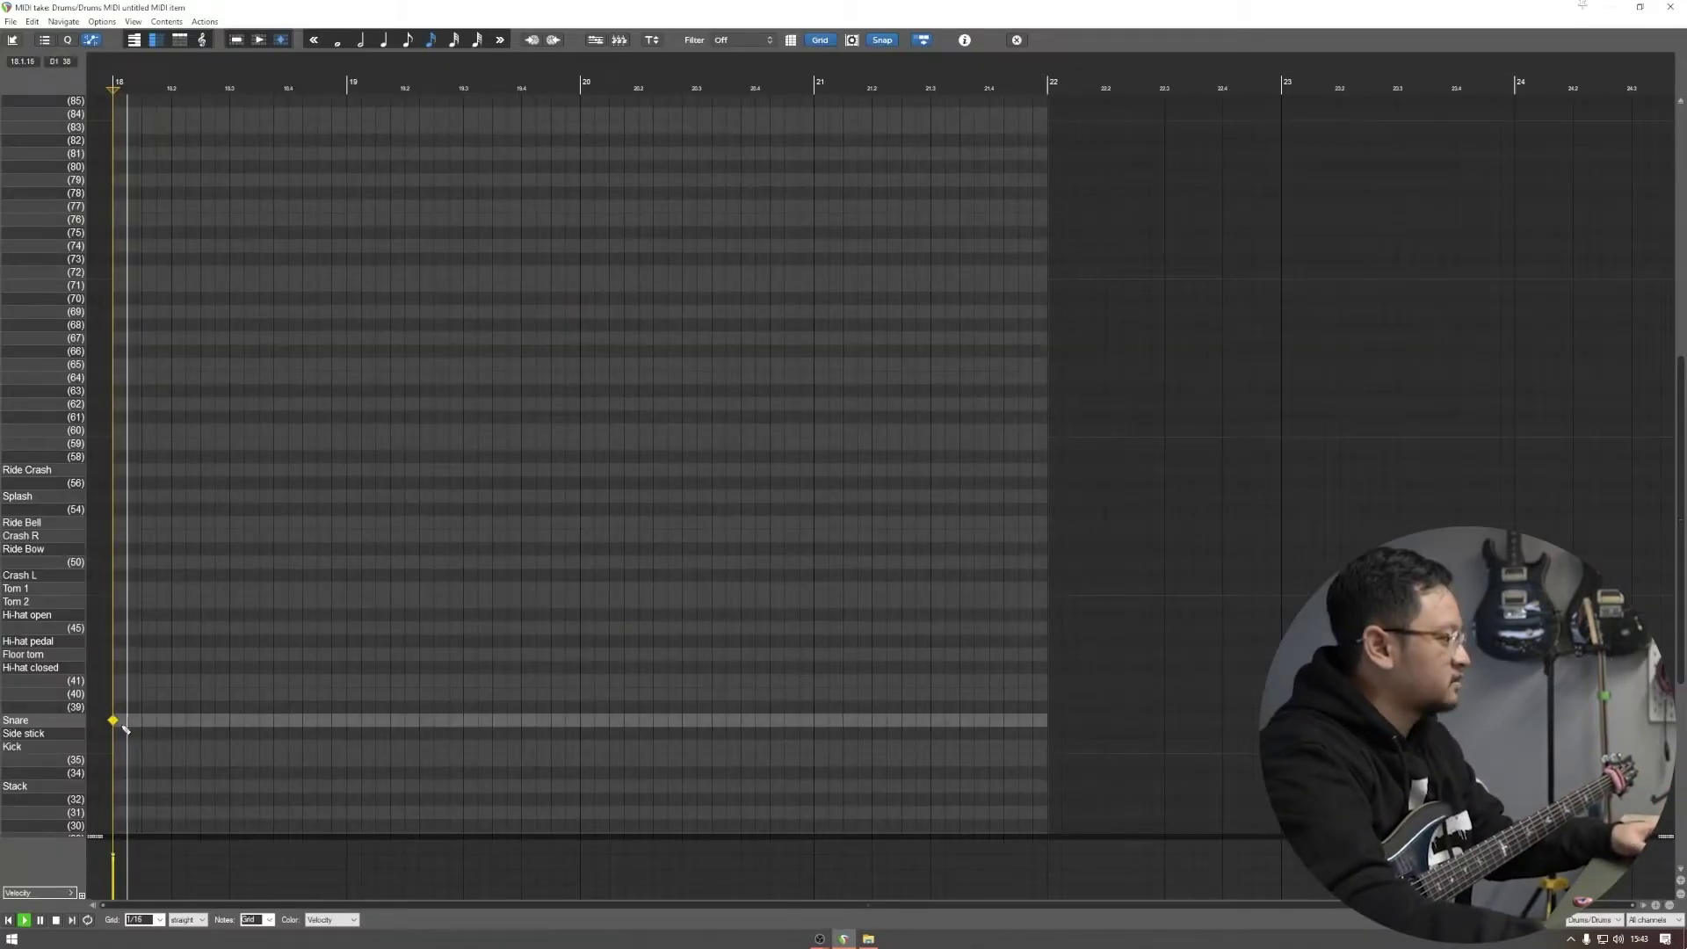
{"action": "left_click", "coordinate": [128, 746]}
{"action": "left_click", "coordinate": [143, 745]}
{"action": "left_click", "coordinate": [157, 746]}
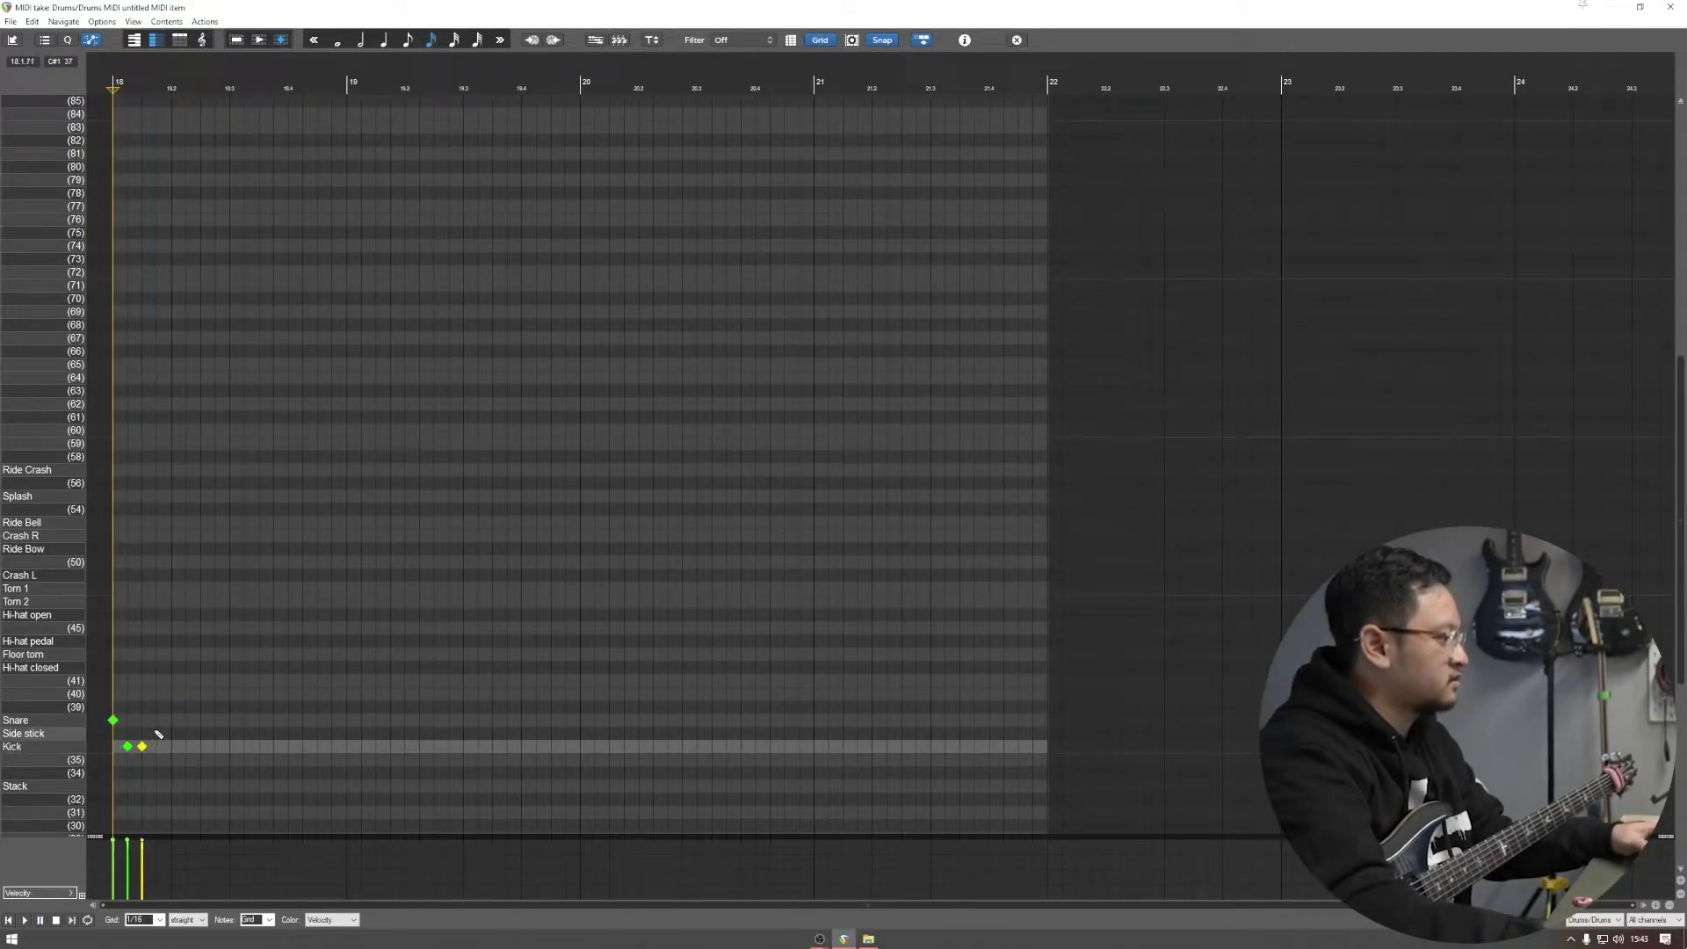
{"action": "key", "text": "space"}
{"action": "key", "text": "space"}
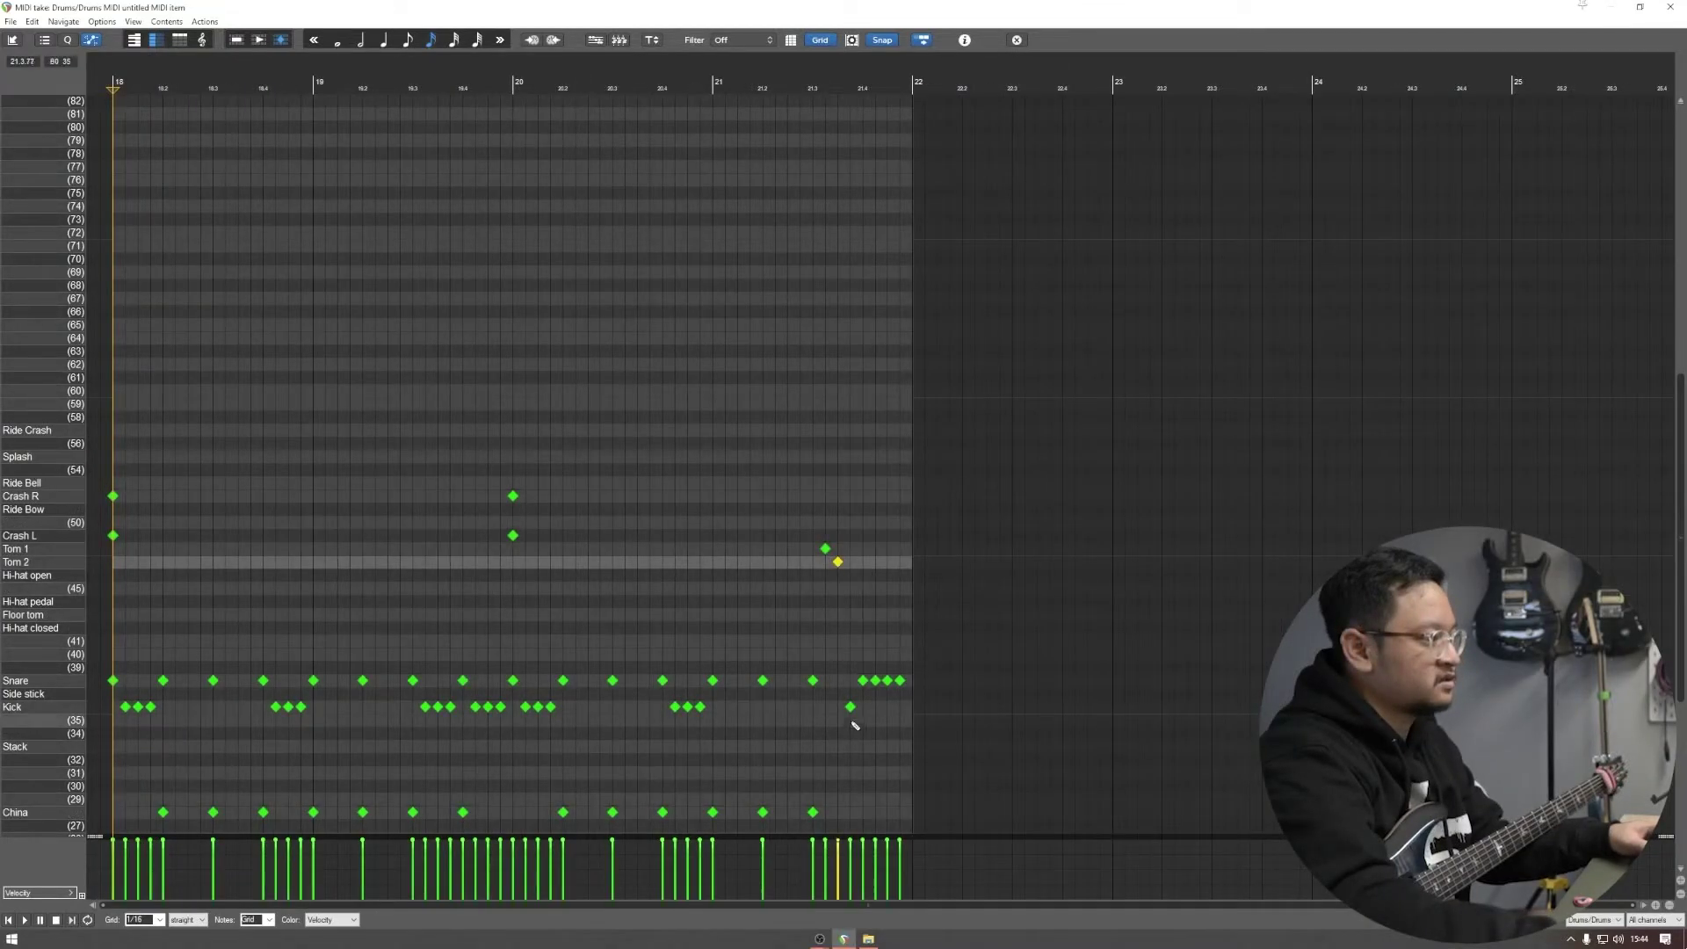
Step: Move the kick after Tom 2 in the bar 21 fill to Floor tom, delete the China hit on beat 3, and review the beat
{"action": "left_click_drag", "start_coordinate": [849, 708], "coordinate": [852, 623]}
{"action": "key", "text": "space"}
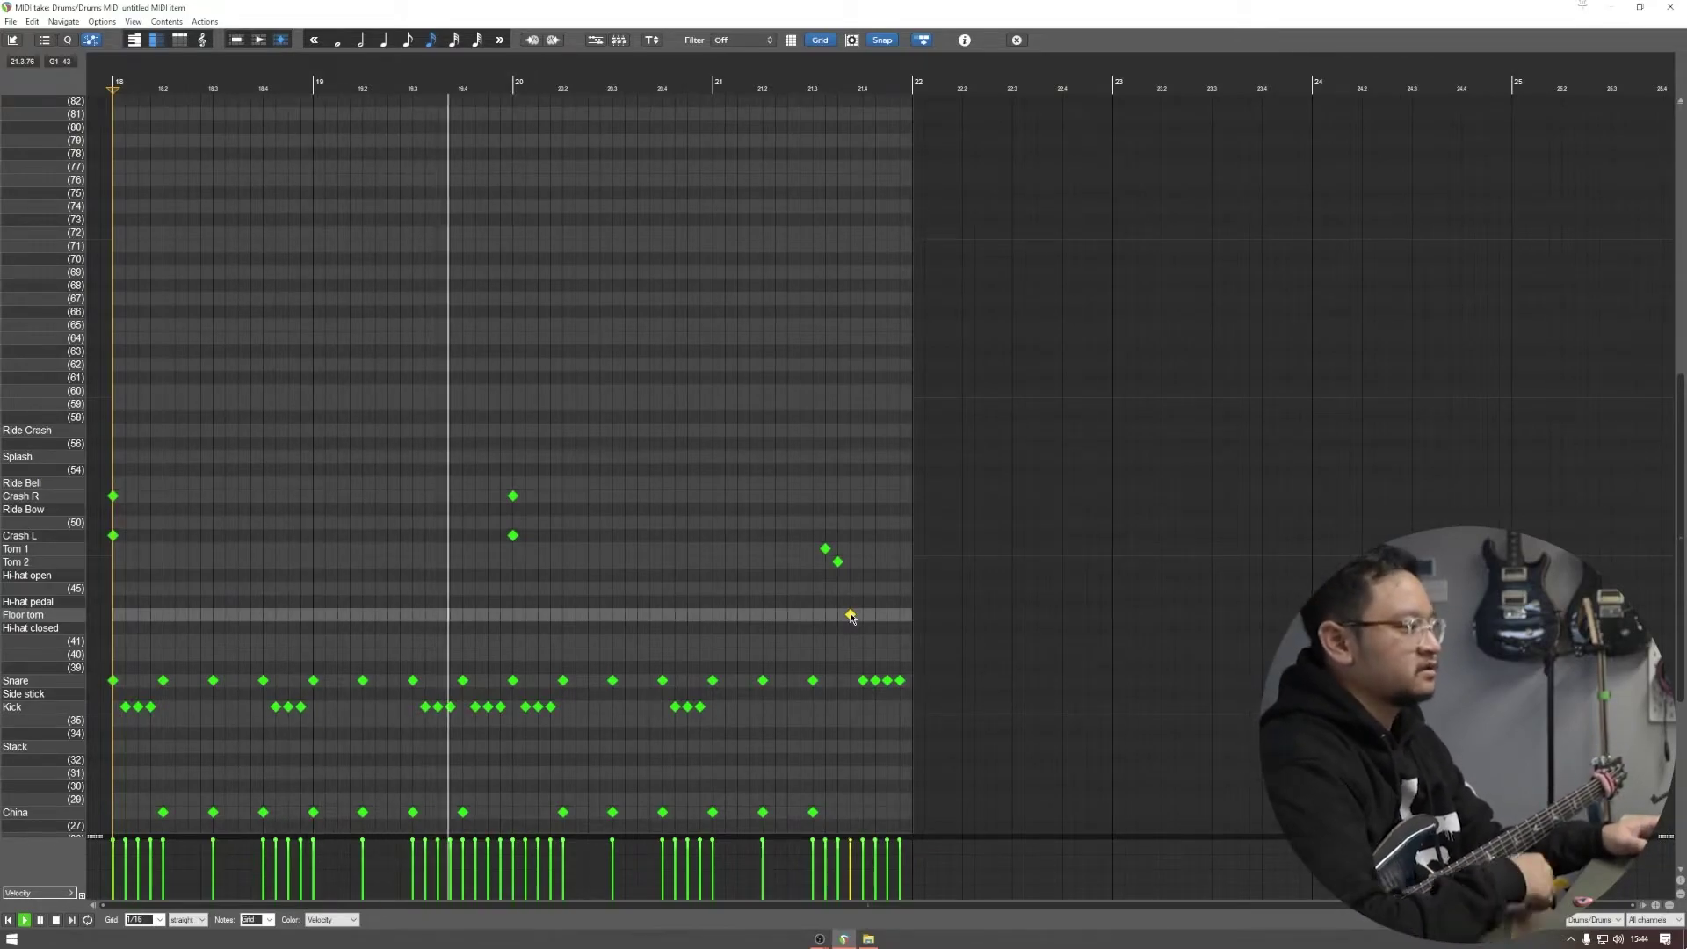
{"action": "left_click", "coordinate": [811, 815]}
{"action": "key", "text": "Delete"}
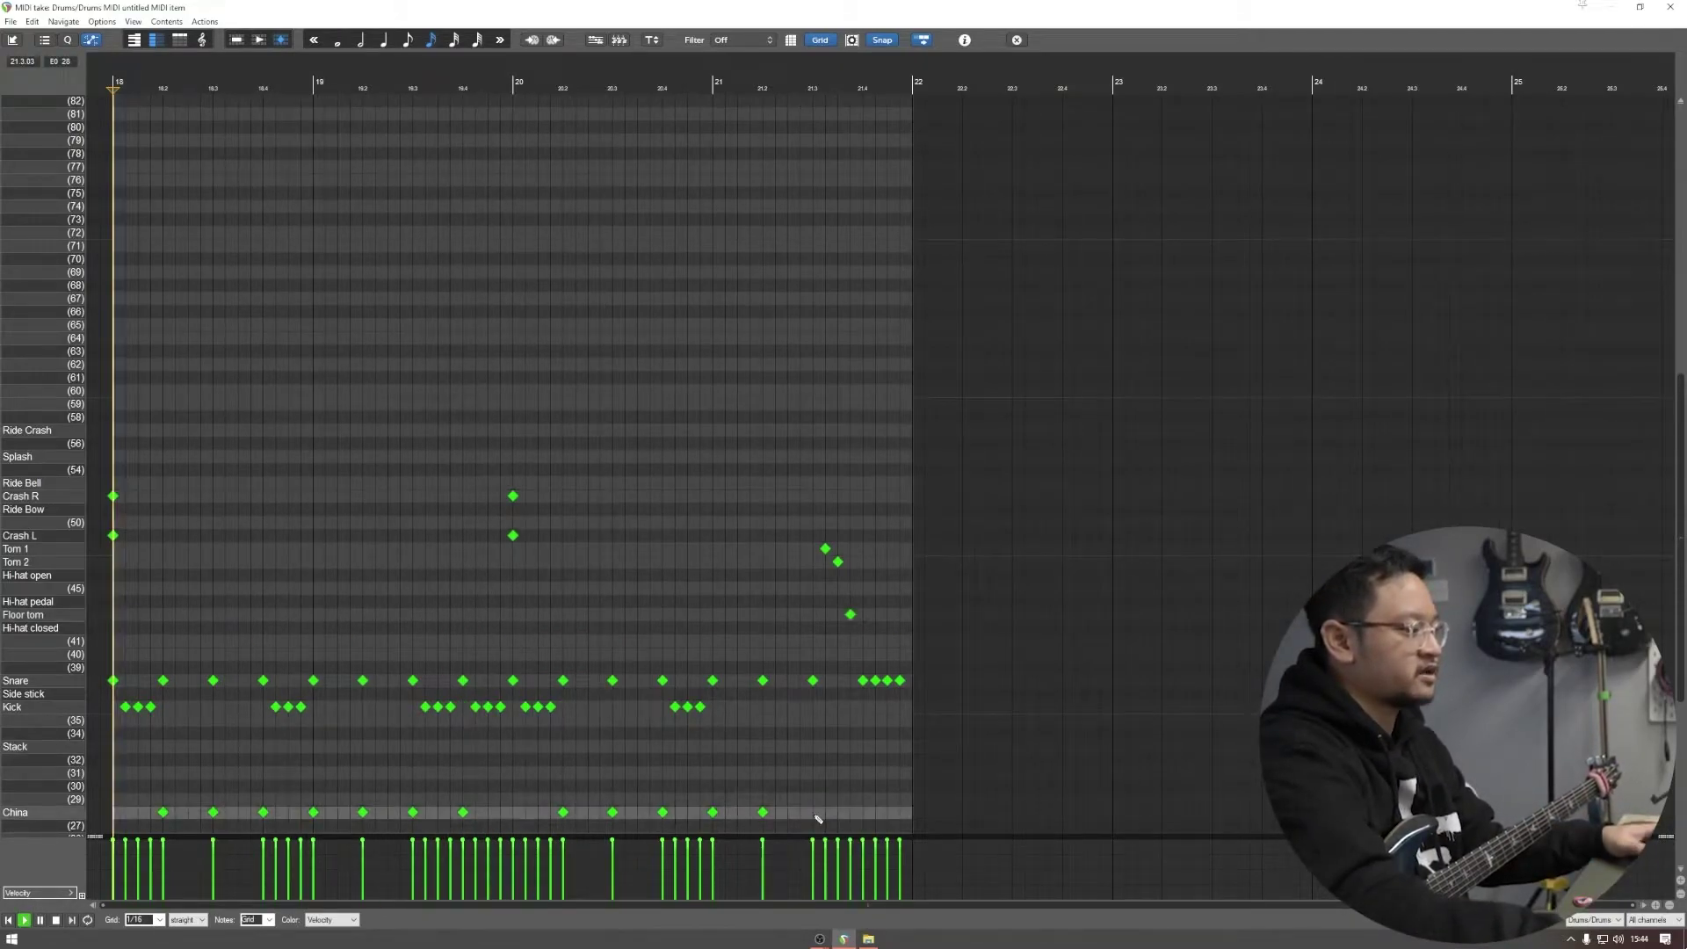
{"action": "key", "text": "space"}
{"action": "key", "text": "space"}
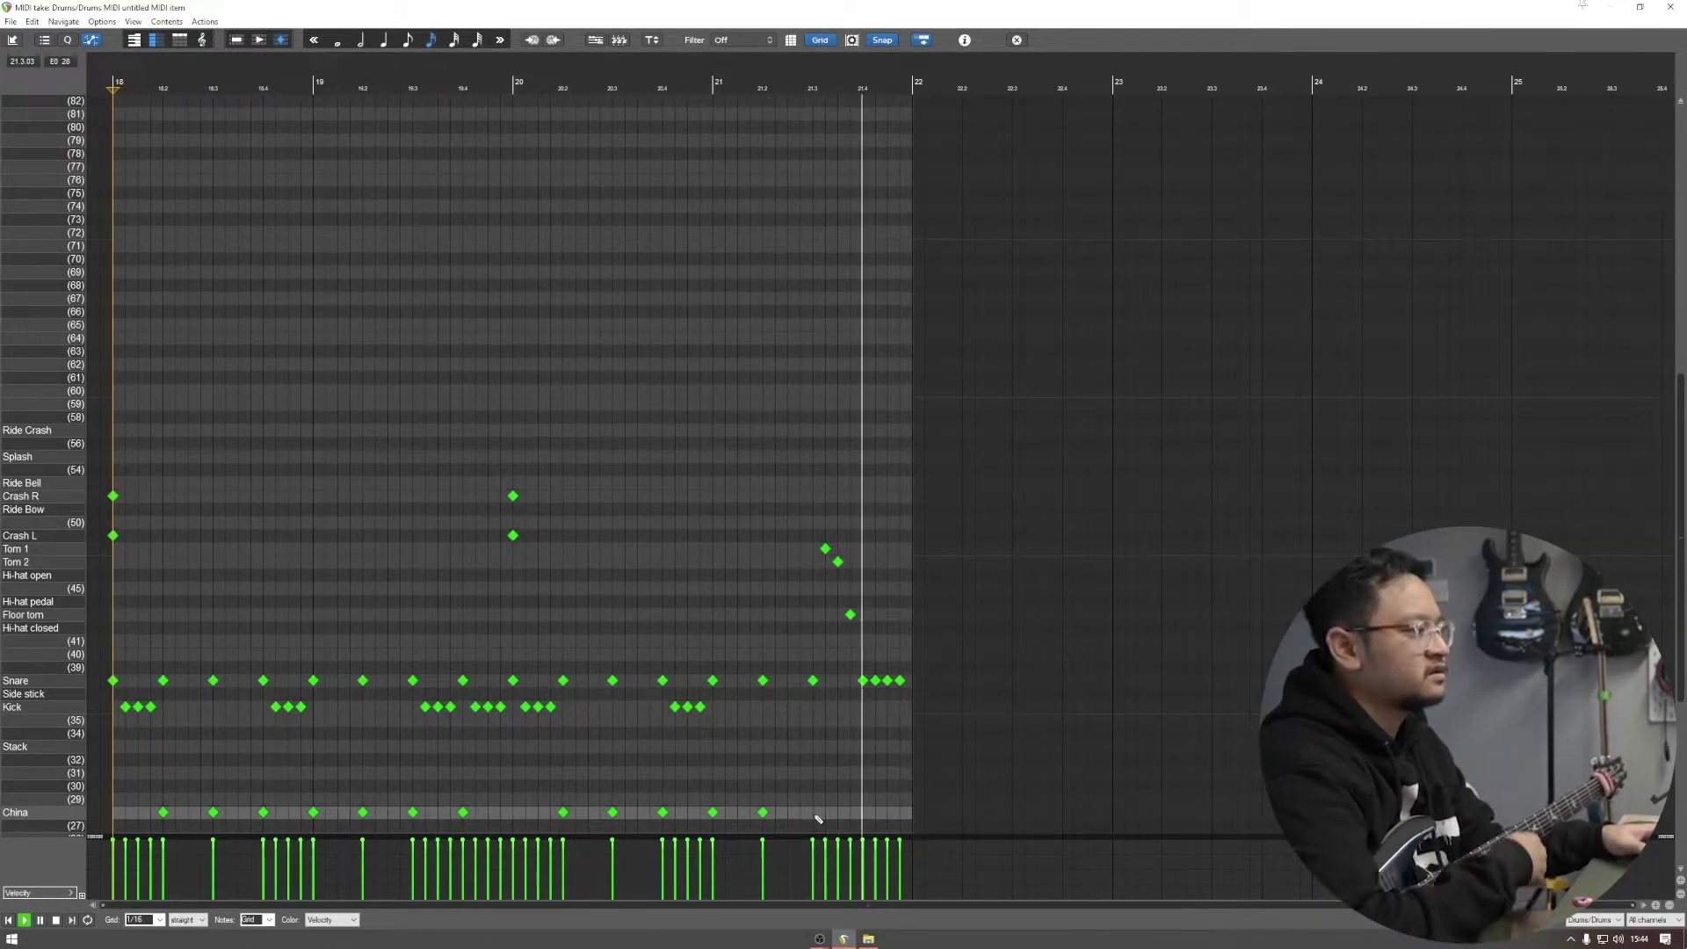
{"action": "key", "text": "space"}
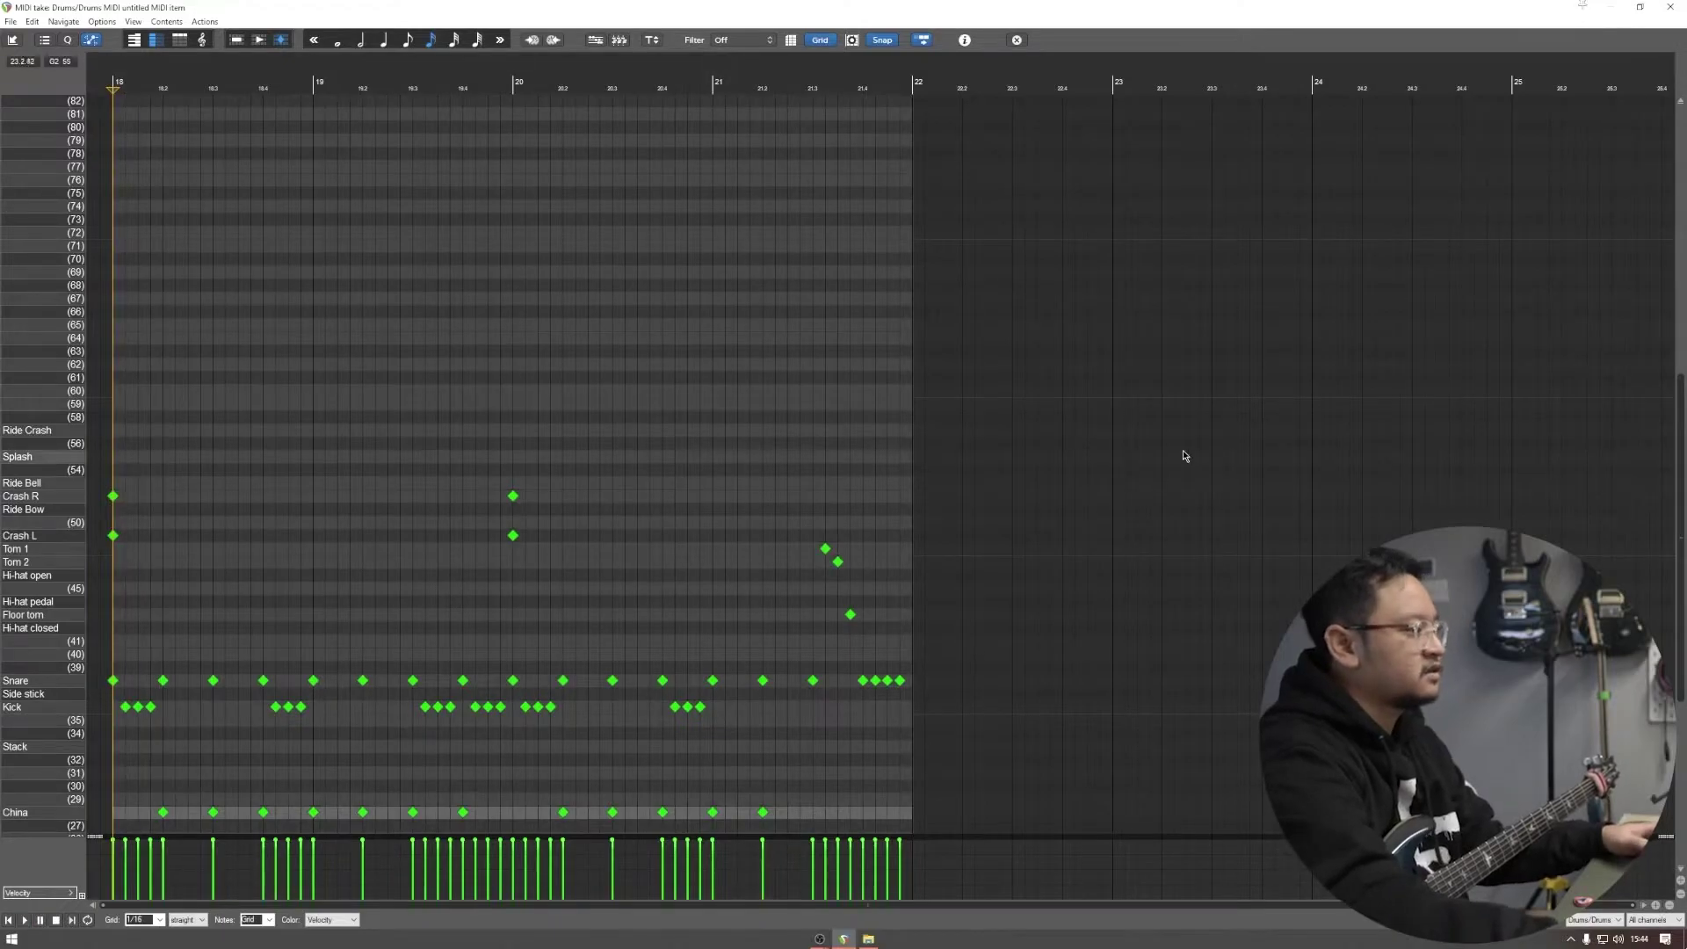
{"action": "left_click", "coordinate": [1672, 11]}
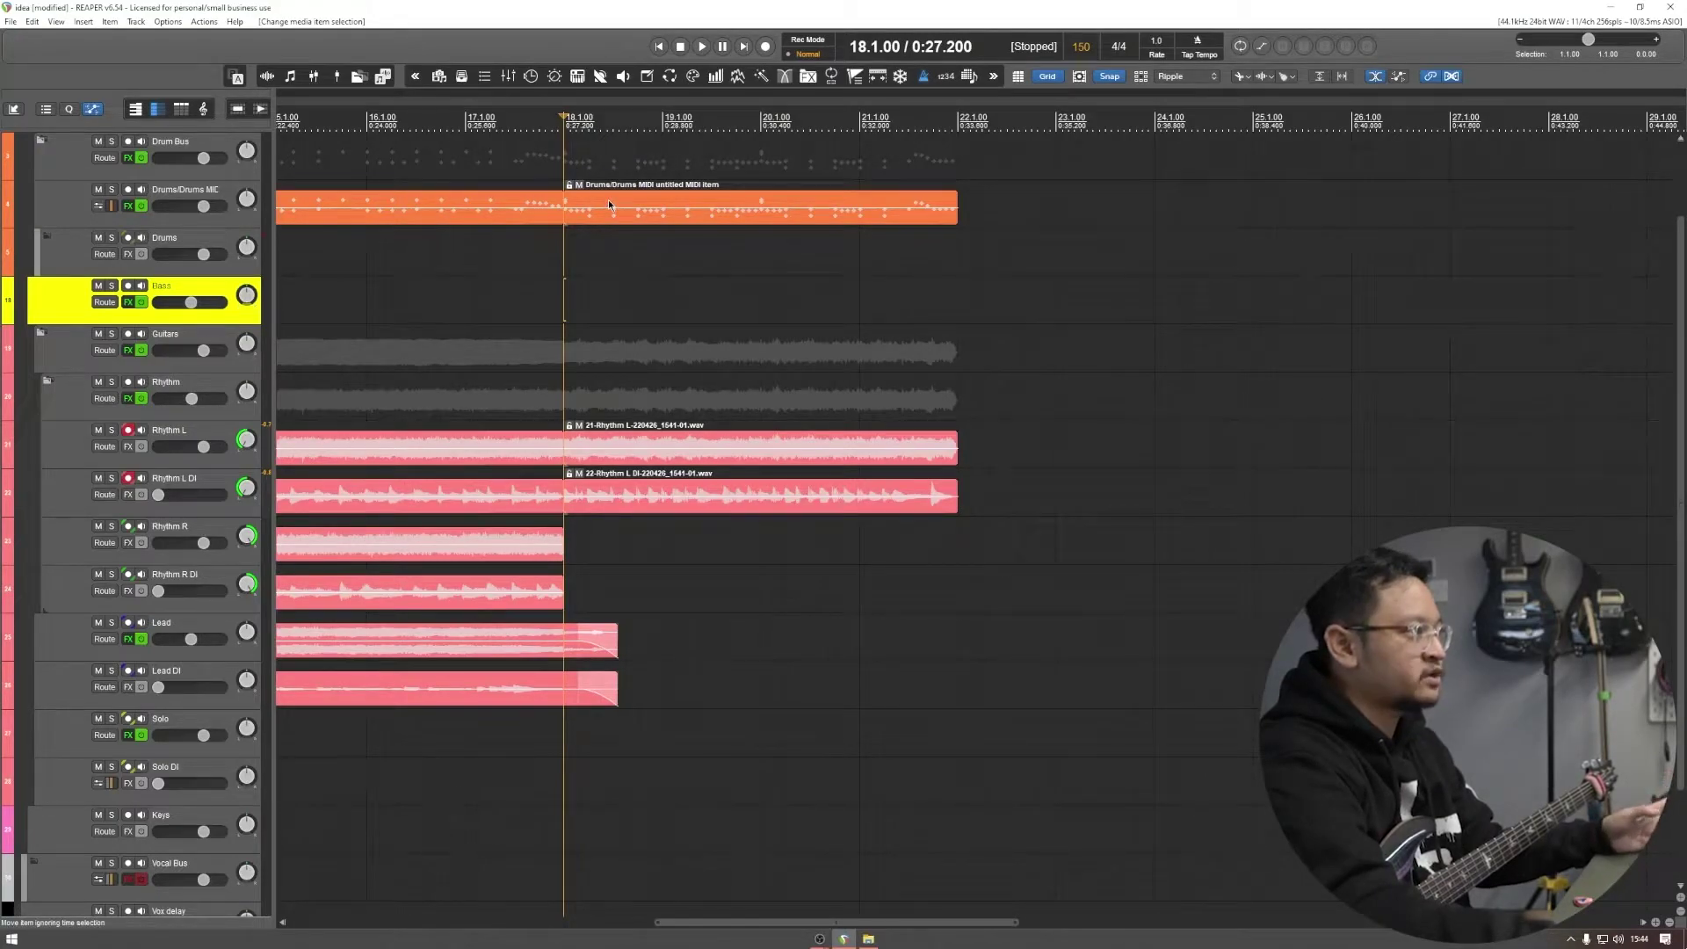
Step: Move the new drum item from bar 18 to bar 22, repeat it directly after, and place the edit cursor at bar 22
{"action": "key", "text": "s"}
{"action": "left_click_drag", "start_coordinate": [608, 199], "coordinate": [1017, 208]}
{"action": "left_click", "coordinate": [952, 119]}
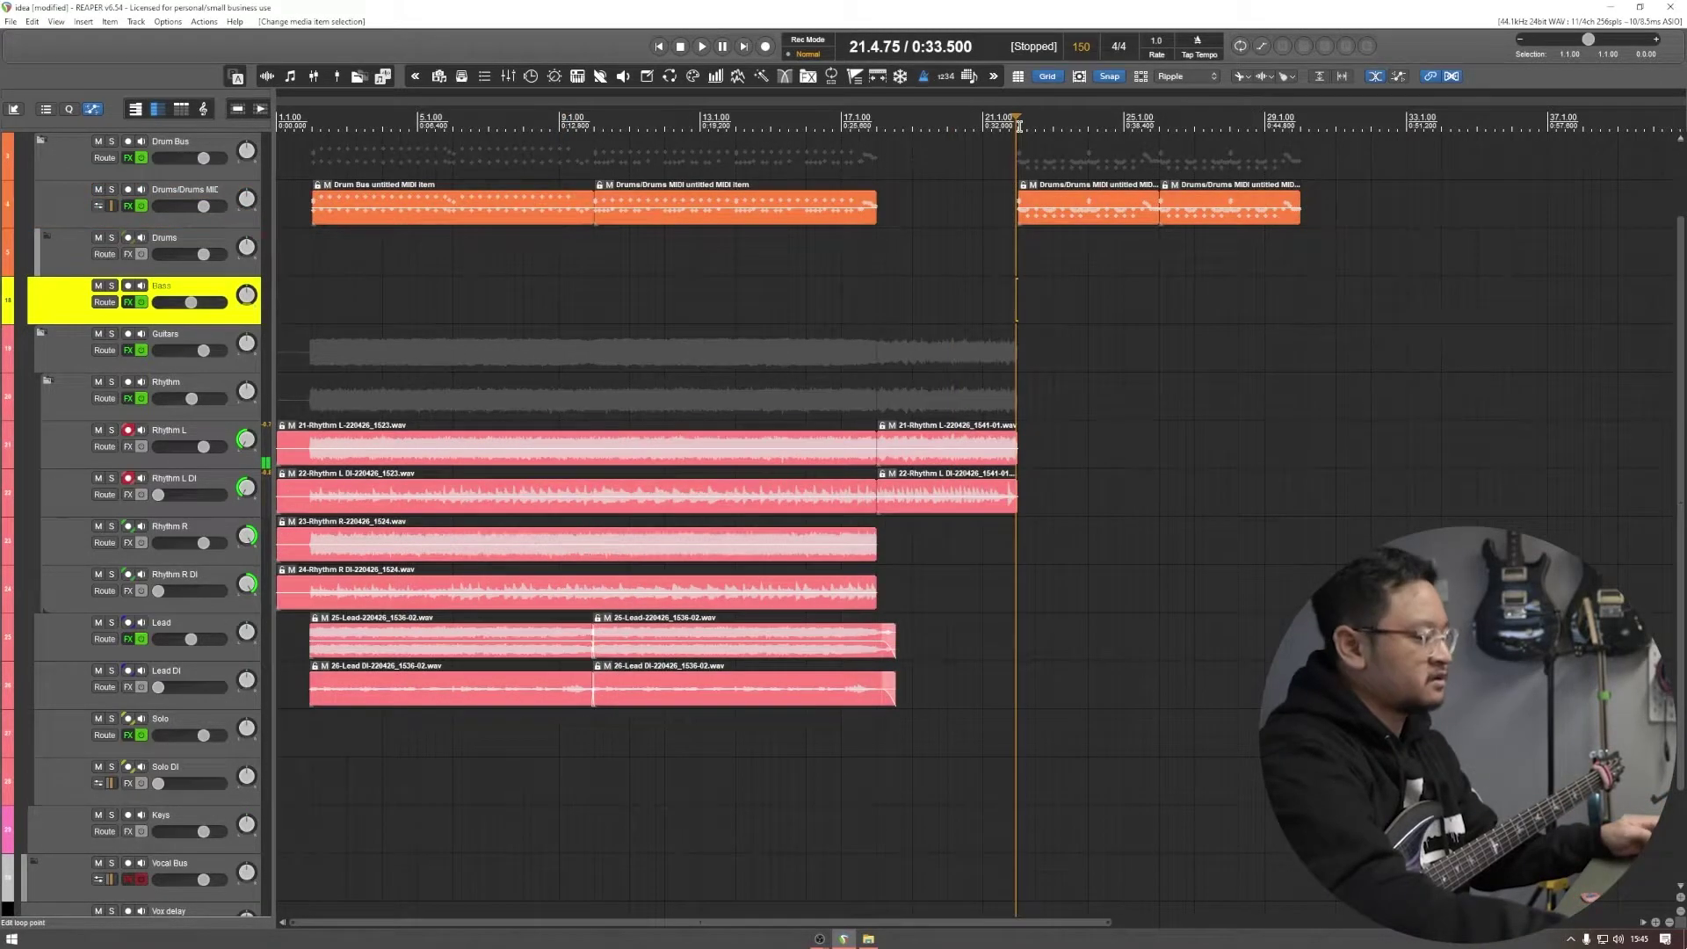
{"action": "left_click", "coordinate": [1018, 126]}
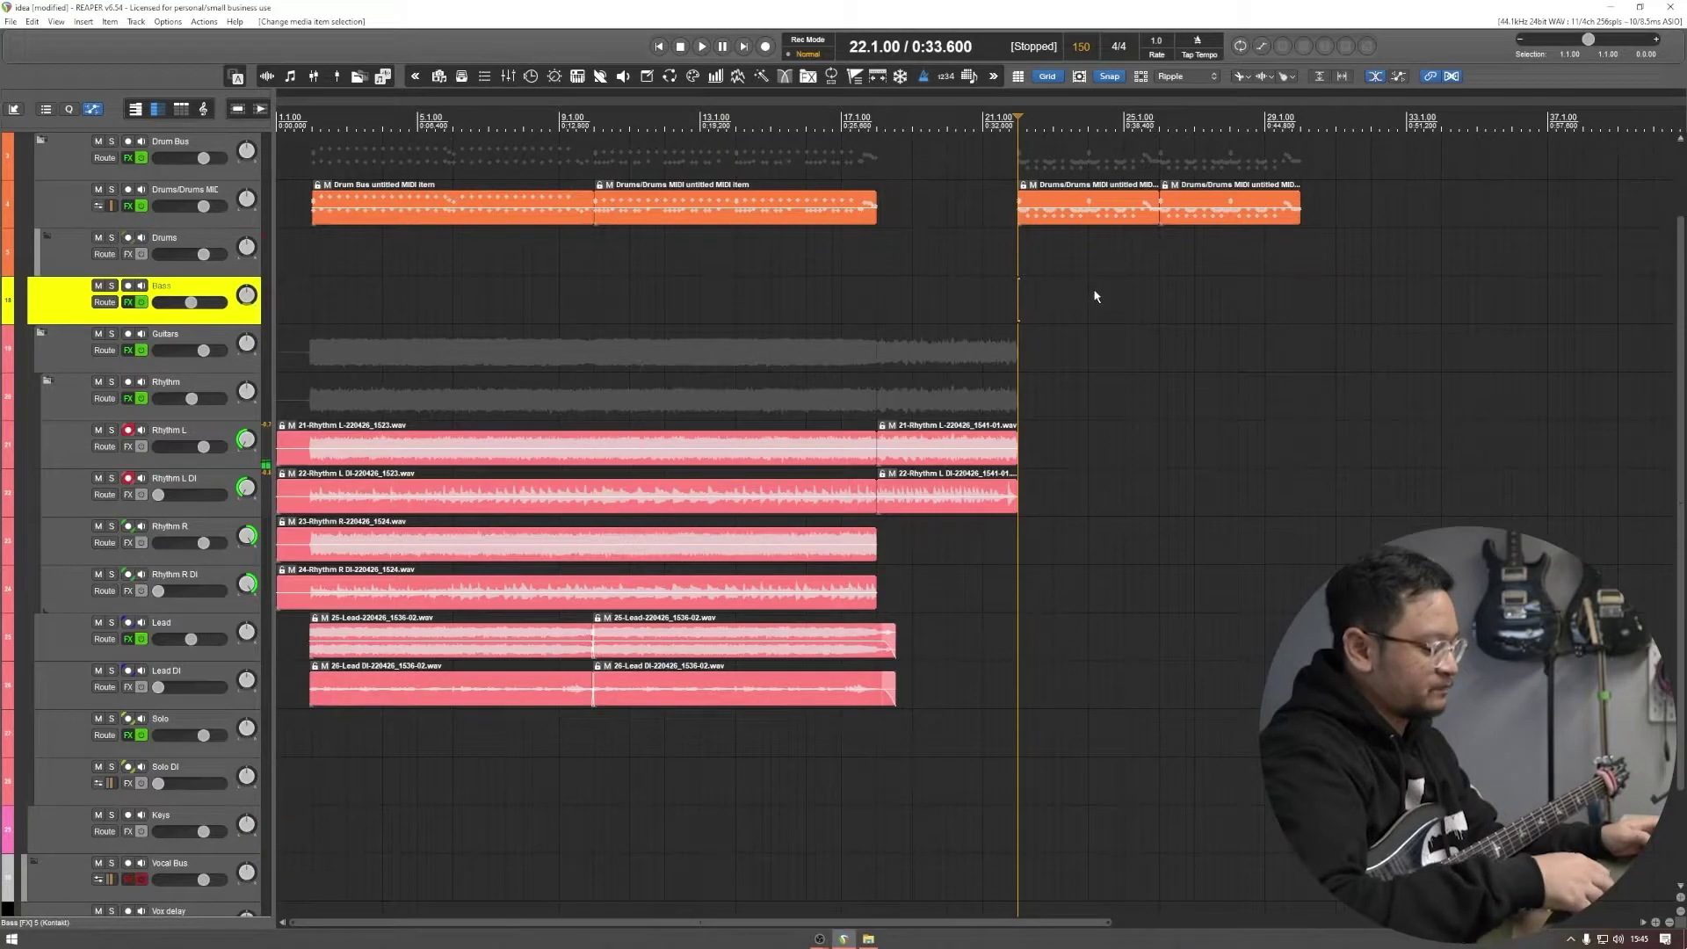
Step: Record a new riff on the Rhythm L and Rhythm L DI tracks from bar 22 and play it back
{"action": "key", "text": "ctrl+r"}
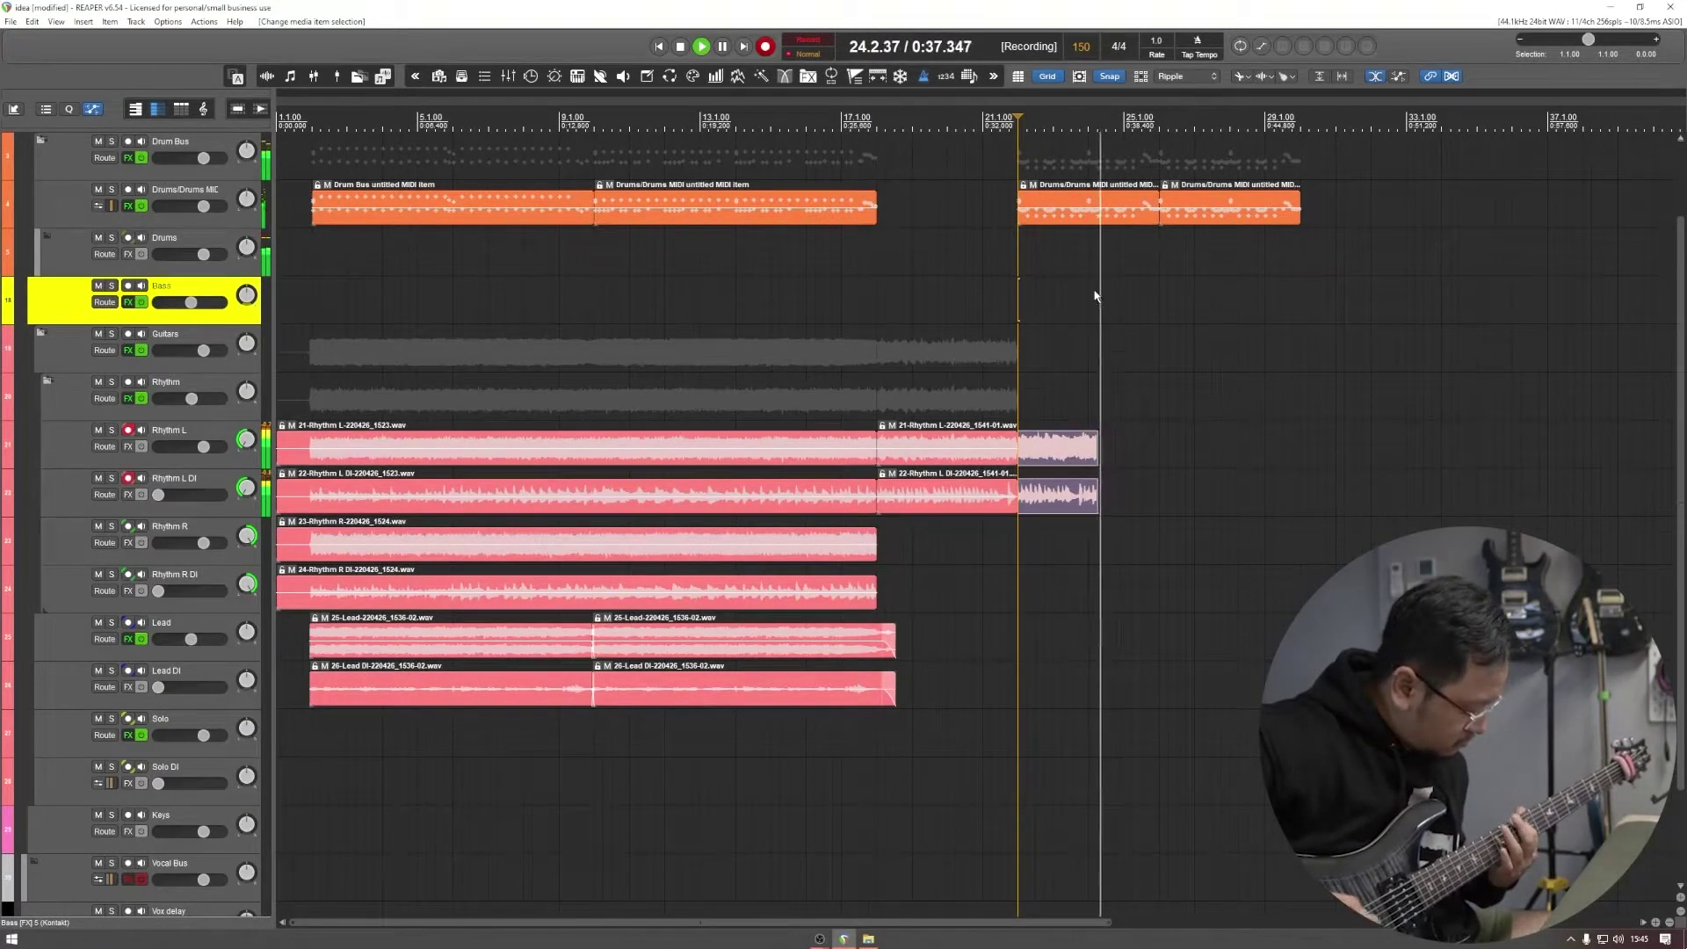
{"action": "key", "text": "space"}
{"action": "key", "text": "space"}
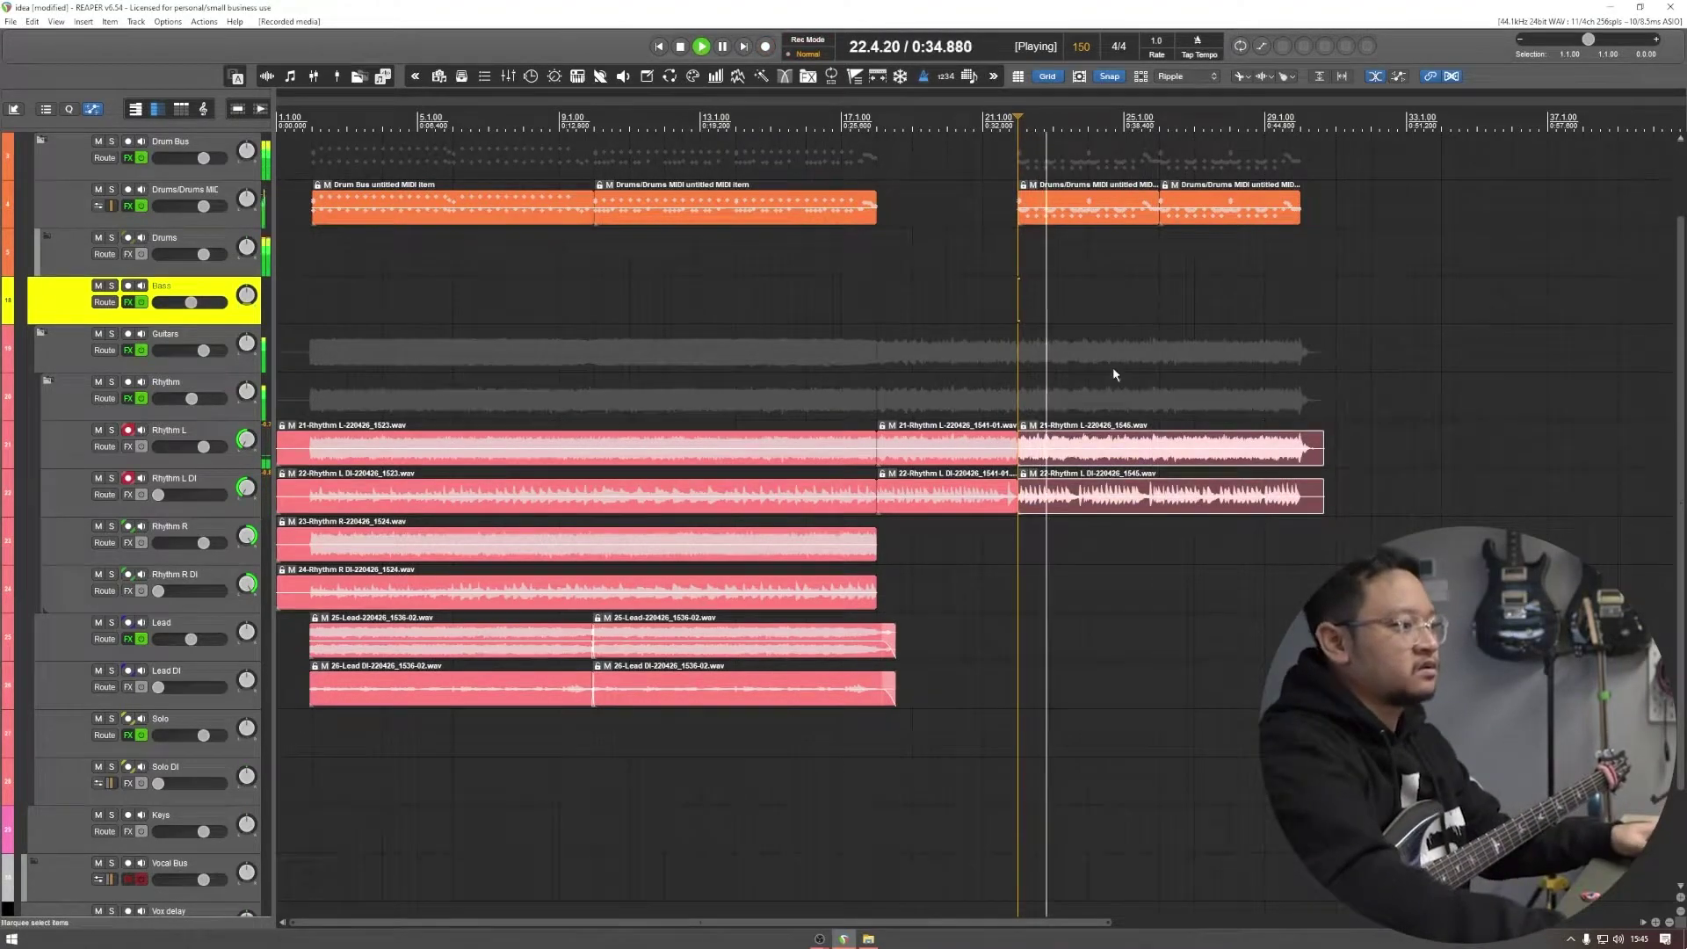
Step: In the first of the two drum items at bar 22, delete the tom and snare fill after beat 3 of bar 25
{"action": "double_click", "coordinate": [1132, 198]}
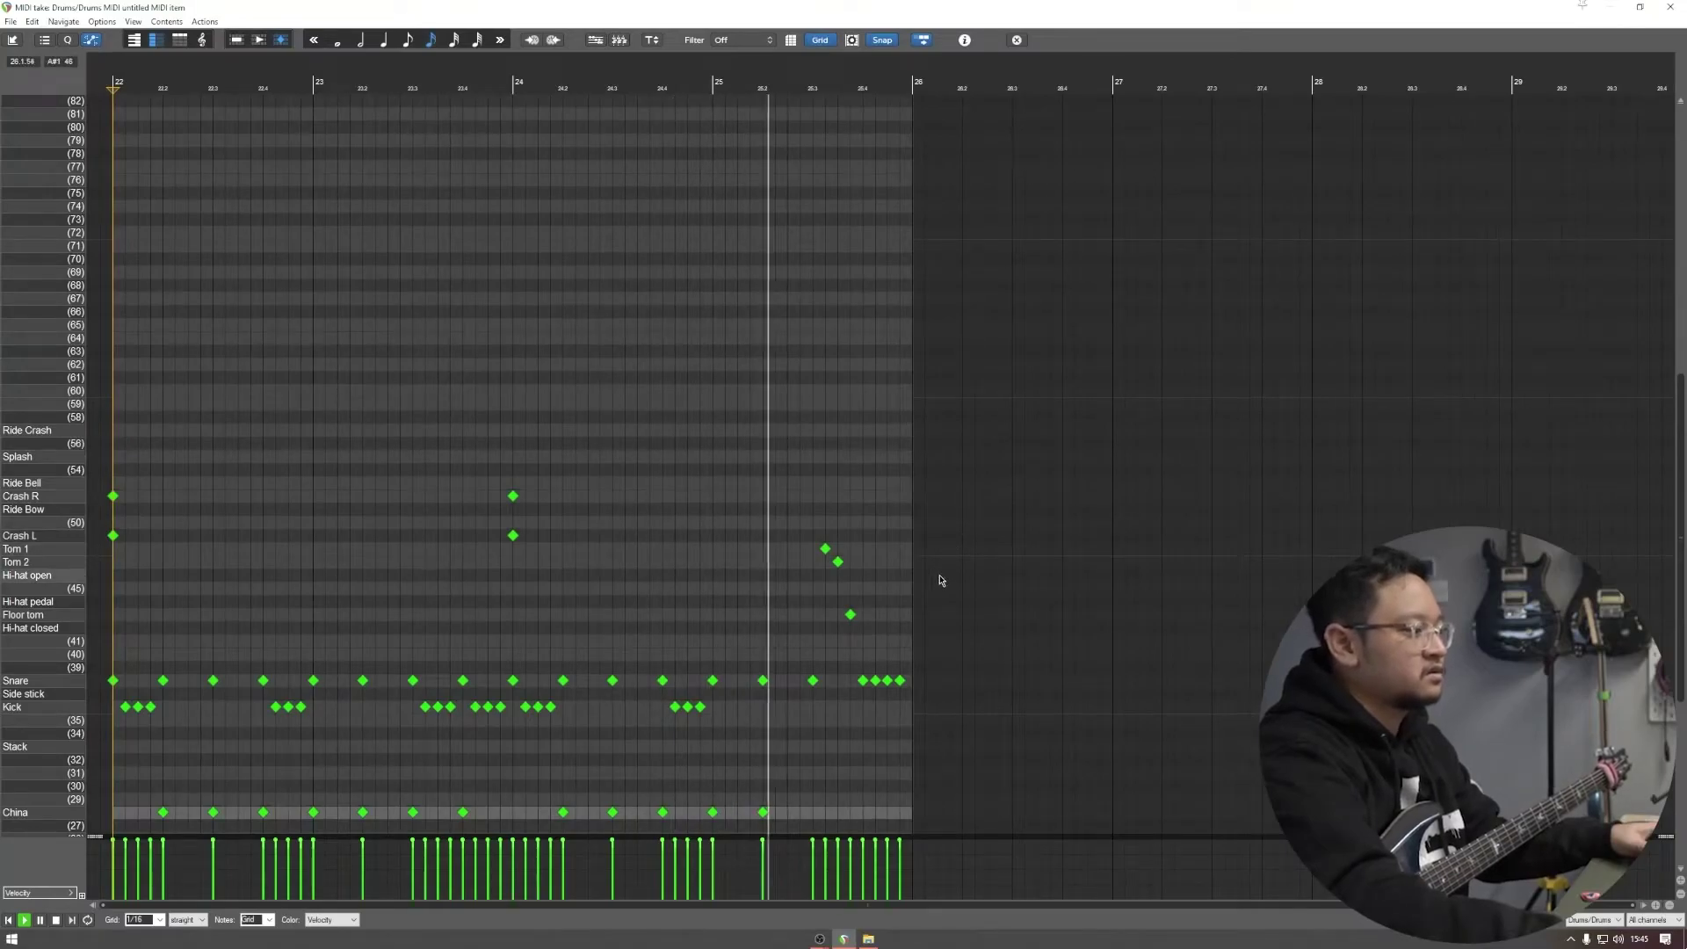
{"action": "key", "text": "space"}
{"action": "left_click_drag", "start_coordinate": [989, 499], "coordinate": [828, 745]}
{"action": "key", "text": "Delete"}
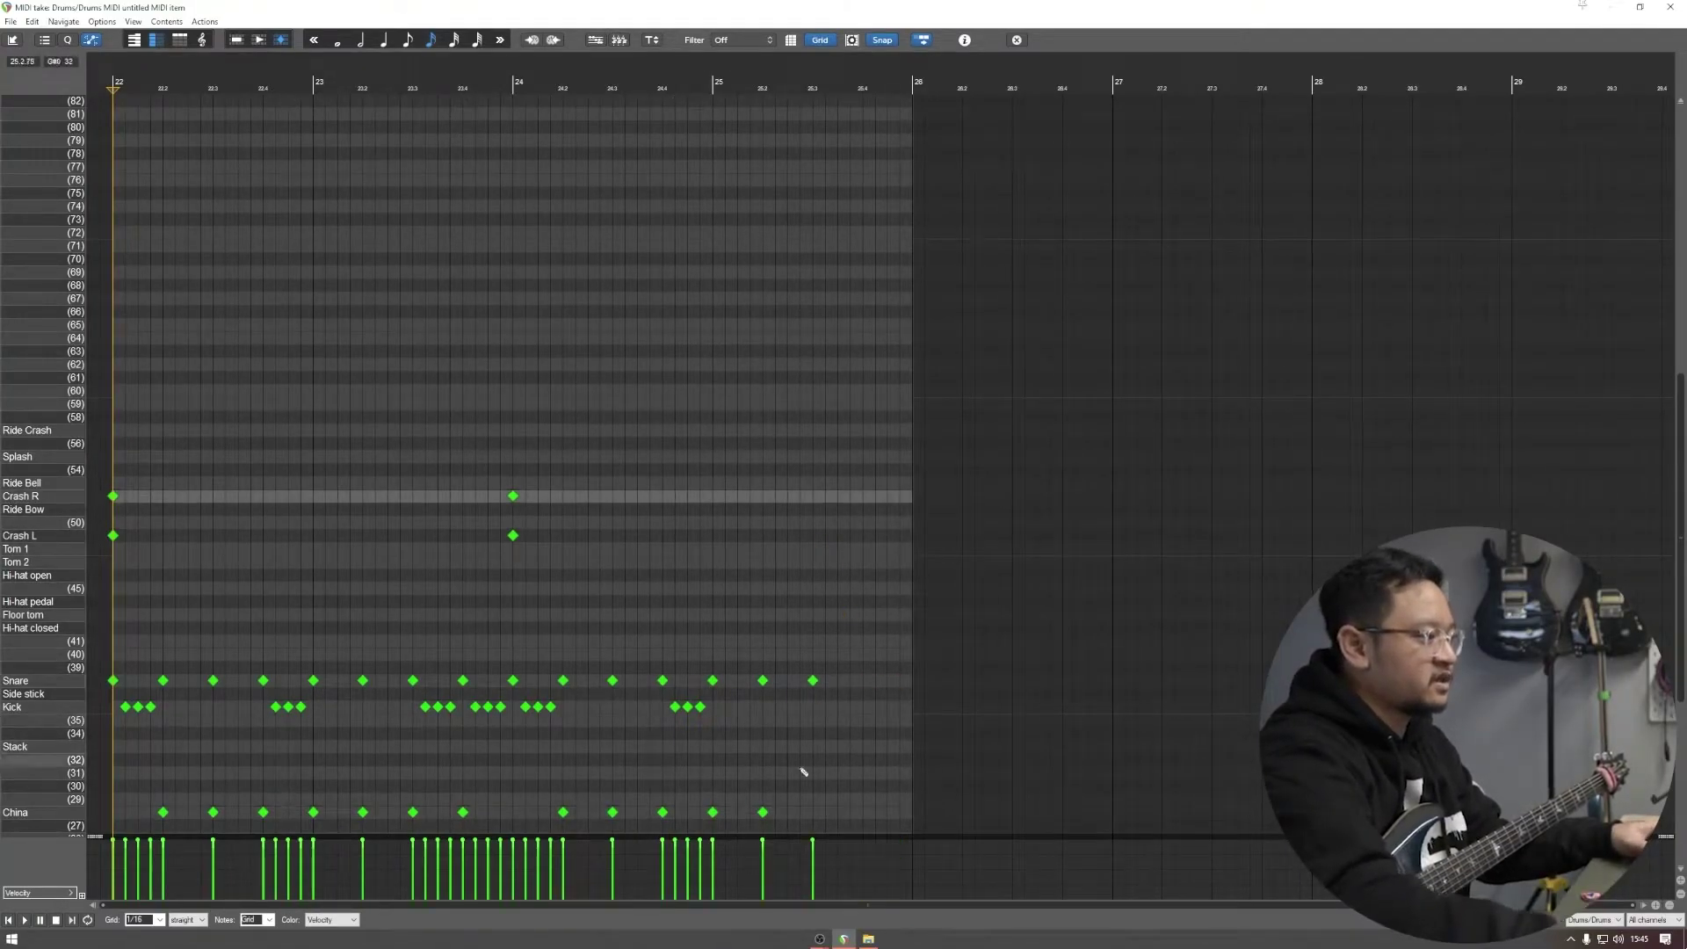
Step: Continue the beat through bar 25 with China hits on beats 3 and 4, a snare on beat 4 and three-note sixteenth kick bursts
{"action": "left_click", "coordinate": [812, 813]}
{"action": "left_click", "coordinate": [826, 707]}
{"action": "left_click", "coordinate": [838, 707]}
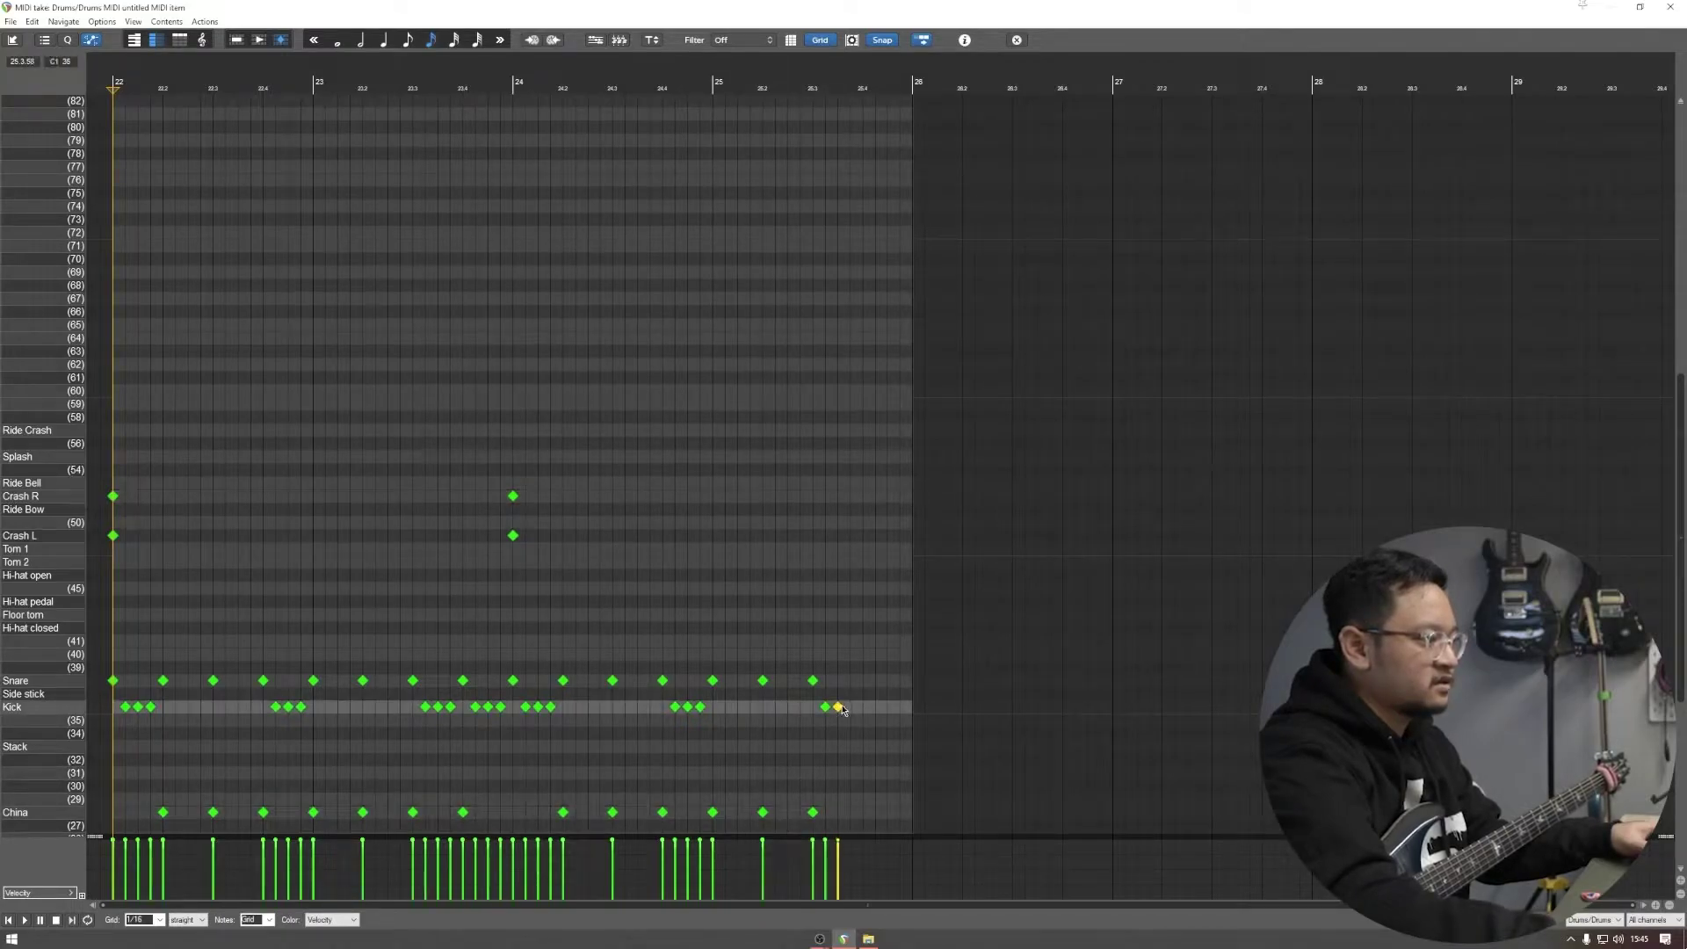
{"action": "left_click", "coordinate": [863, 681]}
{"action": "left_click", "coordinate": [875, 707]}
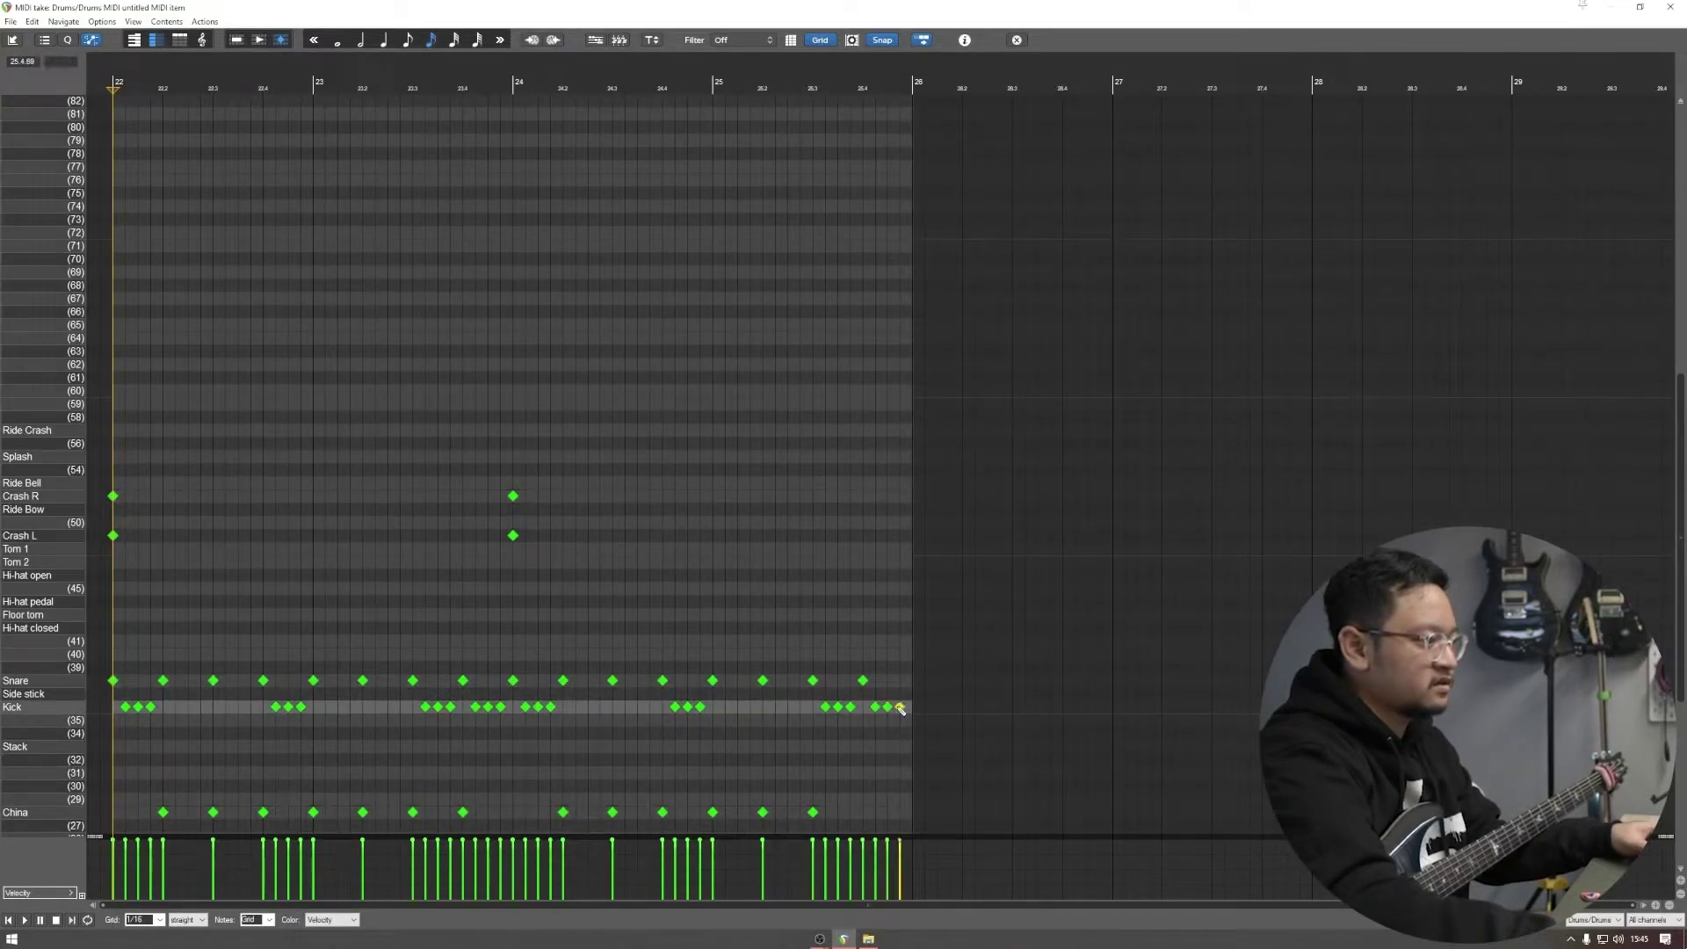
{"action": "left_click", "coordinate": [863, 812]}
{"action": "key", "text": "space"}
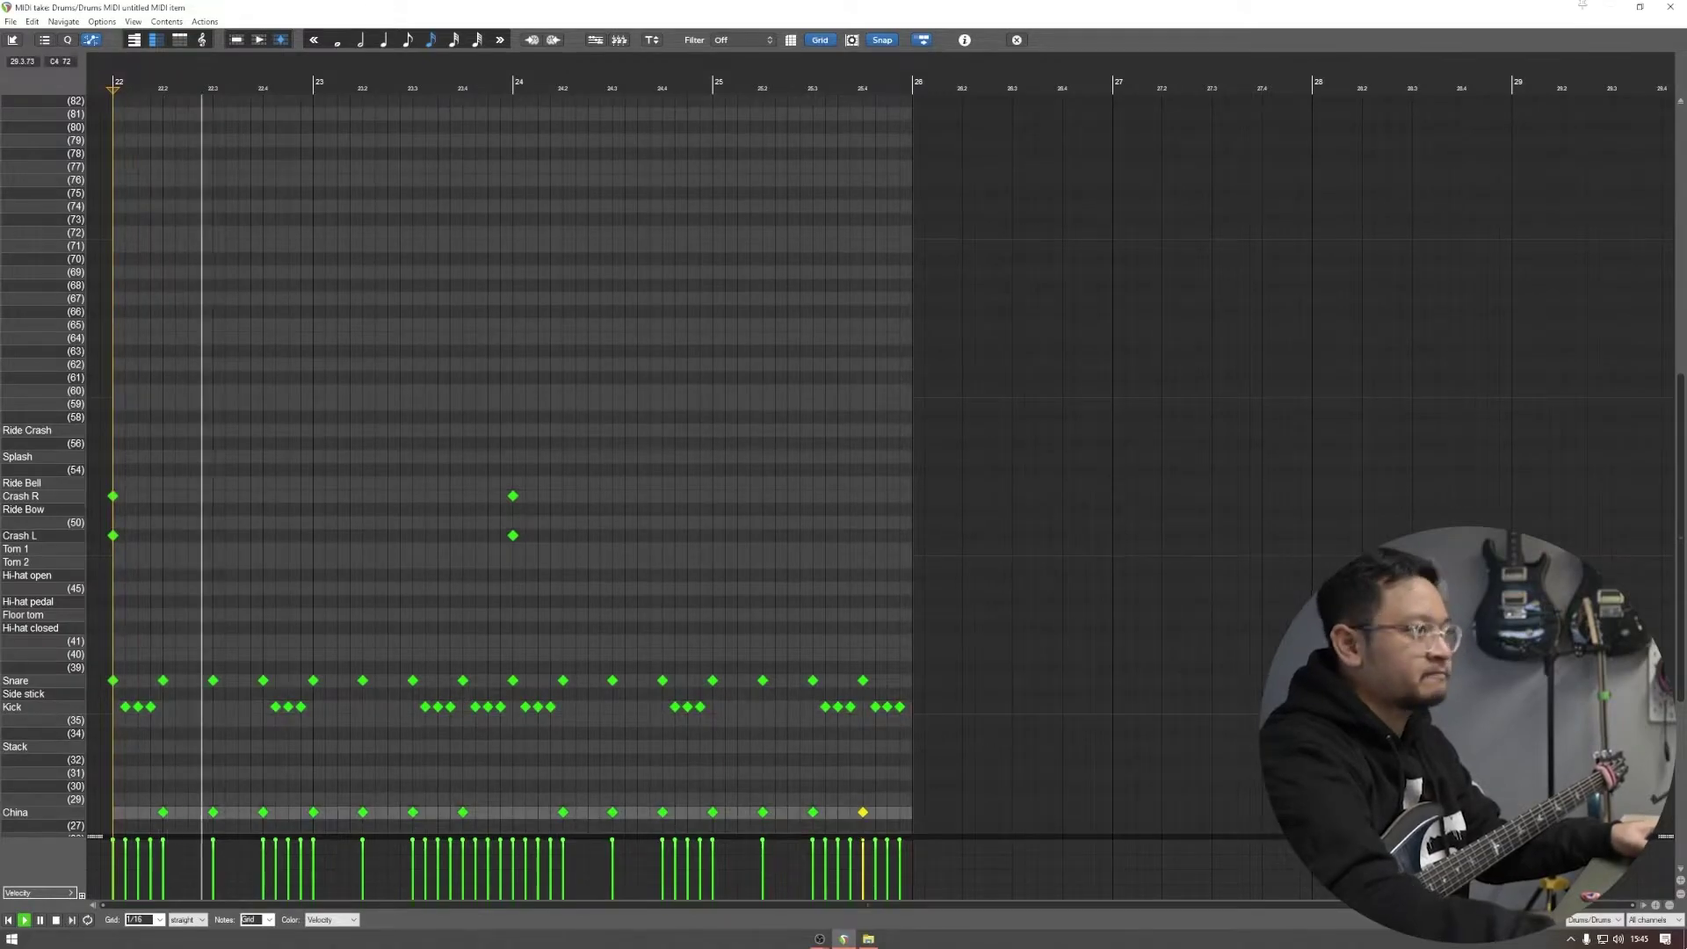
{"action": "key", "text": "Escape"}
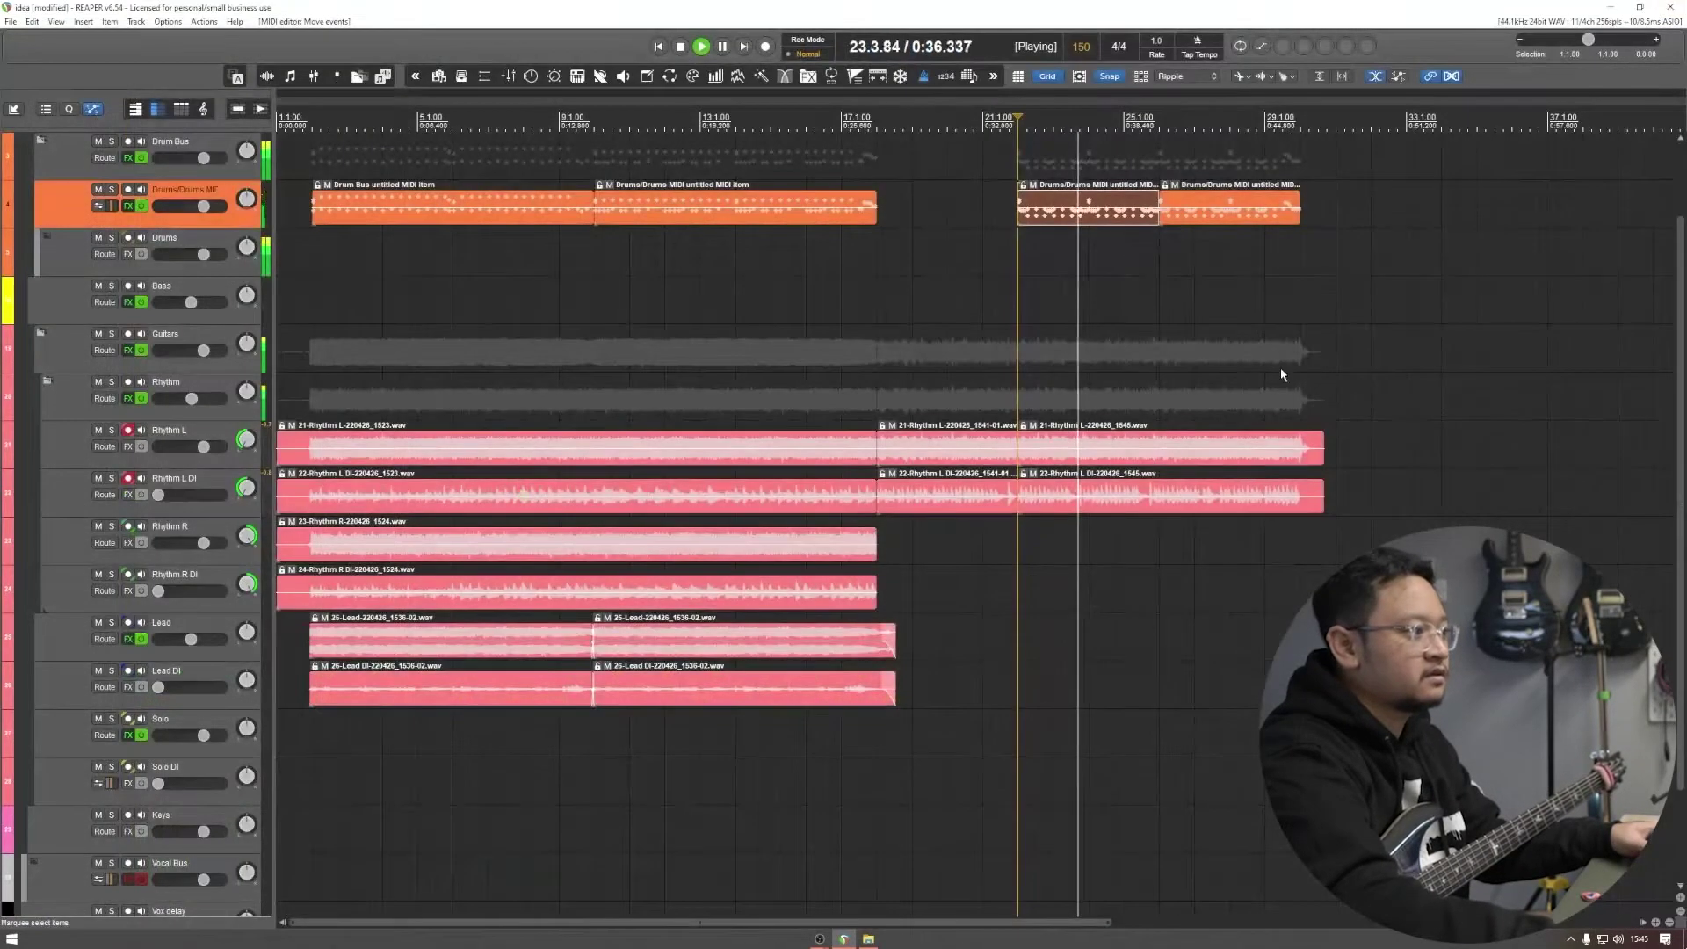
Step: Record the right rhythm double on Rhythm R and Rhythm R DI from just before bar 22 and trim the takes' start to bar 22
{"action": "left_click", "coordinate": [1197, 561]}
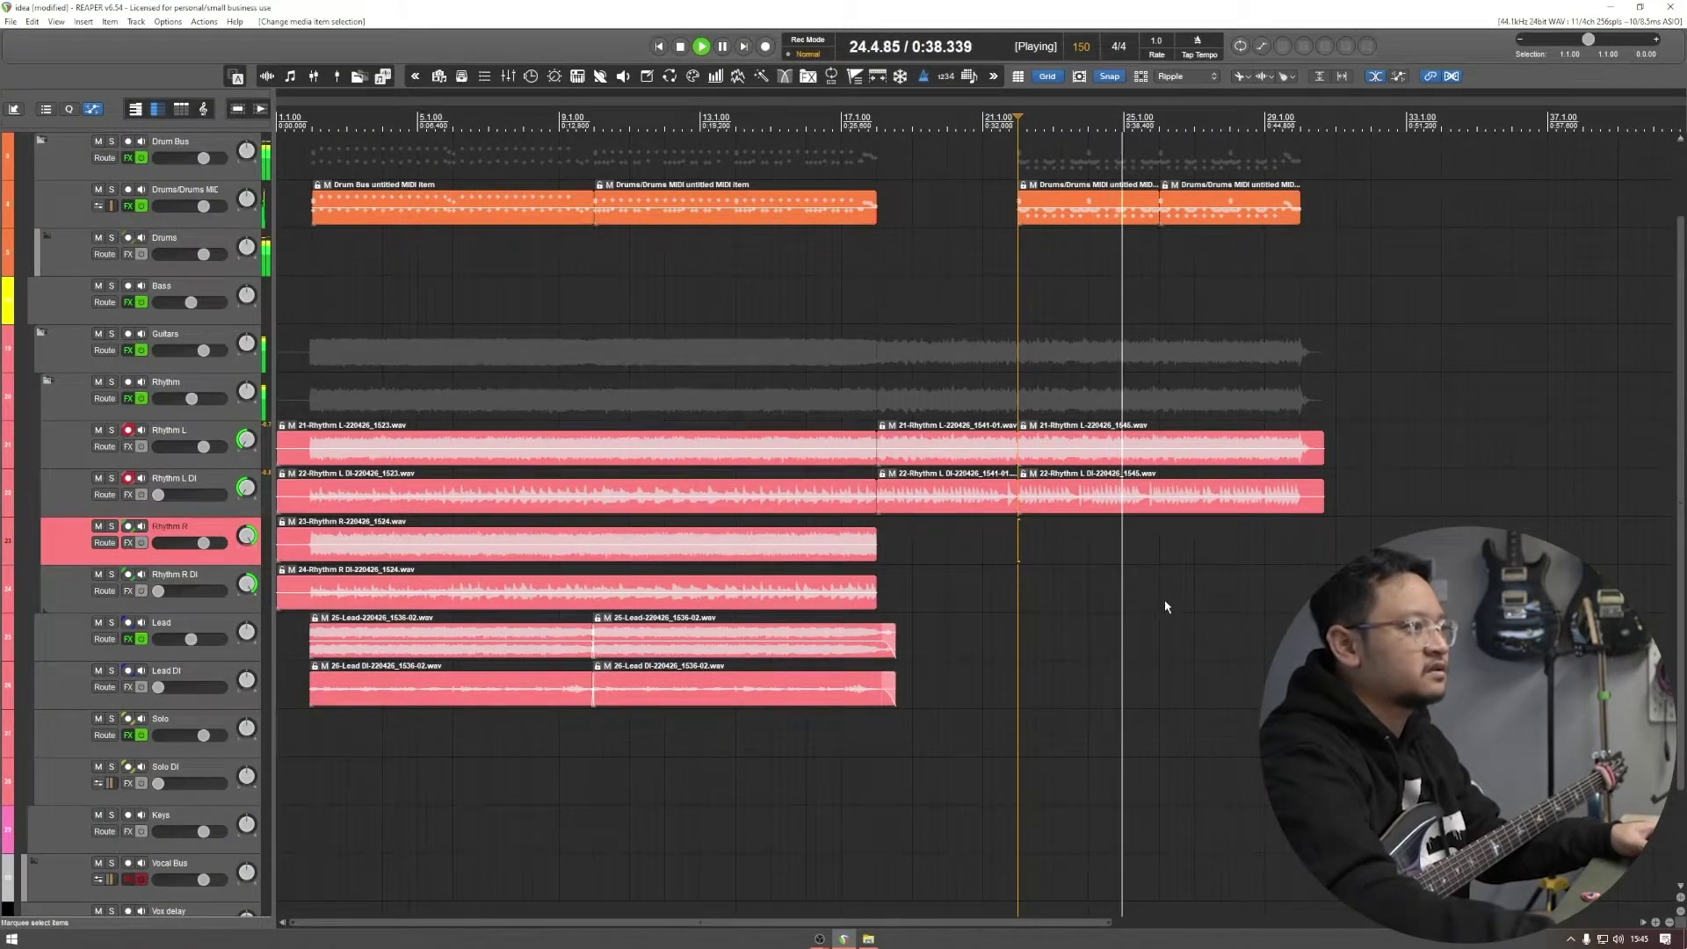
{"action": "key", "text": "space"}
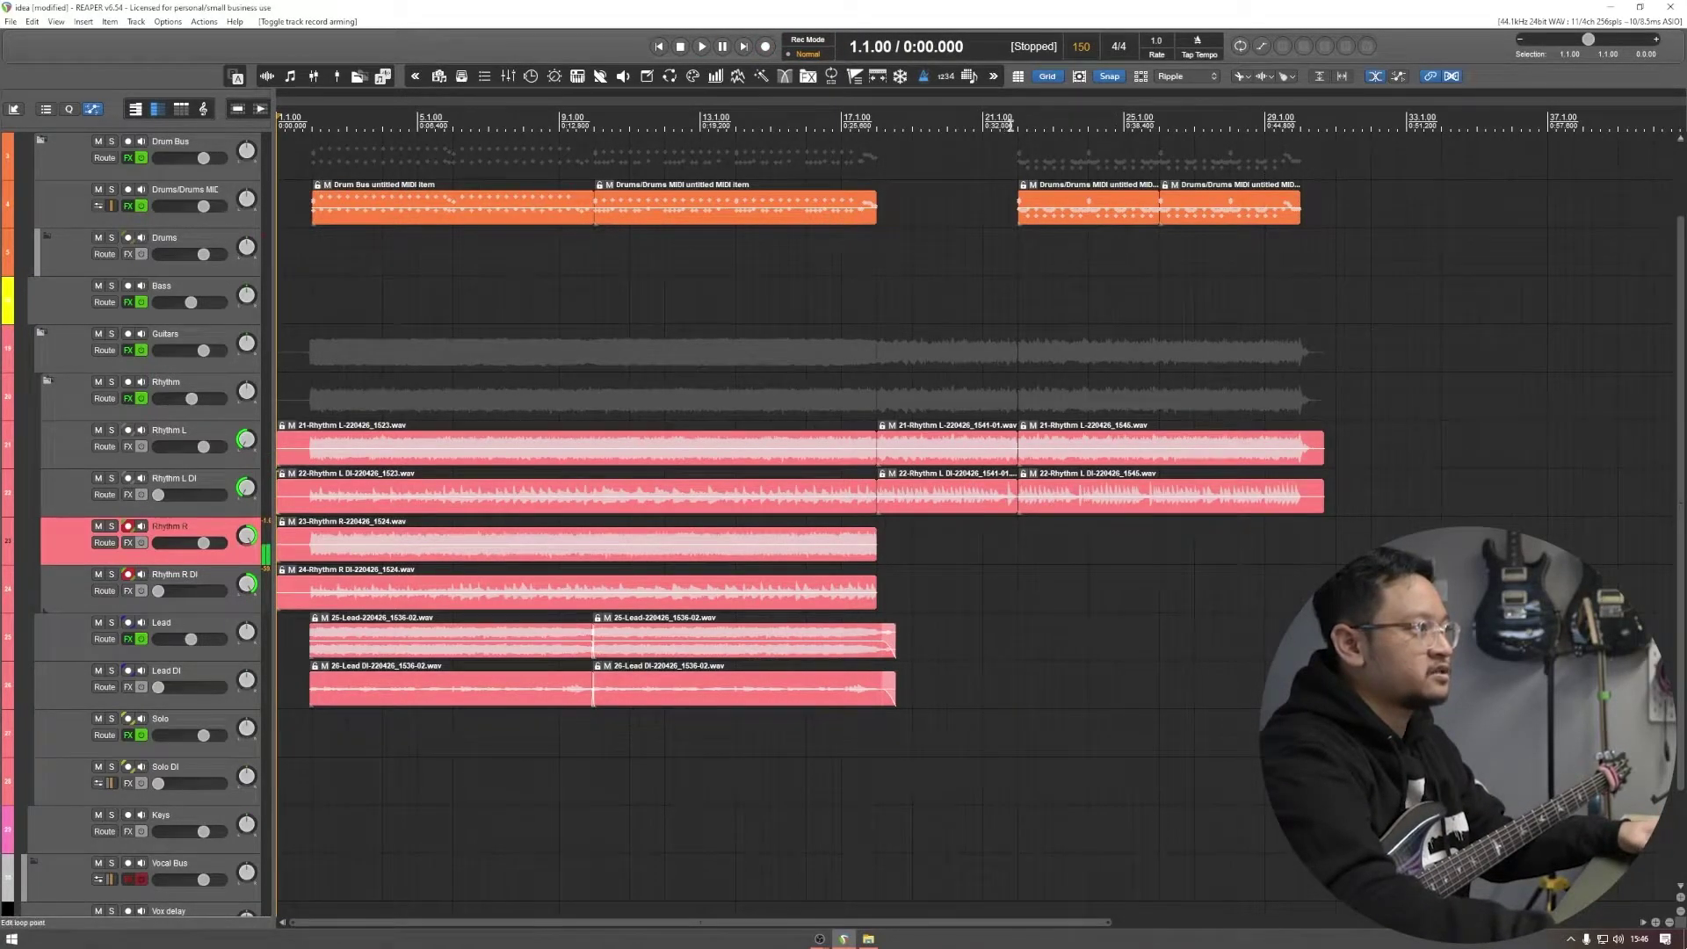
{"action": "key", "text": "ctrl+r"}
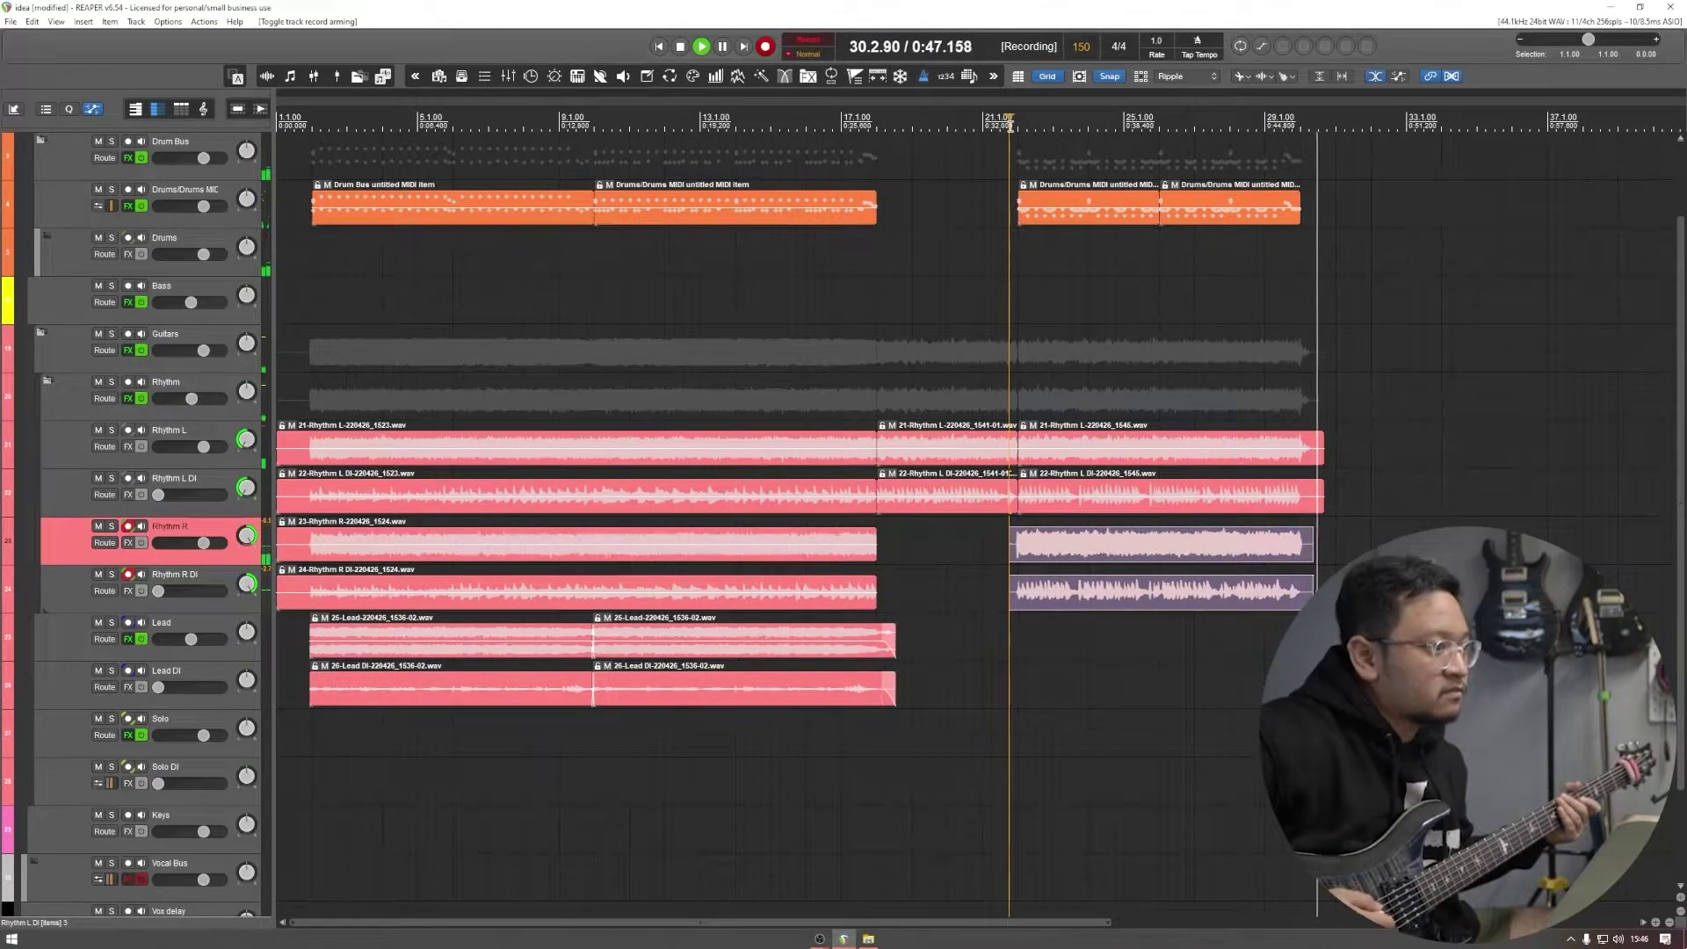
{"action": "key", "text": "space"}
{"action": "key", "text": "space"}
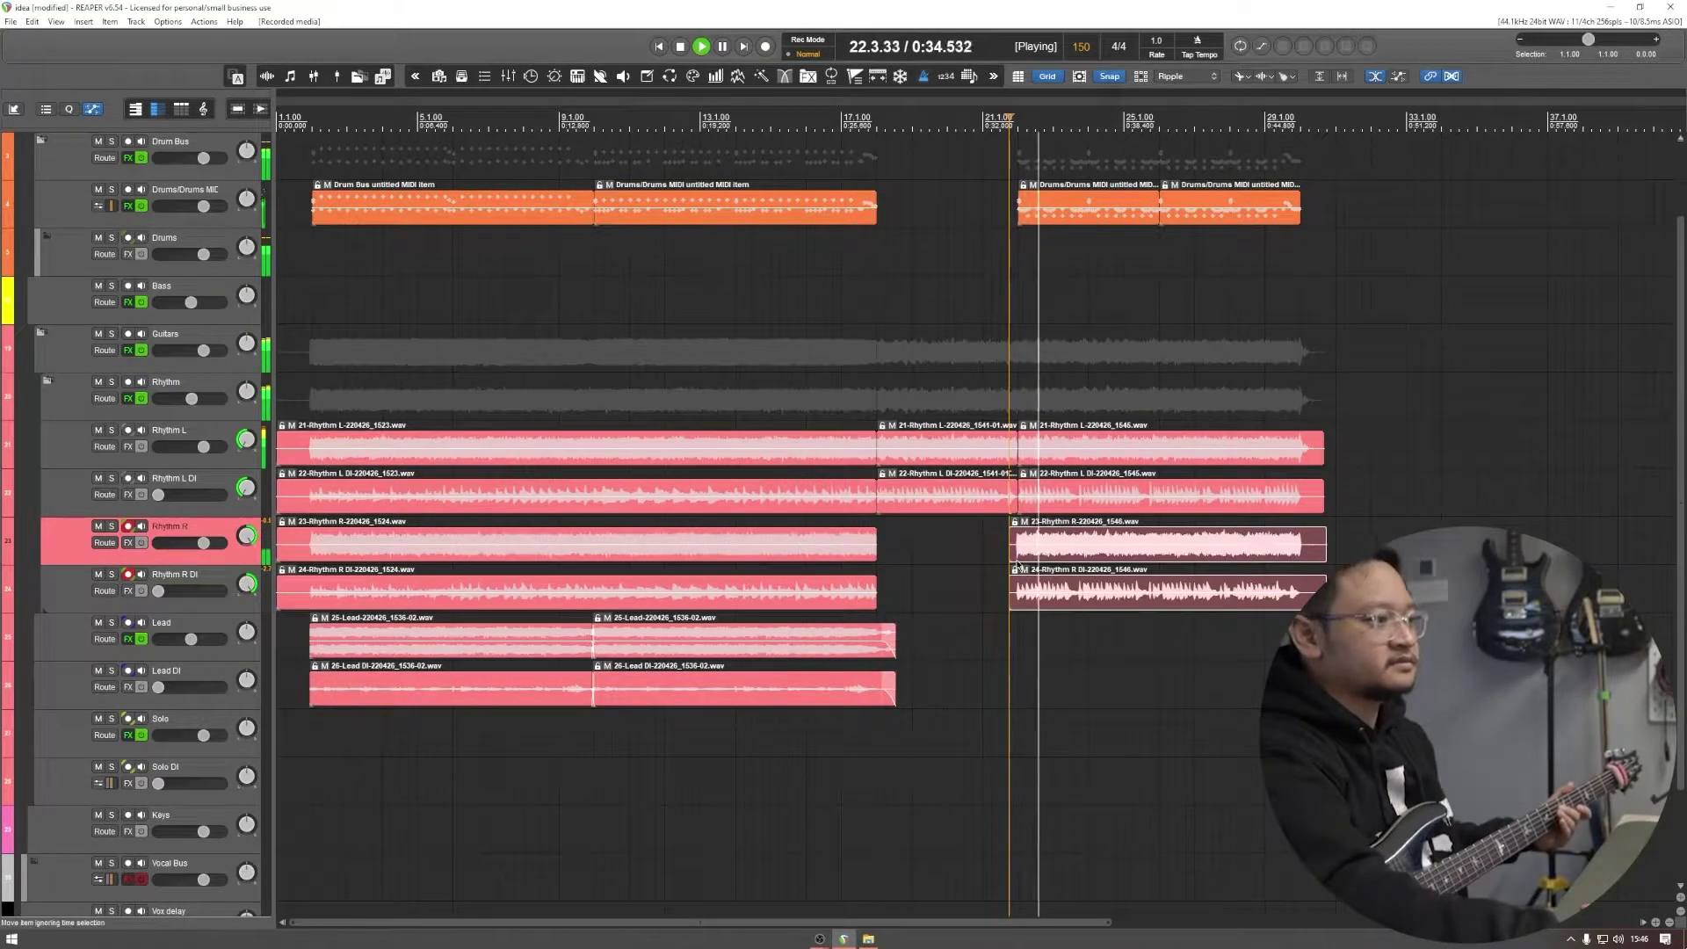
{"action": "left_click_drag", "start_coordinate": [1010, 602], "coordinate": [1015, 602]}
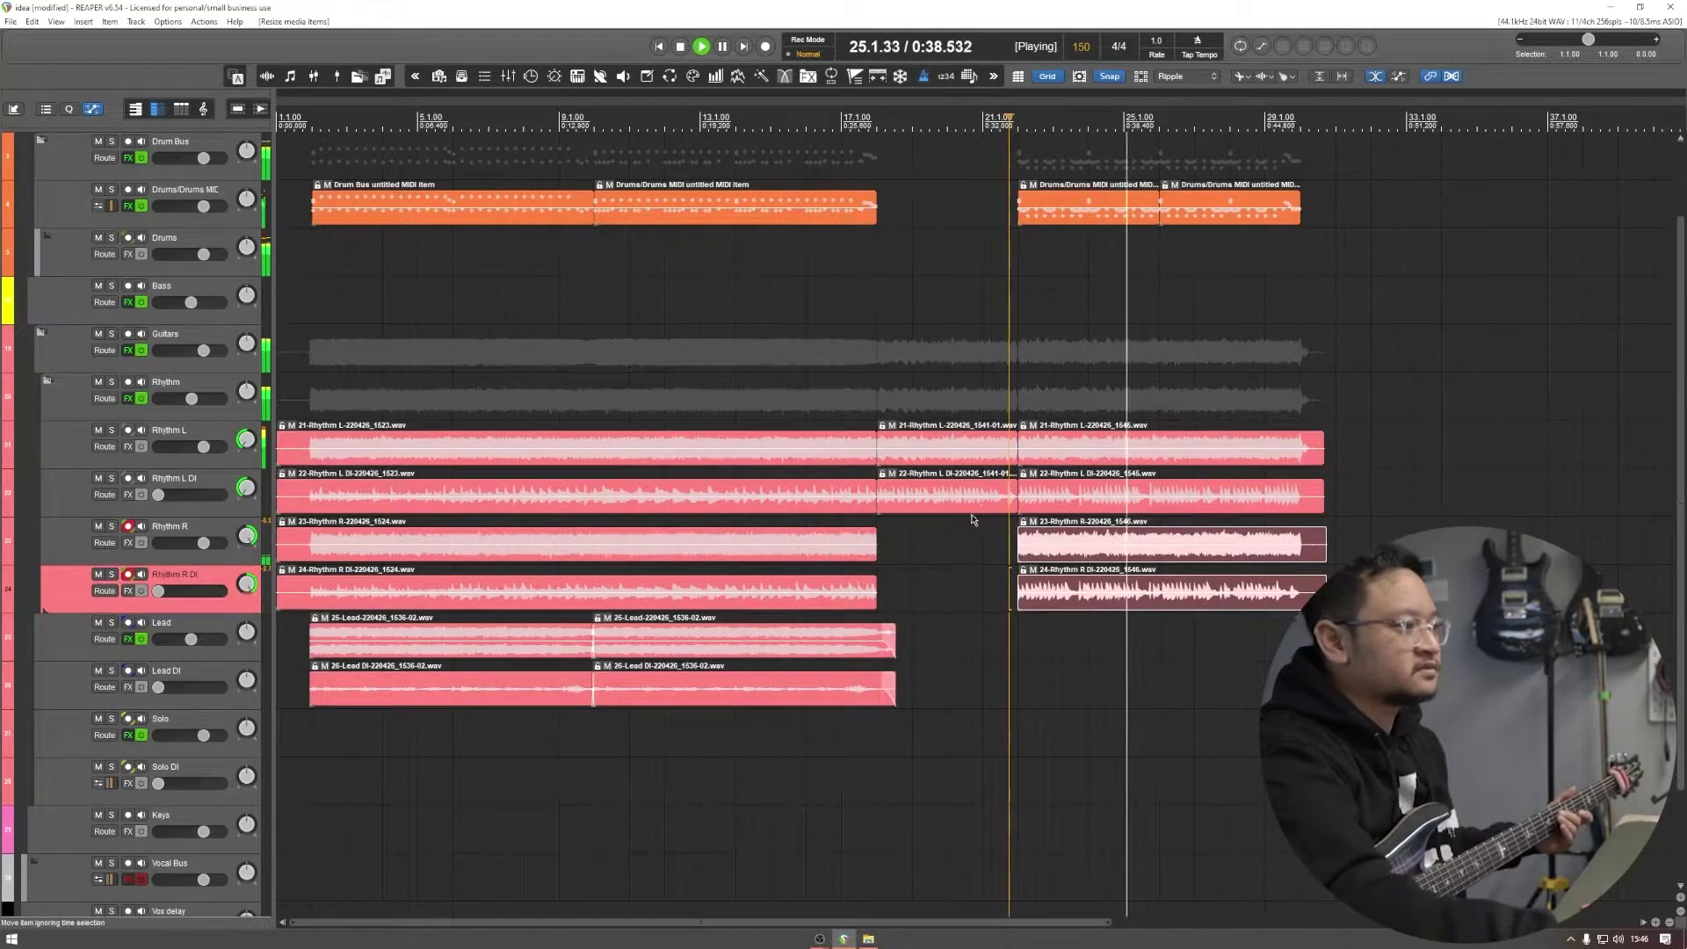
Step: Review the transition from bar 17 and move the drum and rhythm items at bar 22 two bars earlier to bar 20
{"action": "left_click", "coordinate": [841, 118]}
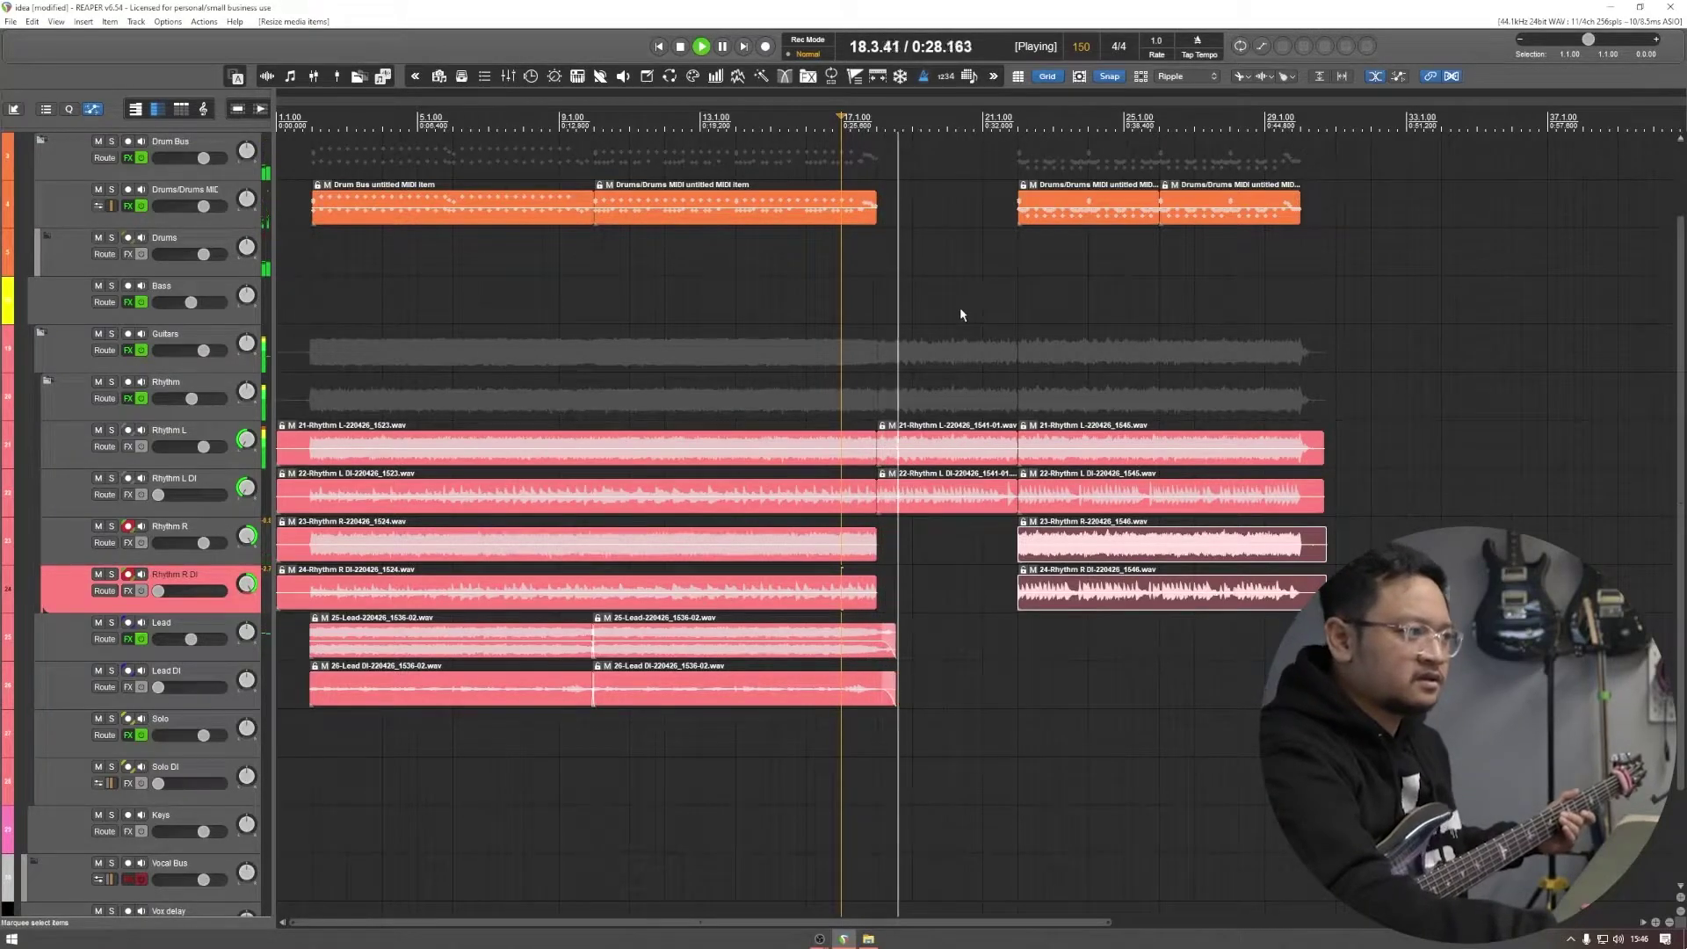
{"action": "key", "text": "space"}
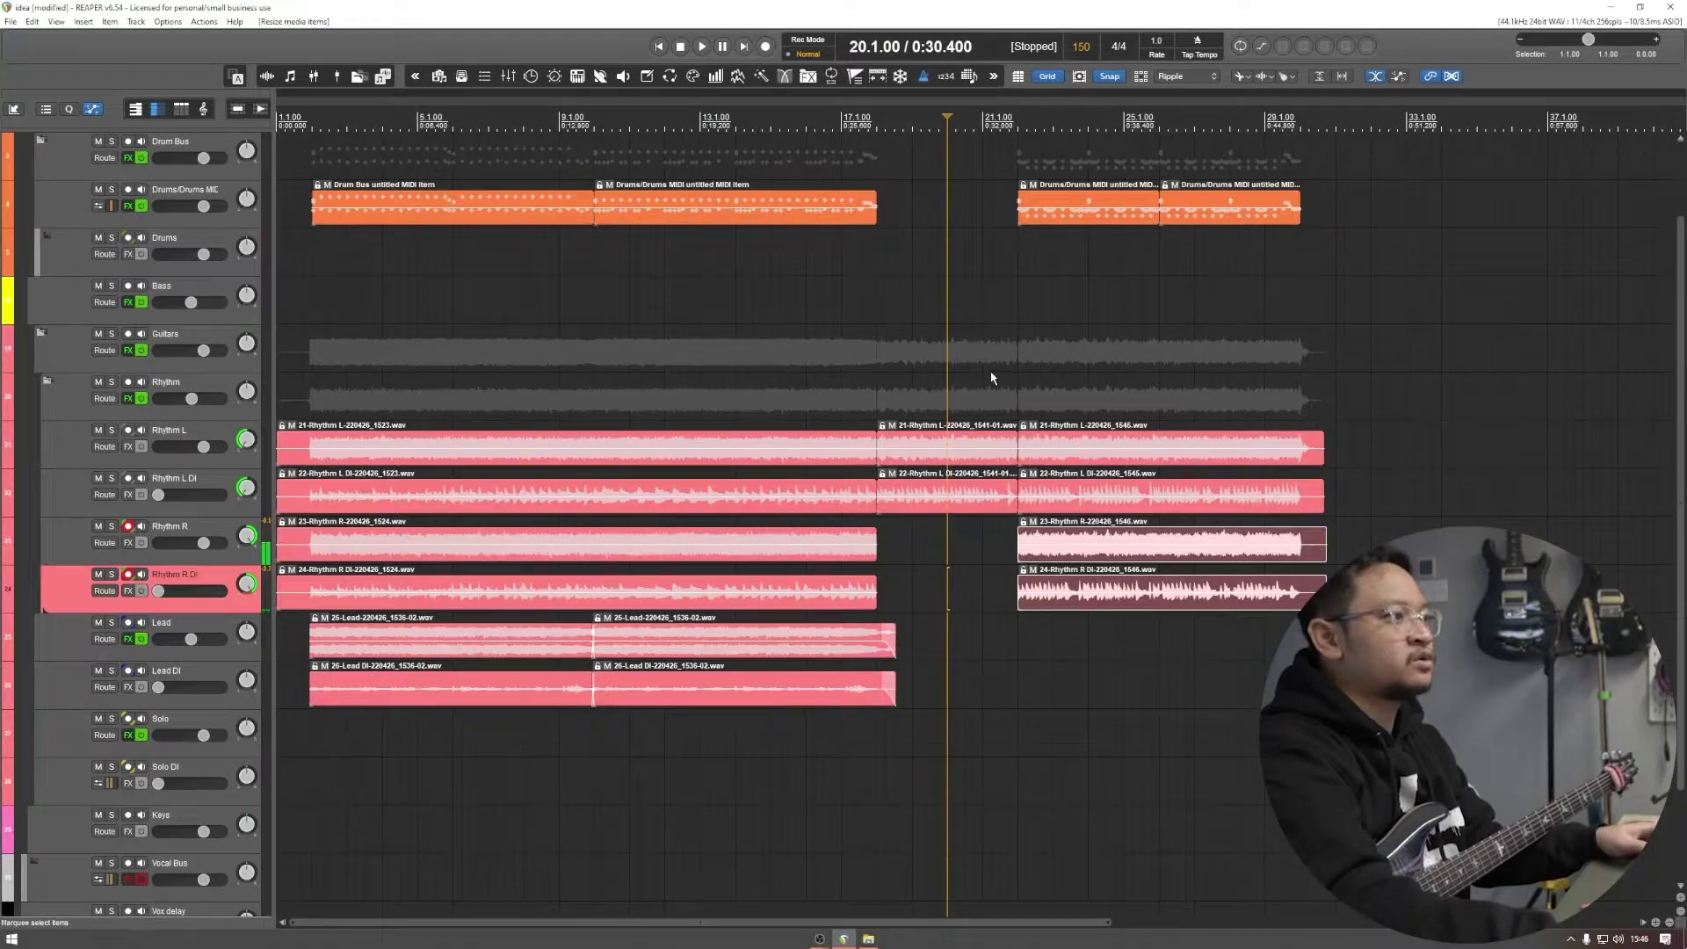
{"action": "left_click_drag", "start_coordinate": [1015, 379], "coordinate": [945, 506]}
{"action": "key", "text": "space"}
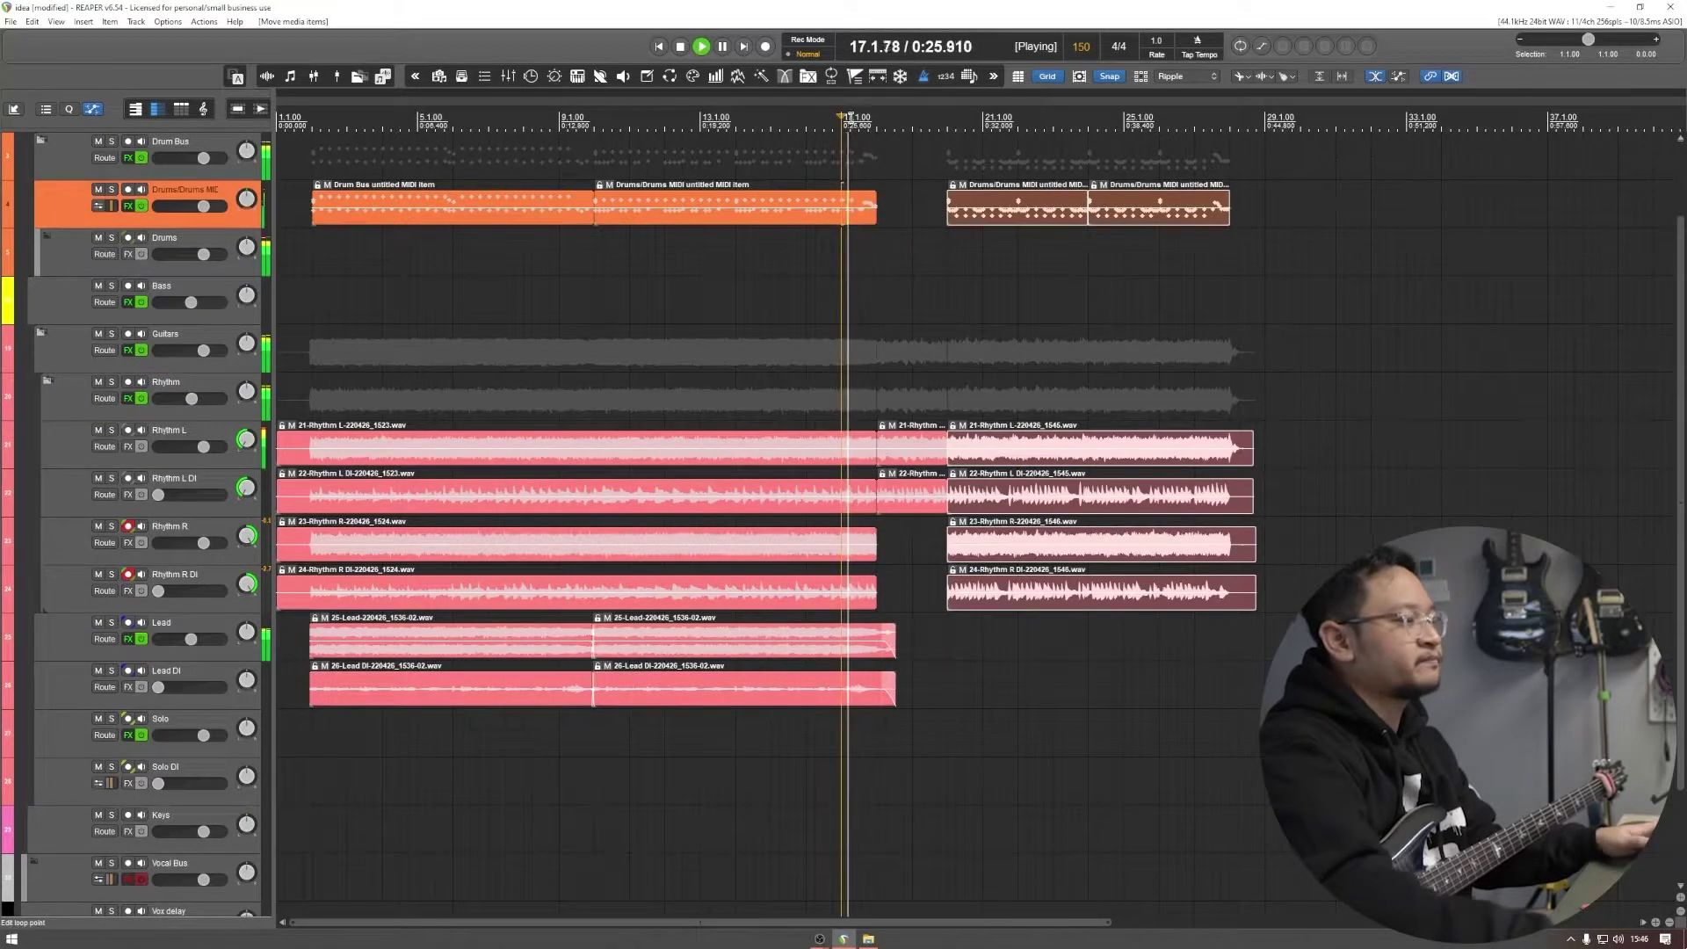
{"action": "left_click", "coordinate": [945, 301]}
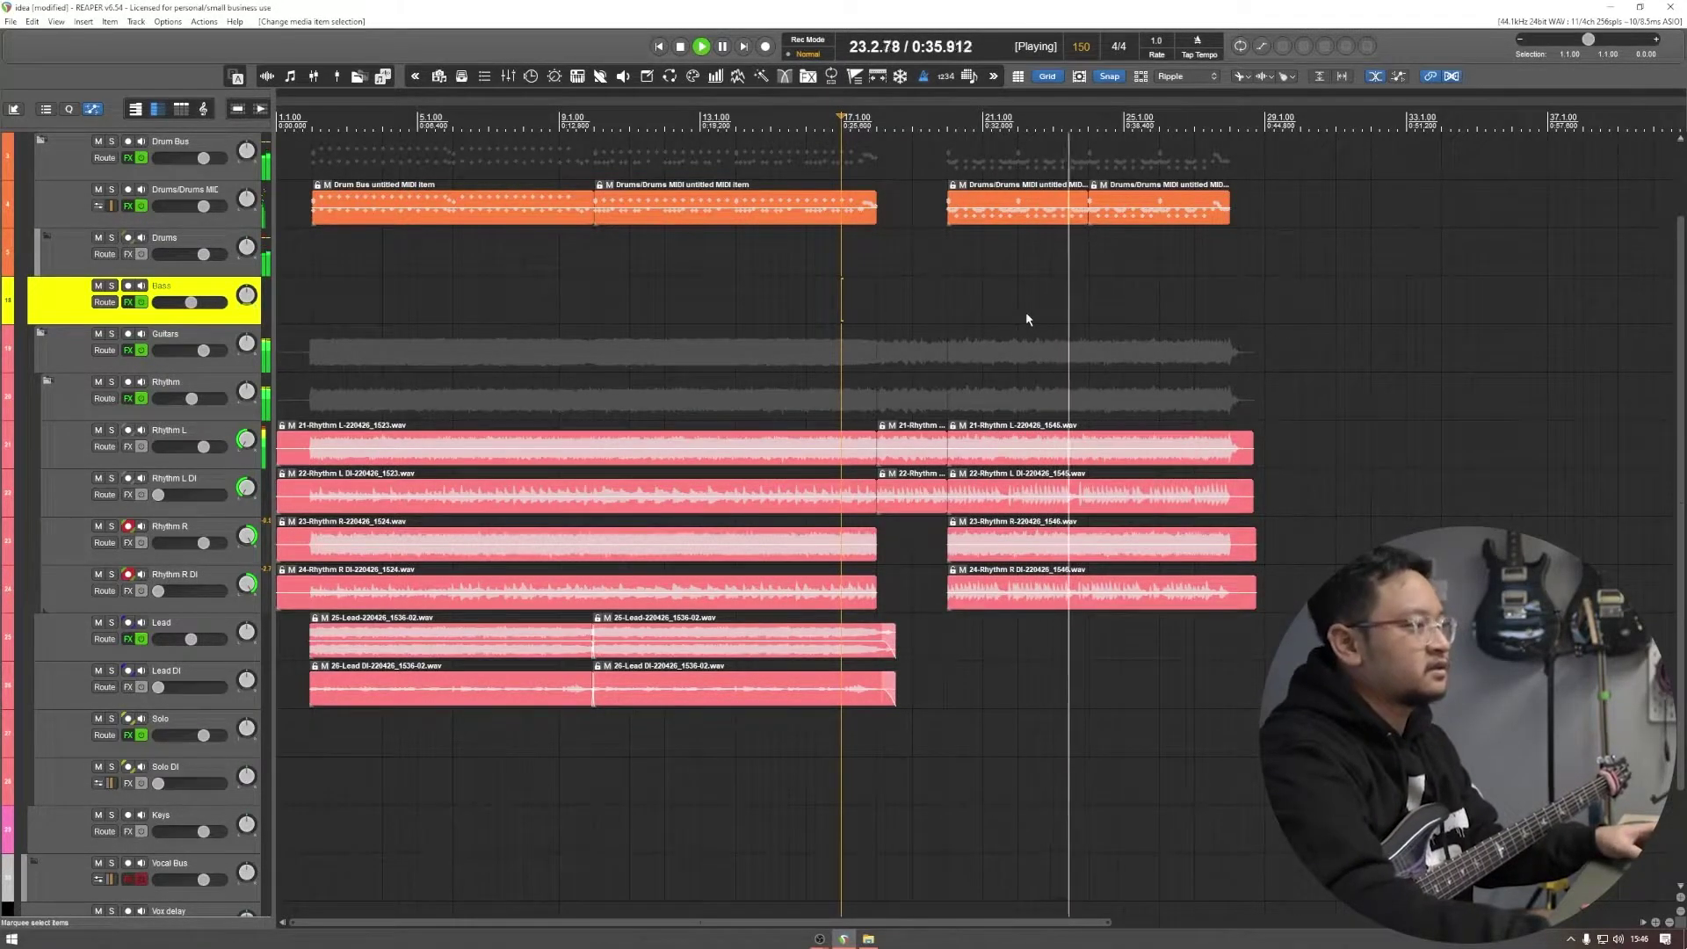
Step: Trim the ends of the left and right rhythm takes to bar 28, where the drum items end
{"action": "left_click_drag", "start_coordinate": [1281, 422], "coordinate": [1228, 608]}
{"action": "left_click", "coordinate": [1254, 535]}
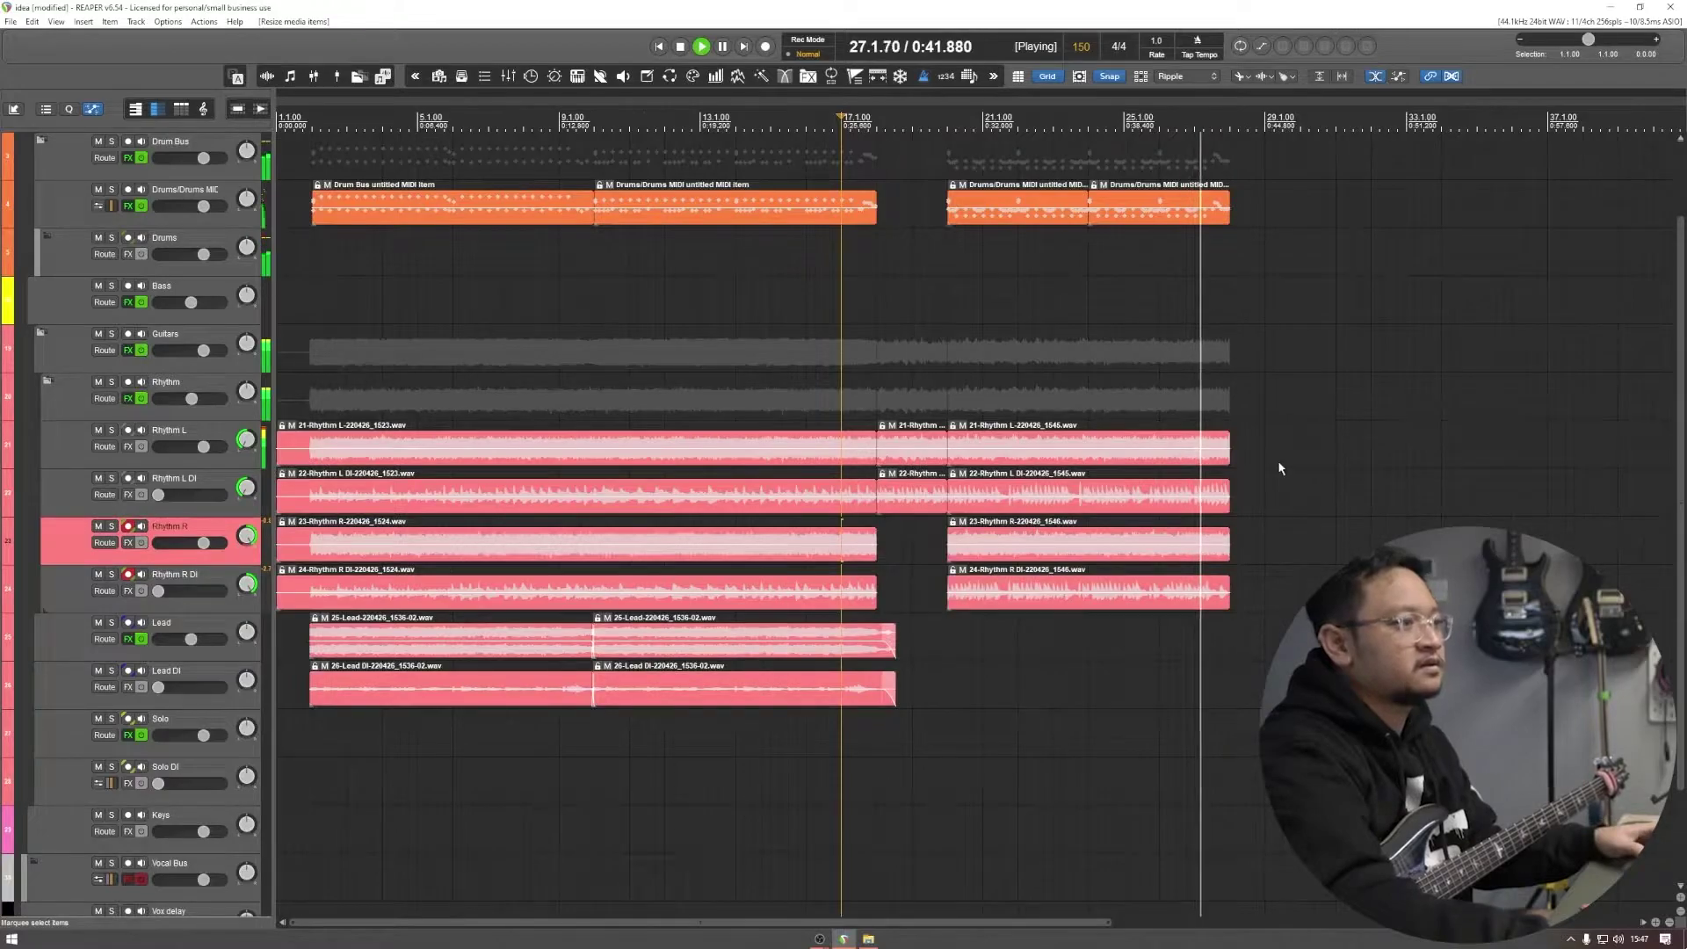
{"action": "scroll", "coordinate": [1277, 478], "scroll_direction": "right", "scroll_amount": 5}
{"action": "key", "text": "space"}
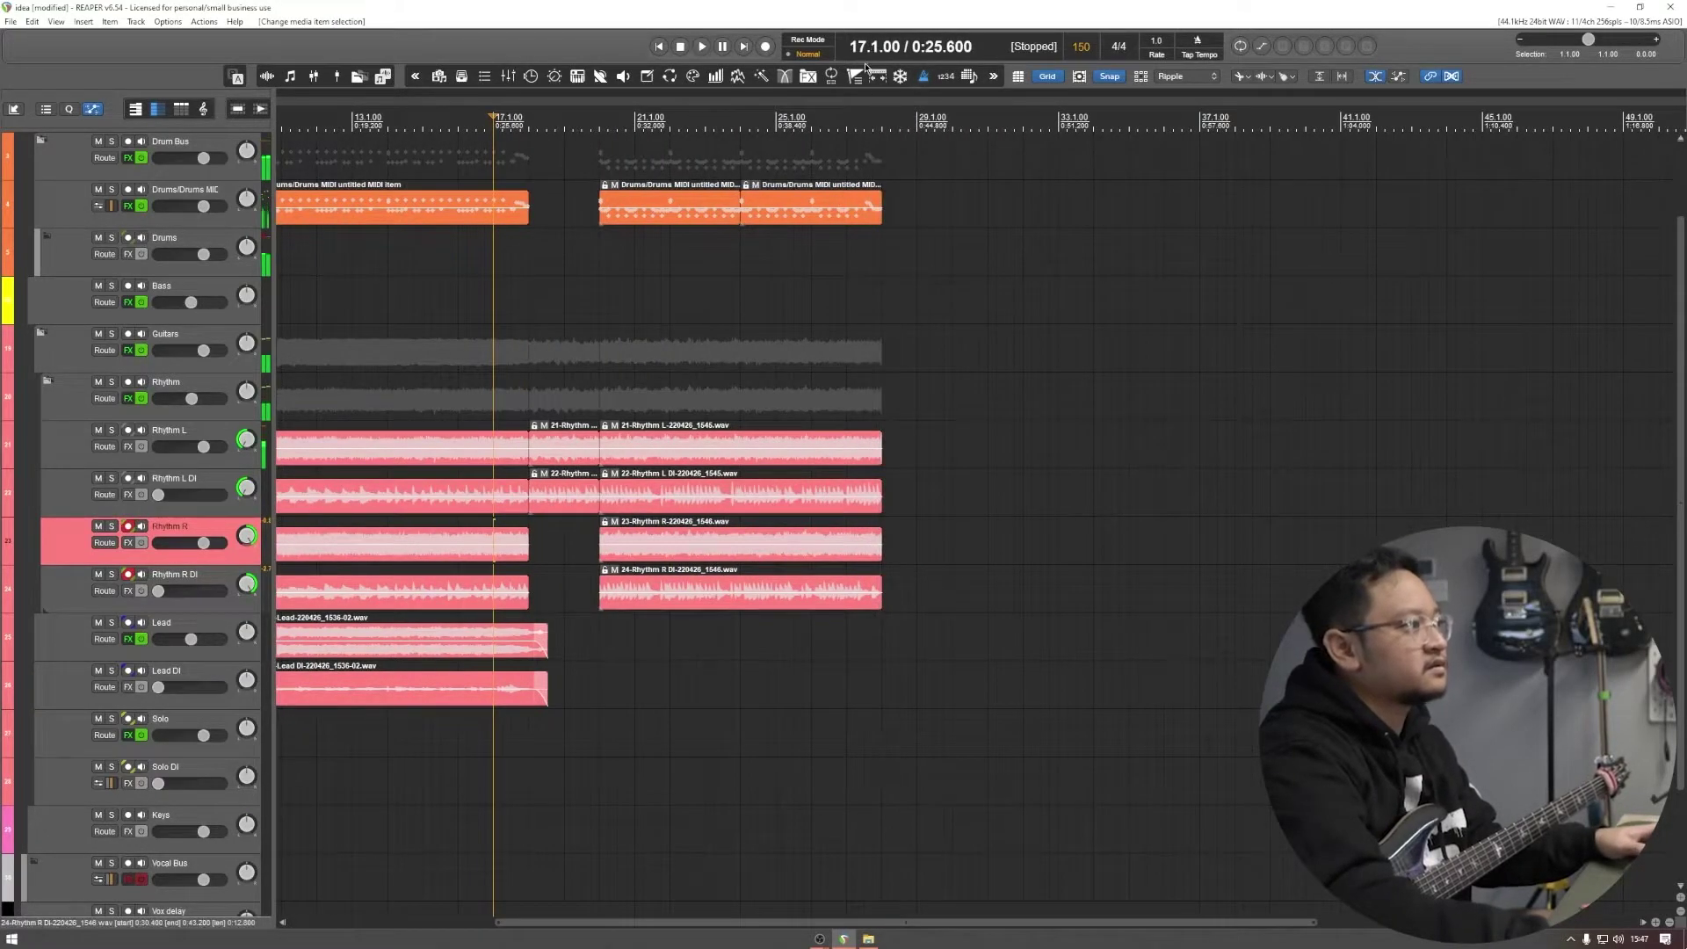
Step: Record a new left rhythm riff from just before bar 28 and trim the start of its takes to bar 28
{"action": "left_click", "coordinate": [884, 124]}
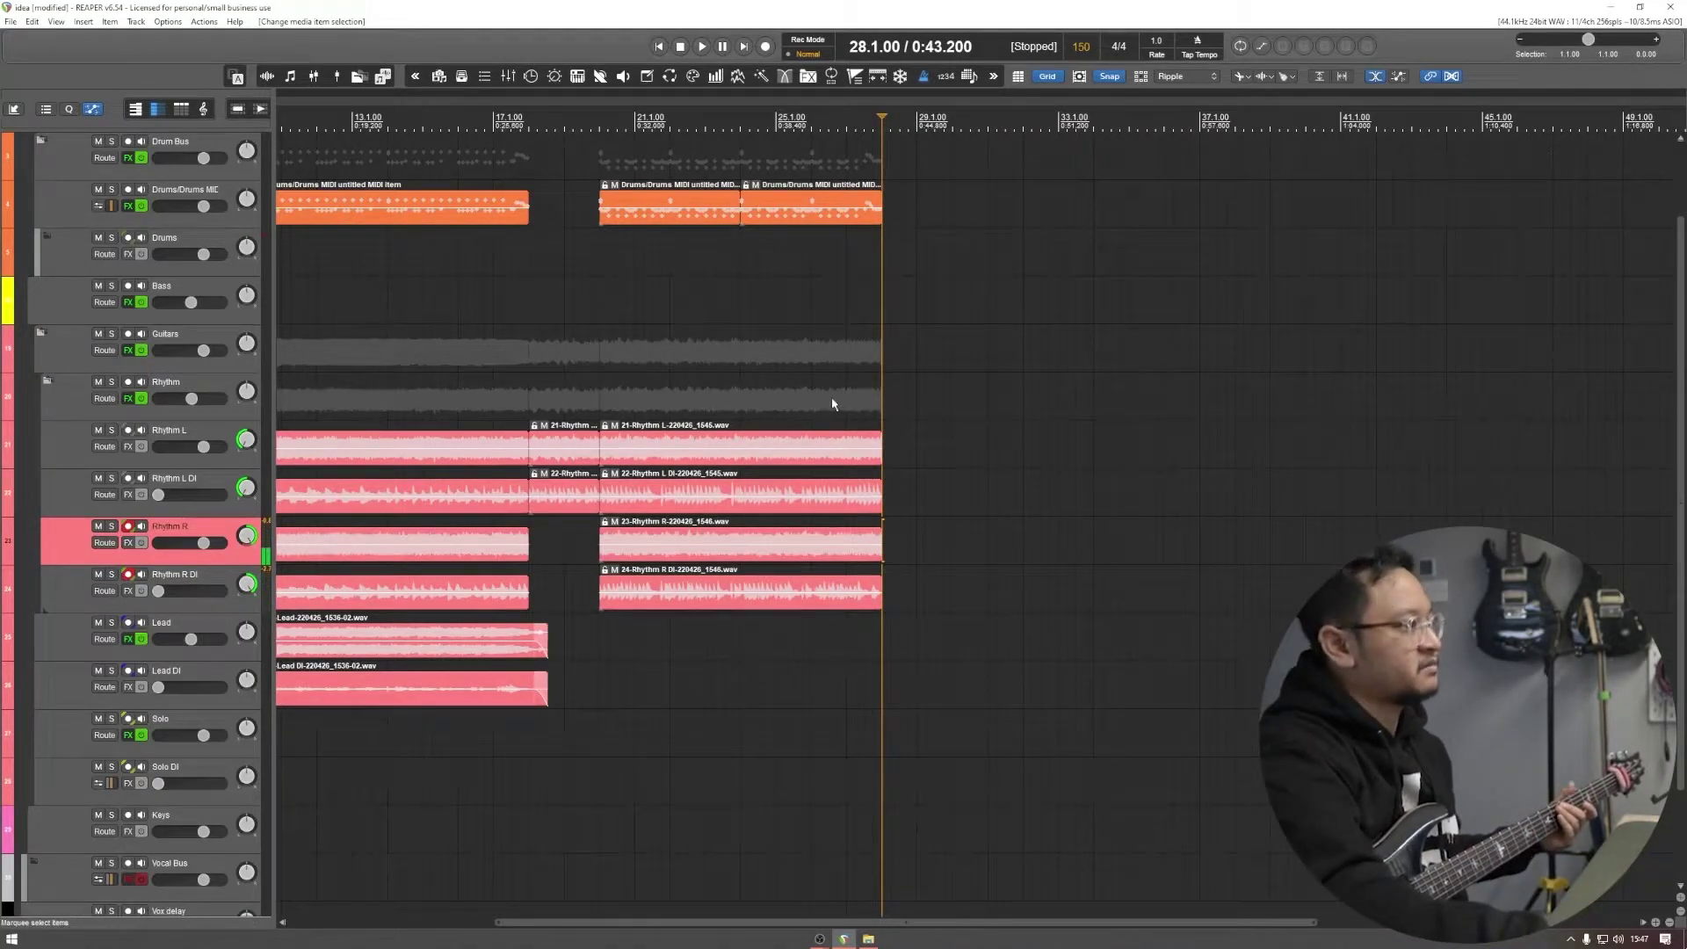
{"action": "scroll", "coordinate": [886, 411], "scroll_direction": "up", "scroll_amount": 3}
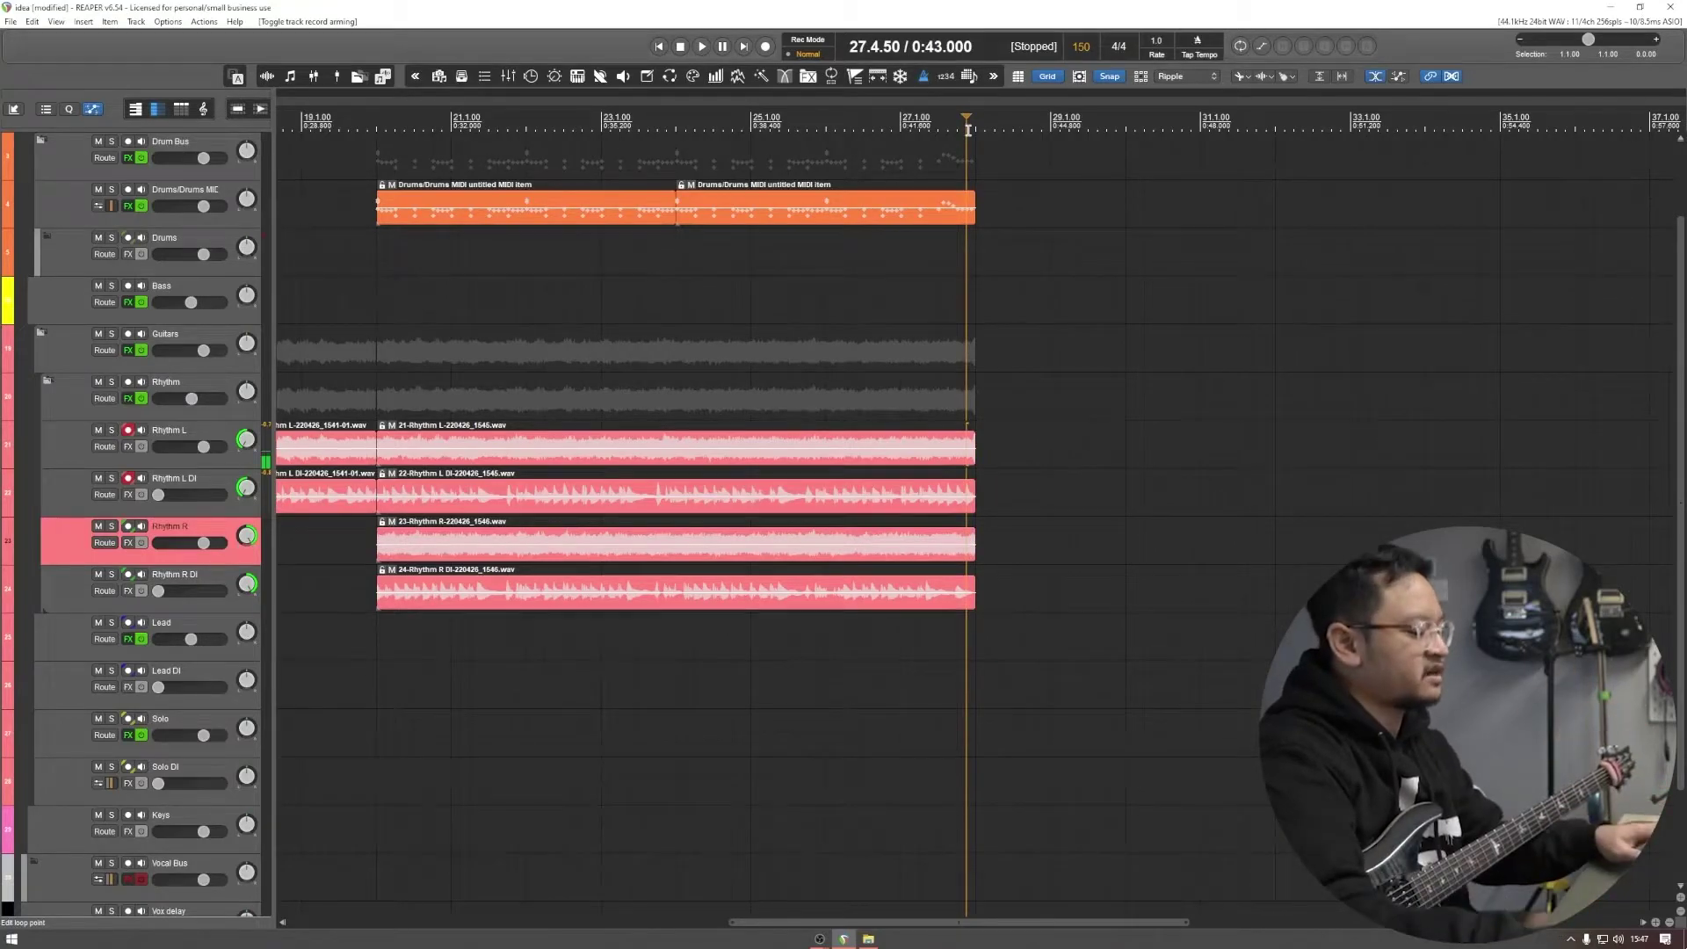
{"action": "key", "text": "ctrl+r"}
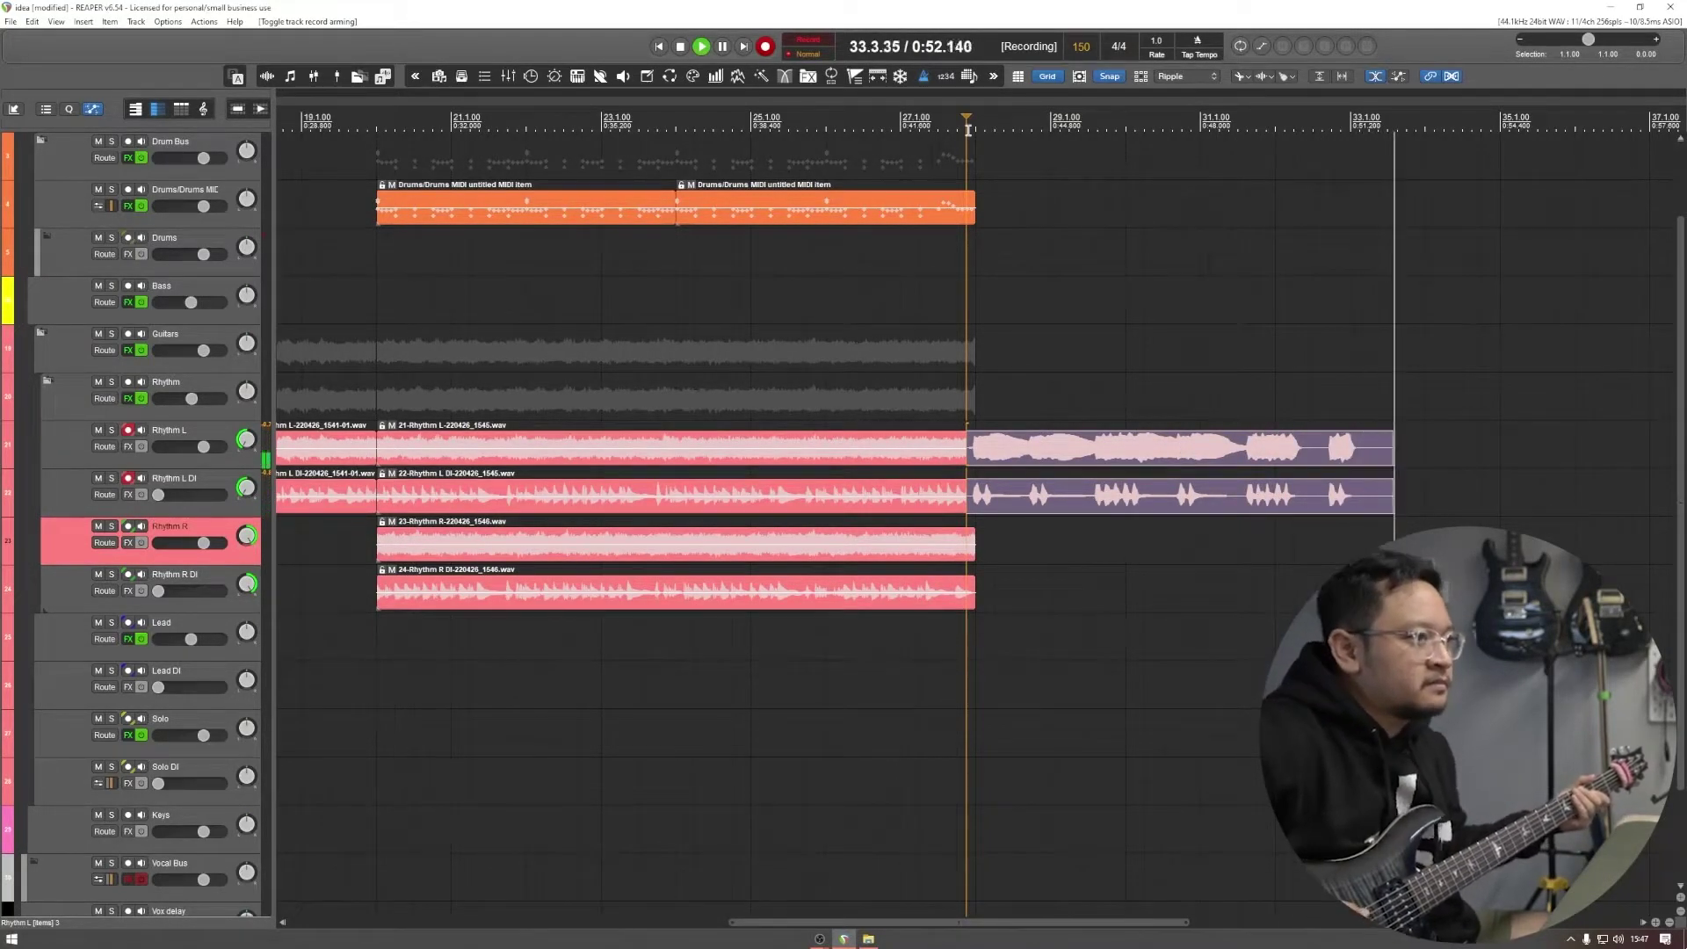
{"action": "key", "text": "space"}
{"action": "key", "text": "space"}
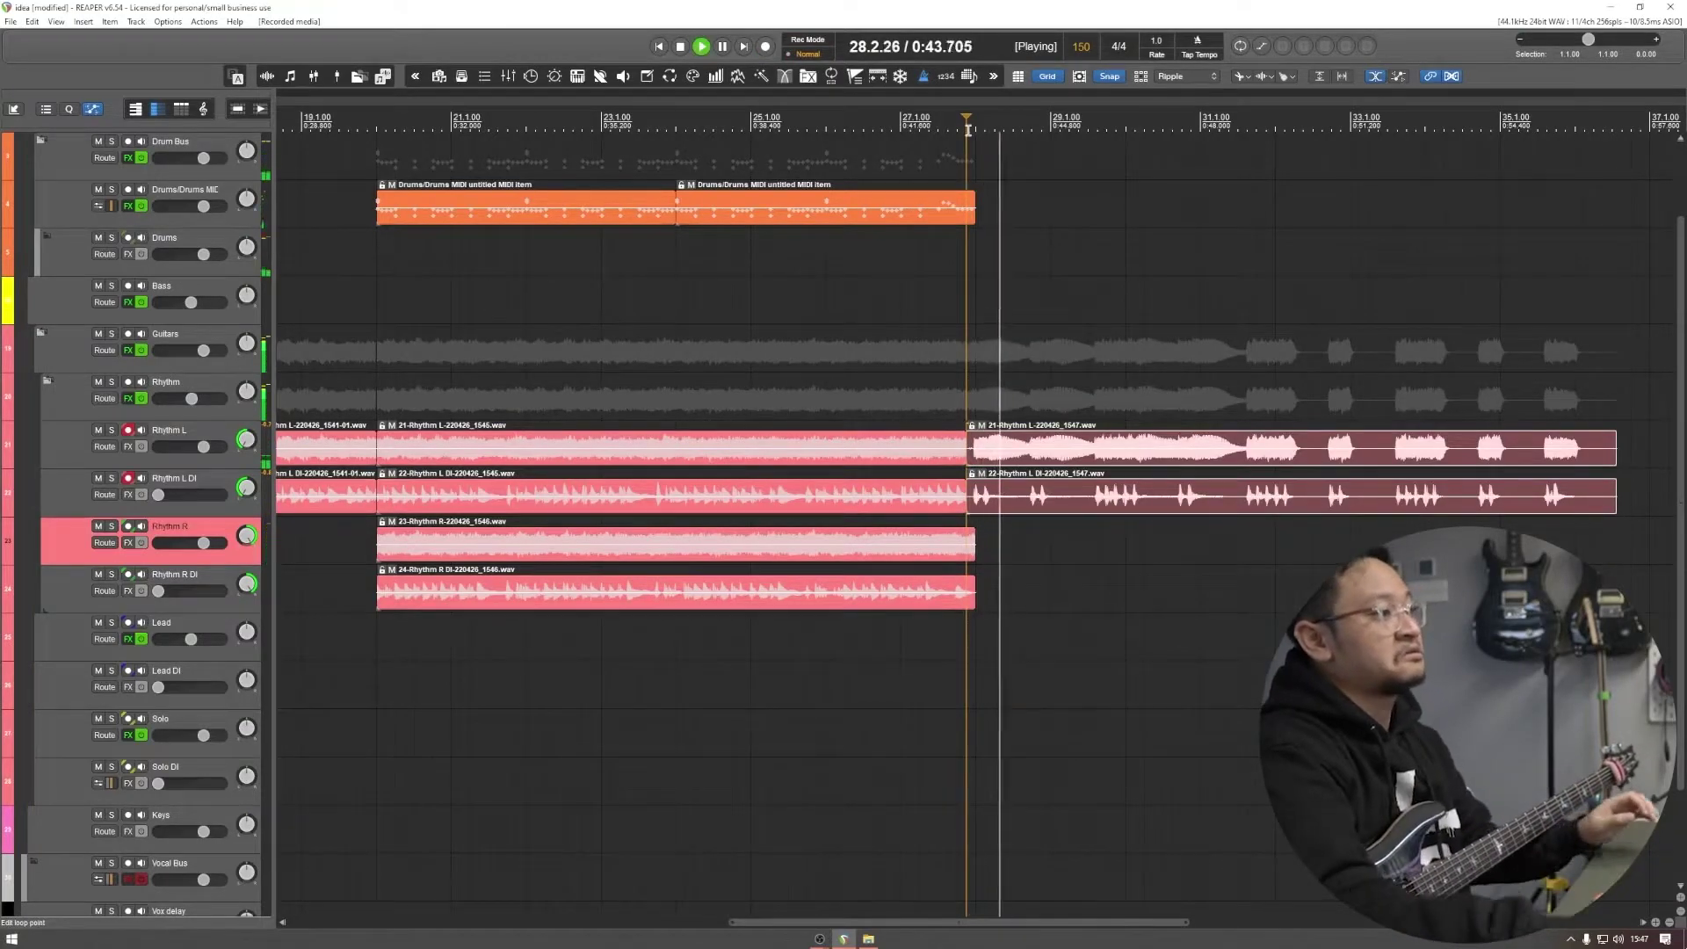
{"action": "left_click_drag", "start_coordinate": [946, 413], "coordinate": [973, 498]}
{"action": "left_click", "coordinate": [1016, 394]}
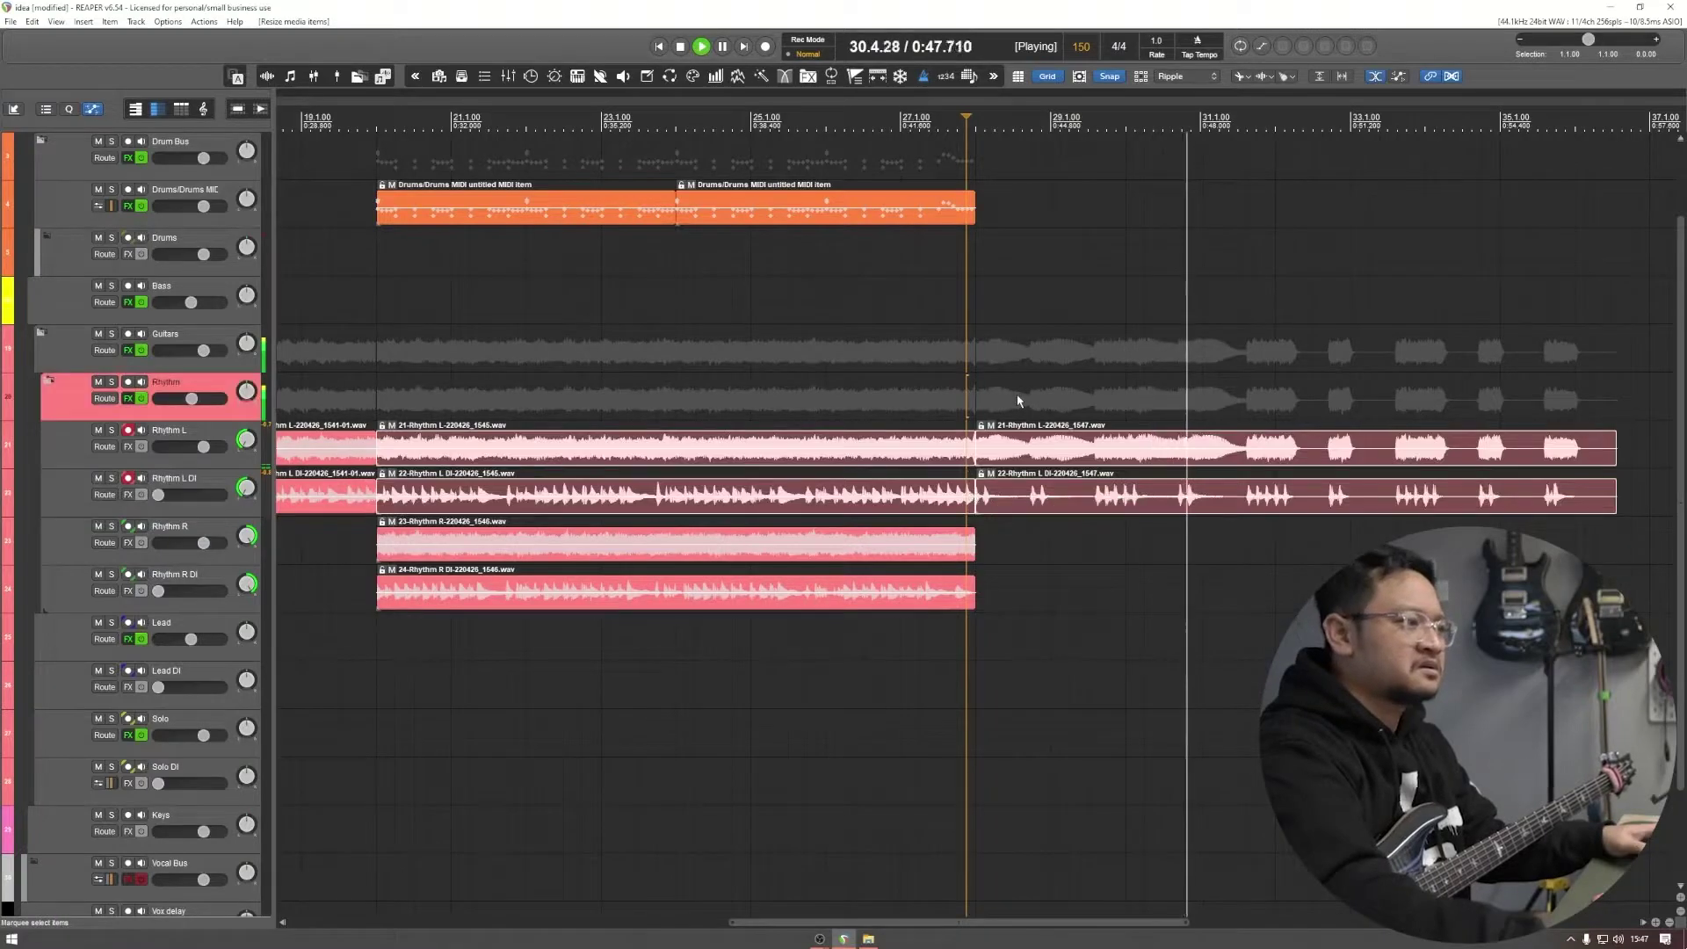
{"action": "key", "text": "space"}
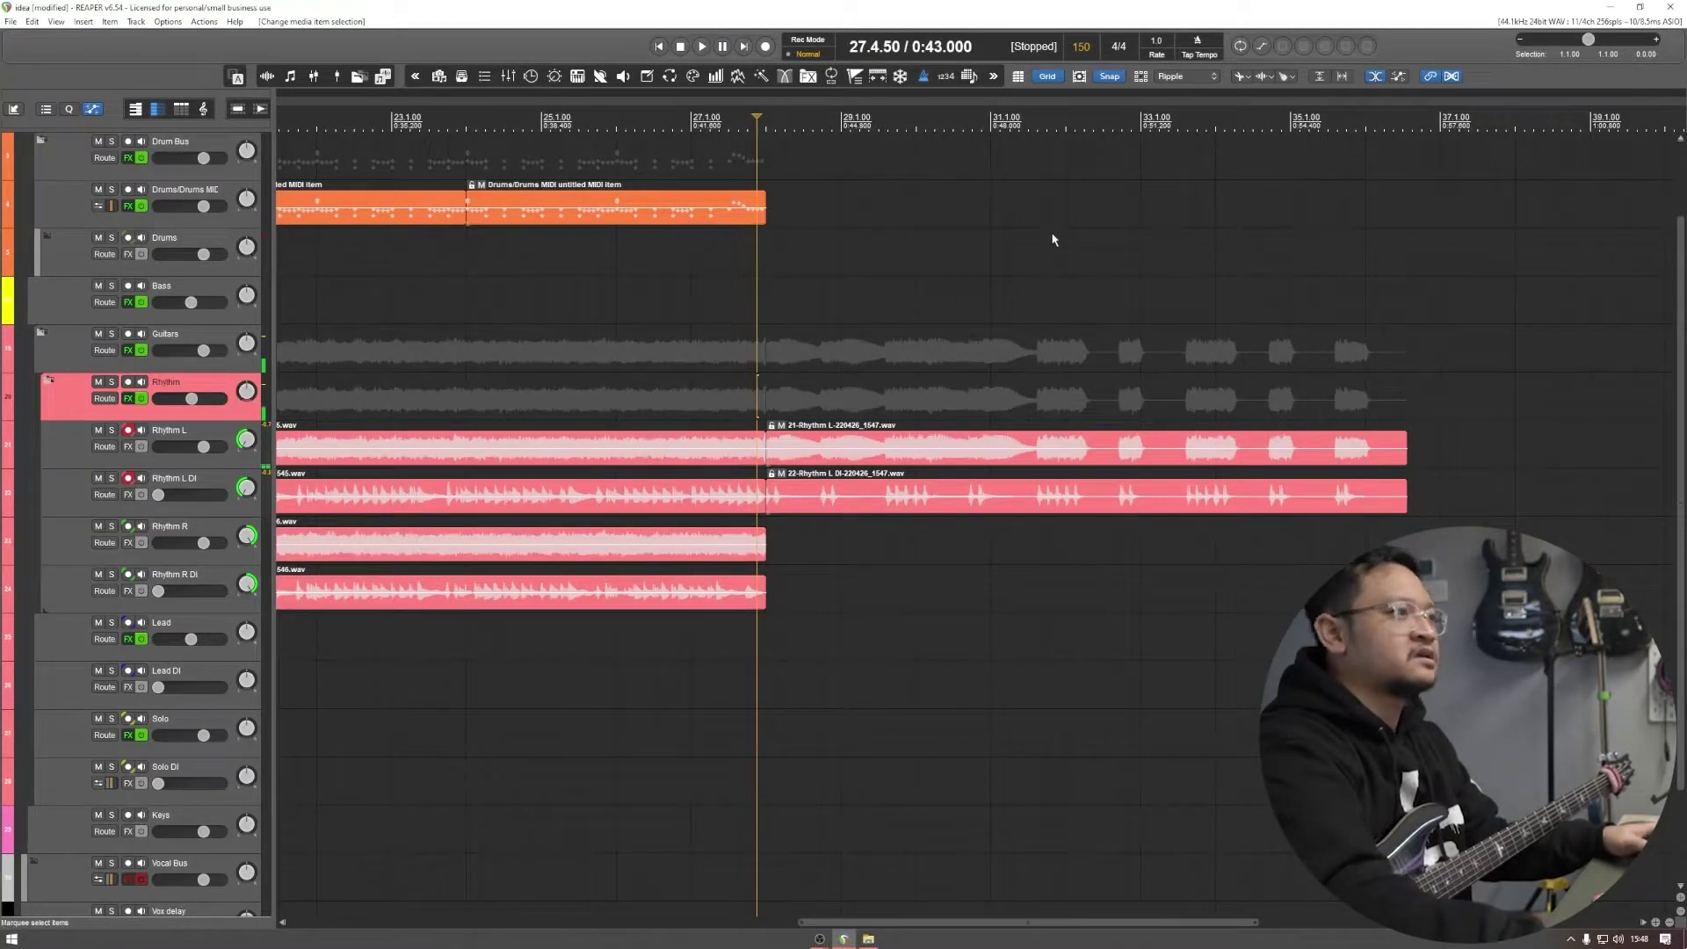
Step: Create a drum MIDI item from bar 28 to bar 36 and set its editing grid to 1/16
{"action": "left_click", "coordinate": [766, 129]}
{"action": "mouse_move", "coordinate": [780, 211]}
{"action": "left_mouse_down"}
{"action": "mouse_move", "coordinate": [1401, 215]}
{"action": "mouse_move", "coordinate": [1314, 215]}
{"action": "mouse_move", "coordinate": [1371, 214]}
{"action": "left_mouse_up"}
{"action": "double_click", "coordinate": [1373, 220]}
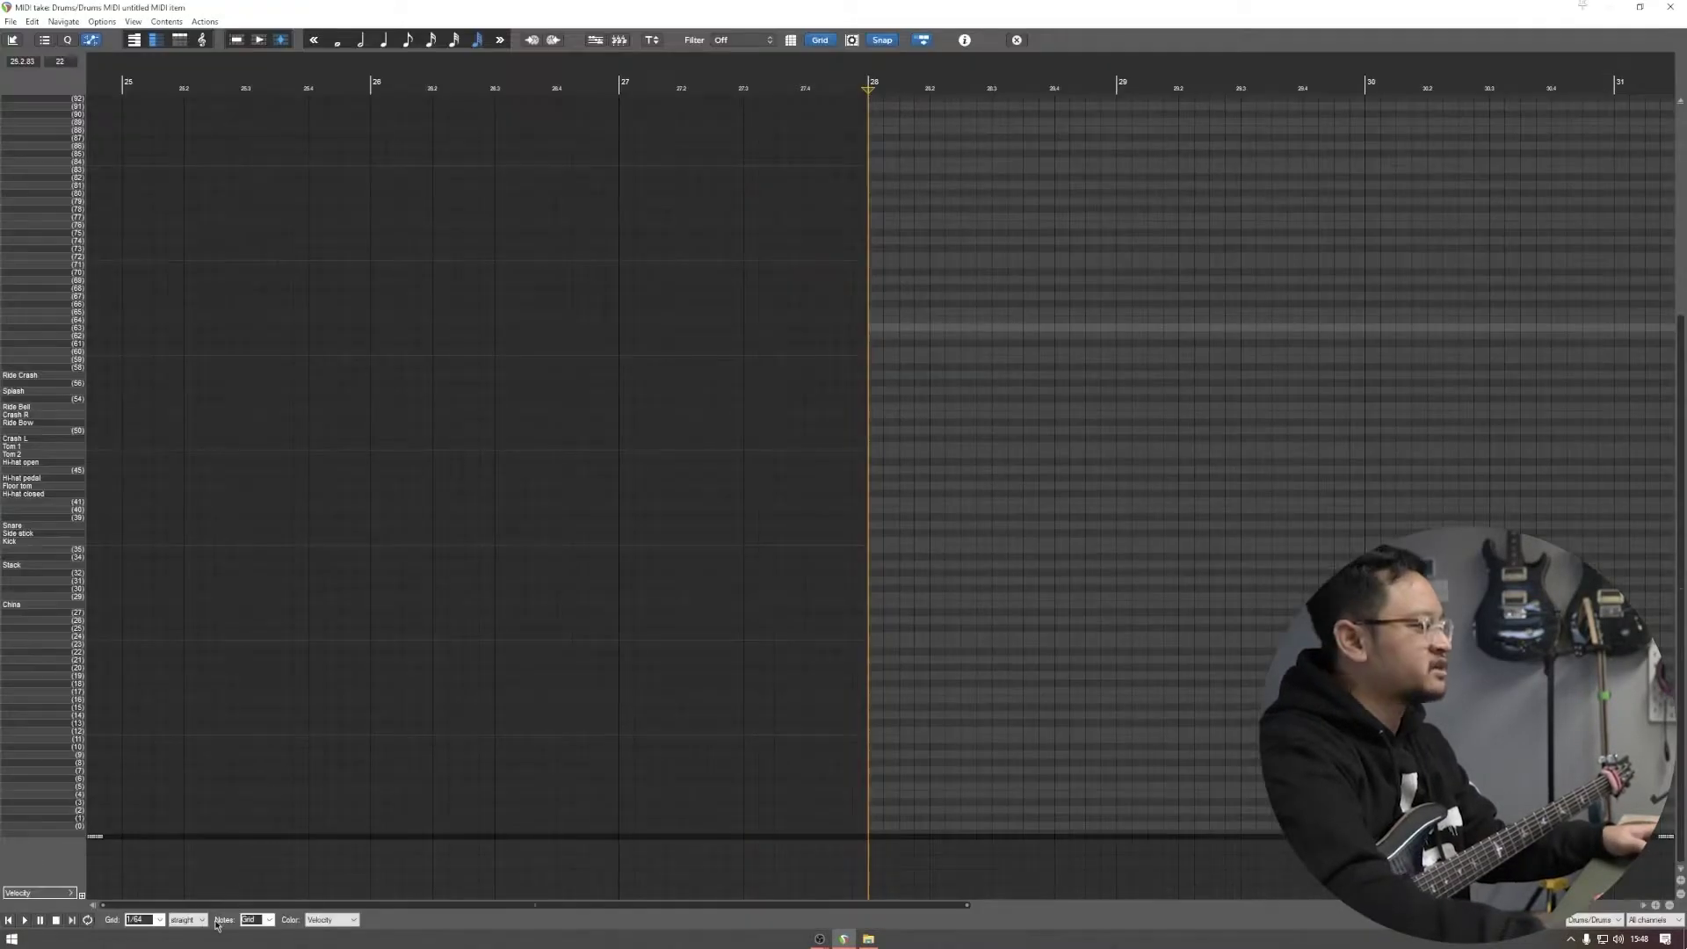
{"action": "left_click", "coordinate": [142, 919]}
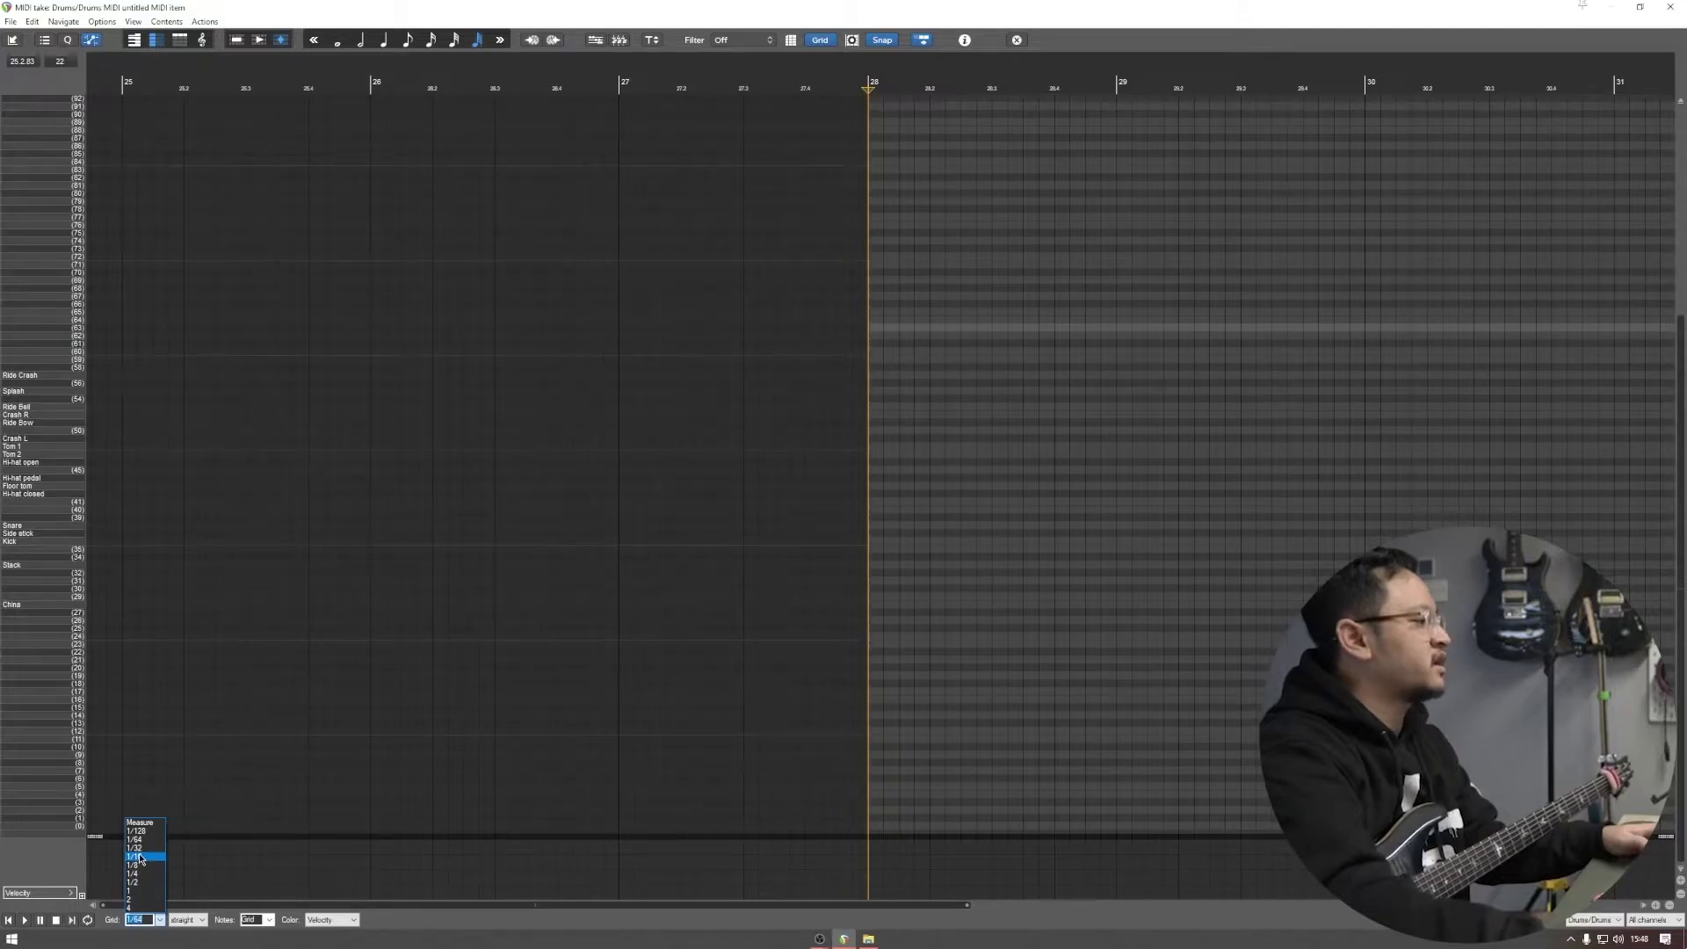
Step: Program a two-bar groove at bar 28 with snares on beat 3, Crash R on beats 1 and 3 and syncopated kicks, and paste it at bar 30
{"action": "left_click_drag", "start_coordinate": [791, 516], "coordinate": [111, 806]}
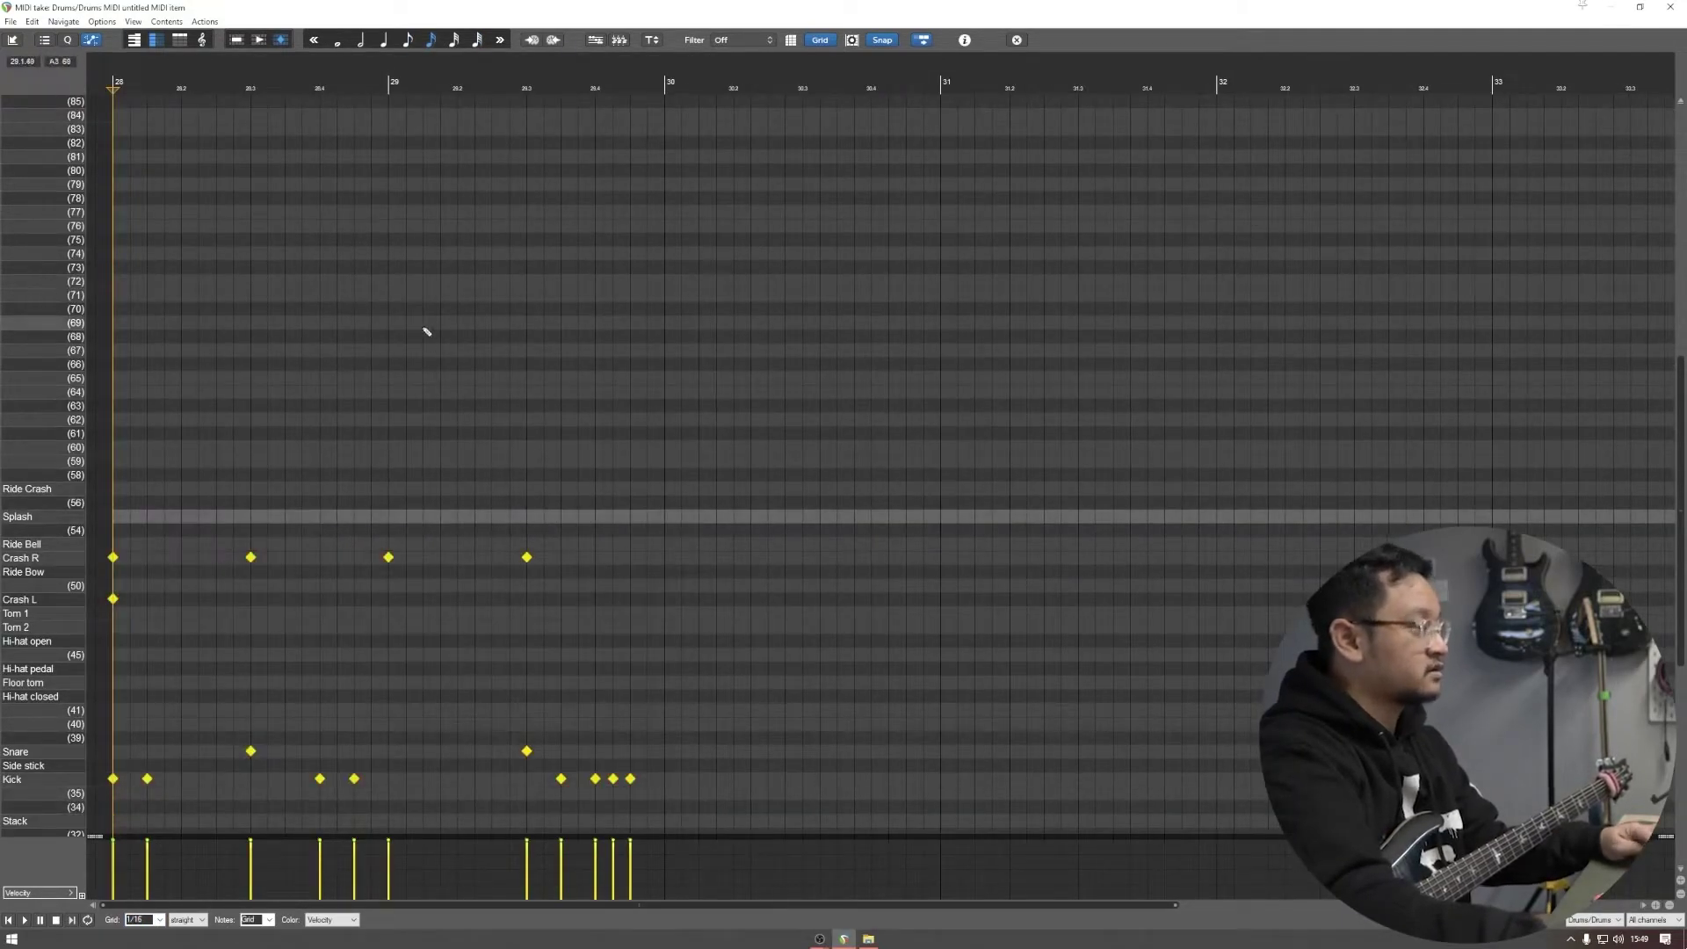
{"action": "key", "text": "ctrl+v"}
{"action": "key", "text": "Home"}
{"action": "key", "text": "space"}
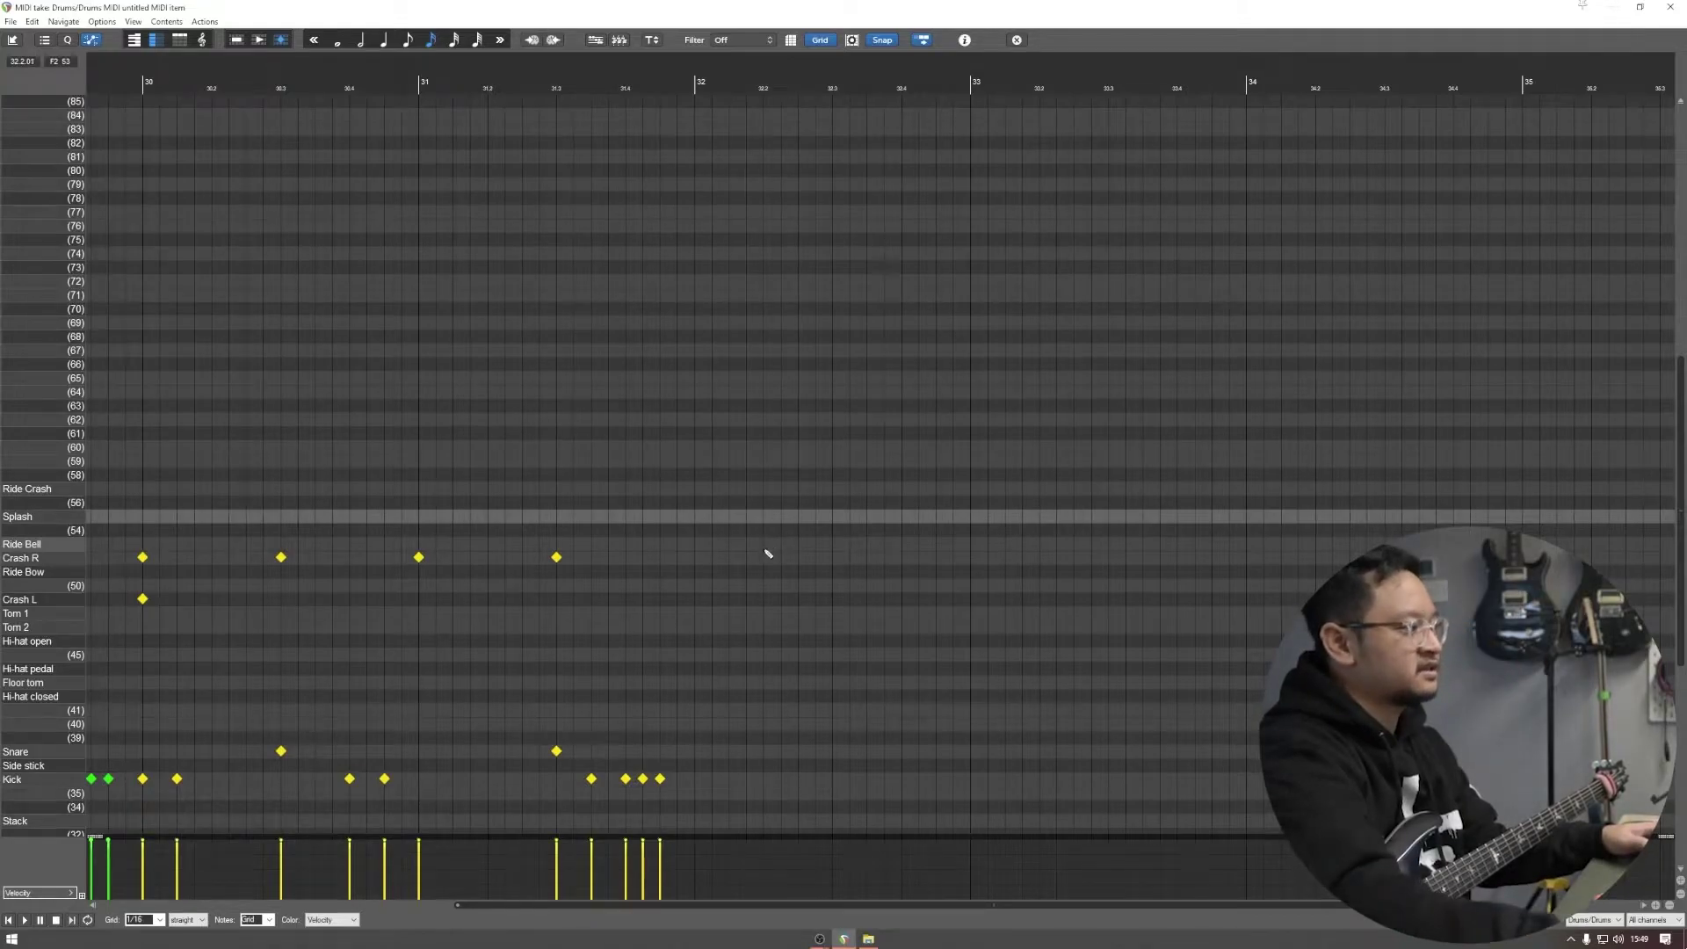
{"action": "key", "text": "space"}
Step: Repeat the four-bar groove from bar 32 and duplicate its Crash R hits one beat over, so they fall on every beat
{"action": "scroll", "coordinate": [765, 560], "scroll_direction": "down", "scroll_amount": 4}
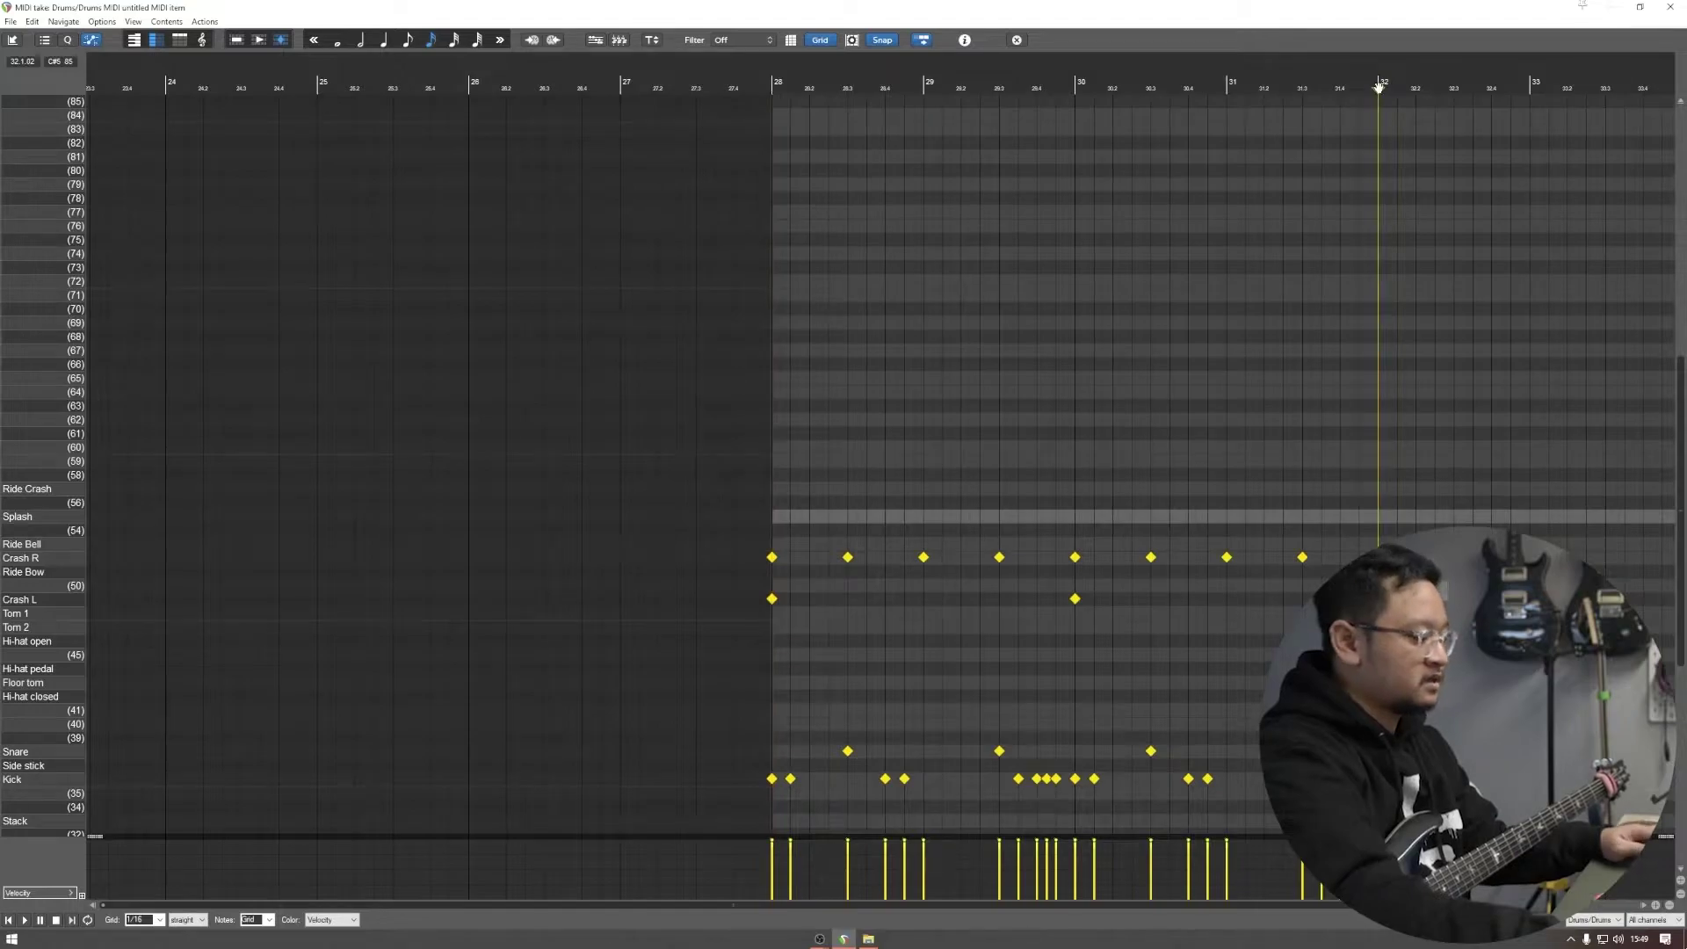
{"action": "key", "text": "ctrl+r"}
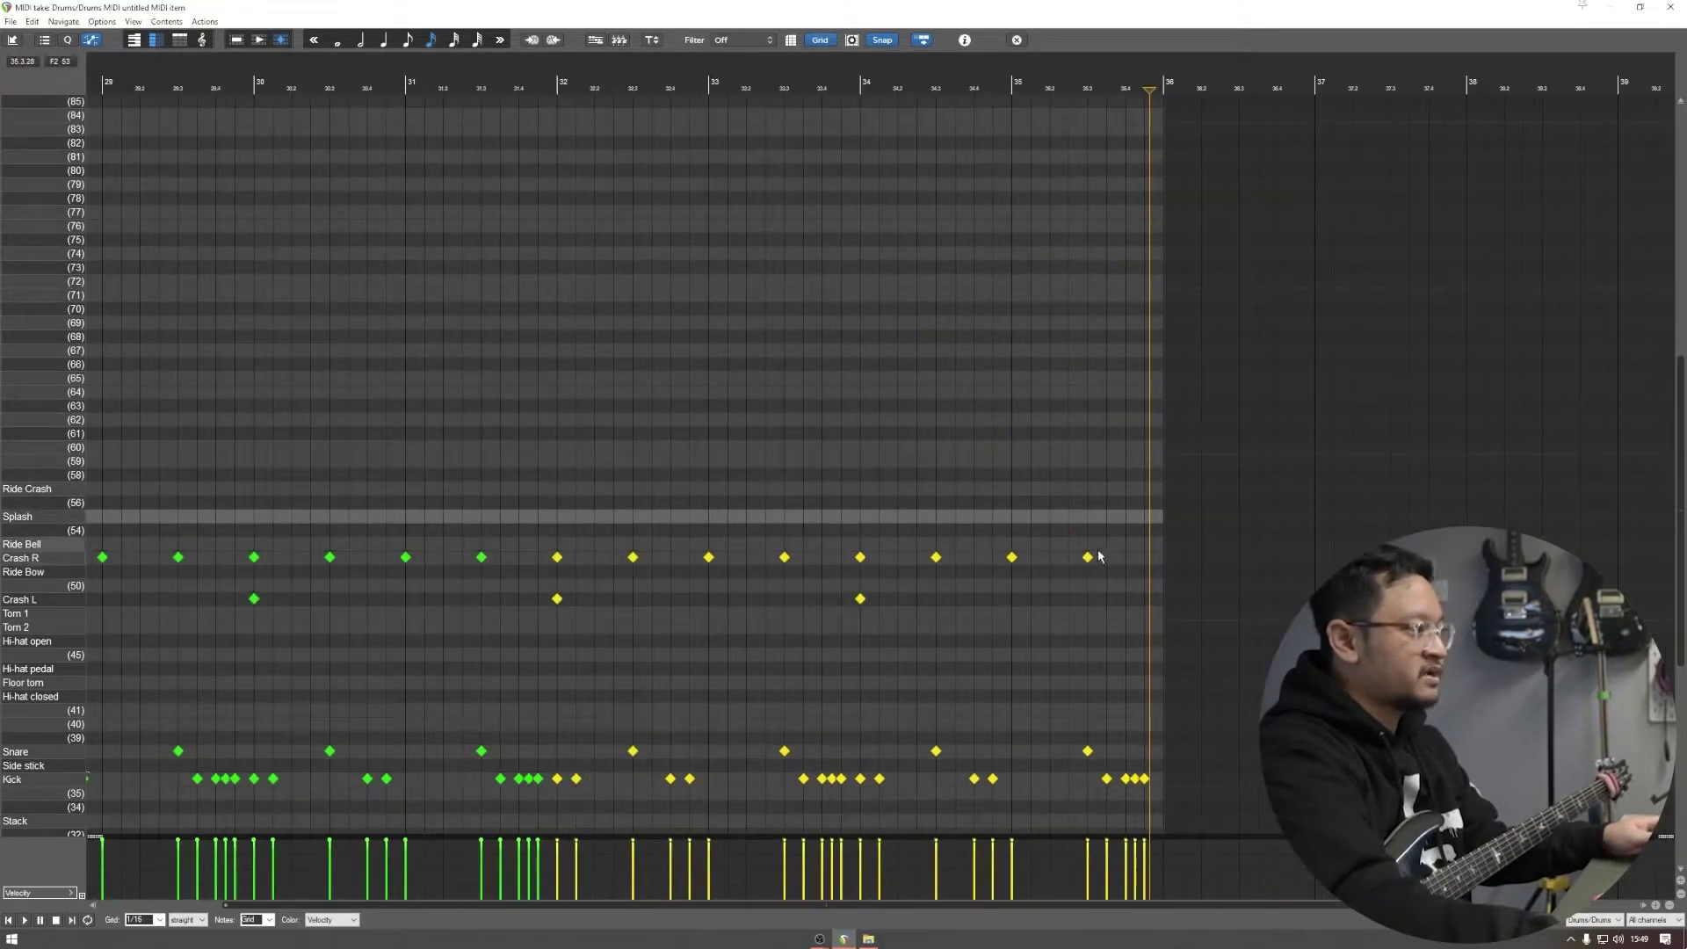
{"action": "left_click_drag", "start_coordinate": [557, 557], "coordinate": [595, 559]}
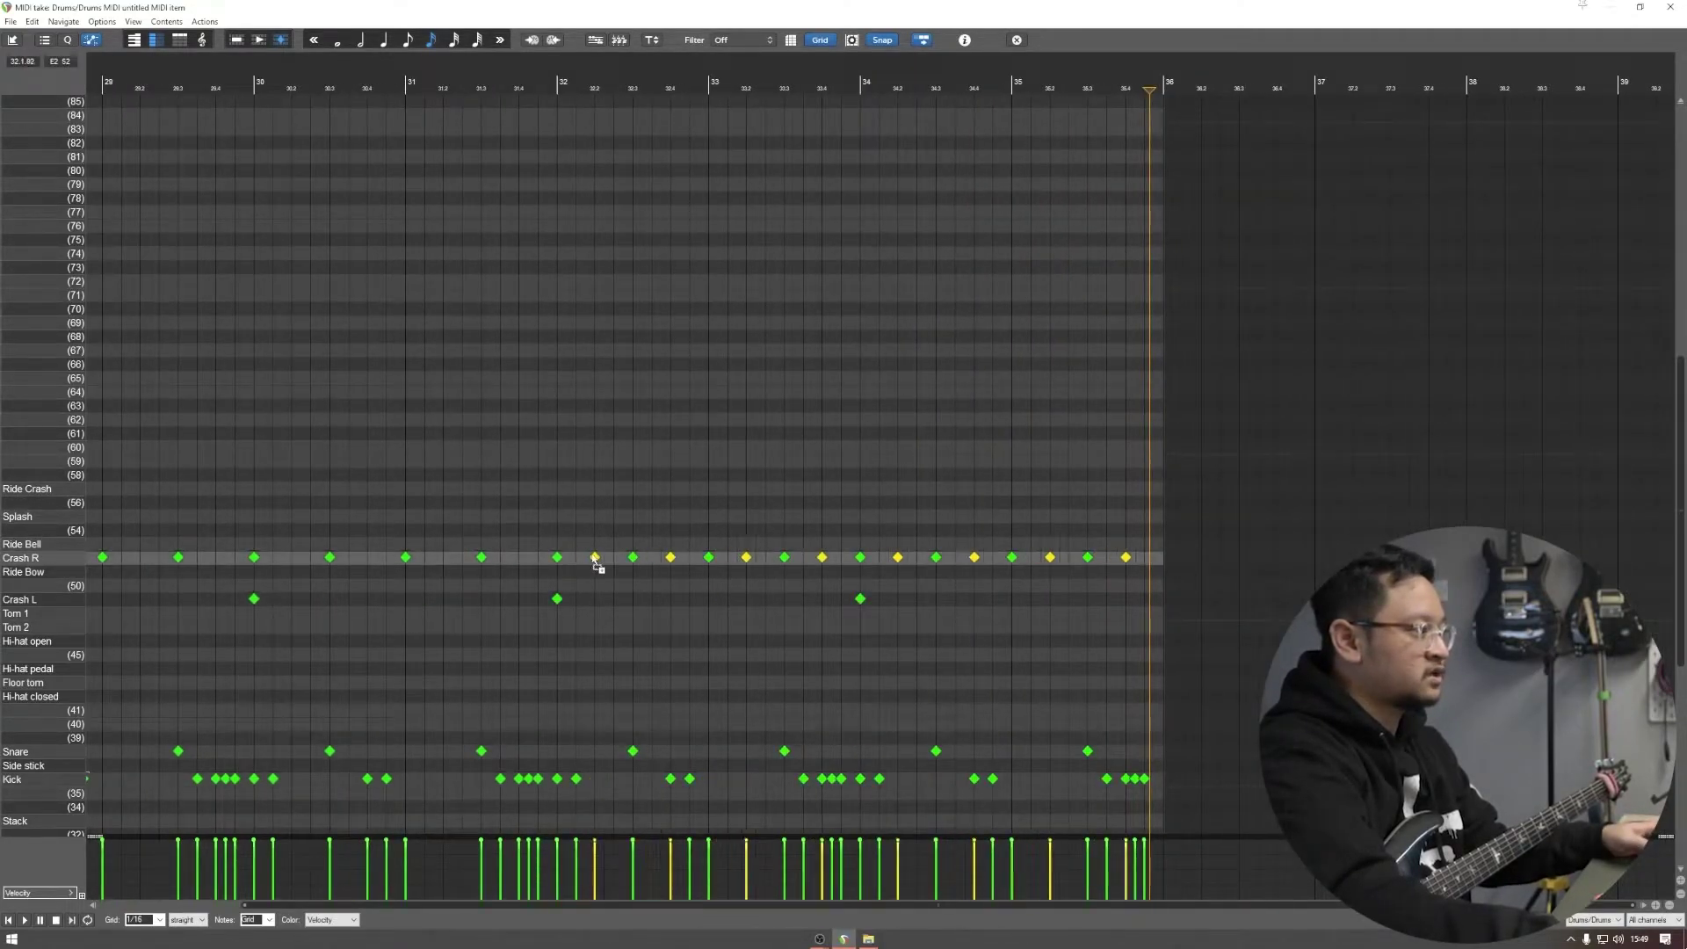
Step: Play back the groove from bar 28 and delete all drum notes from beat 3 of bar 35 onward
{"action": "key", "text": "space"}
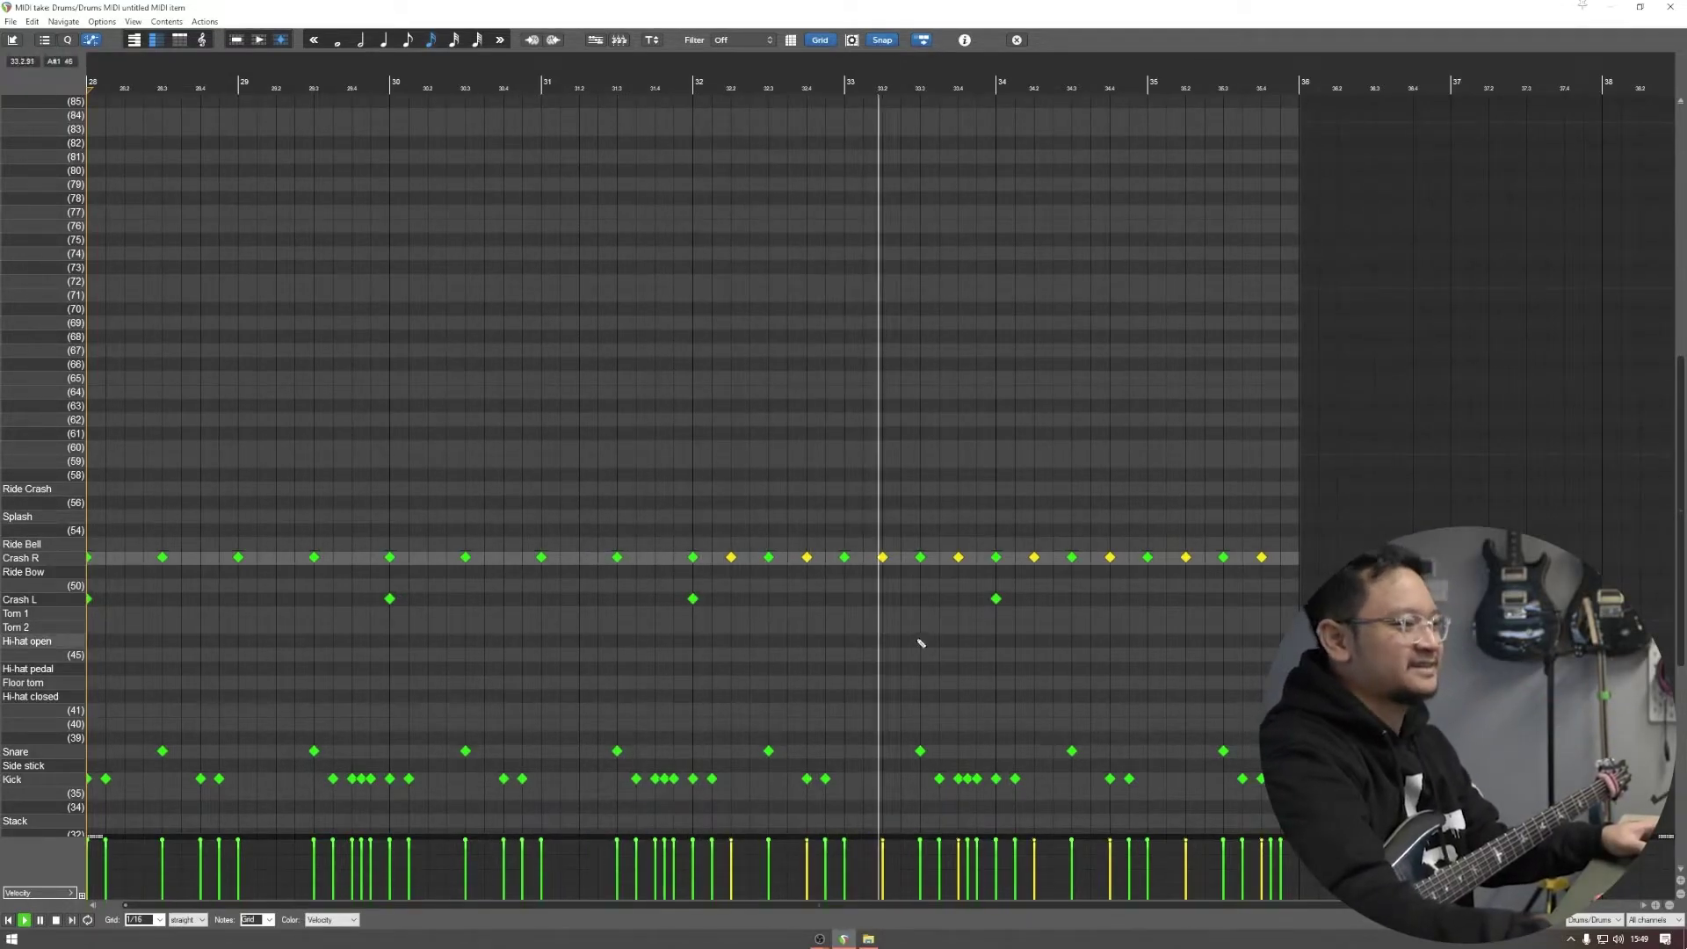
{"action": "scroll", "coordinate": [1247, 647], "scroll_direction": "up", "scroll_amount": 4}
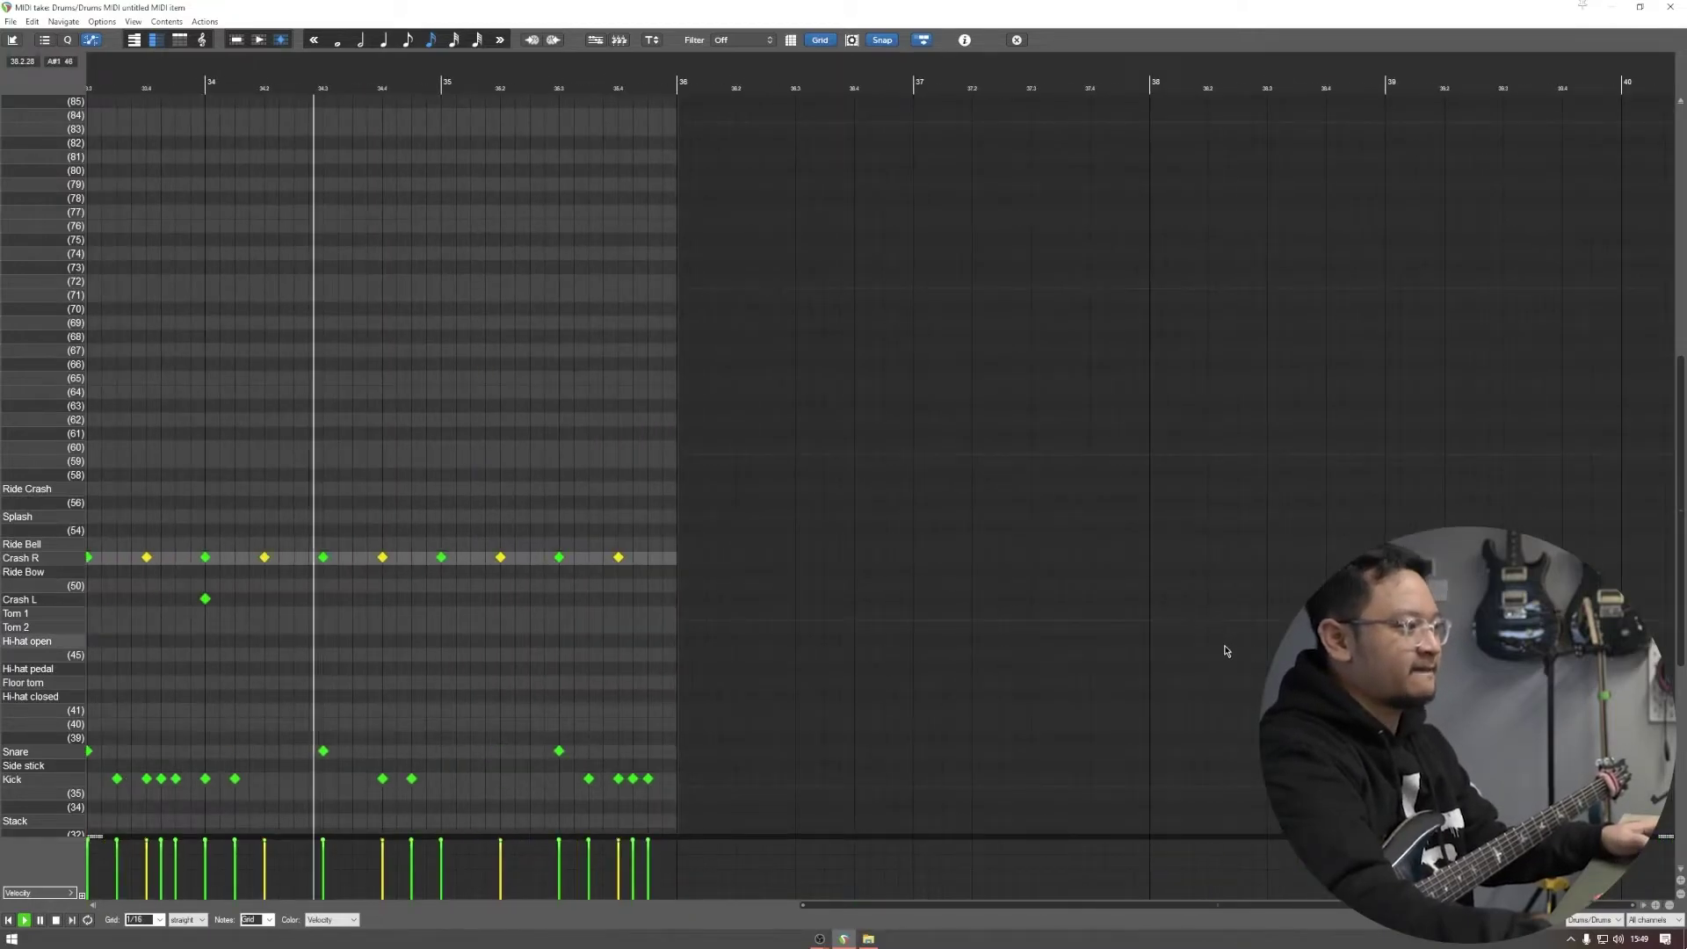
{"action": "key", "text": "space"}
{"action": "left_click_drag", "start_coordinate": [957, 497], "coordinate": [735, 804]}
{"action": "scroll", "coordinate": [738, 810], "scroll_direction": "up", "scroll_amount": 3}
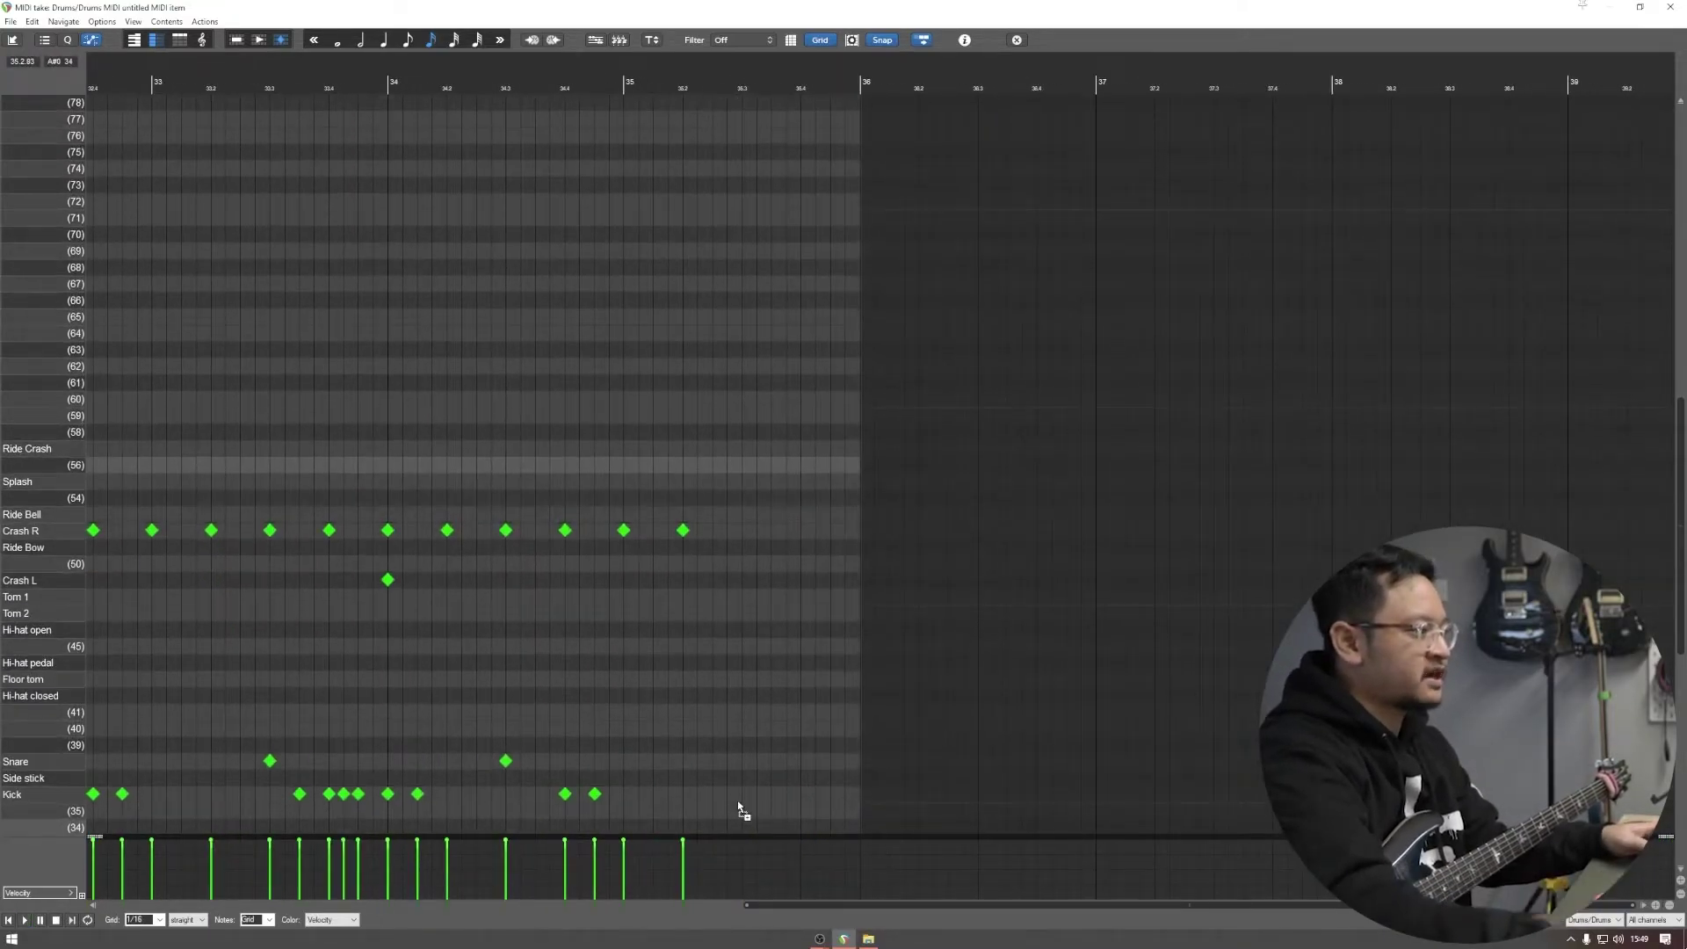
Step: Program a 1/16 fill from beat 3 of bar 35: two snares, two kicks and four snares on beat 4, auditioning from bar 34
{"action": "scroll", "coordinate": [738, 810], "scroll_direction": "up", "scroll_amount": 3}
{"action": "scroll", "coordinate": [738, 810], "scroll_direction": "down", "scroll_amount": 2}
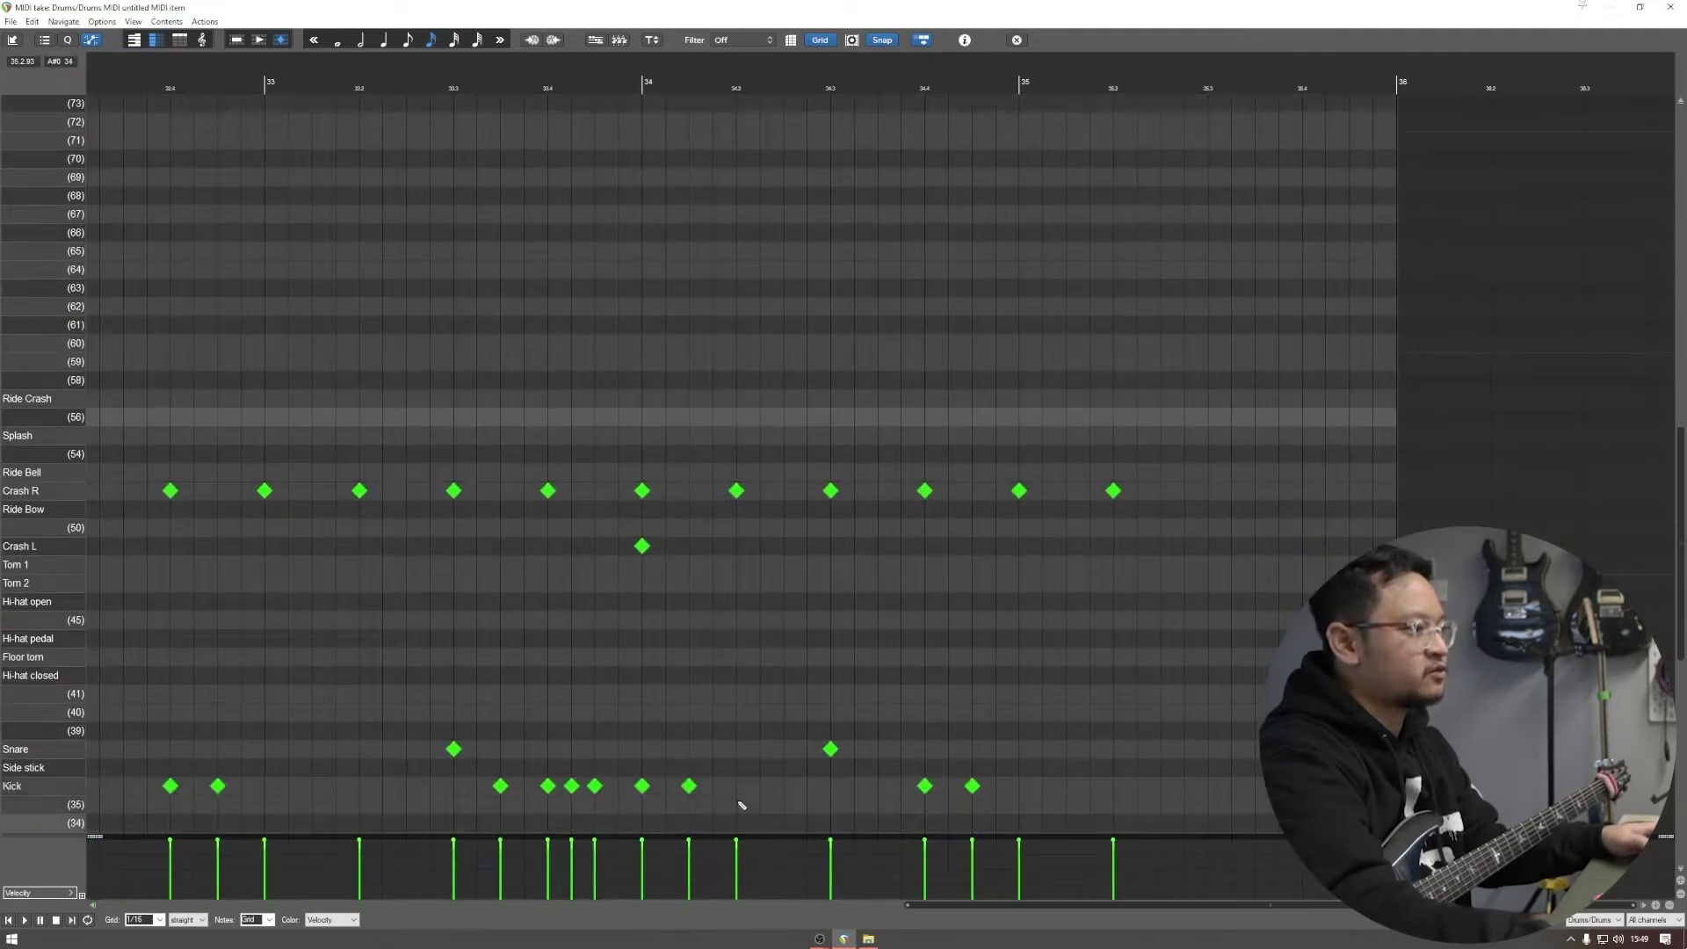
{"action": "scroll", "coordinate": [738, 804], "scroll_direction": "right", "scroll_amount": 3}
{"action": "left_click", "coordinate": [584, 85]}
{"action": "key", "text": "space"}
{"action": "key", "text": "space"}
{"action": "left_click", "coordinate": [844, 693]}
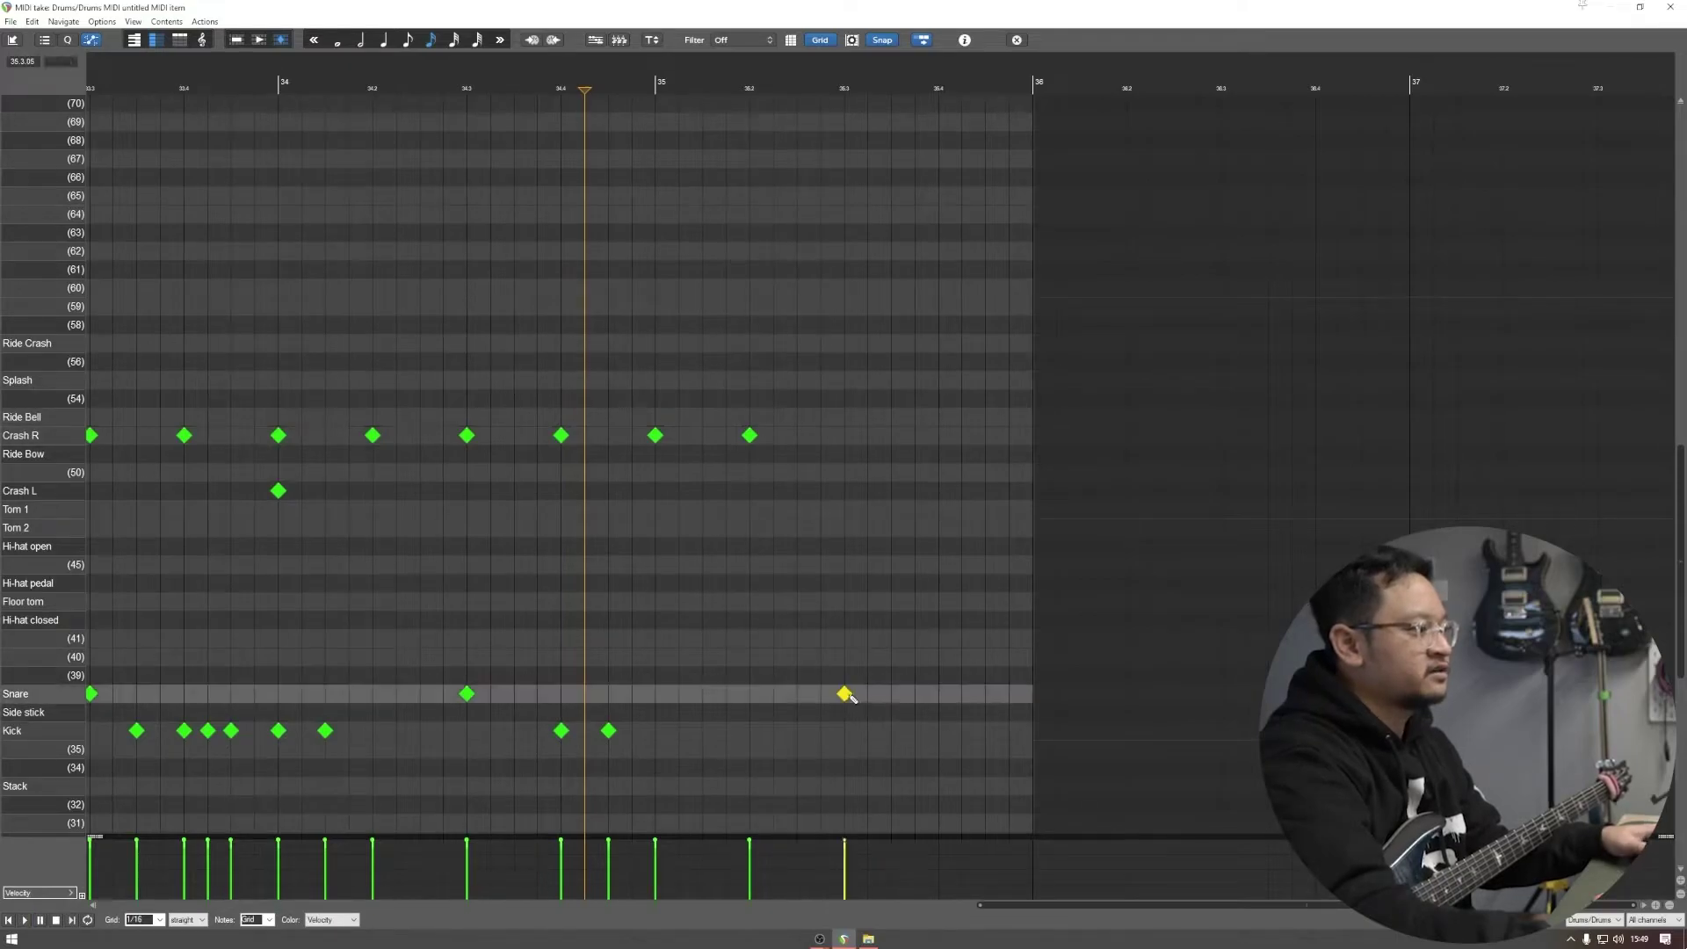
{"action": "key", "text": "space"}
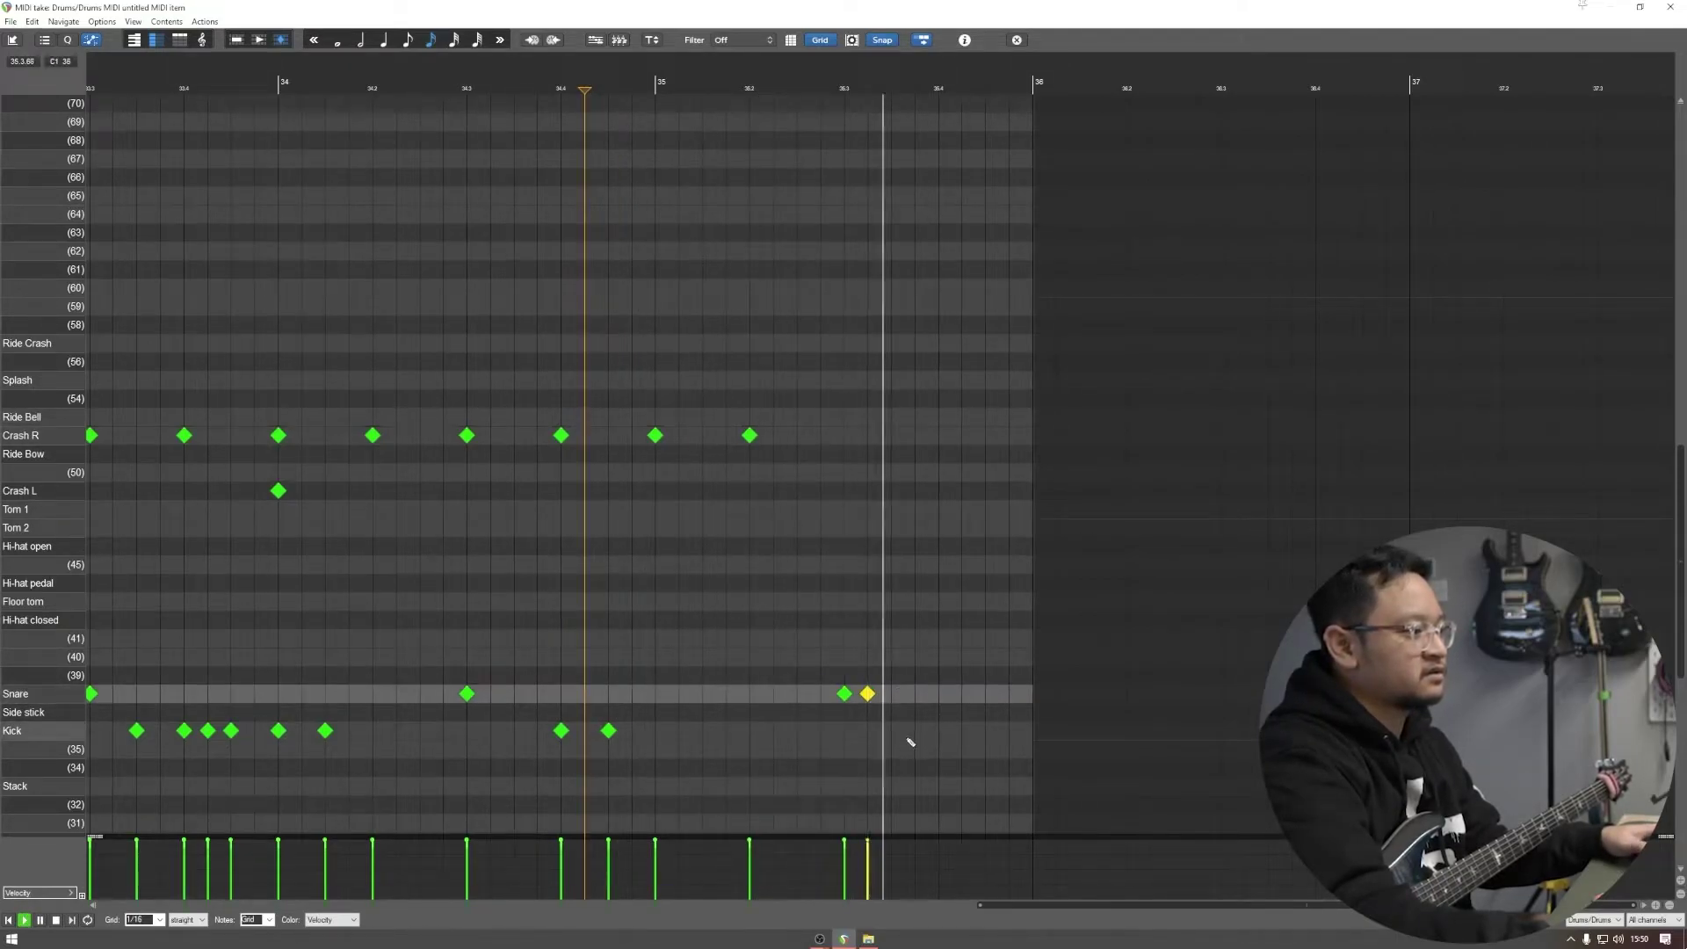
{"action": "key", "text": "space"}
{"action": "left_click", "coordinate": [914, 736]}
{"action": "left_click", "coordinate": [918, 733]}
{"action": "left_click", "coordinate": [943, 696]}
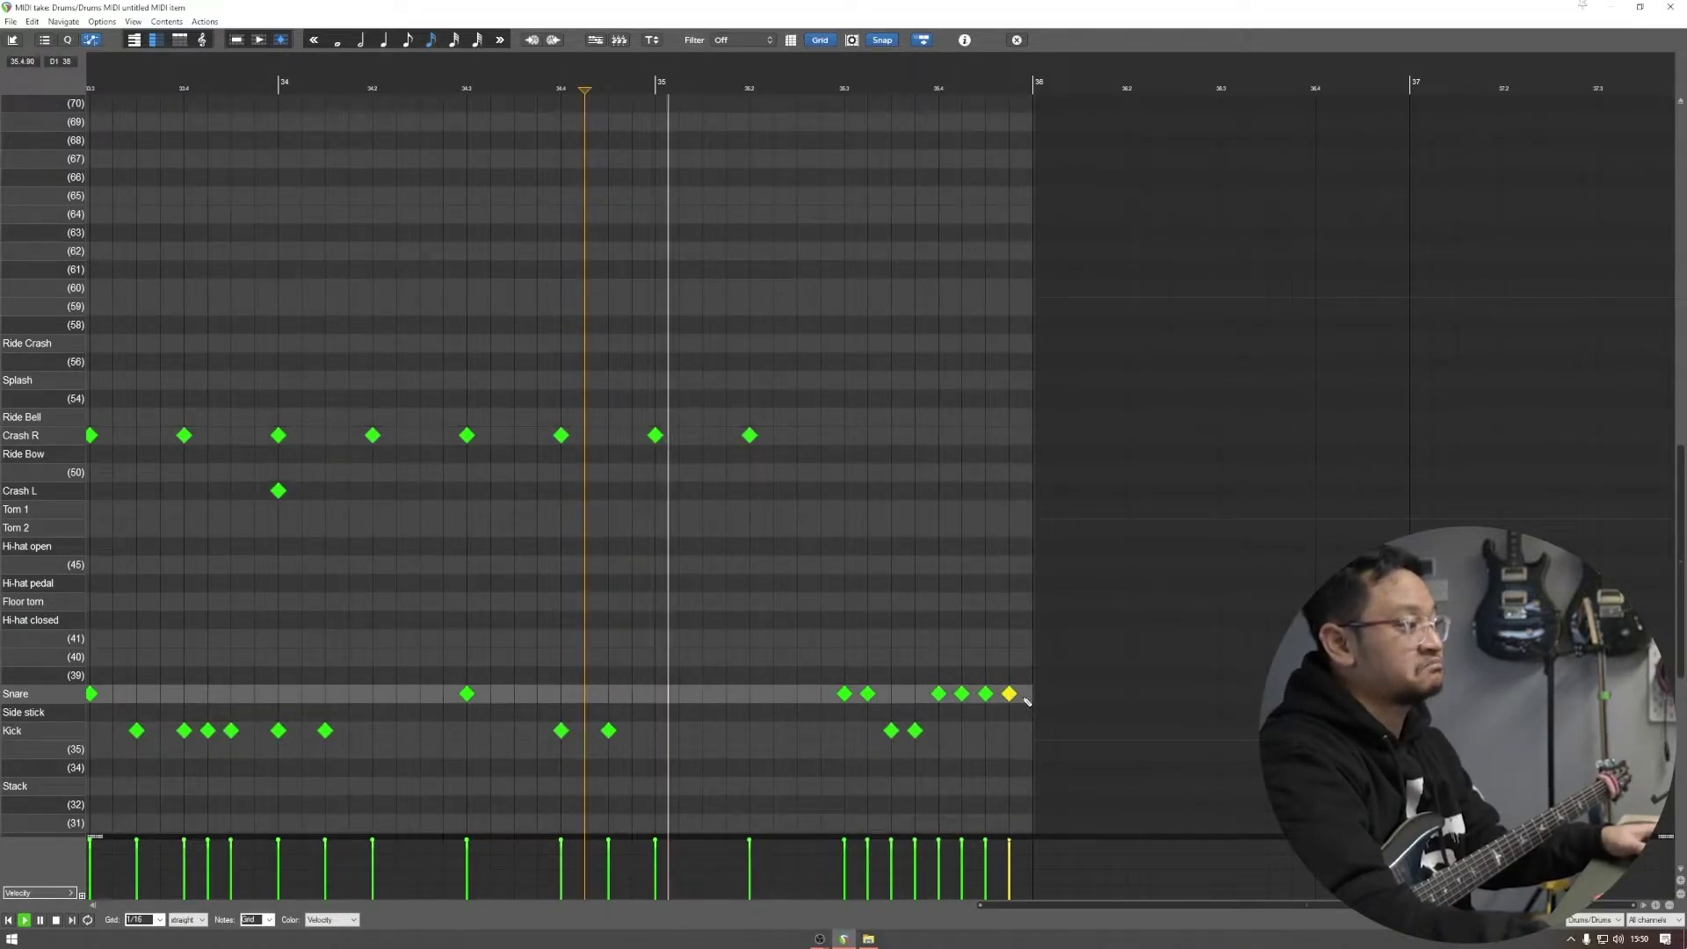
Step: Return to the arrangement and record a Rhythm R and Rhythm R DI take from just before bar 28 past bar 36
{"action": "left_click", "coordinate": [1672, 7]}
{"action": "left_click", "coordinate": [965, 294]}
{"action": "scroll", "coordinate": [964, 294], "scroll_direction": "down", "scroll_amount": 2}
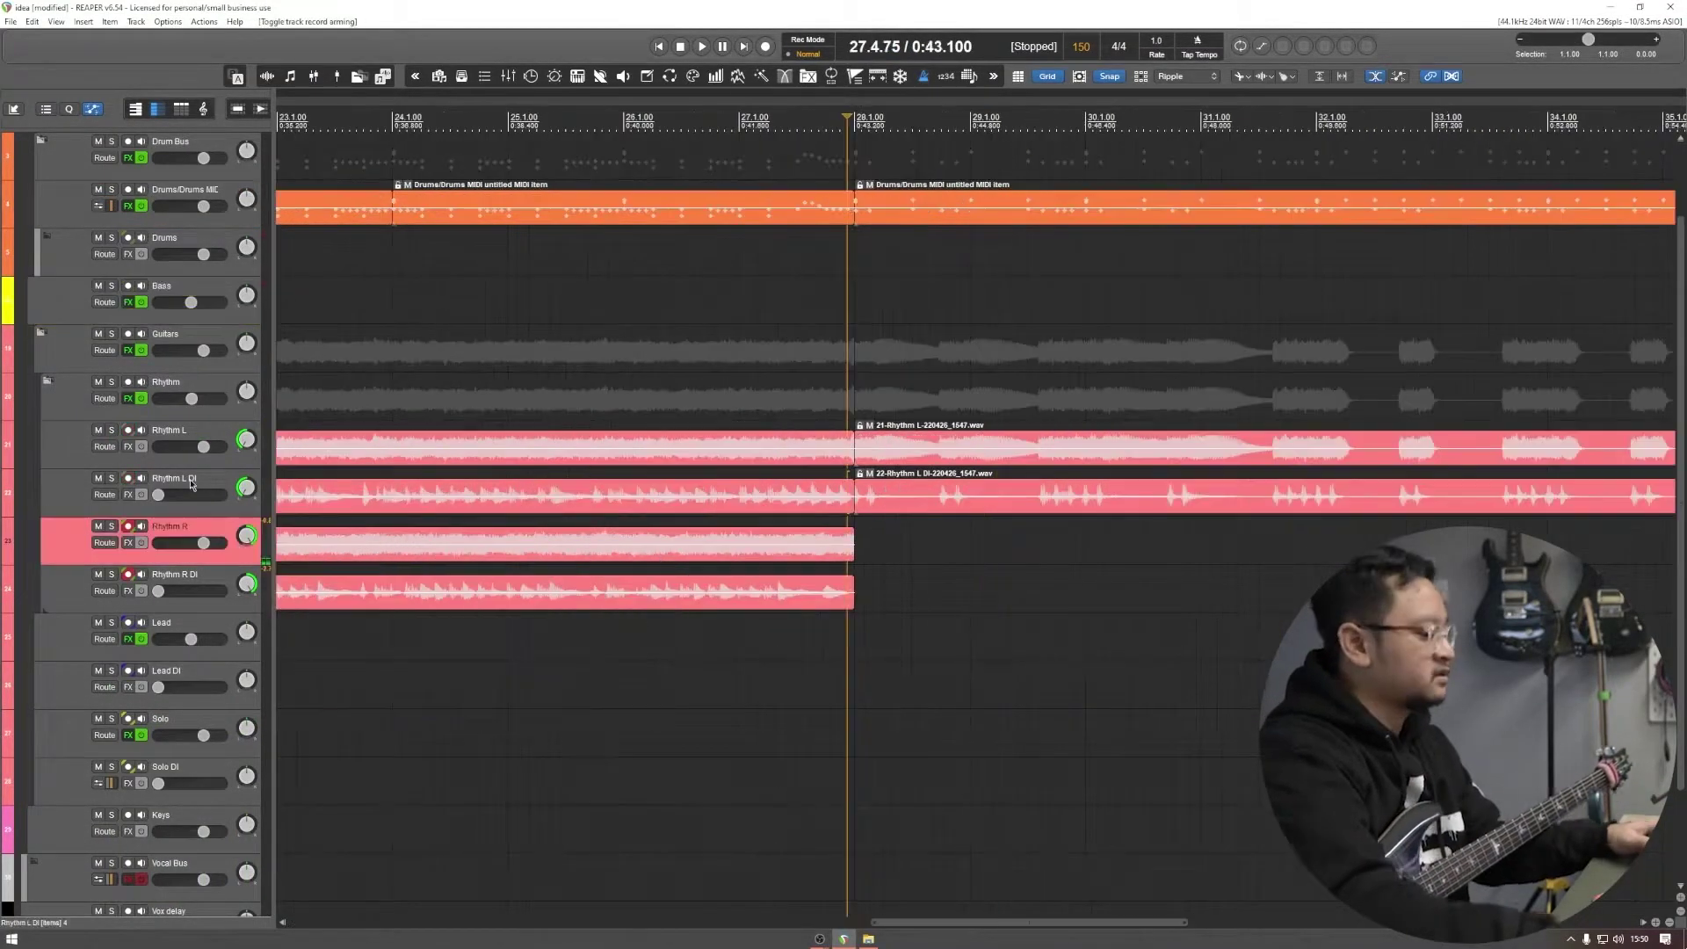
{"action": "key", "text": "ctrl+r"}
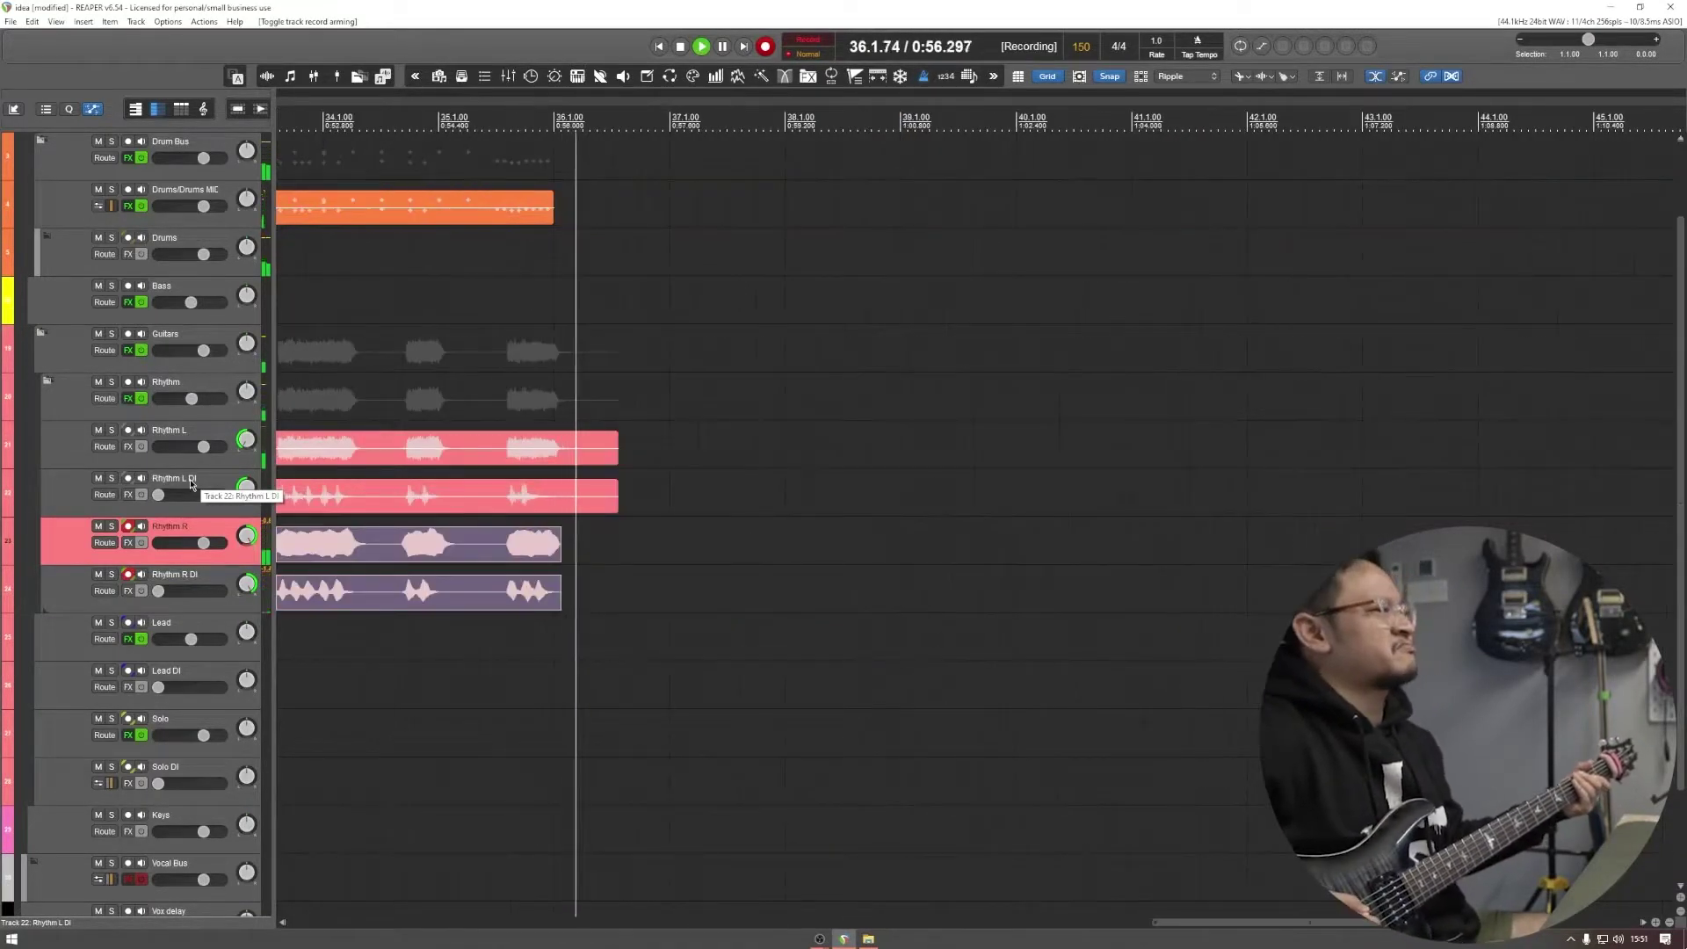
{"action": "key", "text": "space"}
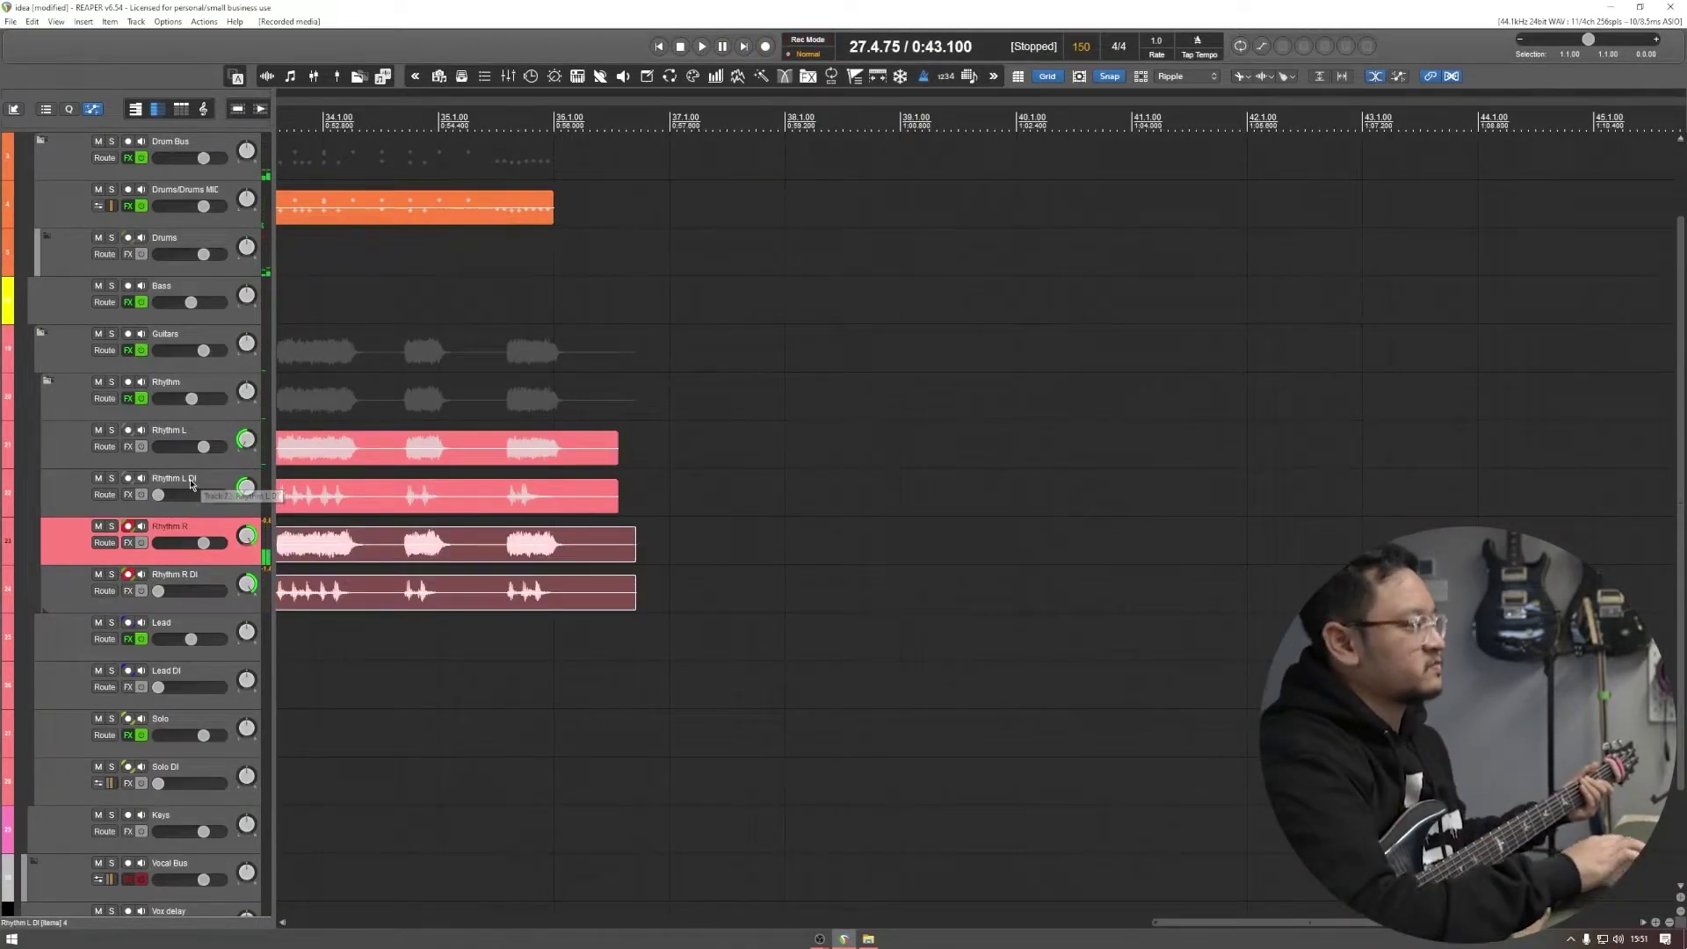
Step: Play back the new Rhythm R take and trim its start to bar 28 on both tracks
{"action": "key", "text": "space"}
{"action": "left_click_drag", "start_coordinate": [821, 734], "coordinate": [881, 549]}
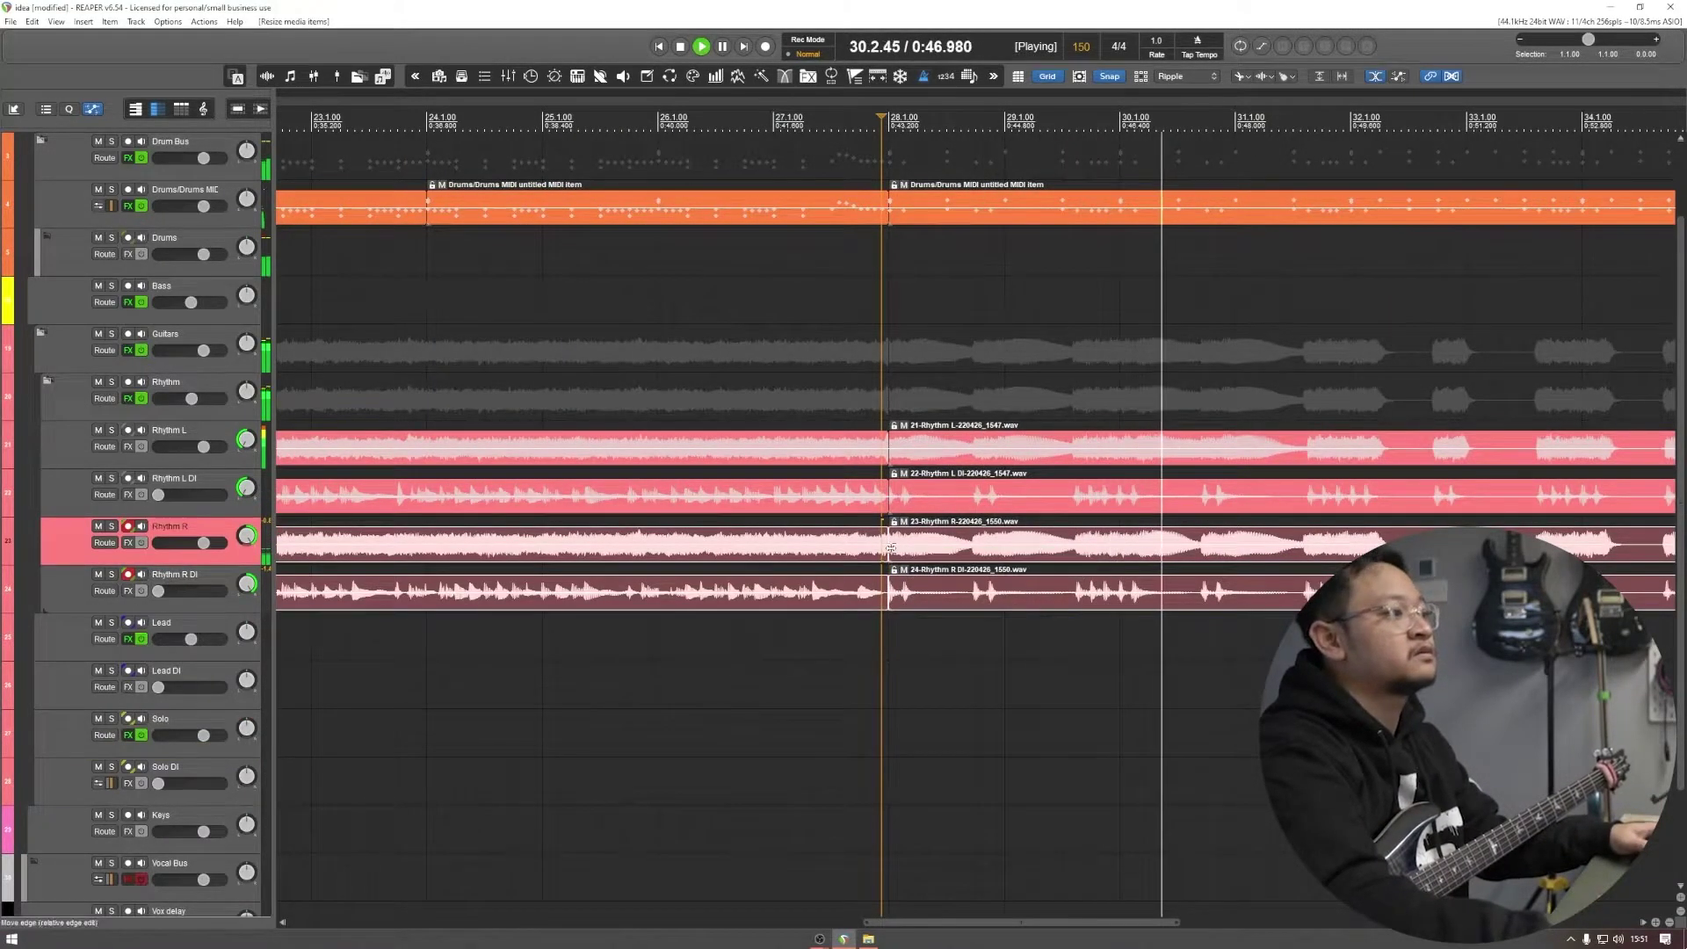
{"action": "scroll", "coordinate": [881, 563], "scroll_direction": "down", "scroll_amount": 5}
{"action": "left_click", "coordinate": [923, 696]}
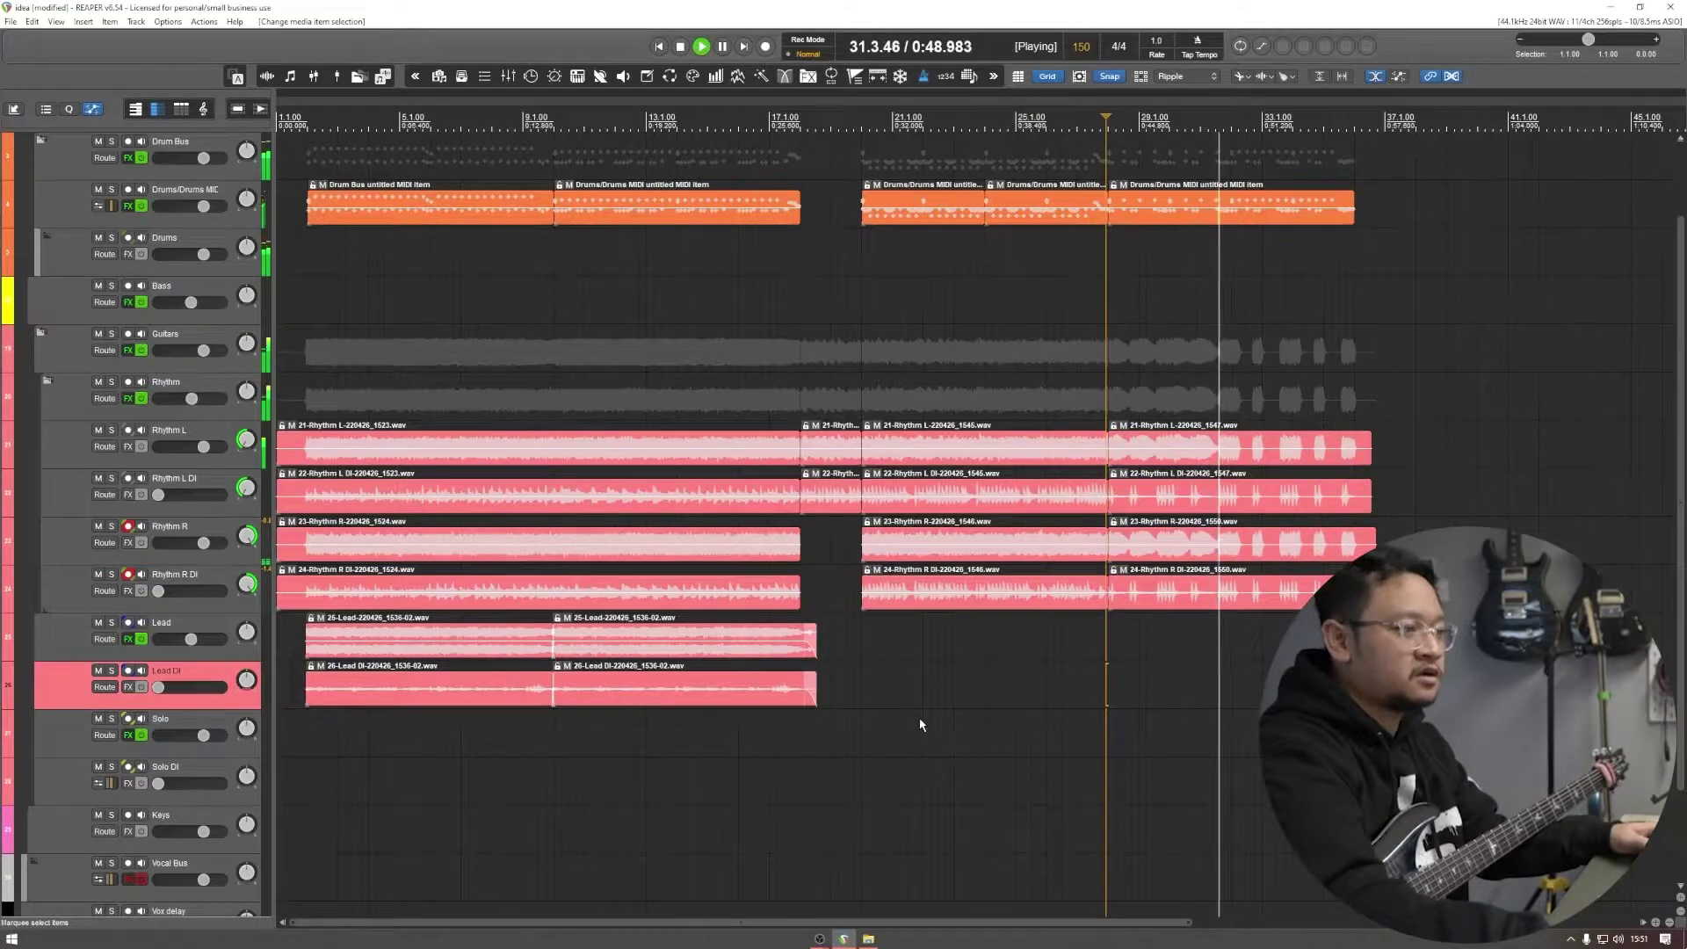
{"action": "key", "text": "space"}
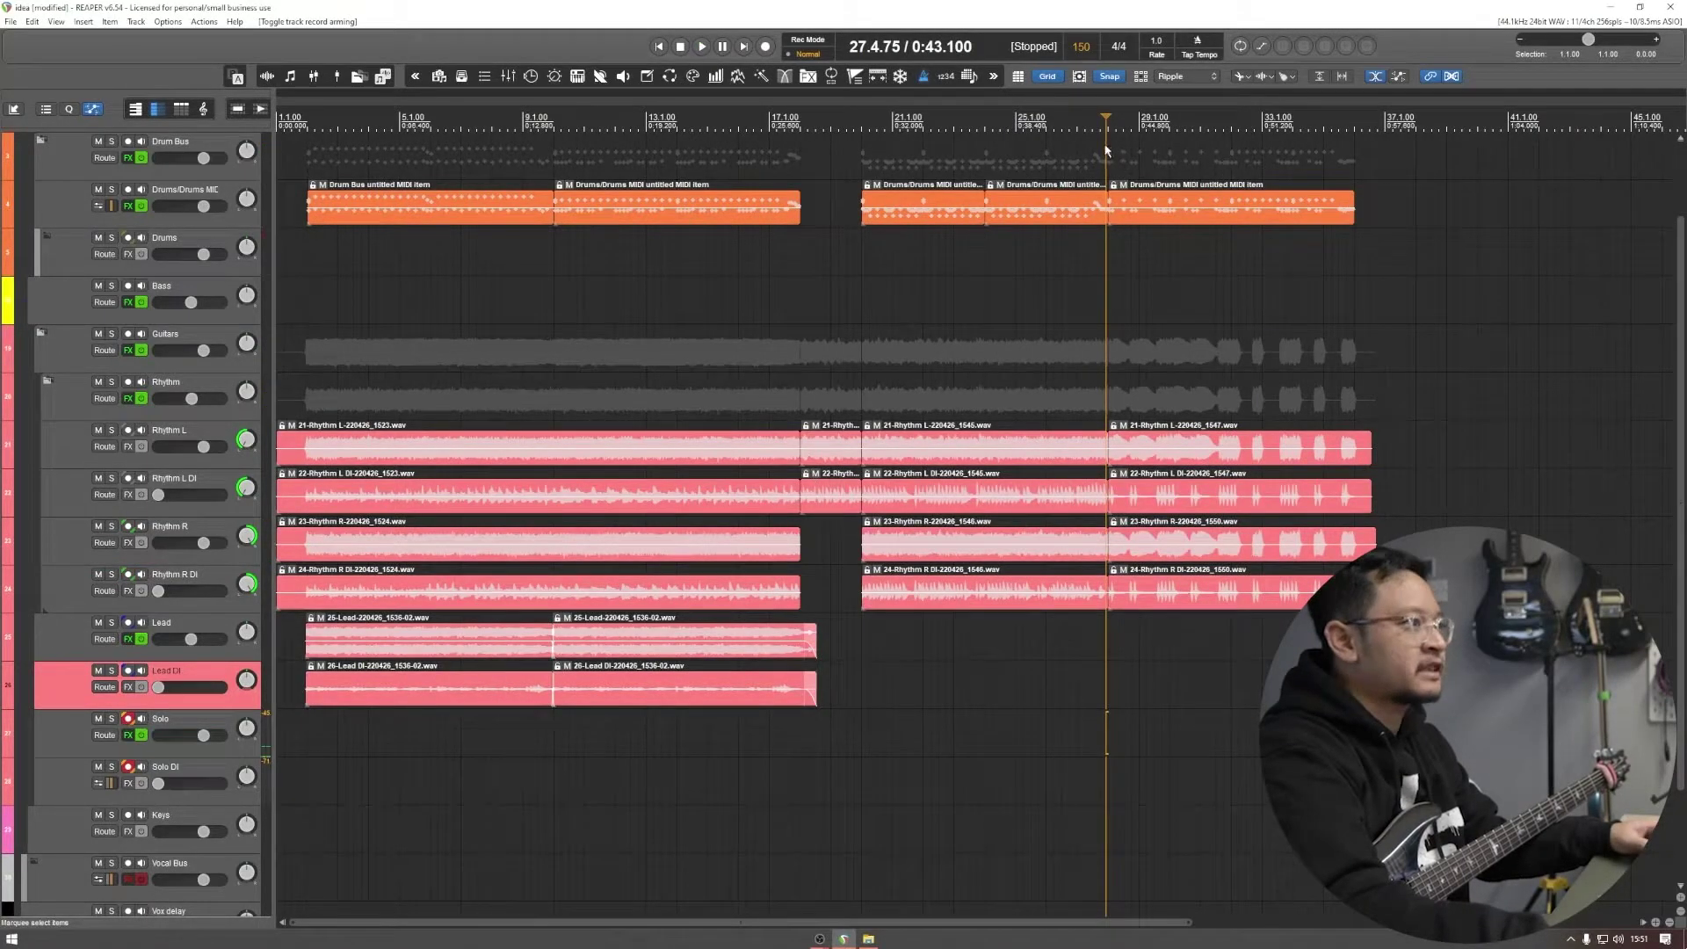
Step: Preview the riff from 19.4.00 and record a take on the Solo and Solo DI tracks from 27.4.00 through bar 36
{"action": "left_click", "coordinate": [860, 124]}
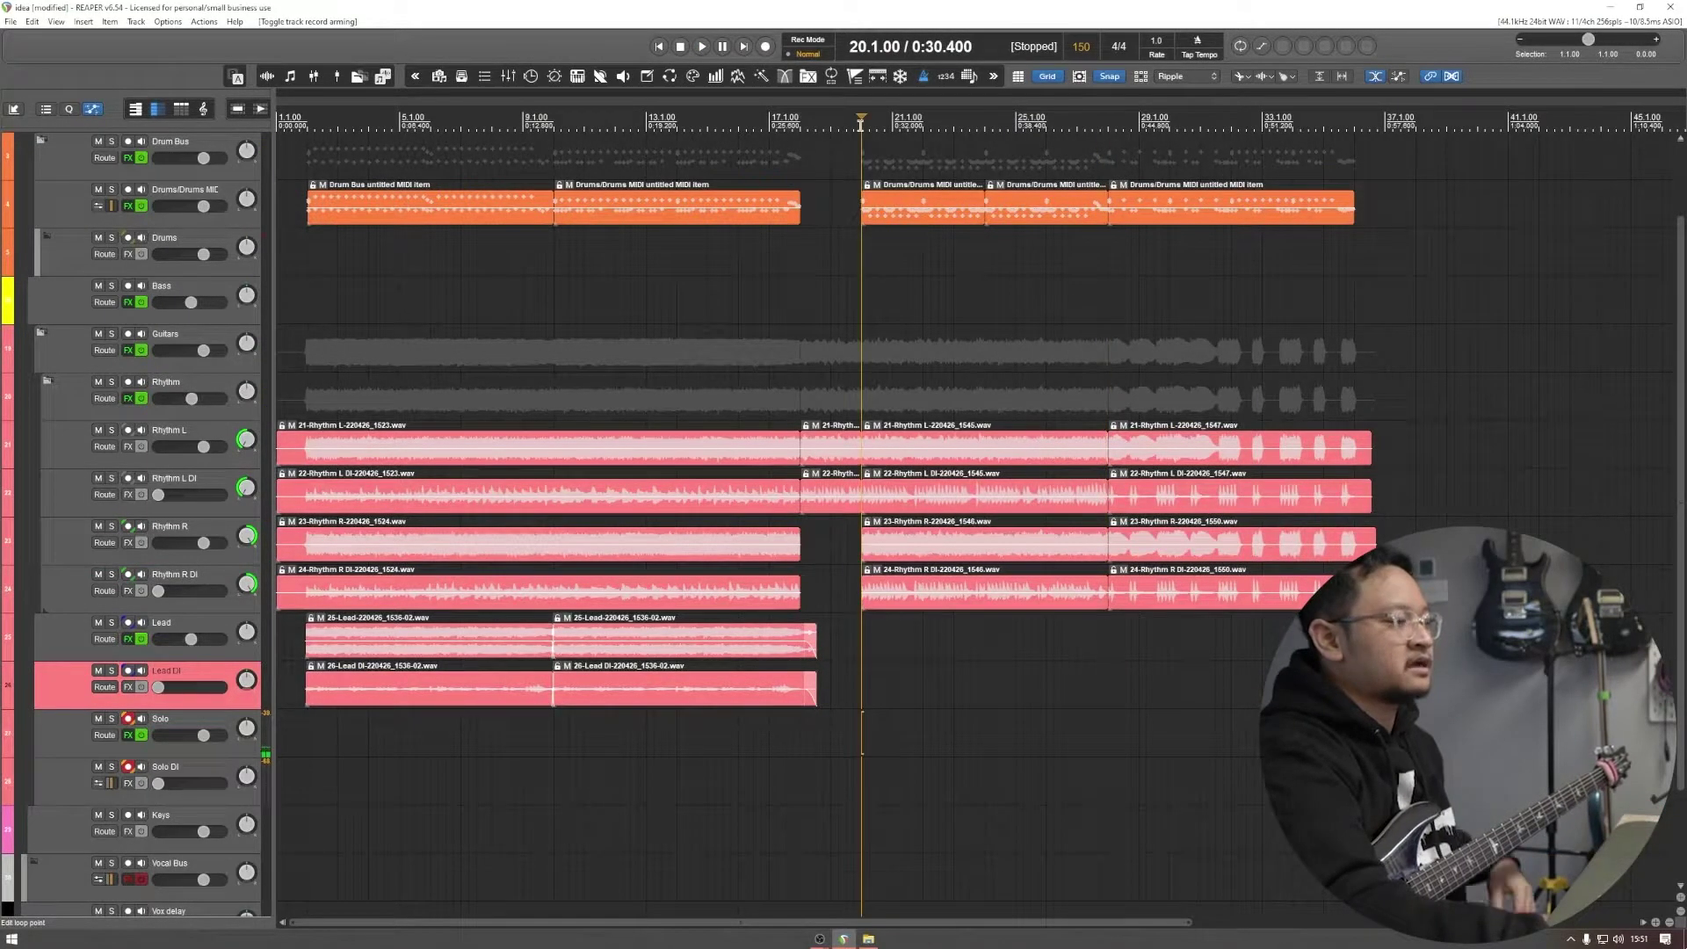
{"action": "left_click", "coordinate": [856, 124]}
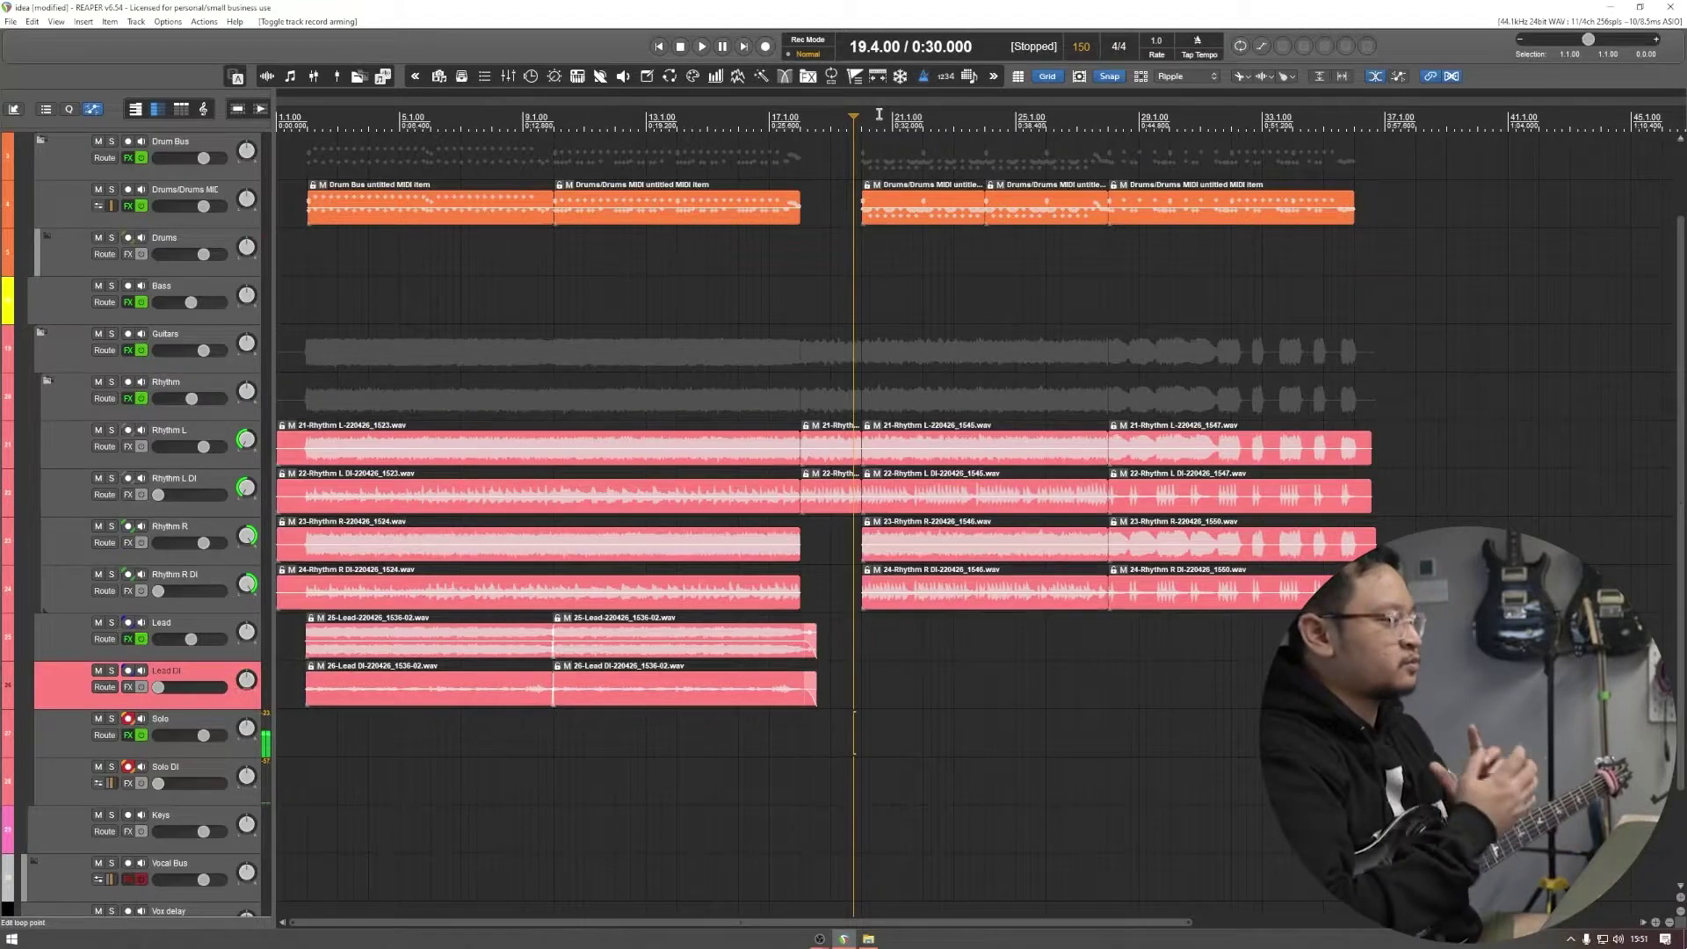
{"action": "key", "text": "space"}
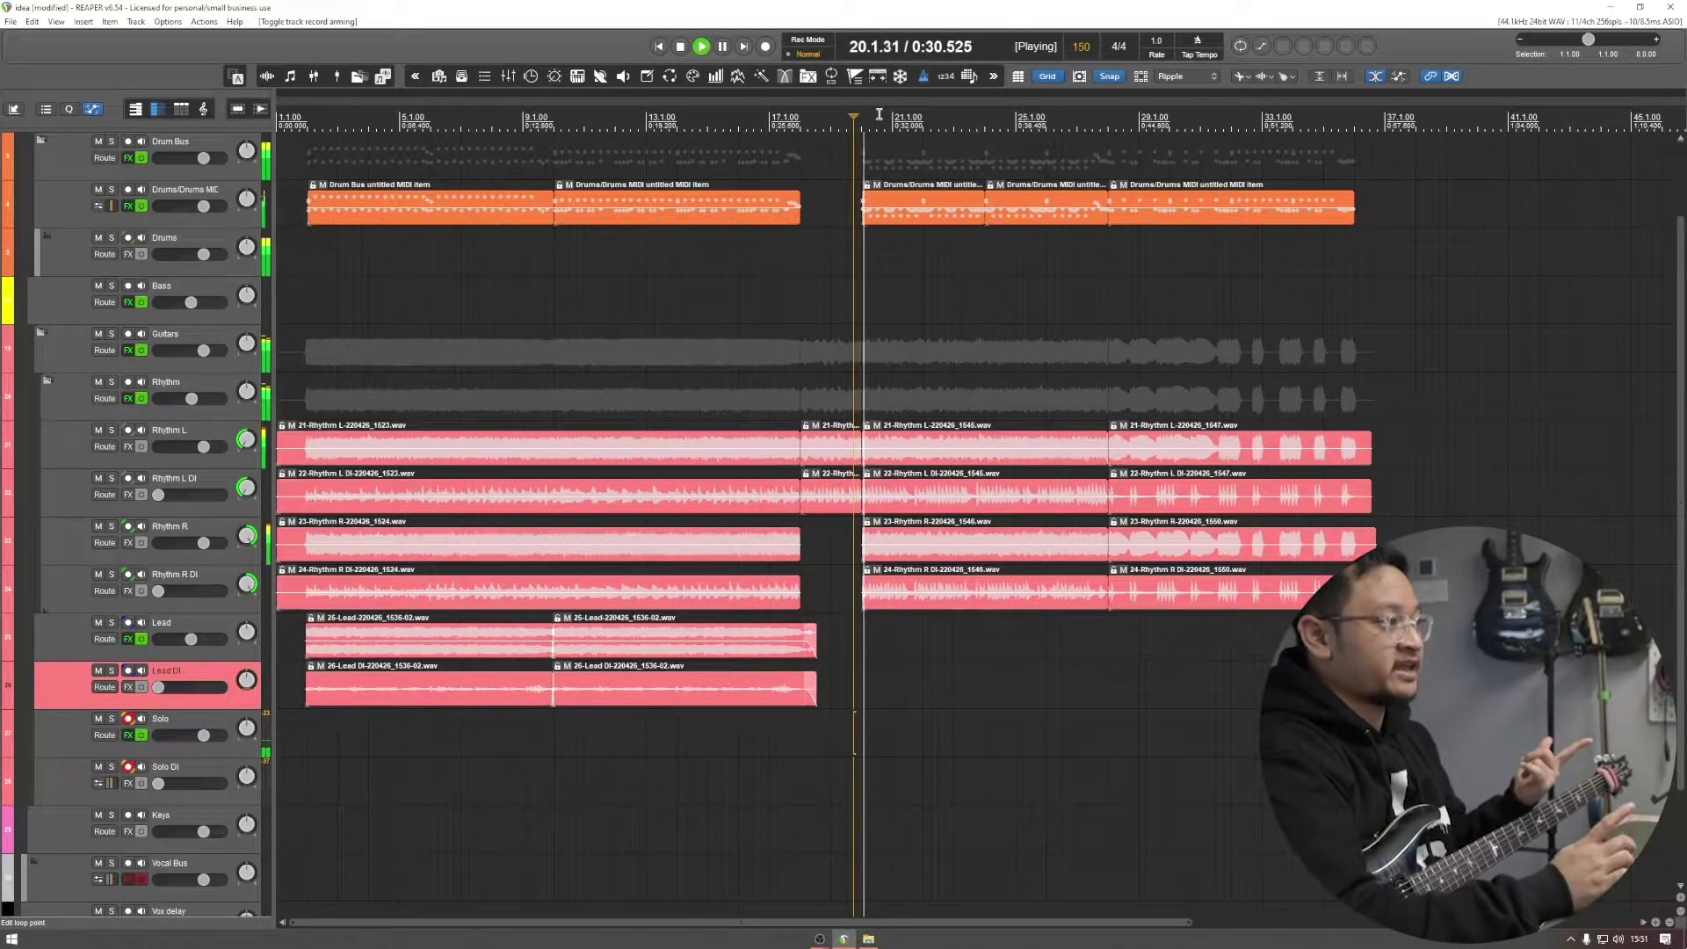
{"action": "key", "text": "space"}
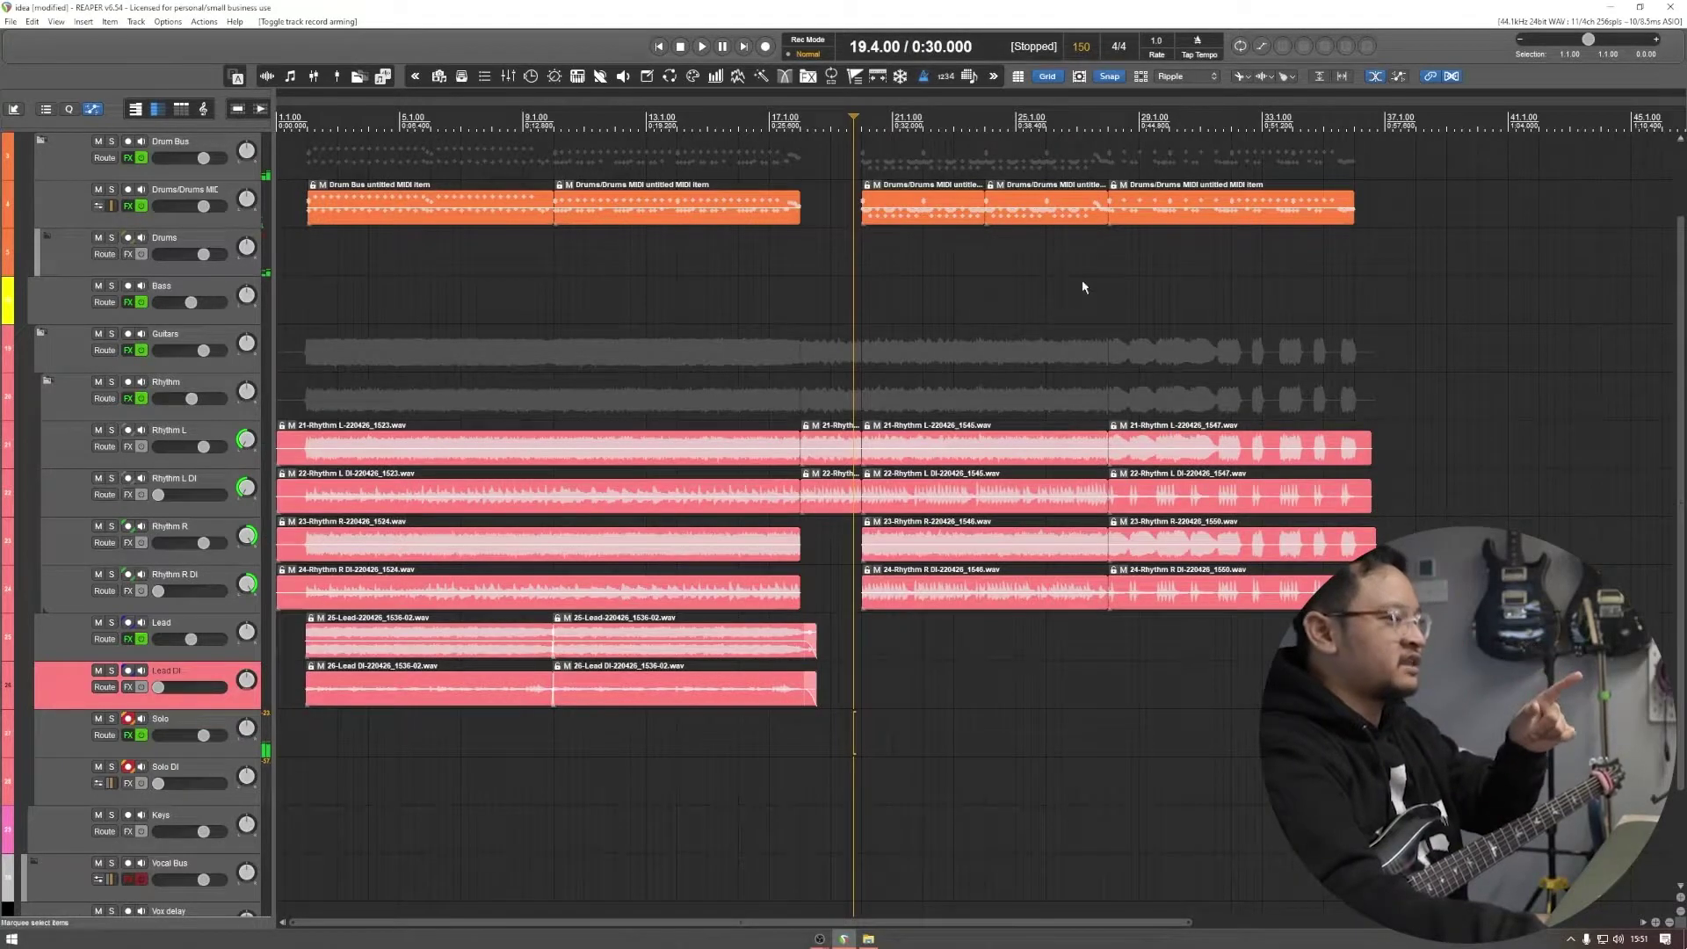
{"action": "left_click", "coordinate": [1109, 127]}
{"action": "left_click", "coordinate": [1099, 126]}
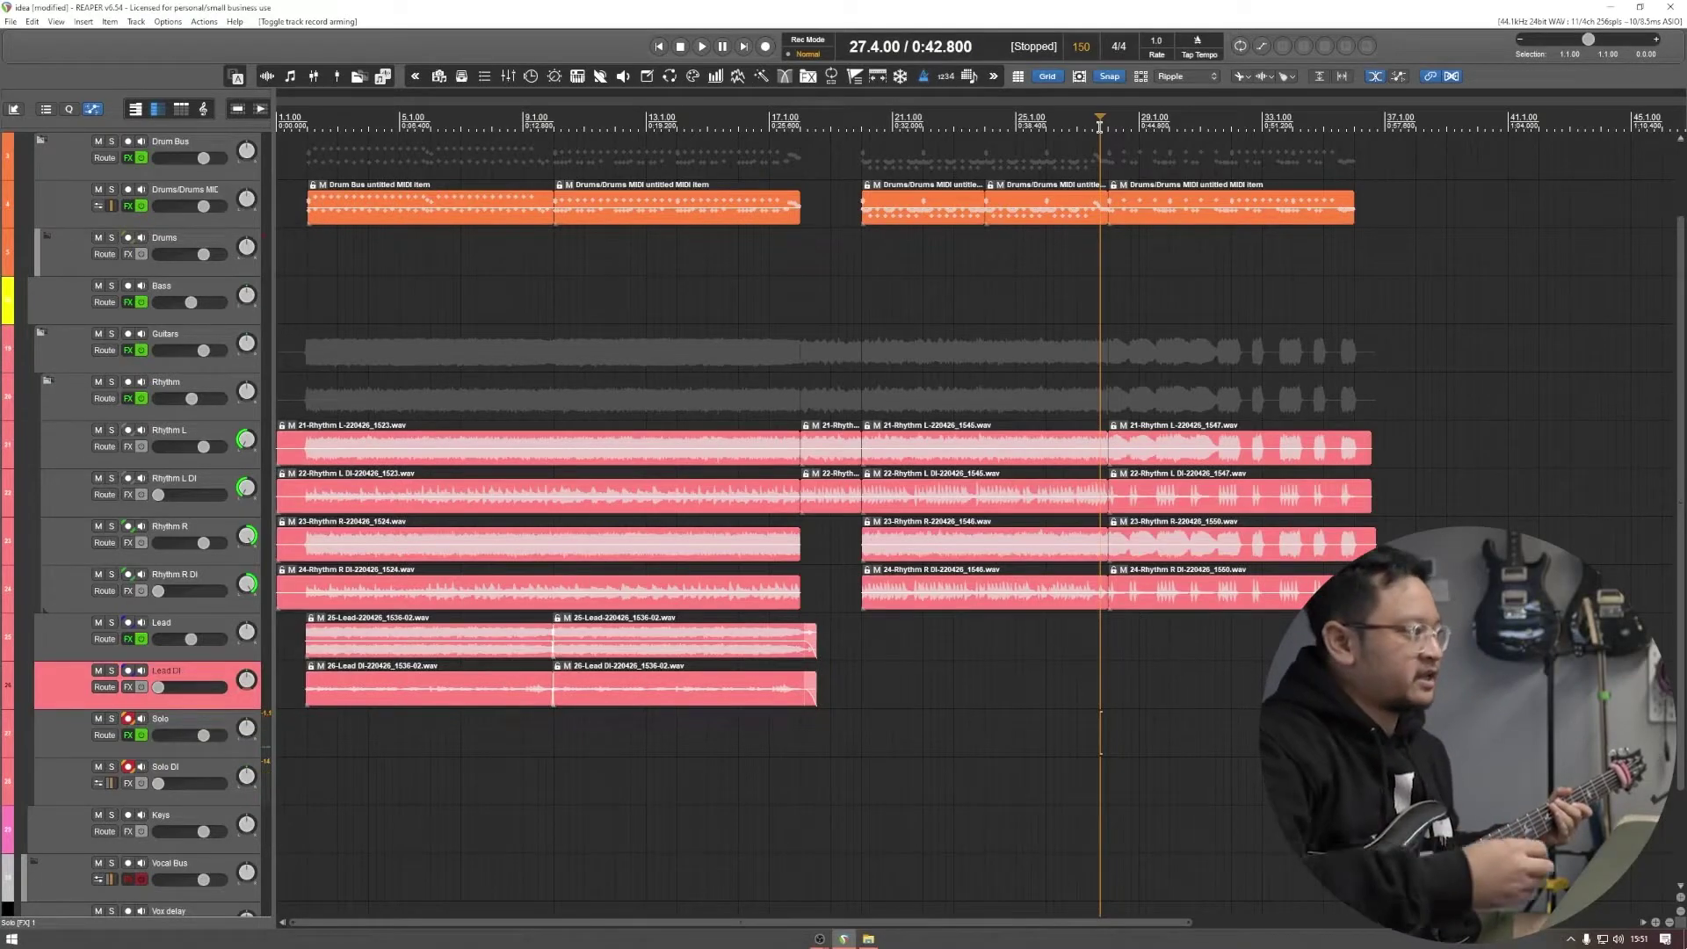
{"action": "key", "text": "ctrl+r"}
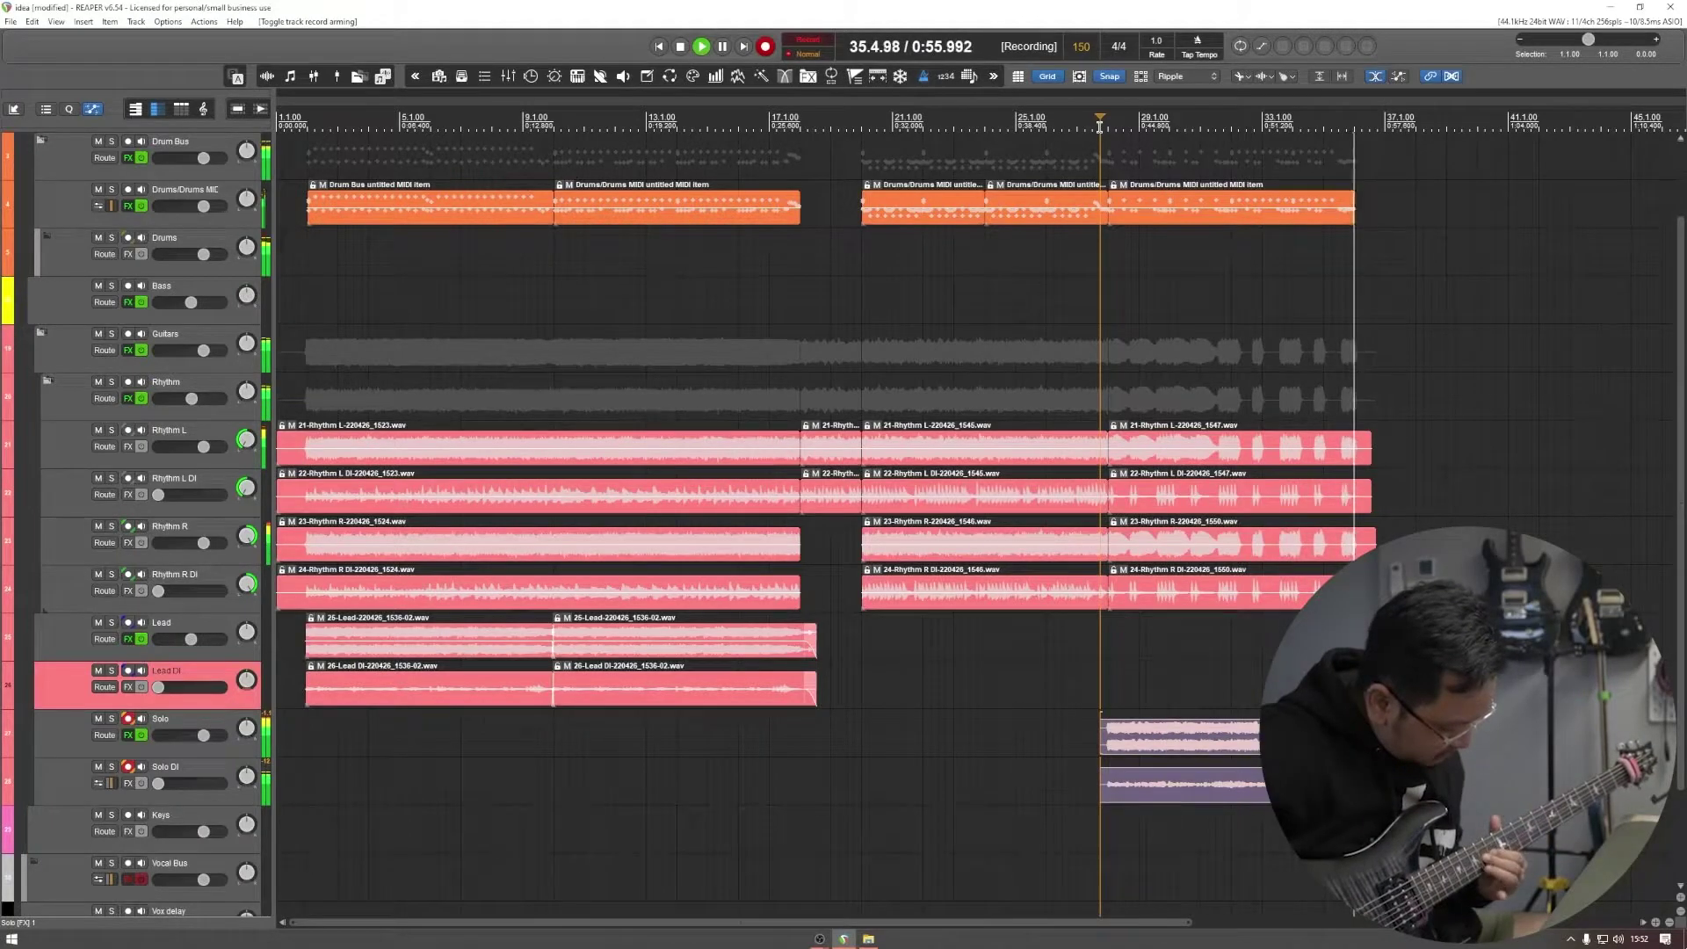
{"action": "key", "text": "space"}
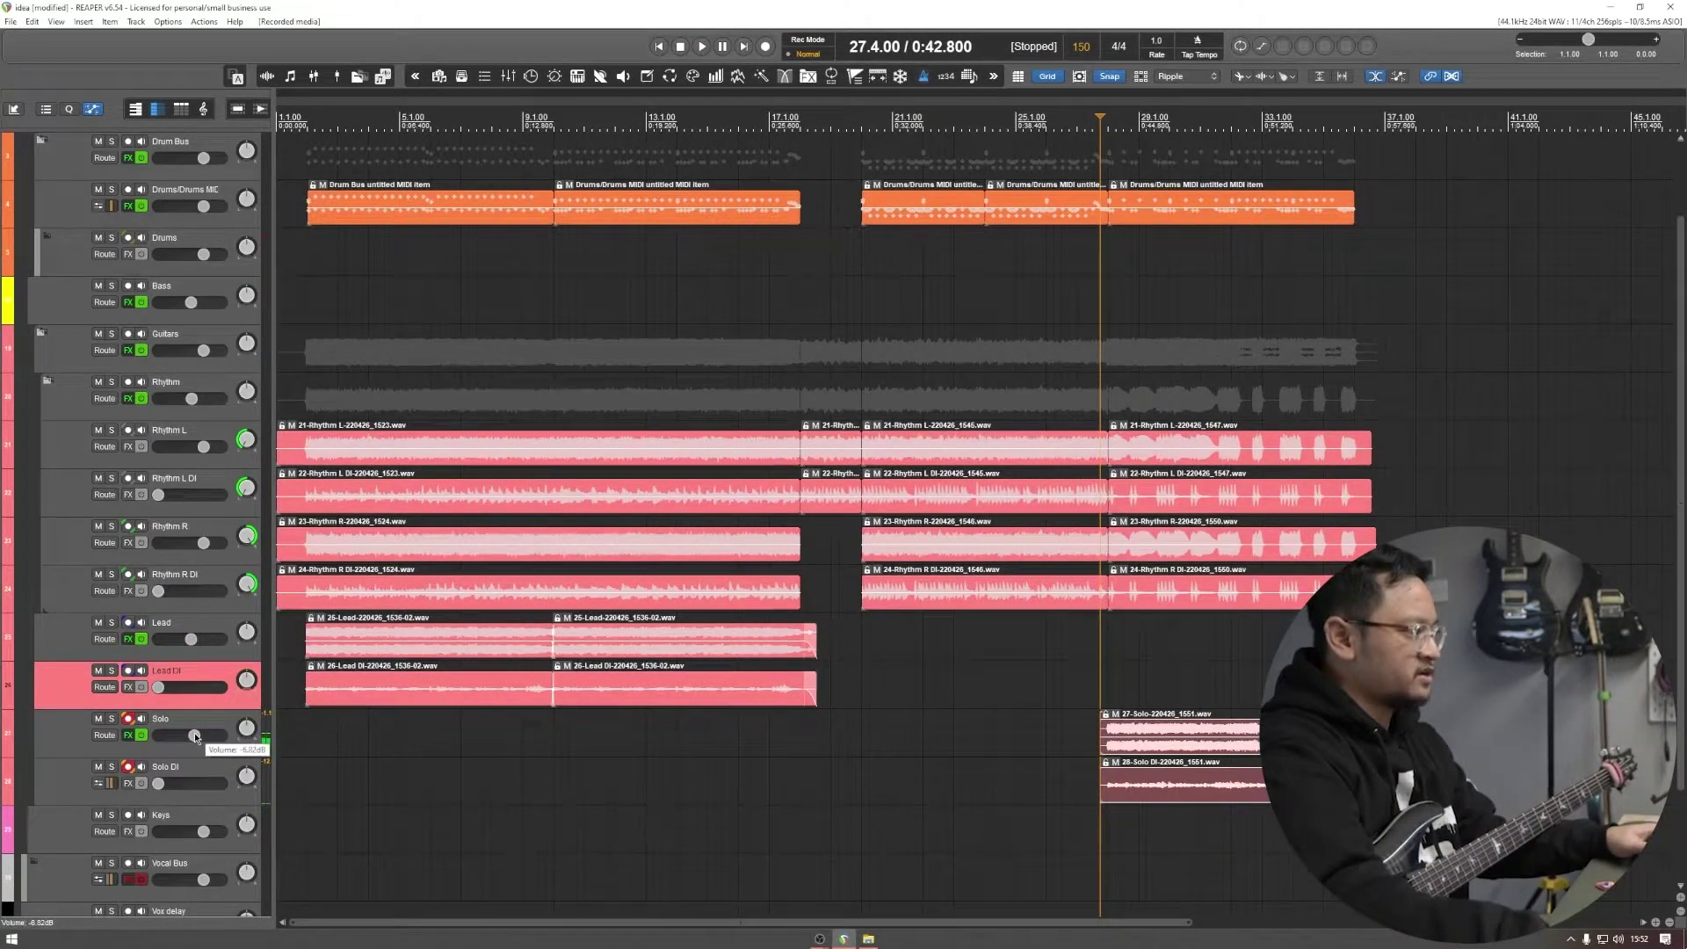
Step: Lower the Solo track's volume while playing back the recorded solo
{"action": "left_click_drag", "start_coordinate": [195, 737], "coordinate": [192, 738]}
{"action": "key", "text": "space"}
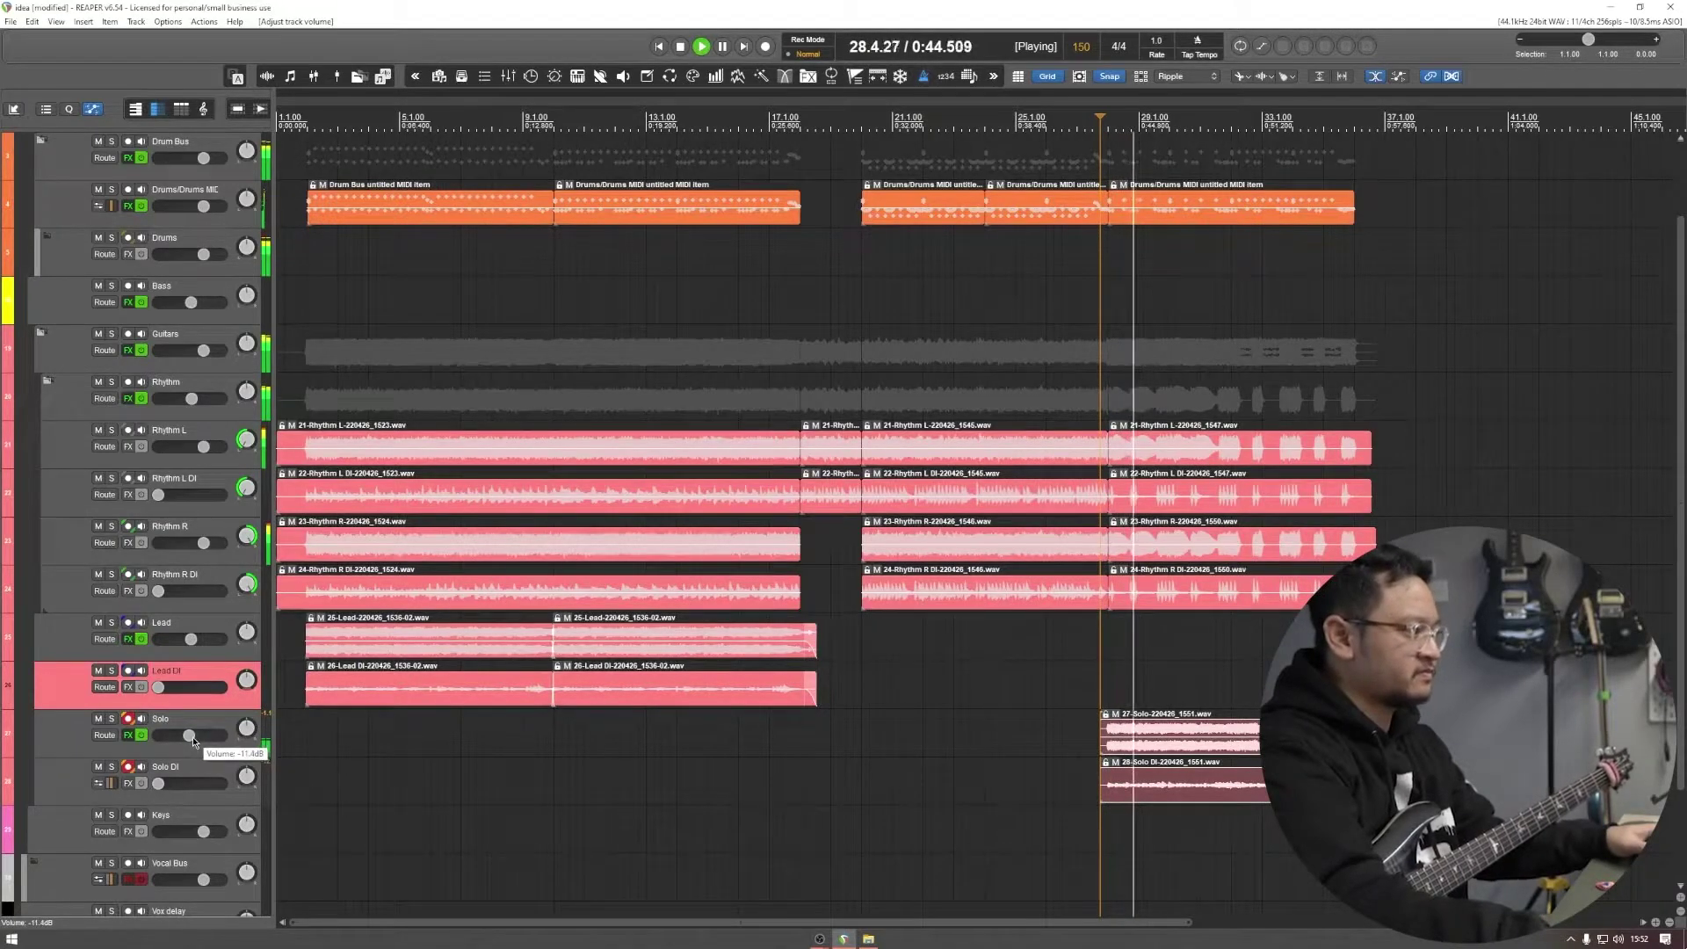
{"action": "left_click_drag", "start_coordinate": [192, 736], "coordinate": [192, 736]}
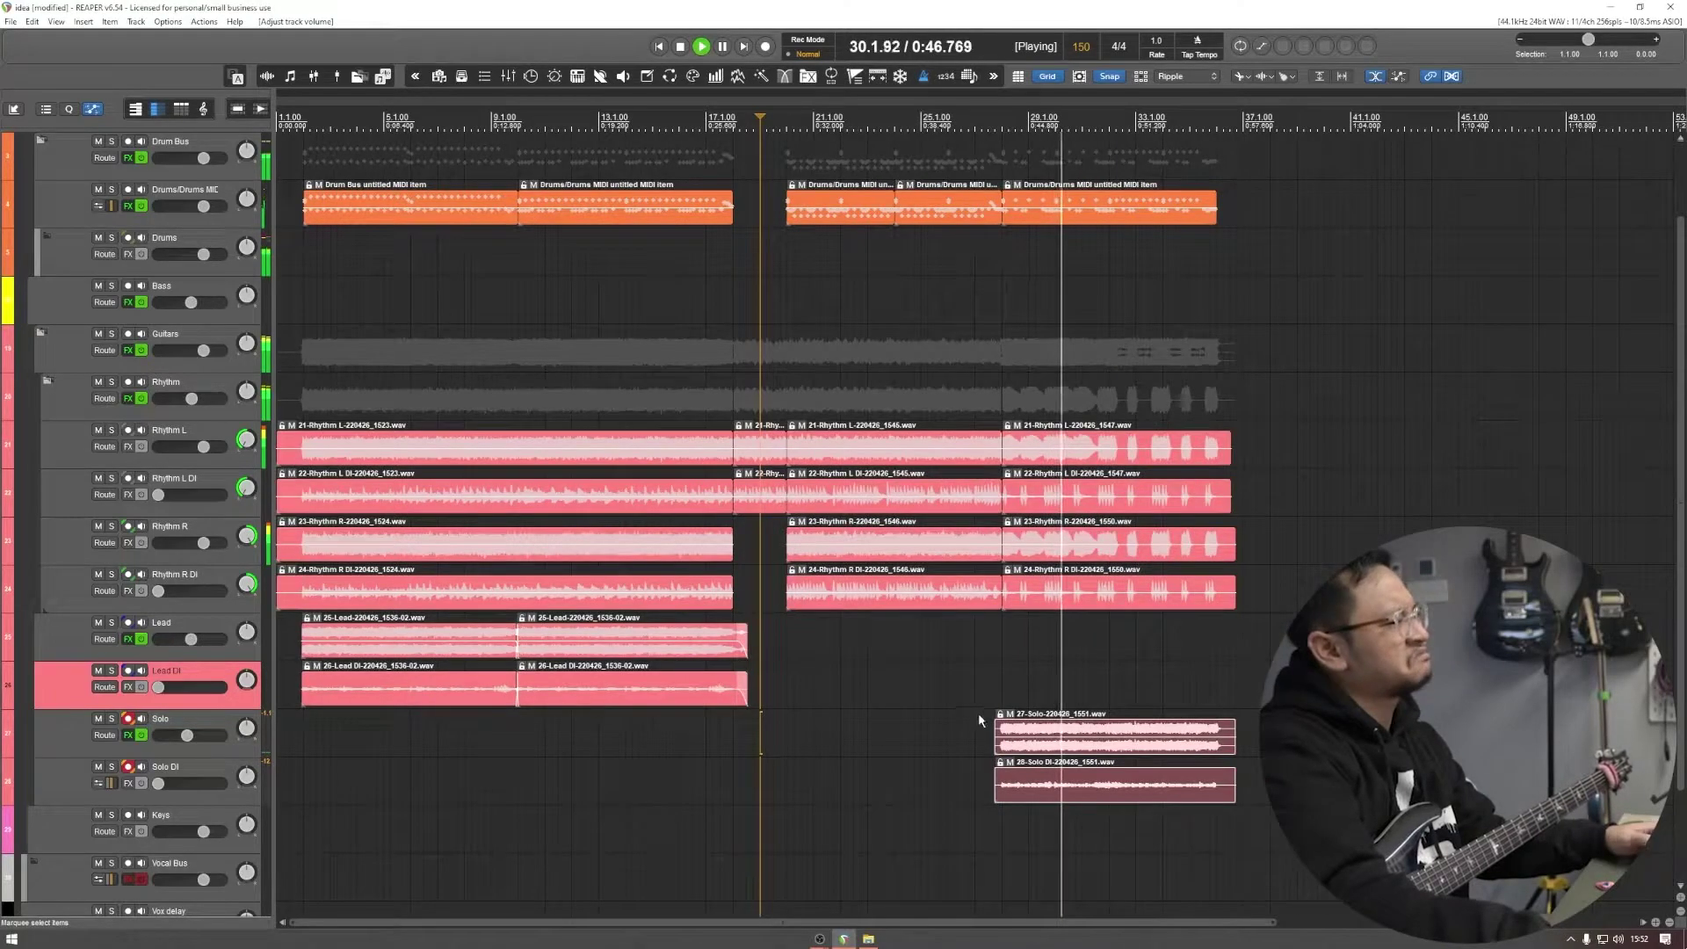
Step: Delete the Solo and Solo DI take and record a new one from 27.4.50 over the bar 28 section
{"action": "left_click_drag", "start_coordinate": [1013, 755], "coordinate": [1030, 837]}
{"action": "key", "text": "Delete"}
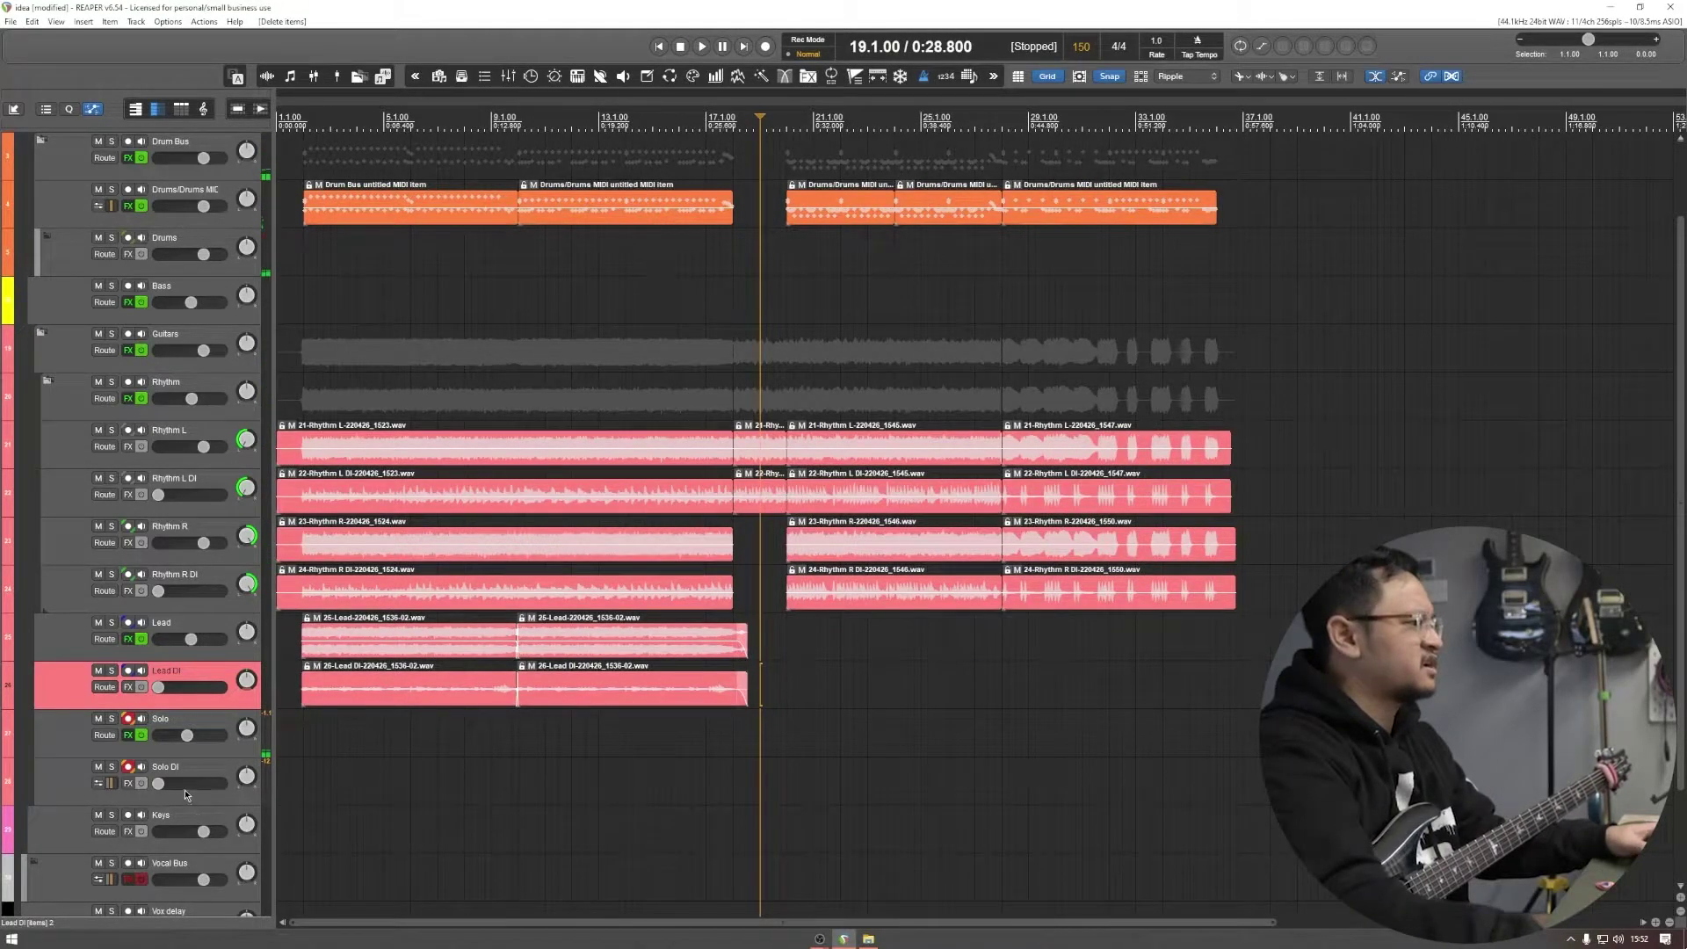
{"action": "left_click", "coordinate": [994, 125]}
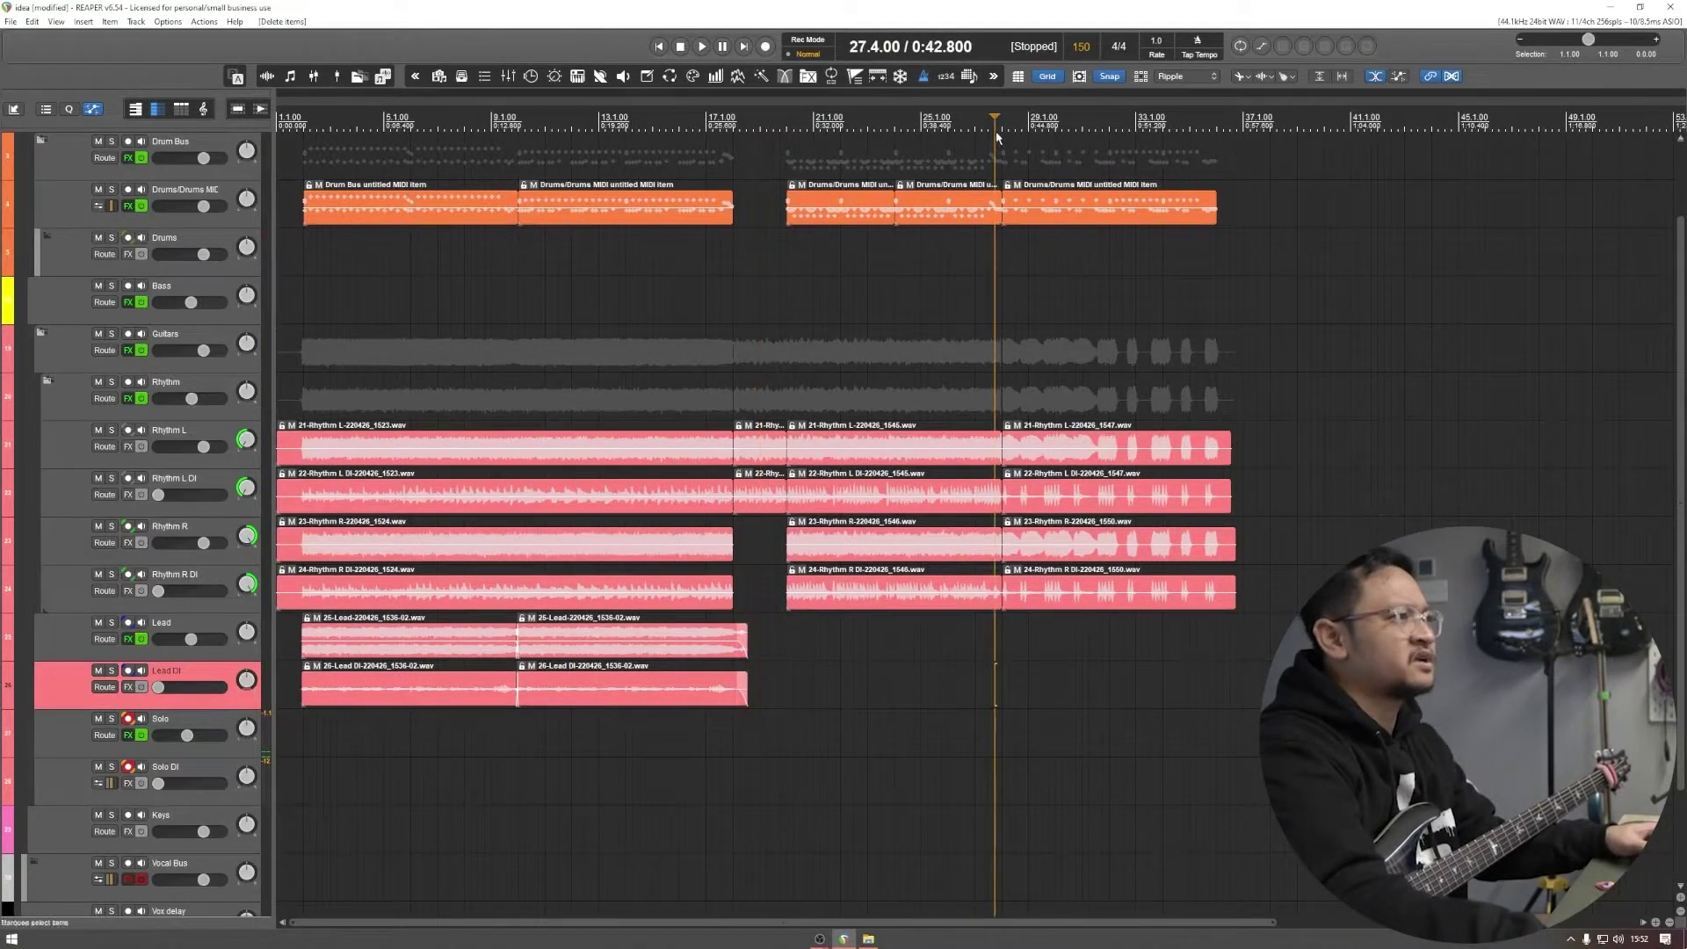
{"action": "scroll", "coordinate": [997, 127], "scroll_direction": "up", "scroll_amount": 3}
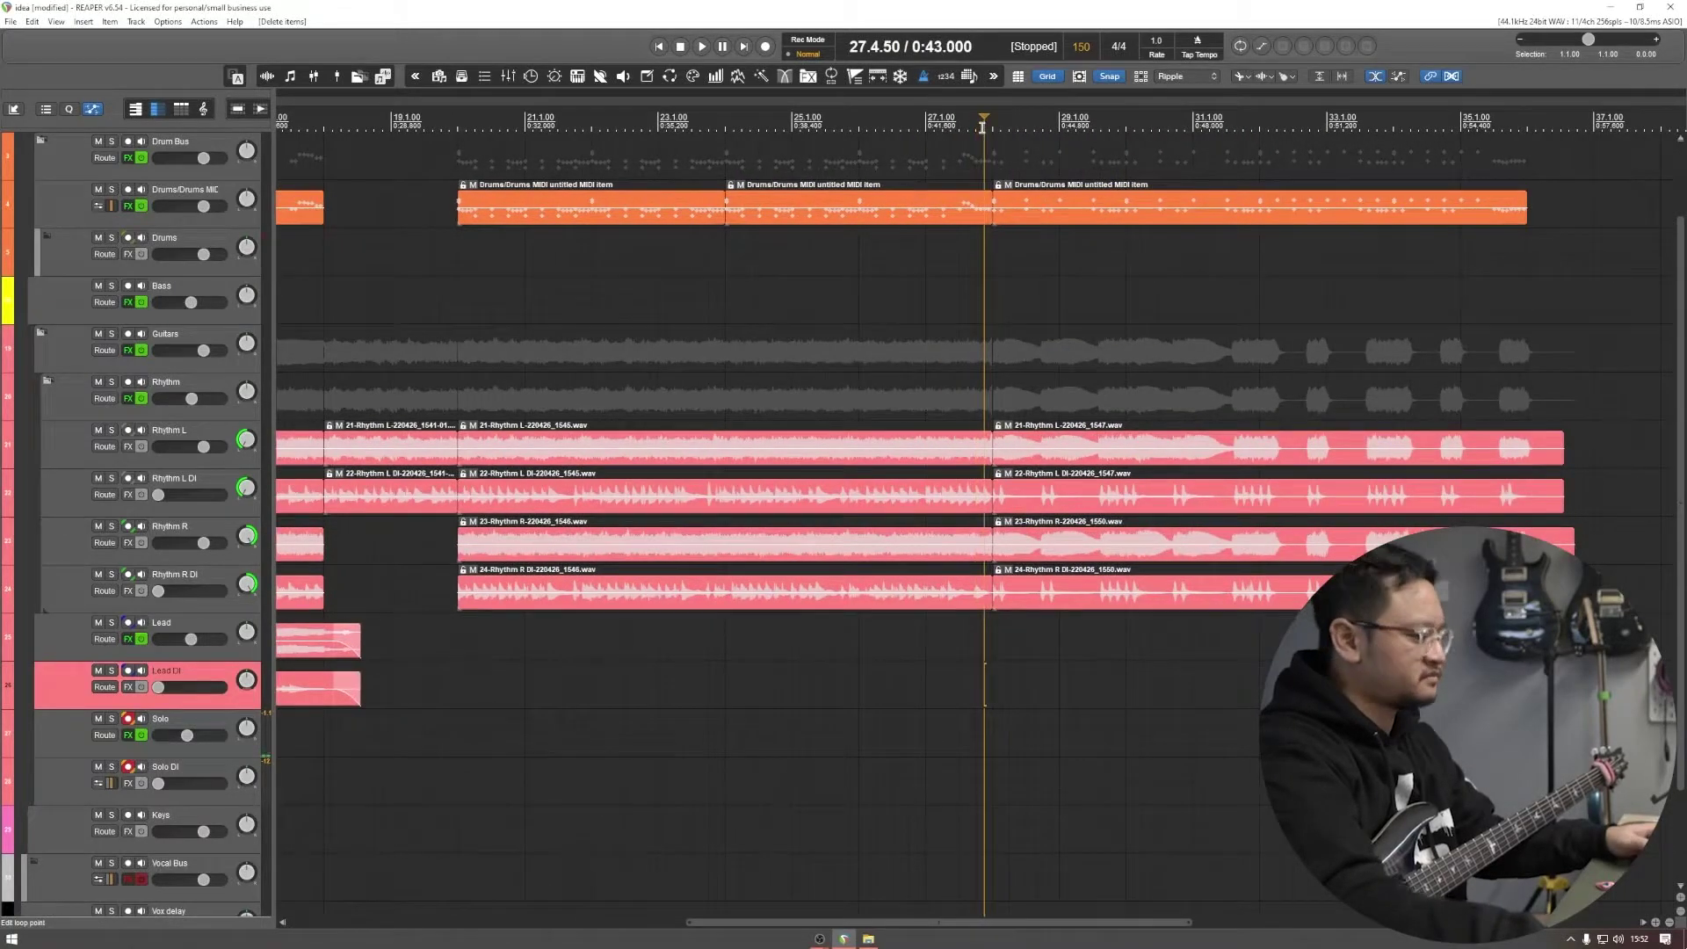
{"action": "key", "text": "ctrl+r"}
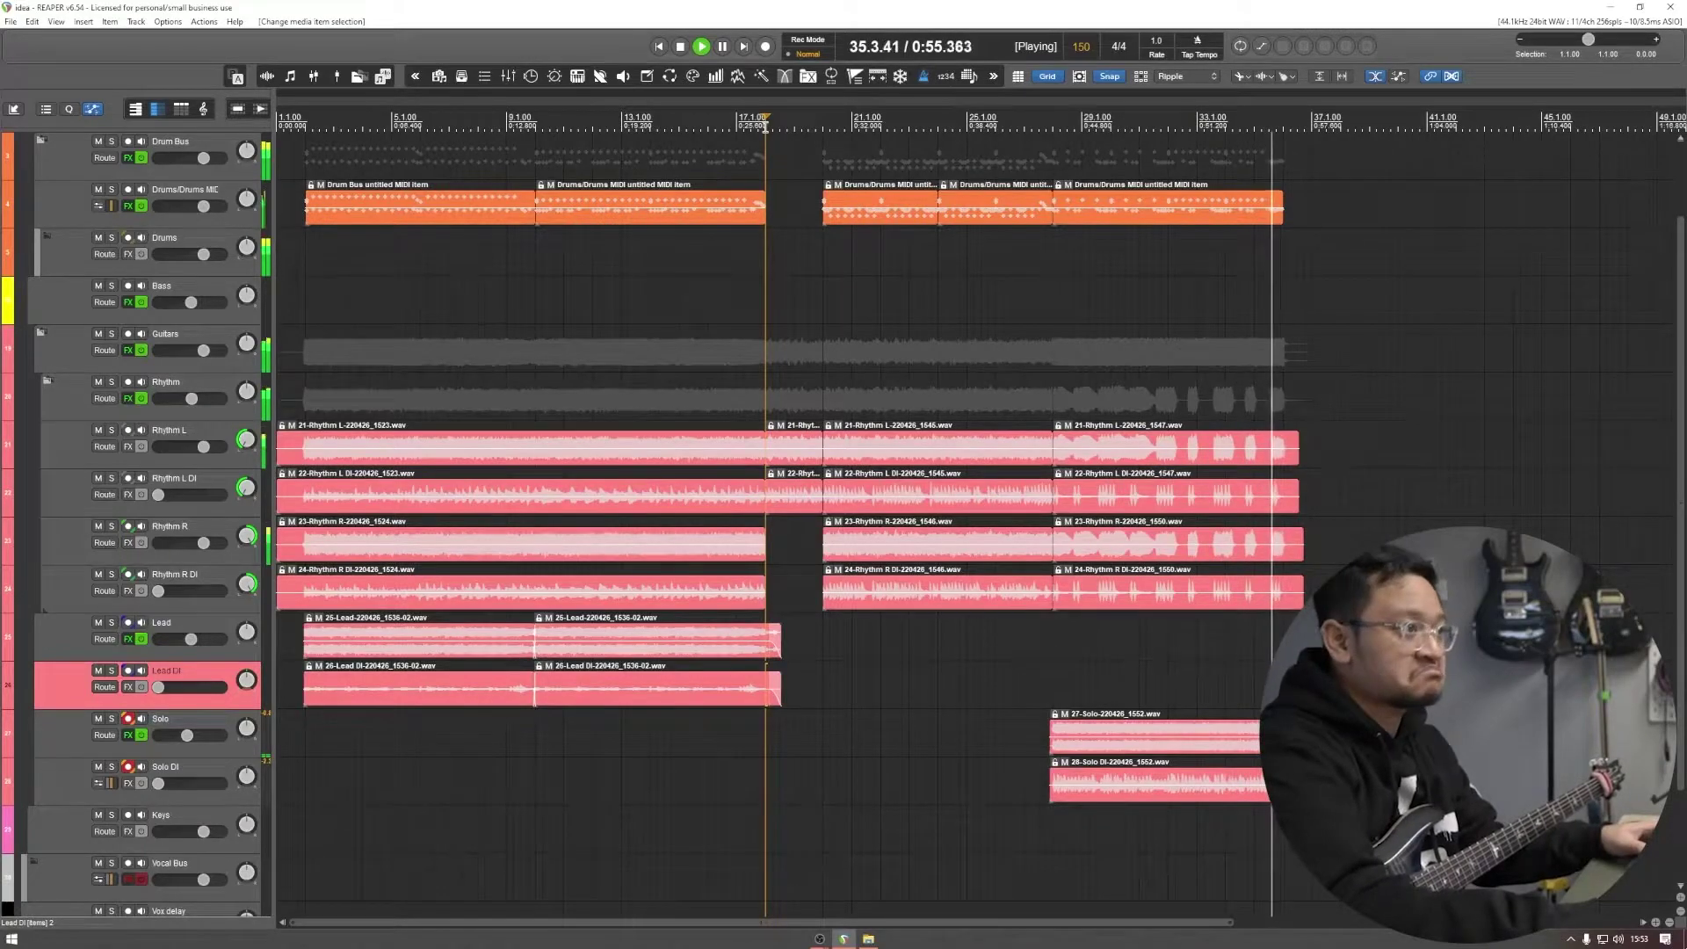
Step: Stop playback and trim the ends of the last Rhythm L and Rhythm R items, including their DI items, to bar 36
{"action": "key", "text": "space"}
{"action": "left_click_drag", "start_coordinate": [1384, 367], "coordinate": [1299, 606]}
{"action": "key", "text": "ctrl+z"}
{"action": "key", "text": "ctrl+z"}
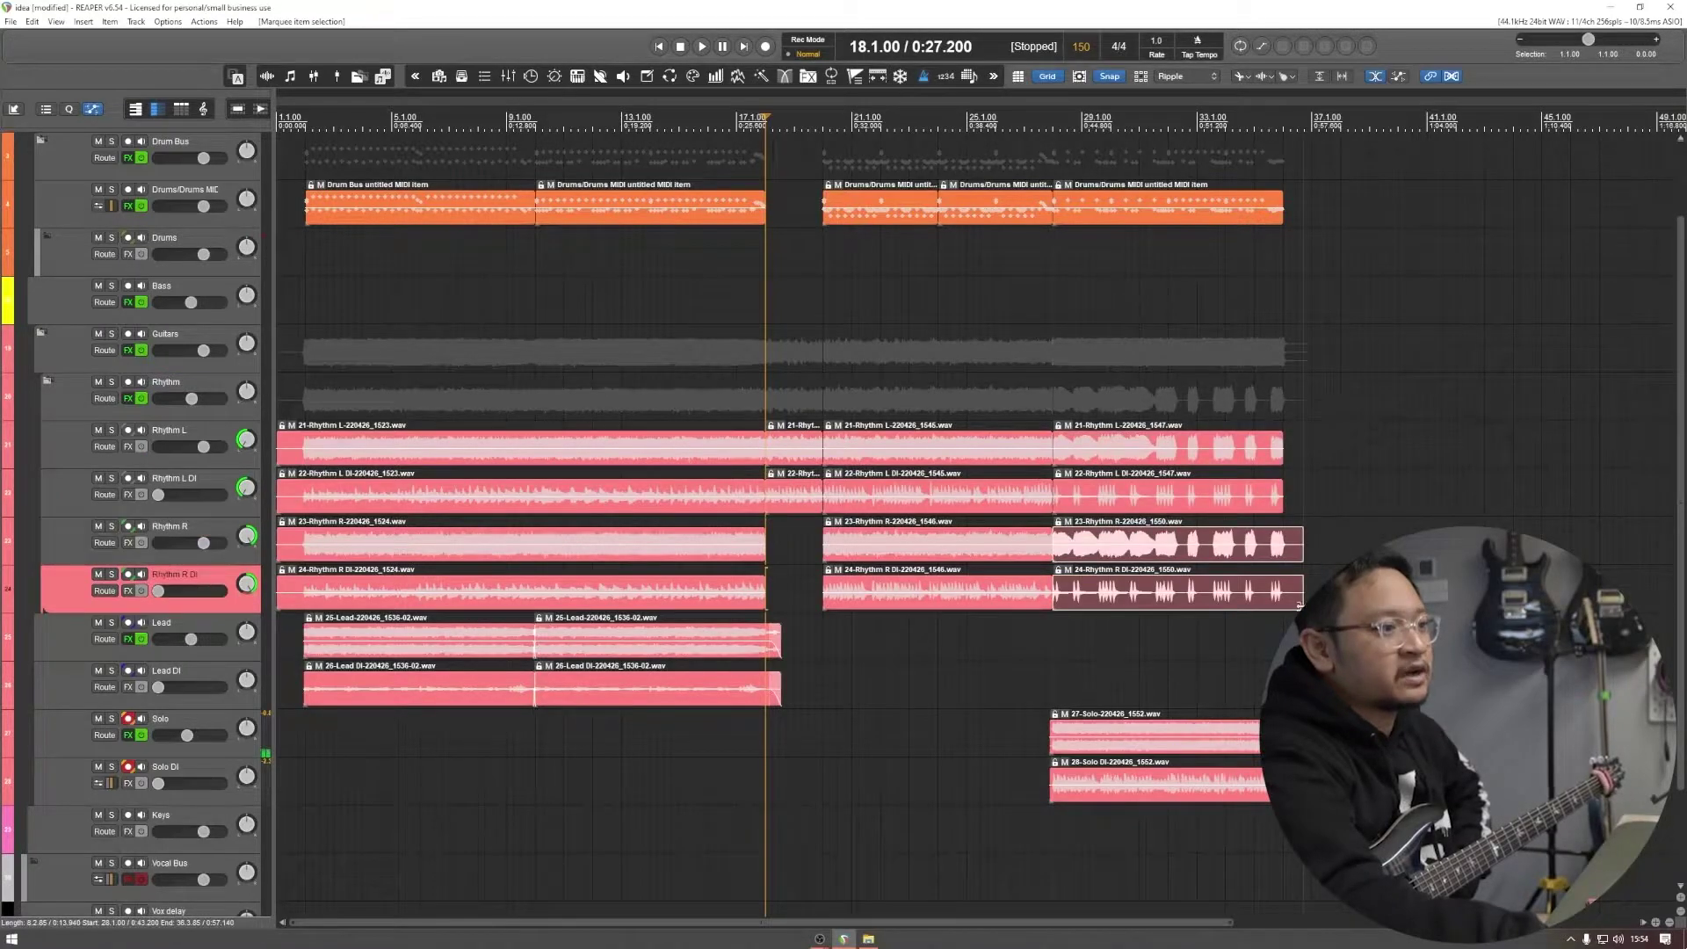
{"action": "left_click", "coordinate": [1280, 606]}
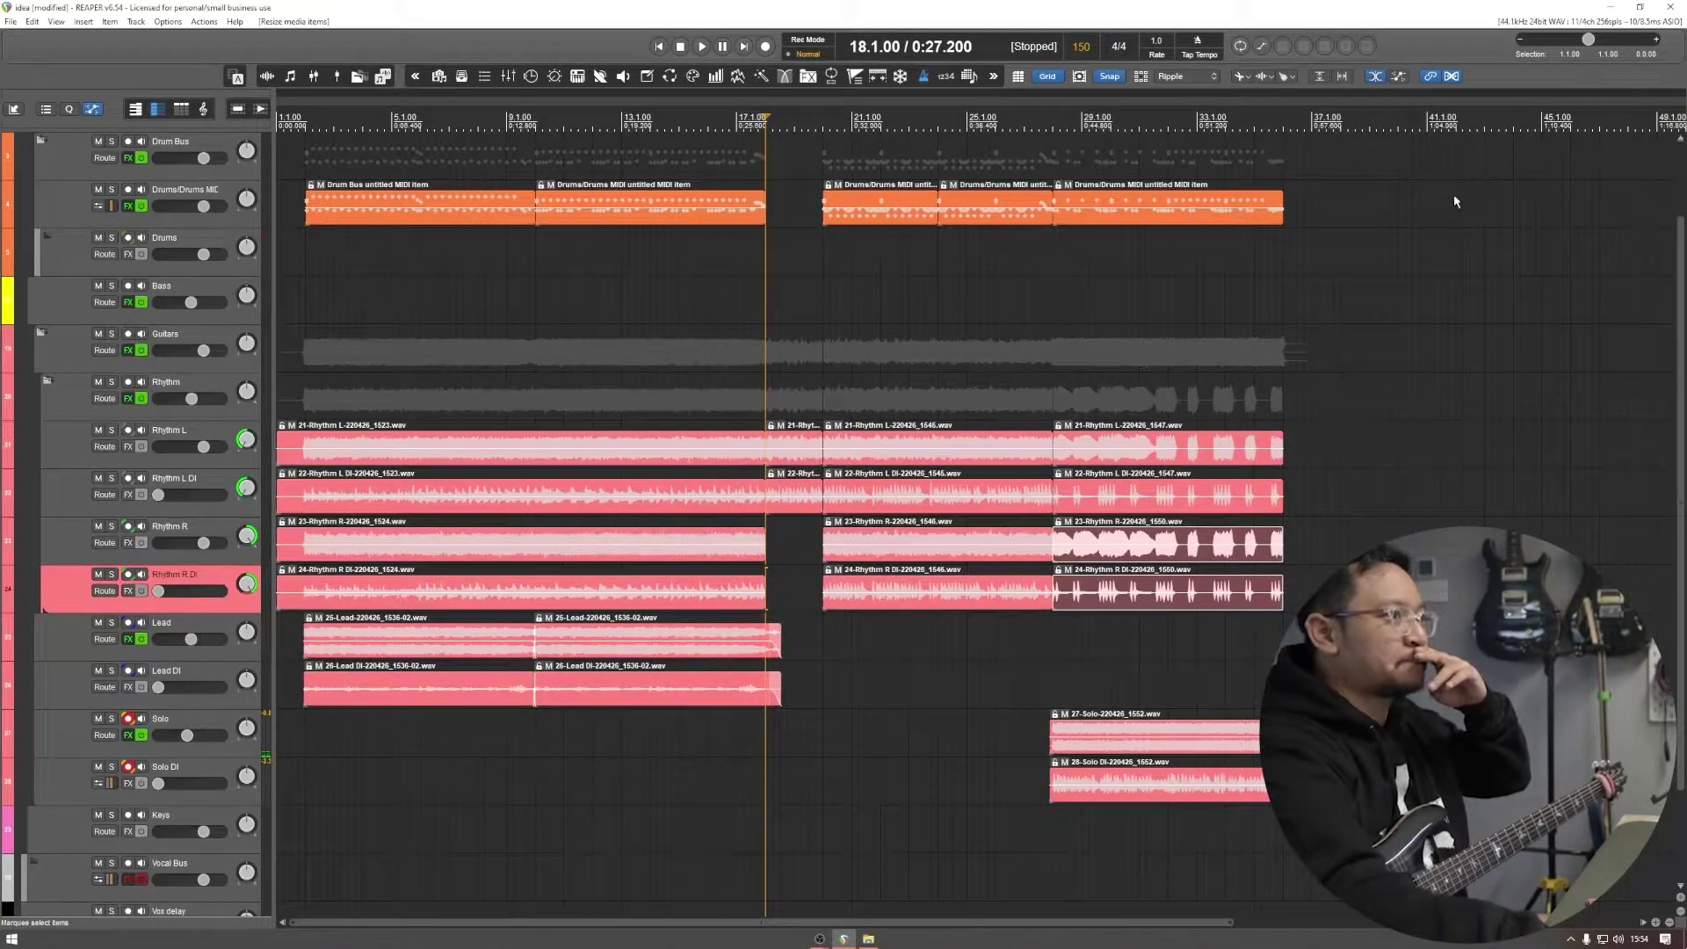
Step: Trim the ends of the Solo and Solo DI items to beat 2 of bar 36
{"action": "scroll", "coordinate": [1446, 209], "scroll_direction": "right", "scroll_amount": 4}
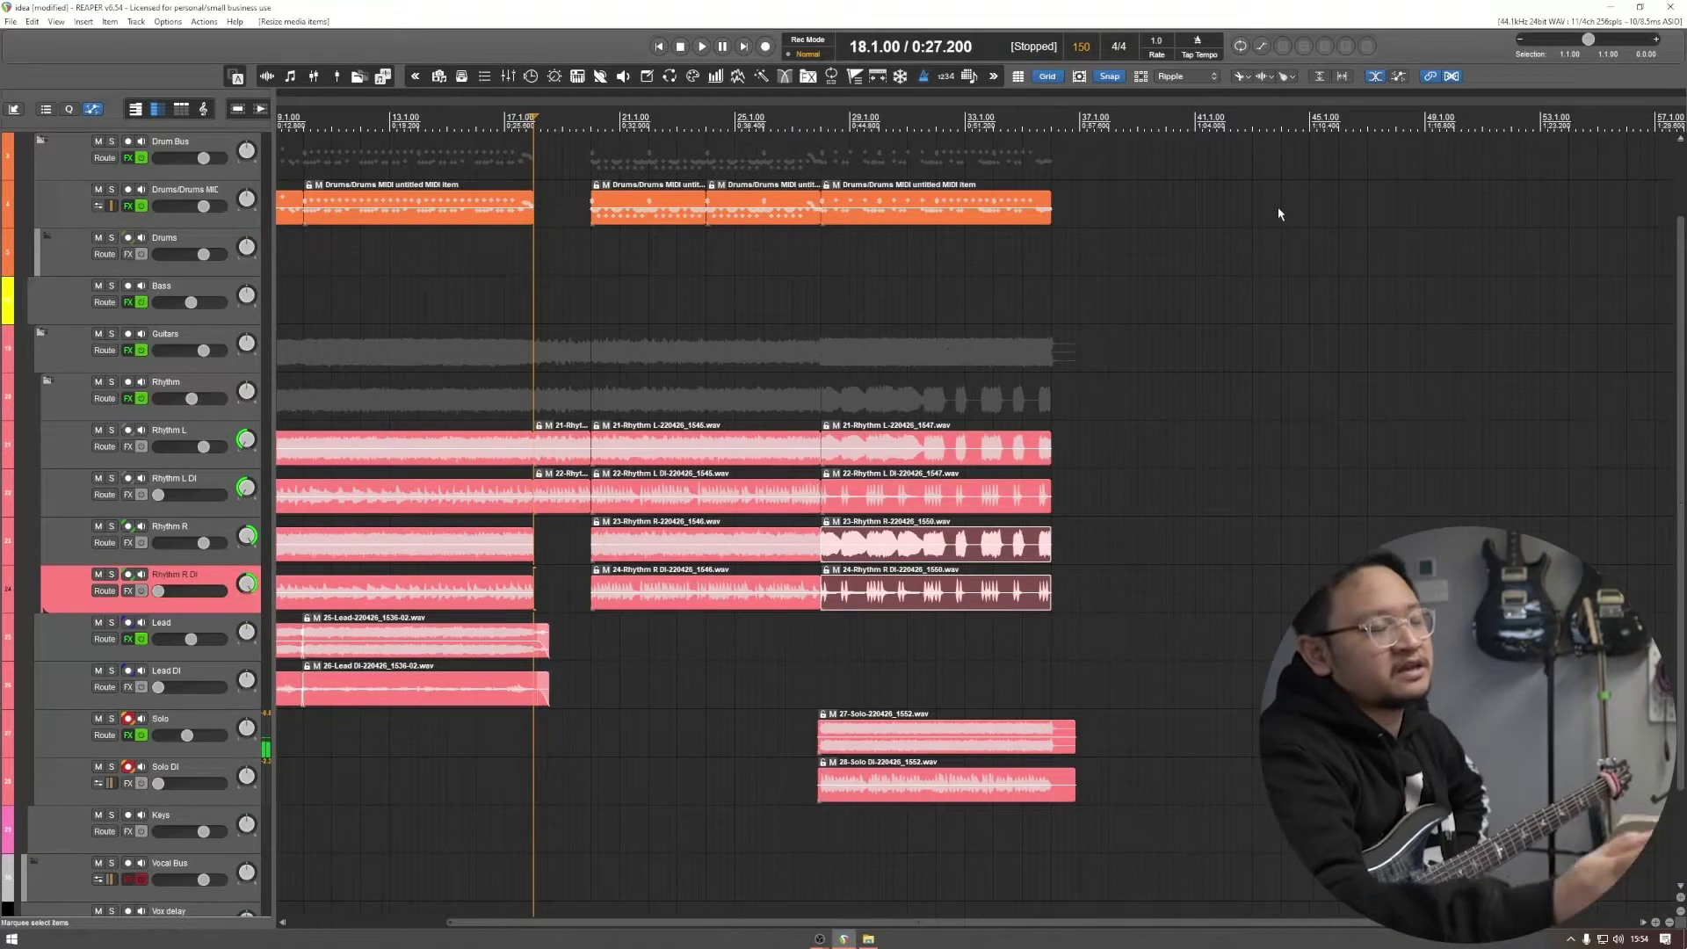
{"action": "scroll", "coordinate": [1230, 226], "scroll_direction": "right", "scroll_amount": 2}
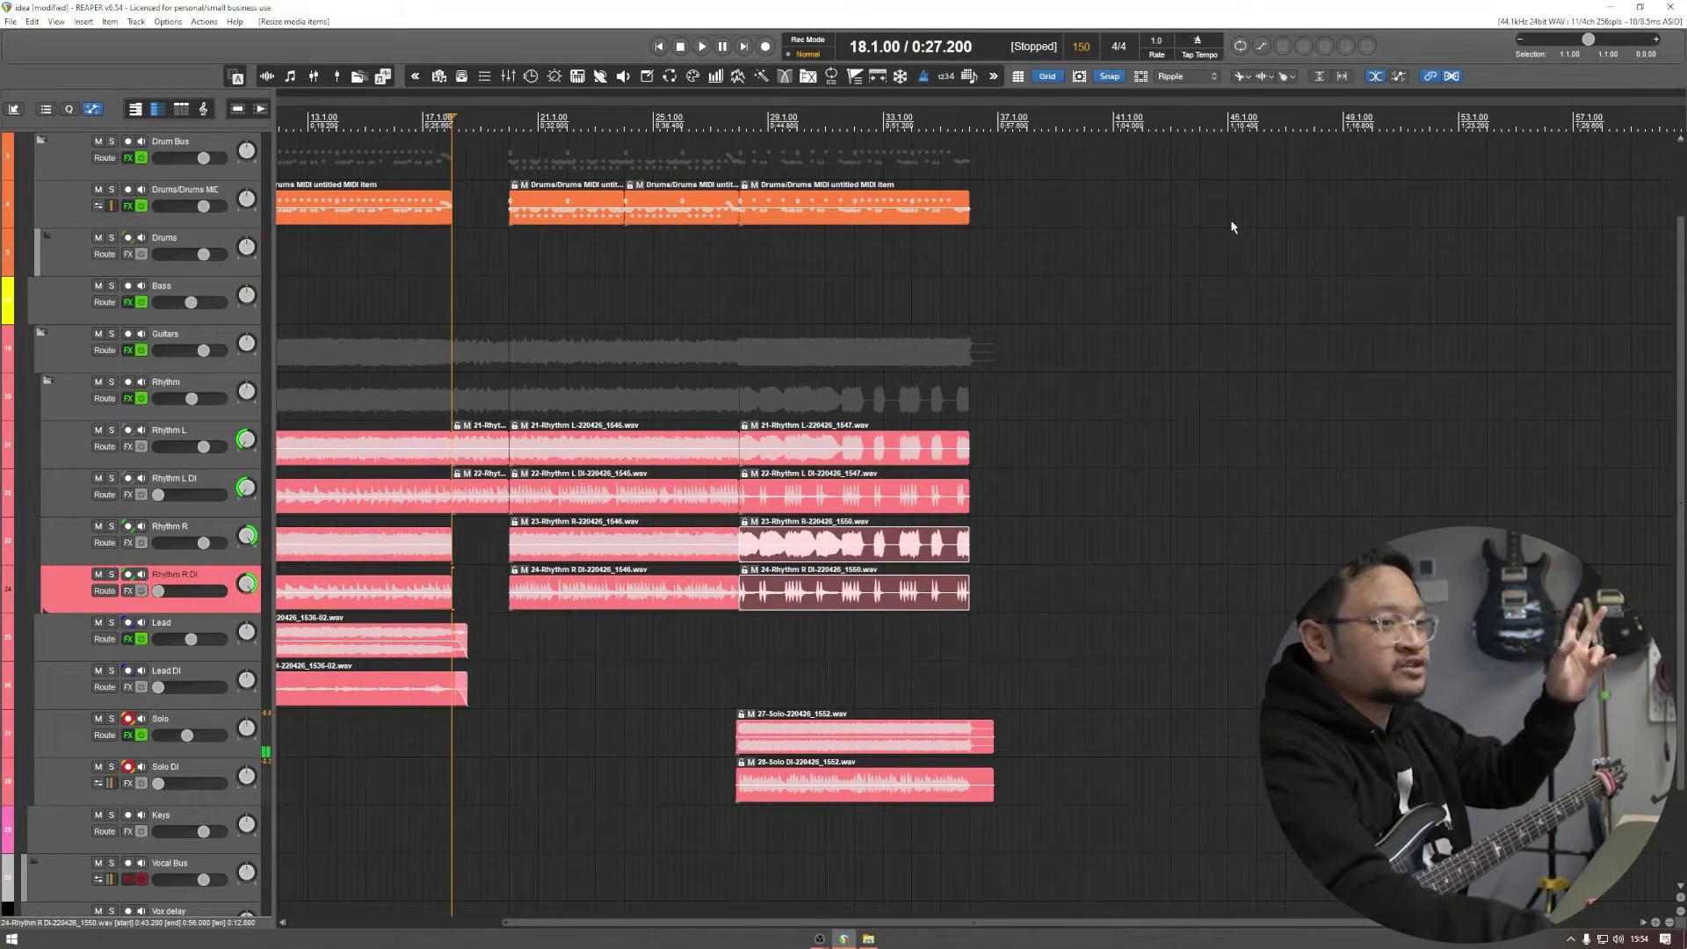
{"action": "left_click", "coordinate": [1016, 728]}
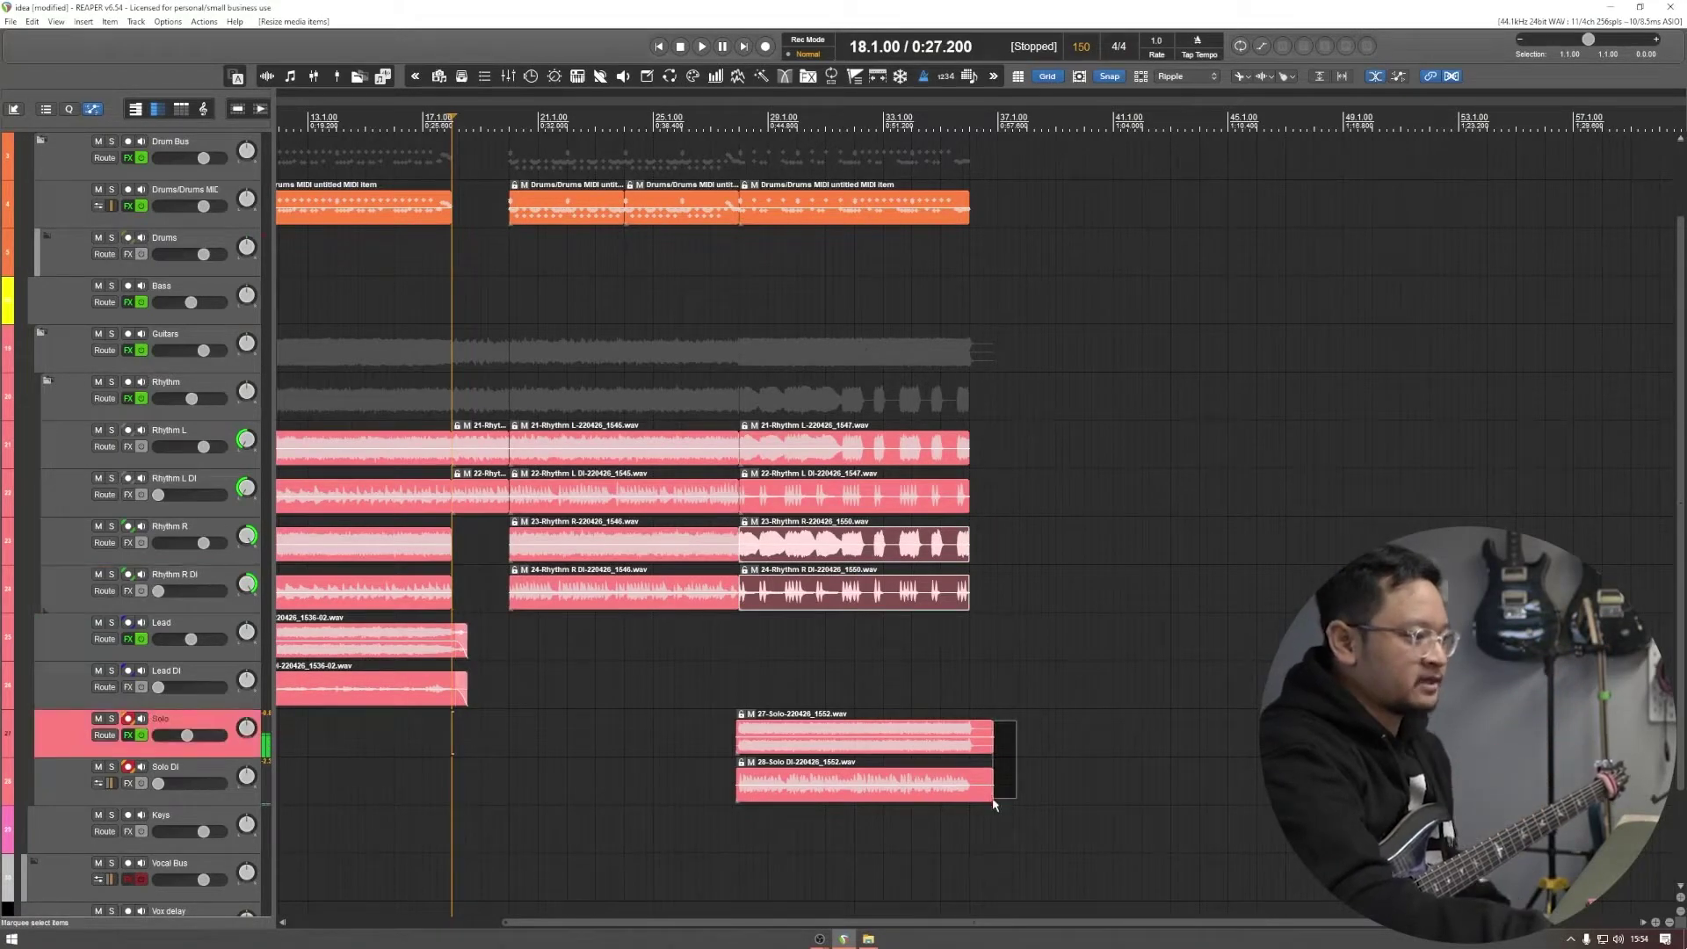
{"action": "left_click_drag", "start_coordinate": [995, 805], "coordinate": [993, 803]}
{"action": "left_click", "coordinate": [1004, 681]}
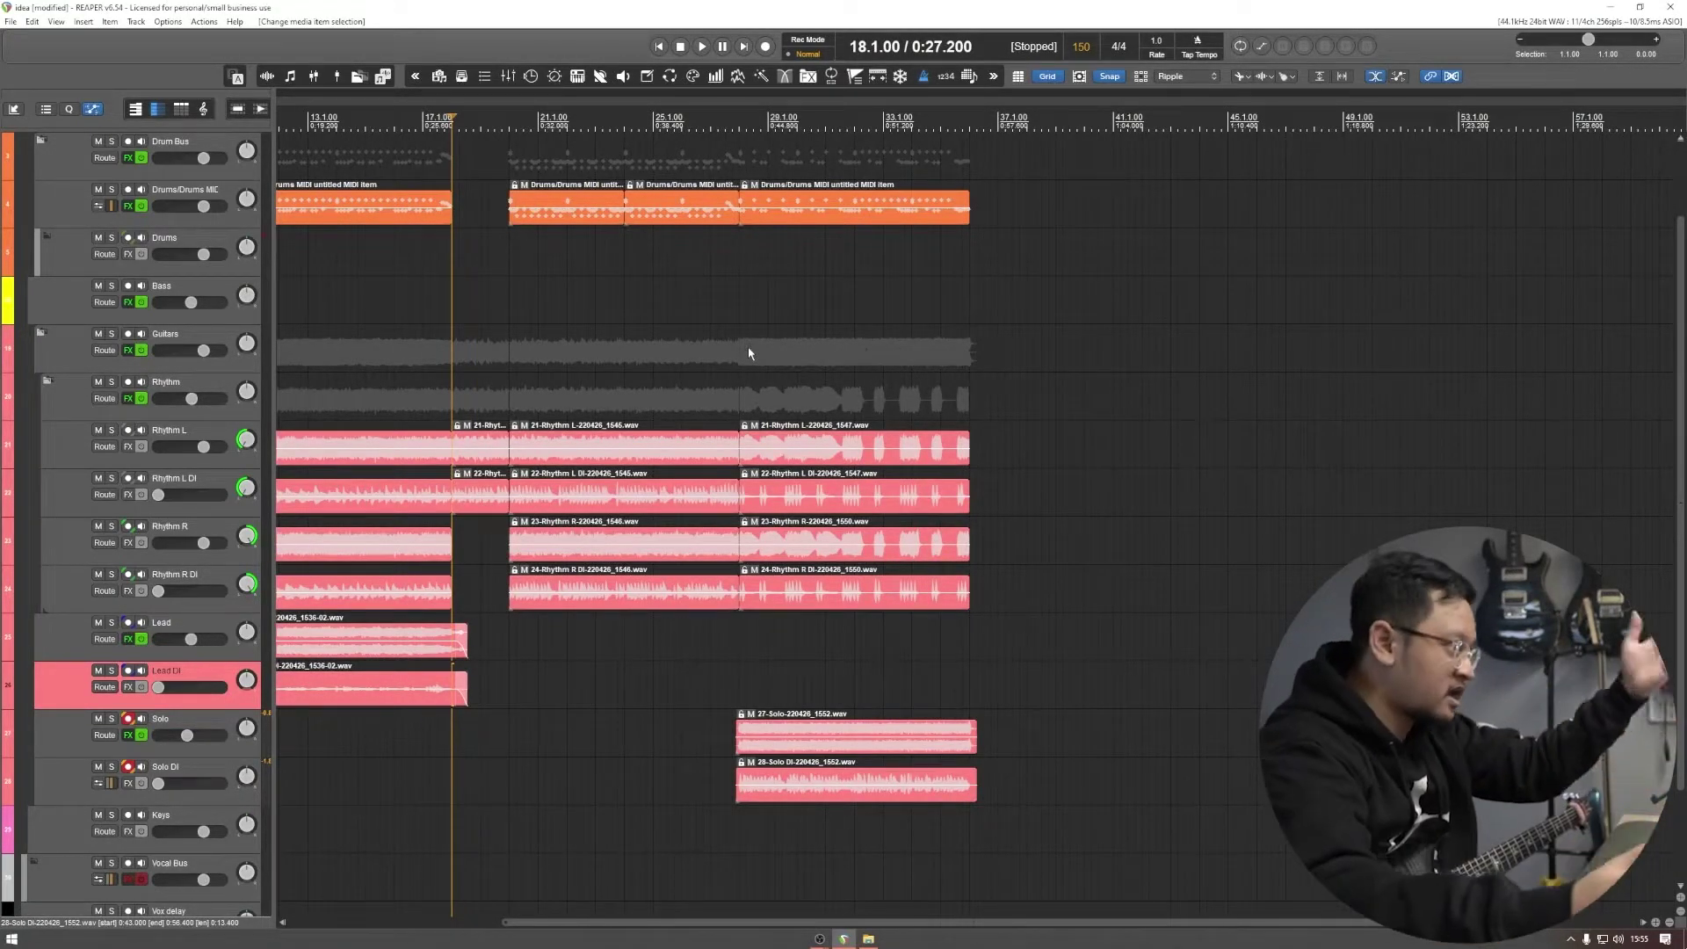
Step: Record a new riff on the Rhythm L and Rhythm L DI tracks from 35.4.75 to about bar 52
{"action": "left_click", "coordinate": [641, 340]}
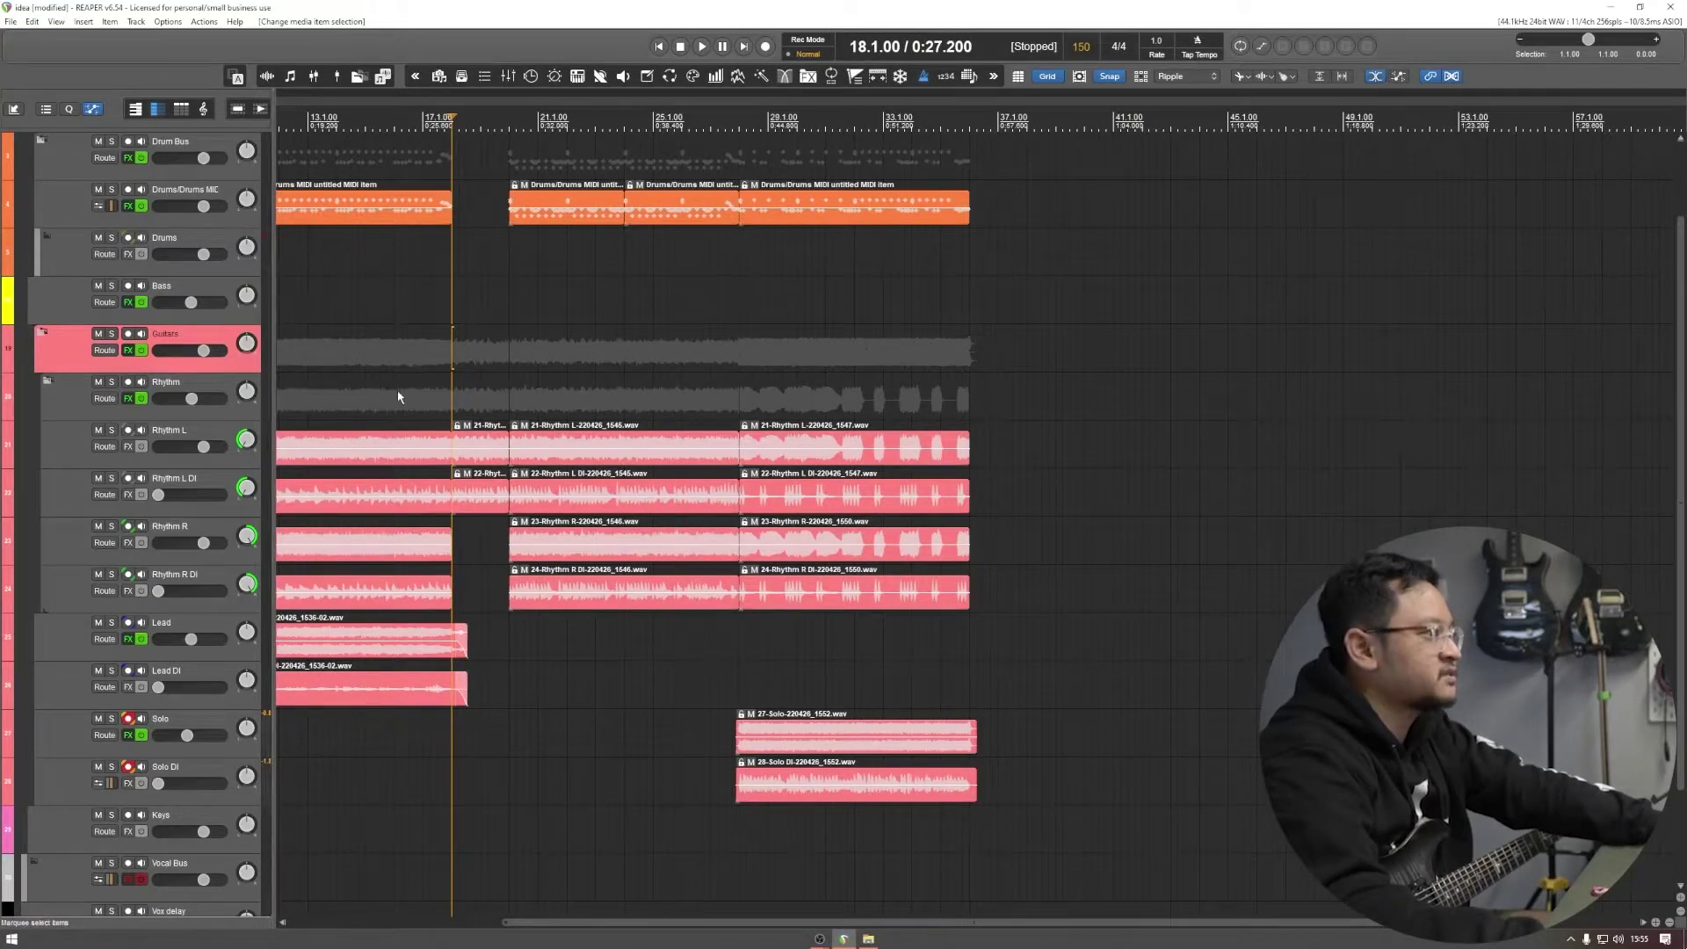
{"action": "left_click", "coordinate": [543, 381]}
{"action": "left_click", "coordinate": [208, 444]}
{"action": "left_click", "coordinate": [207, 482]}
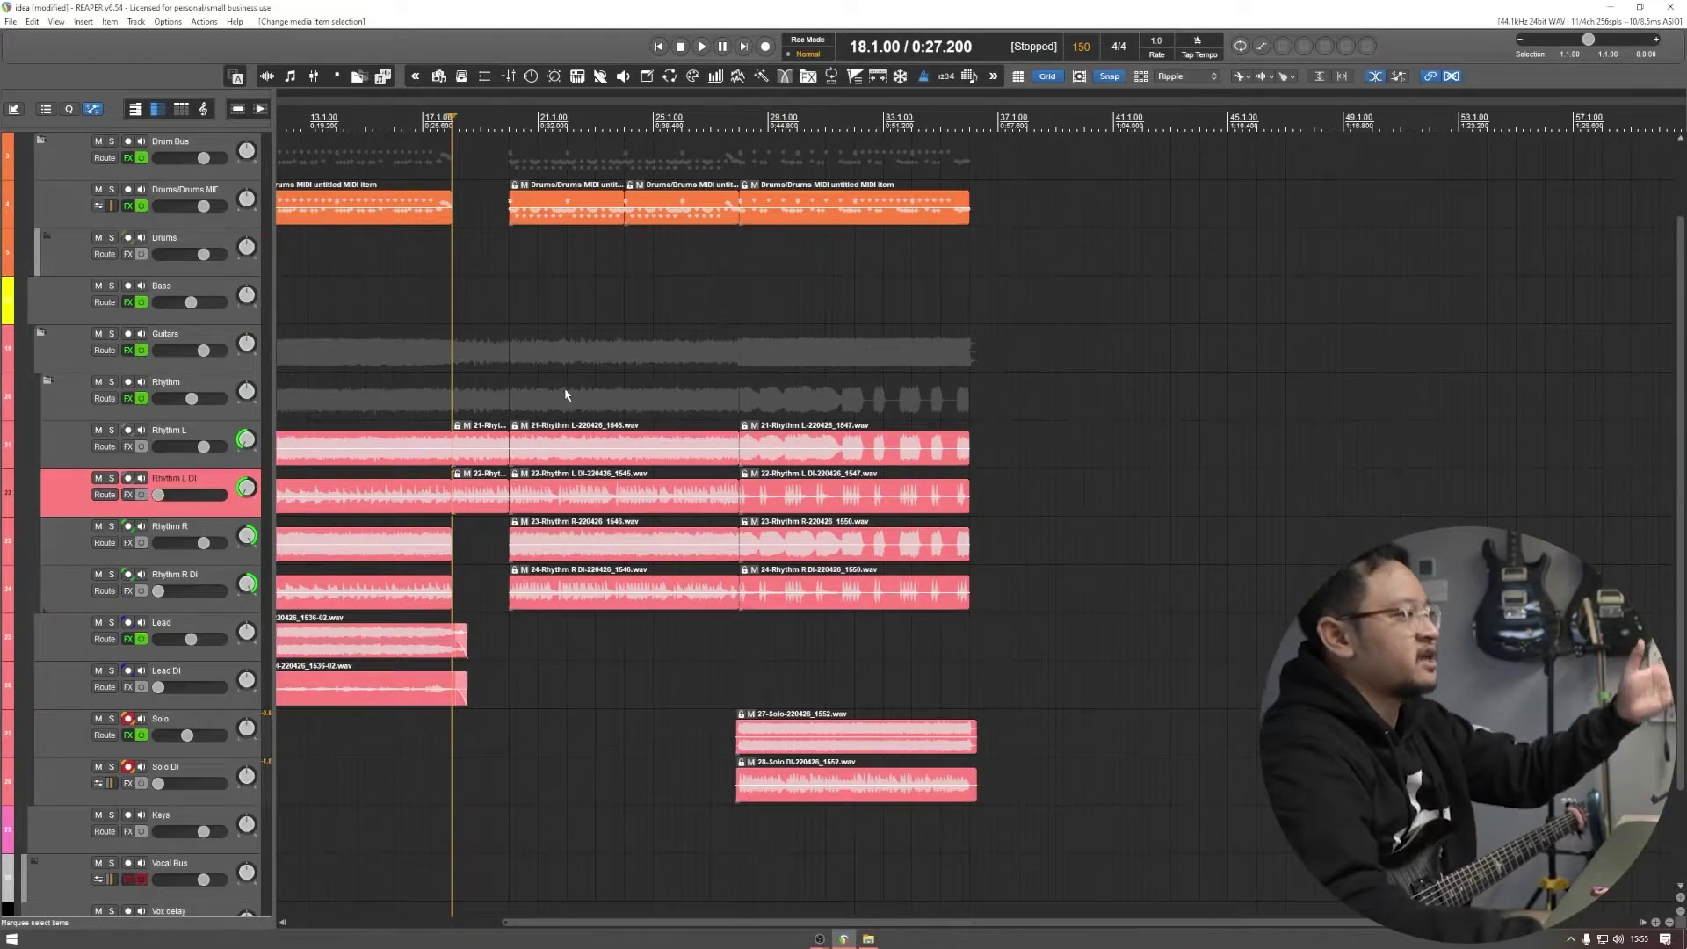
{"action": "scroll", "coordinate": [595, 392], "scroll_direction": "down", "scroll_amount": 3}
{"action": "left_click", "coordinate": [1024, 118]}
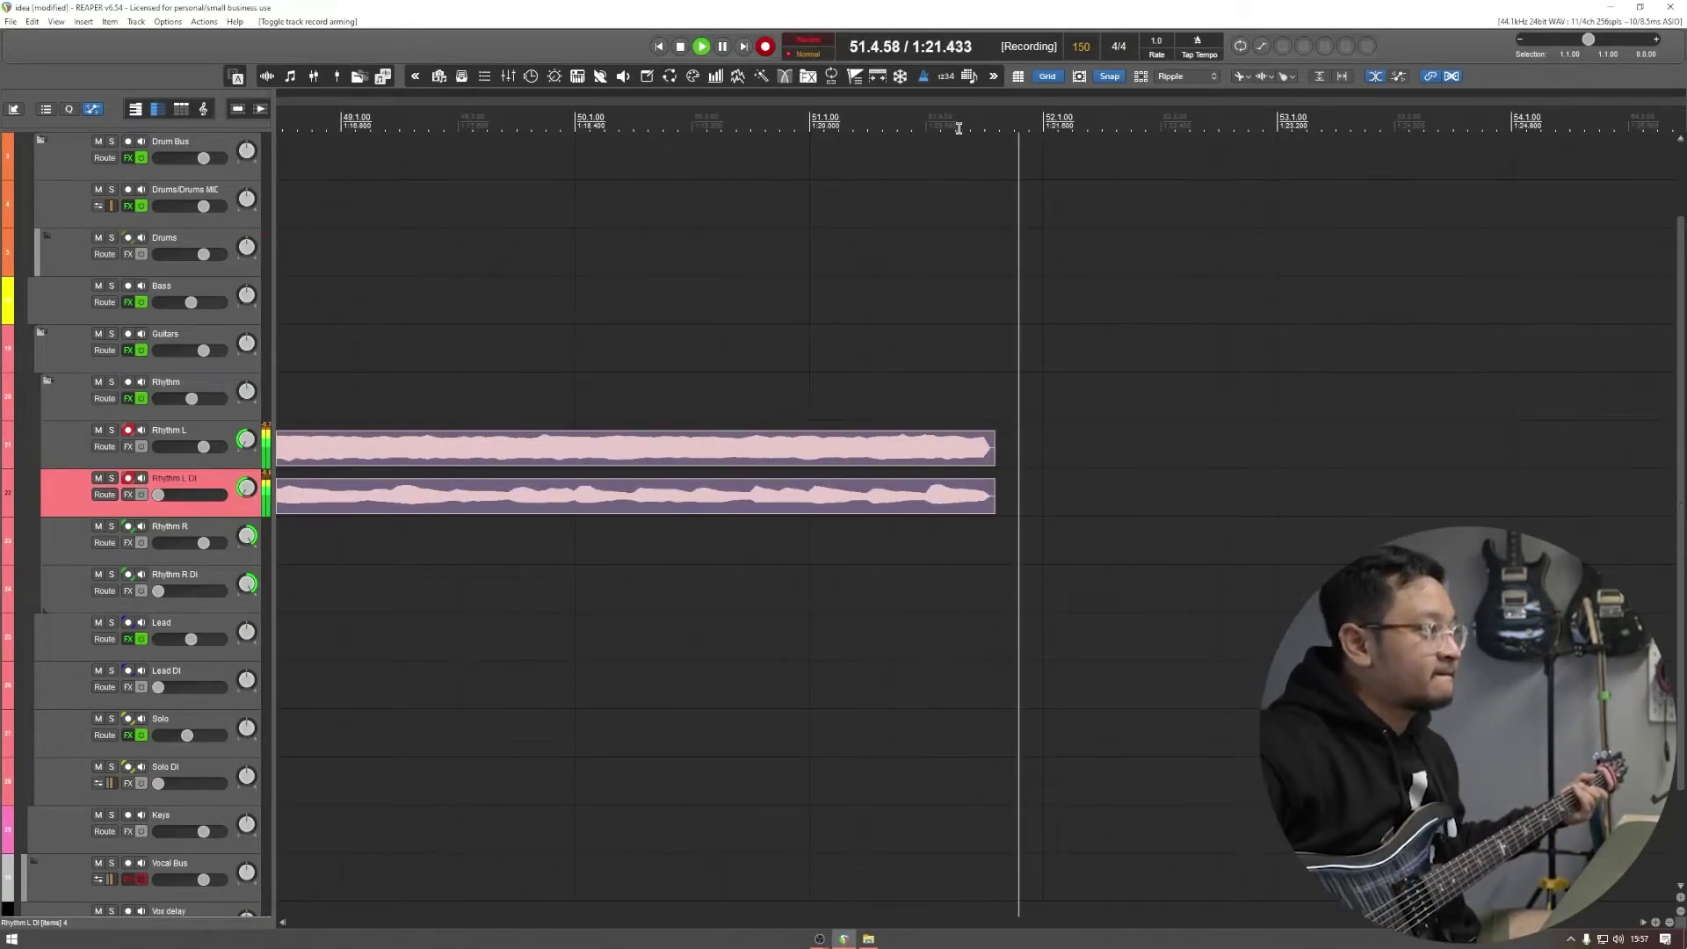
{"action": "key", "text": "space"}
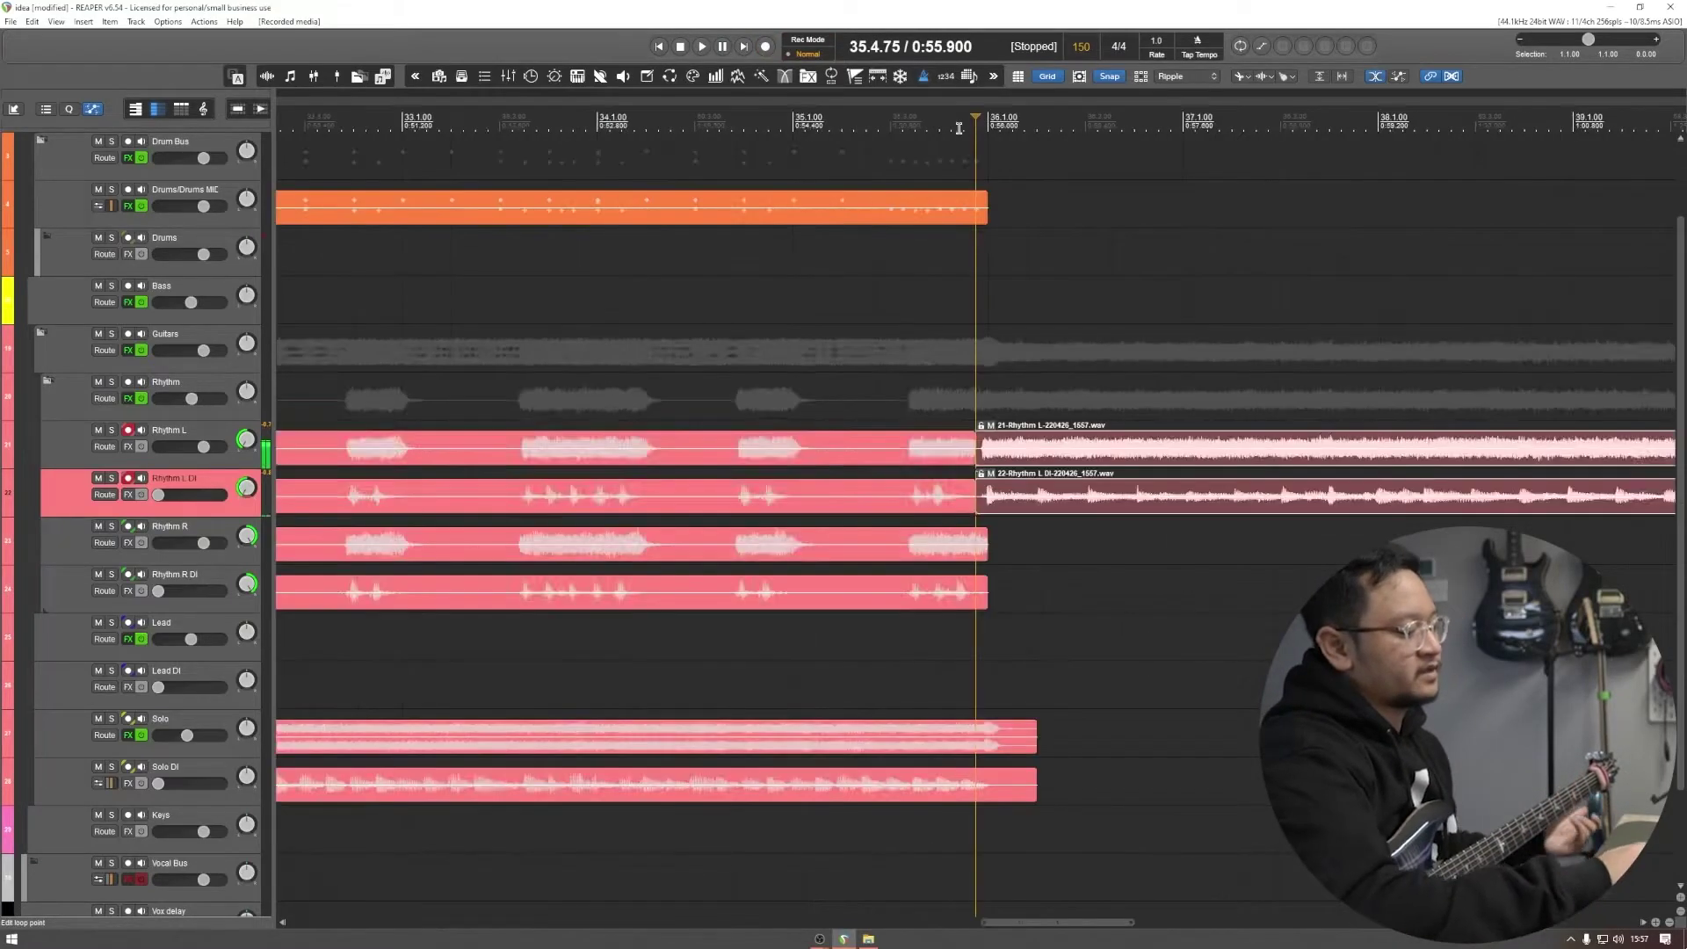
Step: Arm the Rhythm R and Rhythm R DI tracks and record the doubled riff from 35.4.75 to about bar 52
{"action": "scroll", "coordinate": [1022, 408], "scroll_direction": "down", "scroll_amount": 2}
{"action": "left_click", "coordinate": [129, 526]}
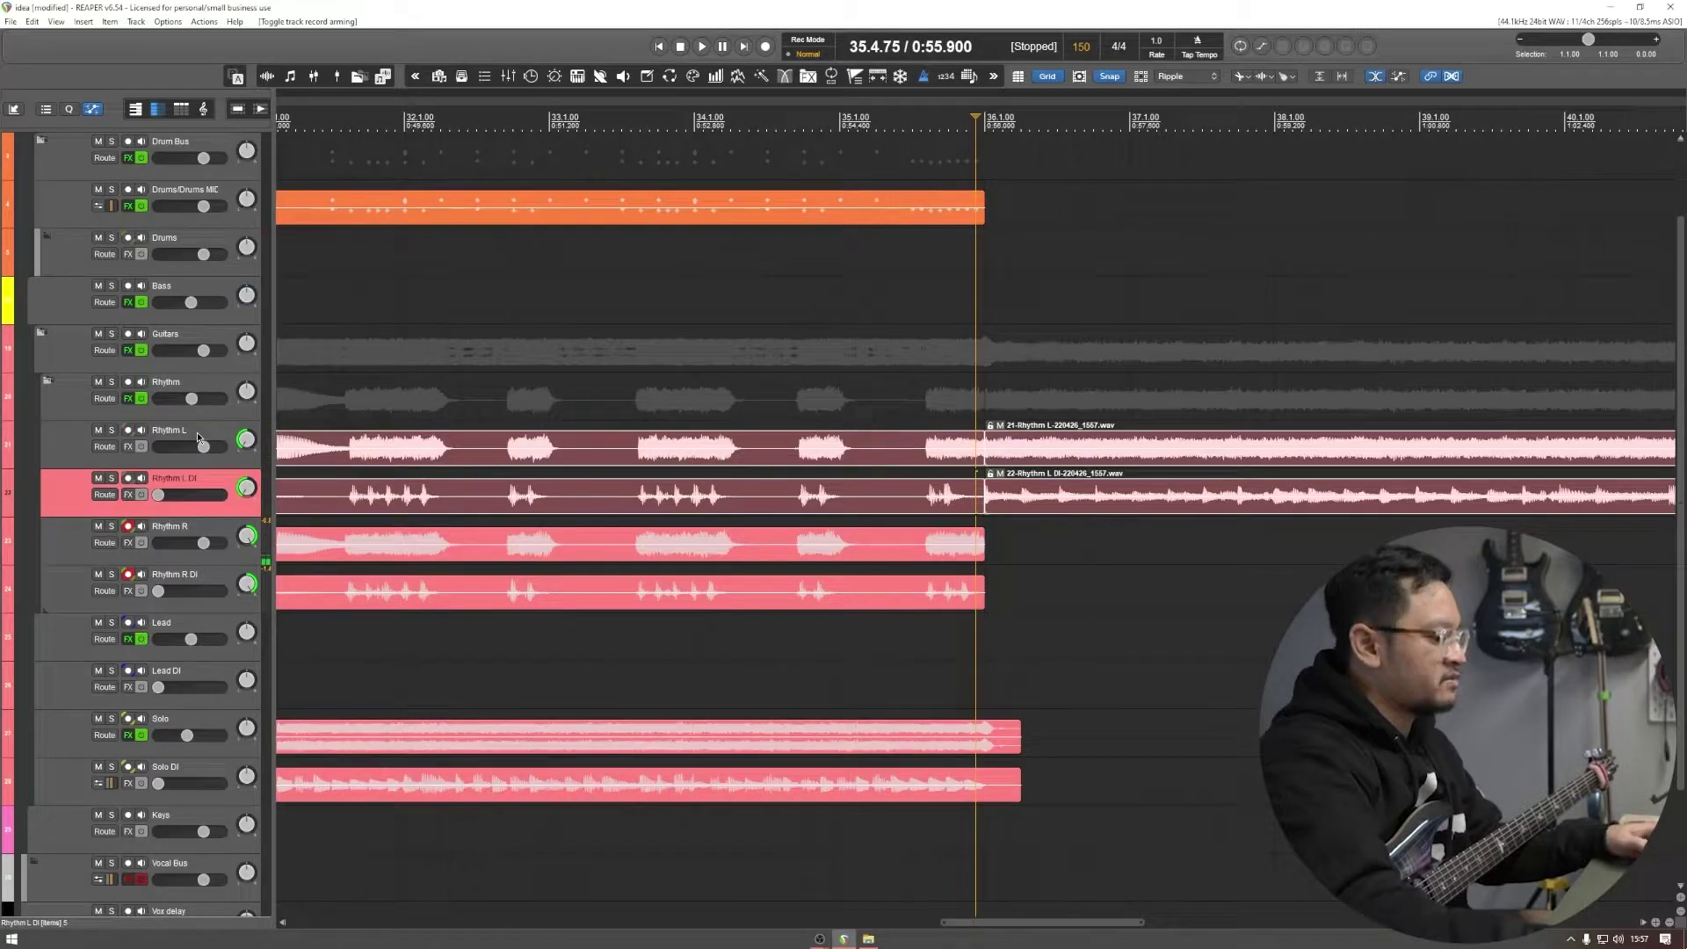
{"action": "key", "text": "ctrl+r"}
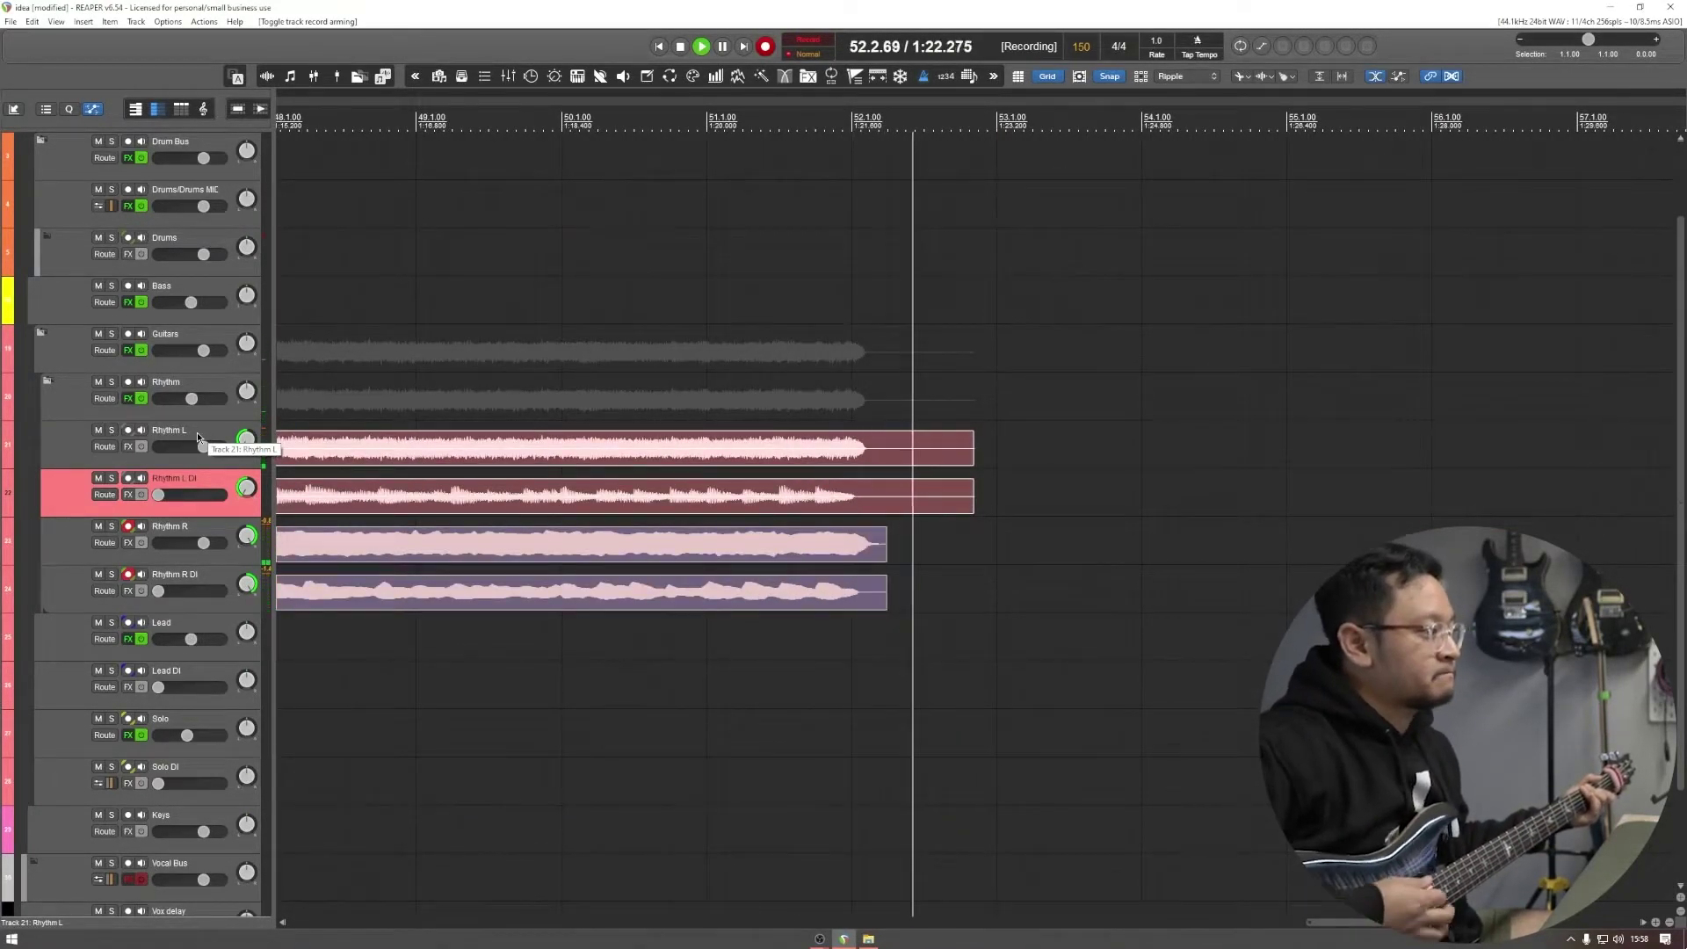
{"action": "key", "text": "space"}
{"action": "left_click", "coordinate": [1018, 272]}
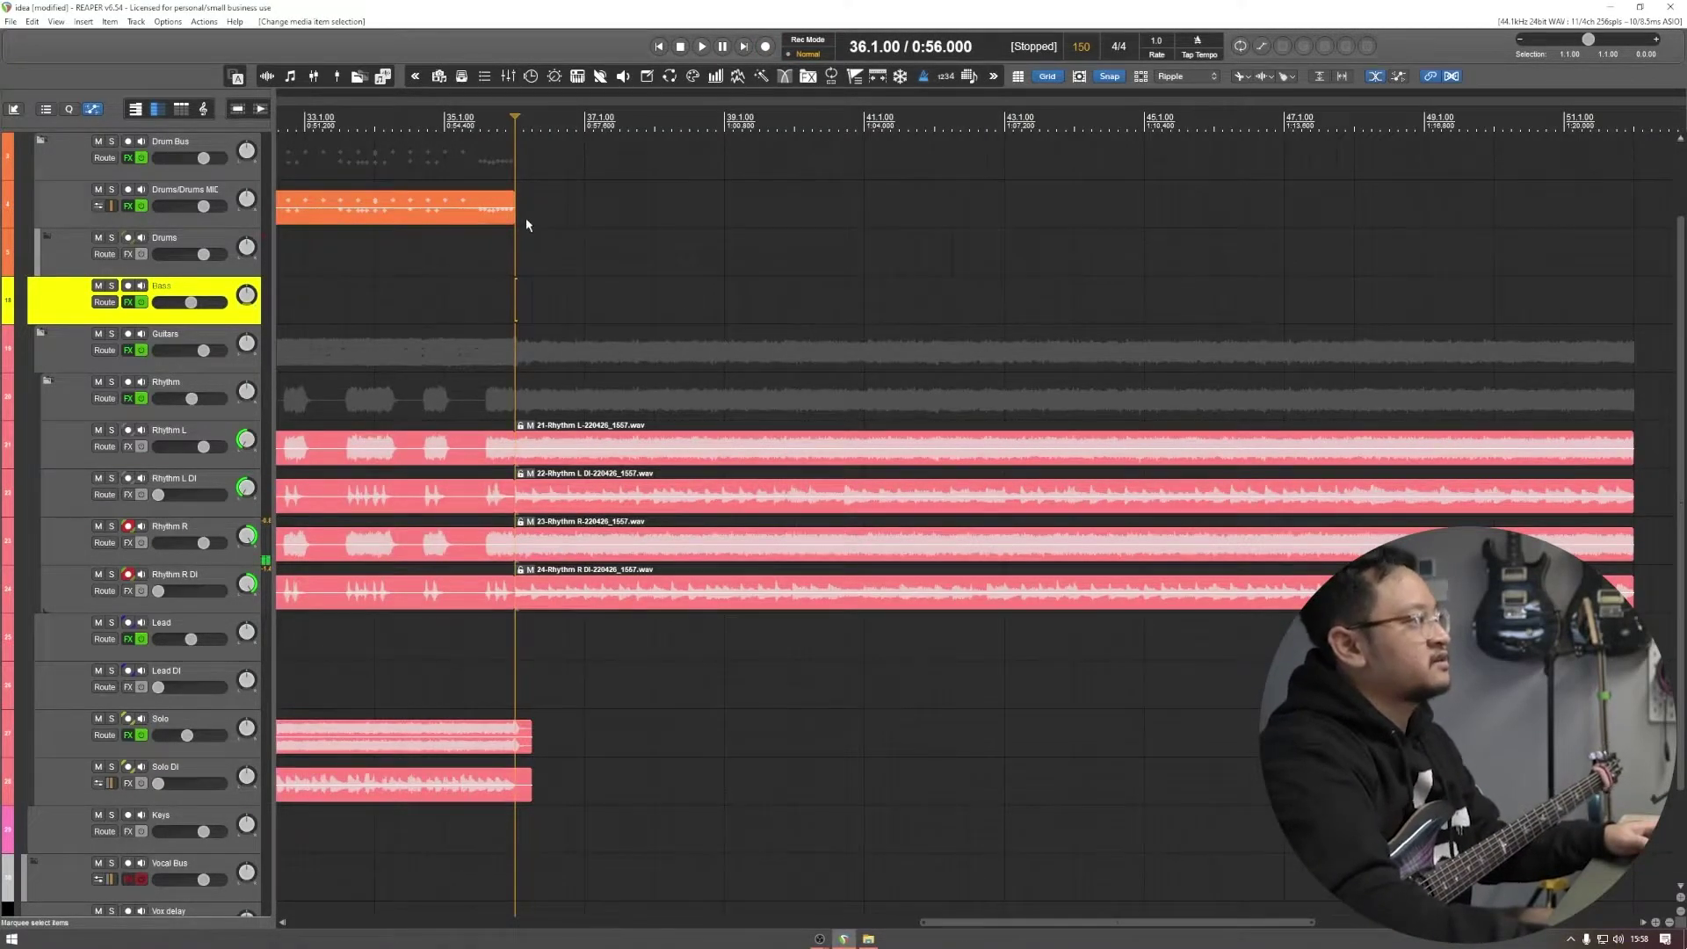
Step: Create an empty MIDI item on the Drums MIDI track from bar 36 to bar 40 and open it for editing
{"action": "mouse_move", "coordinate": [524, 224]}
{"action": "left_mouse_down"}
{"action": "mouse_move", "coordinate": [862, 225]}
{"action": "mouse_move", "coordinate": [819, 206]}
{"action": "mouse_move", "coordinate": [850, 229]}
{"action": "mouse_move", "coordinate": [647, 220]}
{"action": "left_mouse_up"}
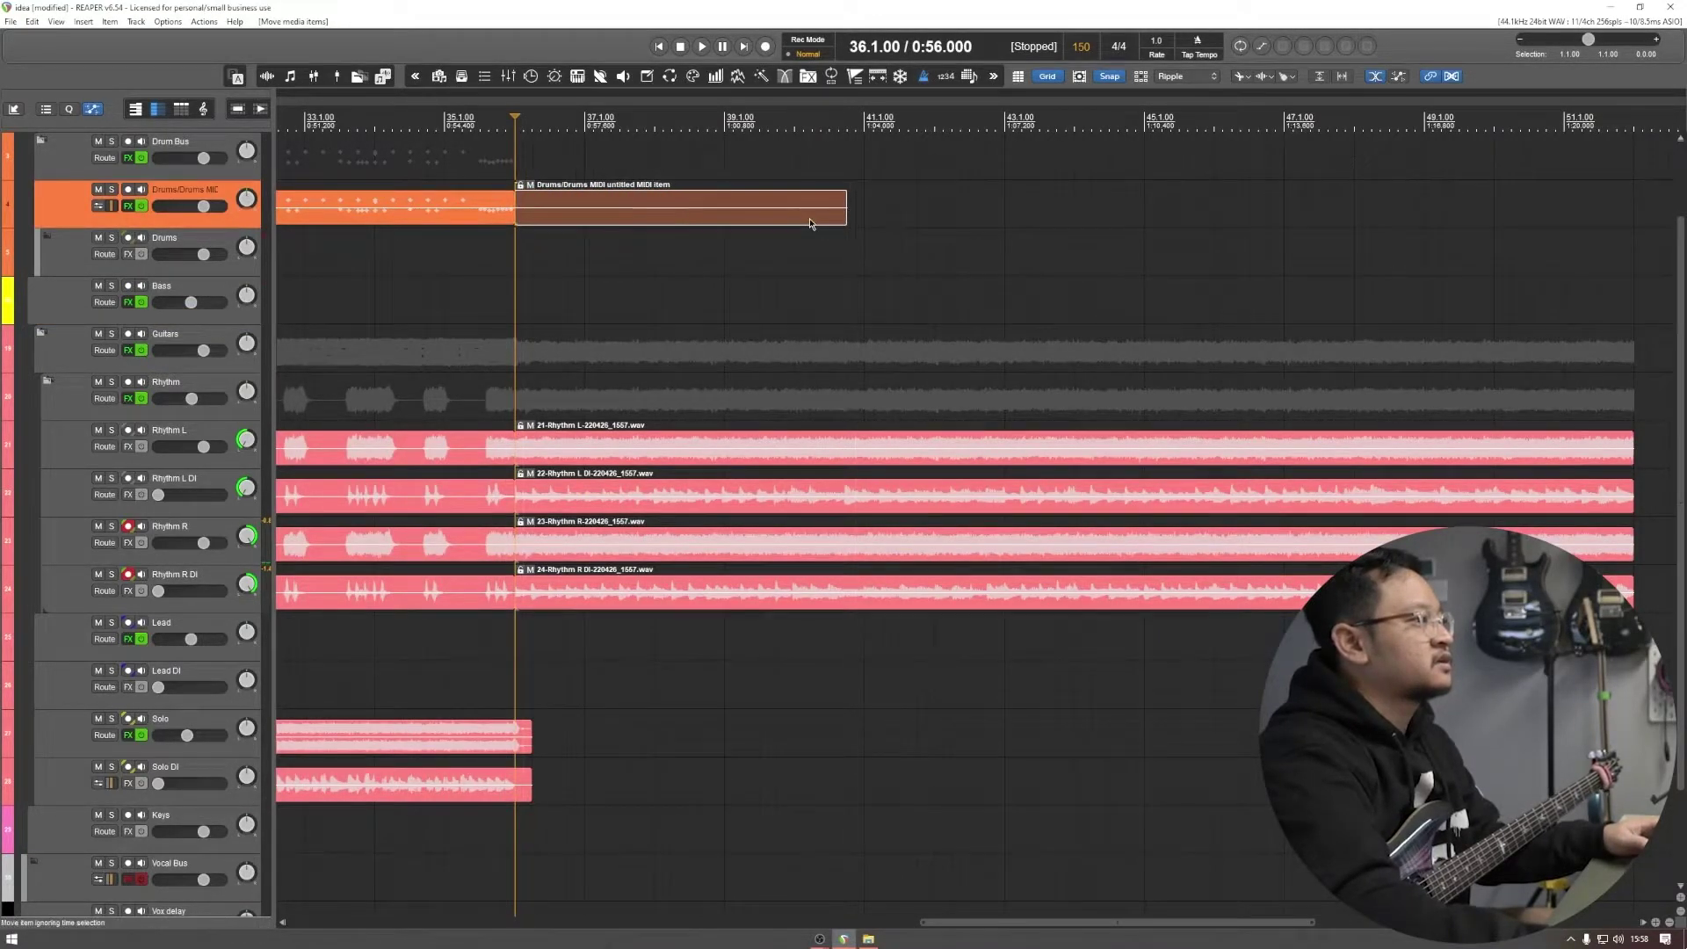
{"action": "left_click_drag", "start_coordinate": [846, 218], "coordinate": [796, 217]}
{"action": "double_click", "coordinate": [756, 209]}
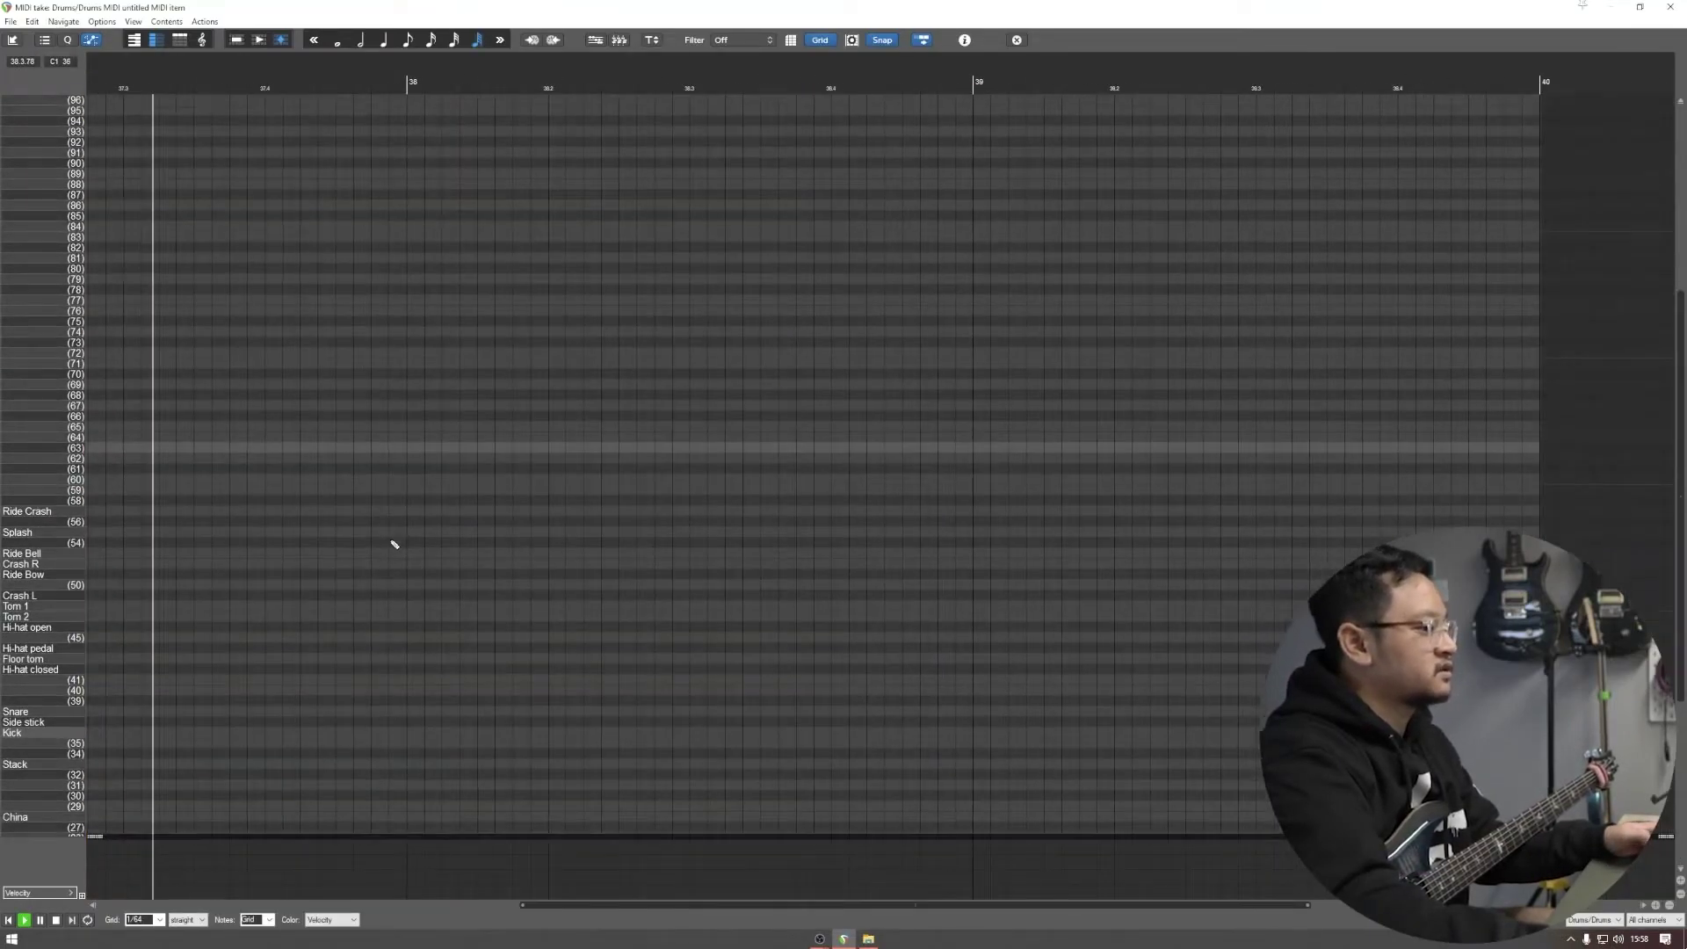
Step: Stop playback and set the MIDI editor grid to 1/8, with bar 36 in view
{"action": "scroll", "coordinate": [393, 543], "scroll_direction": "down", "scroll_amount": 5}
{"action": "key", "text": "space"}
{"action": "left_click", "coordinate": [159, 920]}
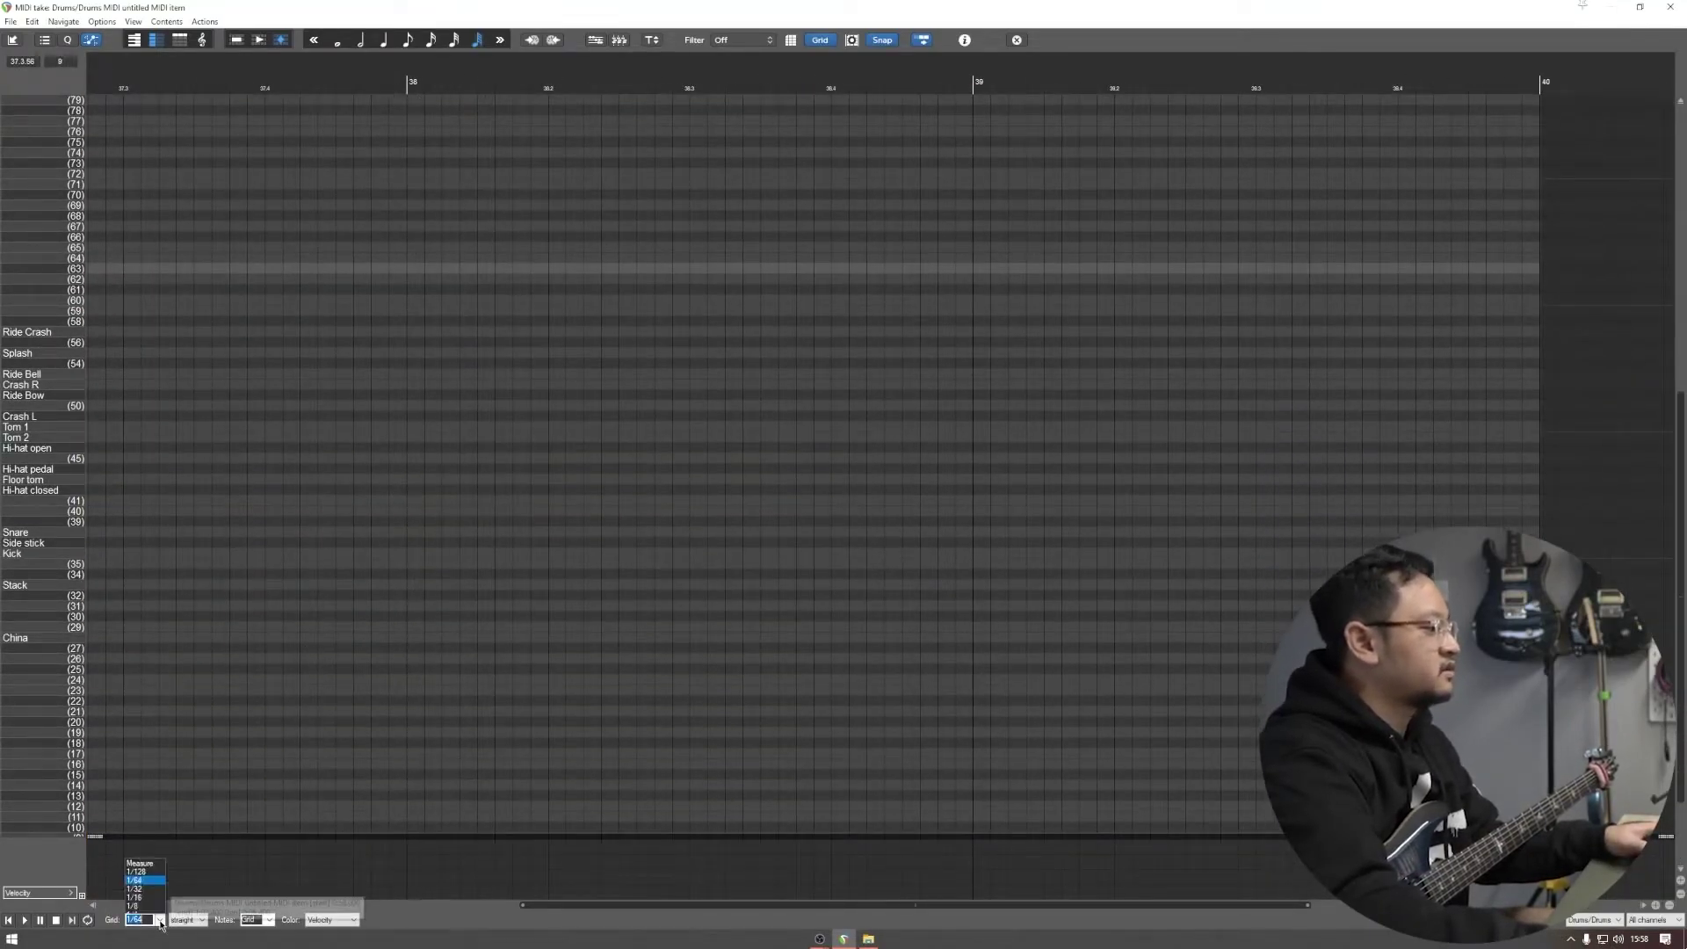
{"action": "left_click", "coordinate": [145, 866]}
{"action": "scroll", "coordinate": [396, 576], "scroll_direction": "left", "scroll_amount": 5}
{"action": "scroll", "coordinate": [400, 575], "scroll_direction": "up", "scroll_amount": 2}
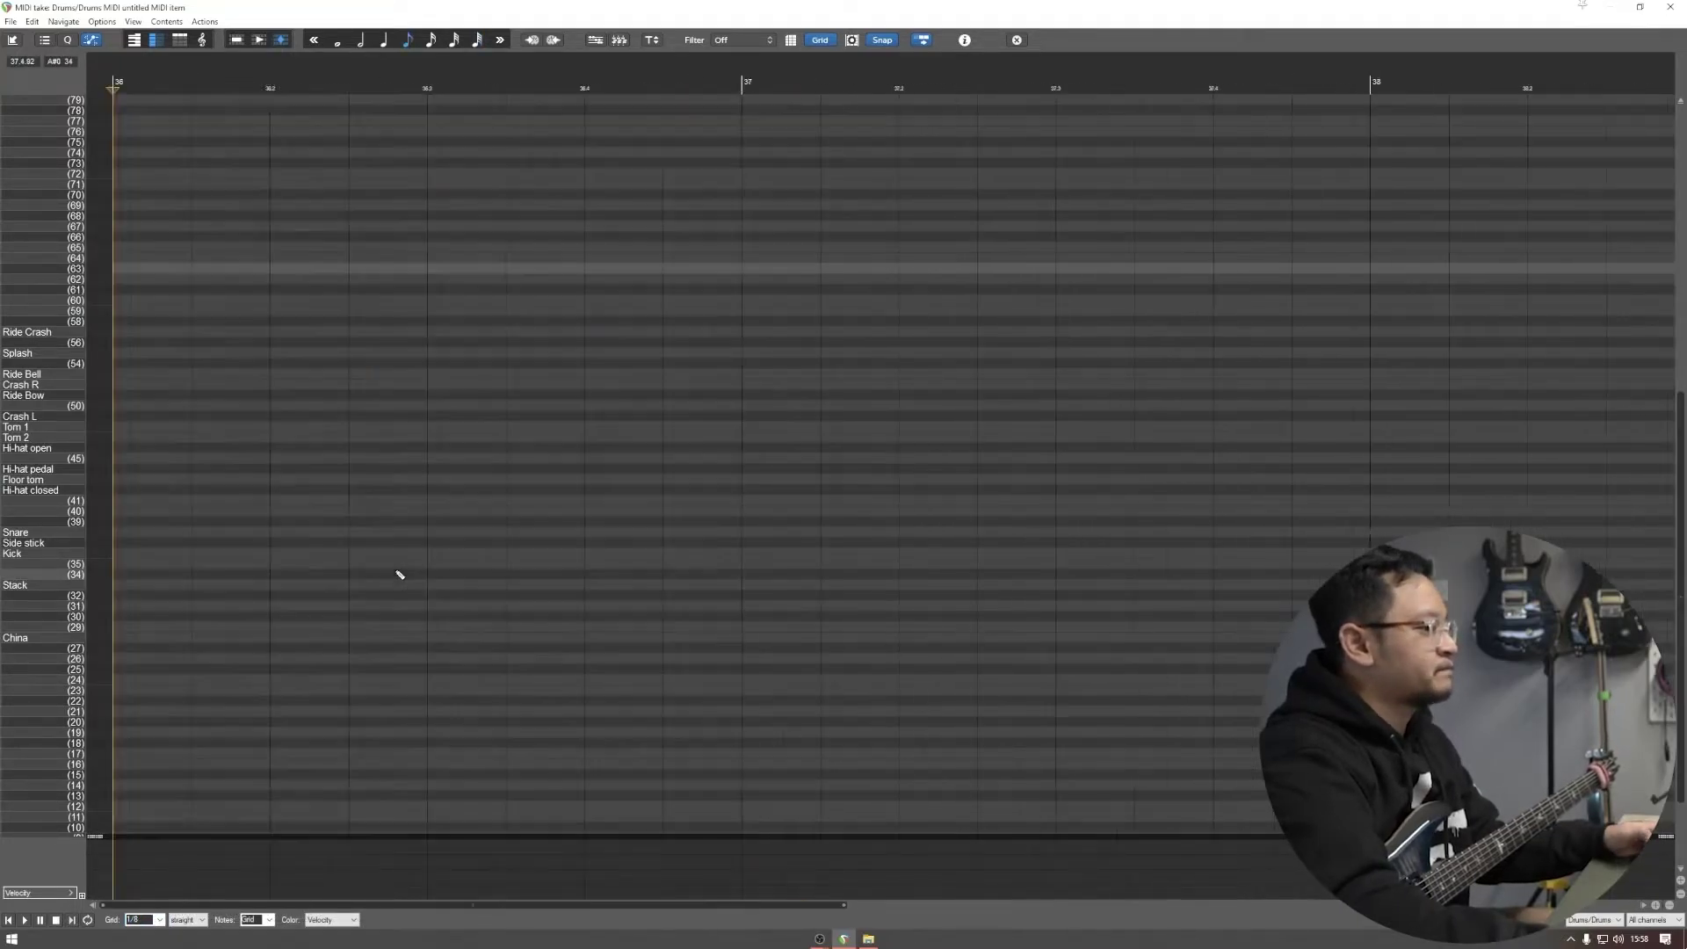
{"action": "scroll", "coordinate": [399, 575], "scroll_direction": "down", "scroll_amount": 3}
{"action": "scroll", "coordinate": [400, 575], "scroll_direction": "up", "scroll_amount": 2}
{"action": "scroll", "coordinate": [400, 575], "scroll_direction": "up", "scroll_amount": 3}
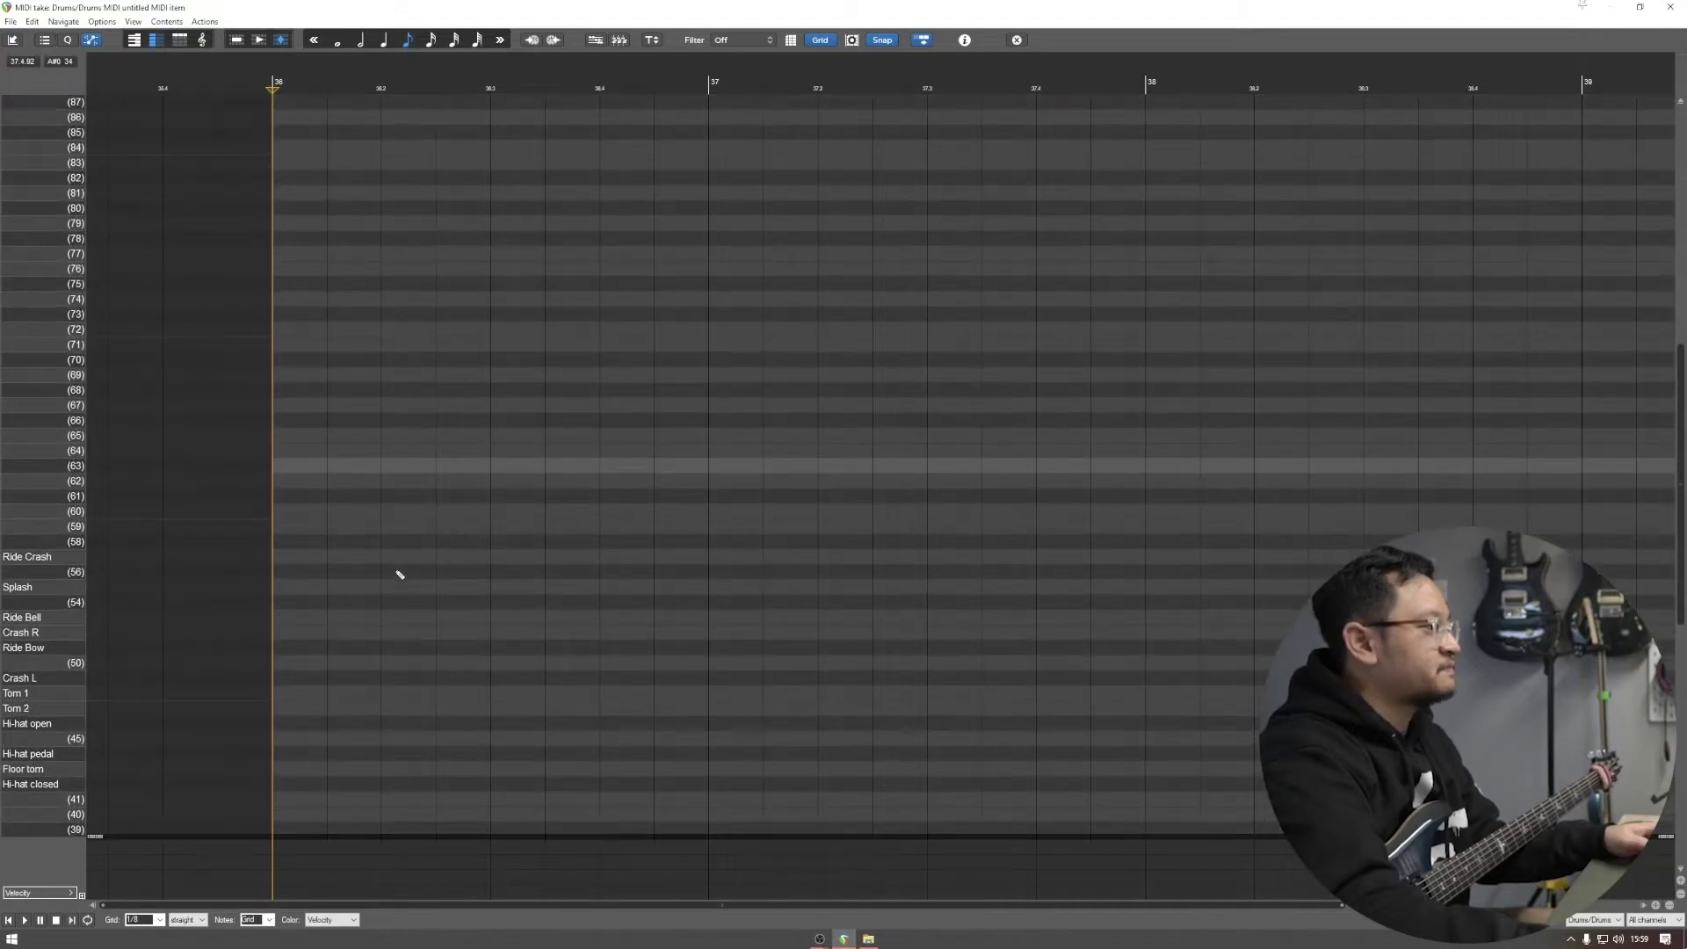
{"action": "scroll", "coordinate": [399, 575], "scroll_direction": "left", "scroll_amount": 2}
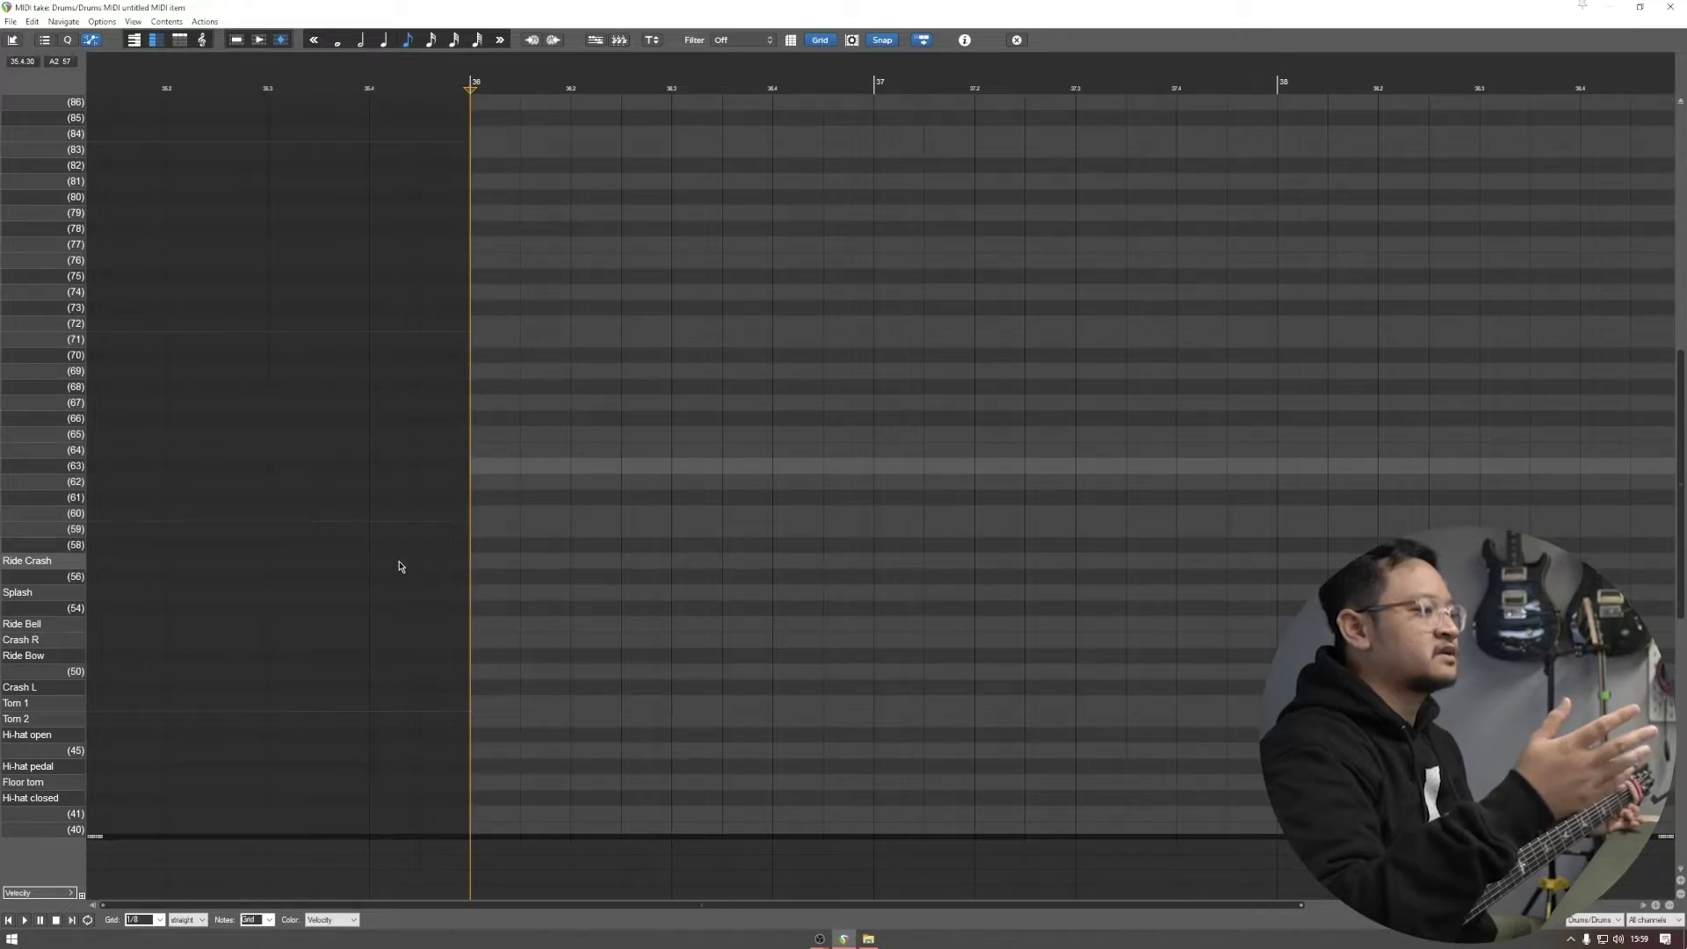
Step: Program eighth-note kicks from bar 36 into bar 37, with a snare on beat 3 of bar 36
{"action": "scroll", "coordinate": [399, 567], "scroll_direction": "down", "scroll_amount": 5}
{"action": "left_click", "coordinate": [471, 655]}
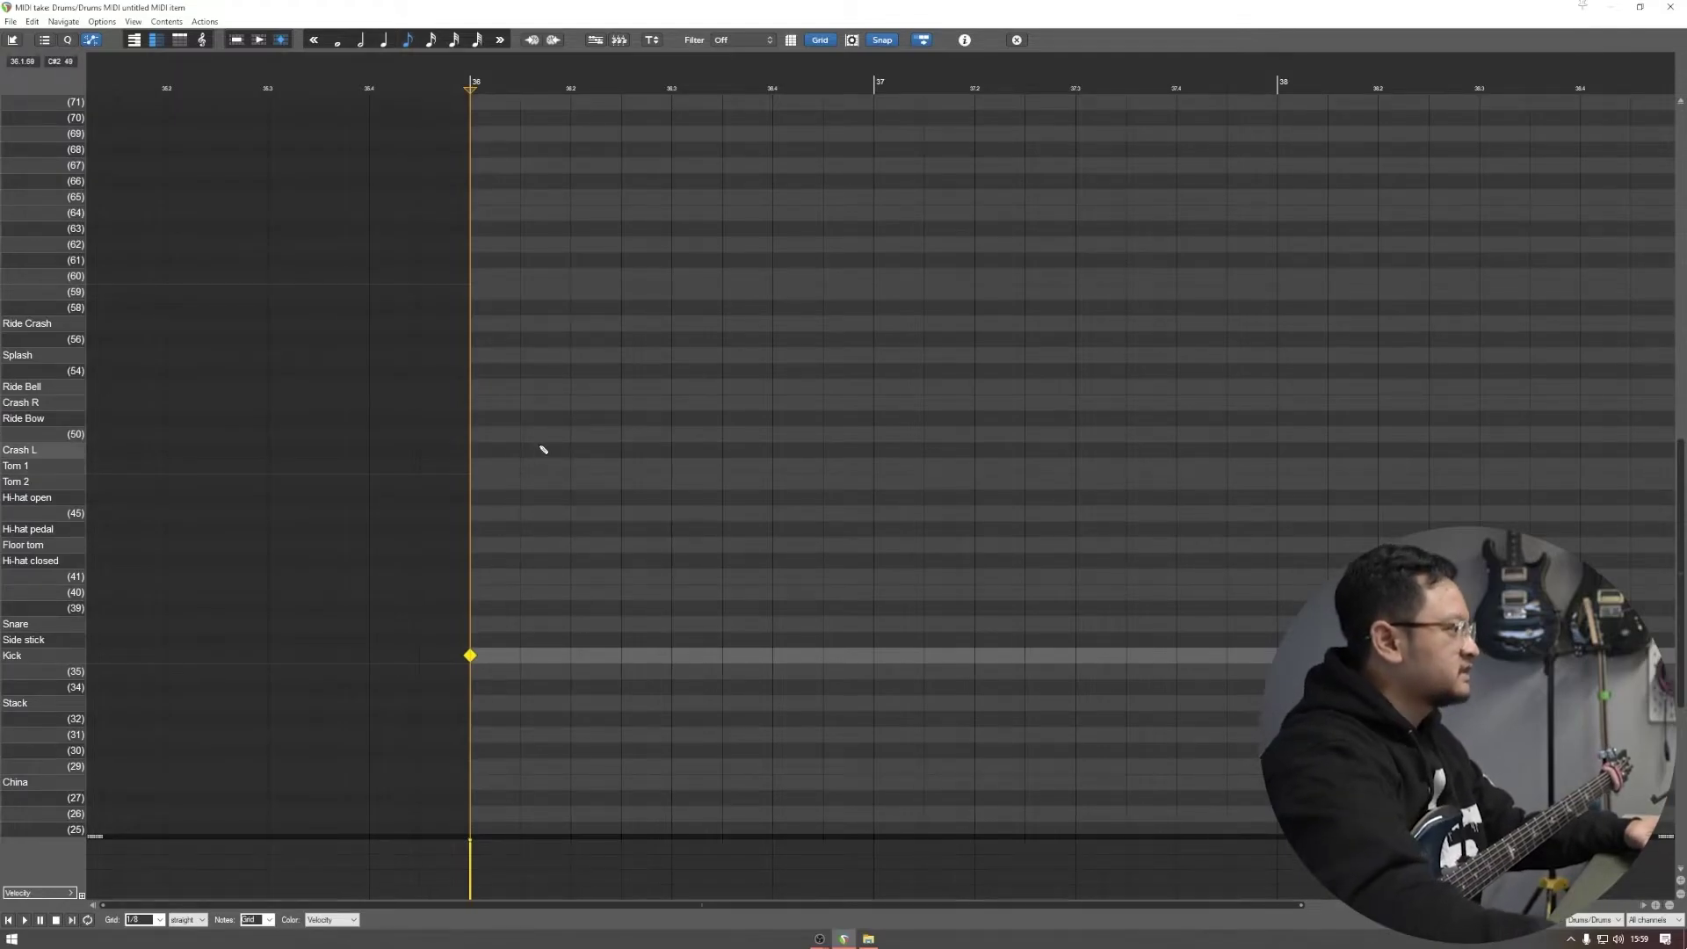
{"action": "key", "text": "space"}
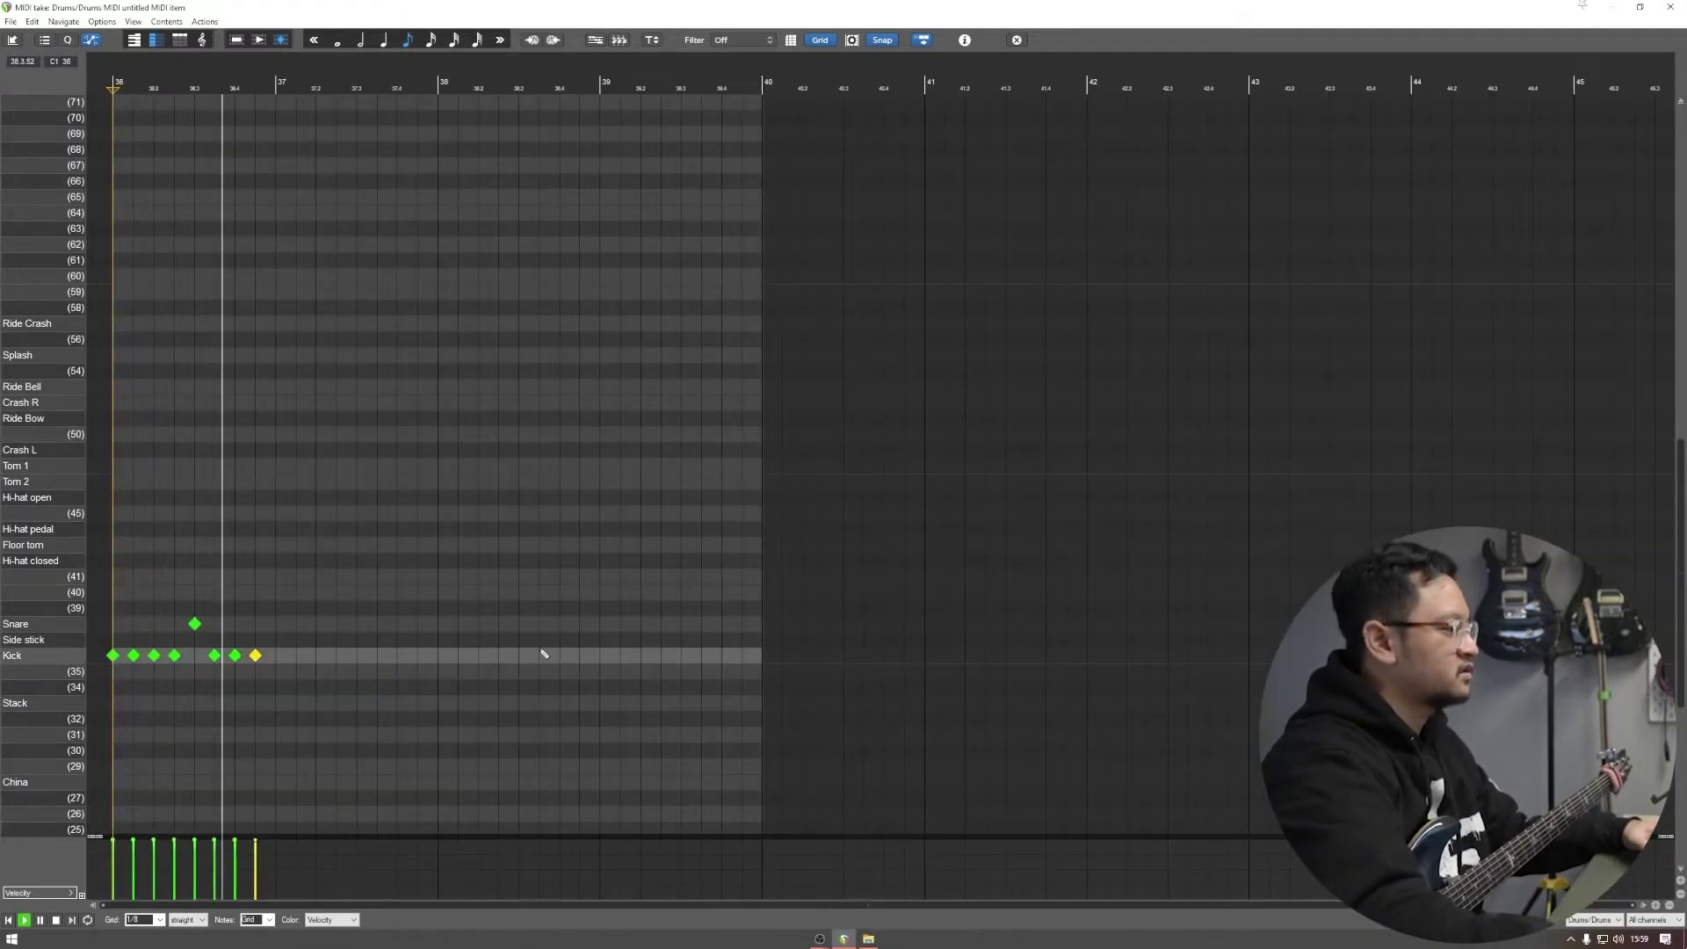
{"action": "key", "text": "space"}
{"action": "left_click", "coordinate": [276, 656]}
{"action": "left_click", "coordinate": [316, 655]}
{"action": "left_click", "coordinate": [337, 656]}
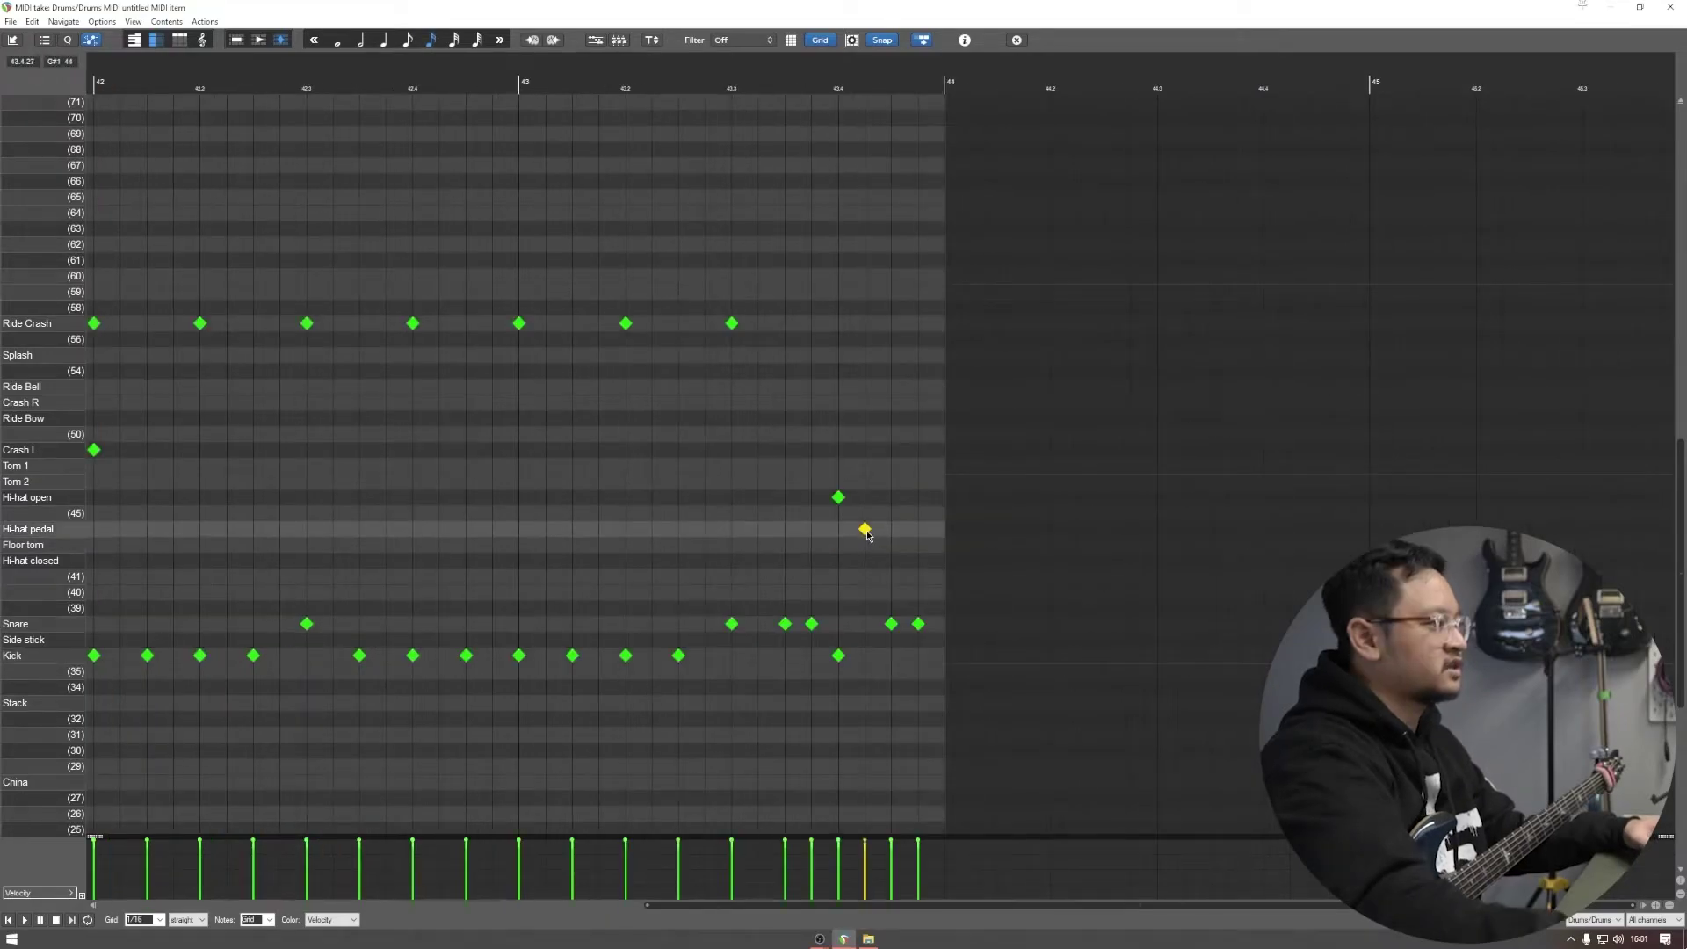
Step: Play back the drum pattern leading into the bar 43 fill, stop, and close the MIDI editor
{"action": "key", "text": "space"}
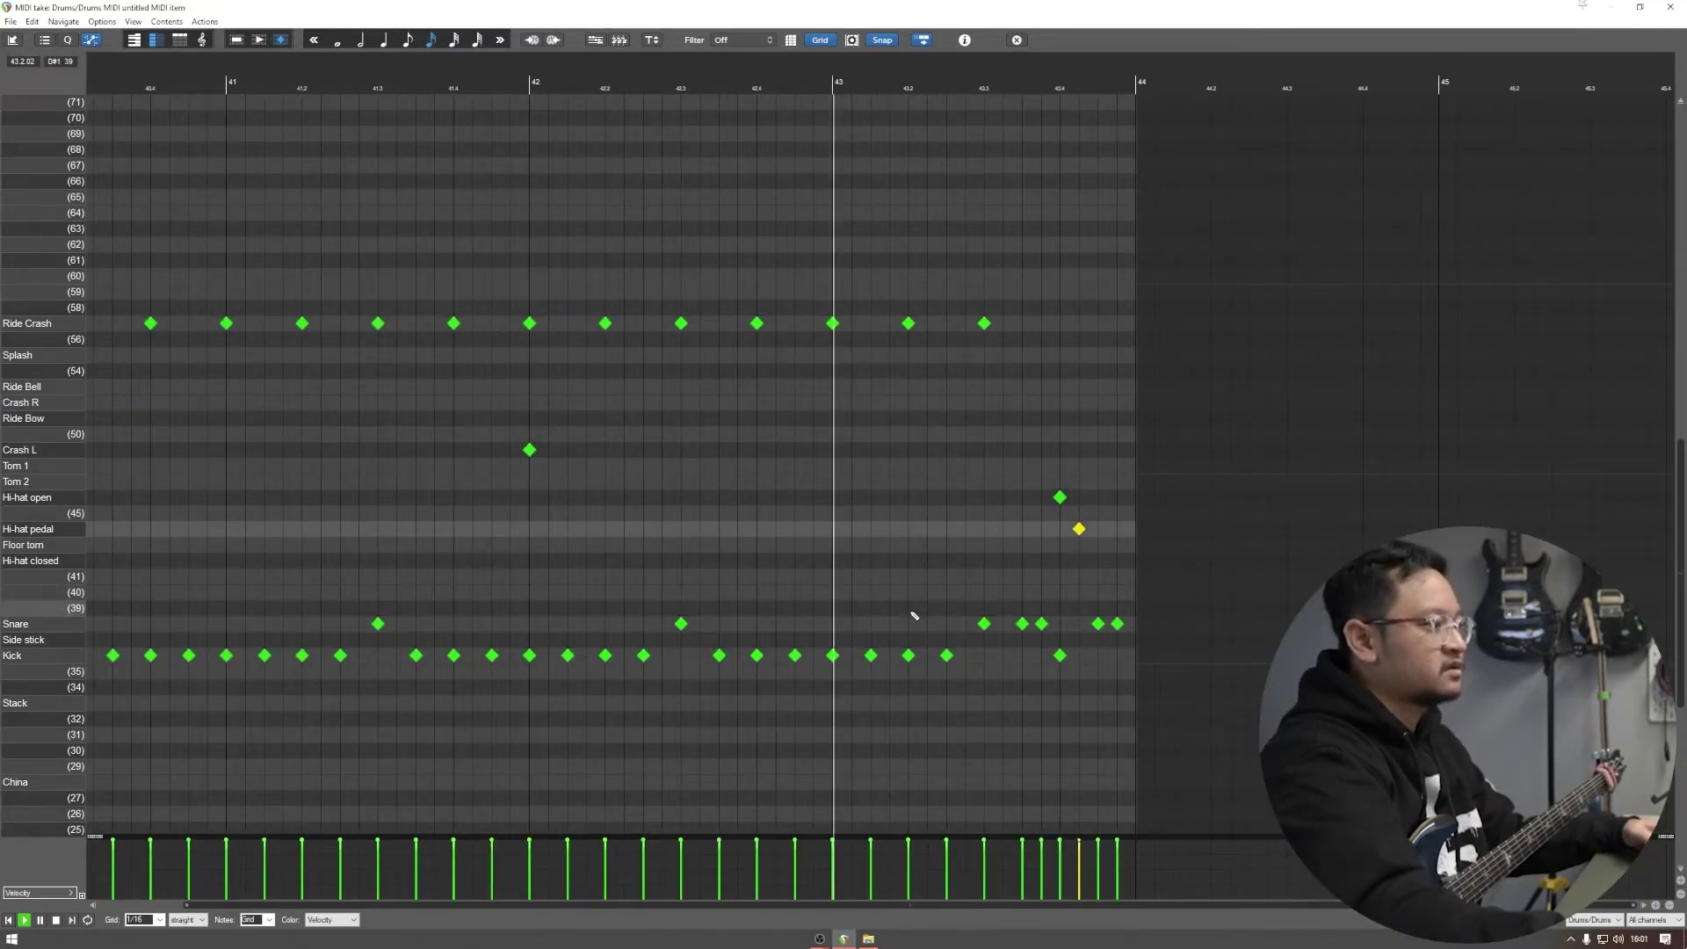
{"action": "key", "text": "space"}
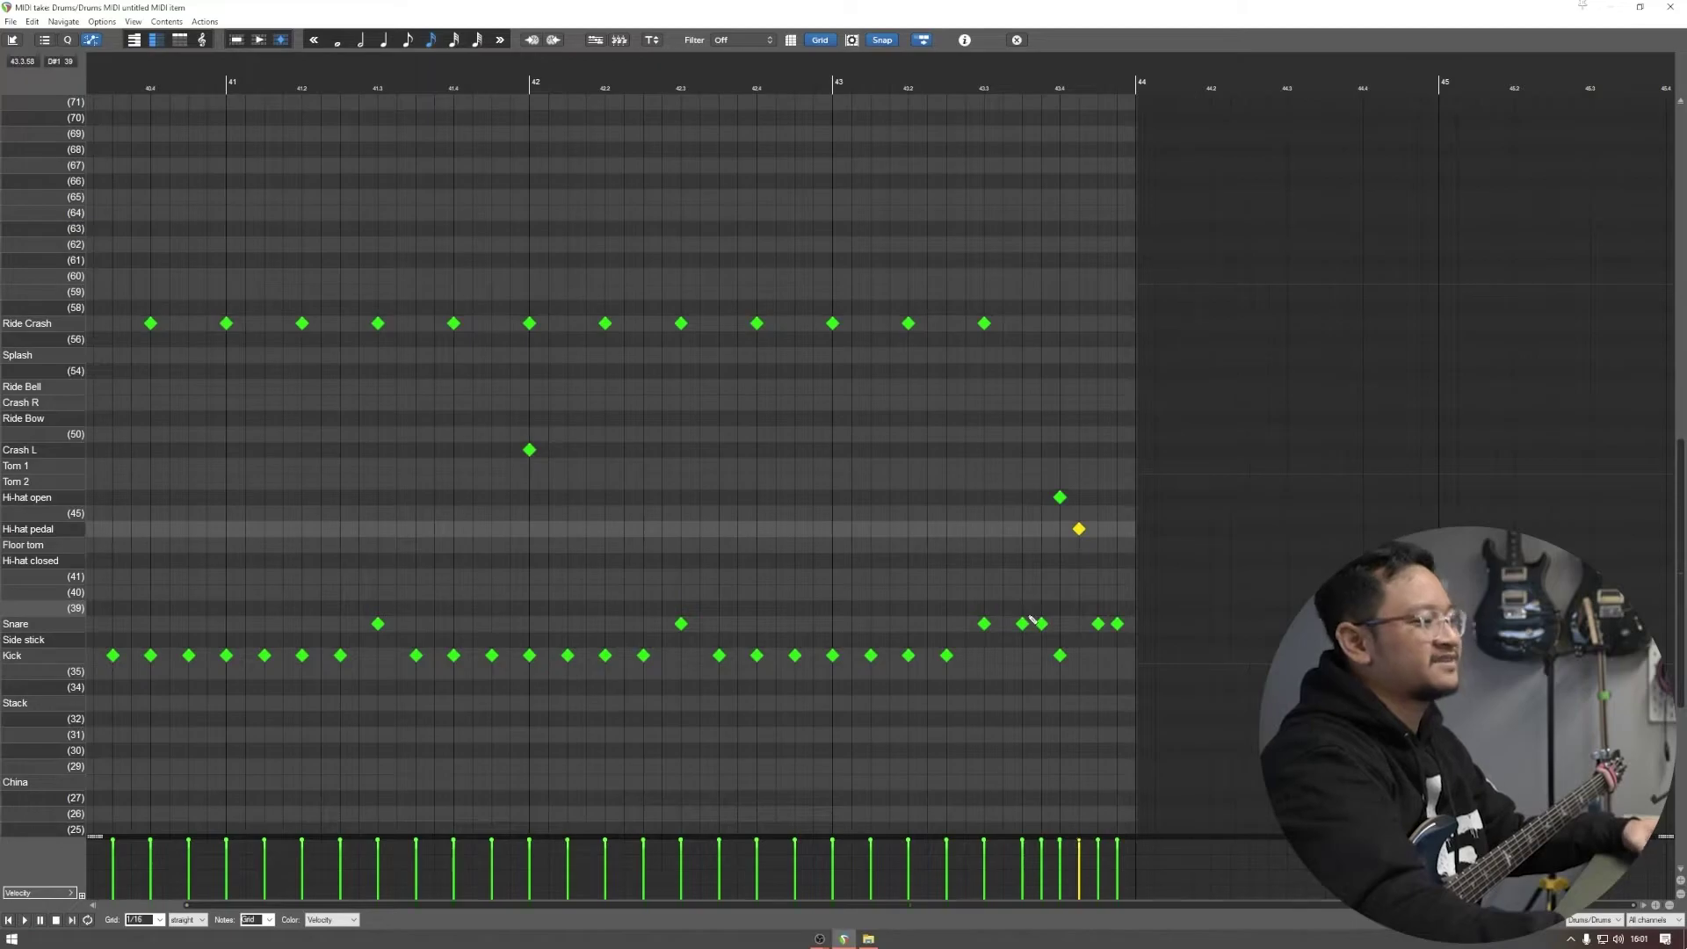
{"action": "left_click", "coordinate": [1669, 7]}
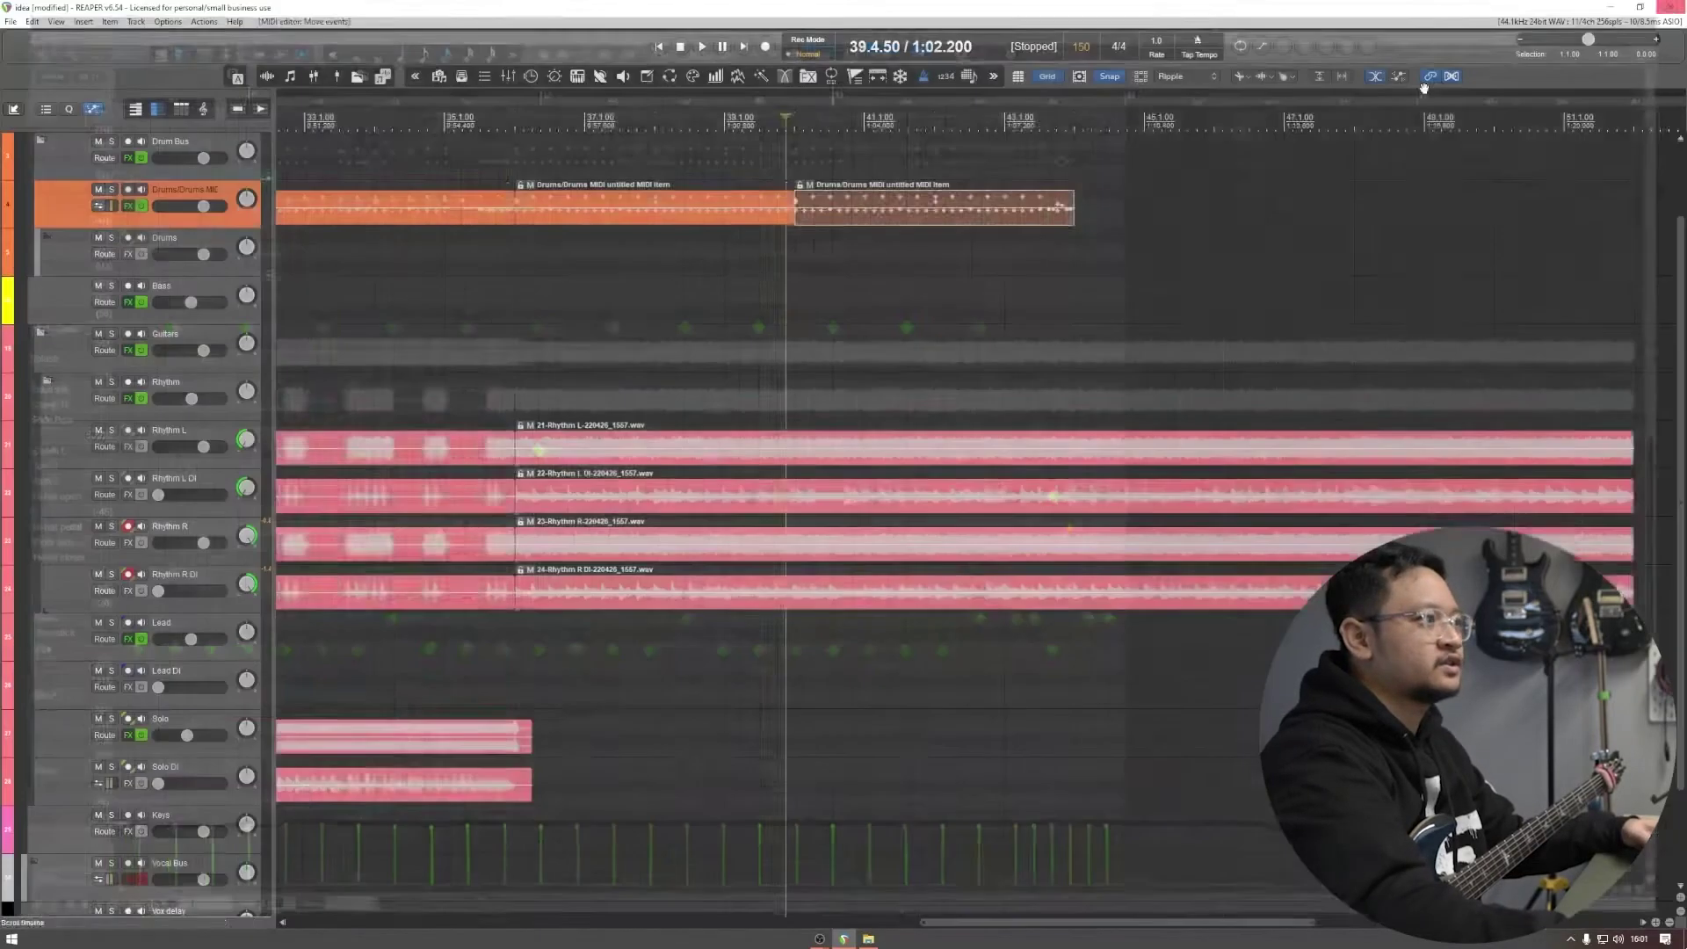
Step: Play the new section while fitting an empty drum MIDI item from bar 44 to bar 49, and stop playback
{"action": "key", "text": "space"}
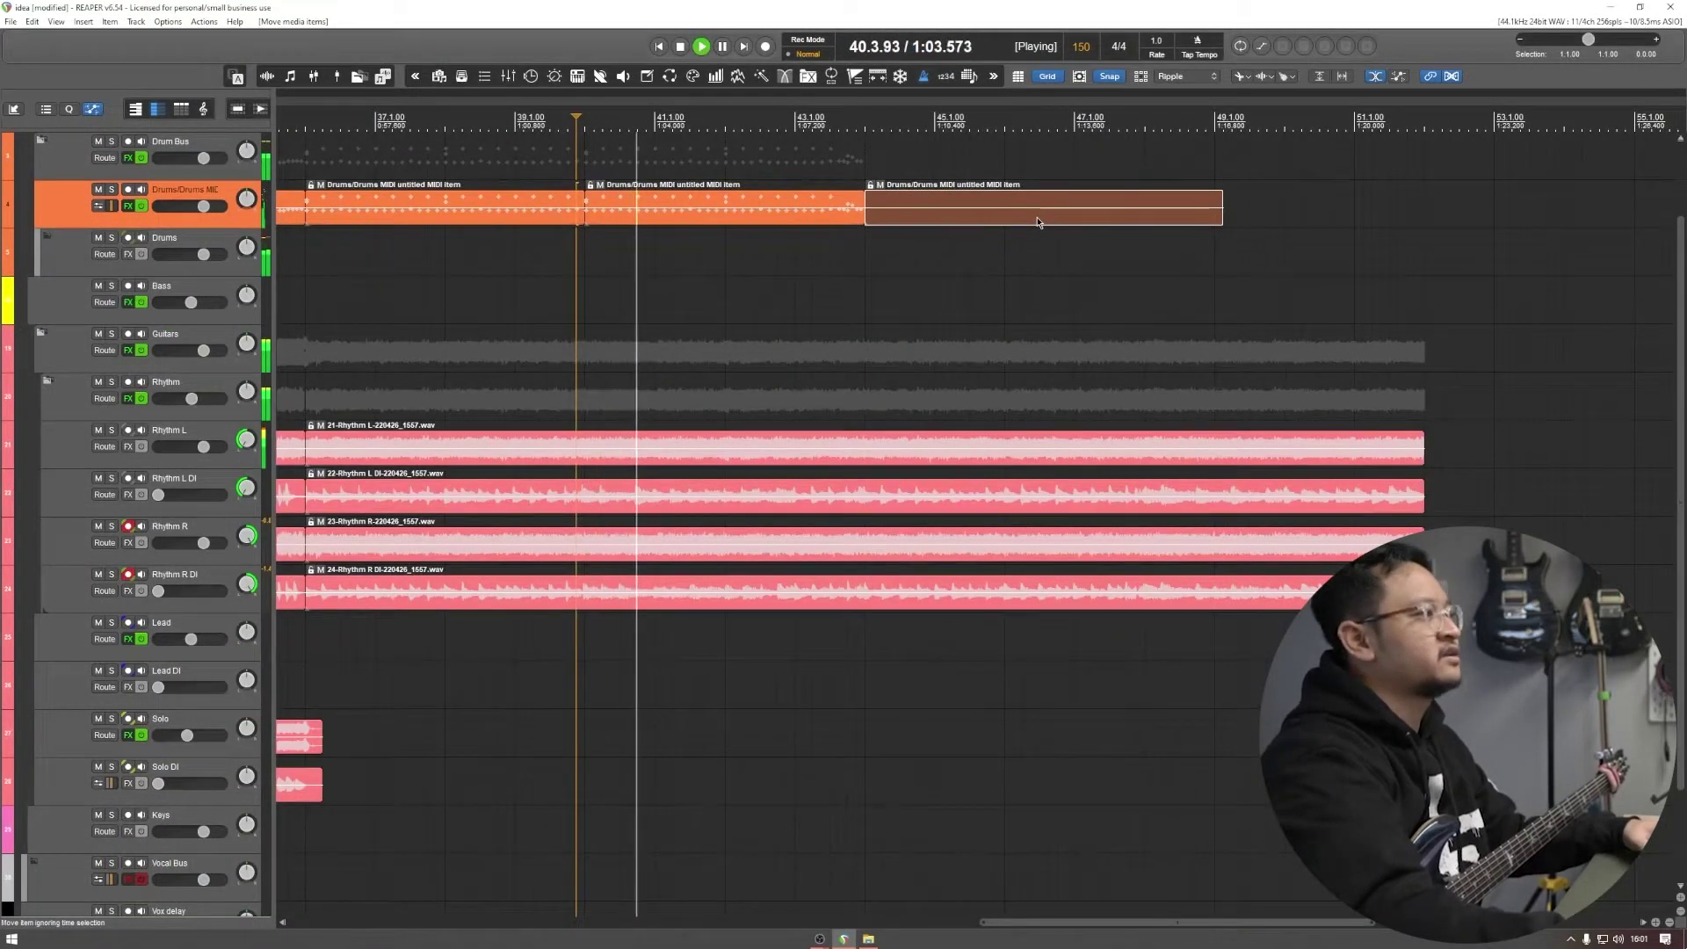
{"action": "left_click_drag", "start_coordinate": [1222, 222], "coordinate": [1211, 222]}
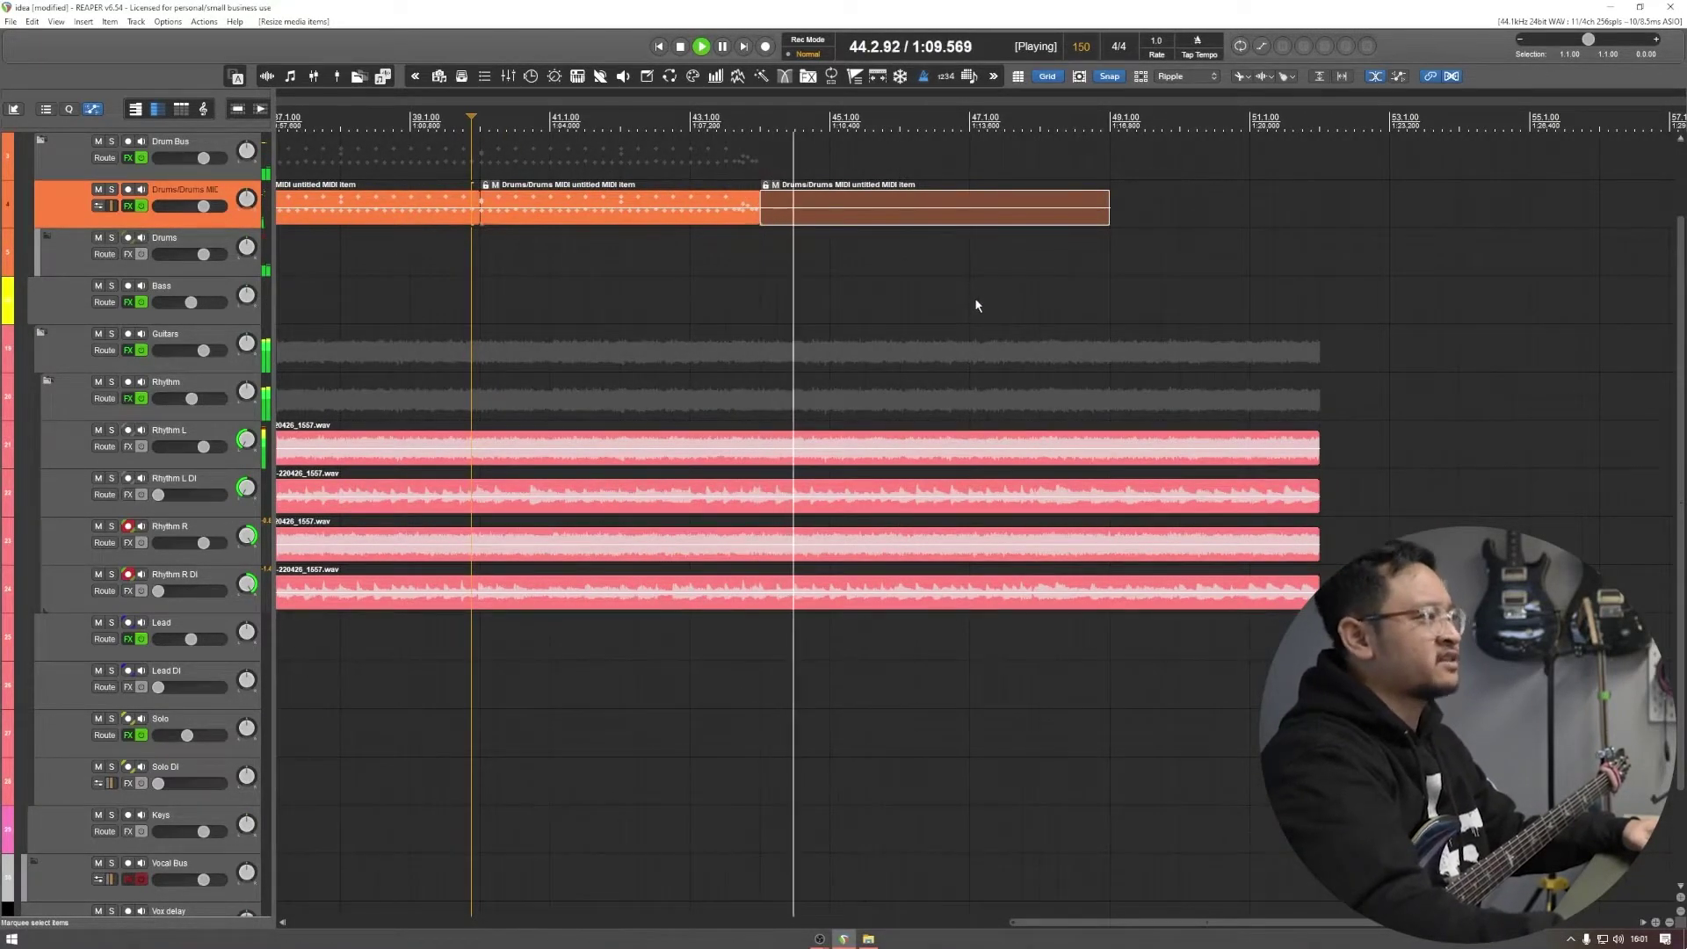
{"action": "key", "text": "space"}
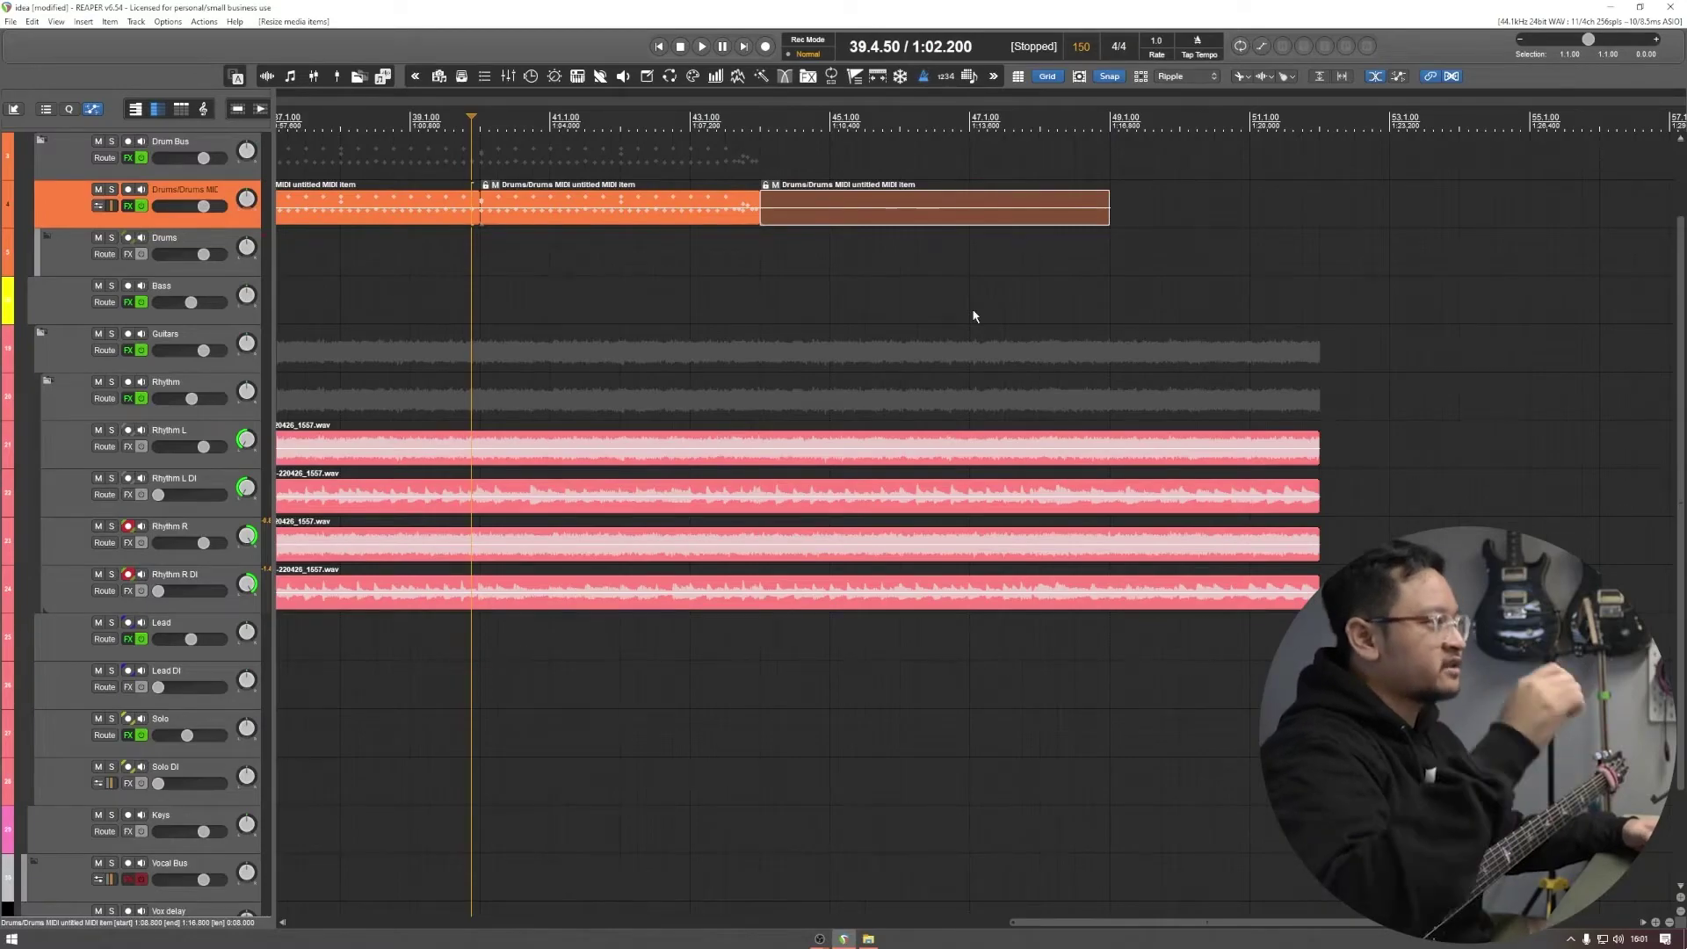
Step: Open the empty drum item at bar 44, set its grid to 1/16, and audition the riff at bar 44
{"action": "double_click", "coordinate": [787, 206]}
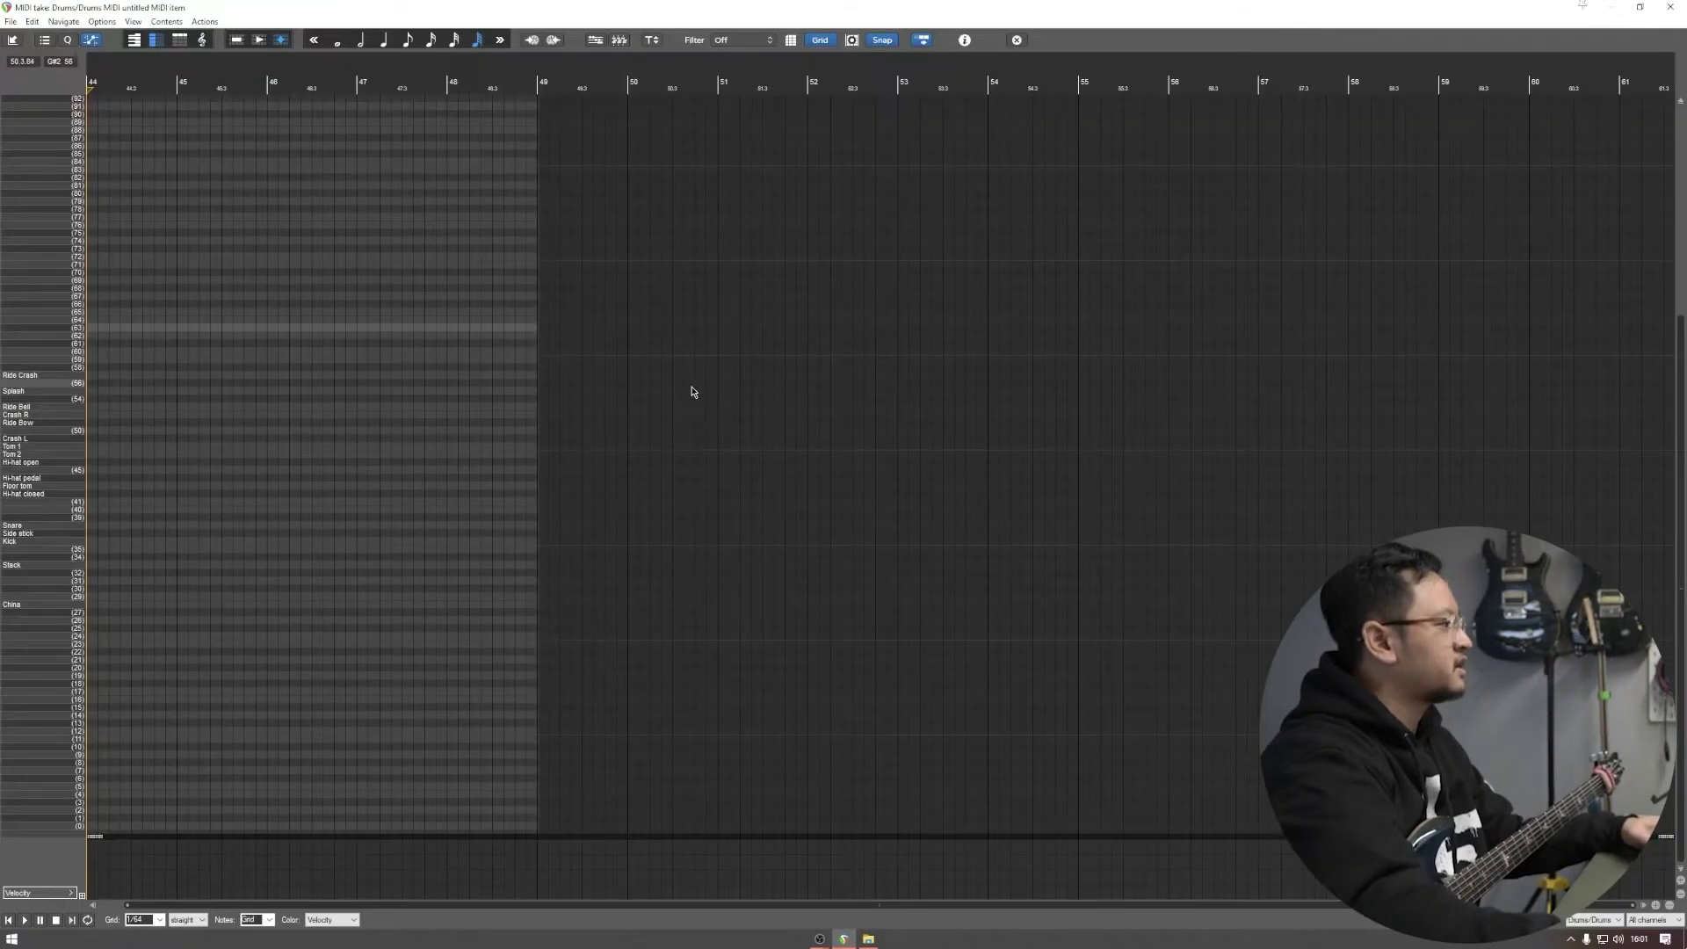
{"action": "scroll", "coordinate": [692, 392], "scroll_direction": "up", "scroll_amount": 5}
{"action": "left_click", "coordinate": [160, 919]}
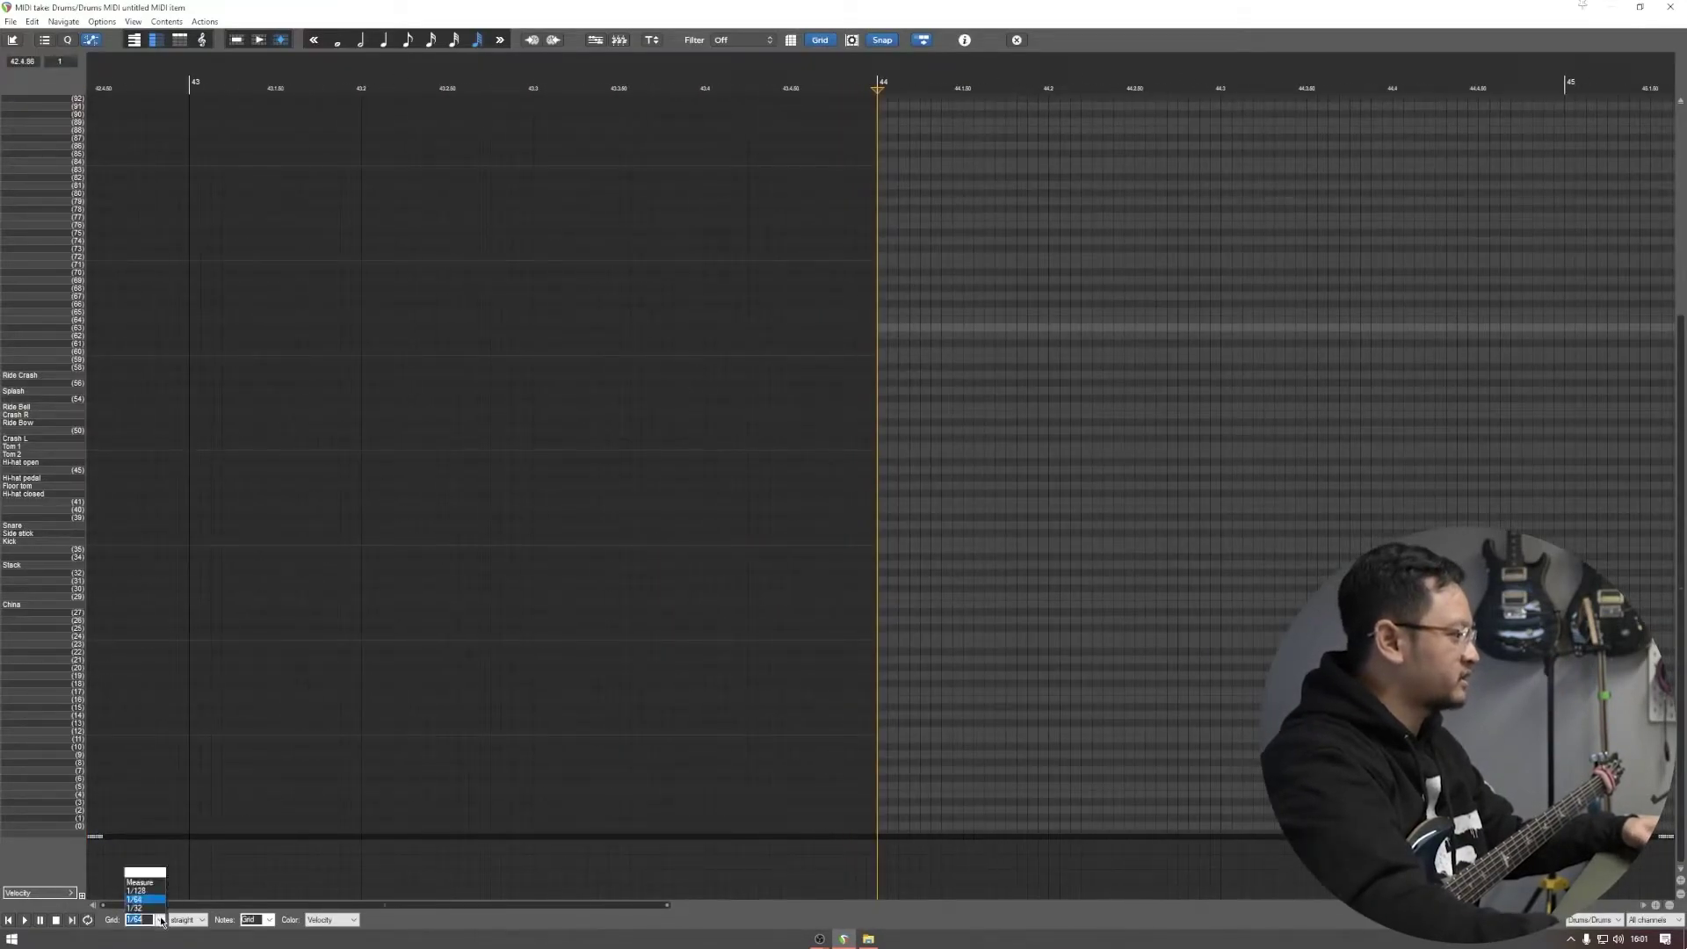
{"action": "left_click", "coordinate": [140, 856]}
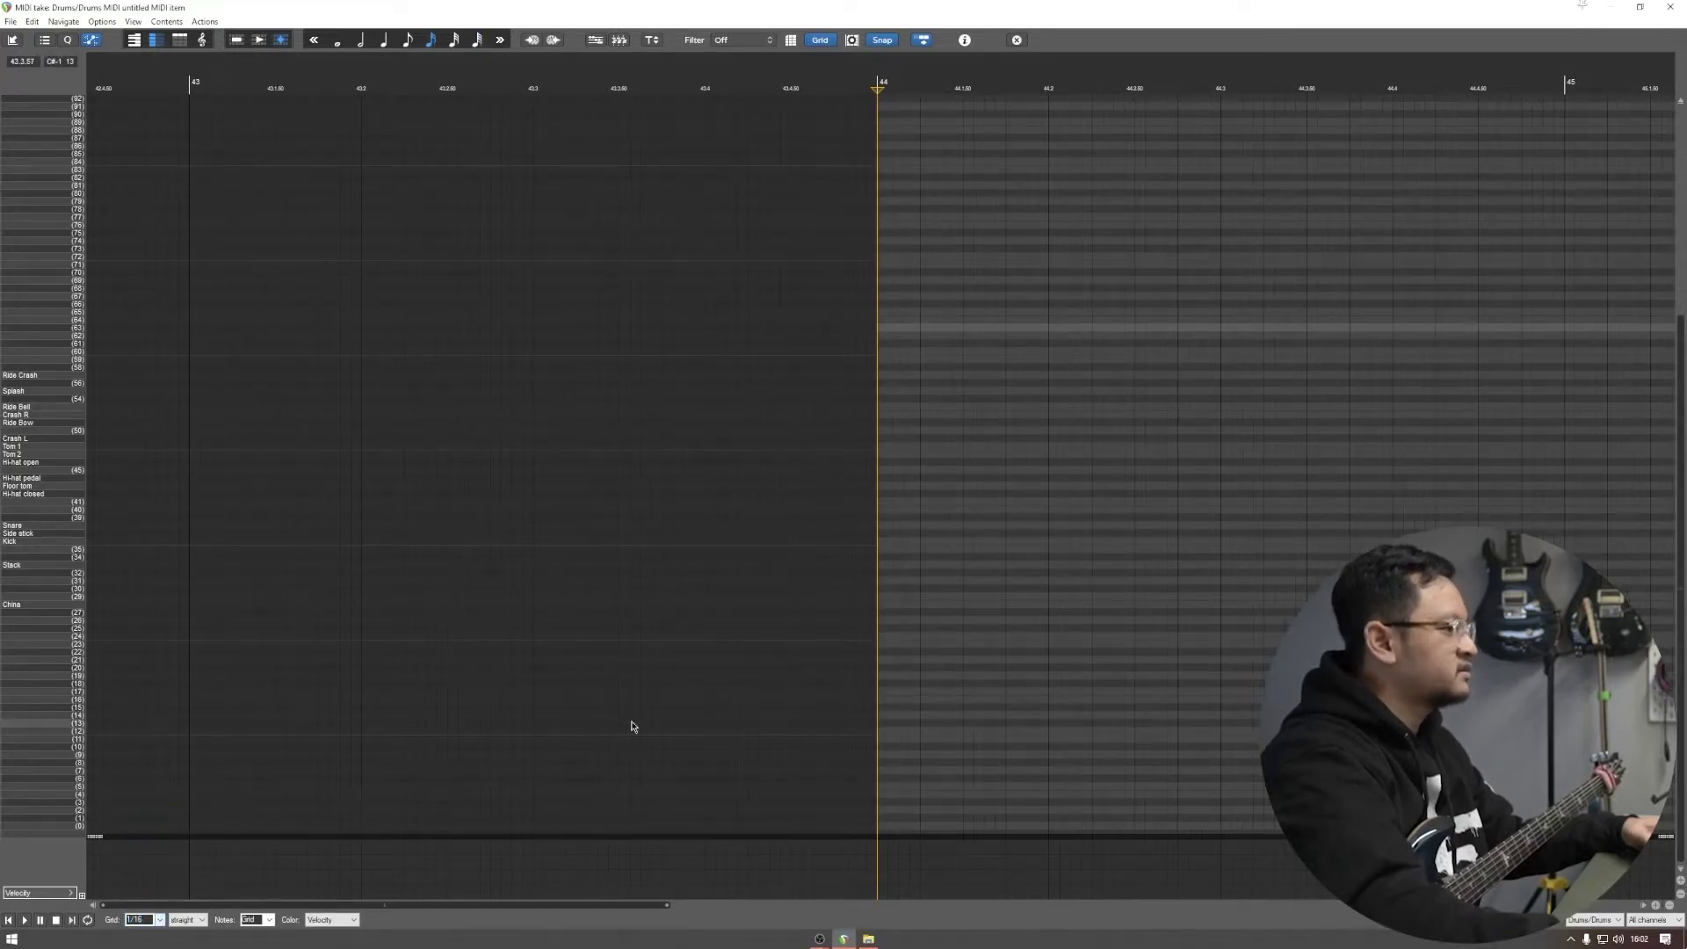
{"action": "scroll", "coordinate": [1005, 610], "scroll_direction": "up", "scroll_amount": 4}
{"action": "scroll", "coordinate": [1001, 615], "scroll_direction": "up", "scroll_amount": 3}
{"action": "key", "text": "space"}
{"action": "scroll", "coordinate": [942, 606], "scroll_direction": "down", "scroll_amount": 1}
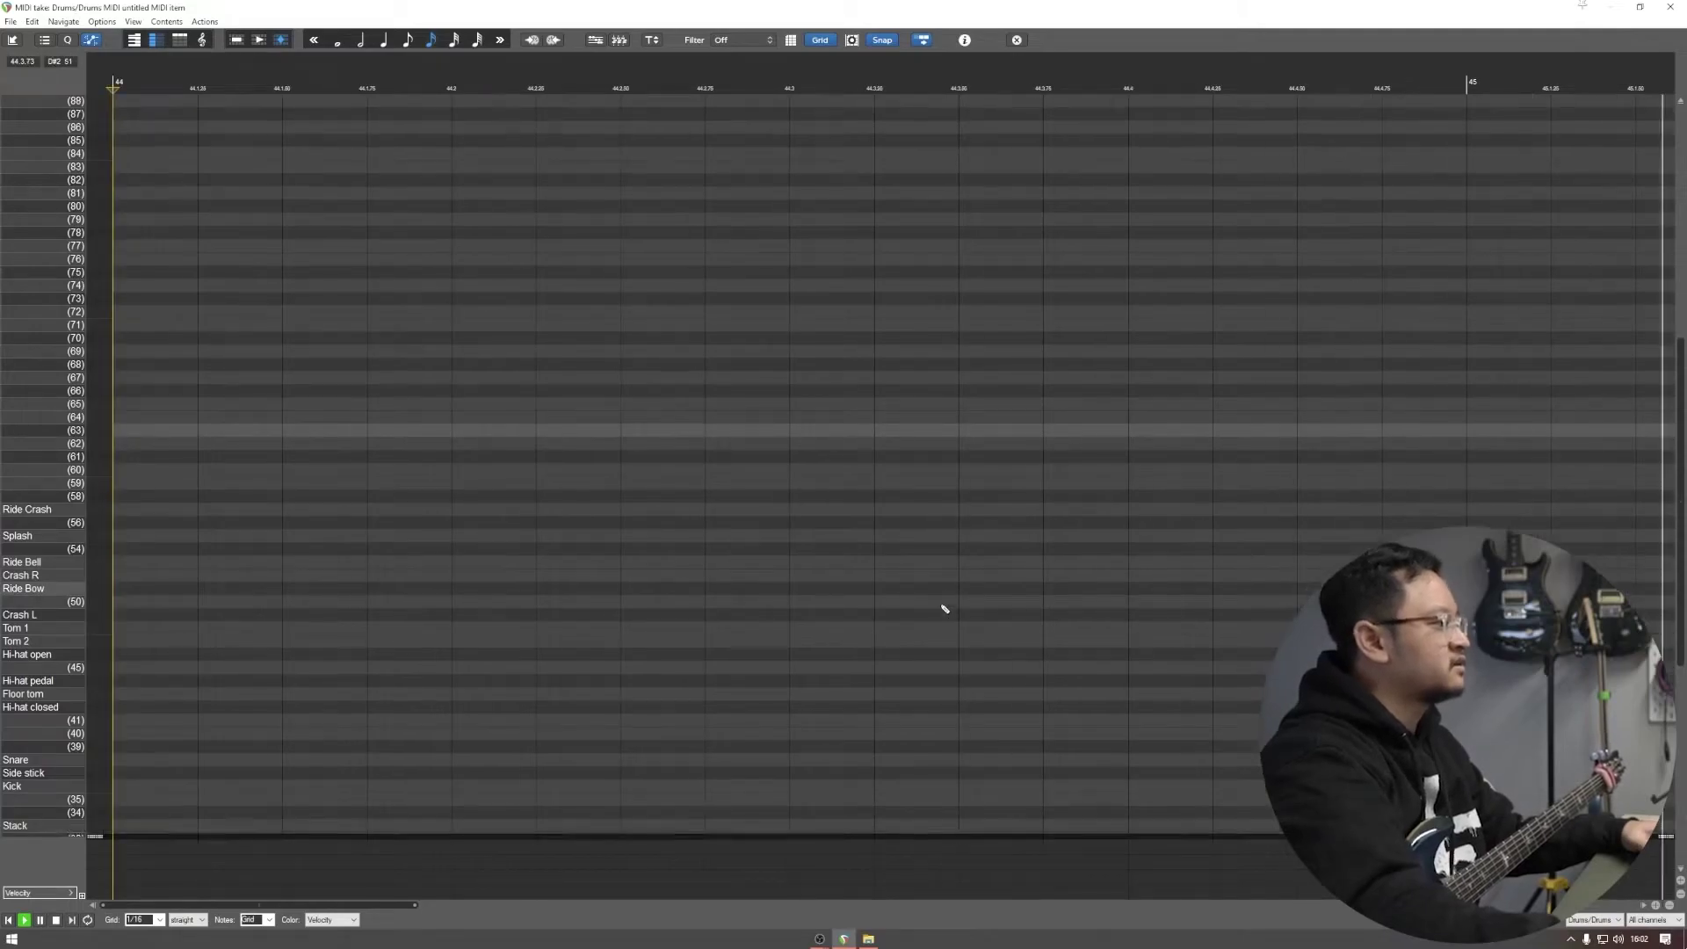
{"action": "key", "text": "space"}
{"action": "scroll", "coordinate": [681, 627], "scroll_direction": "down", "scroll_amount": 1}
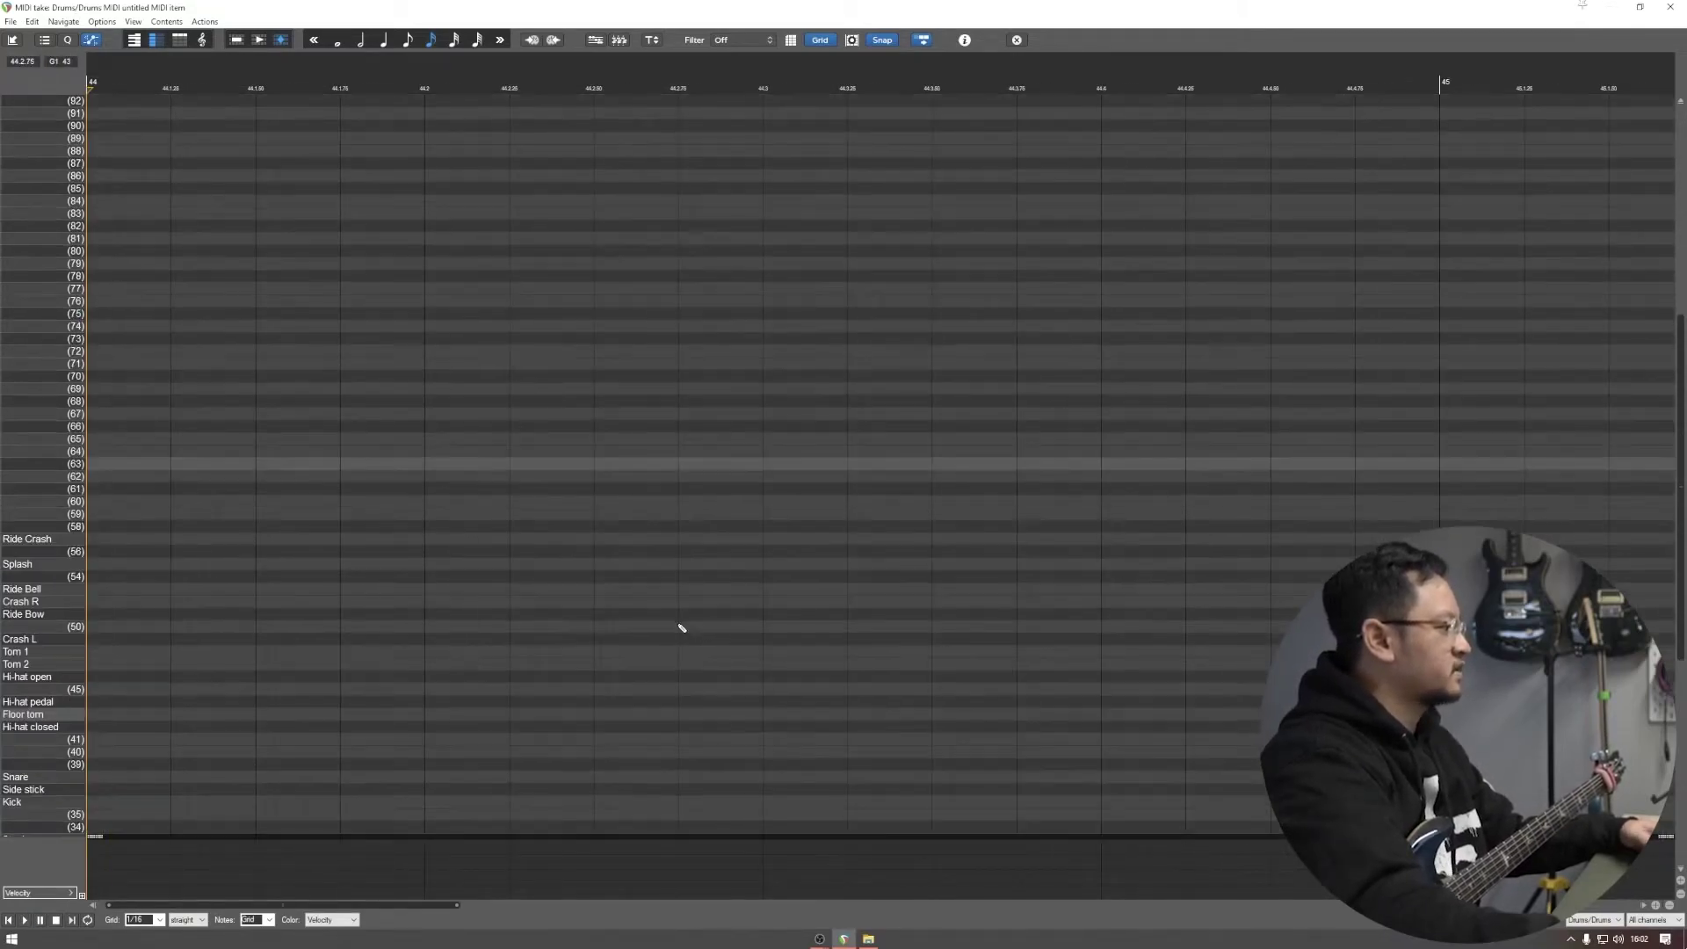
Step: Program a syncopated kick and snare groove in bar 44 with both crashes on beat 1 and Ride Crash on beats 2, 3 and 4
{"action": "scroll", "coordinate": [681, 627], "scroll_direction": "down", "scroll_amount": 2}
{"action": "key", "text": "space"}
{"action": "left_click_drag", "start_coordinate": [600, 498], "coordinate": [252, 520]}
{"action": "key", "text": "space"}
{"action": "key", "text": "space"}
{"action": "key", "text": "space"}
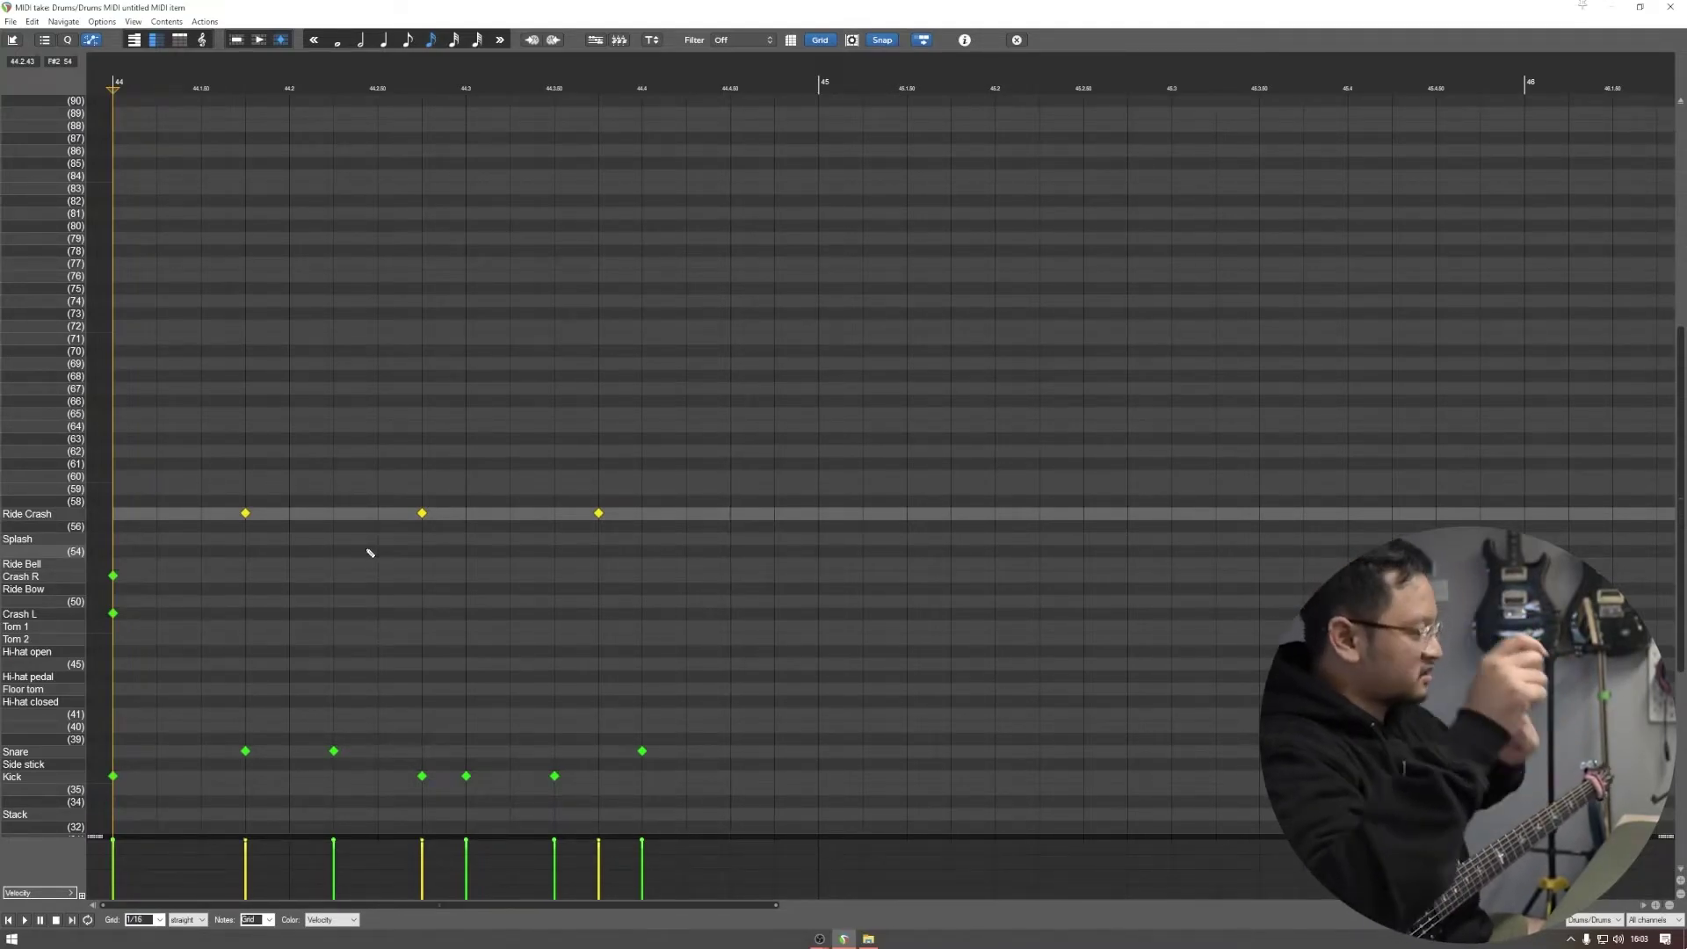
{"action": "key", "text": "space"}
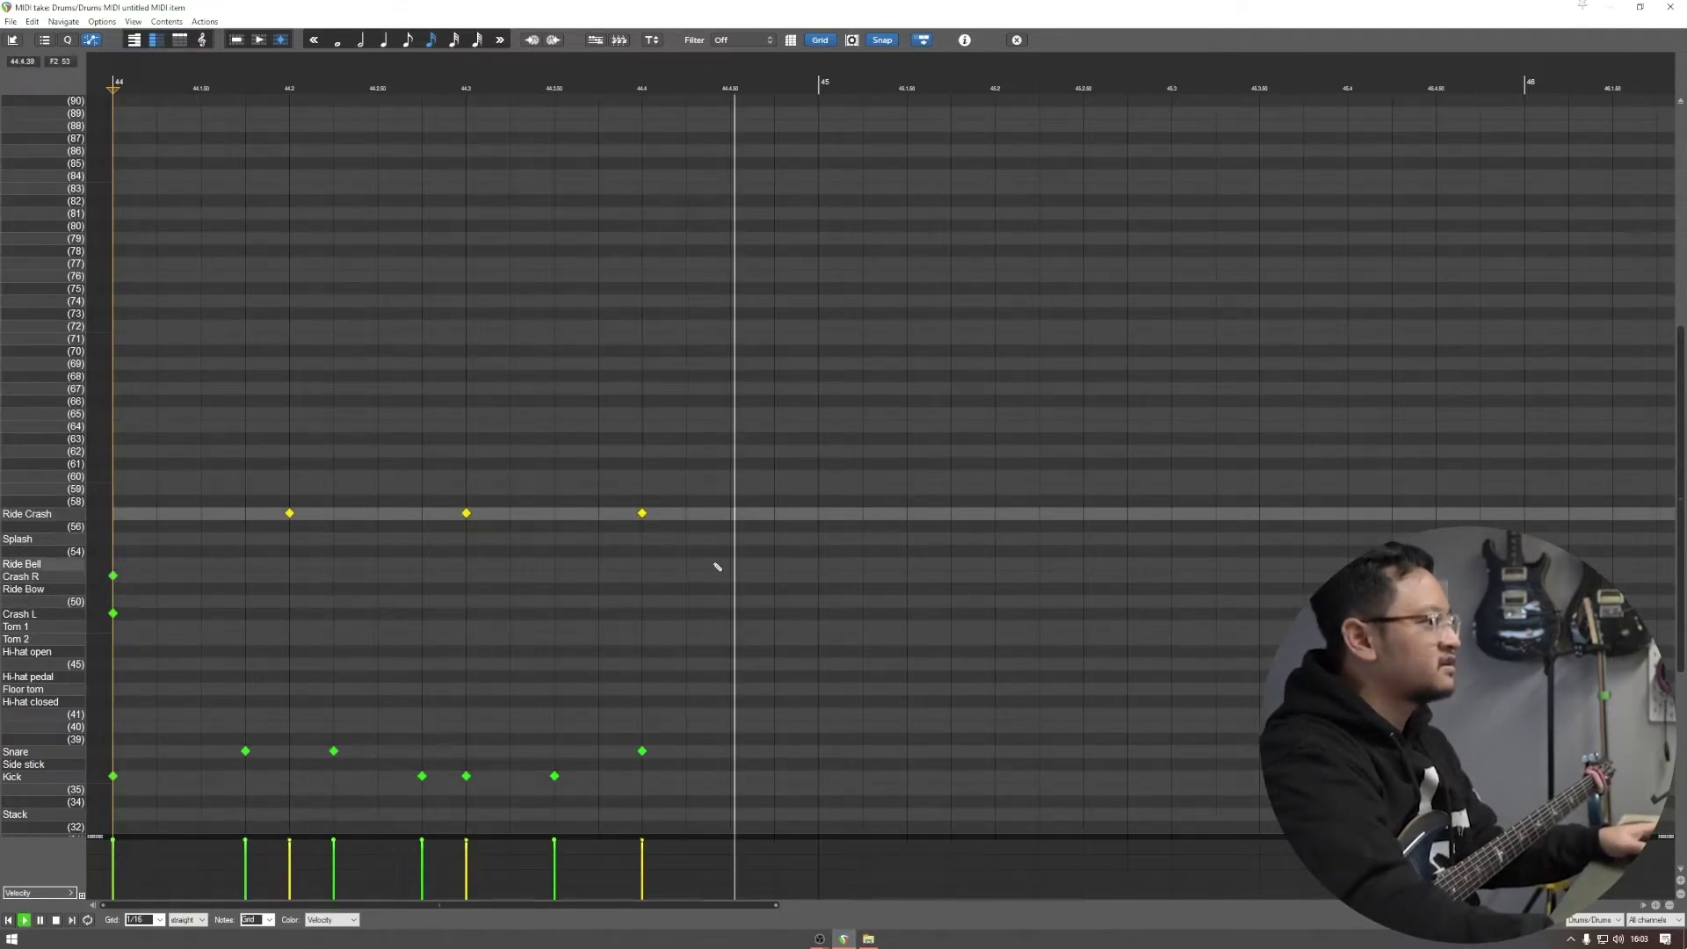
Step: Extend the bar 44 groove through bar 47, repeating bars 44 and 45 at bar 46, and play it back
{"action": "scroll", "coordinate": [723, 603], "scroll_direction": "down", "scroll_amount": 2}
{"action": "scroll", "coordinate": [723, 602], "scroll_direction": "up", "scroll_amount": 1}
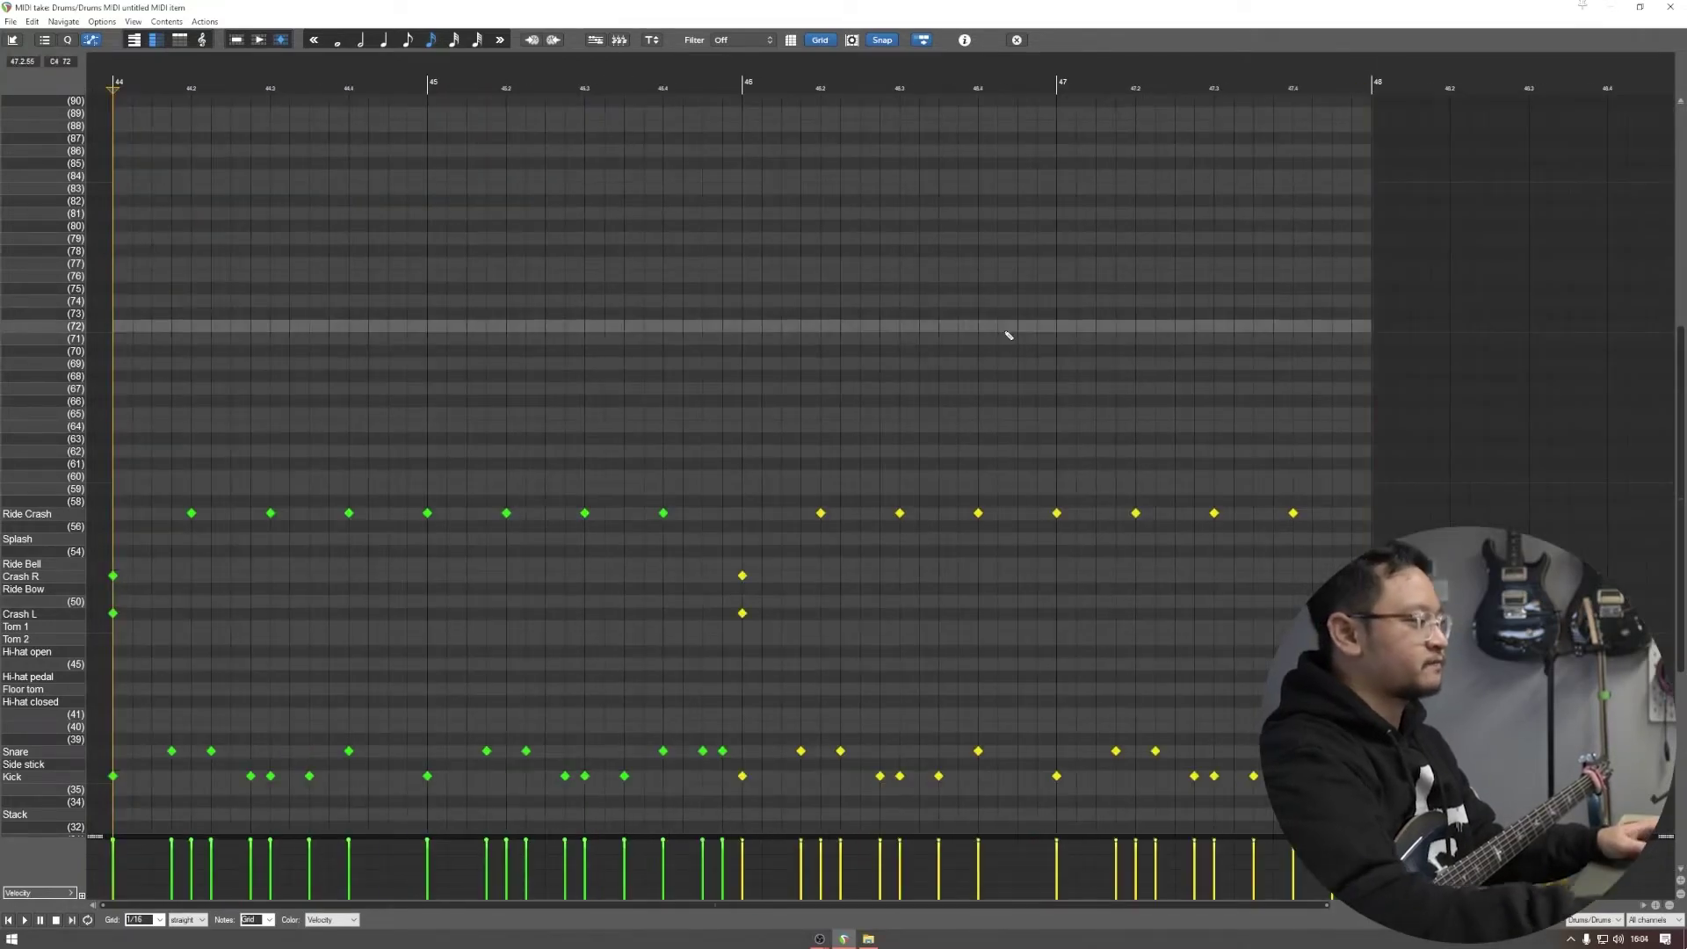
{"action": "key", "text": "space"}
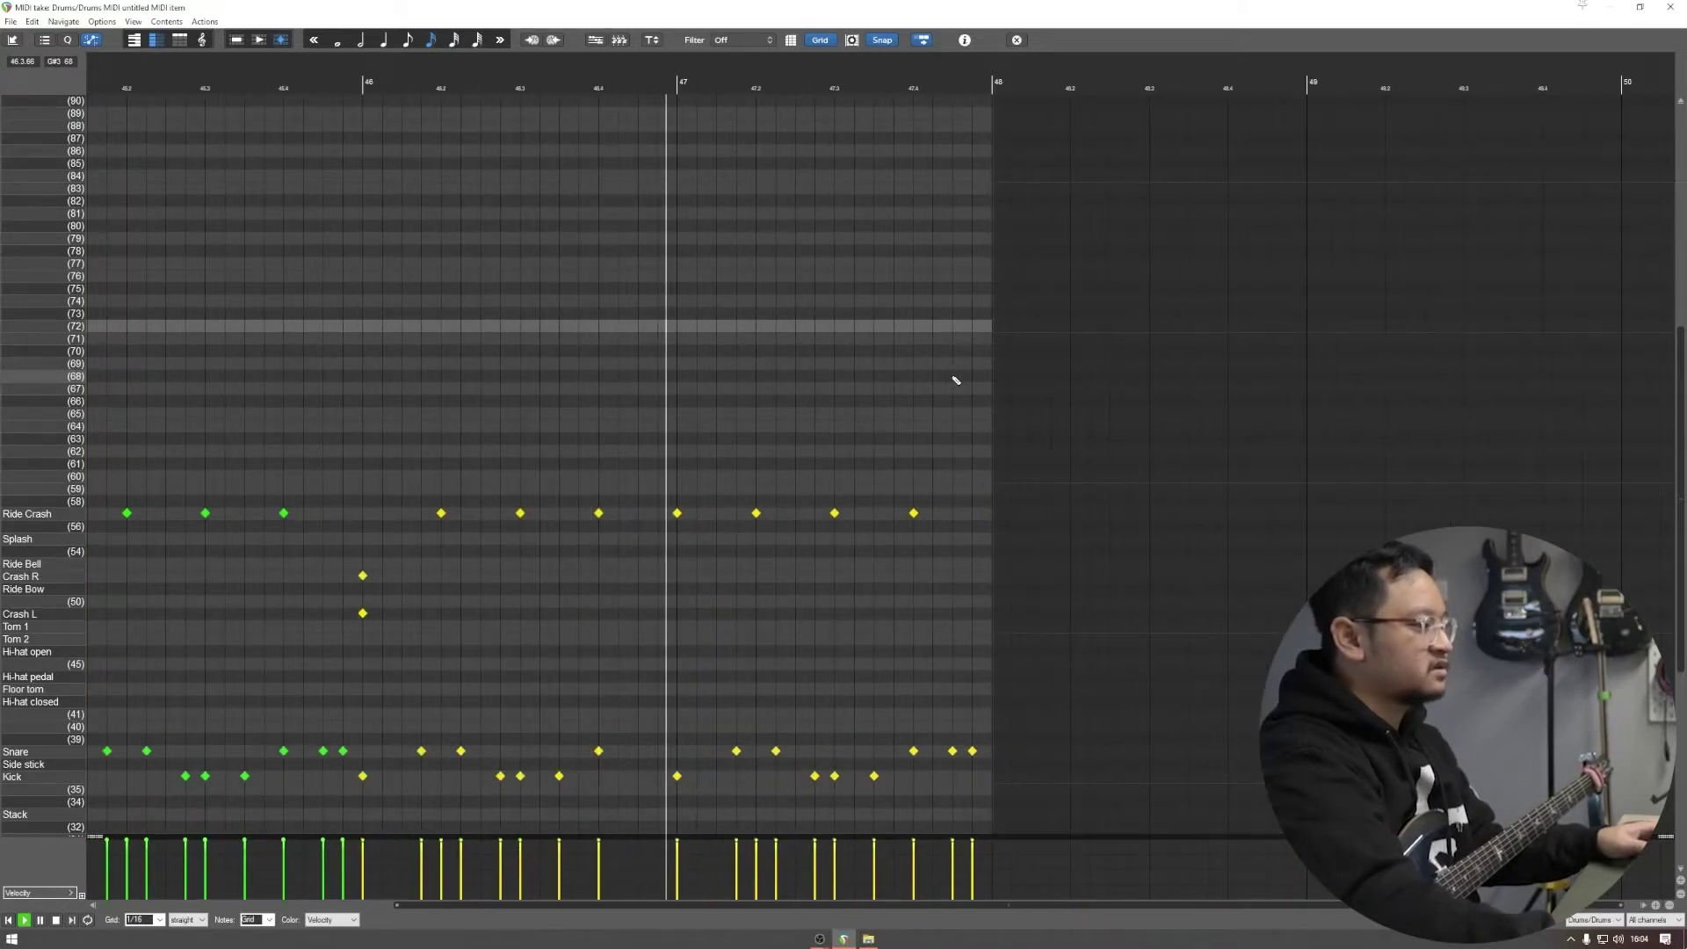
{"action": "key", "text": "space"}
Step: Add a snare hit at 47.4.25, delete the Ride Crash on beat 4 of bar 47, and close the MIDI editor
{"action": "left_click", "coordinate": [932, 751]}
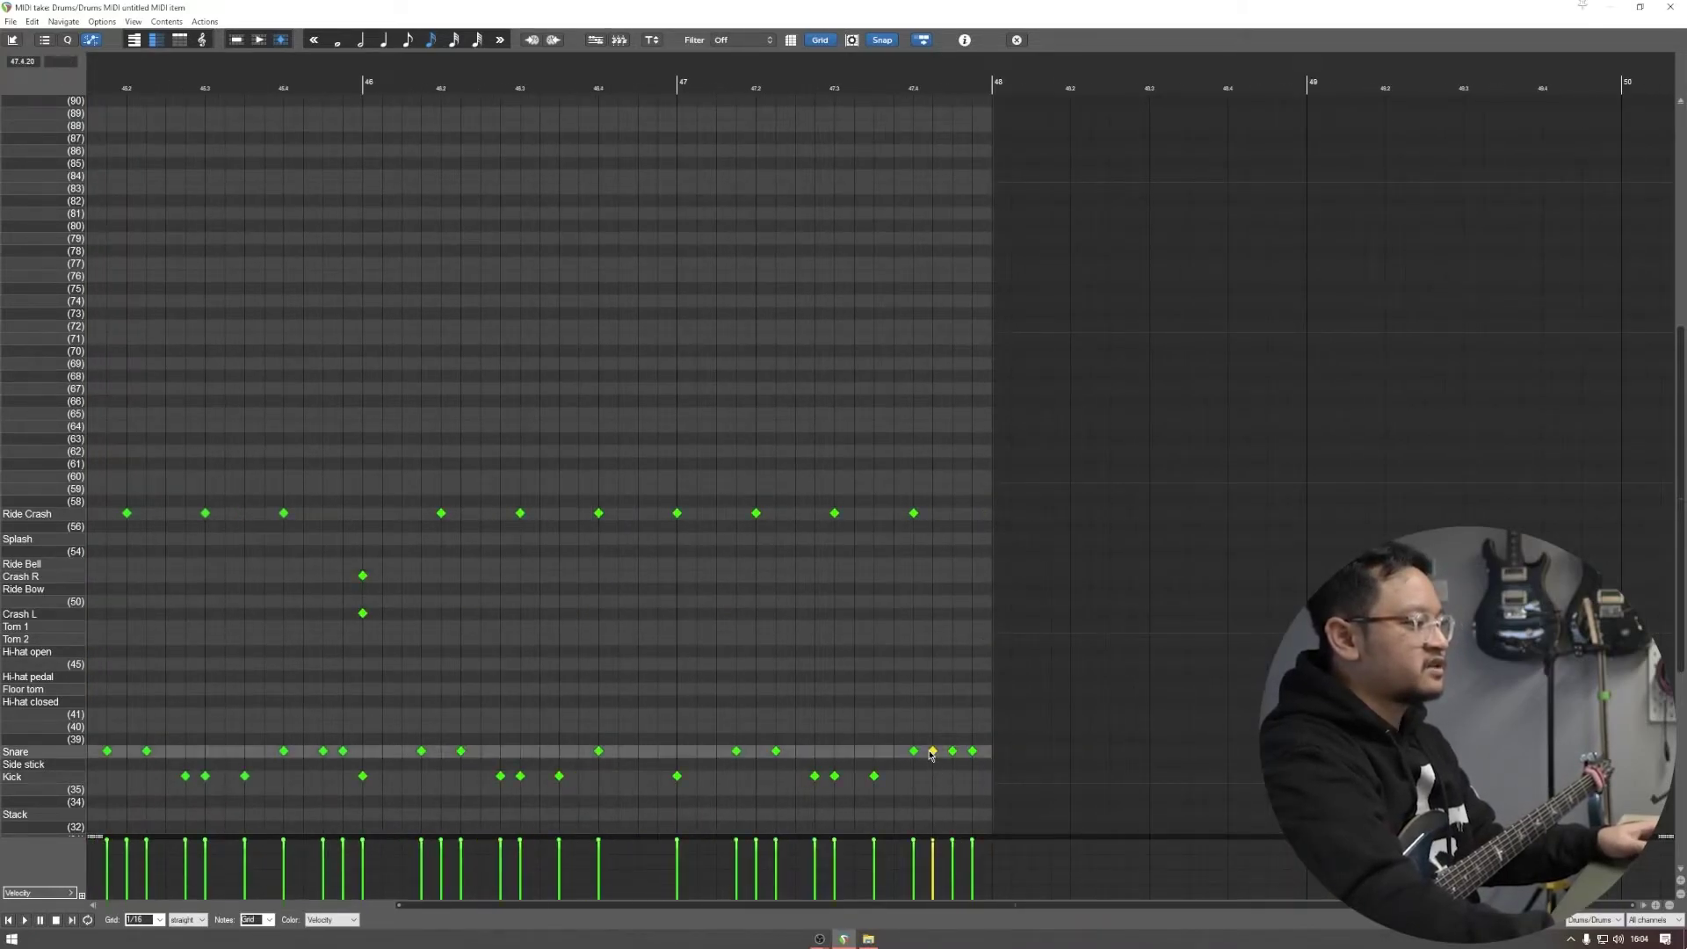
{"action": "left_click", "coordinate": [913, 513]}
{"action": "key", "text": "Delete"}
{"action": "key", "text": "space"}
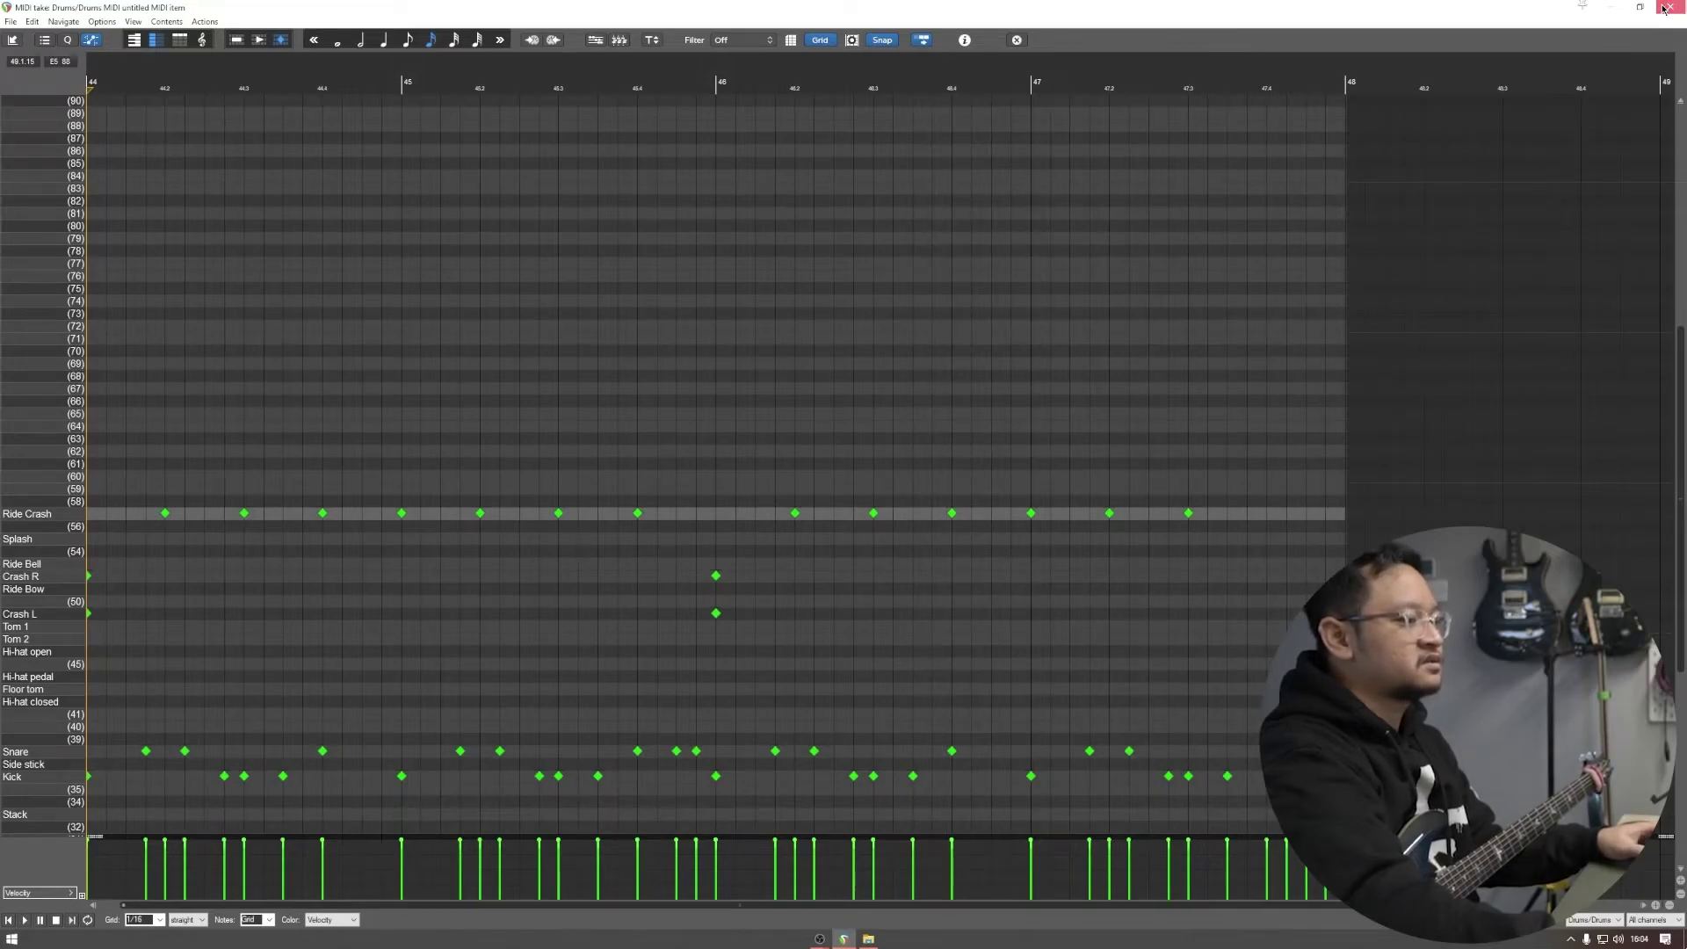
{"action": "left_click", "coordinate": [1666, 7]}
Step: Copy a drum item from the opening section to the Drums MIDI track so it covers bars 48 to 52
{"action": "left_click", "coordinate": [674, 234]}
{"action": "scroll", "coordinate": [606, 235], "scroll_direction": "down", "scroll_amount": 5}
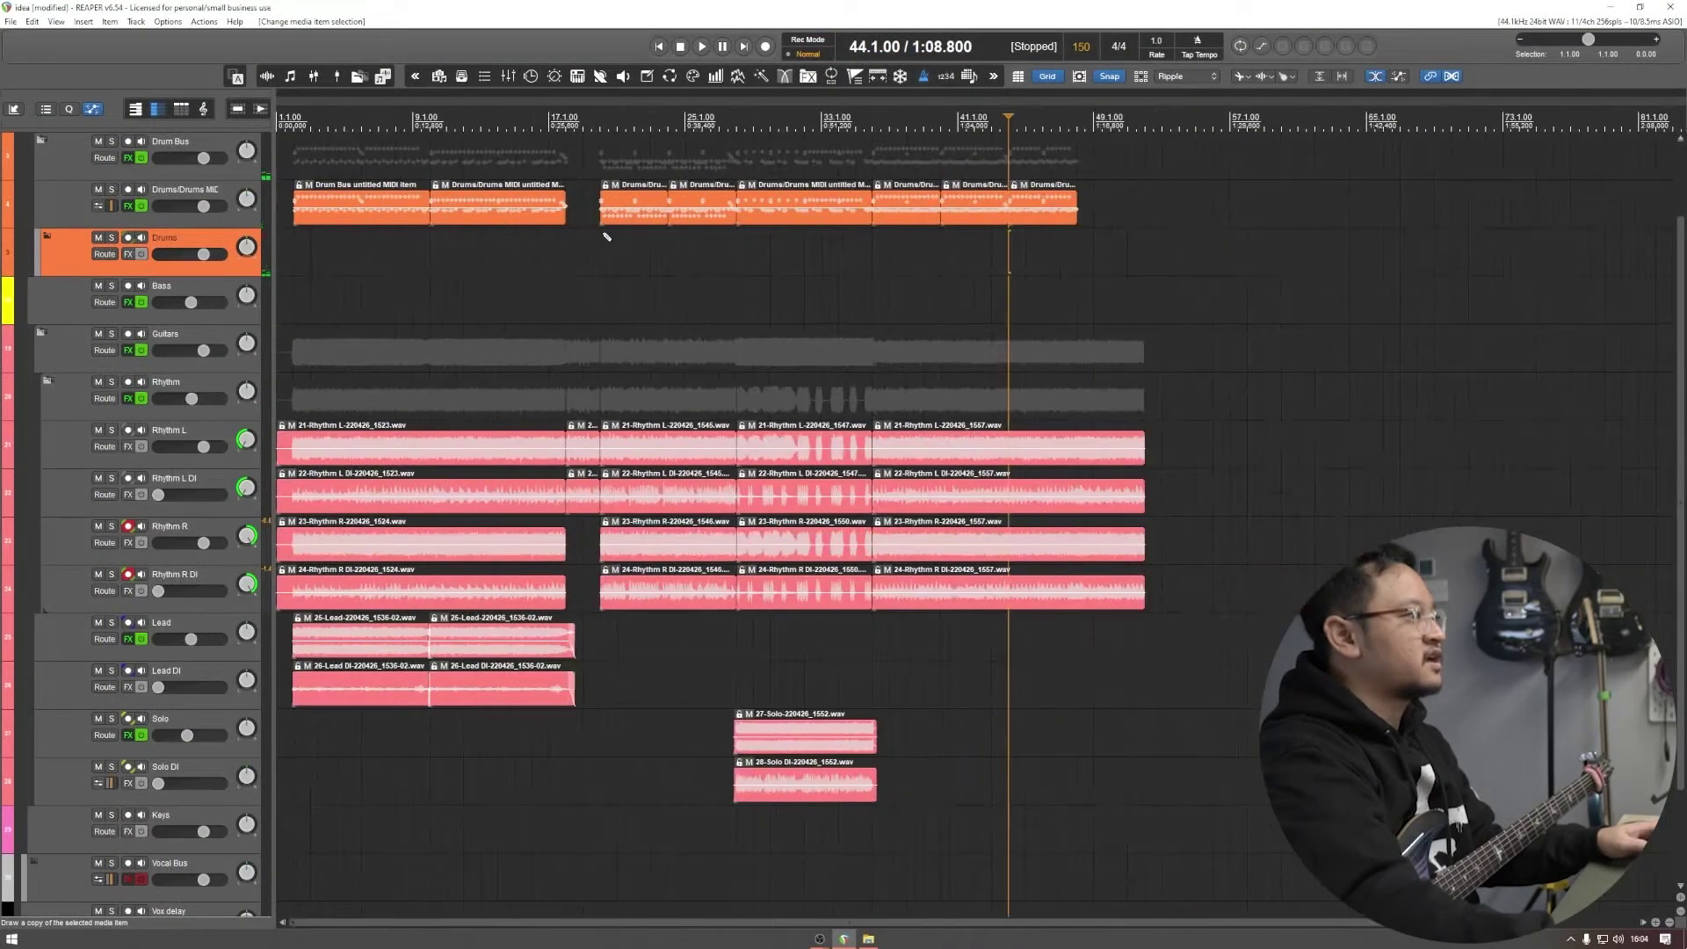
{"action": "left_click", "coordinate": [463, 205]}
{"action": "left_click_drag", "start_coordinate": [462, 205], "coordinate": [1113, 211]}
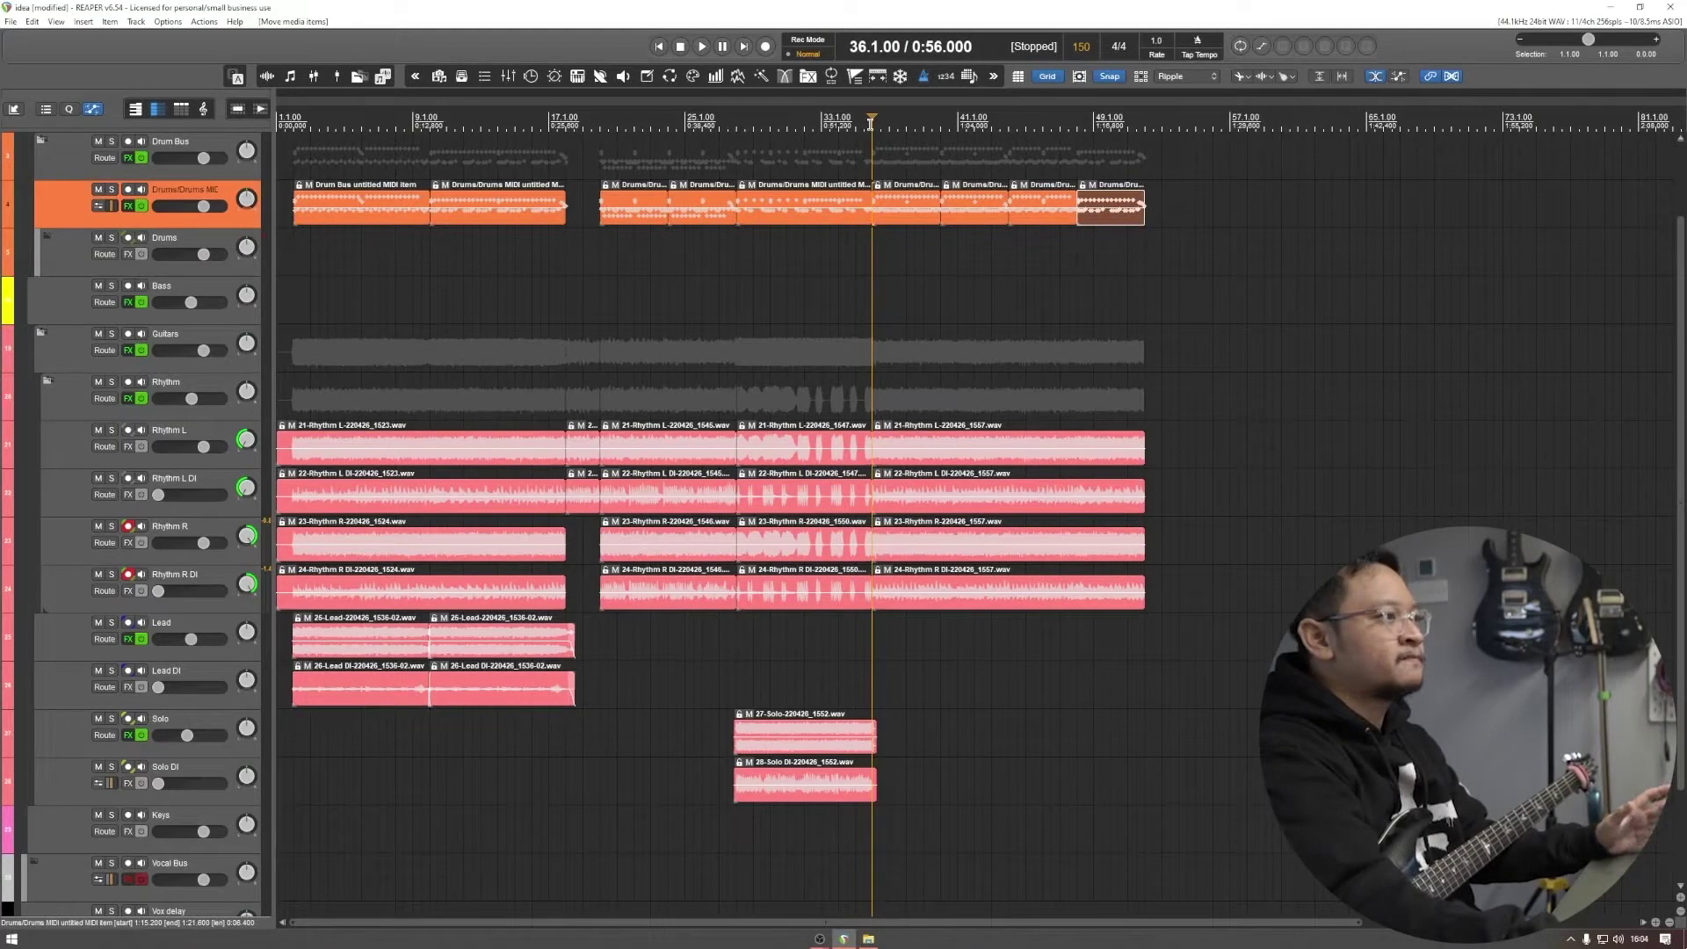
Step: Play back the new section from bar 36 through bar 51 to check the guitars with the drums
{"action": "key", "text": "space"}
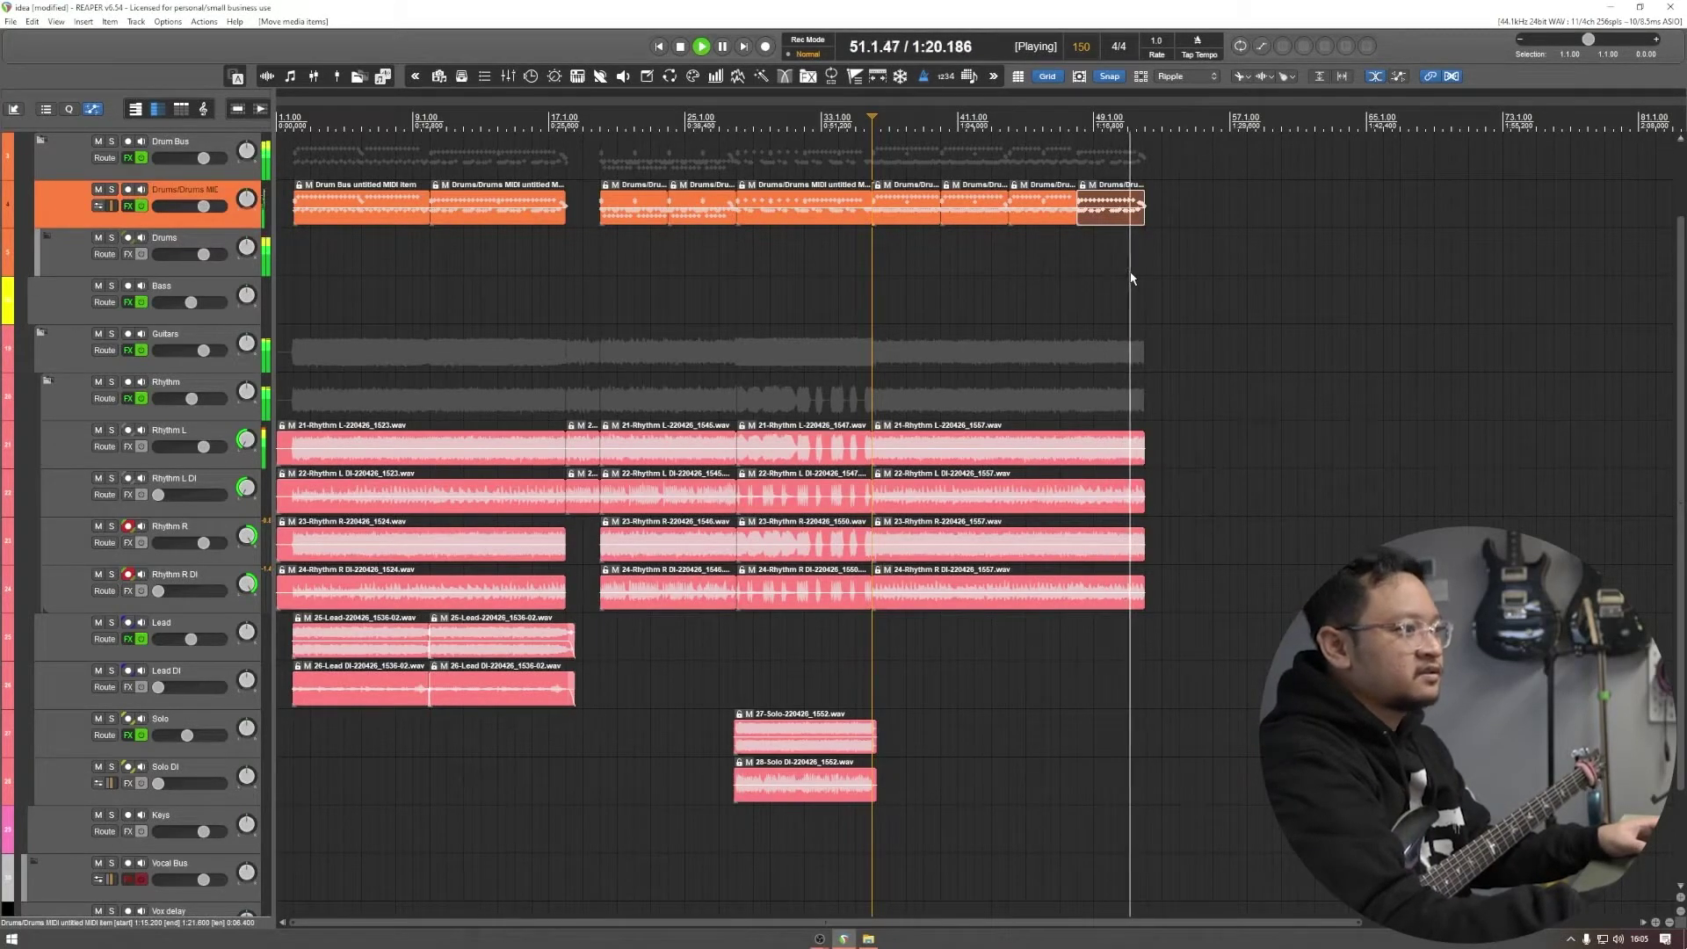
{"action": "key", "text": "space"}
{"action": "key", "text": "space"}
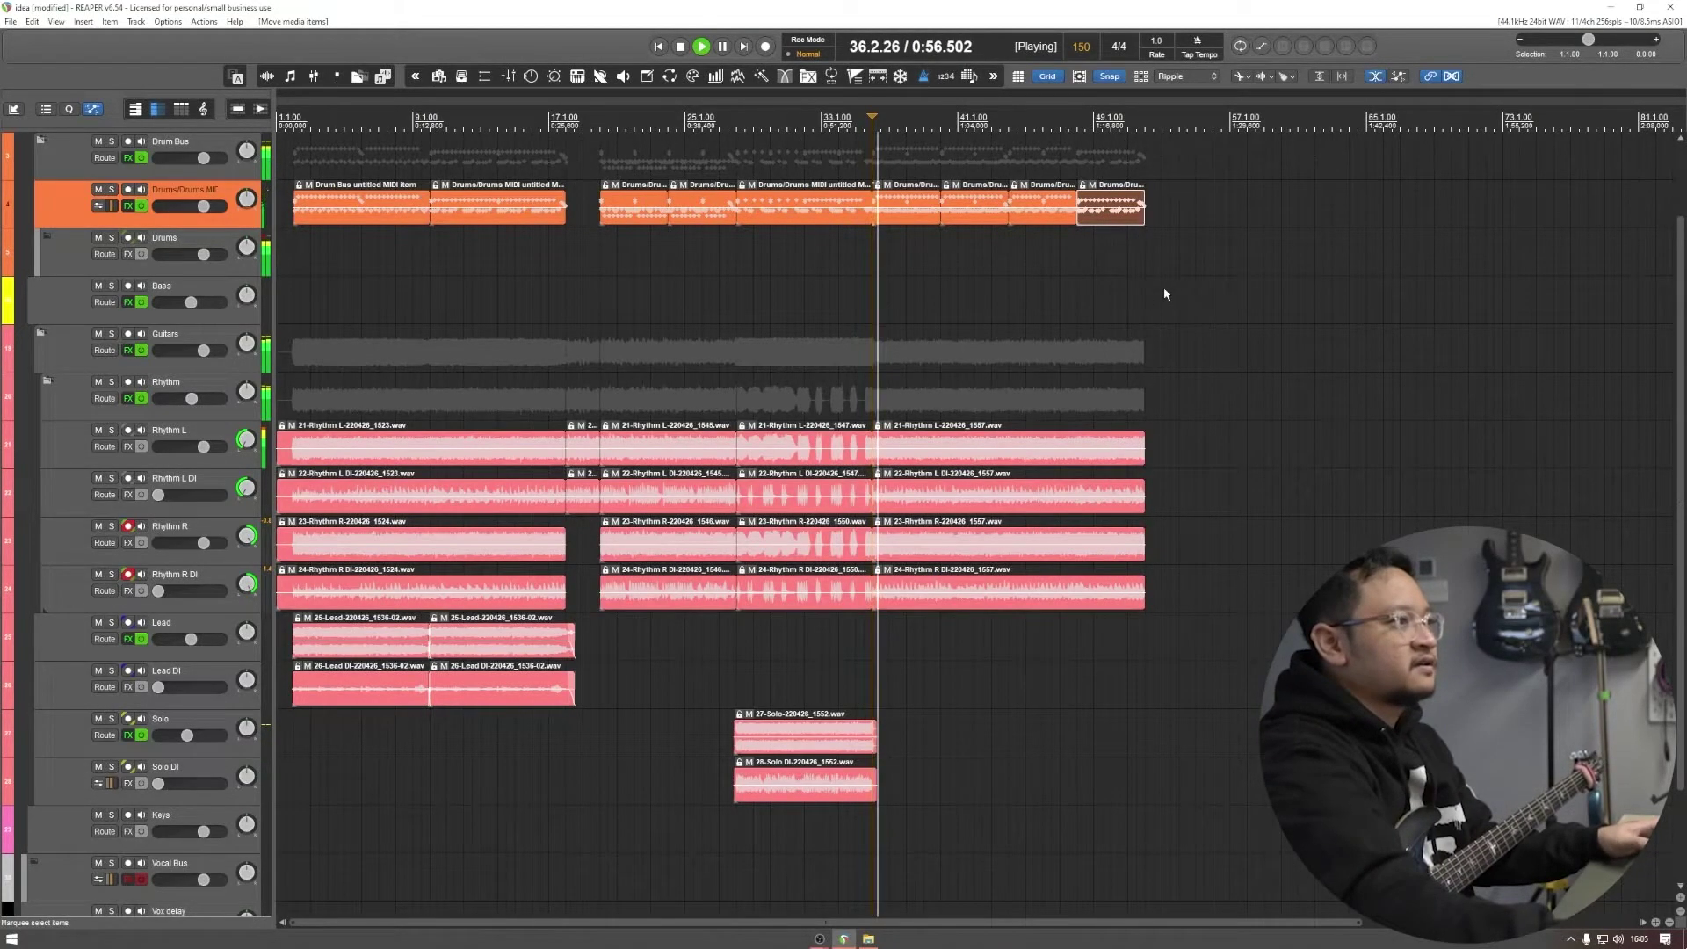
Step: Stop playback and place the edit cursor at 51.4.50, just before the end of the last riff
{"action": "left_click_drag", "start_coordinate": [1155, 295], "coordinate": [1205, 145]}
{"action": "key", "text": "space"}
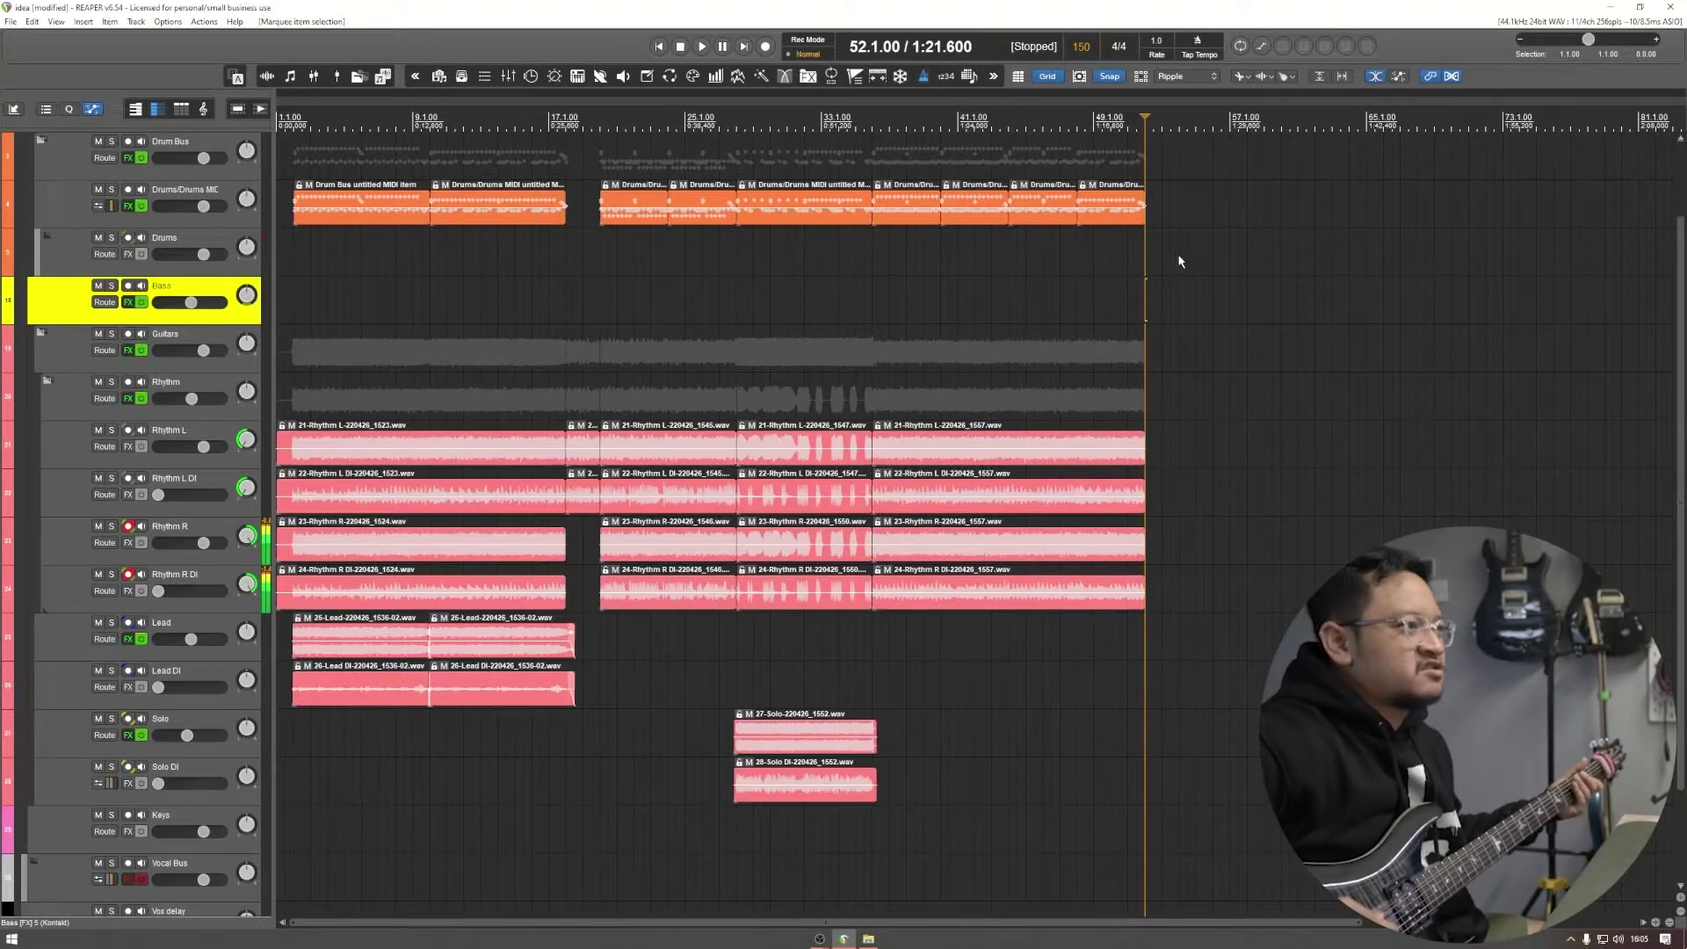
{"action": "scroll", "coordinate": [1179, 260], "scroll_direction": "up", "scroll_amount": 4}
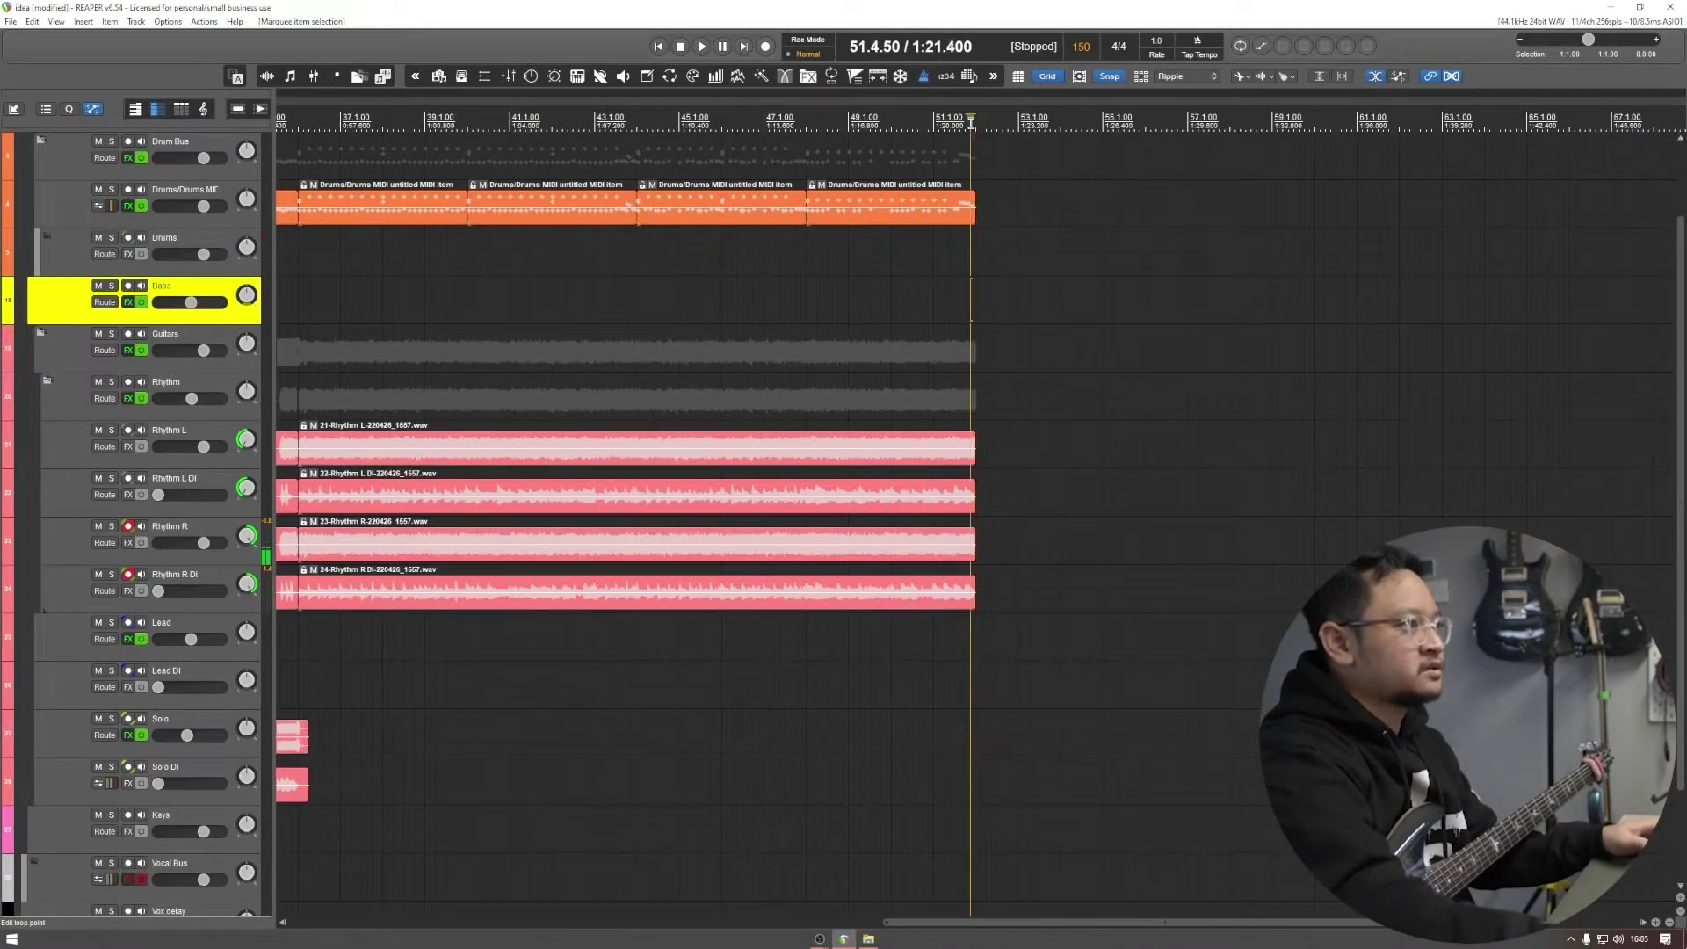
Step: Record a ringing final chord from 51.4.50 on Rhythm R and its DI track, and double it on Rhythm L and its DI track
{"action": "key", "text": "ctrl+r"}
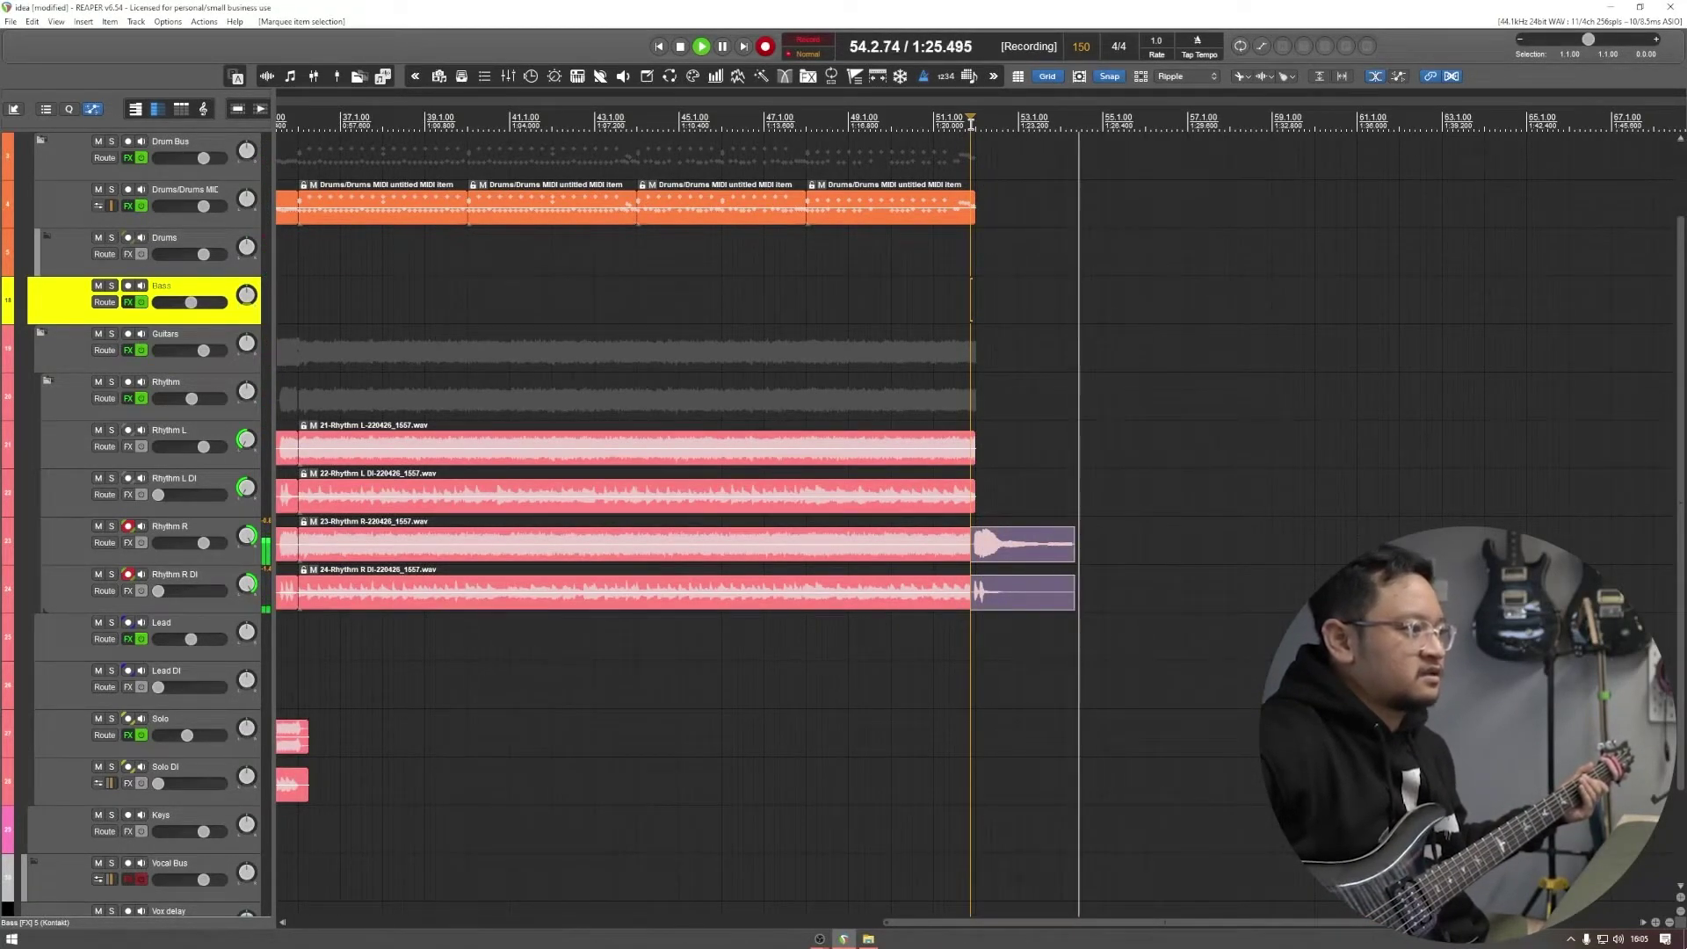
{"action": "key", "text": "space"}
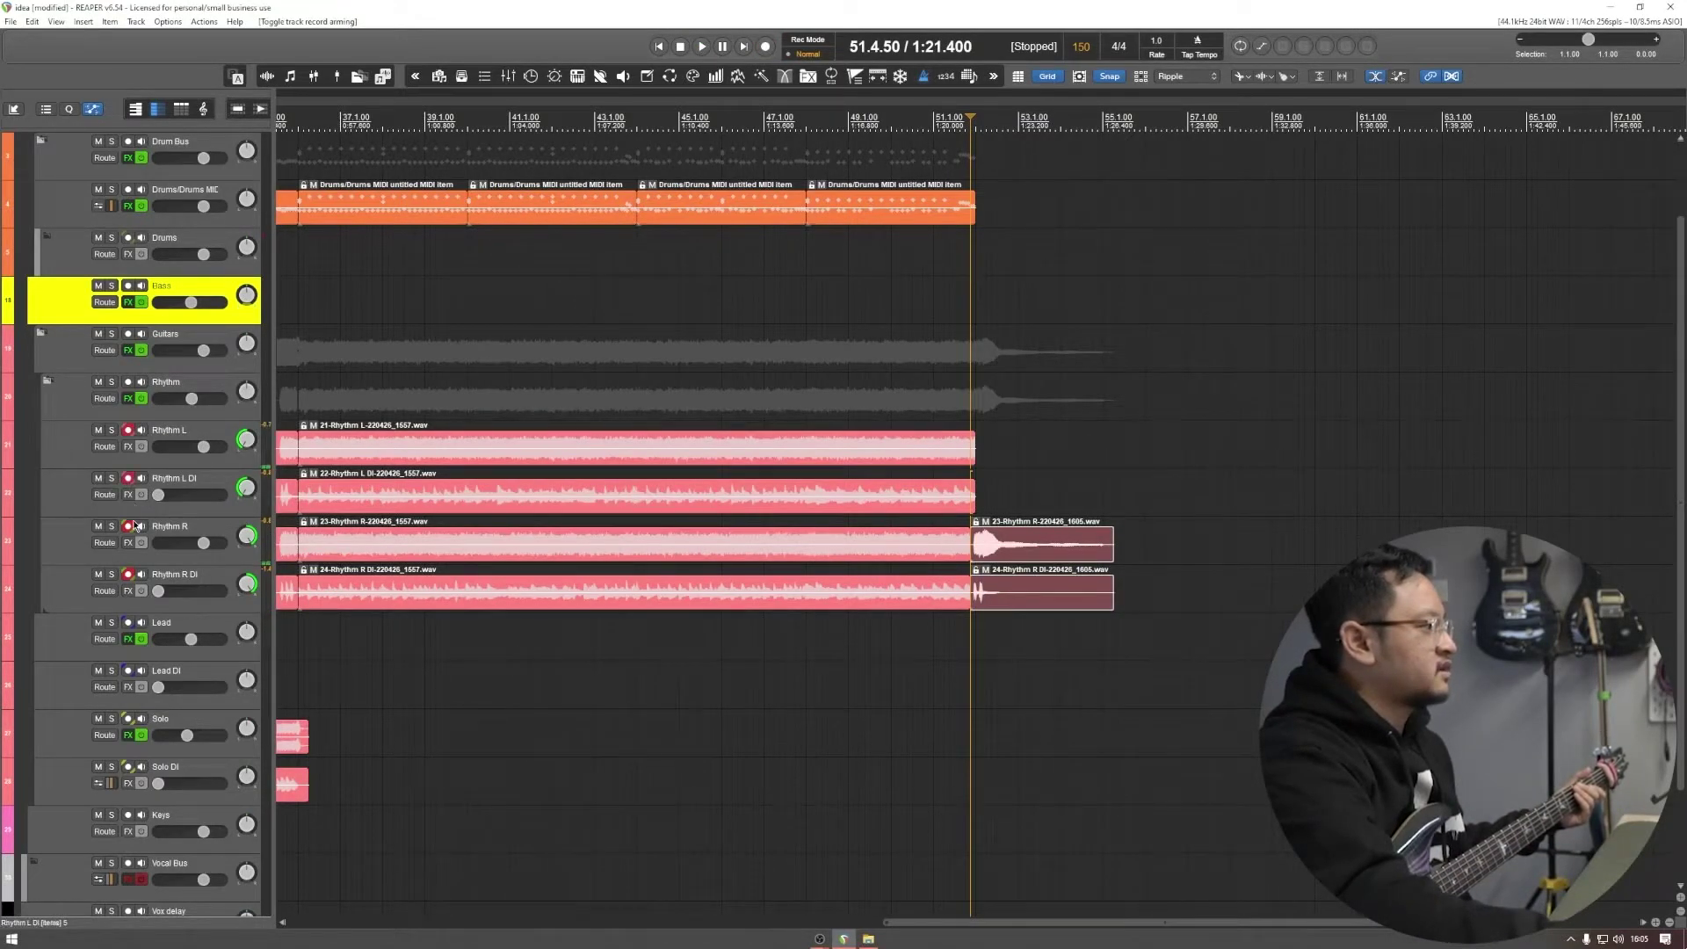
{"action": "key", "text": "ctrl+r"}
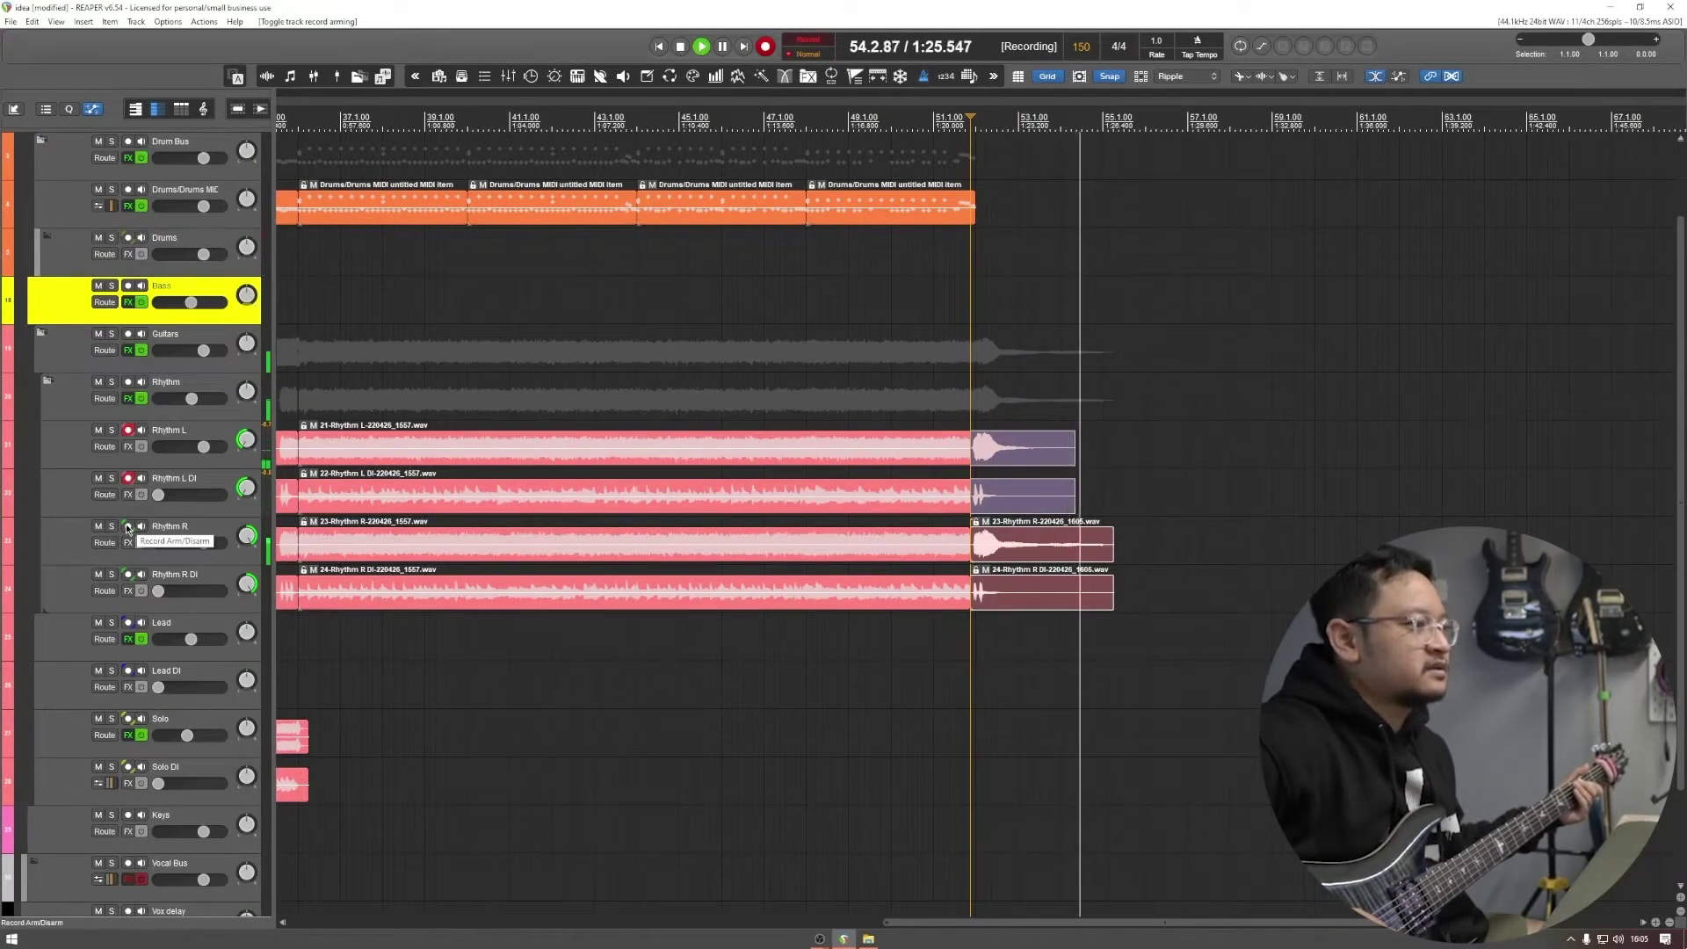
{"action": "key", "text": "space"}
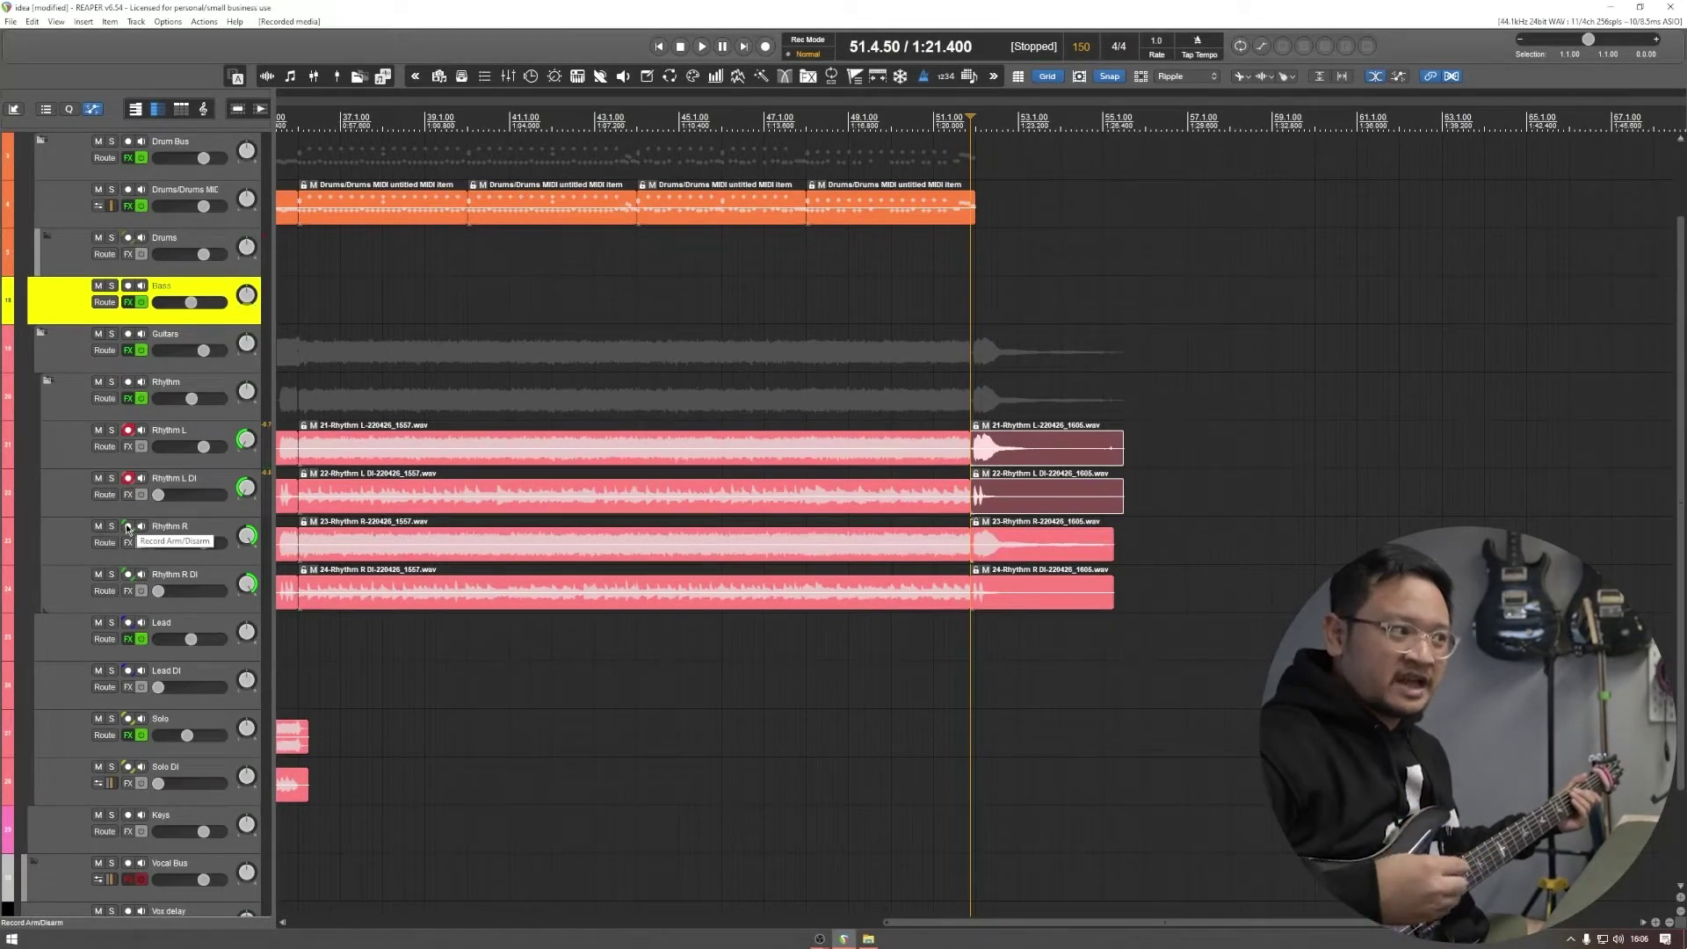
Step: Trim the four final chord items to run from bar 52 to bar 55 and fade them out from about bar 53
{"action": "left_click_drag", "start_coordinate": [892, 419], "coordinate": [975, 598]}
{"action": "left_click", "coordinate": [1168, 426]}
{"action": "left_click_drag", "start_coordinate": [1168, 426], "coordinate": [980, 512]}
{"action": "left_click_drag", "start_coordinate": [1123, 501], "coordinate": [1102, 605]}
{"action": "left_click_drag", "start_coordinate": [1137, 445], "coordinate": [1100, 582]}
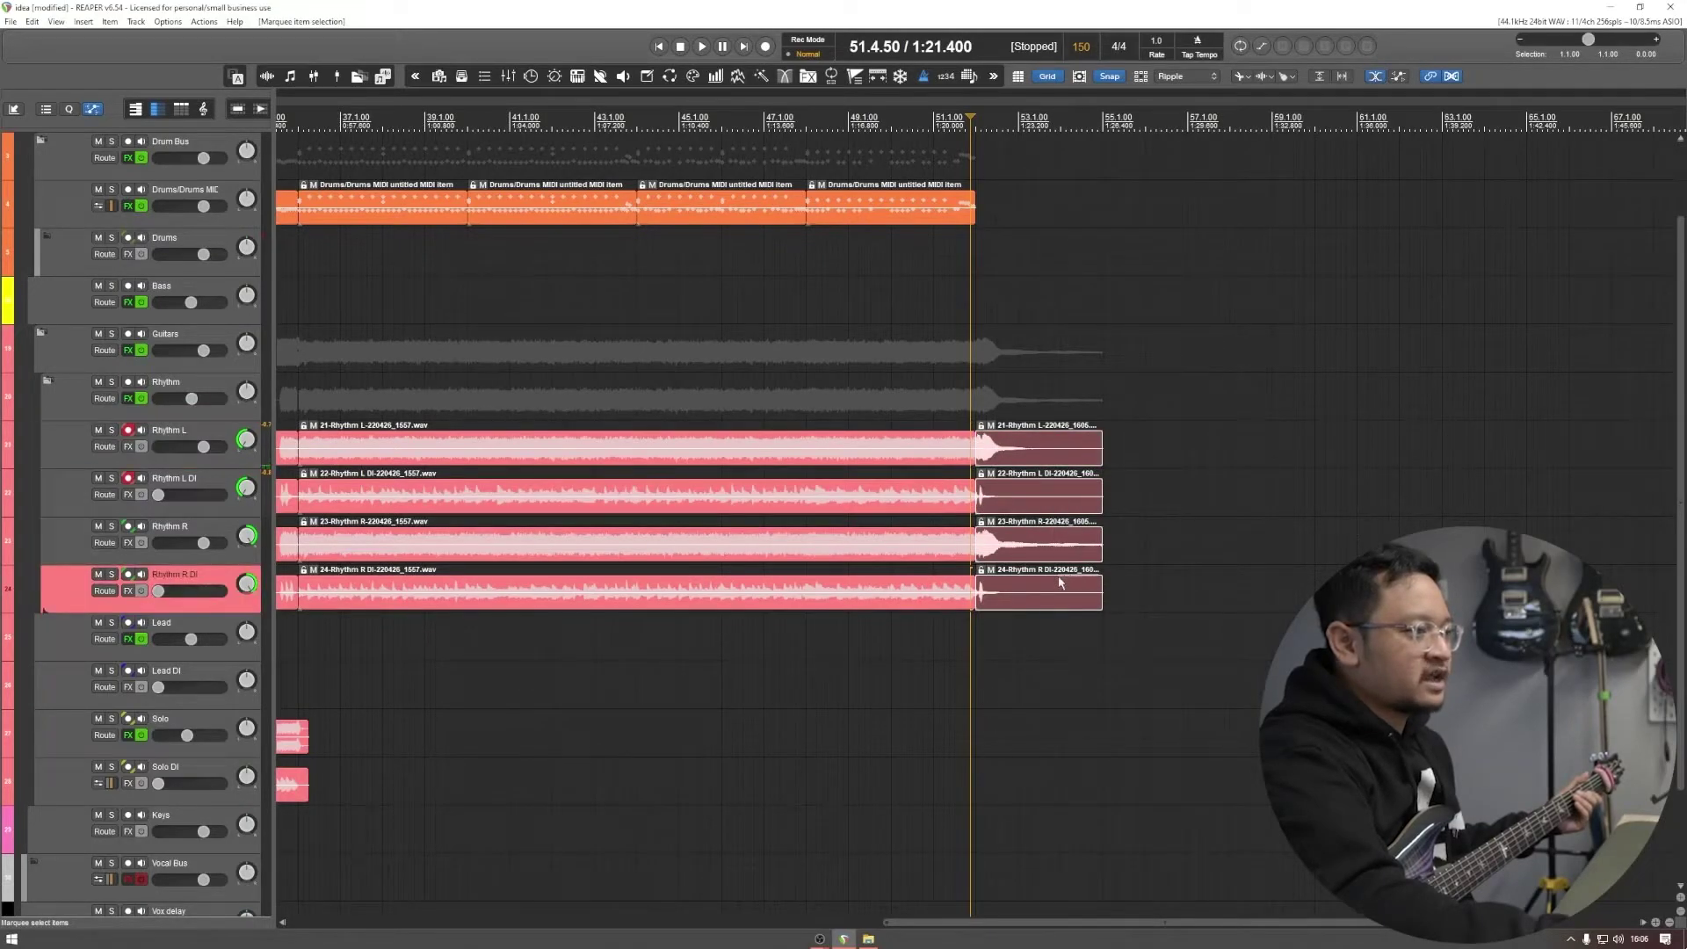
{"action": "left_click_drag", "start_coordinate": [1154, 431], "coordinate": [1017, 578]}
{"action": "left_click", "coordinate": [1161, 565]}
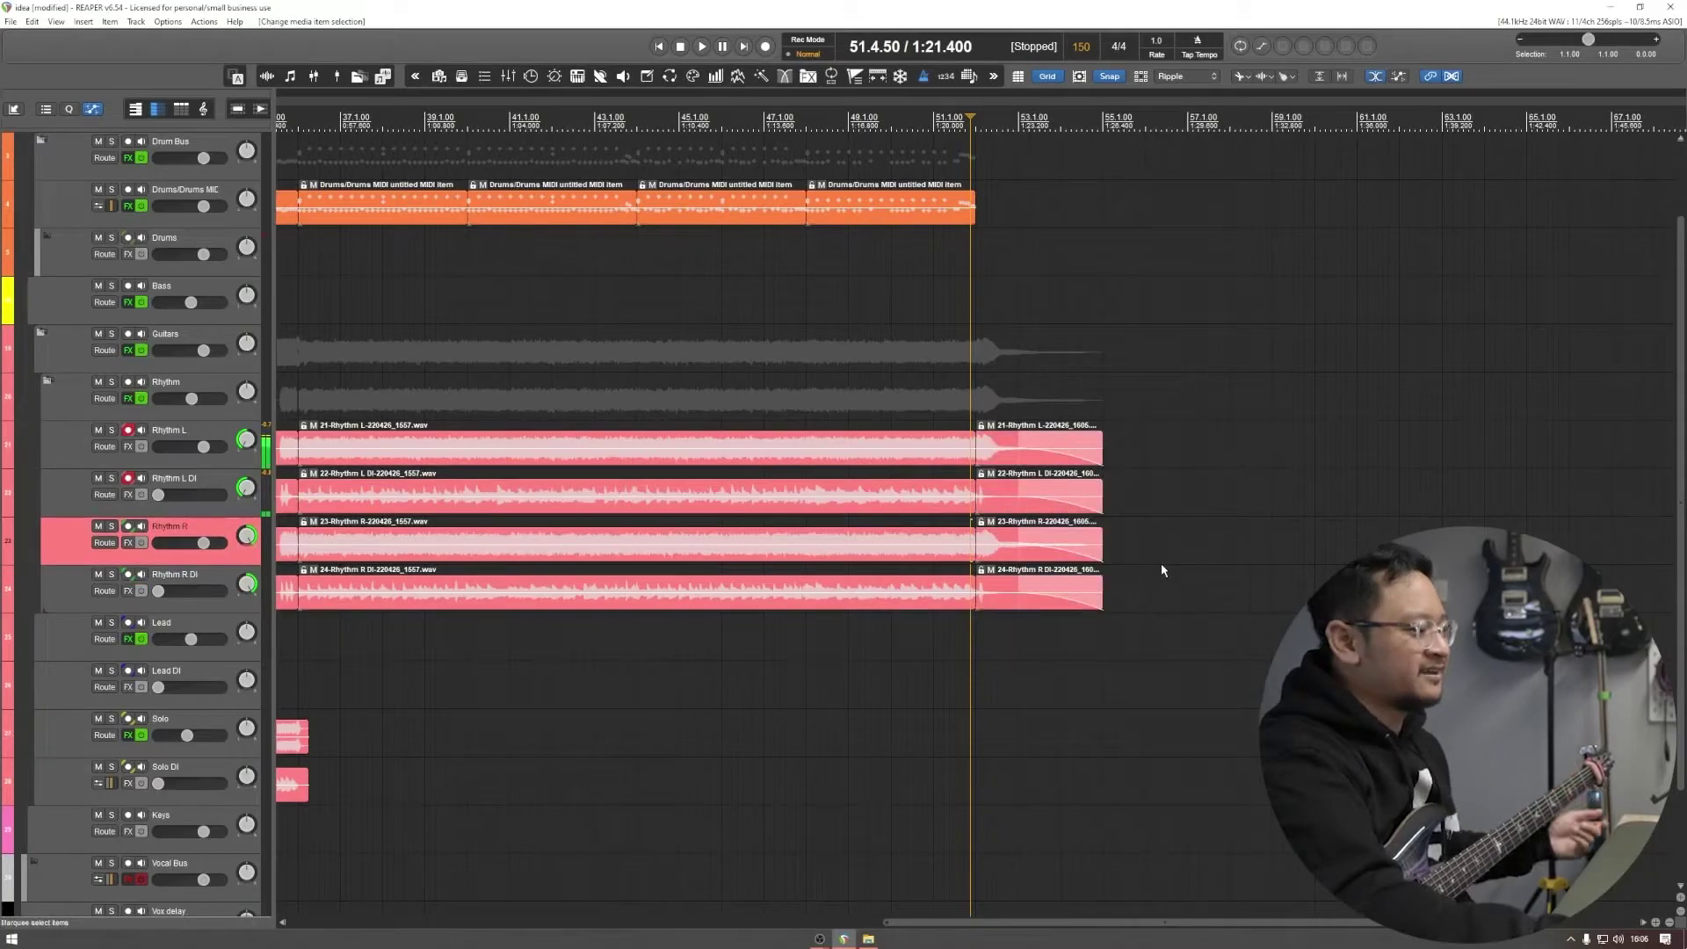
Step: Play back the arrangement from about bar 34 to check the transition into the last riff section
{"action": "scroll", "coordinate": [1164, 569], "scroll_direction": "down", "scroll_amount": 3}
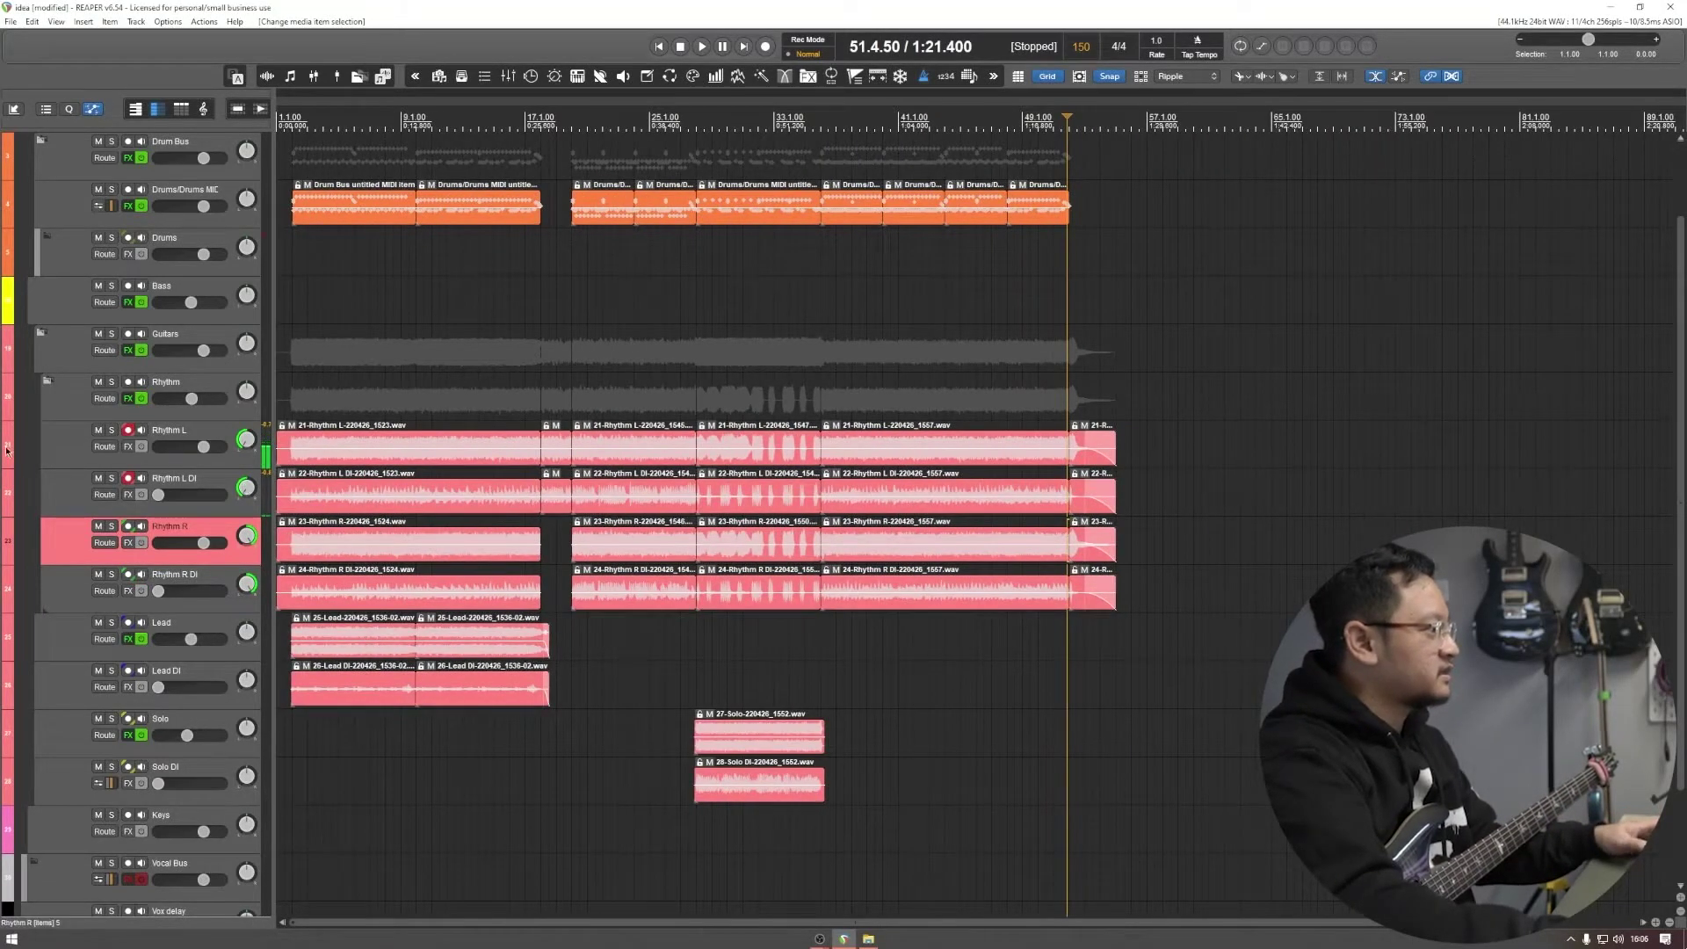
{"action": "left_click", "coordinate": [788, 121]}
{"action": "key", "text": "space"}
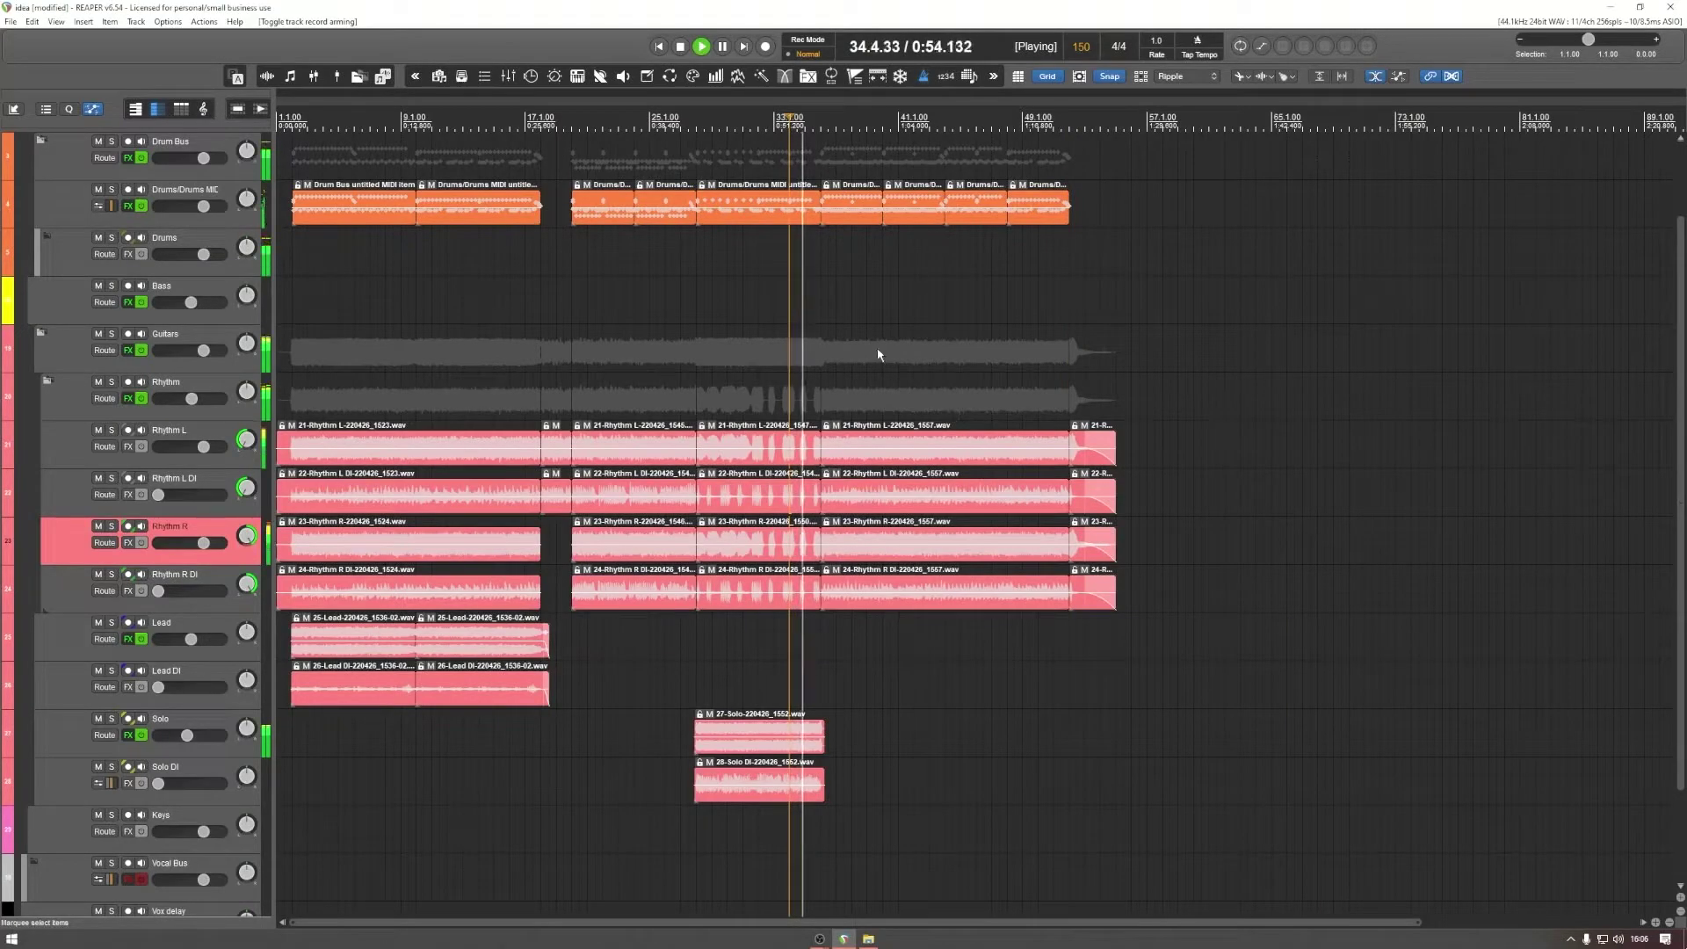
{"action": "left_click", "coordinate": [913, 355]}
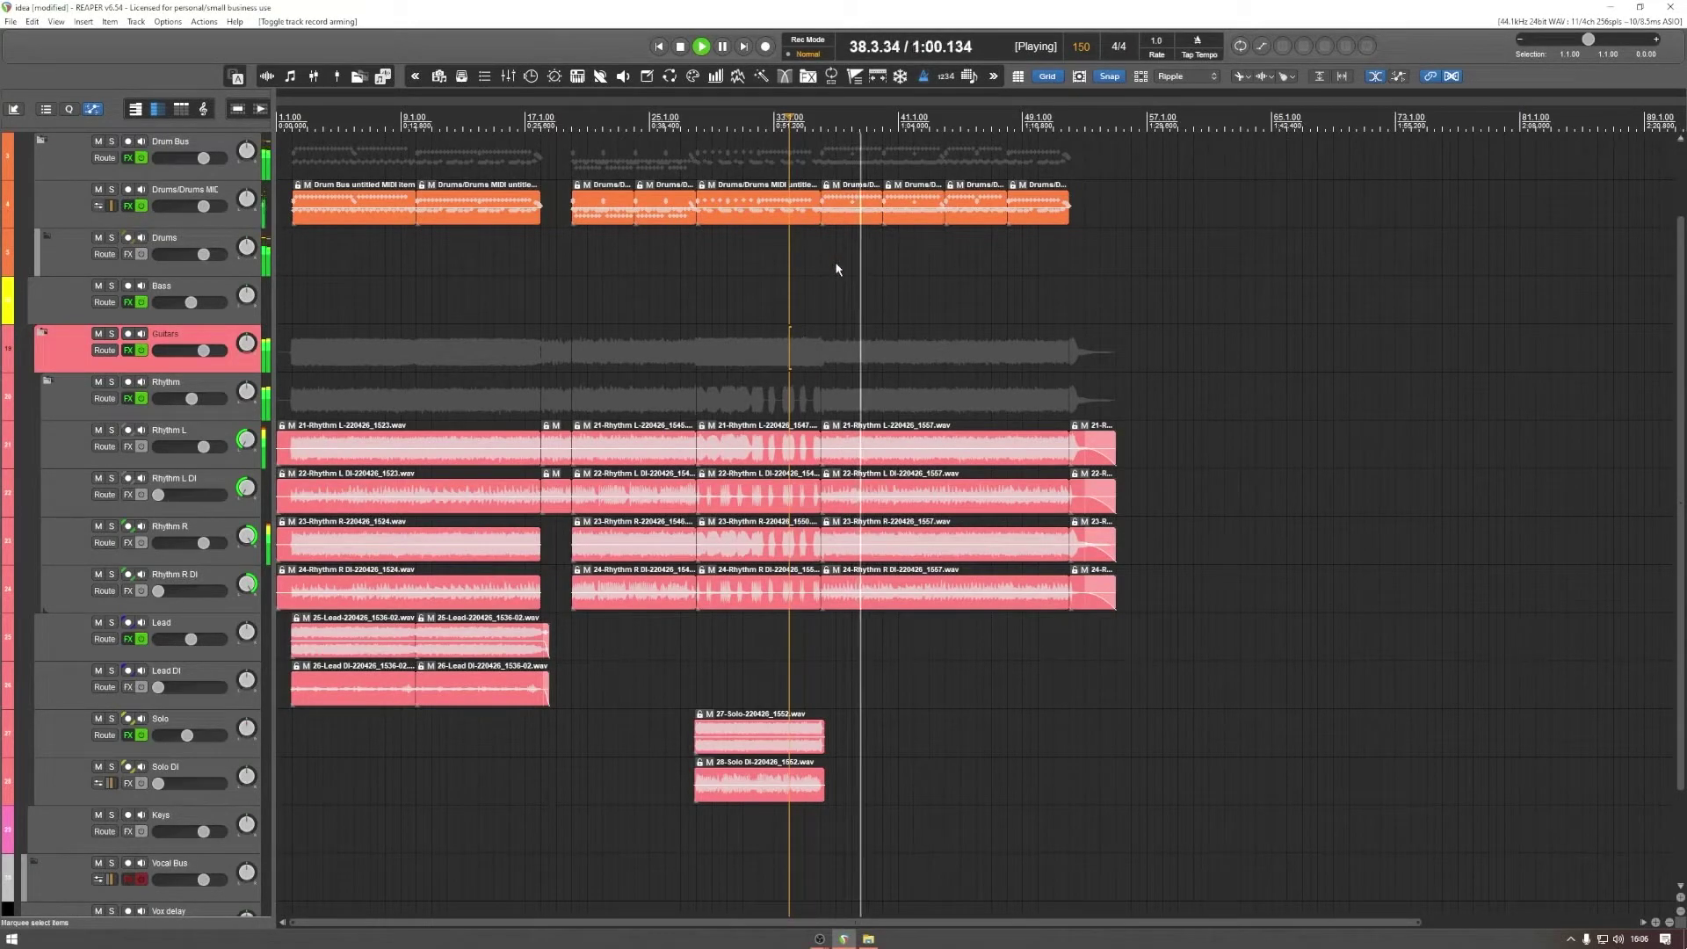
{"action": "left_click", "coordinate": [897, 287]}
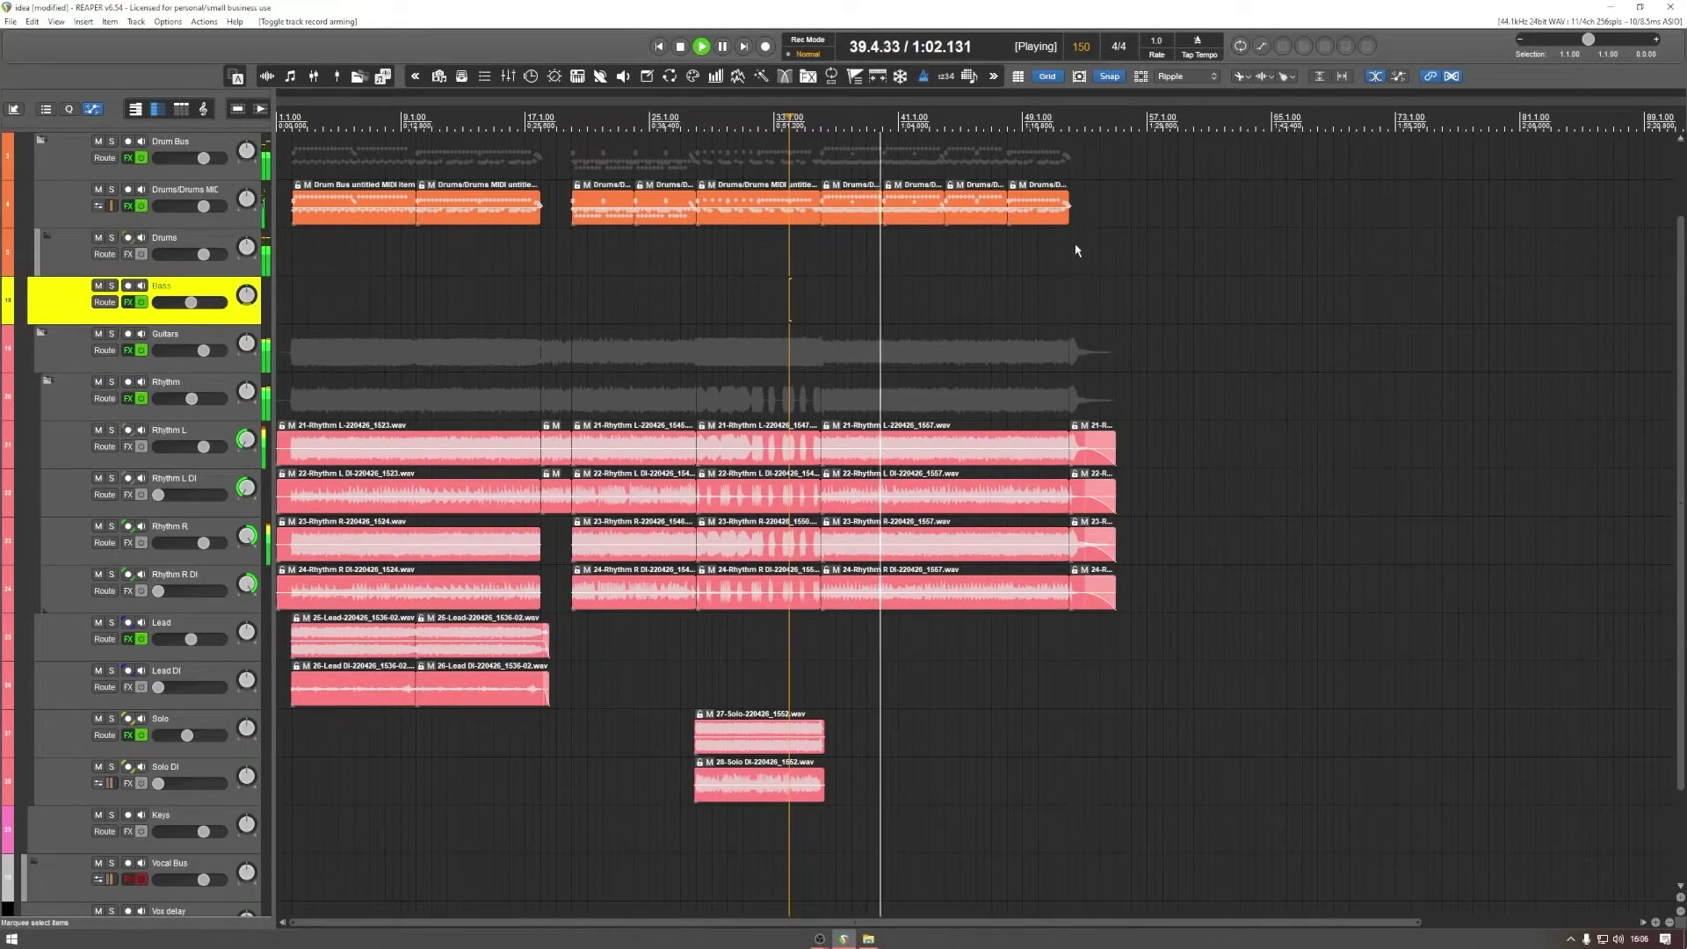
{"action": "key", "text": "space"}
Step: Add a drum MIDI item from bar 52 to bar 55 on the Drums MIDI track, check it in the MIDI editor, and close the editor
{"action": "mouse_move", "coordinate": [1123, 221]}
{"action": "left_mouse_down"}
{"action": "mouse_move", "coordinate": [1072, 224]}
{"action": "mouse_move", "coordinate": [1114, 216]}
{"action": "left_mouse_up"}
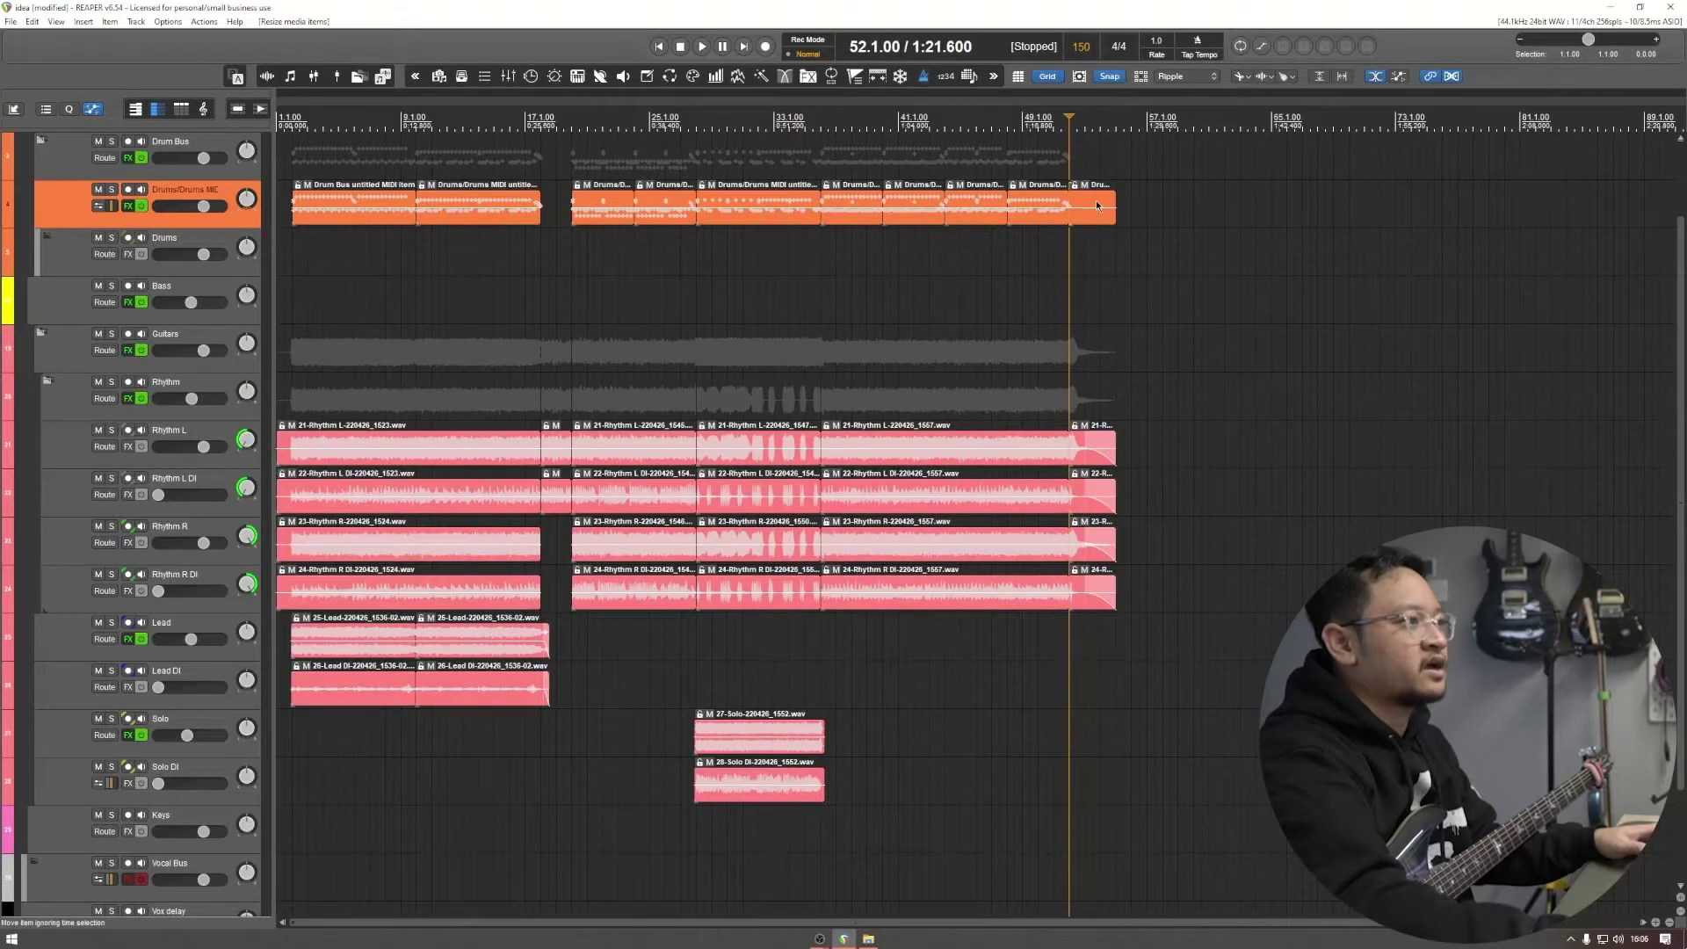
{"action": "double_click", "coordinate": [1094, 199]}
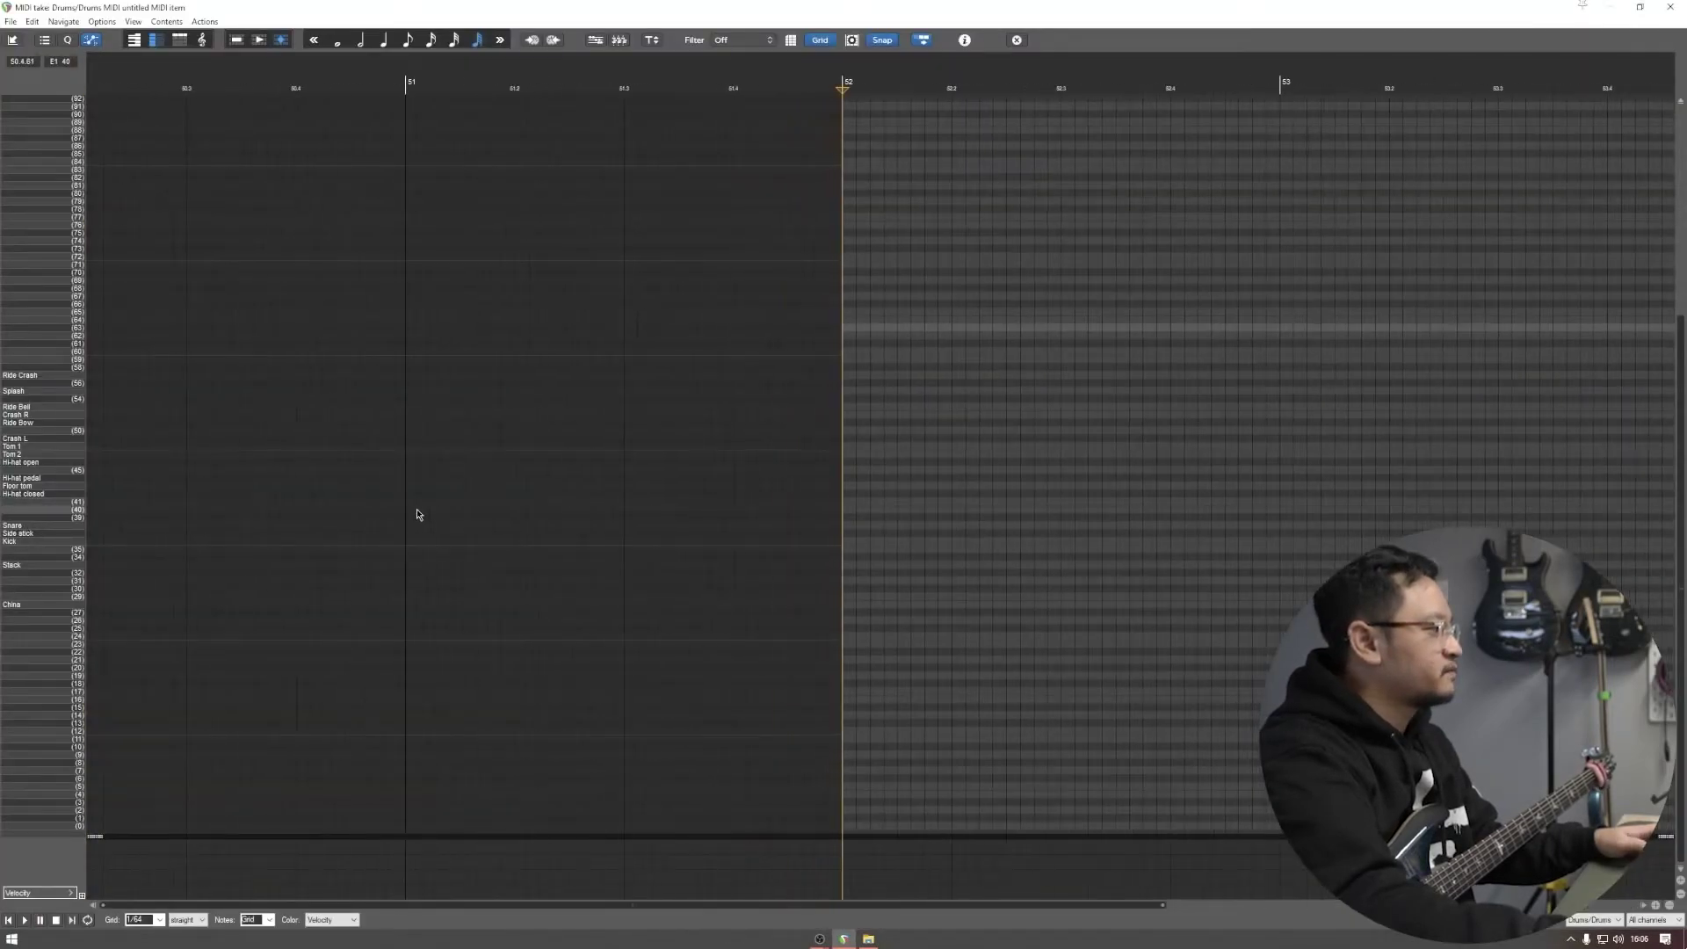
{"action": "key", "text": "space"}
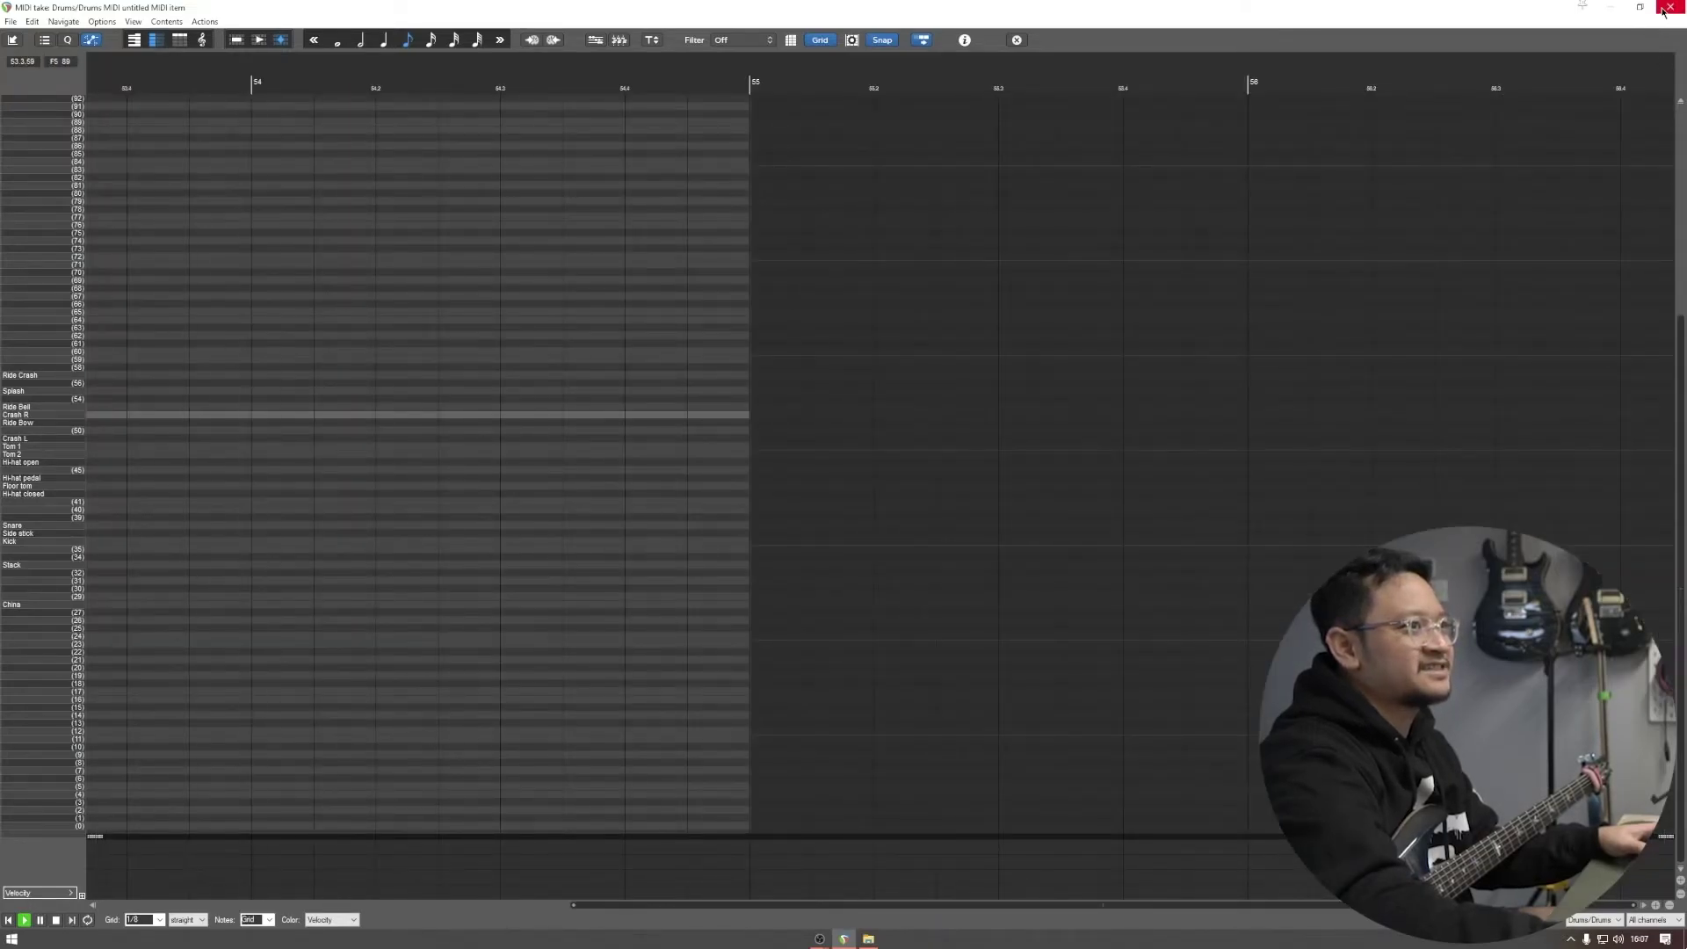
{"action": "left_click", "coordinate": [1669, 6]}
{"action": "left_click", "coordinate": [946, 369]}
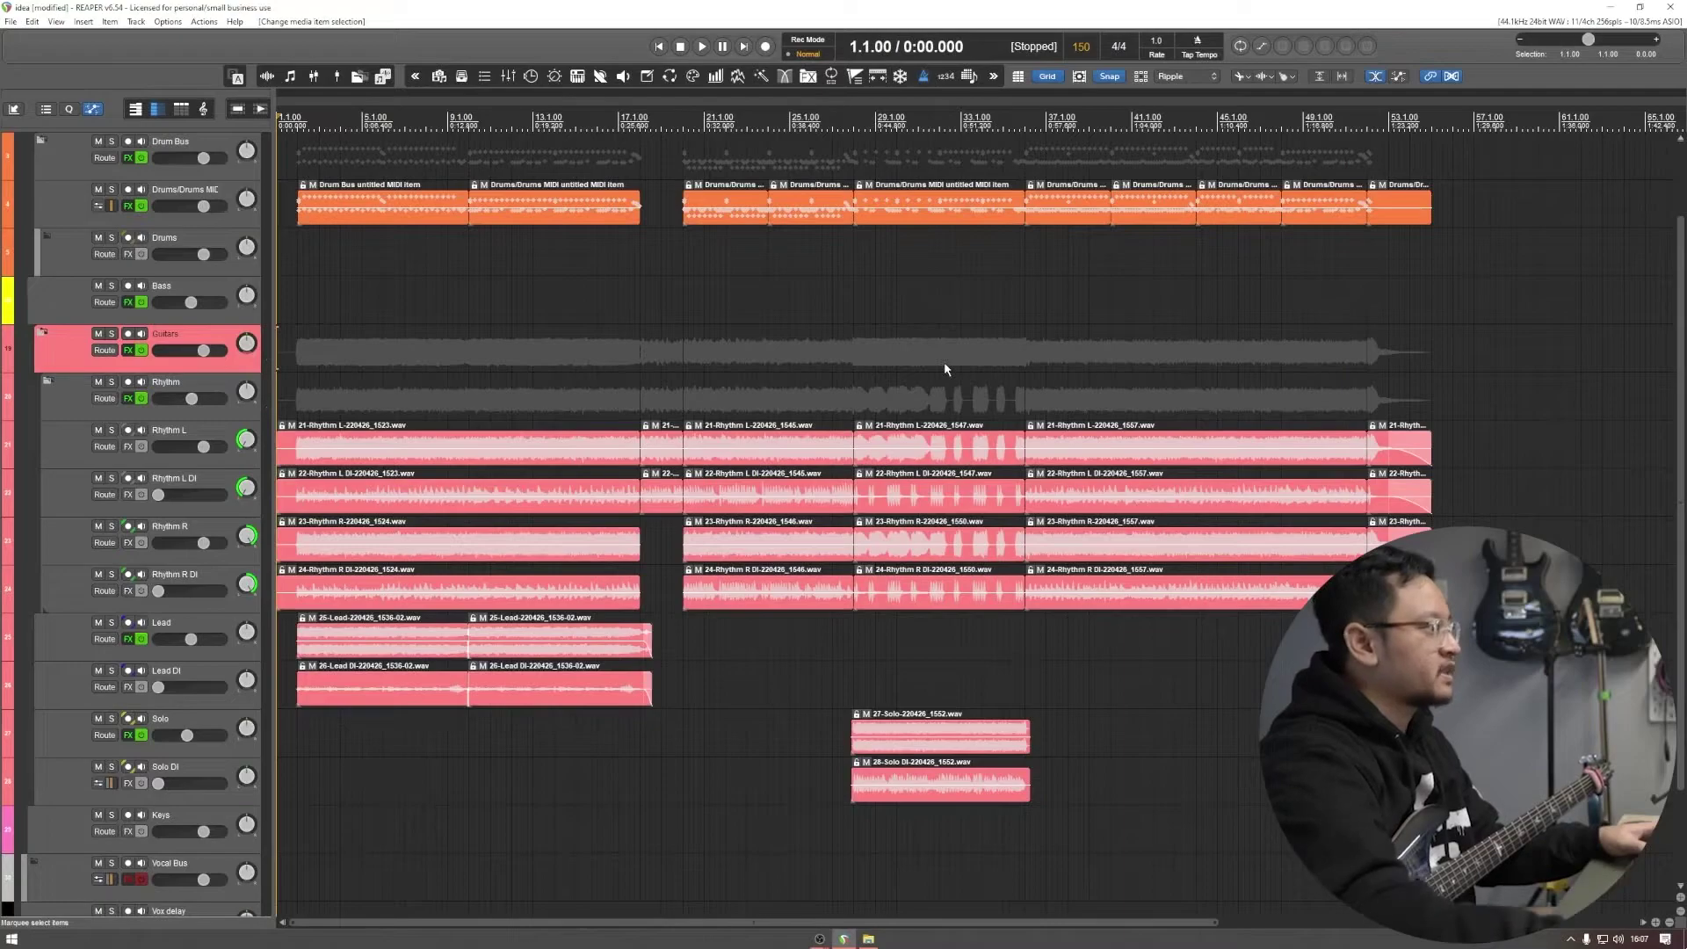
Step: Play short passages from 27.3.00, 1.4.00 and 35.3.00 to review the different sections of the song
{"action": "key", "text": "Page_Down"}
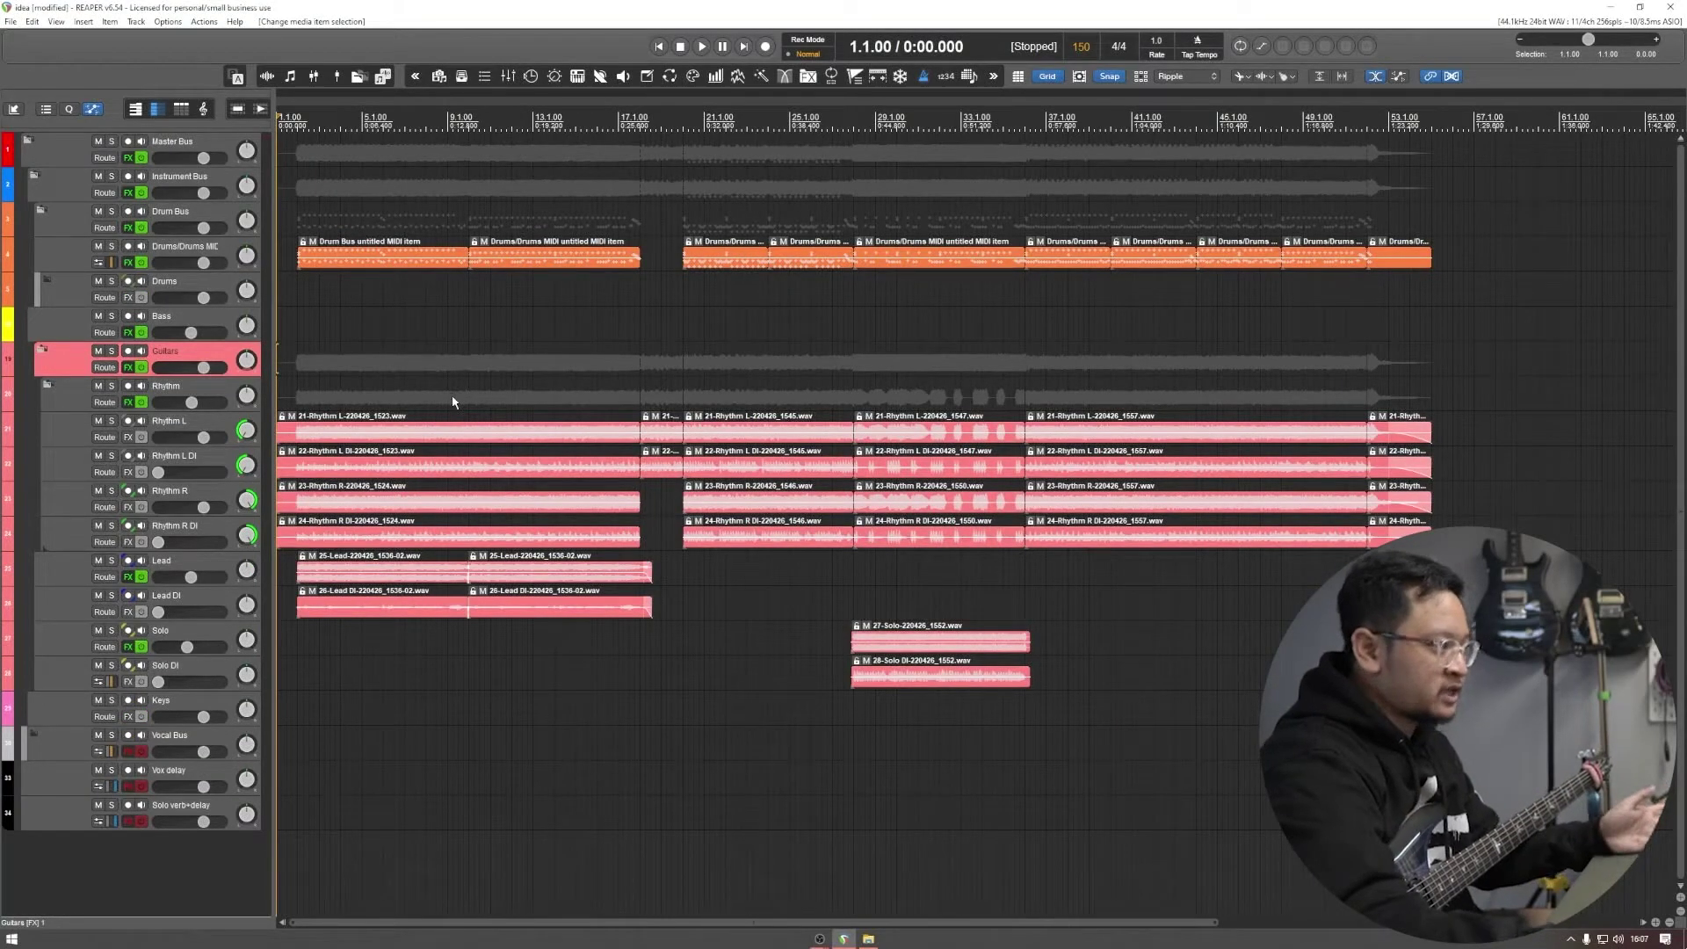
{"action": "left_click", "coordinate": [736, 582]}
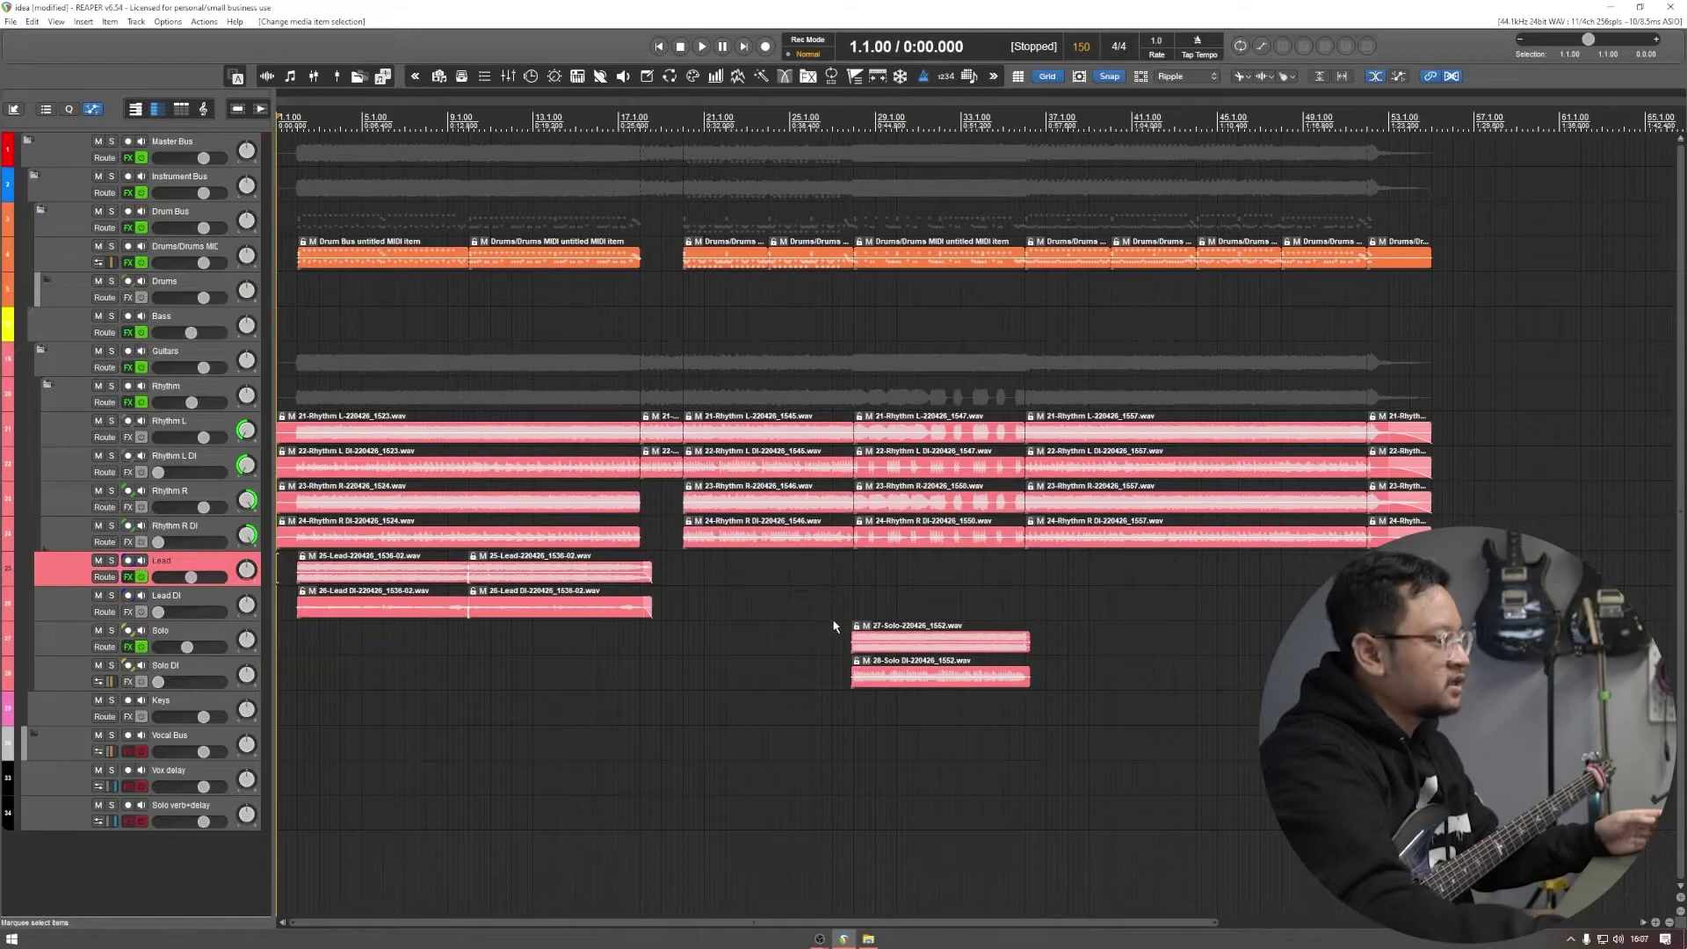
{"action": "left_click", "coordinate": [841, 124]}
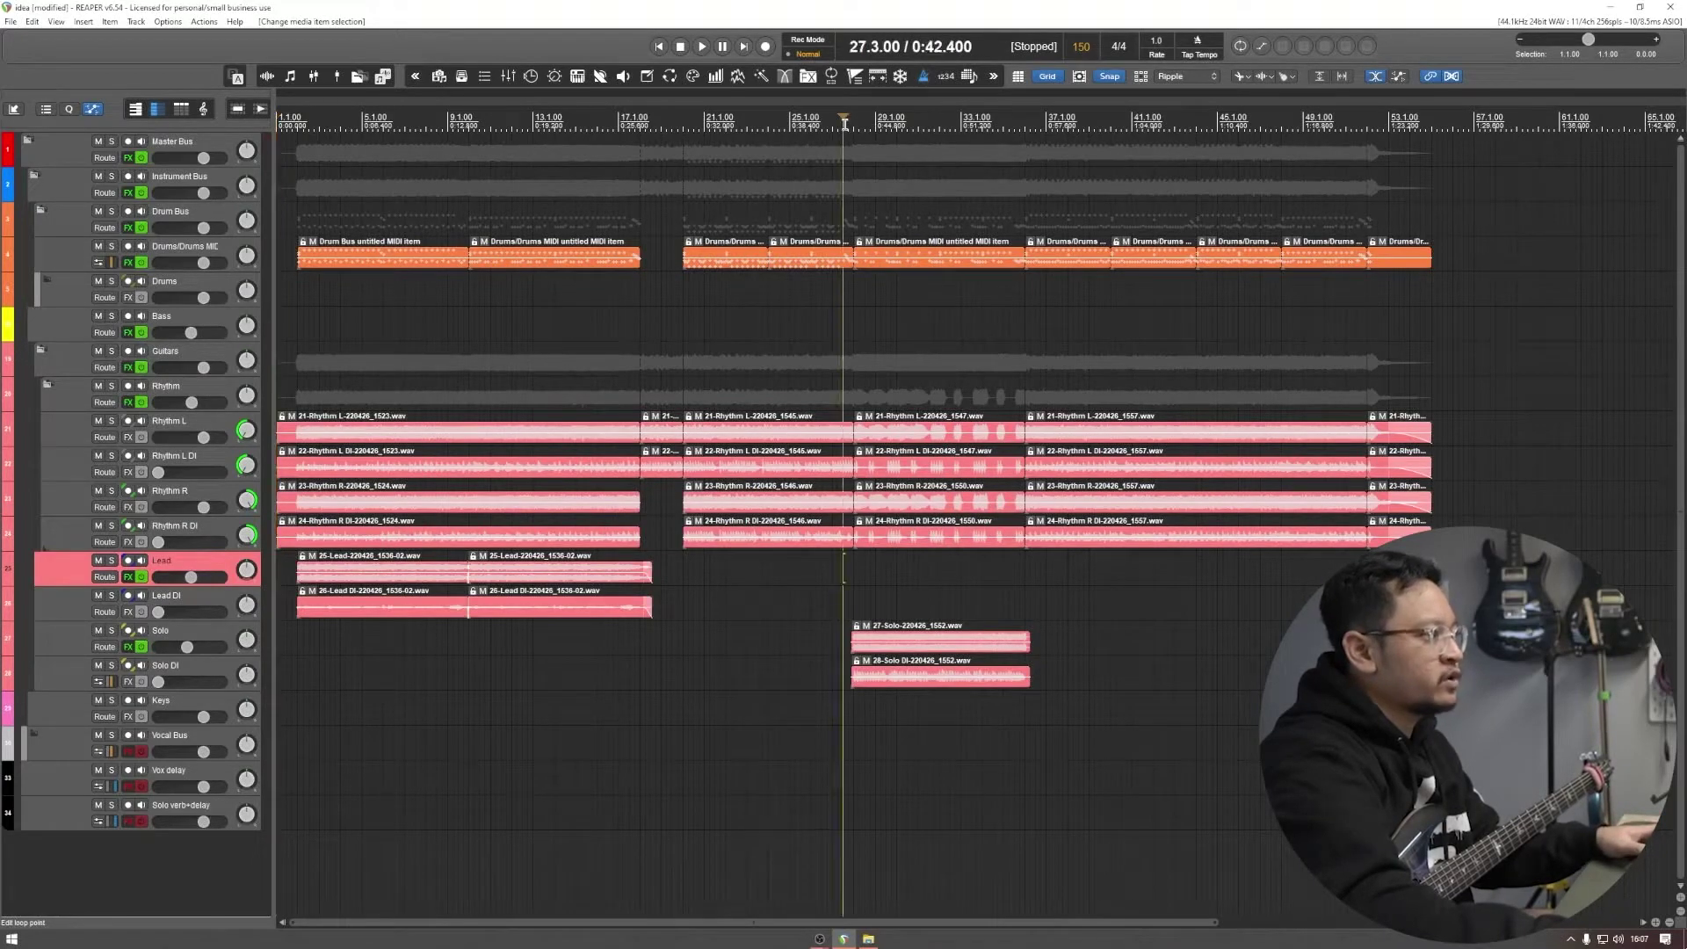
{"action": "key", "text": "space"}
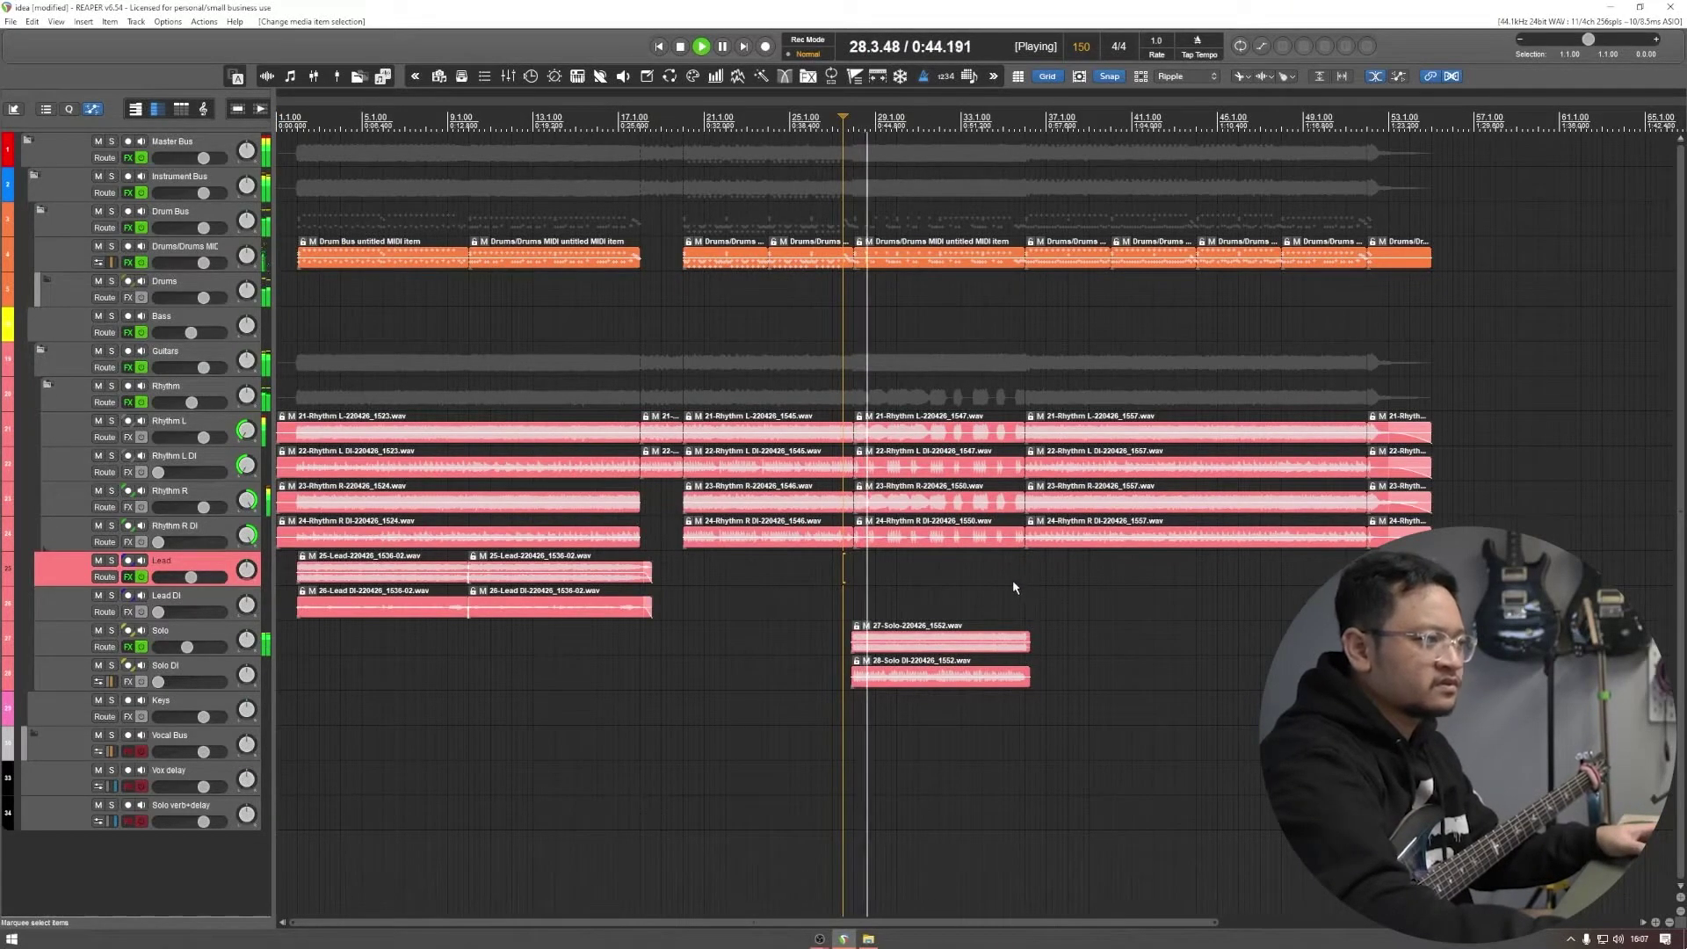
{"action": "key", "text": "space"}
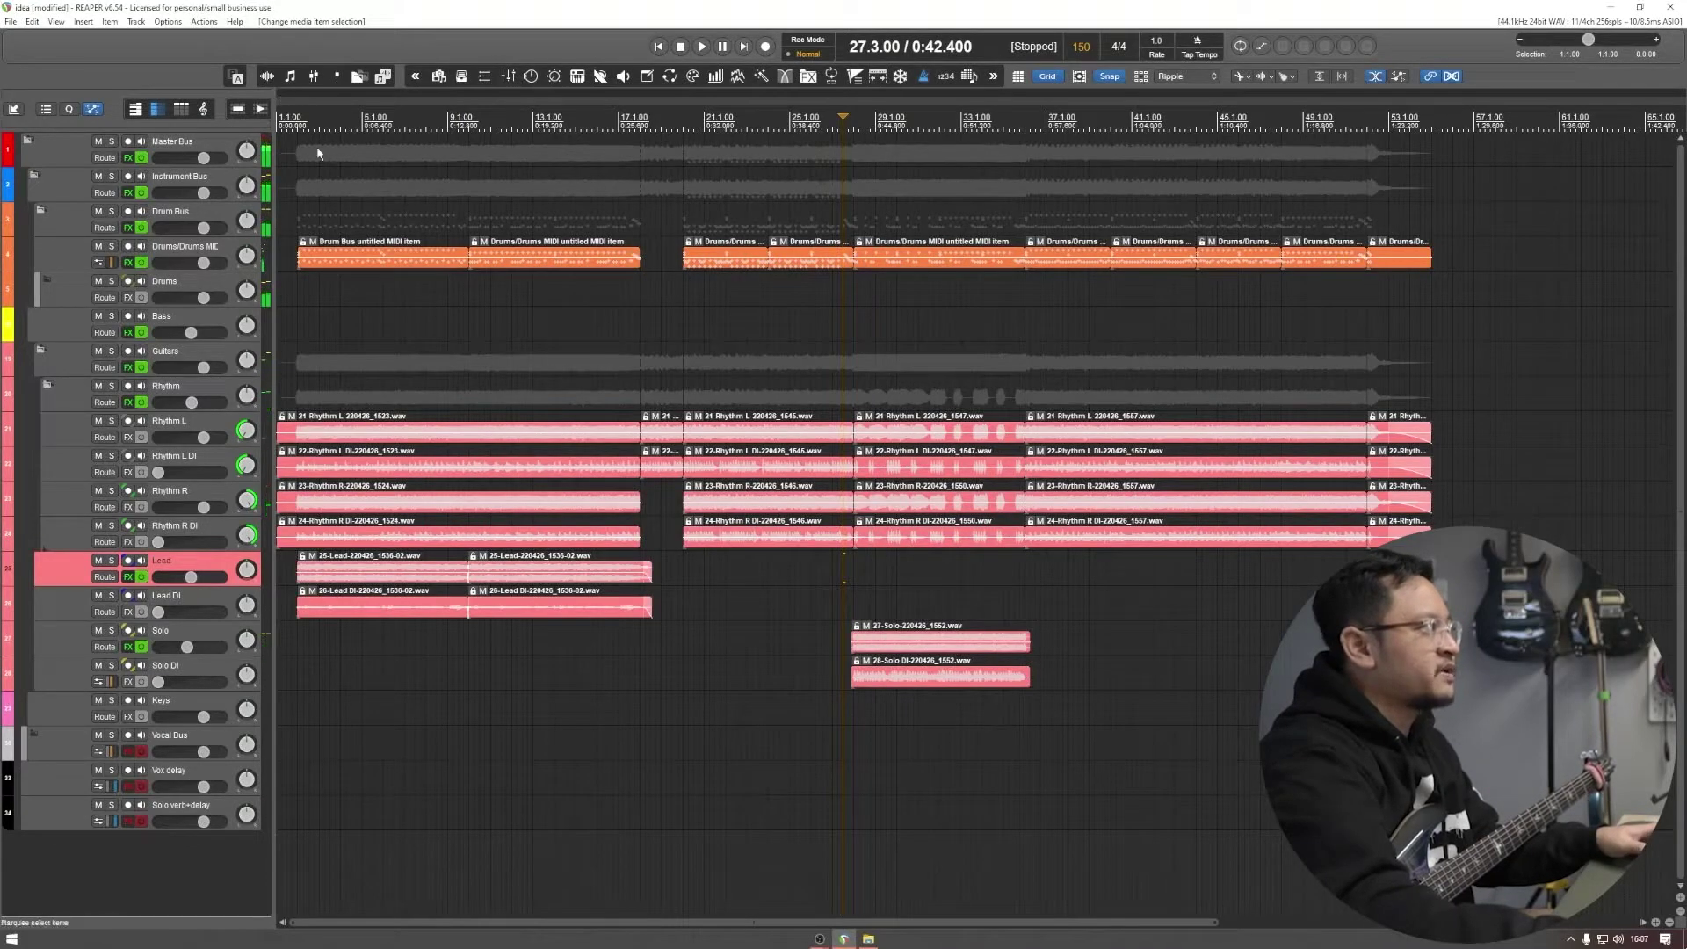
{"action": "left_click", "coordinate": [291, 121]}
{"action": "key", "text": "space"}
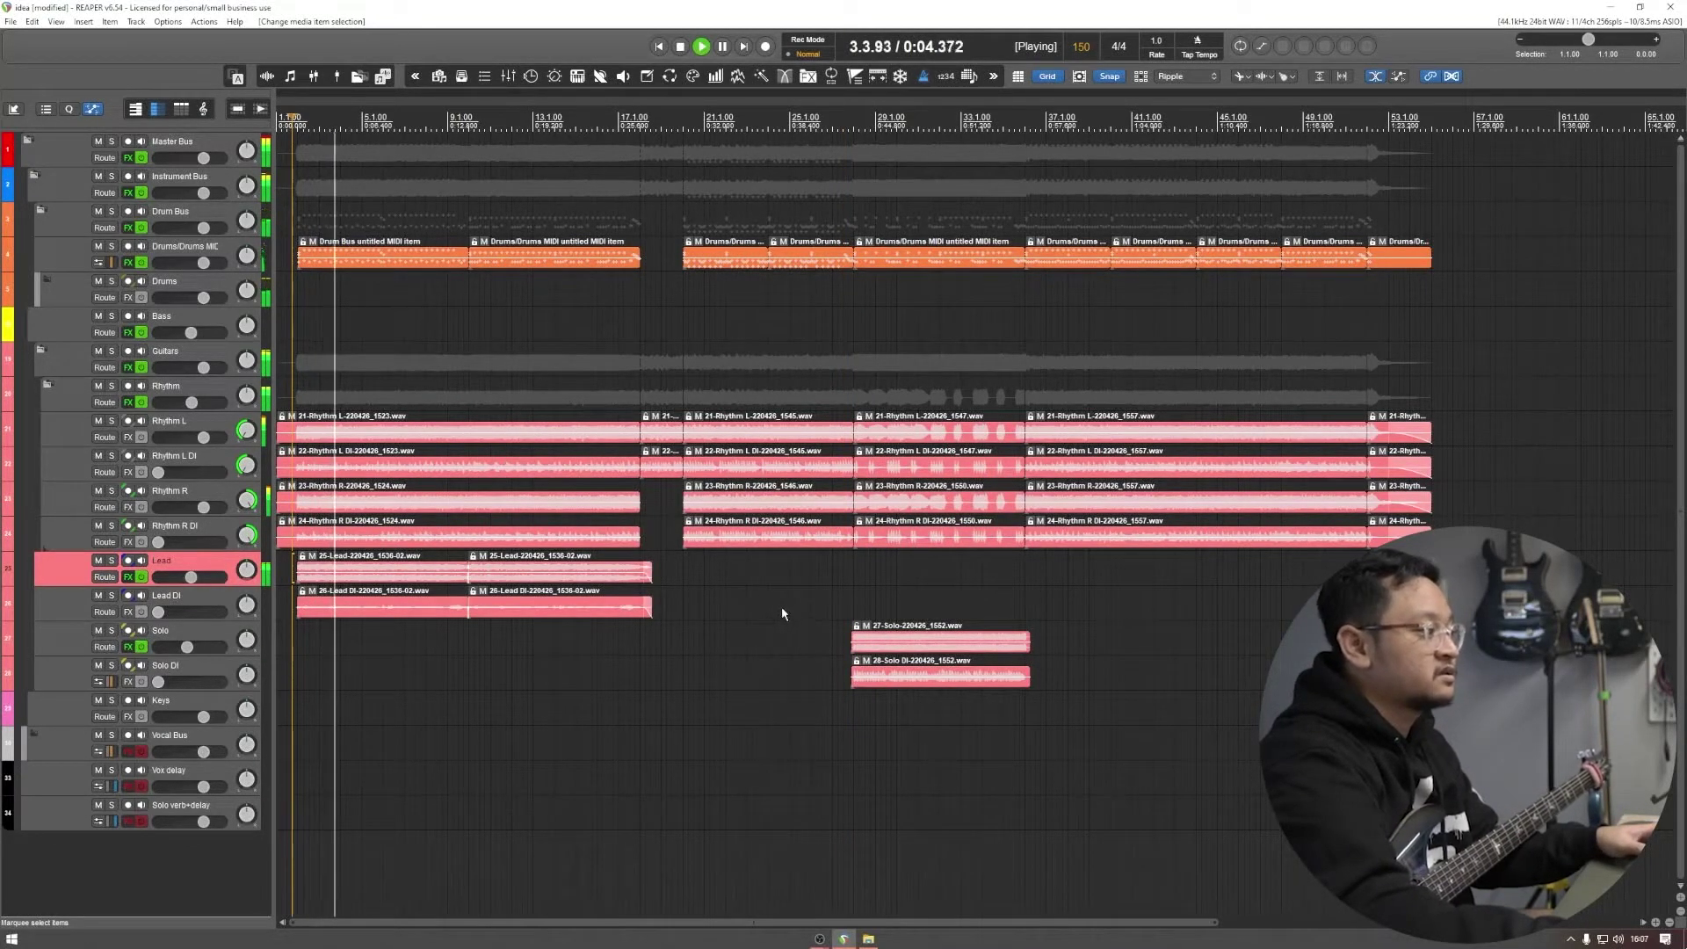
{"action": "key", "text": "space"}
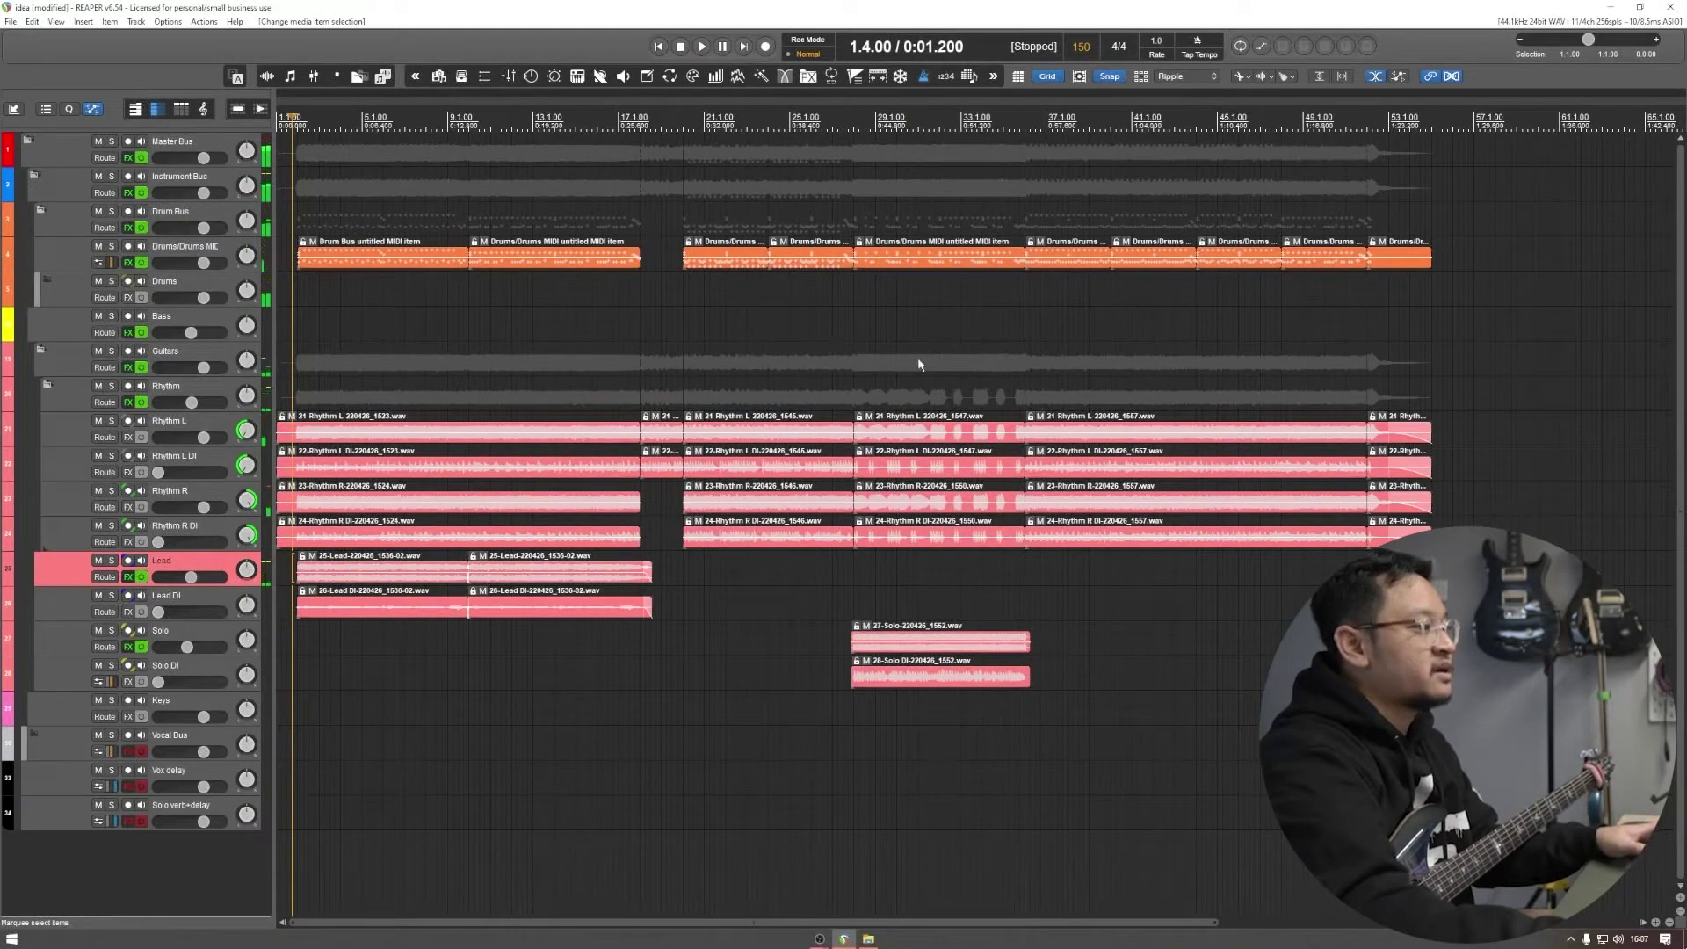
{"action": "left_click", "coordinate": [1012, 121]}
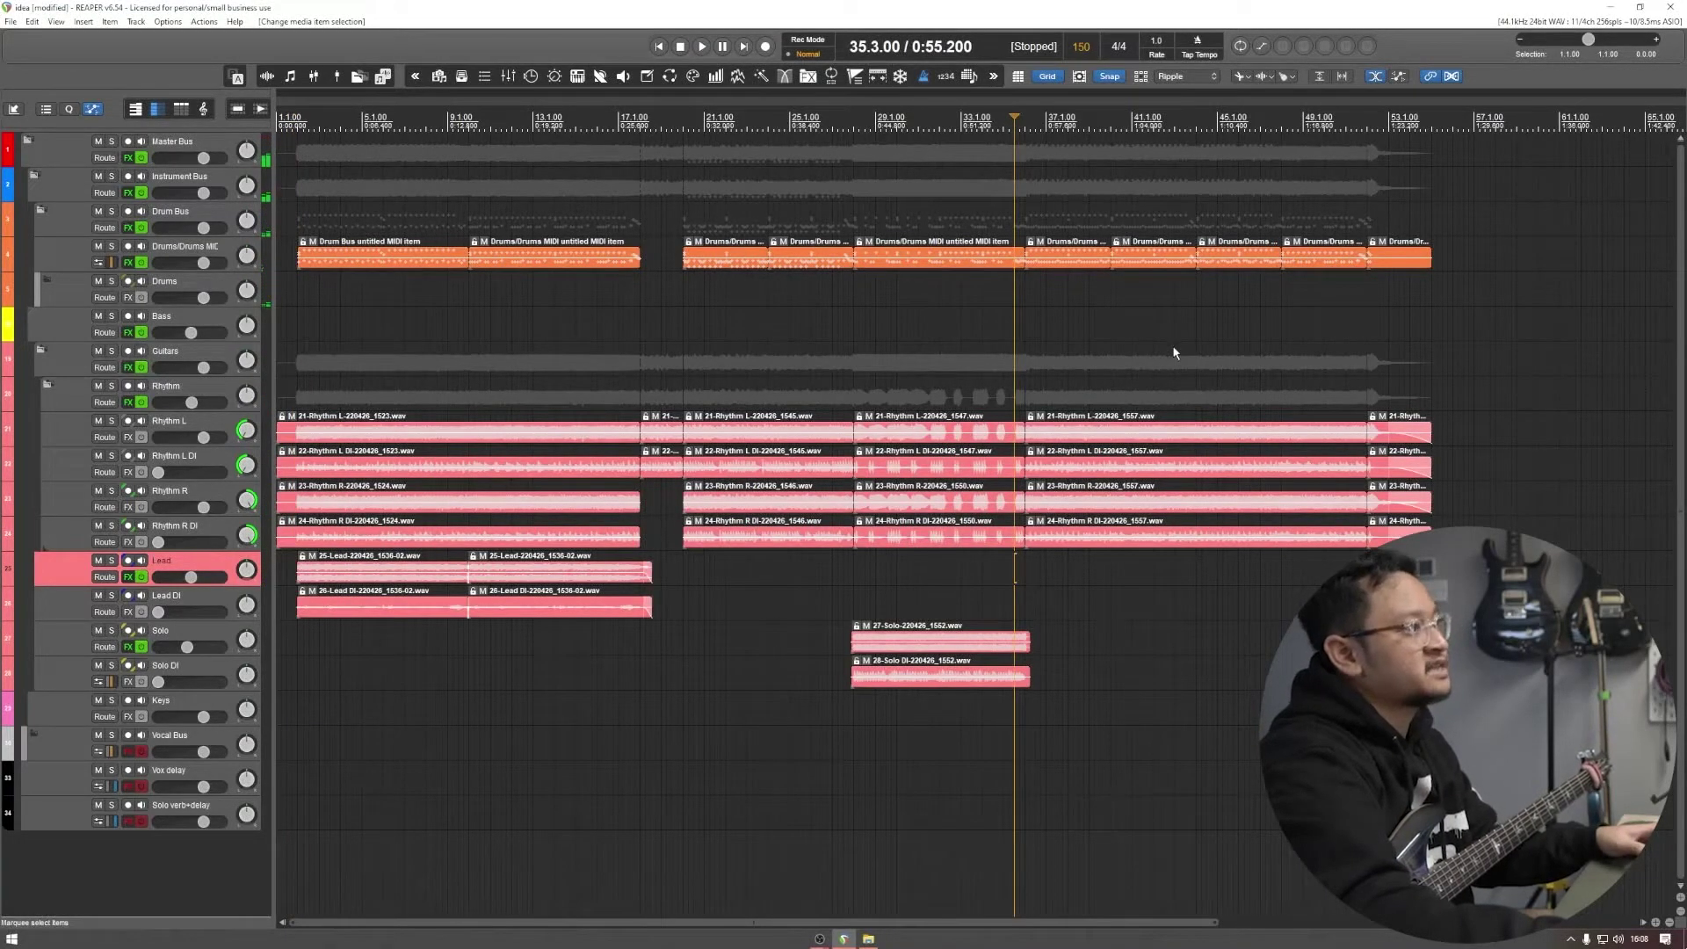
{"action": "key", "text": "space"}
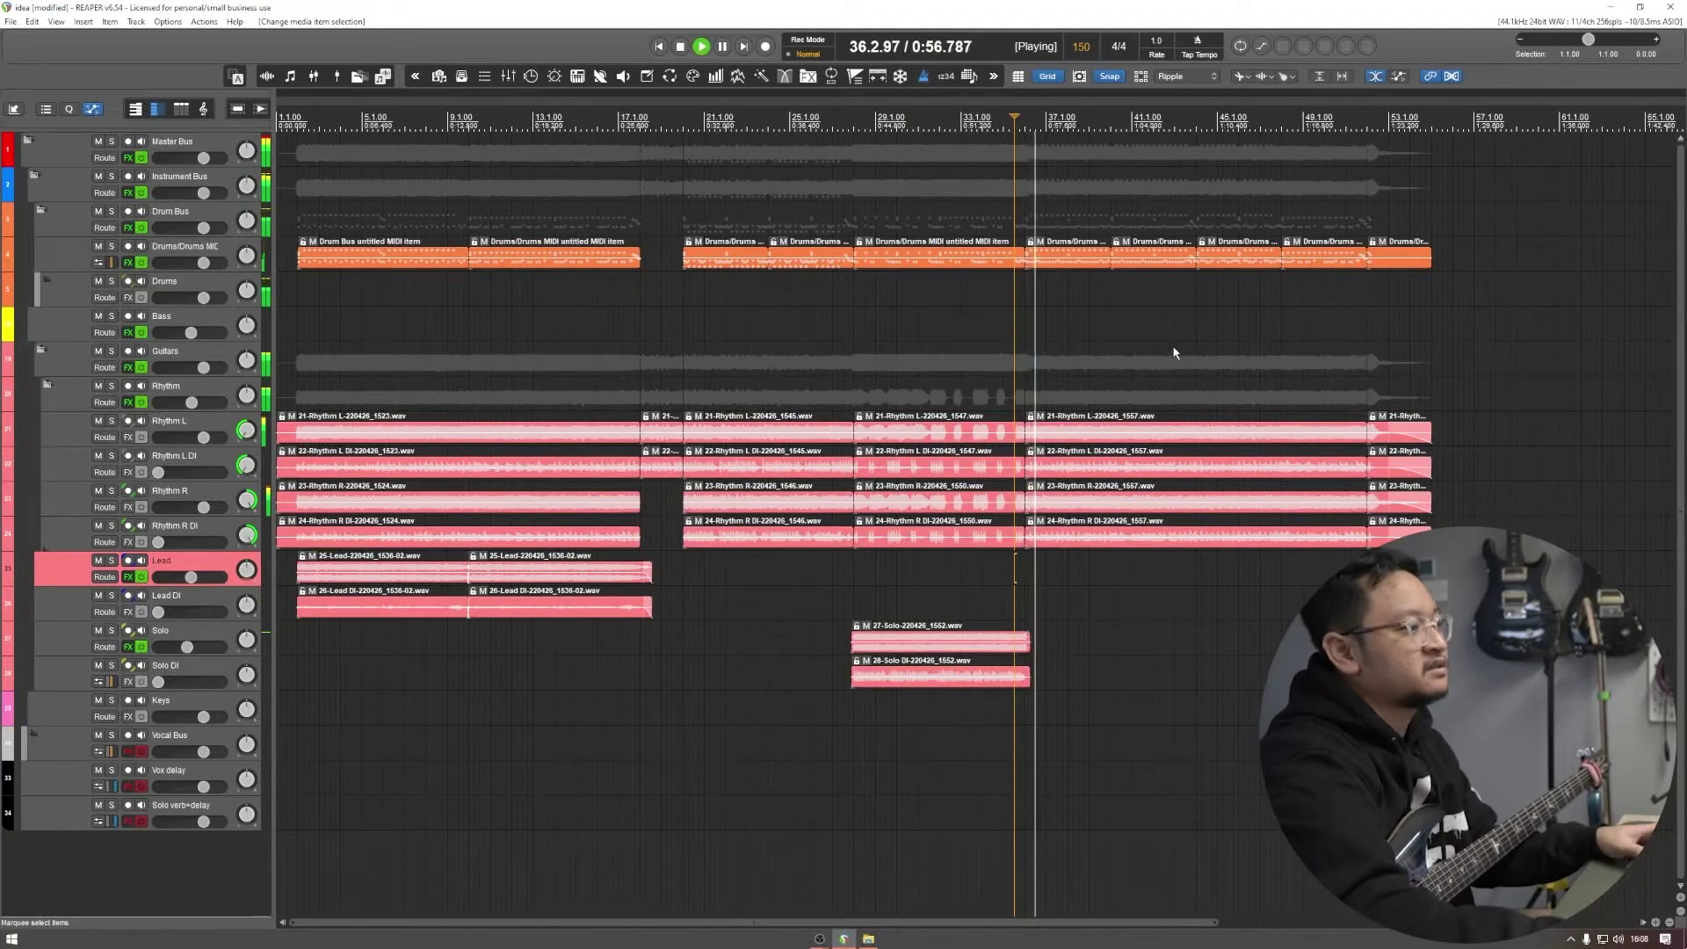
{"action": "key", "text": "space"}
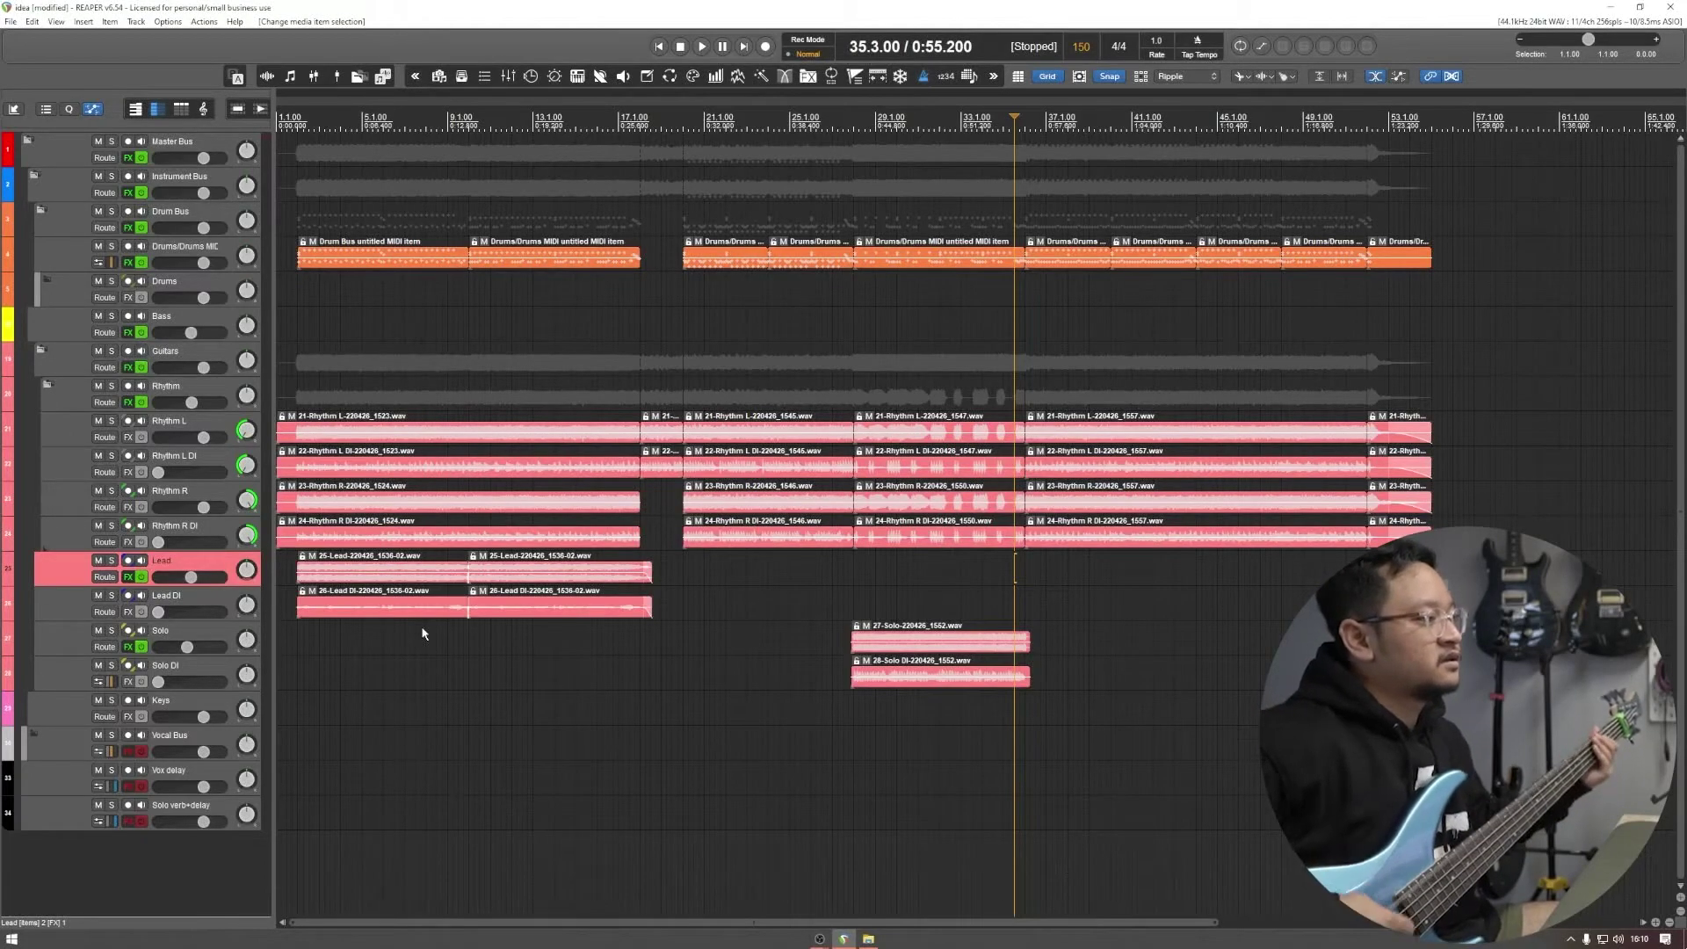
Step: Return the edit cursor to the project start and remove the Kontakt plugin from the Bass track's effects chain
{"action": "key", "text": "Home"}
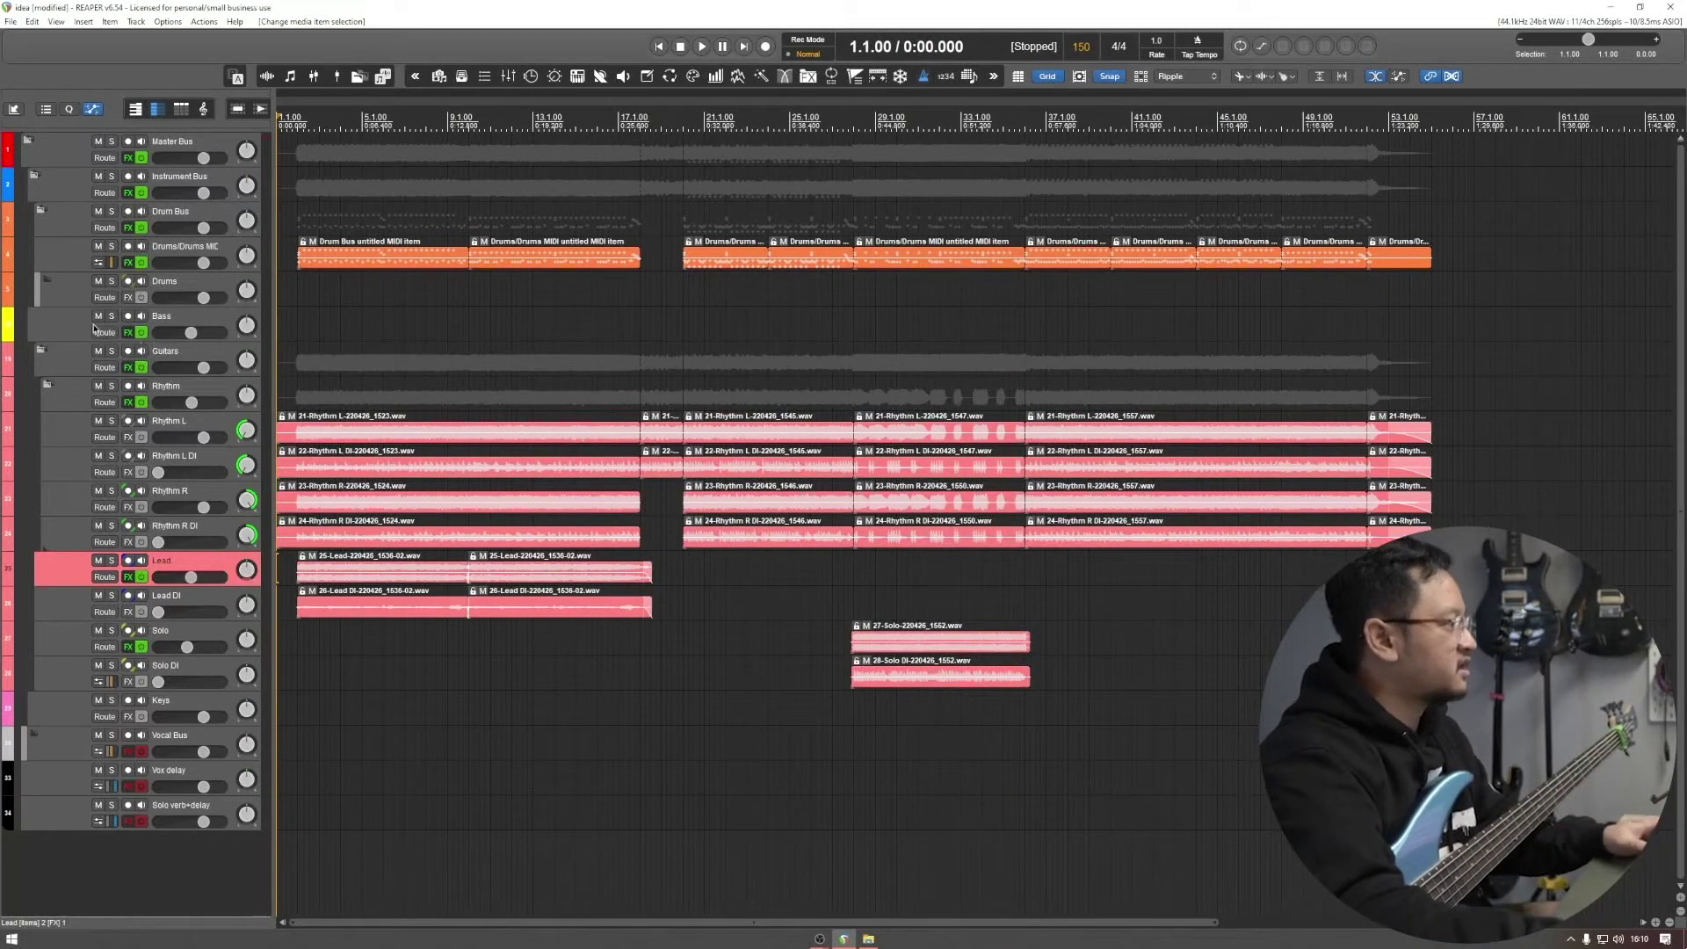
{"action": "key", "text": "Page_Up"}
{"action": "scroll", "coordinate": [155, 215], "scroll_direction": "up", "scroll_amount": 2}
{"action": "left_click", "coordinate": [128, 274]}
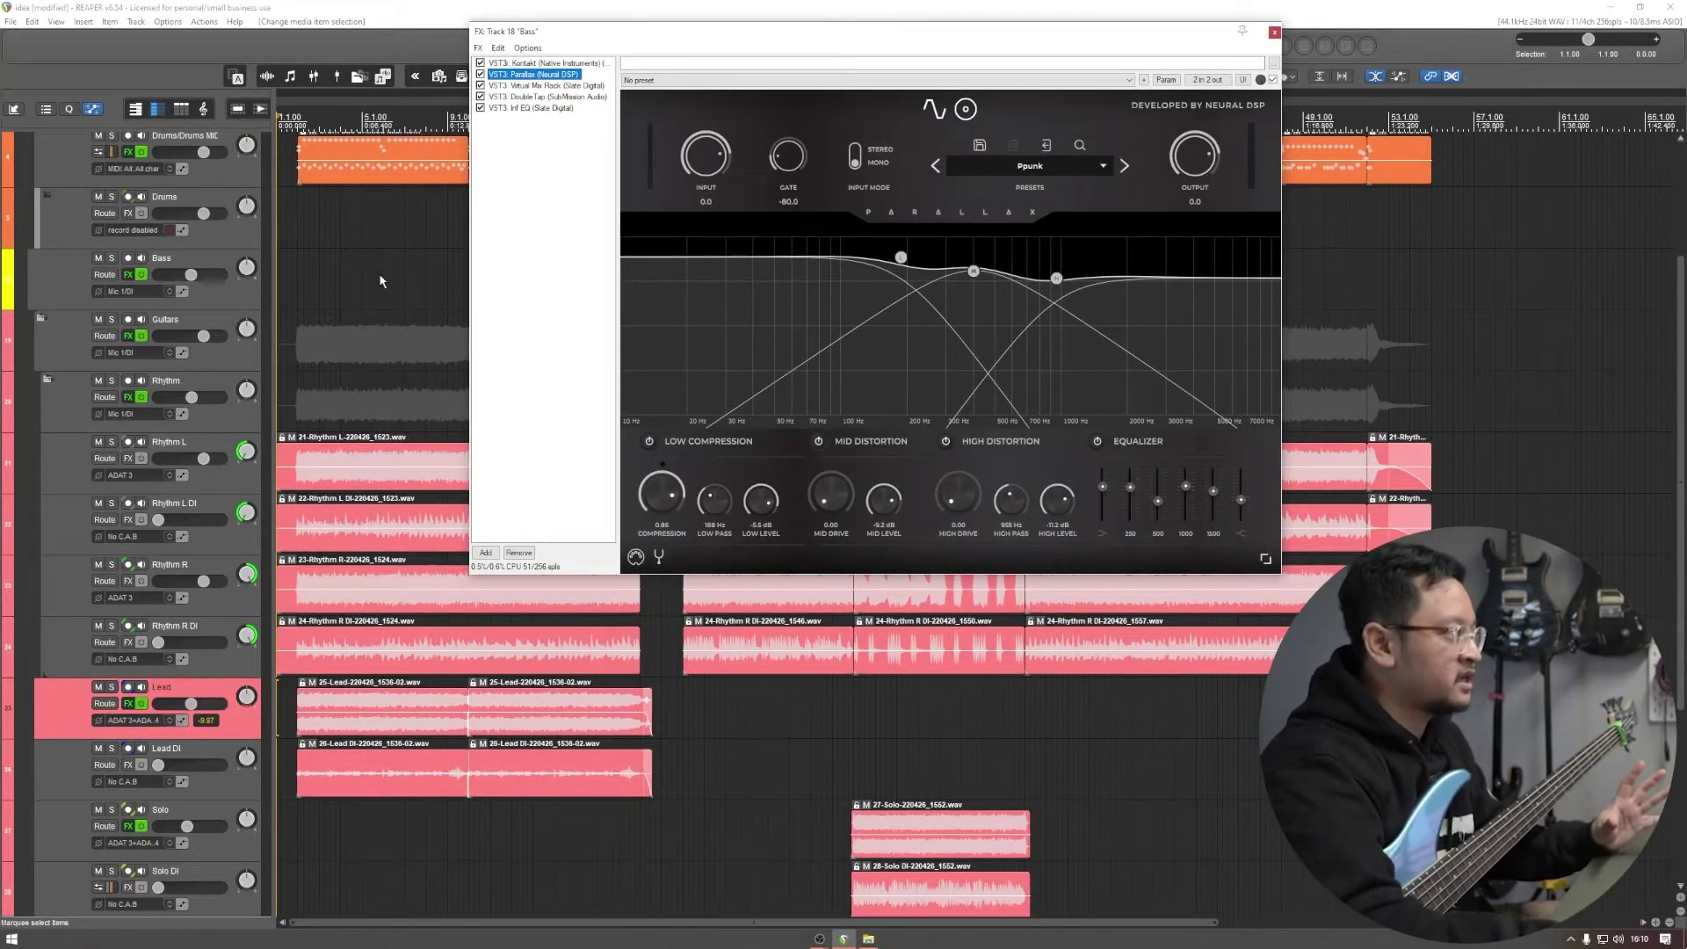
{"action": "left_click", "coordinate": [566, 254]}
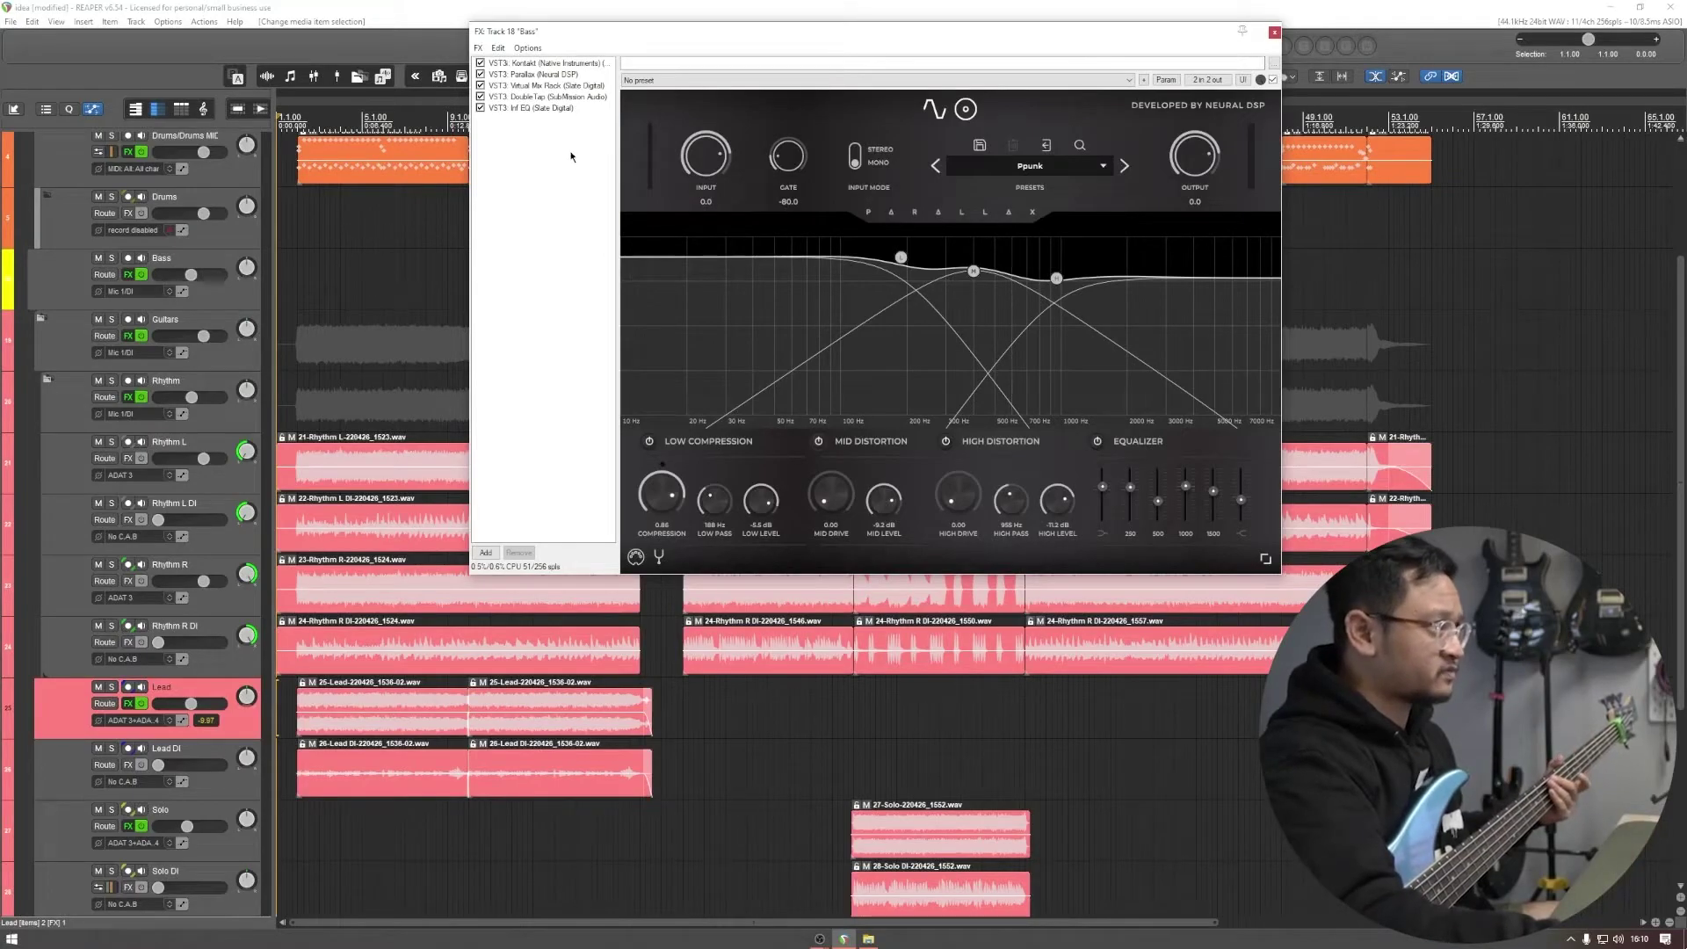
{"action": "left_click", "coordinate": [575, 65]}
{"action": "key", "text": "Delete"}
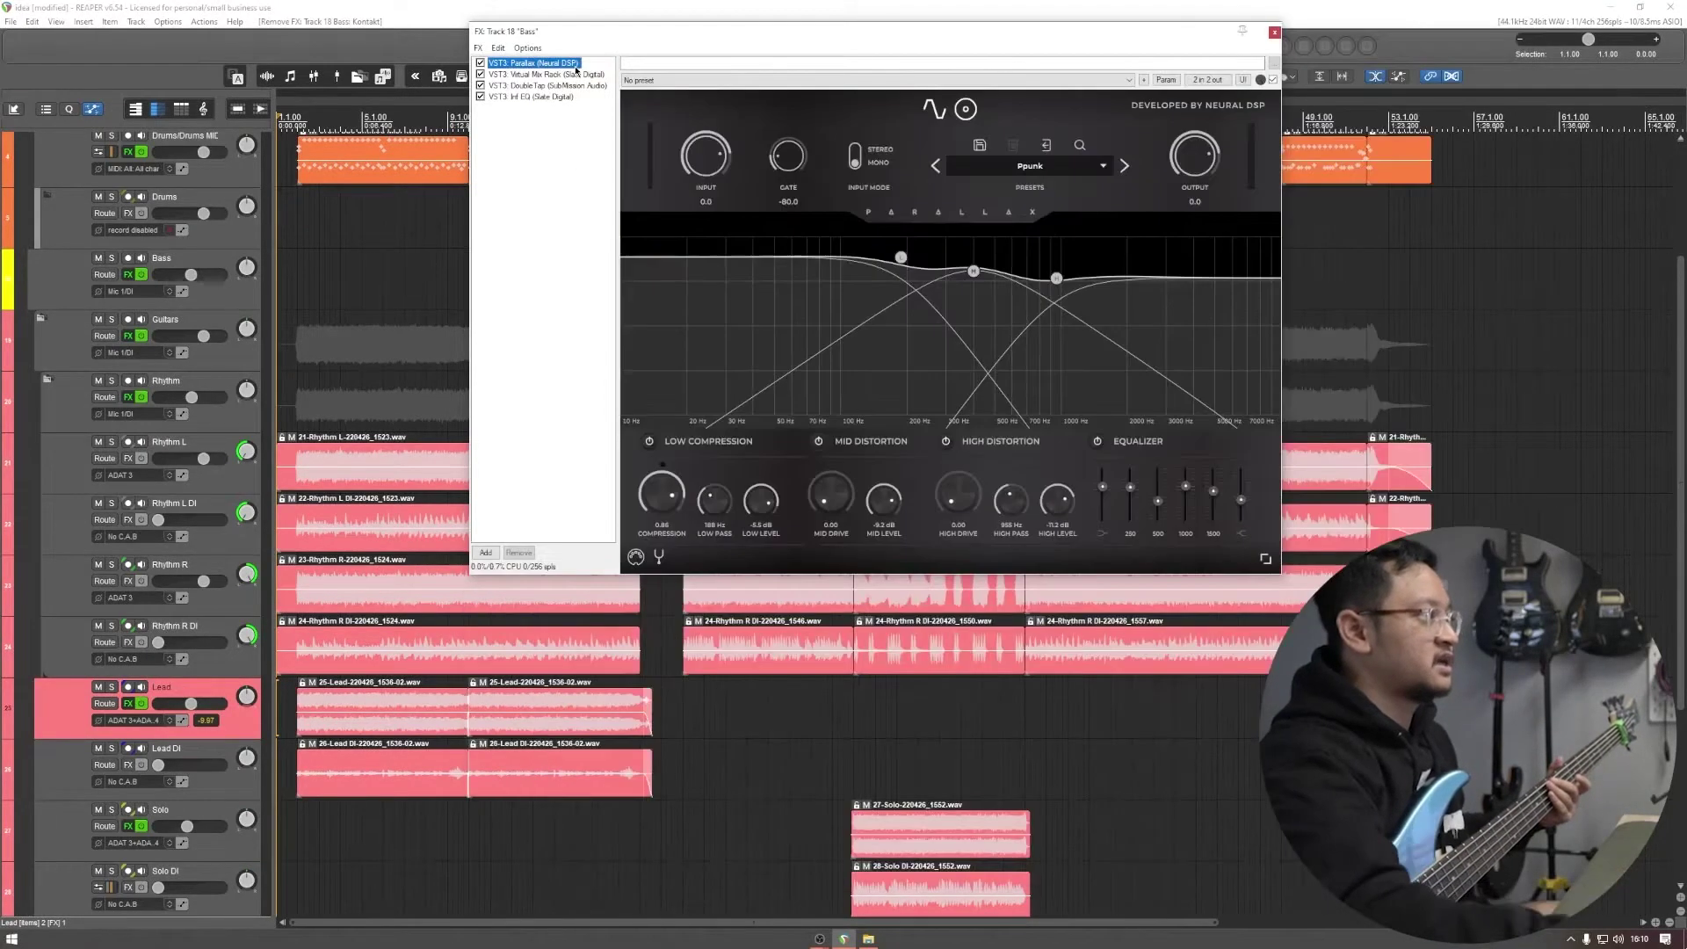
{"action": "left_click", "coordinate": [1276, 36]}
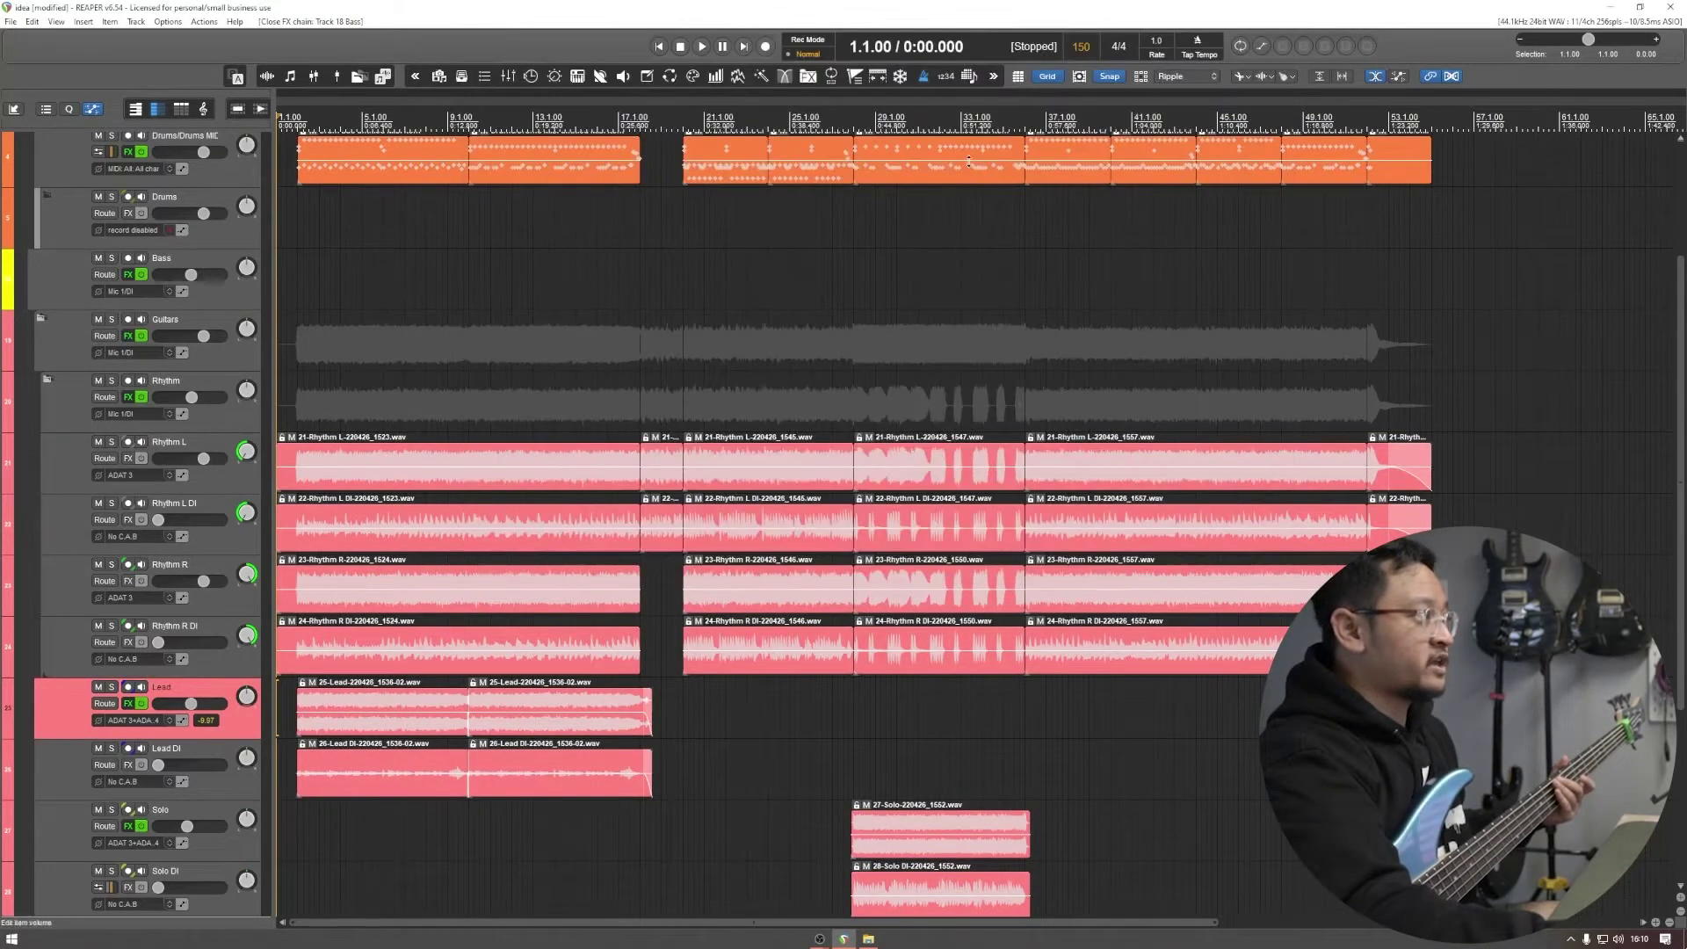
Step: Arm the Bass track, lower its volume to -17.6 dB, and record bass takes in sections through the whole song to the final chord
{"action": "left_click", "coordinate": [633, 281]}
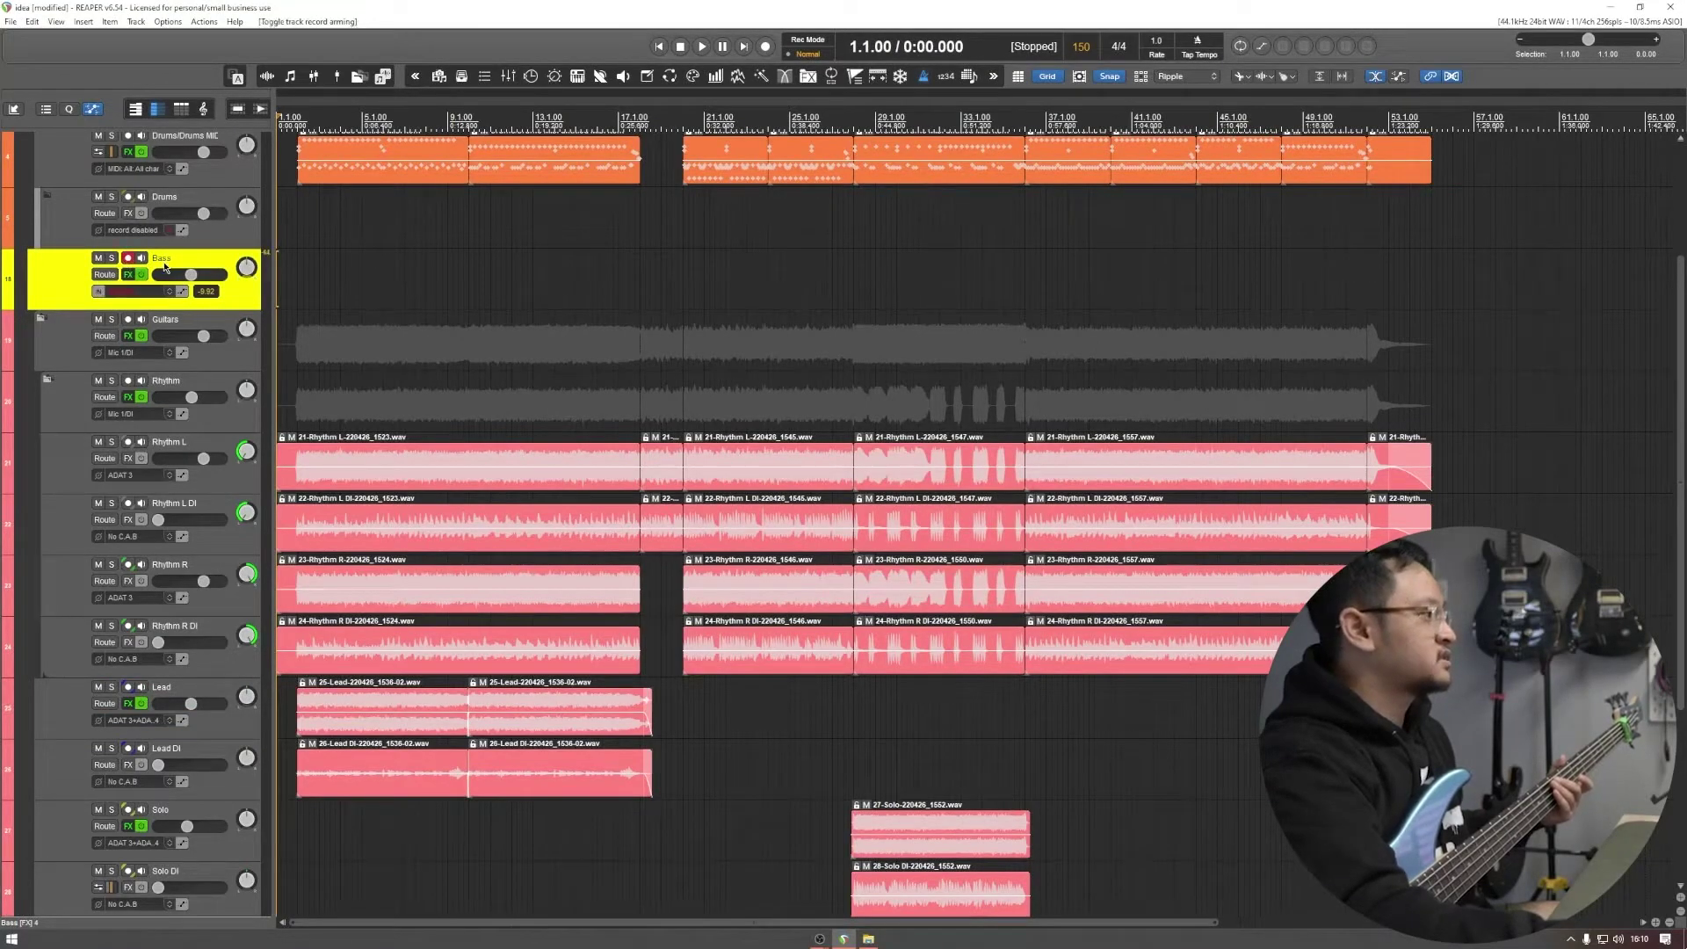
{"action": "left_click_drag", "start_coordinate": [180, 278], "coordinate": [182, 277]}
{"action": "key", "text": "ctrl+r"}
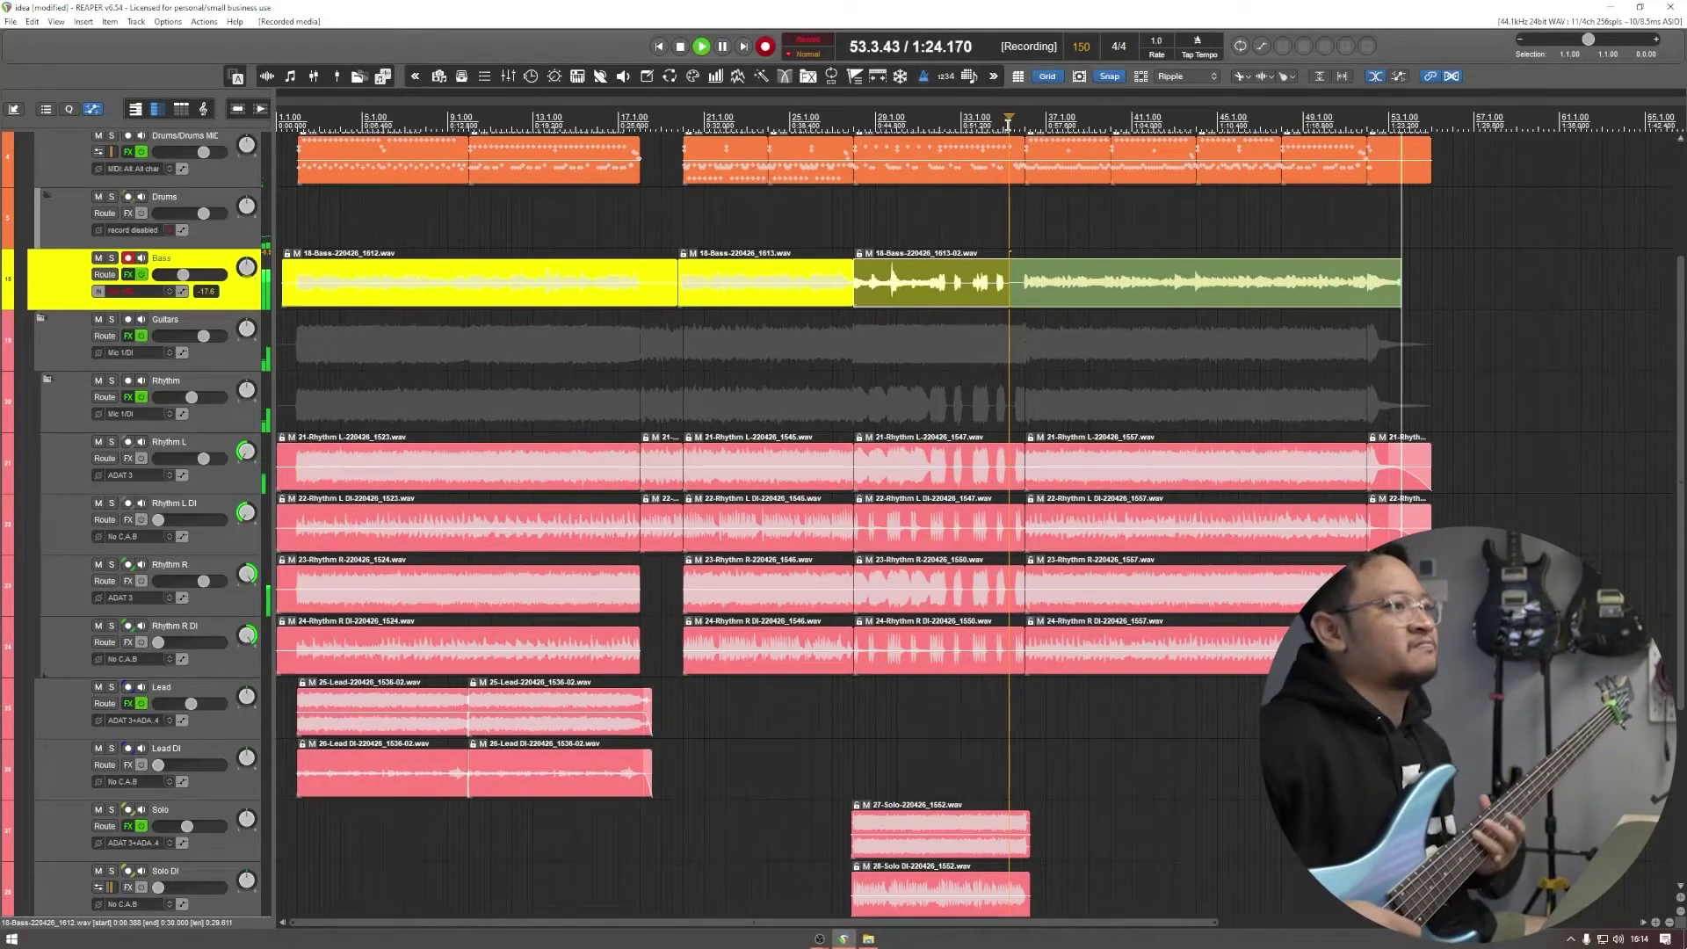
{"action": "key", "text": "space"}
Step: Play back from the start of the last bass take and raise the Bass track's volume to -14.2 dB
{"action": "key", "text": "space"}
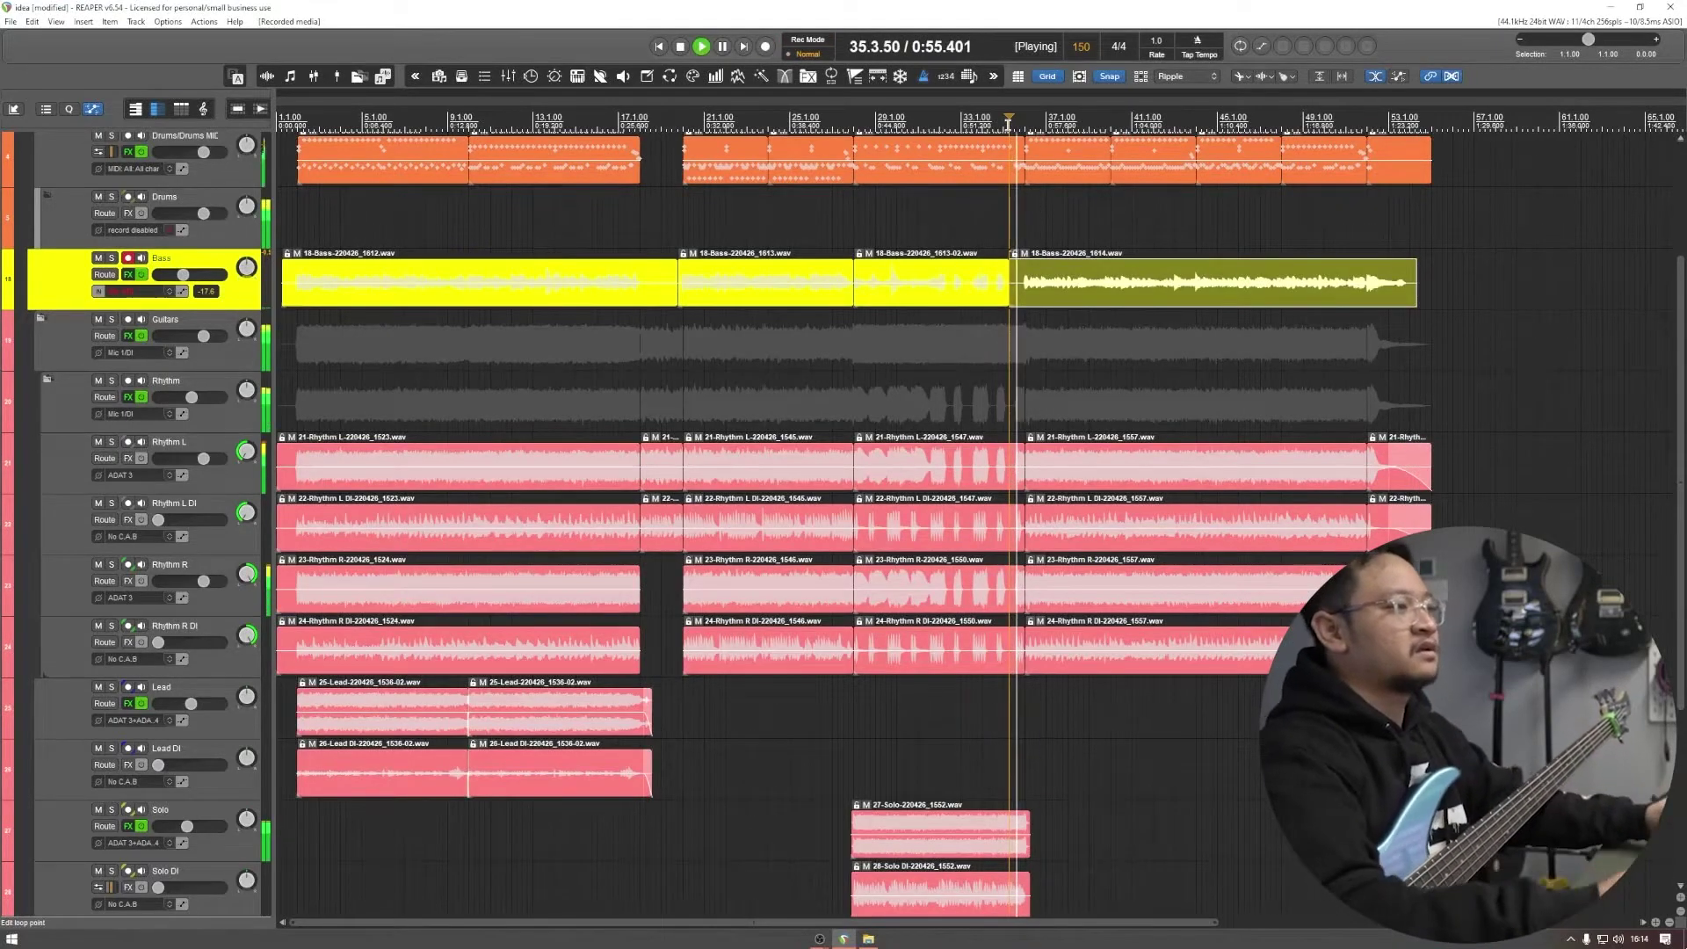
{"action": "mouse_move", "coordinate": [189, 279]}
{"action": "scroll", "coordinate": [189, 279], "scroll_direction": "up", "scroll_amount": 2}
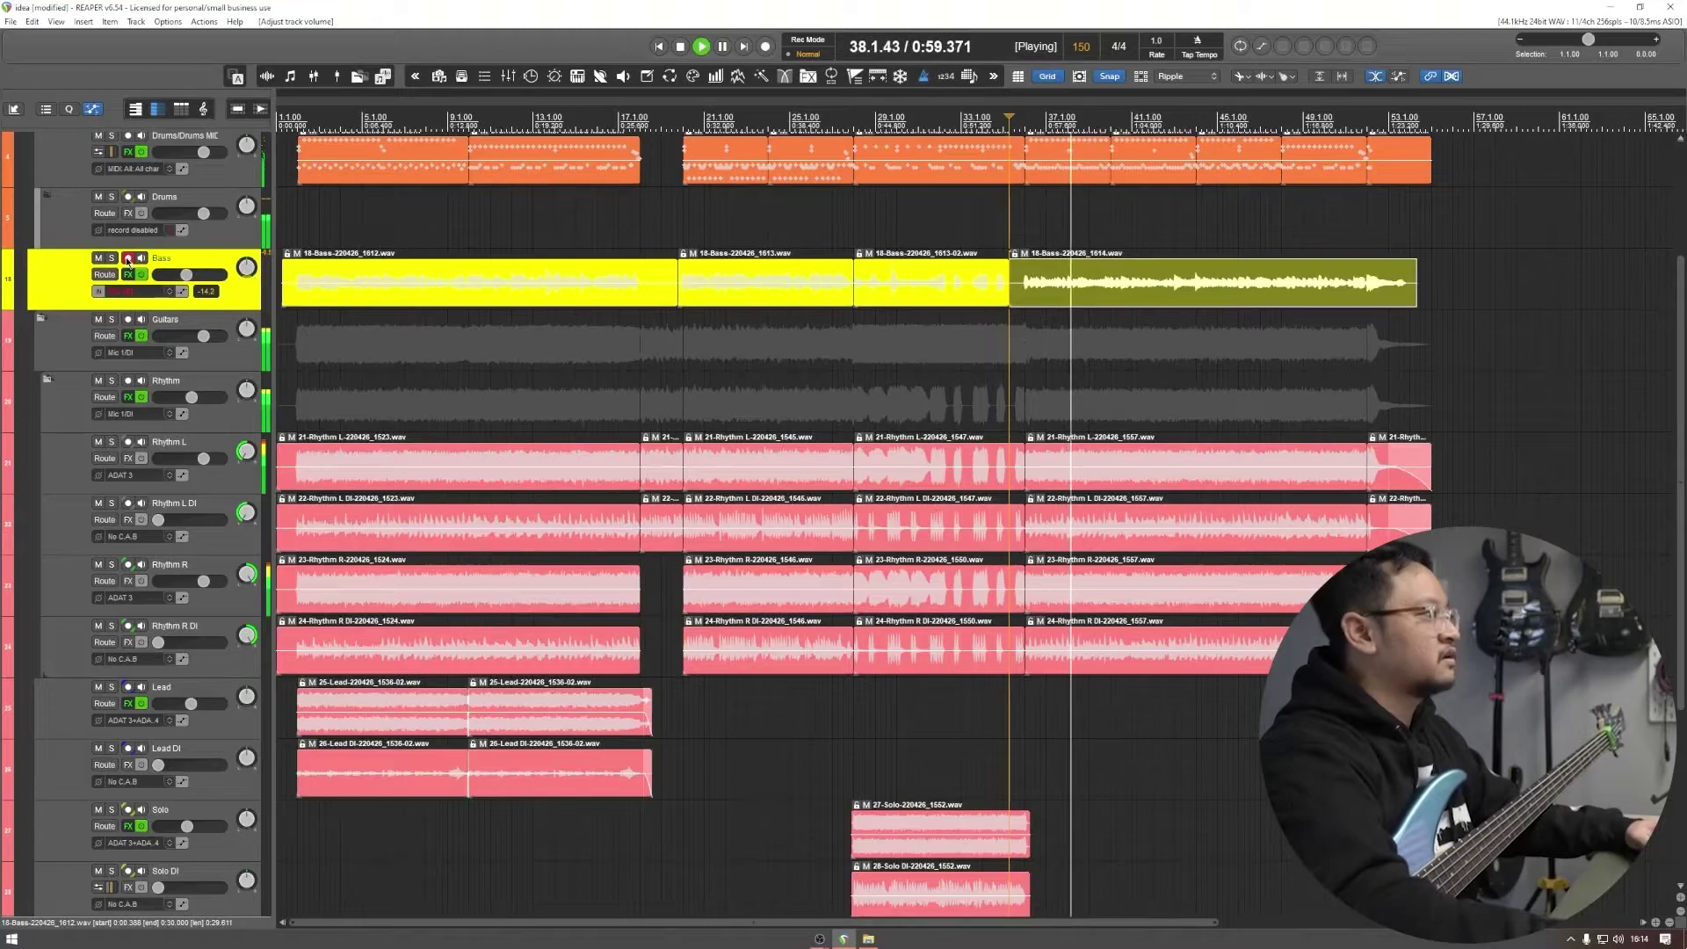
Step: Solo the Bass track and reshape its Parallax tone: cut the mid level, move the low and high crossovers outward, and add mid and high drive
{"action": "left_click", "coordinate": [112, 257]}
{"action": "mouse_move", "coordinate": [187, 279]}
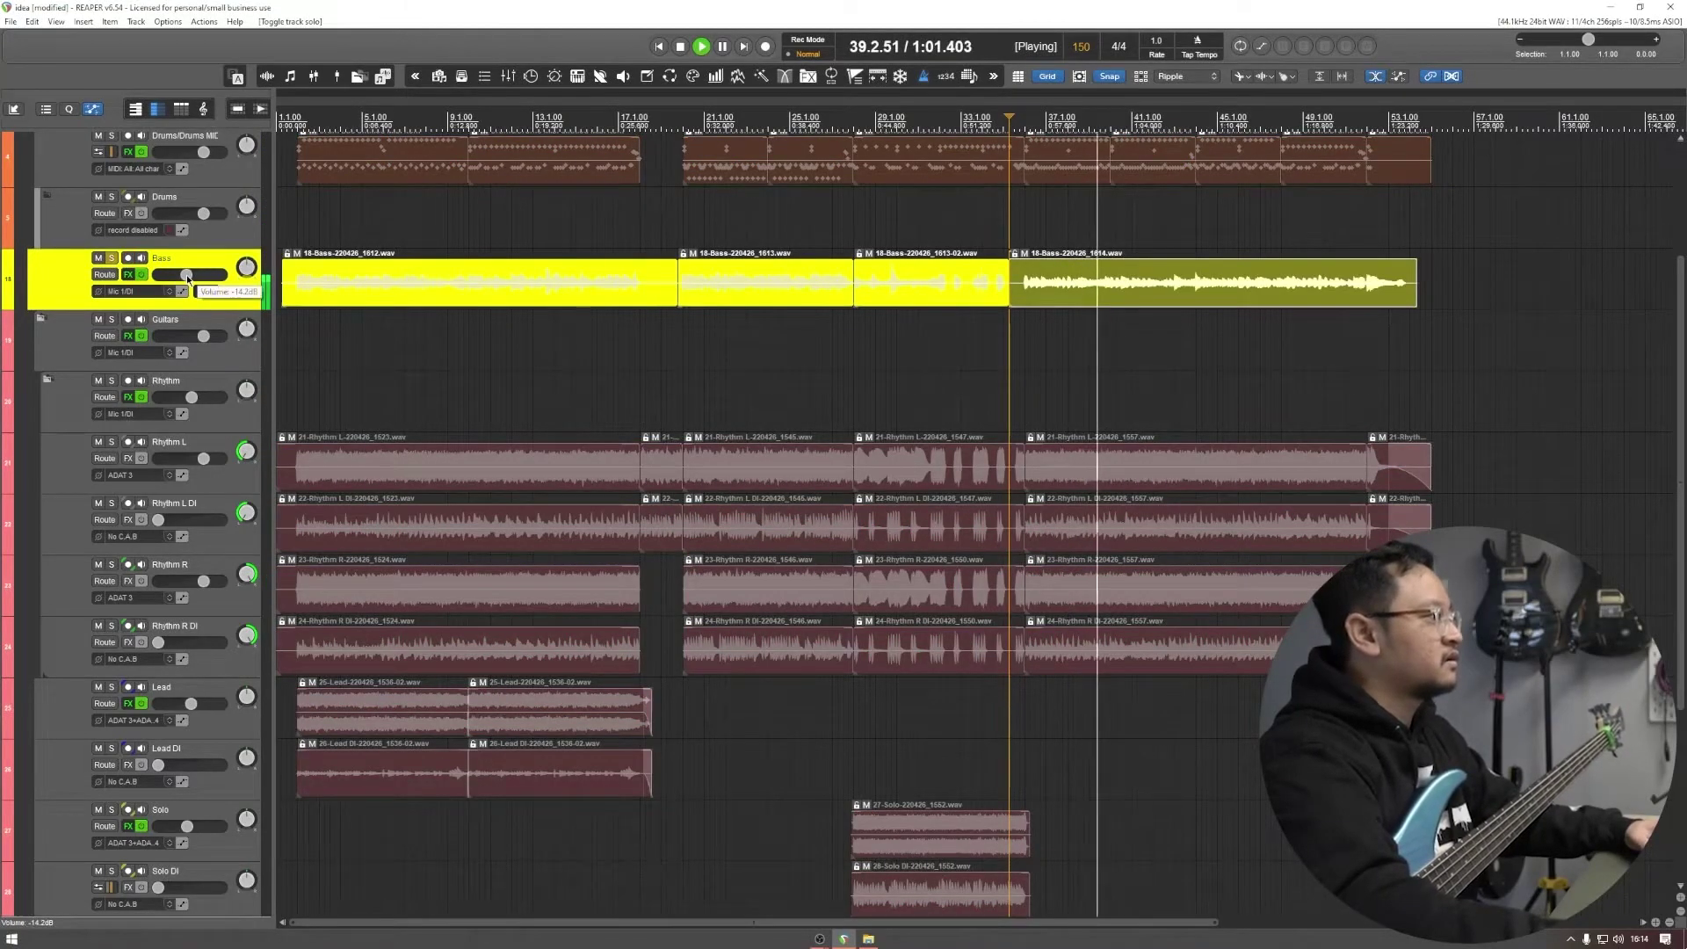
{"action": "left_click", "coordinate": [129, 274]}
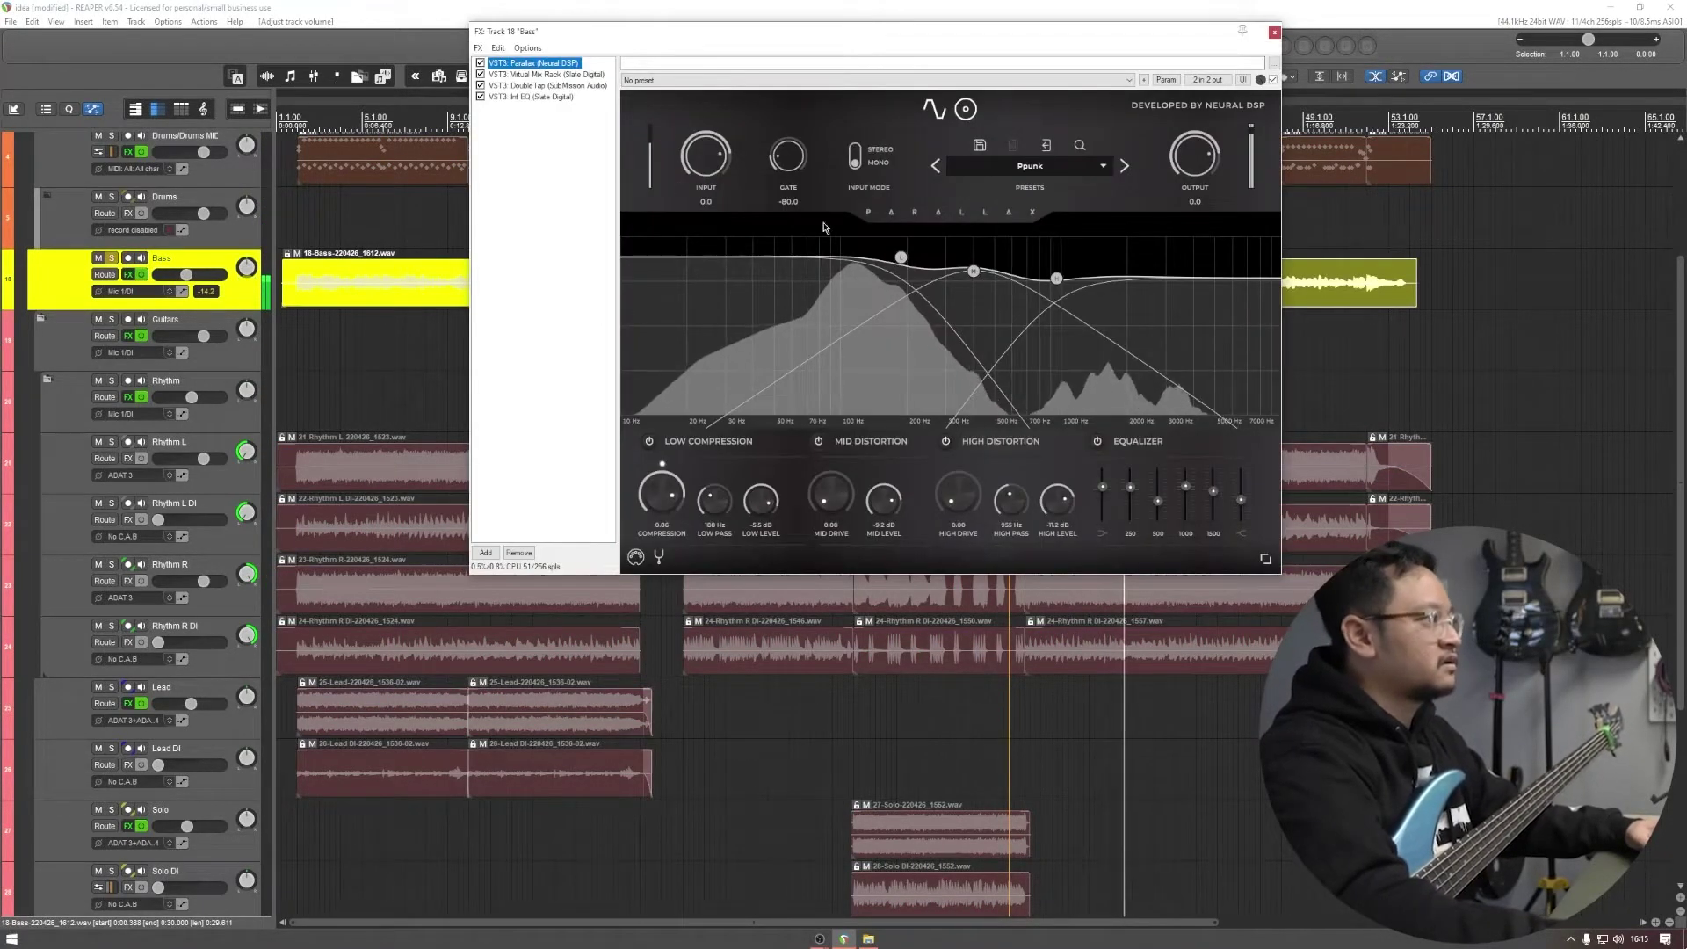
{"action": "left_click_drag", "start_coordinate": [958, 494], "coordinate": [887, 467]}
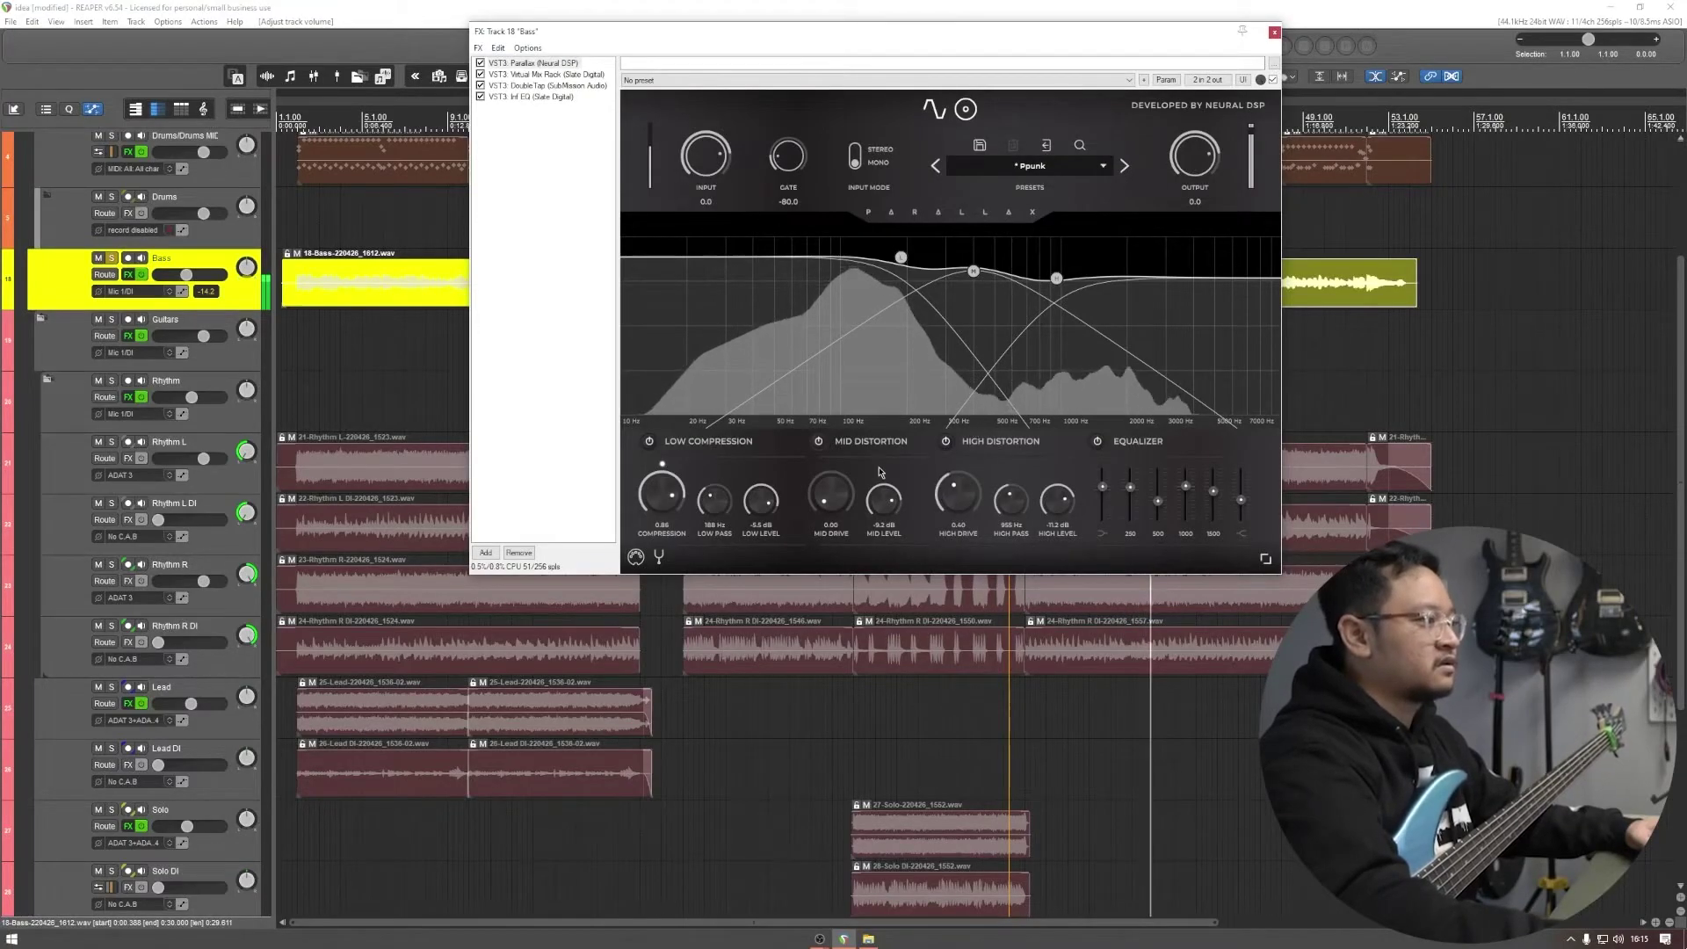
{"action": "left_click_drag", "start_coordinate": [973, 271], "coordinate": [973, 414]}
{"action": "left_click_drag", "start_coordinate": [901, 255], "coordinate": [817, 243]}
{"action": "left_click_drag", "start_coordinate": [830, 492], "coordinate": [832, 469]}
{"action": "left_click_drag", "start_coordinate": [1056, 279], "coordinate": [1079, 237]}
{"action": "left_click_drag", "start_coordinate": [960, 494], "coordinate": [962, 485]}
{"action": "left_click_drag", "start_coordinate": [832, 472], "coordinate": [832, 467]}
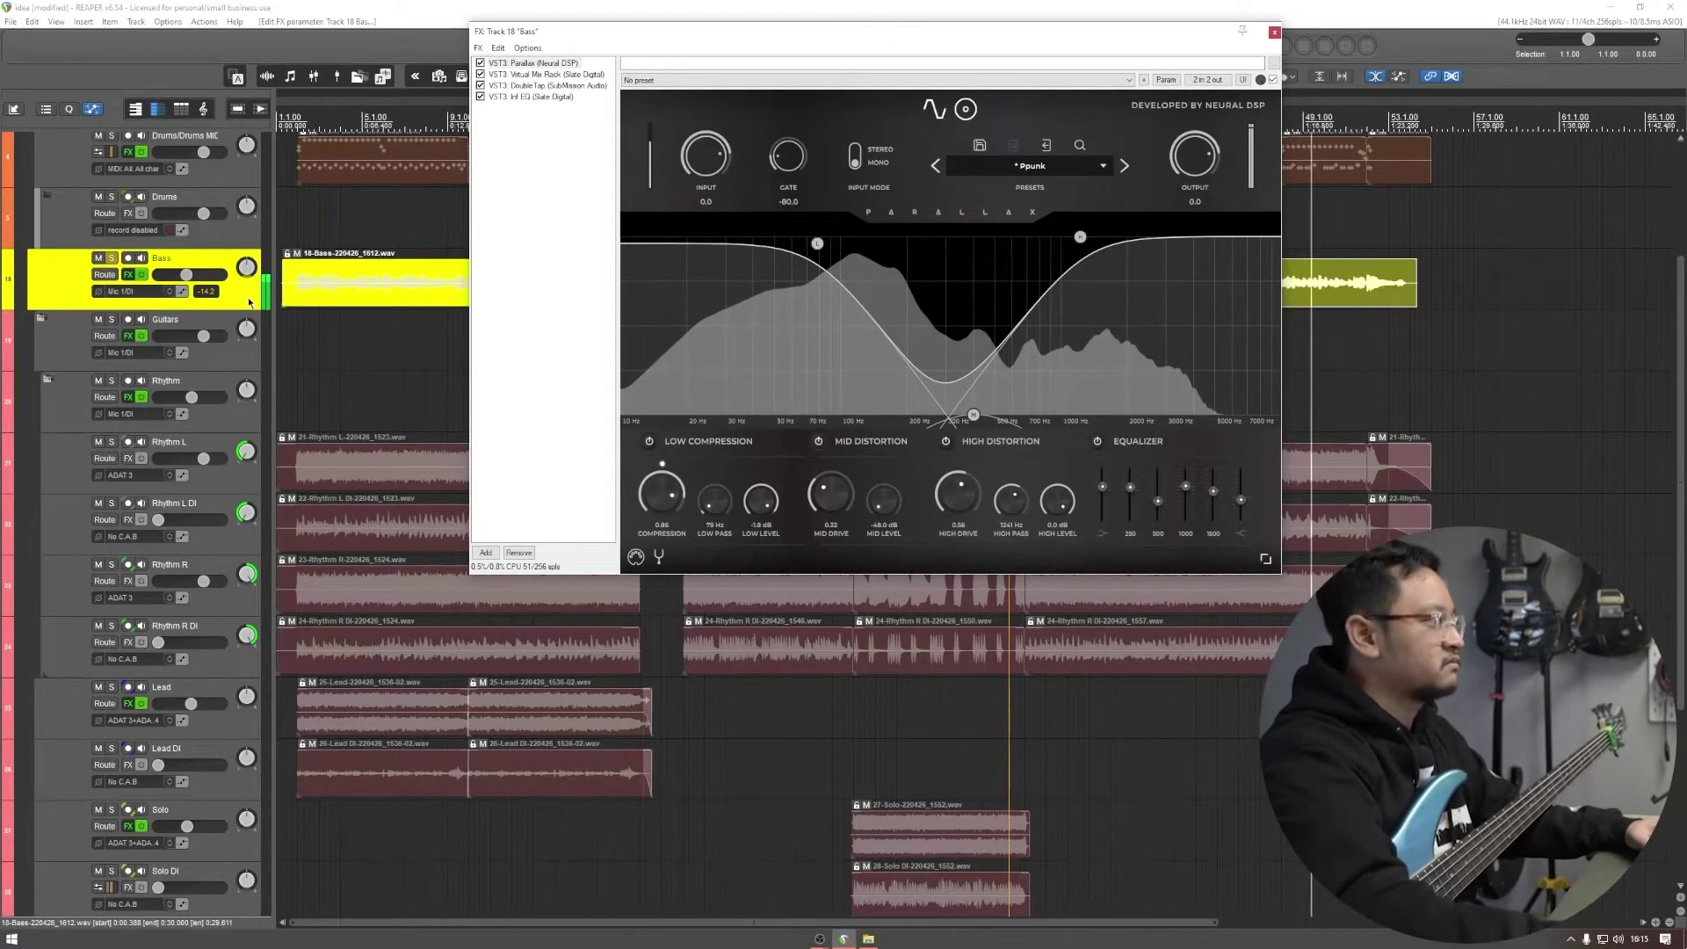
Step: Solo Drums alongside Bass from 20.1.00, refine Parallax's low-pass to 96 Hz and its mid and high bands, and raise the Bass volume to -8.97 dB
{"action": "left_click", "coordinate": [110, 196]}
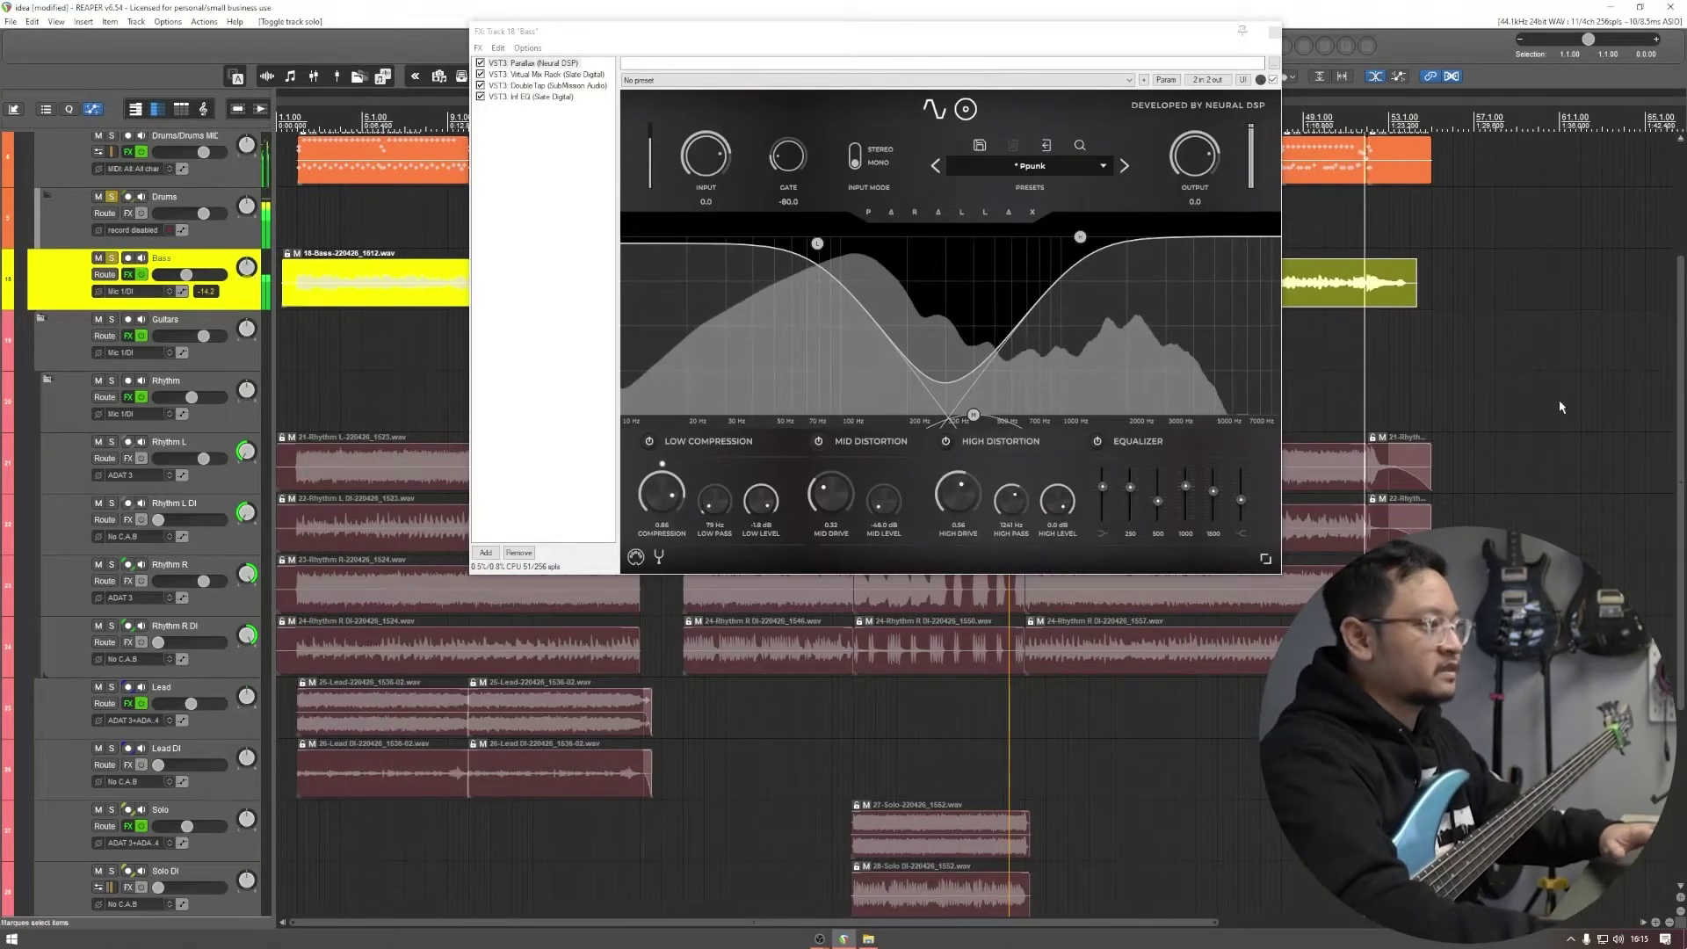
{"action": "left_click_drag", "start_coordinate": [950, 40], "coordinate": [1172, 231]}
{"action": "left_click", "coordinate": [683, 121]}
{"action": "left_click_drag", "start_coordinate": [1005, 221], "coordinate": [918, 177]}
{"action": "mouse_move", "coordinate": [952, 389]}
{"action": "left_mouse_down"}
{"action": "mouse_move", "coordinate": [994, 403]}
{"action": "mouse_move", "coordinate": [970, 382]}
{"action": "left_mouse_up"}
{"action": "left_click_drag", "start_coordinate": [1109, 560], "coordinate": [1108, 491]}
{"action": "left_click_drag", "start_coordinate": [1214, 382], "coordinate": [1193, 382]}
{"action": "left_click_drag", "start_coordinate": [1262, 635], "coordinate": [1239, 649]}
{"action": "left_click_drag", "start_coordinate": [186, 276], "coordinate": [192, 275]}
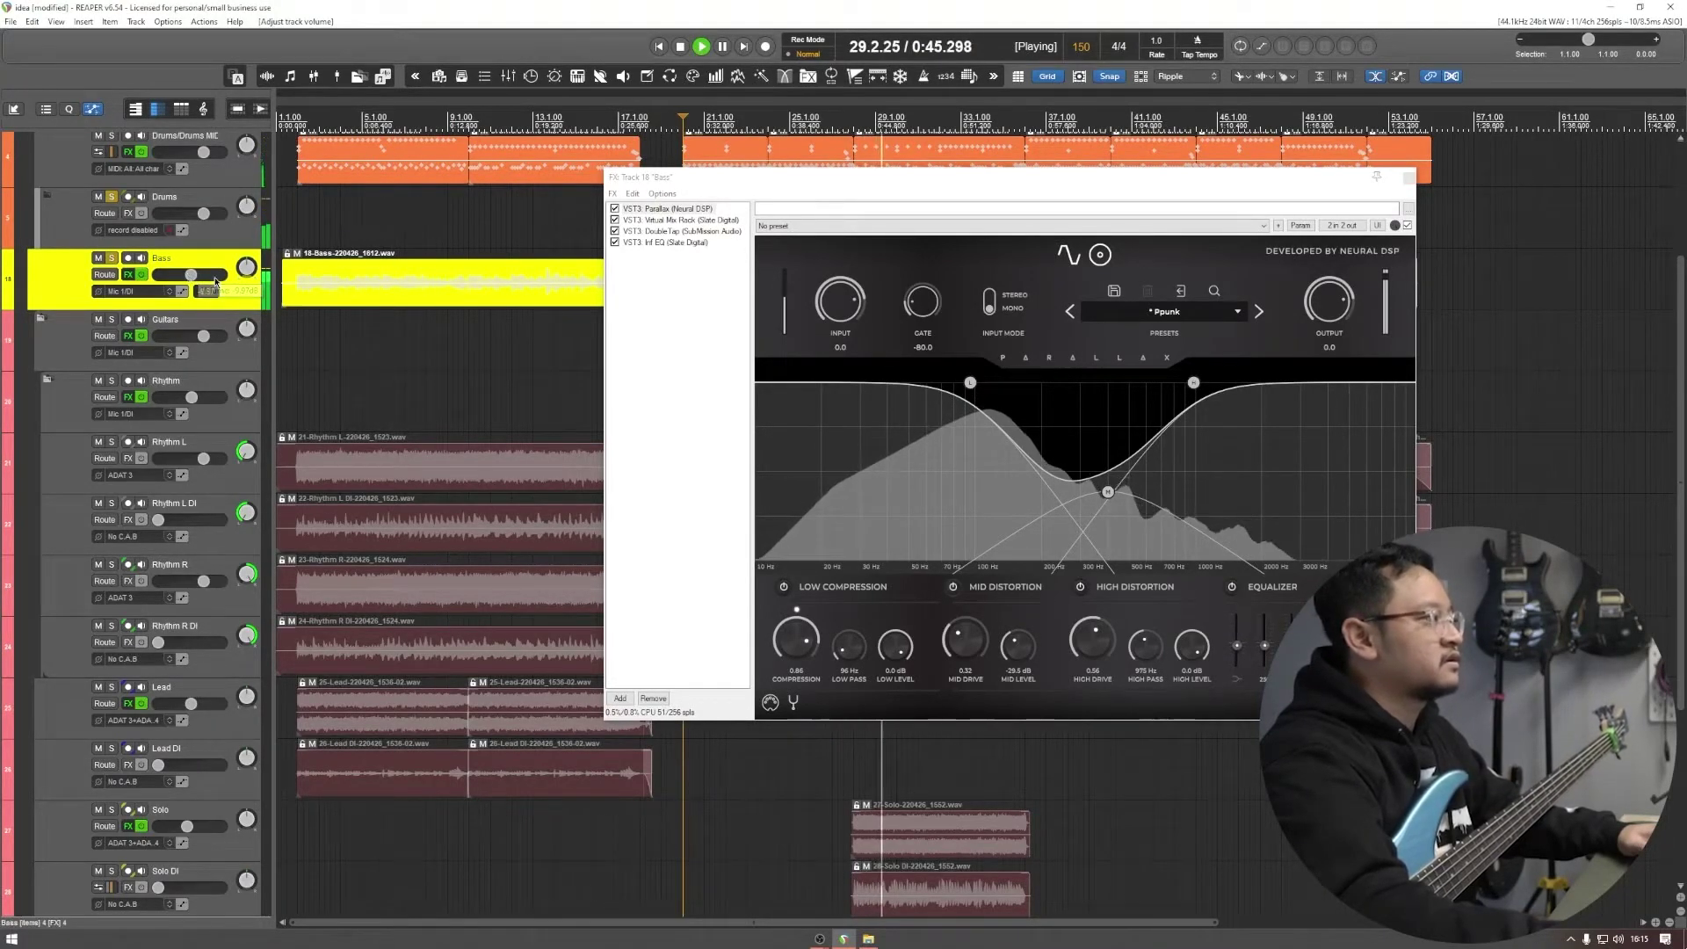
Step: Unsolo the Bass and Drums tracks, stop playback, and close the Bass effects window
{"action": "left_click", "coordinate": [112, 260]}
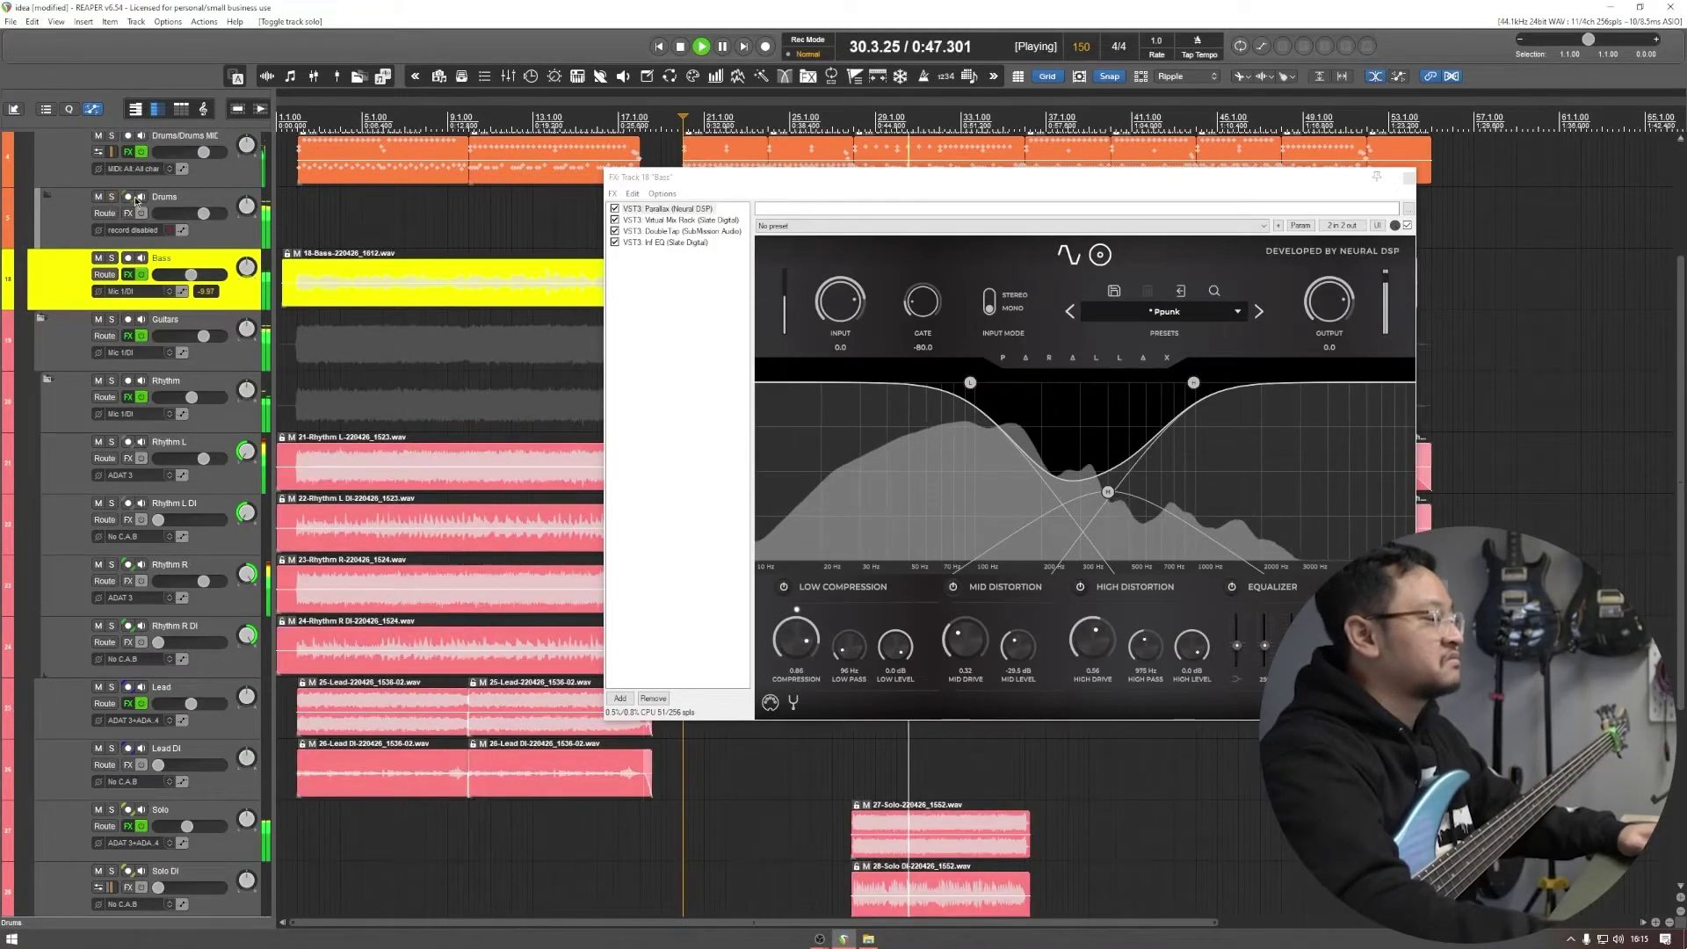
{"action": "key", "text": "space"}
{"action": "left_click", "coordinate": [1408, 177]}
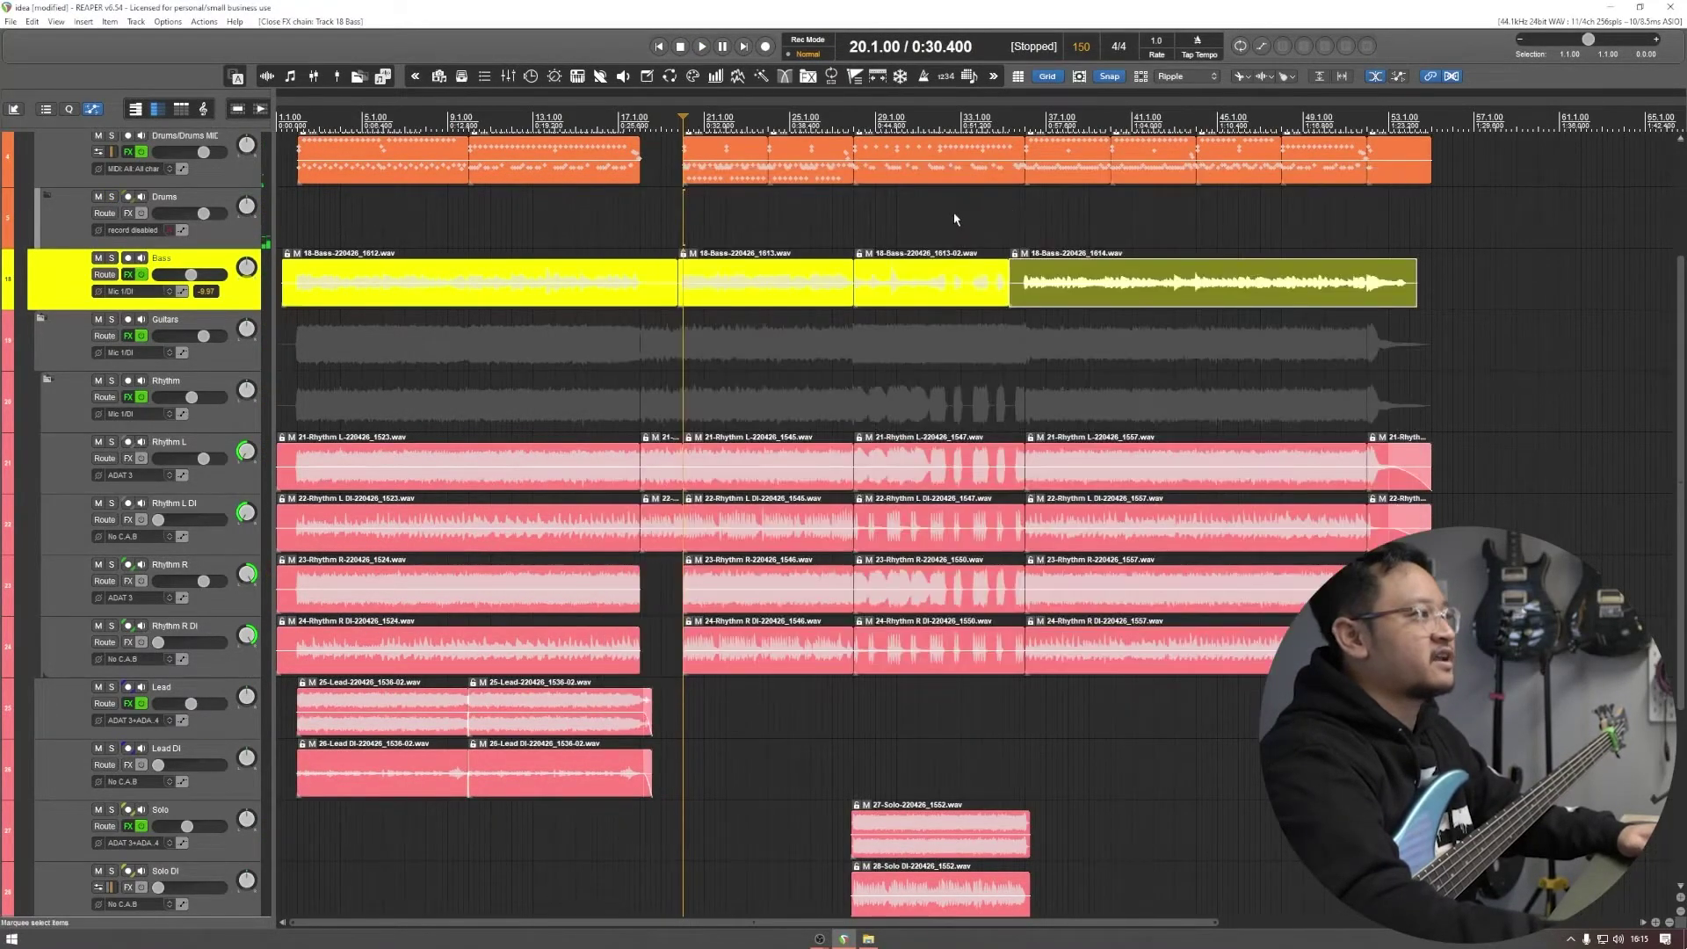
Step: Play the song from the start and compare the soloed drums and bass against the full mix
{"action": "left_click", "coordinate": [807, 227]}
{"action": "key", "text": "Home"}
{"action": "key", "text": "space"}
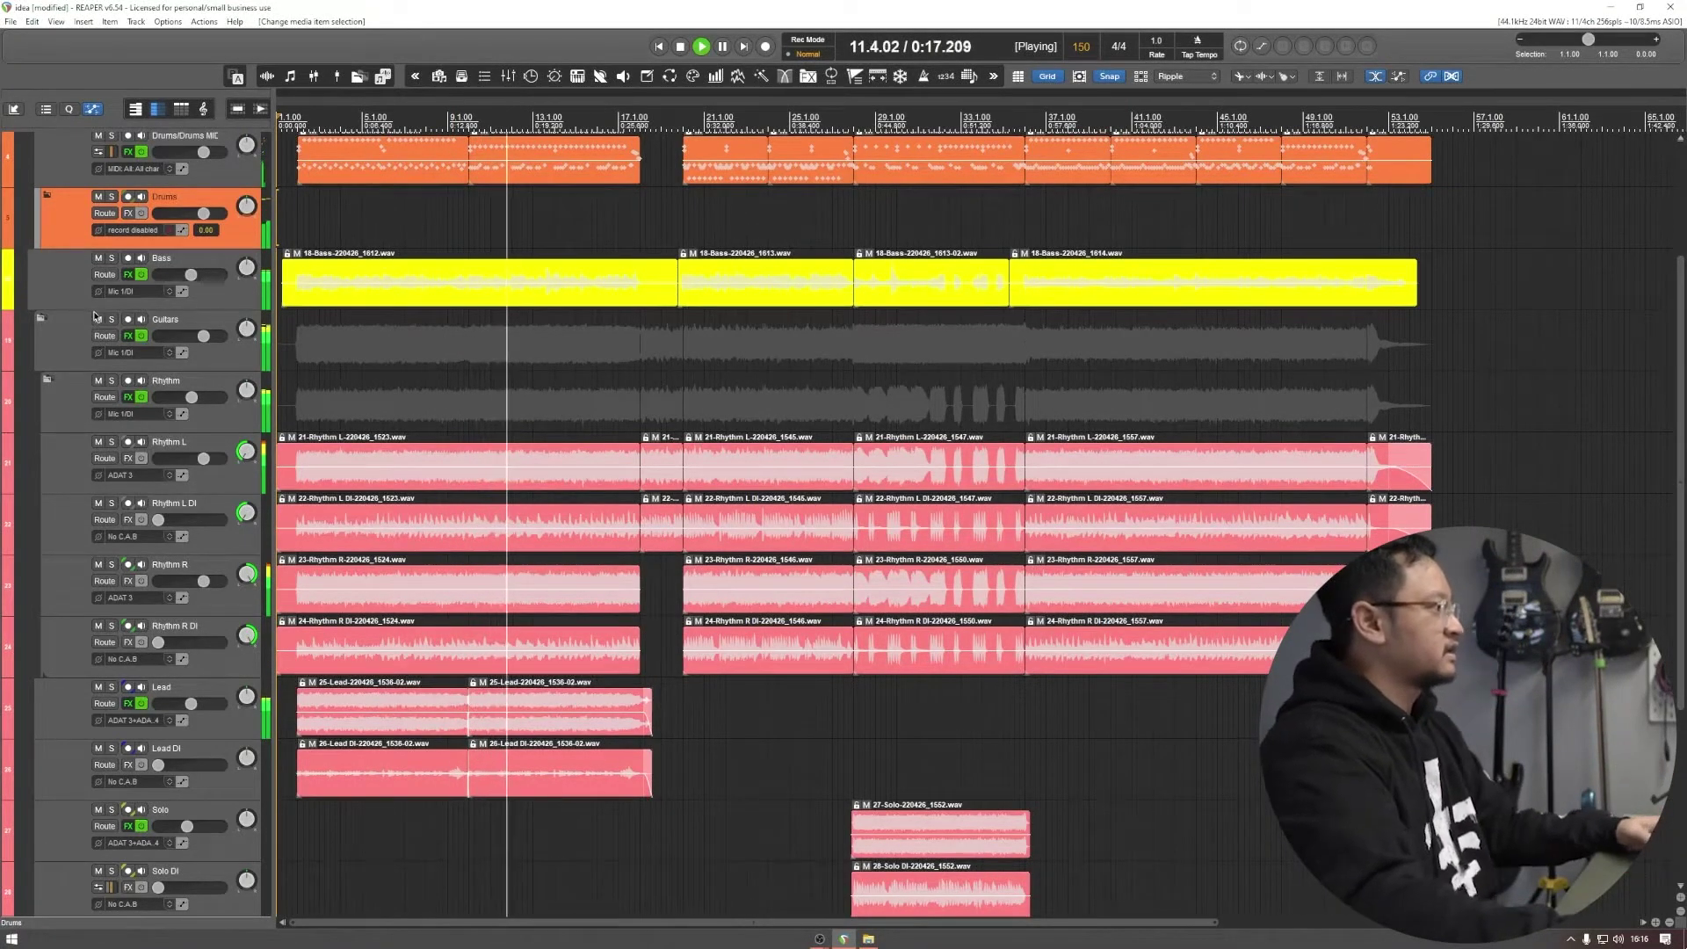
{"action": "key", "text": "Down"}
{"action": "left_click", "coordinate": [112, 197]}
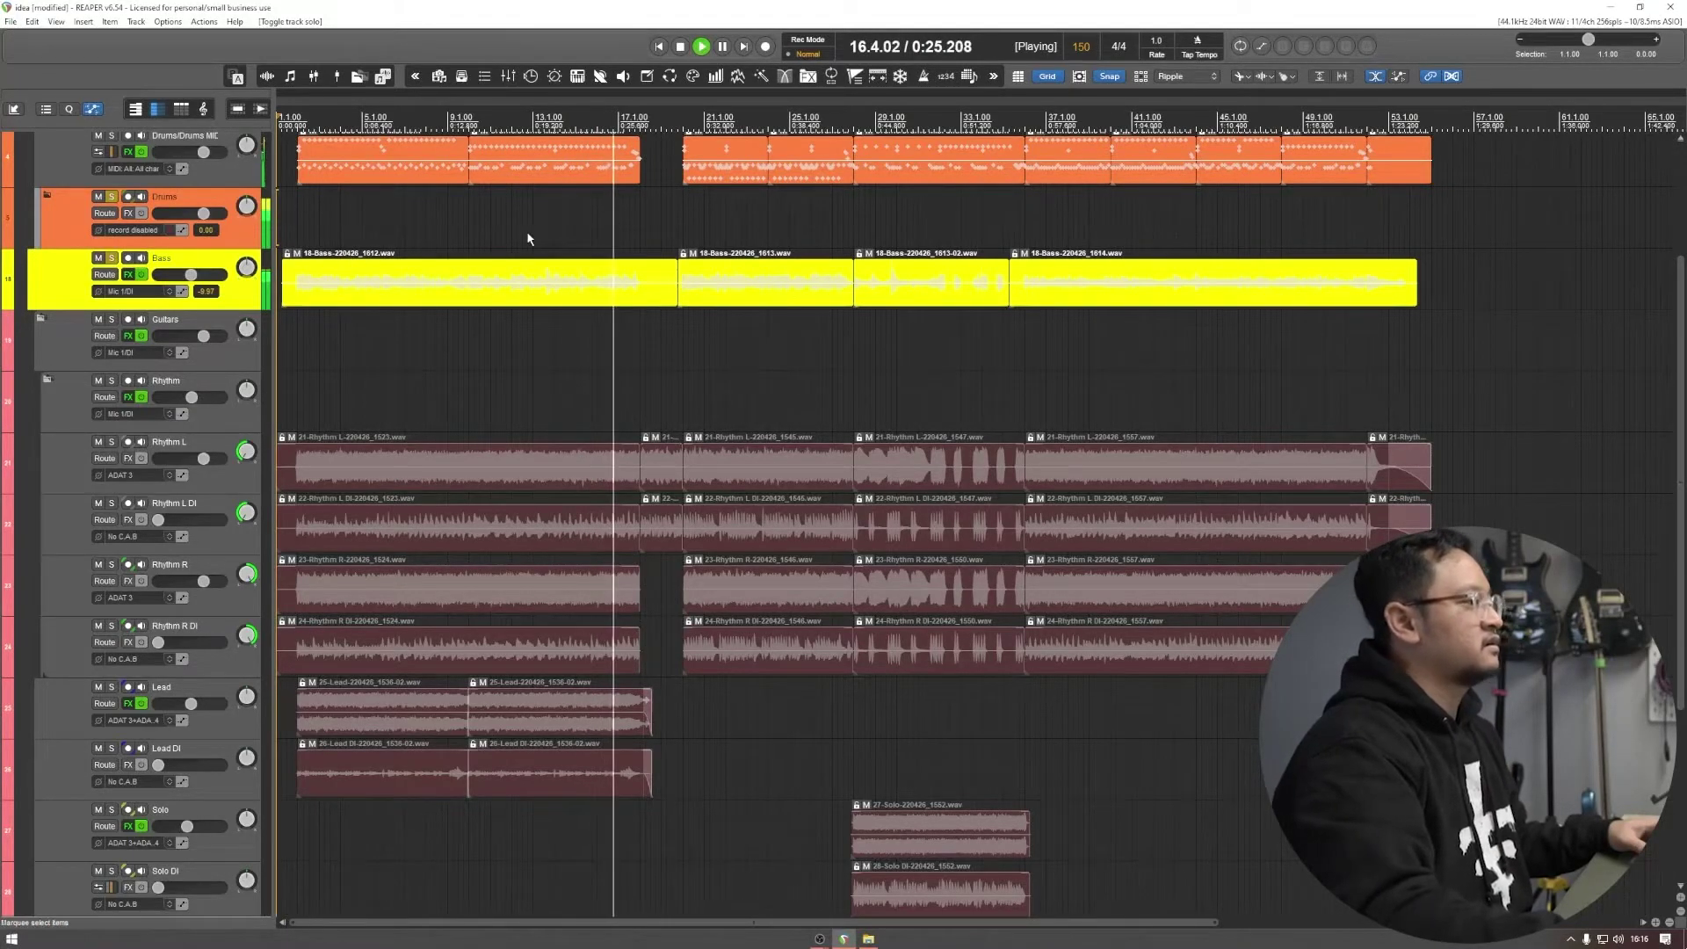
{"action": "left_click", "coordinate": [112, 258]}
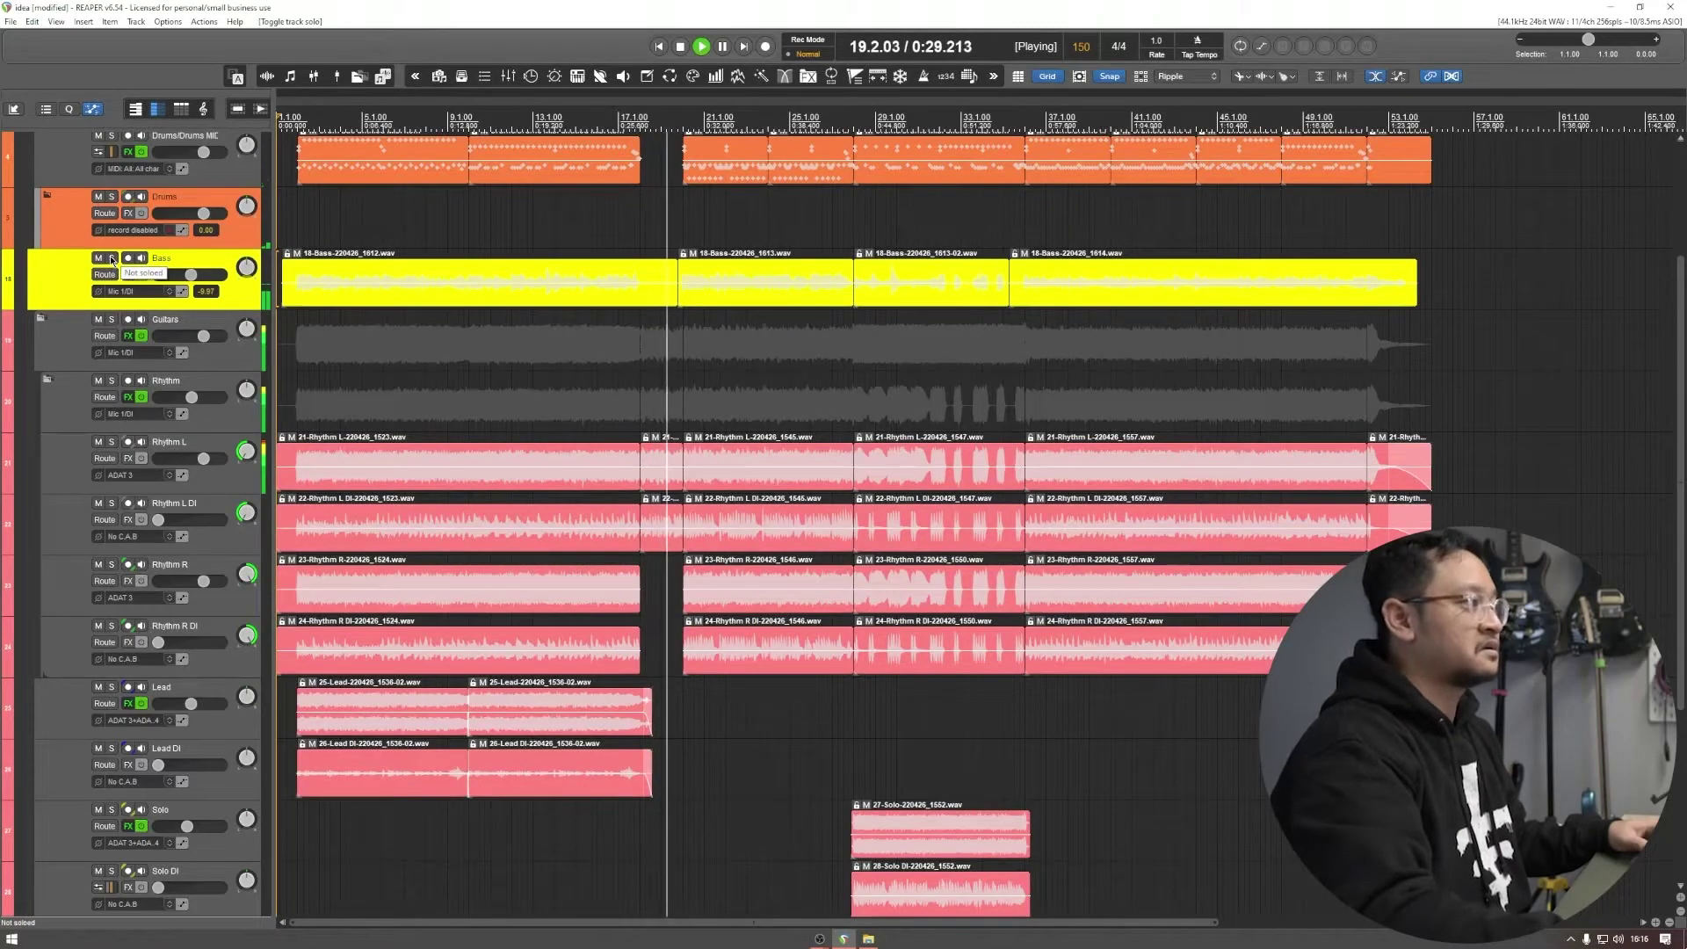
{"action": "left_click", "coordinate": [112, 258]}
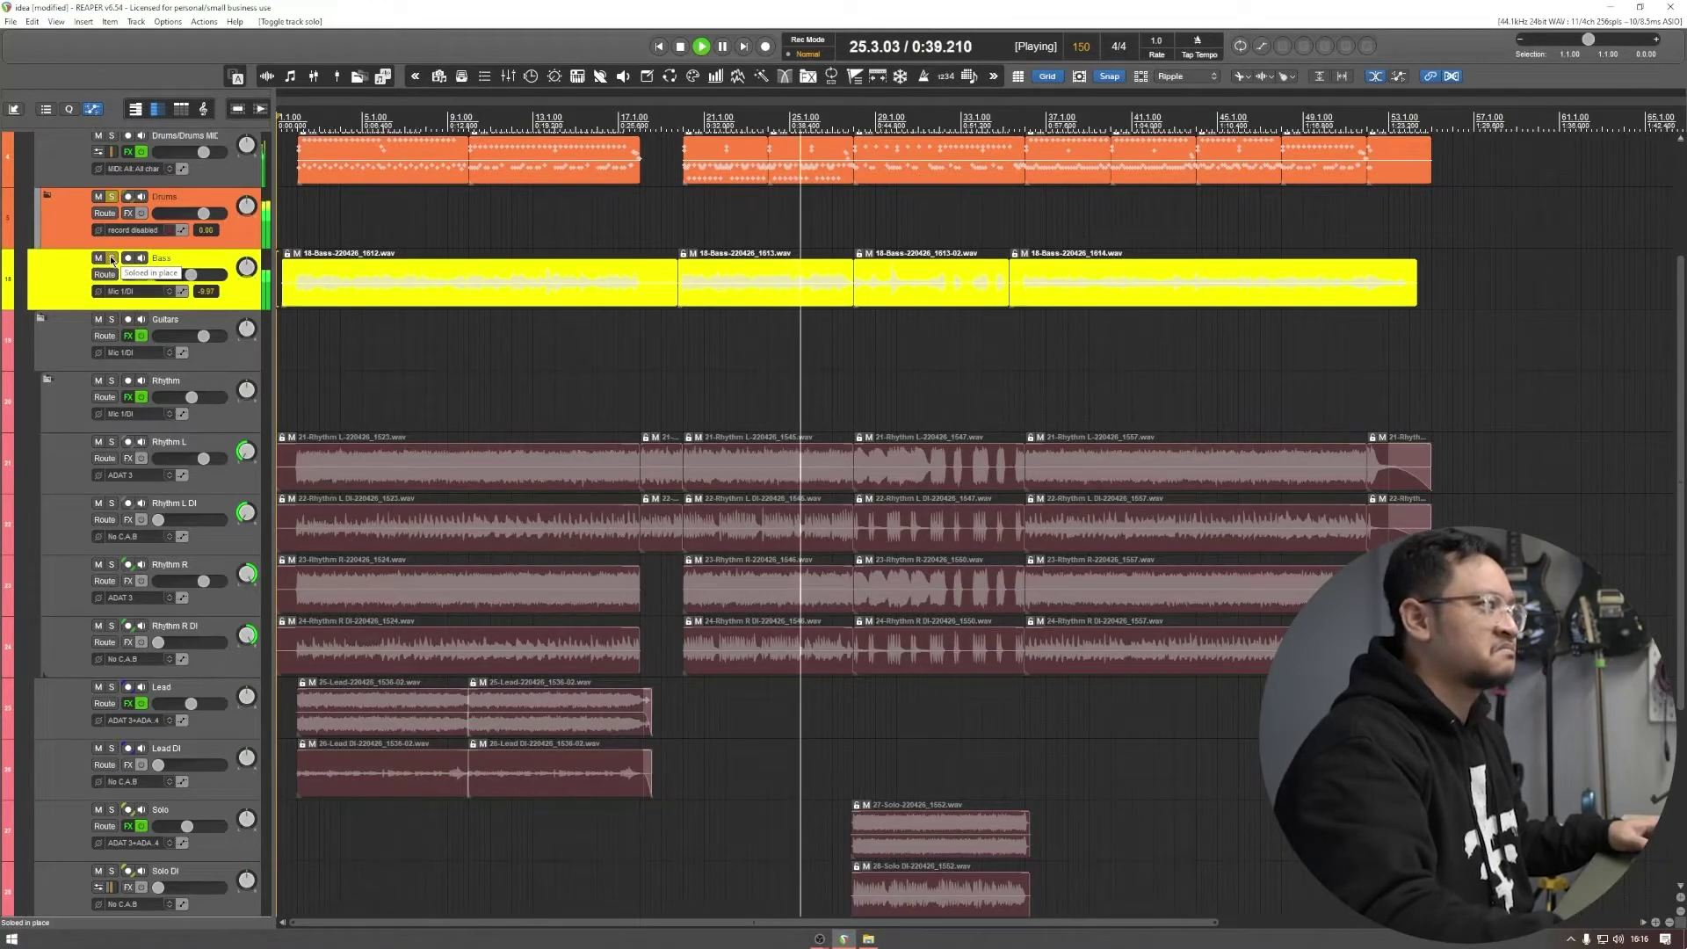
Step: Raise the Bass volume to -8.32 dB, reset Drums to 0.00 dB, and unsolo both tracks to review the full mix and ending
{"action": "left_click_drag", "start_coordinate": [190, 274], "coordinate": [196, 278]}
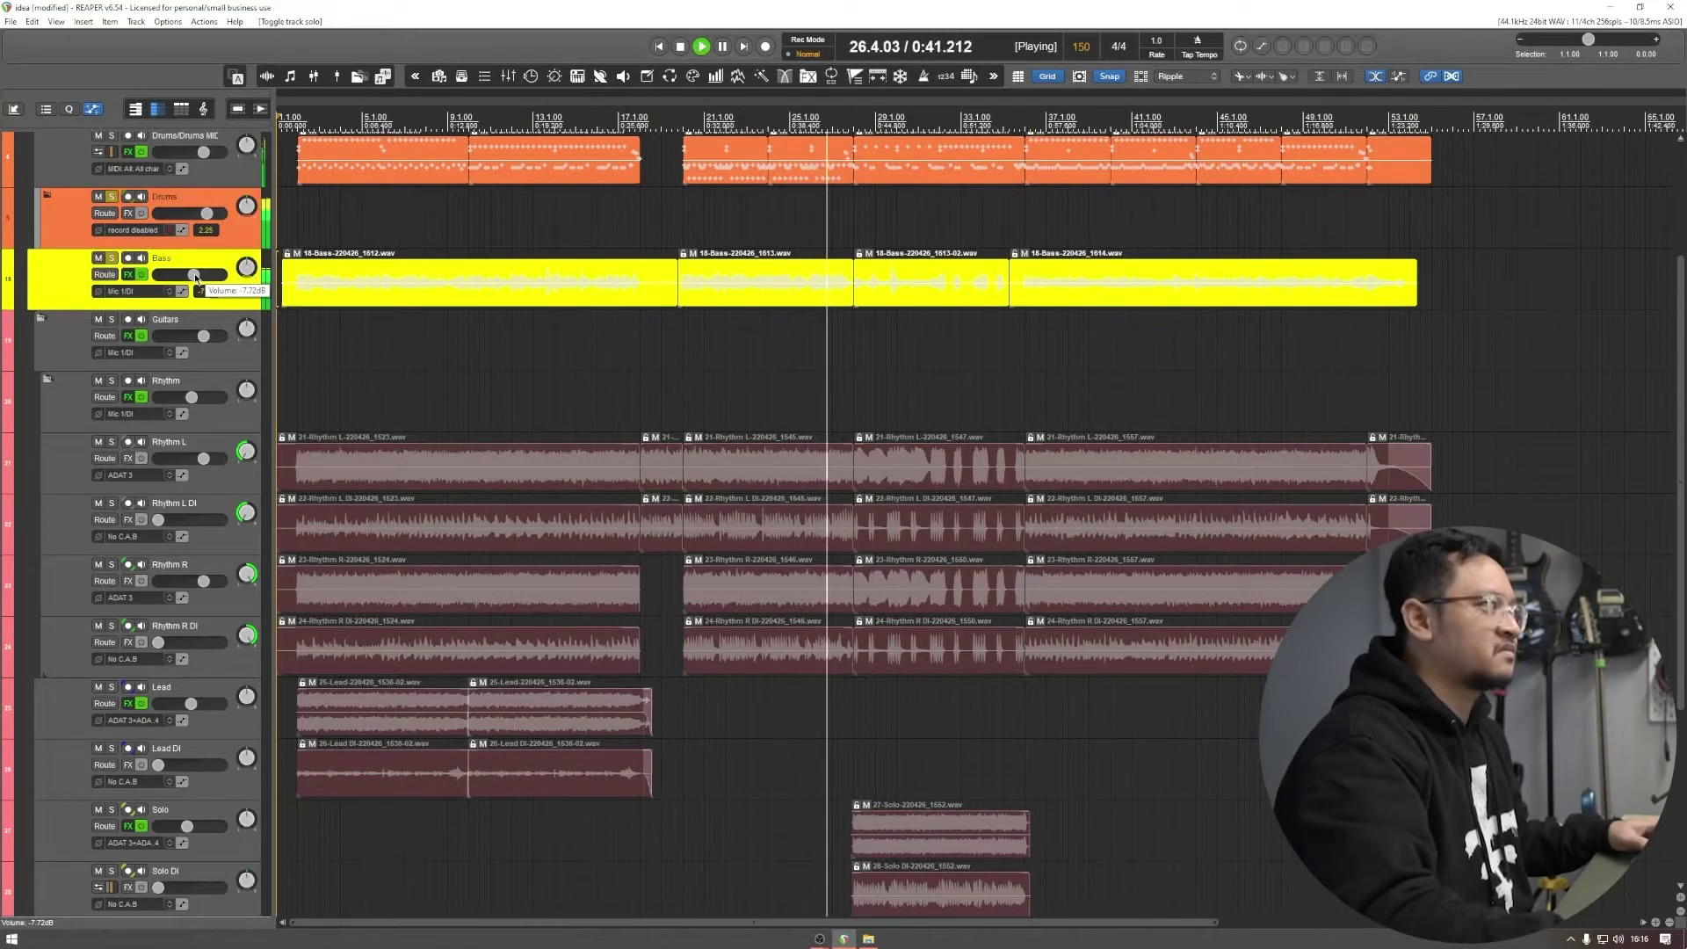
{"action": "double_click", "coordinate": [203, 213]}
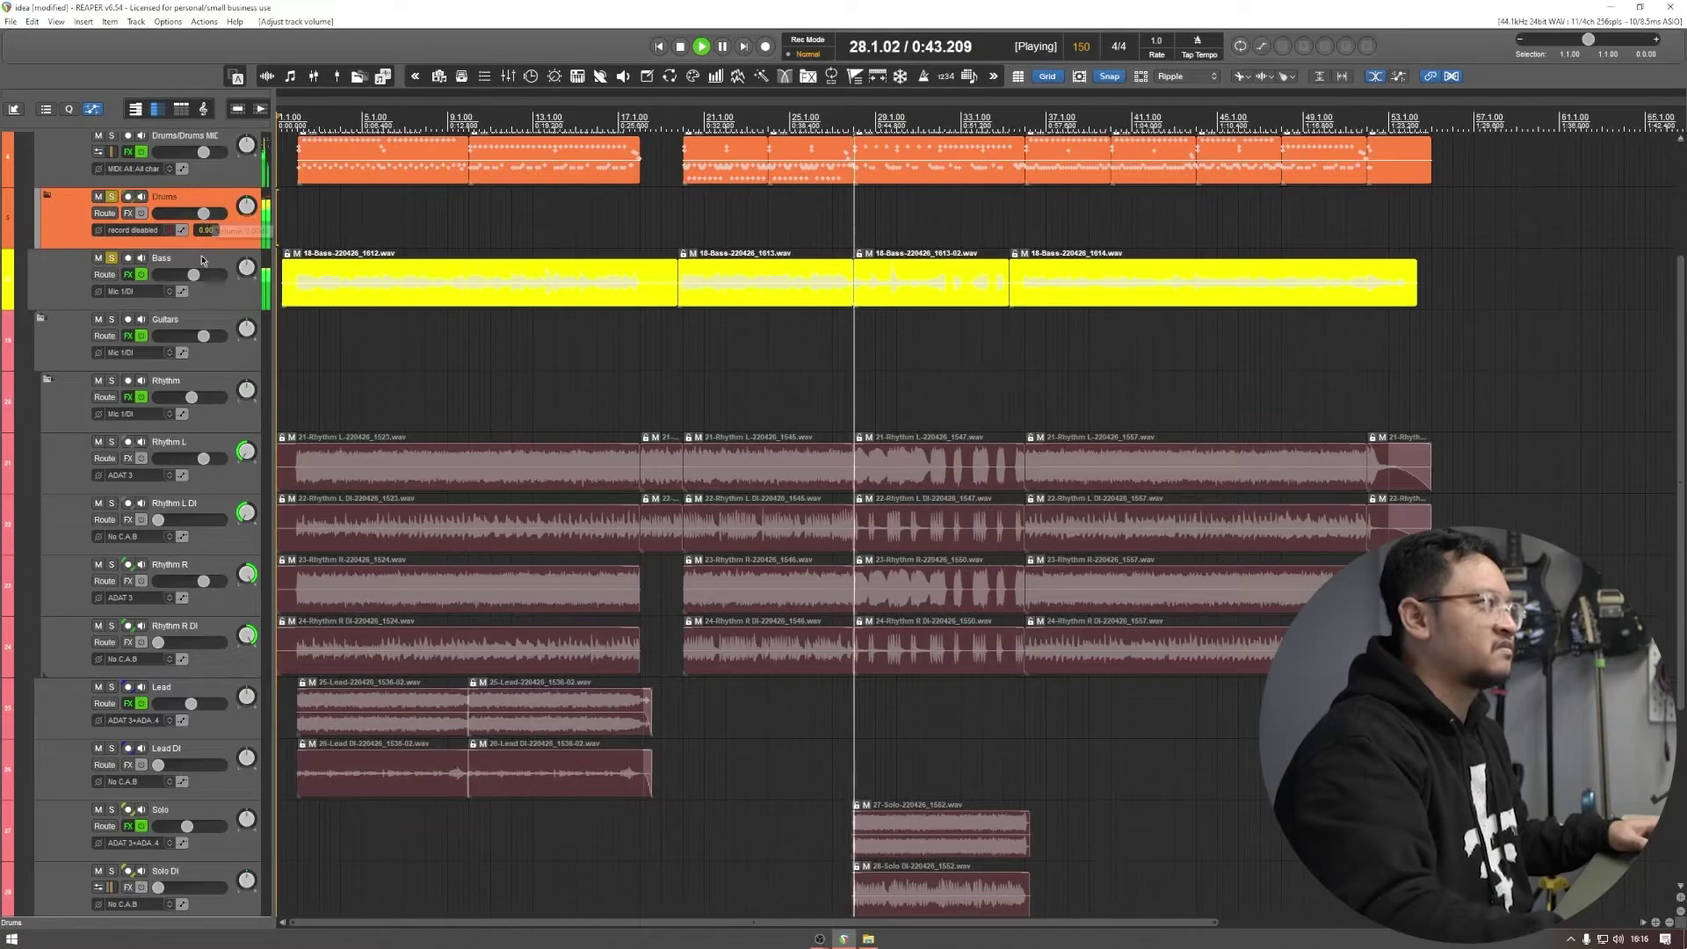
{"action": "left_click", "coordinate": [112, 257]}
{"action": "left_click", "coordinate": [112, 197]}
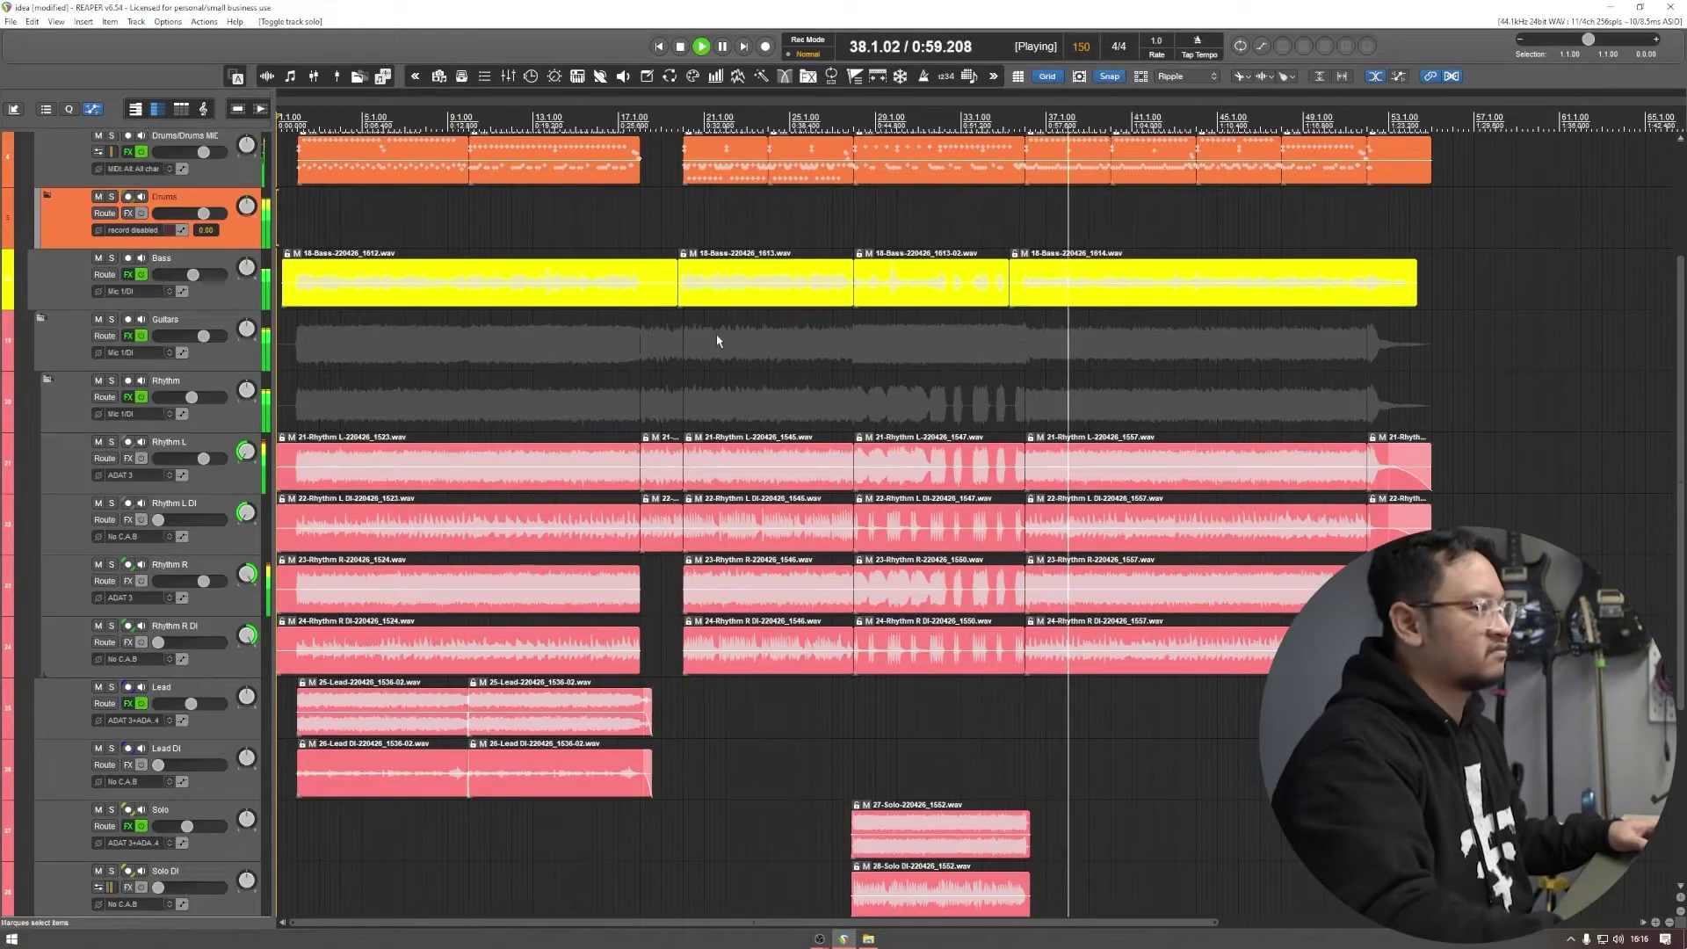
{"action": "left_click", "coordinate": [1324, 116]}
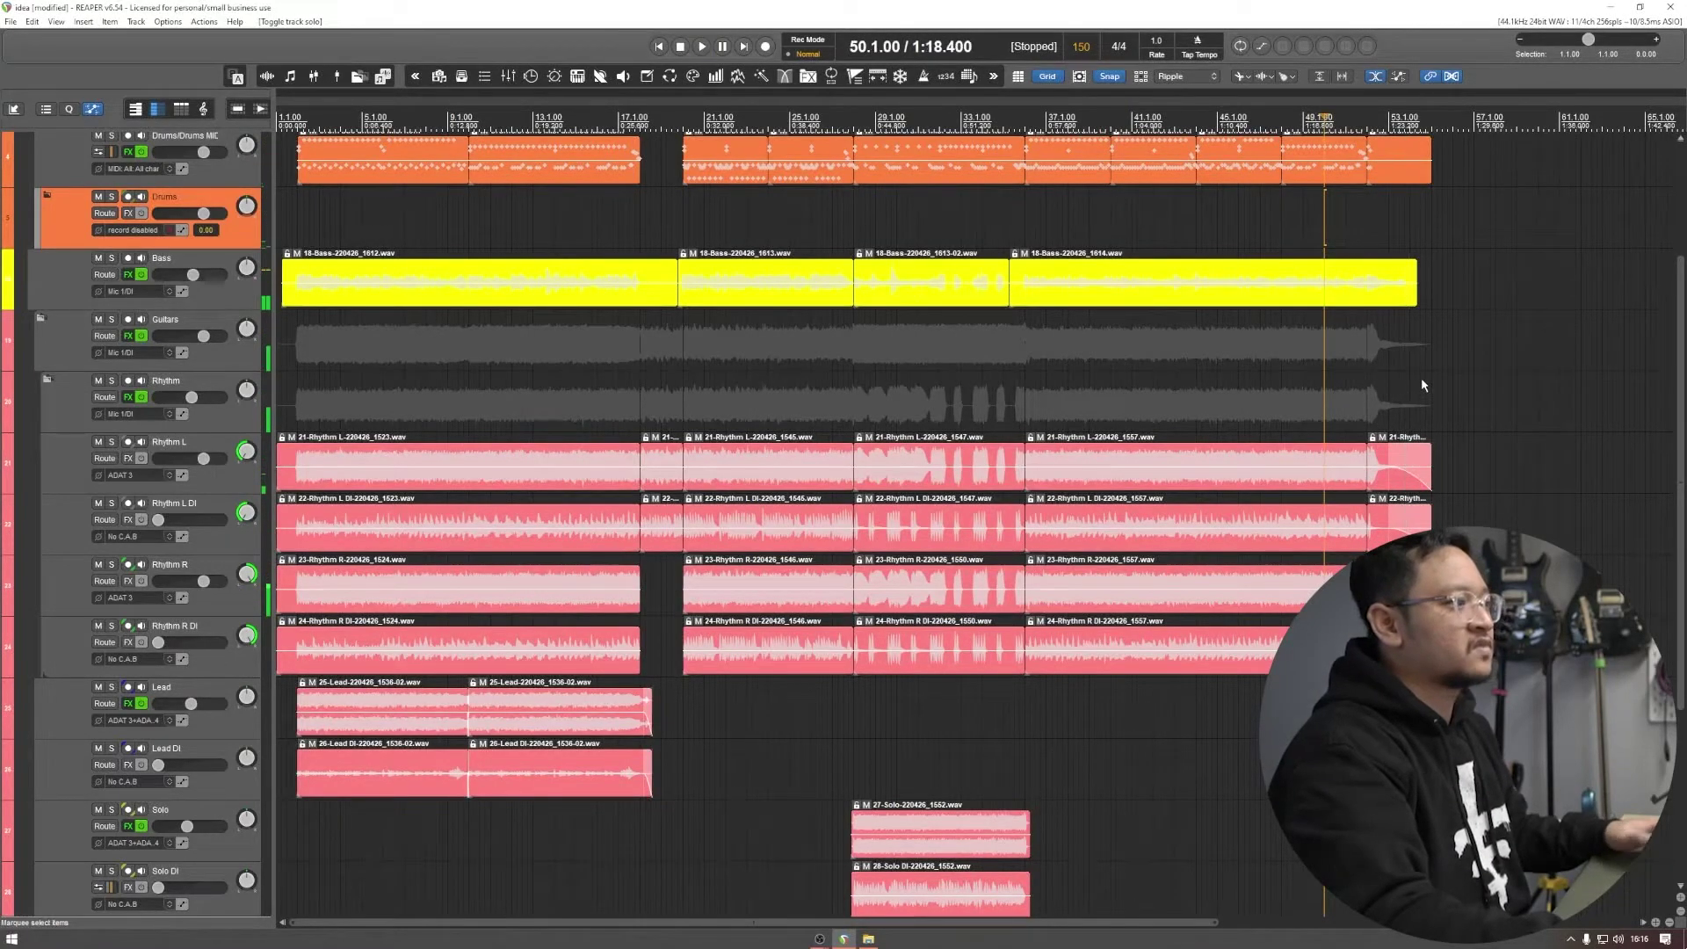
{"action": "key", "text": "Home"}
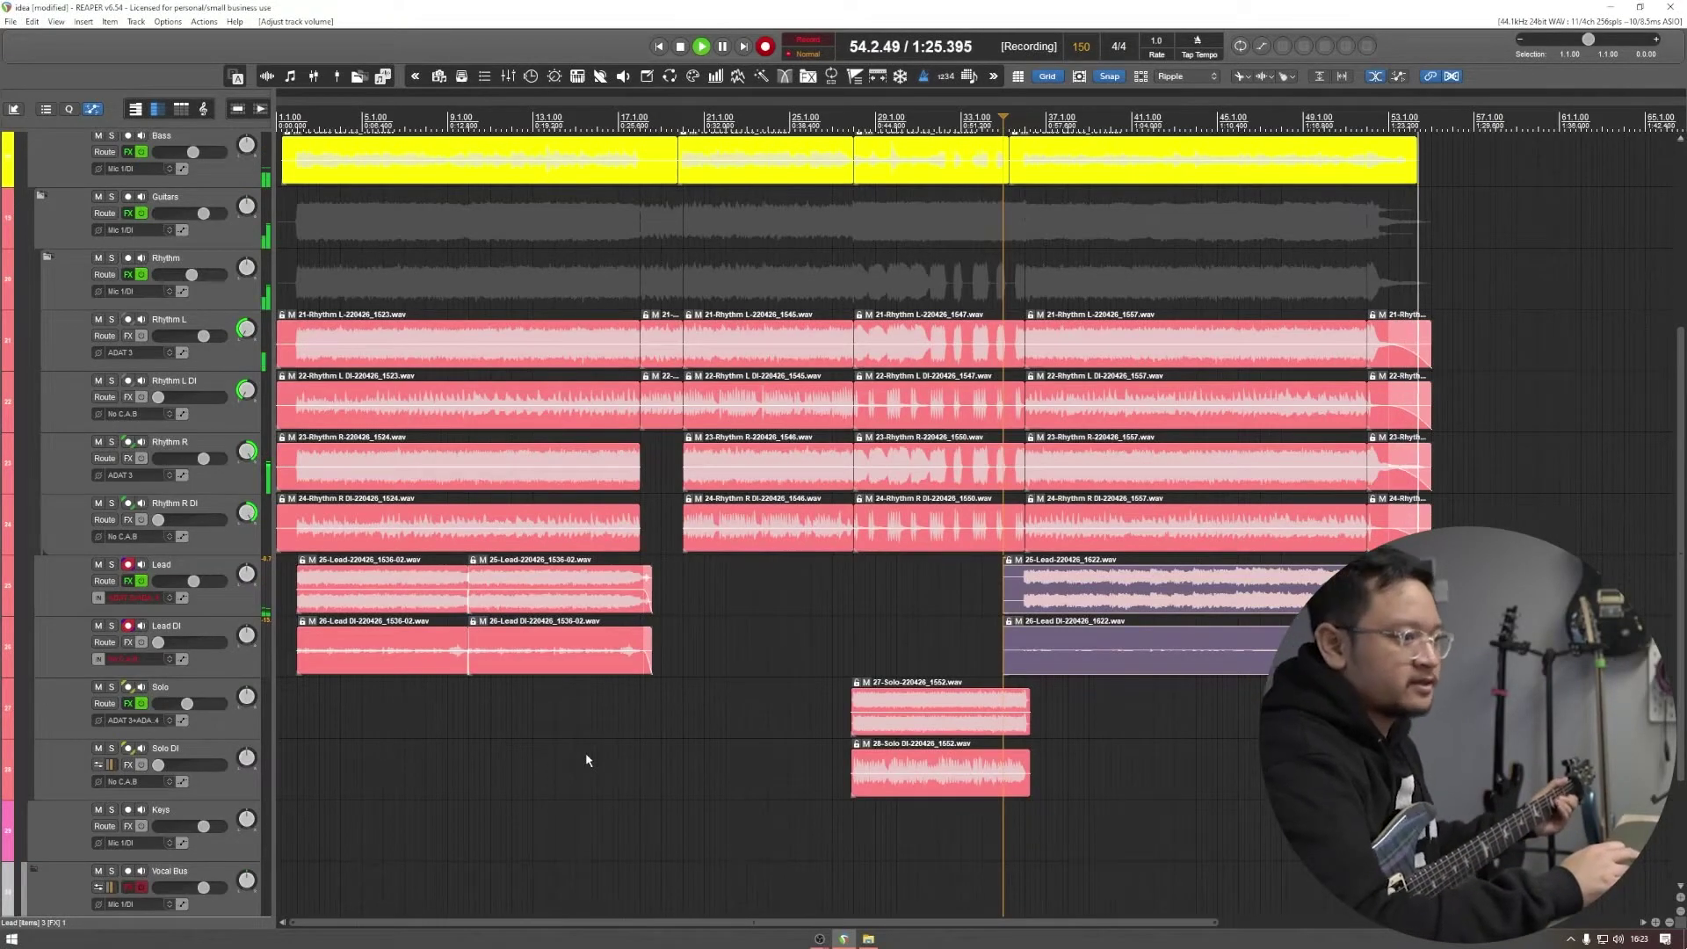
Step: Finish the Lead and Lead DI recording over the last section, and record a new lead take from 1.3.00 over the opening riff
{"action": "key", "text": "space"}
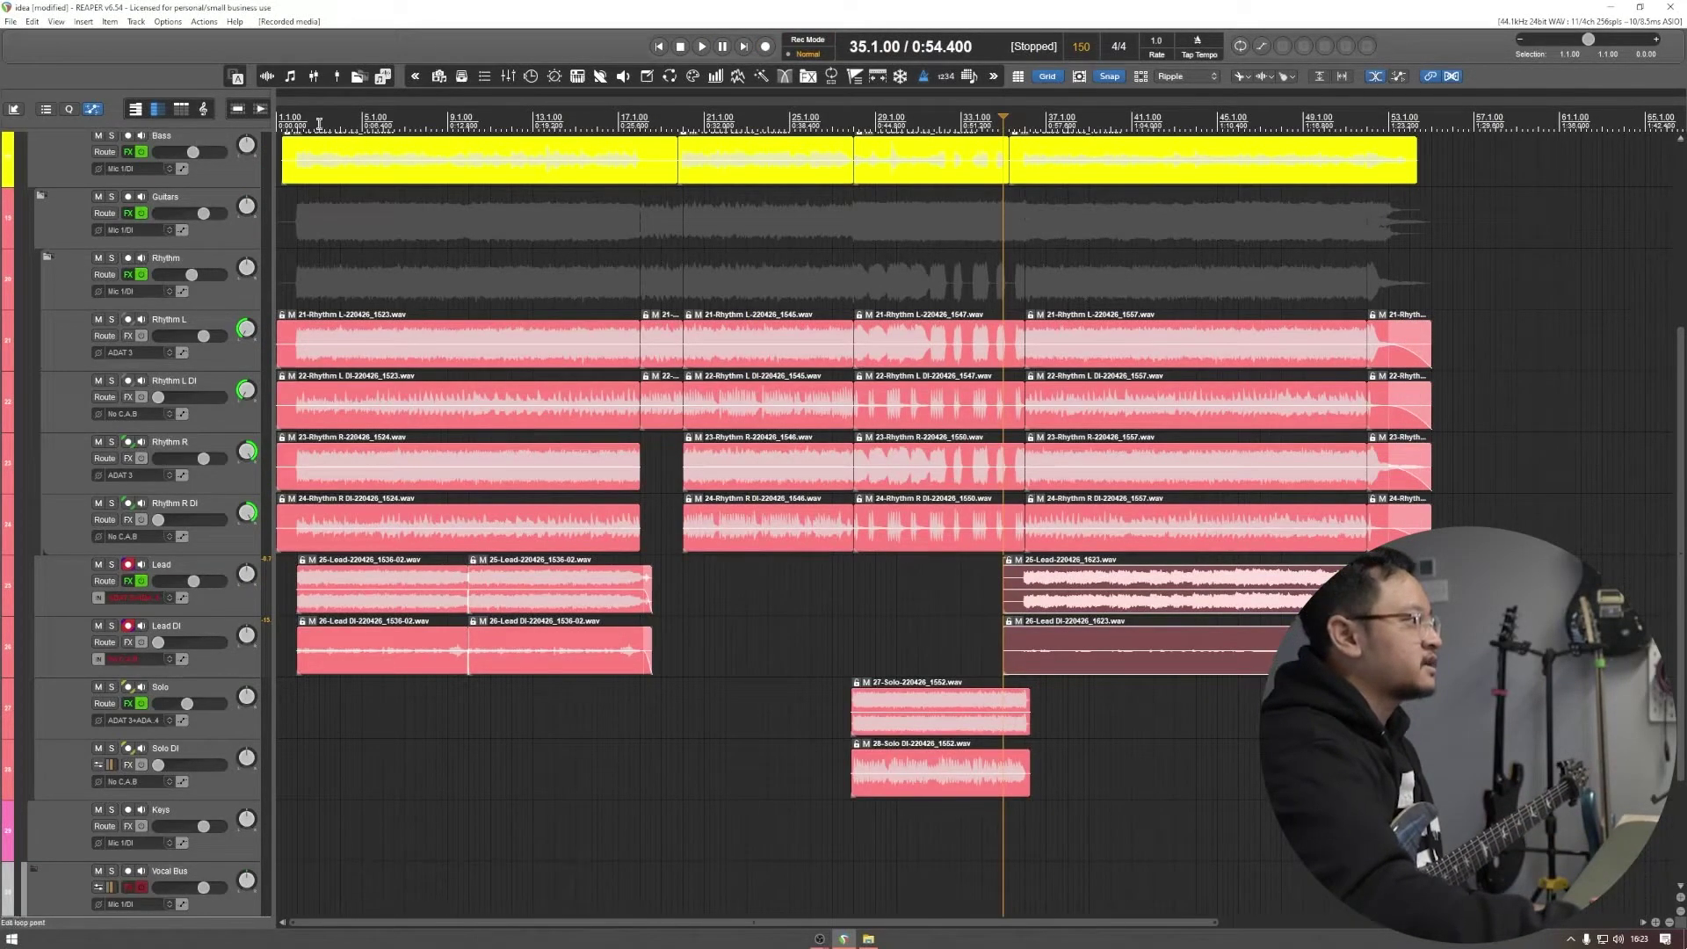
{"action": "key", "text": "ctrl+r"}
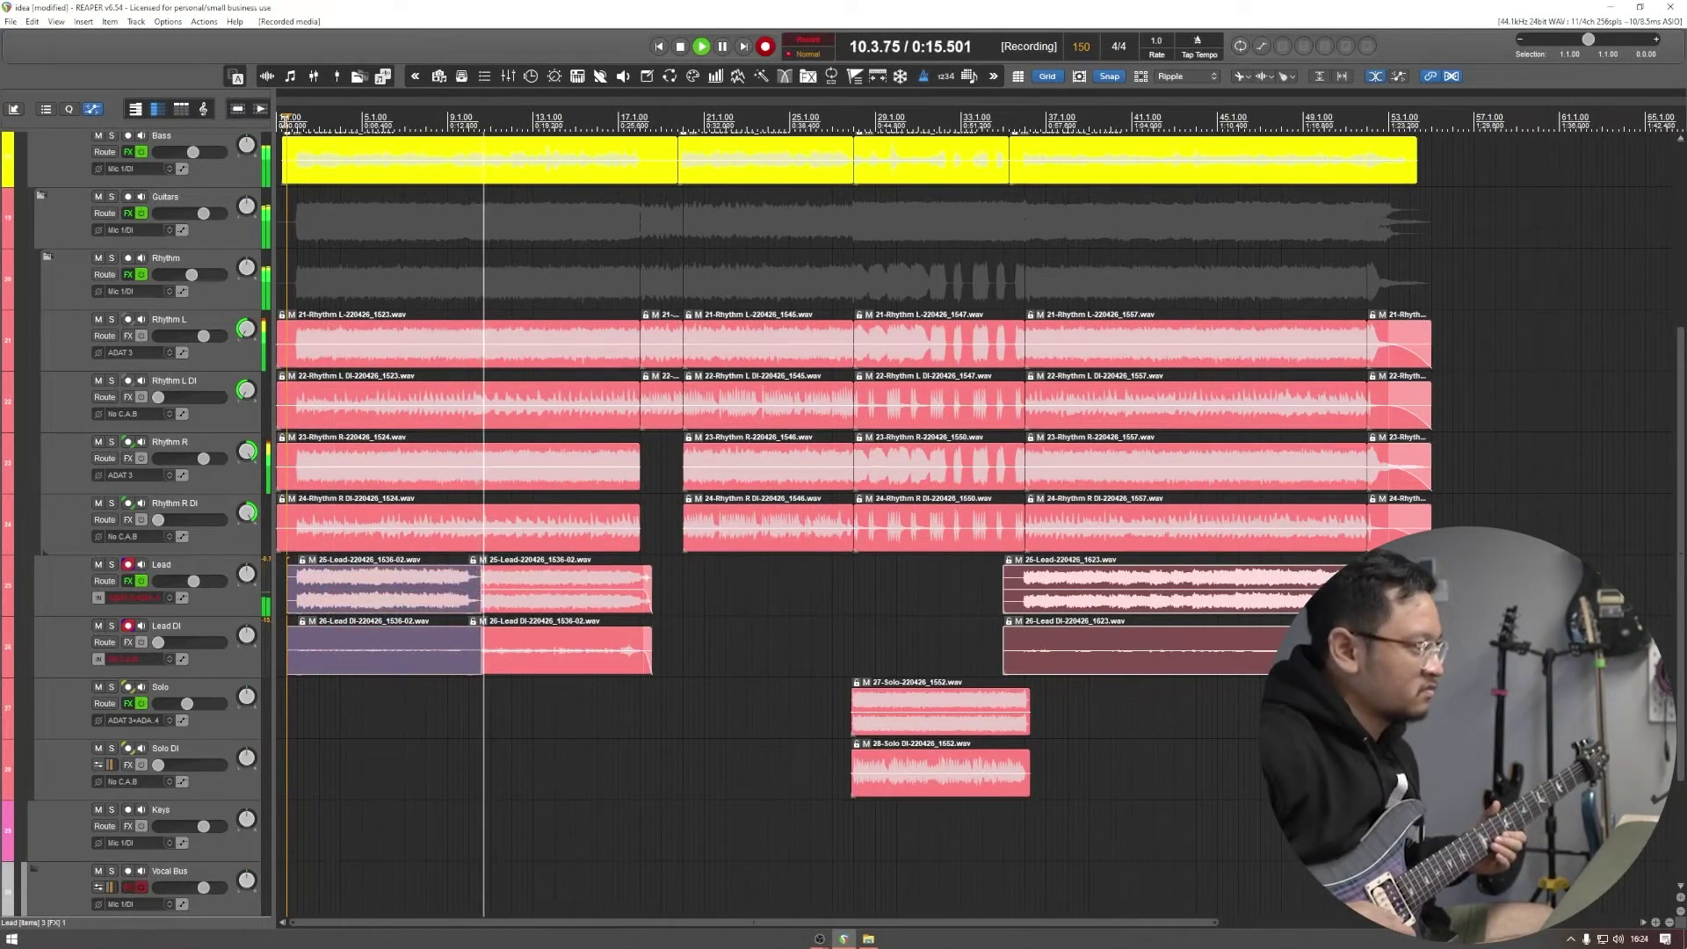
{"action": "key", "text": "space"}
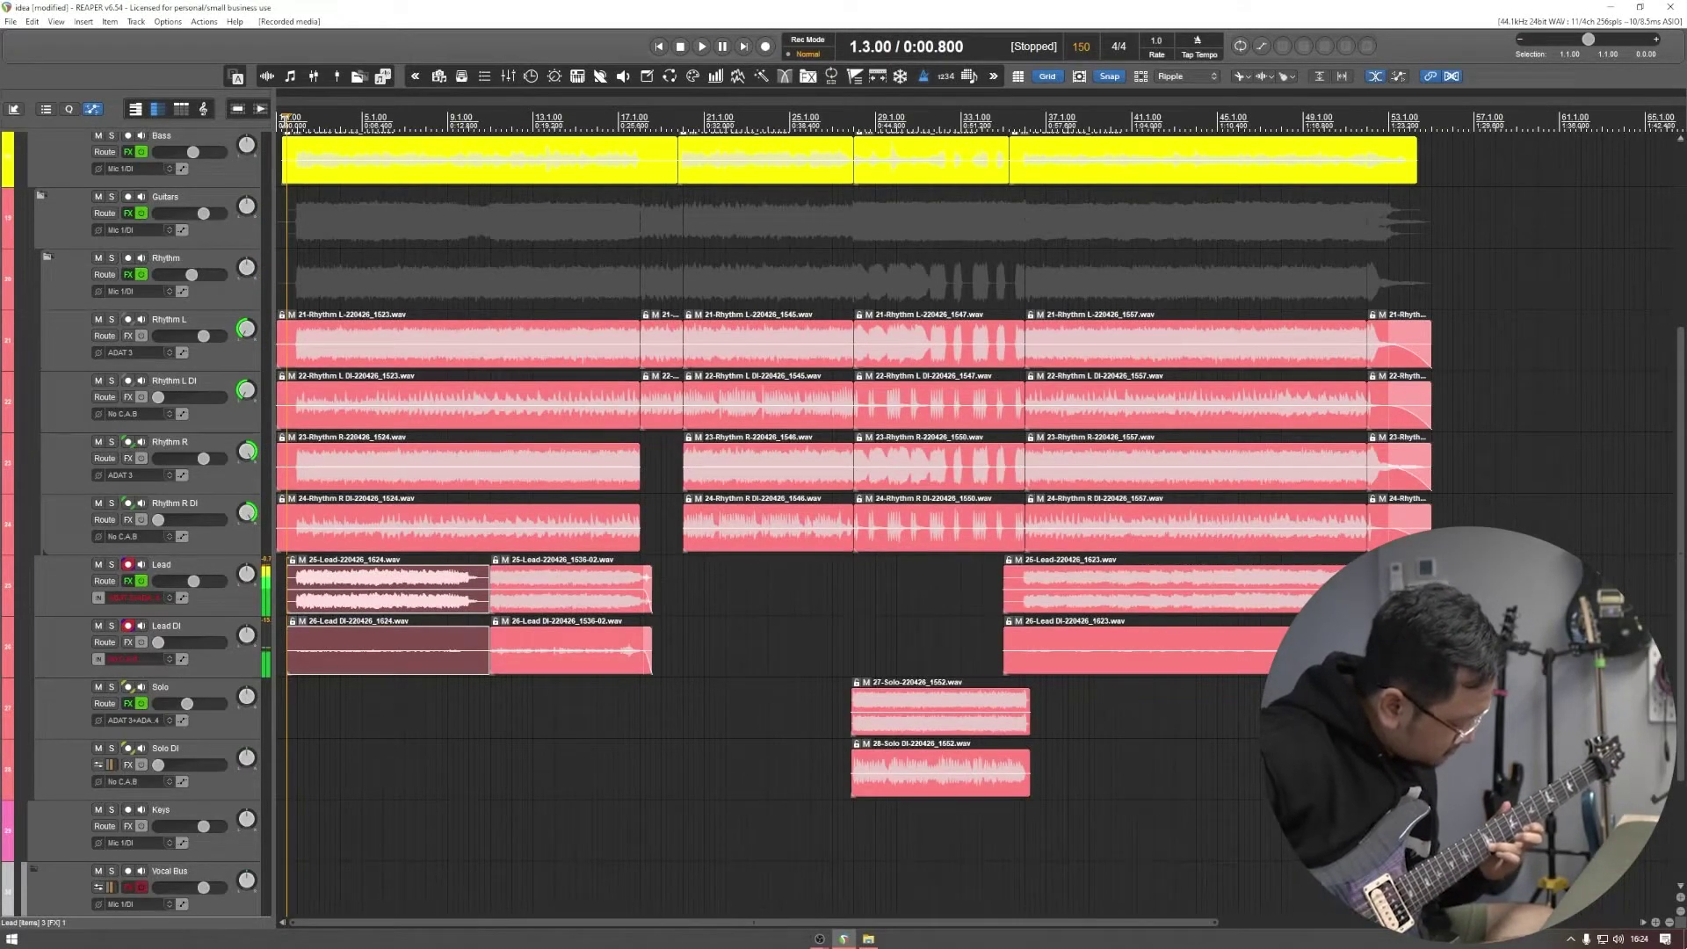
Step: Delete the remaining old Lead and Lead DI items behind the new opening take and trim the new take's end to bar 10
{"action": "key", "text": "space"}
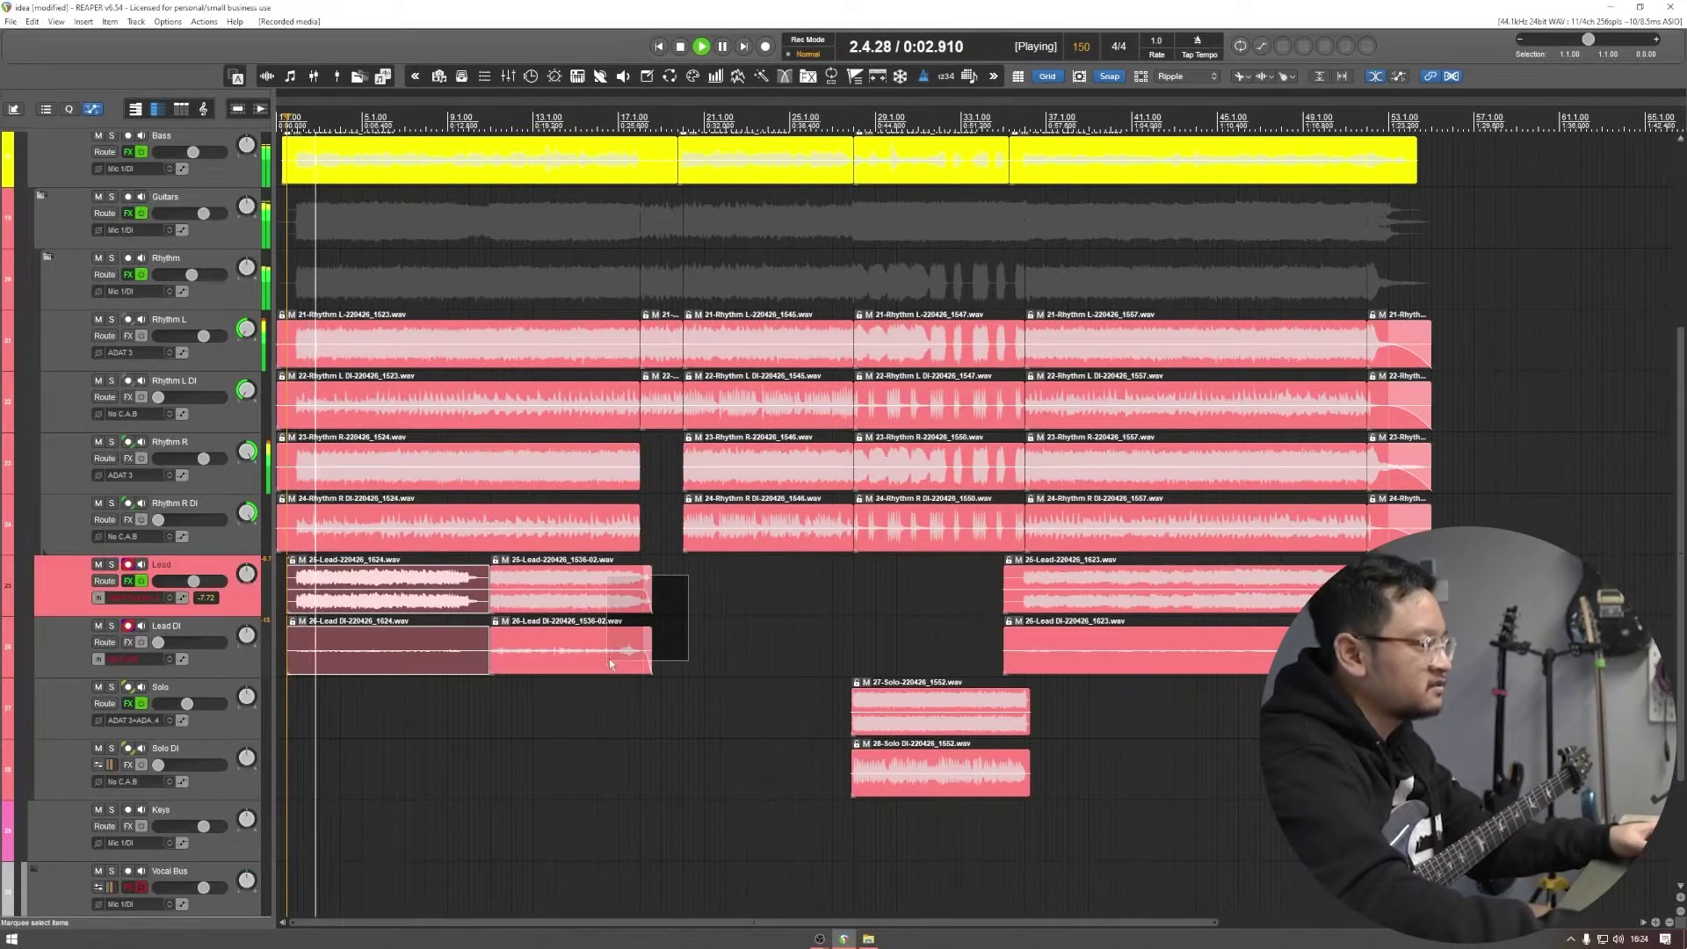
{"action": "key", "text": "Delete"}
{"action": "left_click_drag", "start_coordinate": [484, 673], "coordinate": [468, 674]}
{"action": "left_click_drag", "start_coordinate": [491, 610], "coordinate": [469, 610]}
Step: Trim the start of the new Lead and Lead DI items to bar 2 and copy both to bar 10
{"action": "left_click", "coordinate": [300, 695]}
{"action": "left_click_drag", "start_coordinate": [299, 700], "coordinate": [474, 567]}
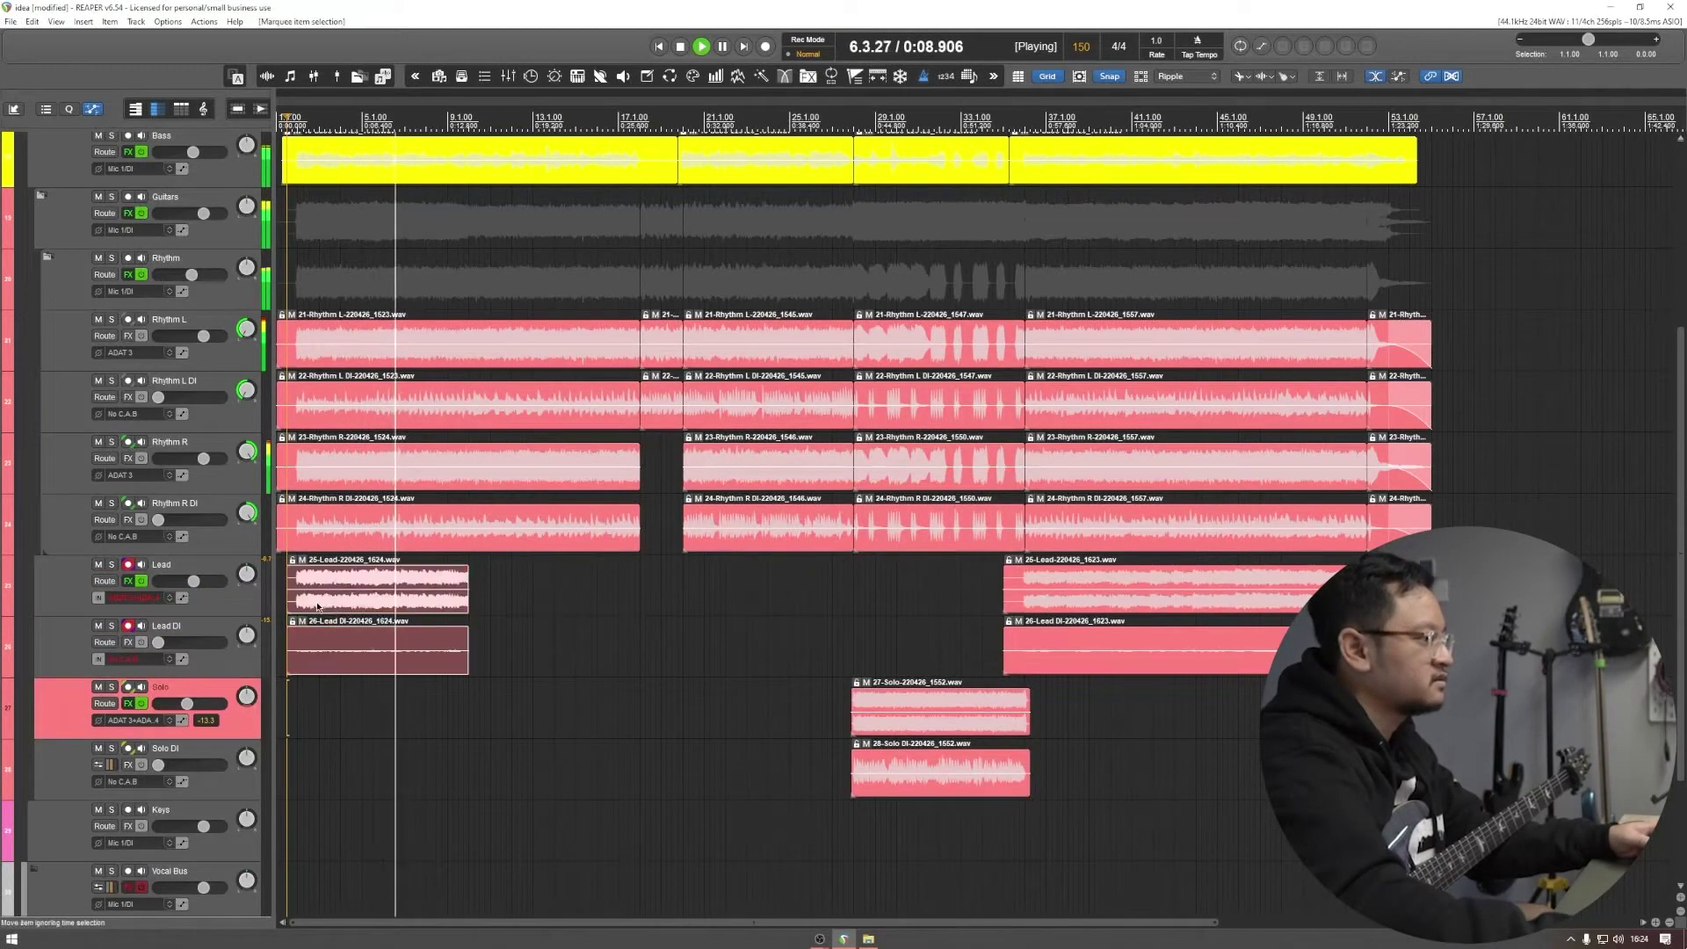
{"action": "left_click_drag", "start_coordinate": [288, 606], "coordinate": [520, 608]}
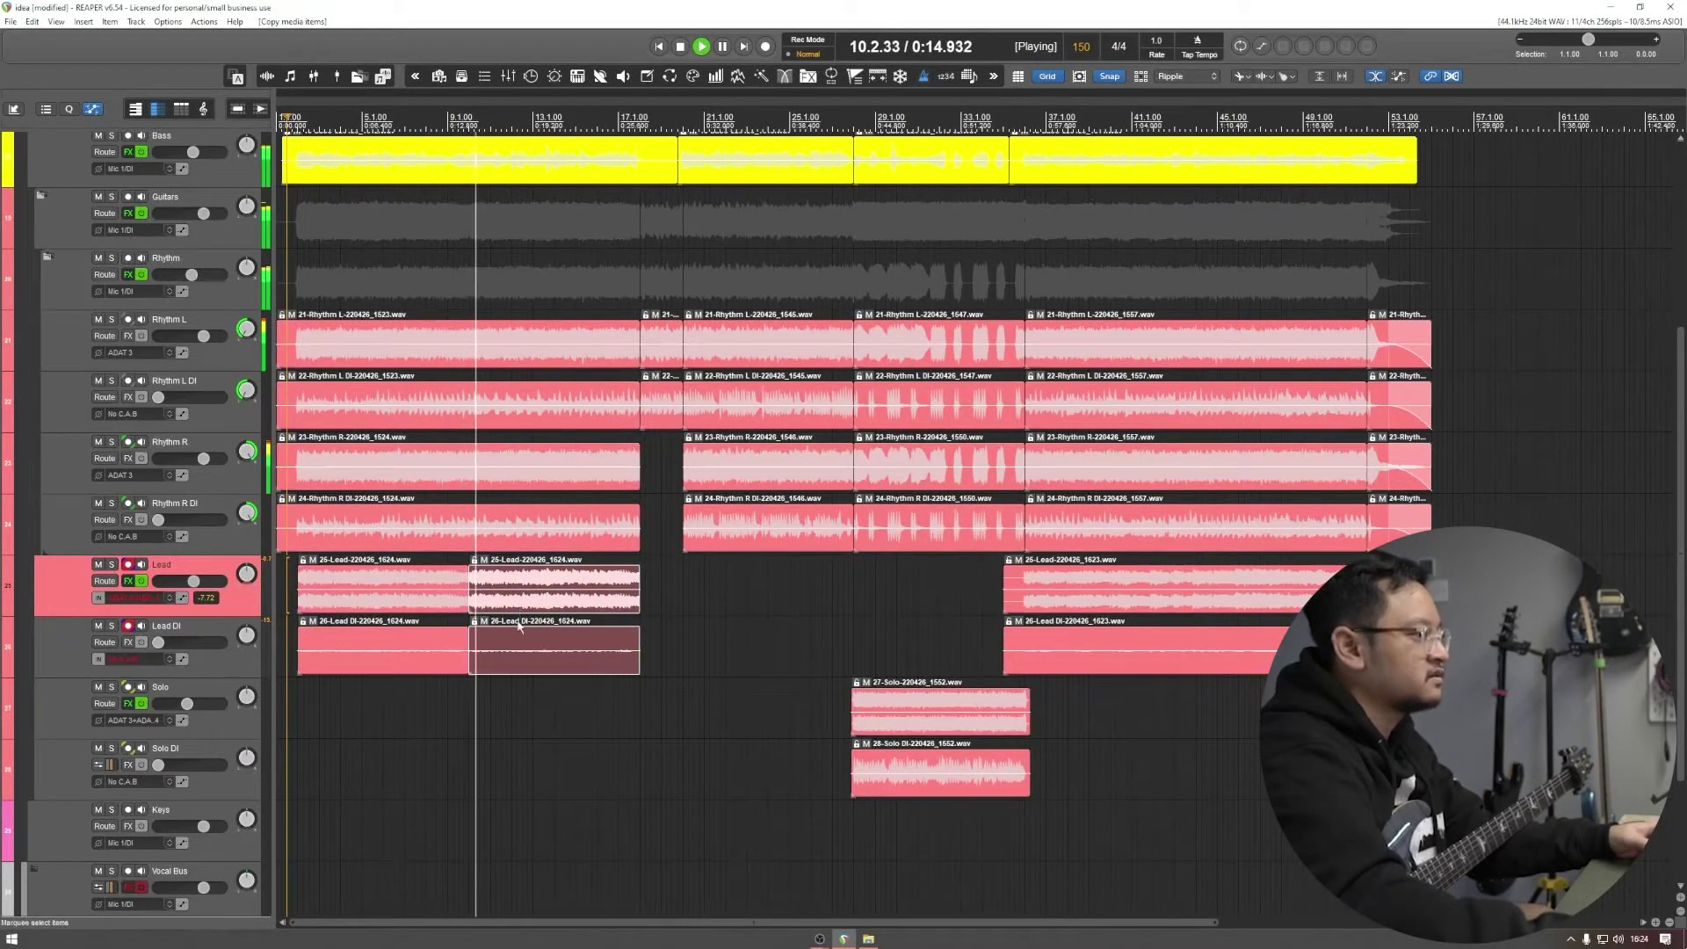
Step: Extend the opening lead part slightly at both ends and give it a 0.23 s fade-in and a 0.49 s fade-out
{"action": "left_click", "coordinate": [648, 685]}
{"action": "left_click_drag", "start_coordinate": [670, 605], "coordinate": [650, 661]}
{"action": "left_click_drag", "start_coordinate": [457, 703], "coordinate": [293, 601]}
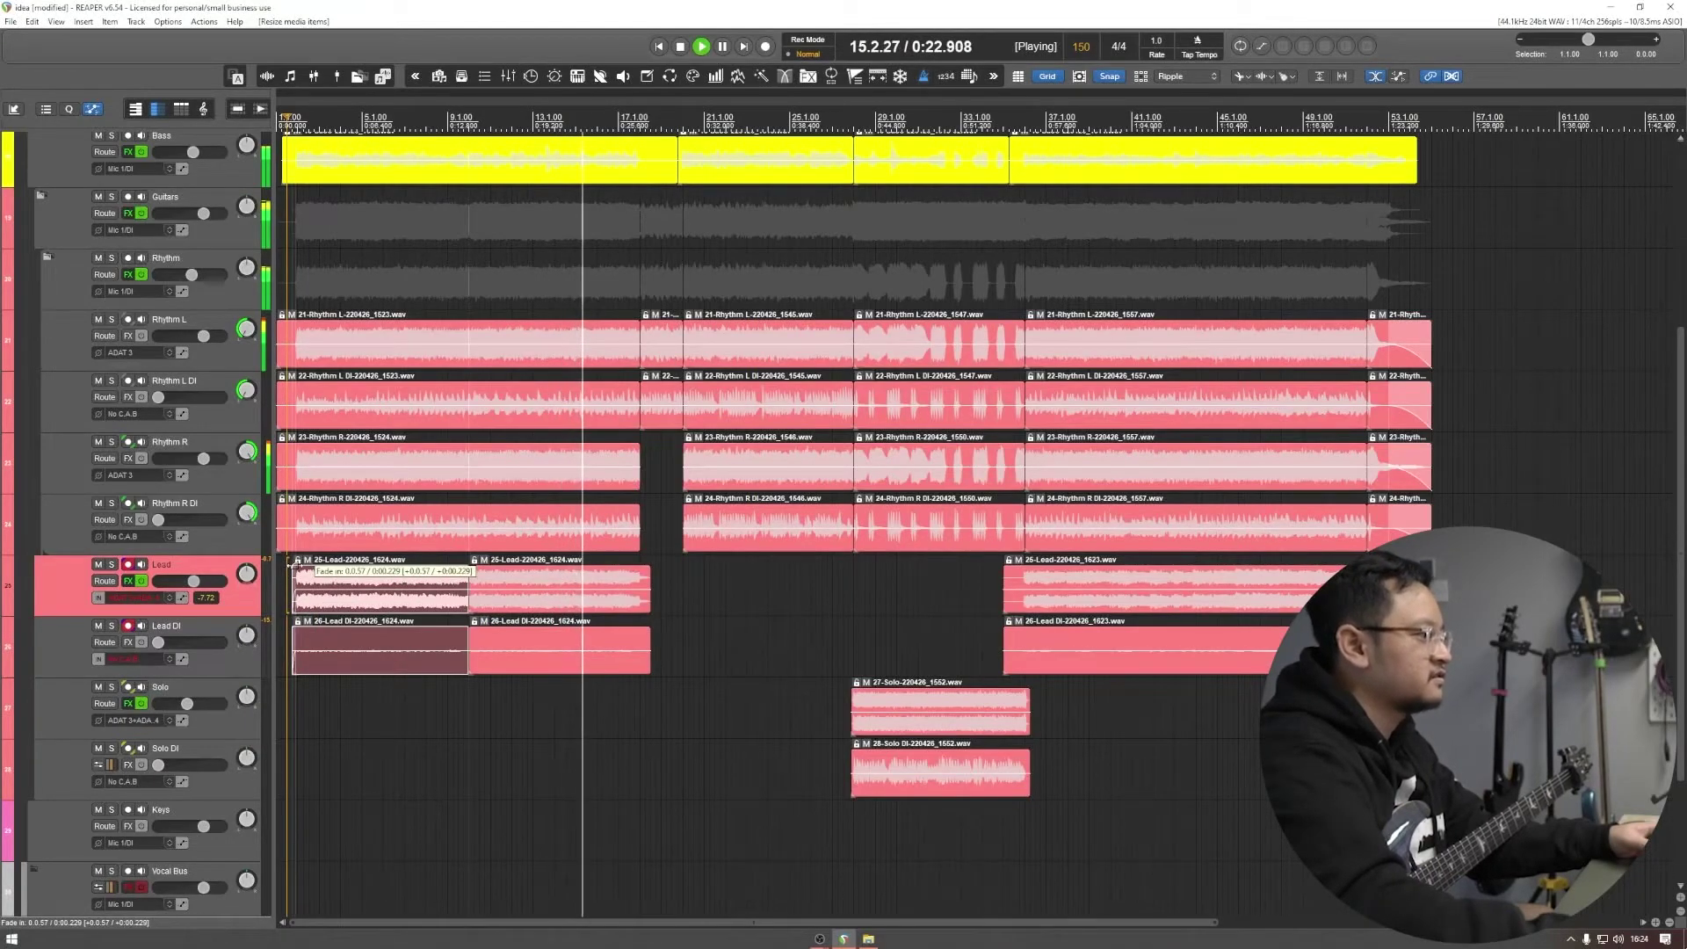
{"action": "left_click_drag", "start_coordinate": [650, 573], "coordinate": [648, 577]}
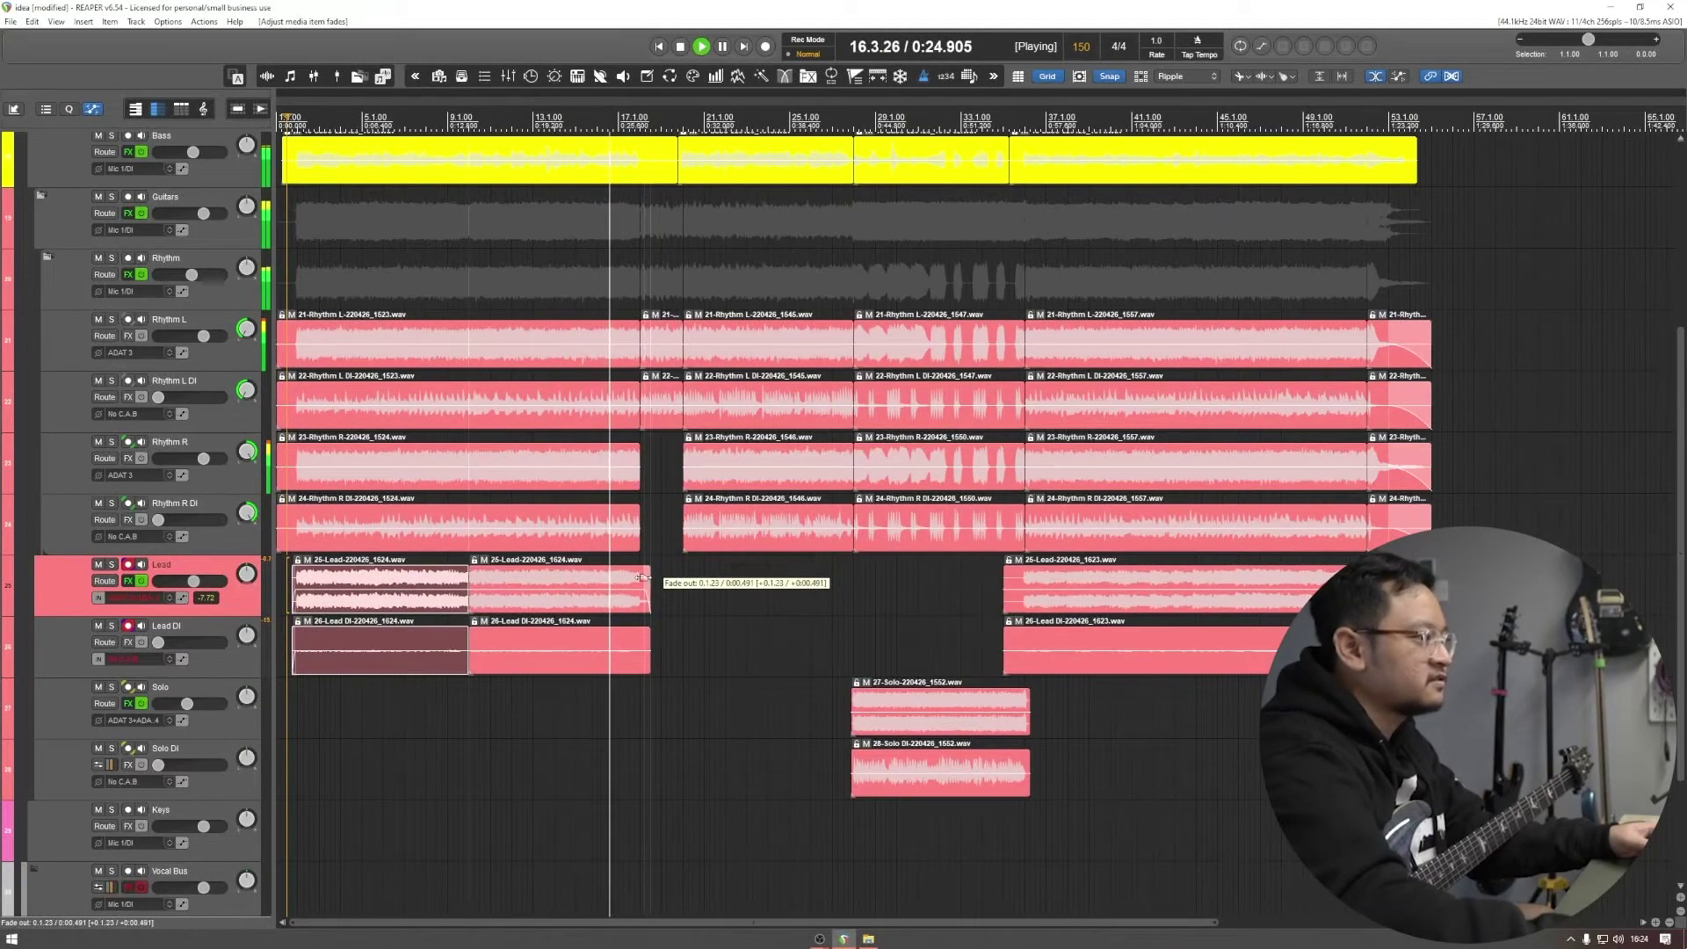
{"action": "left_click", "coordinate": [729, 612]}
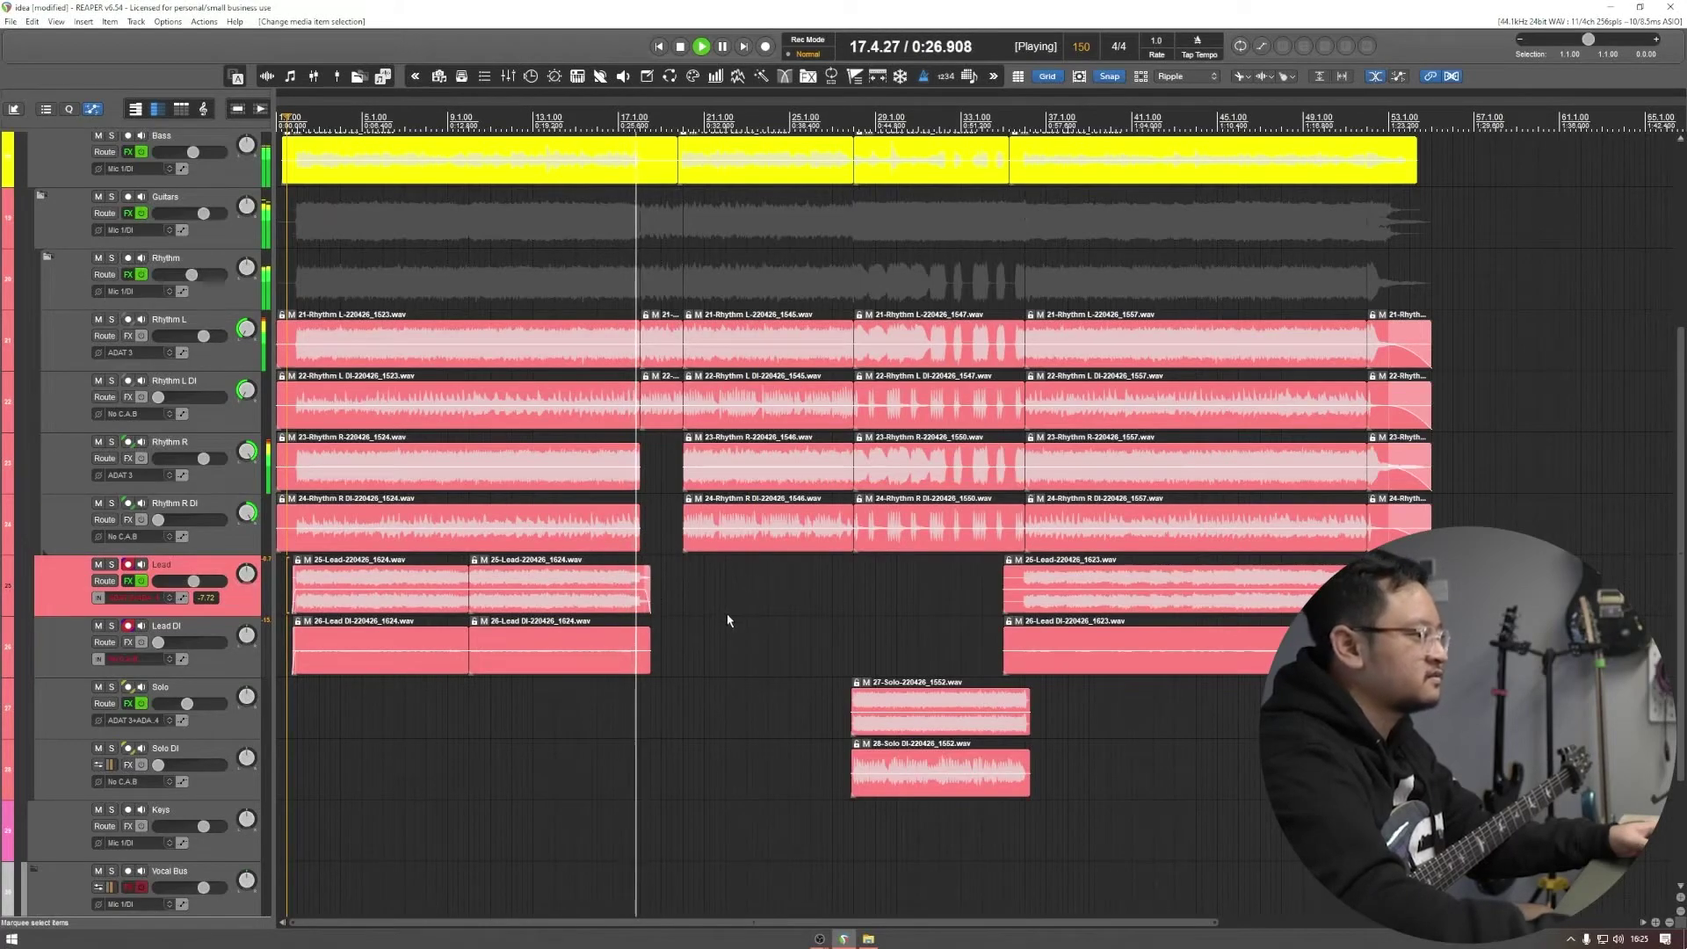
Step: Disarm the Lead and Lead DI tracks and play the song from the start to review the arrangement
{"action": "scroll", "coordinate": [729, 615], "scroll_direction": "down", "scroll_amount": 4}
{"action": "scroll", "coordinate": [731, 621], "scroll_direction": "up", "scroll_amount": 3}
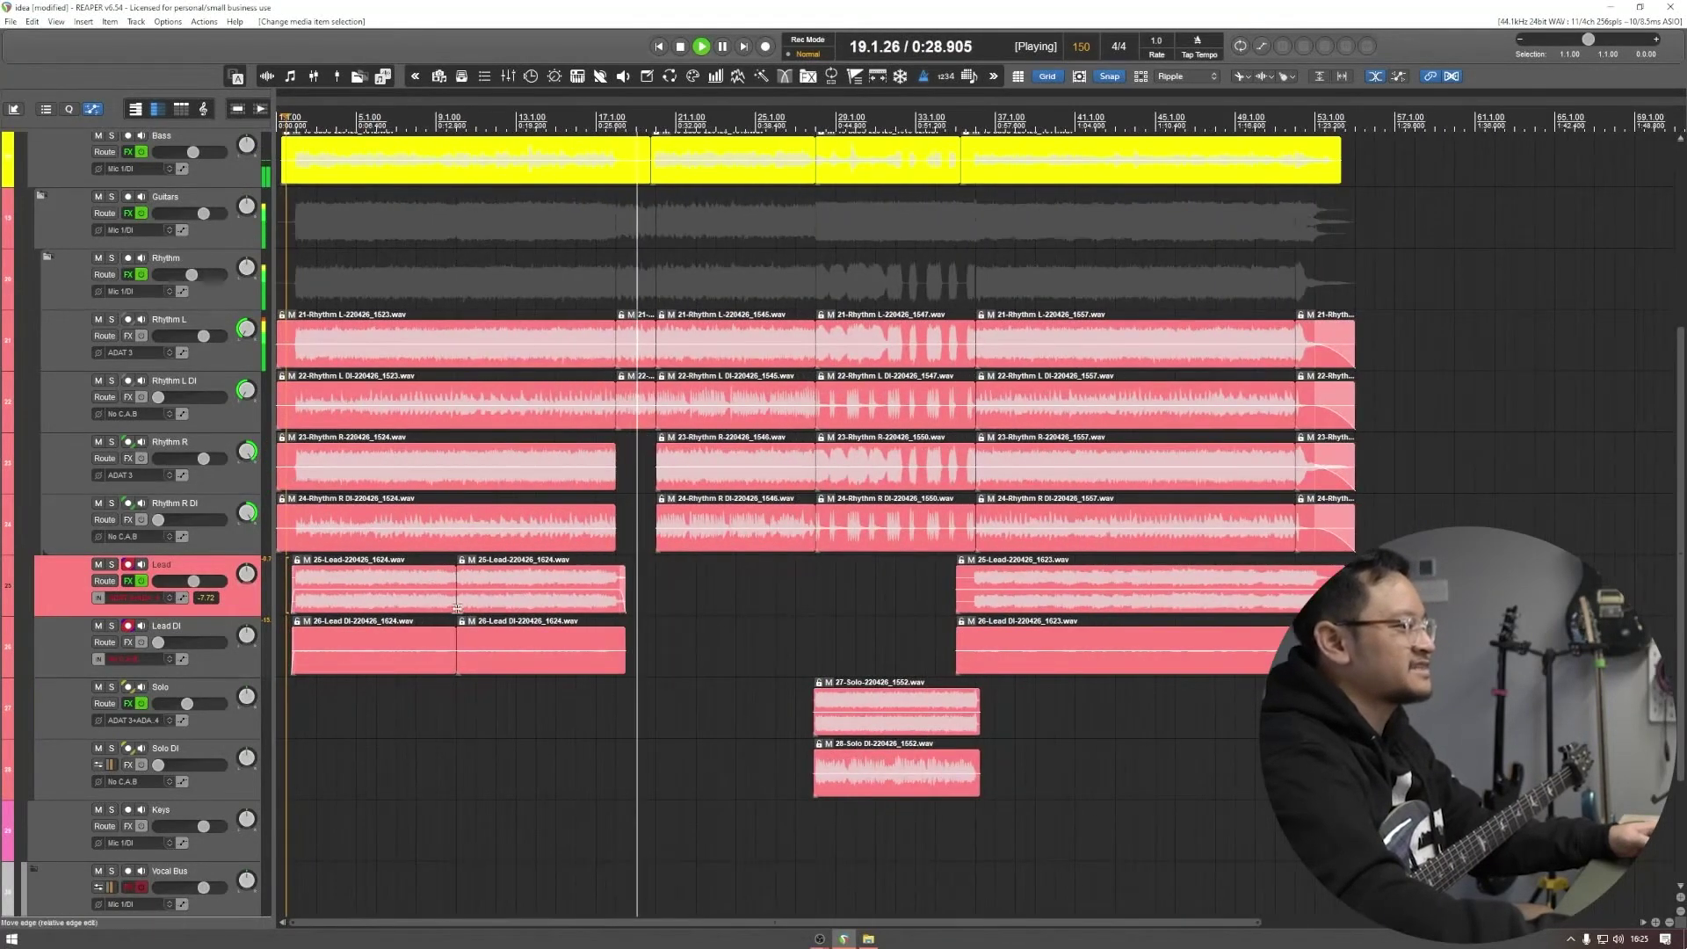
{"action": "left_click", "coordinate": [729, 656]}
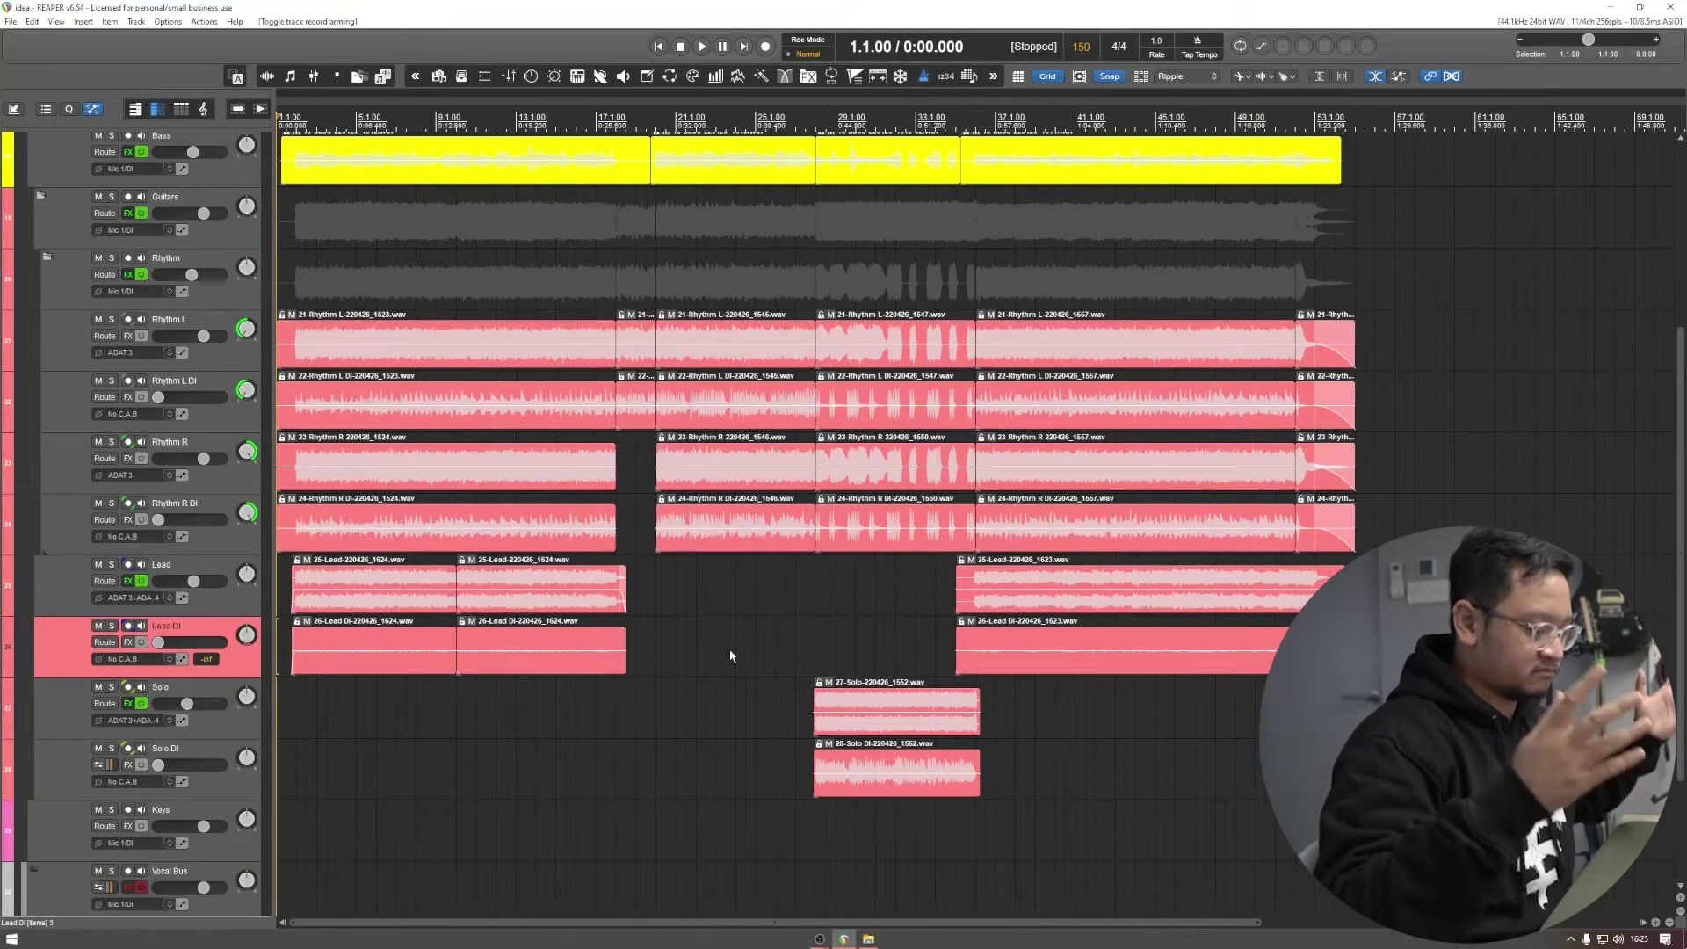
{"action": "key", "text": "space"}
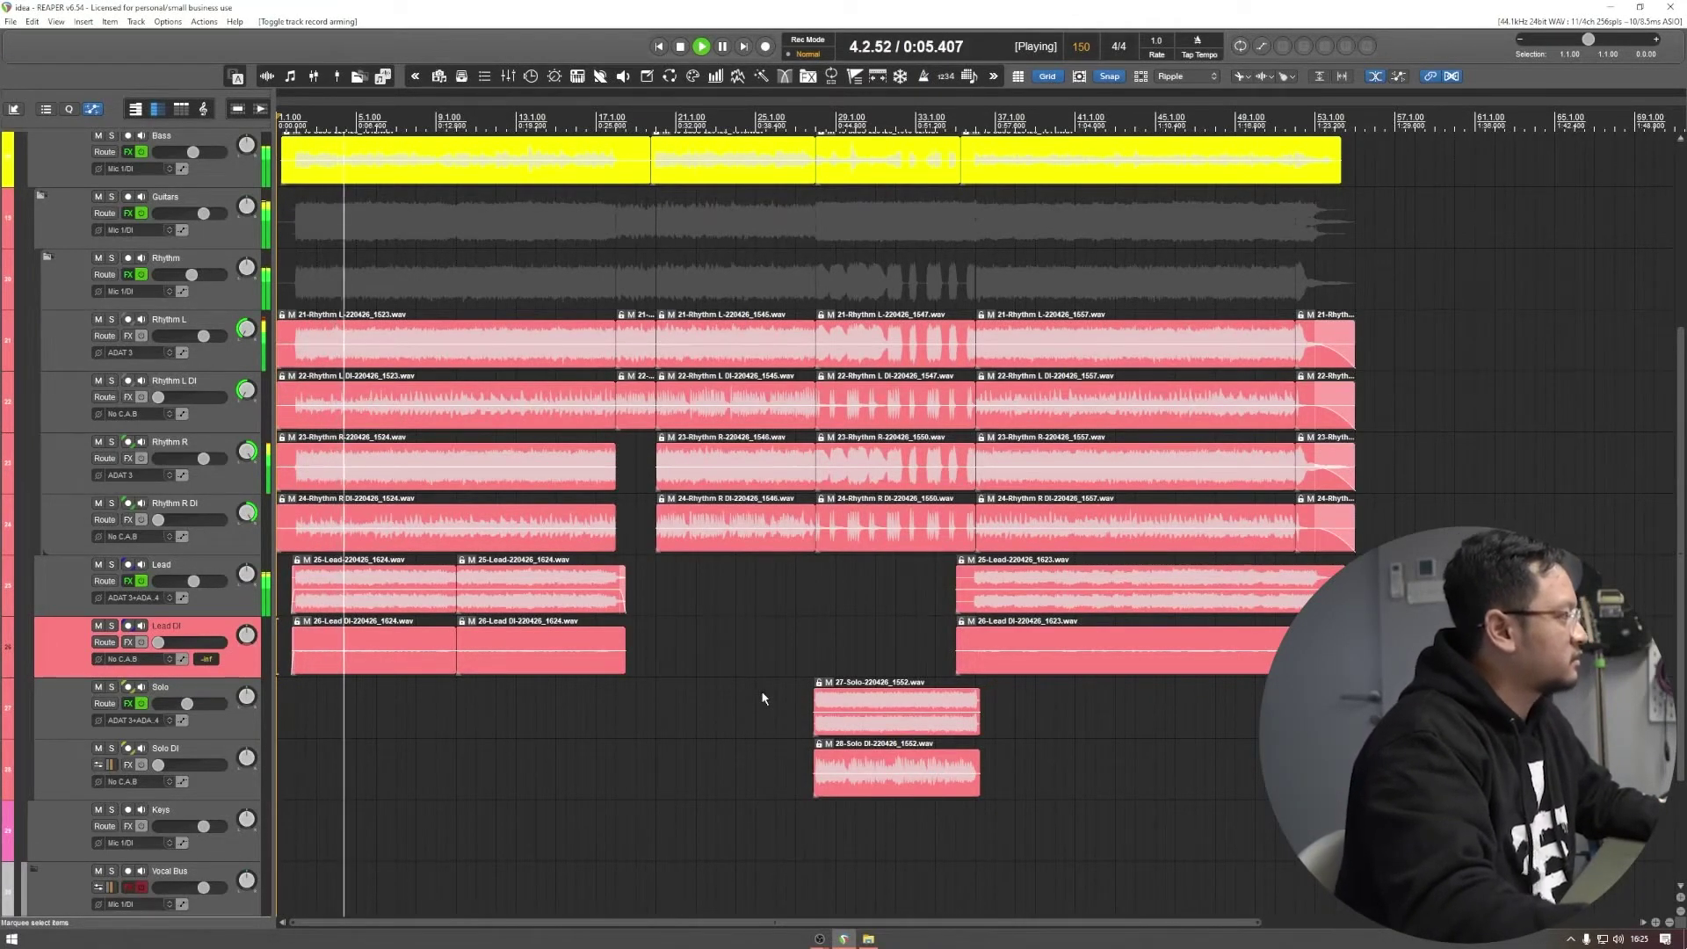
{"action": "scroll", "coordinate": [762, 698], "scroll_direction": "up", "scroll_amount": 4}
{"action": "scroll", "coordinate": [761, 692], "scroll_direction": "down", "scroll_amount": 3}
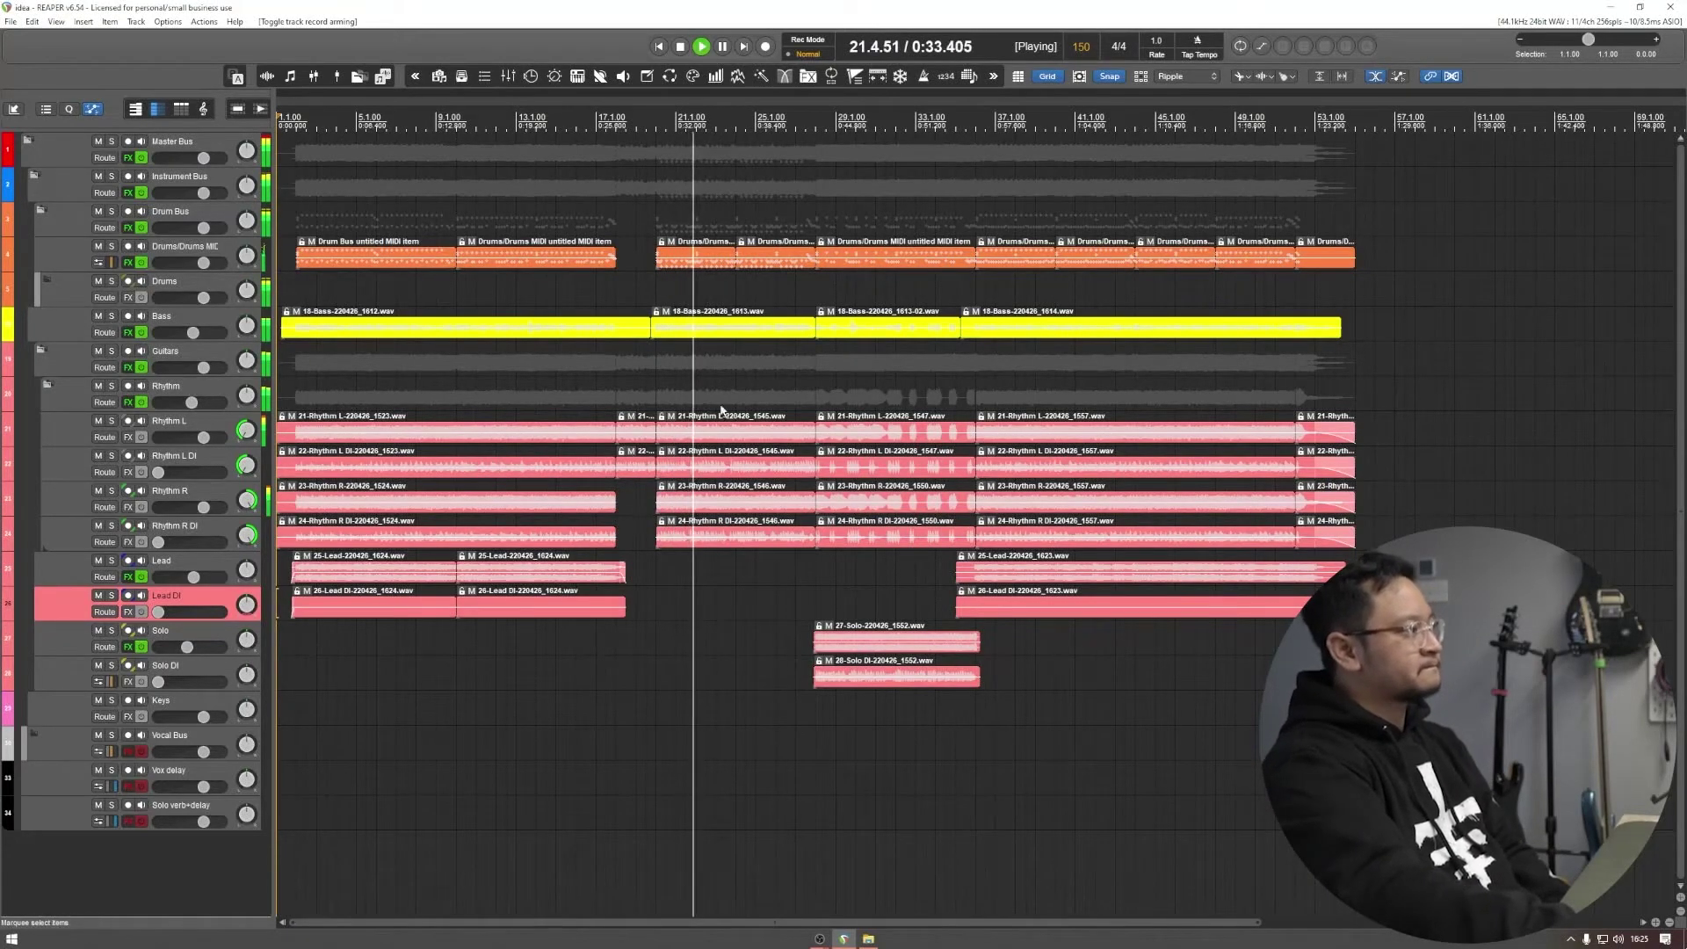
Step: Trim the first bass item's end and the second's start close to the break between bars 18 and 20, with short fades
{"action": "left_click_drag", "start_coordinate": [646, 331], "coordinate": [625, 331]}
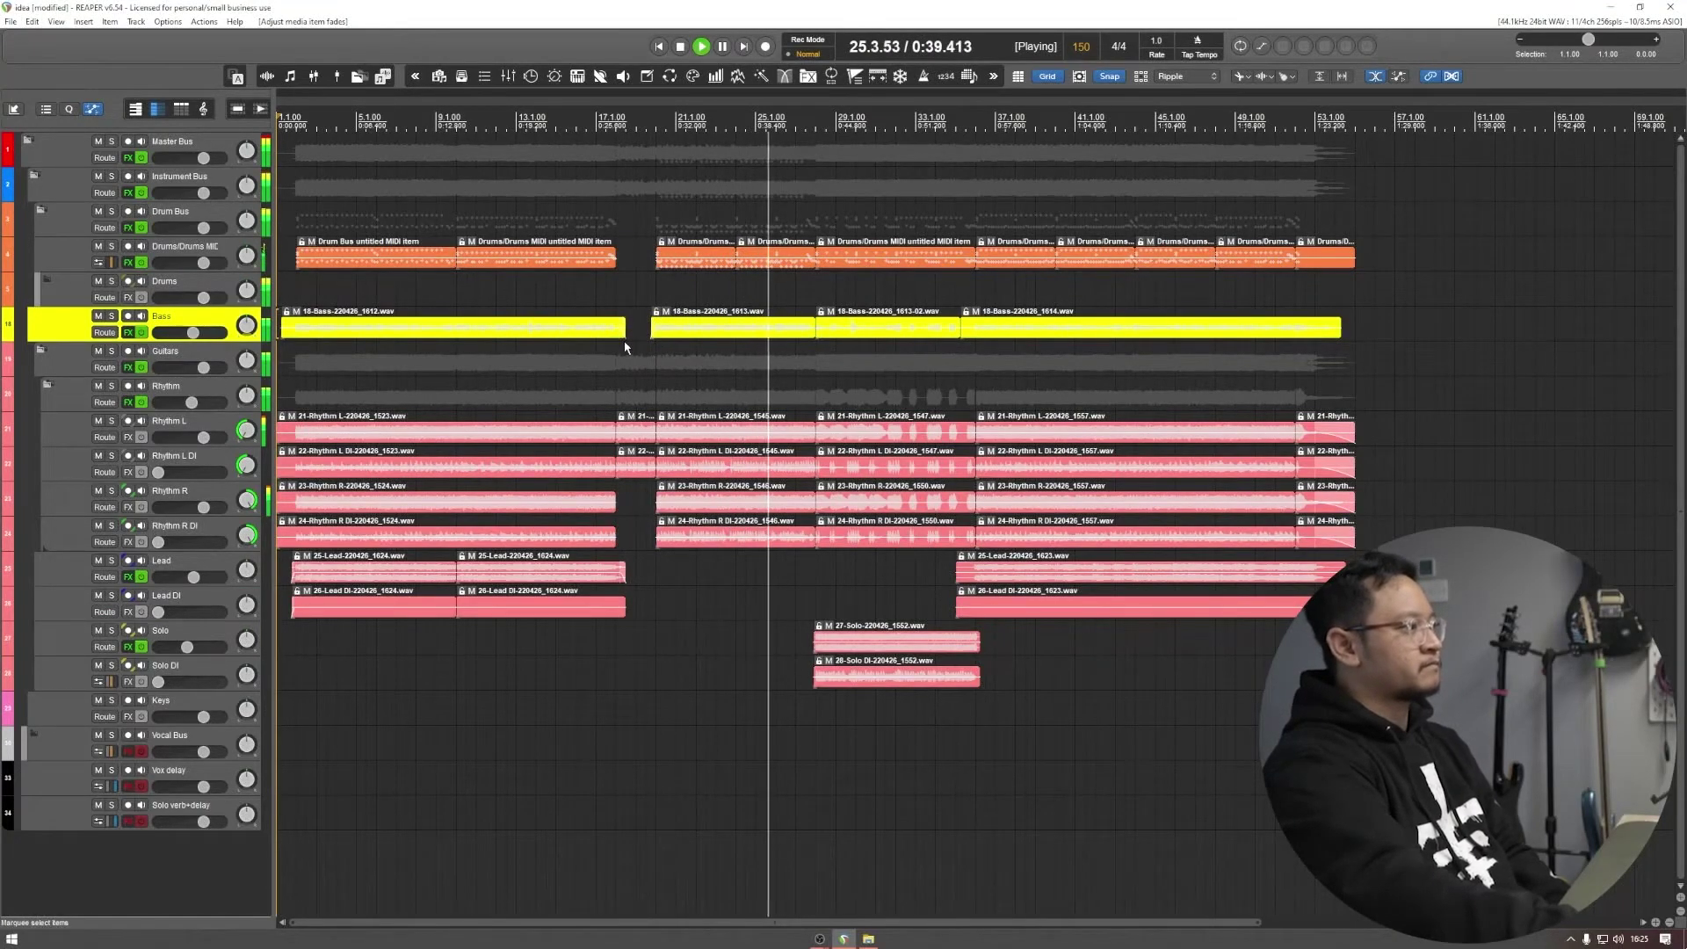
{"action": "scroll", "coordinate": [624, 362], "scroll_direction": "up", "scroll_amount": 5}
{"action": "scroll", "coordinate": [624, 363], "scroll_direction": "up", "scroll_amount": 5}
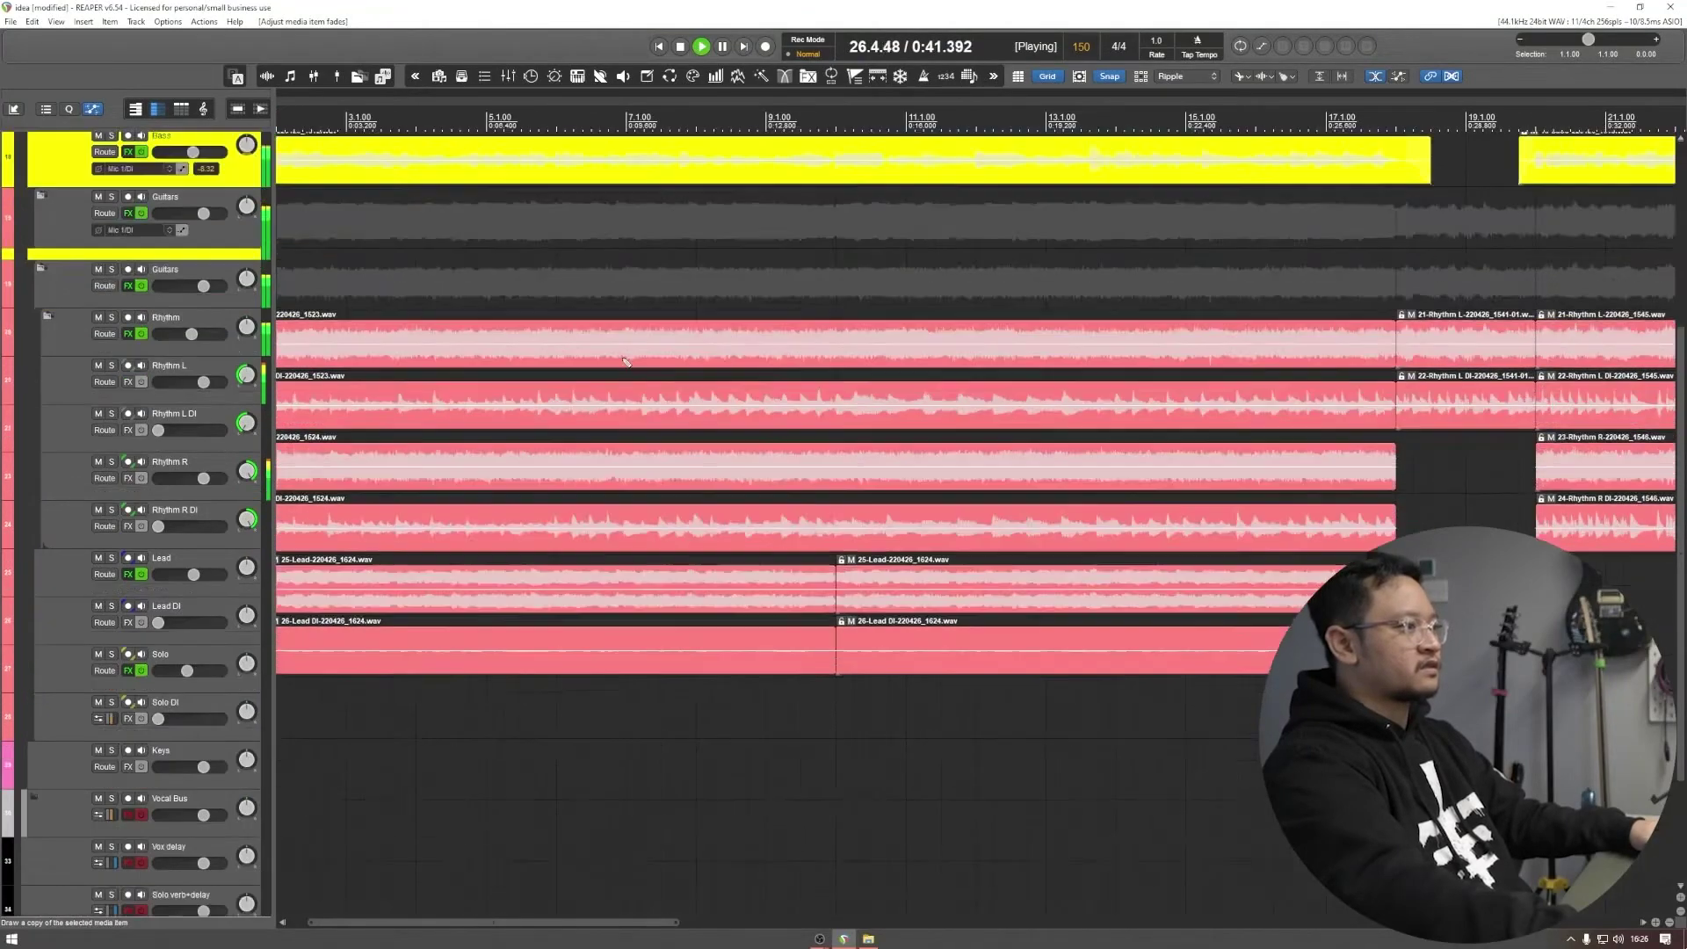
{"action": "scroll", "coordinate": [622, 371], "scroll_direction": "up", "scroll_amount": 1}
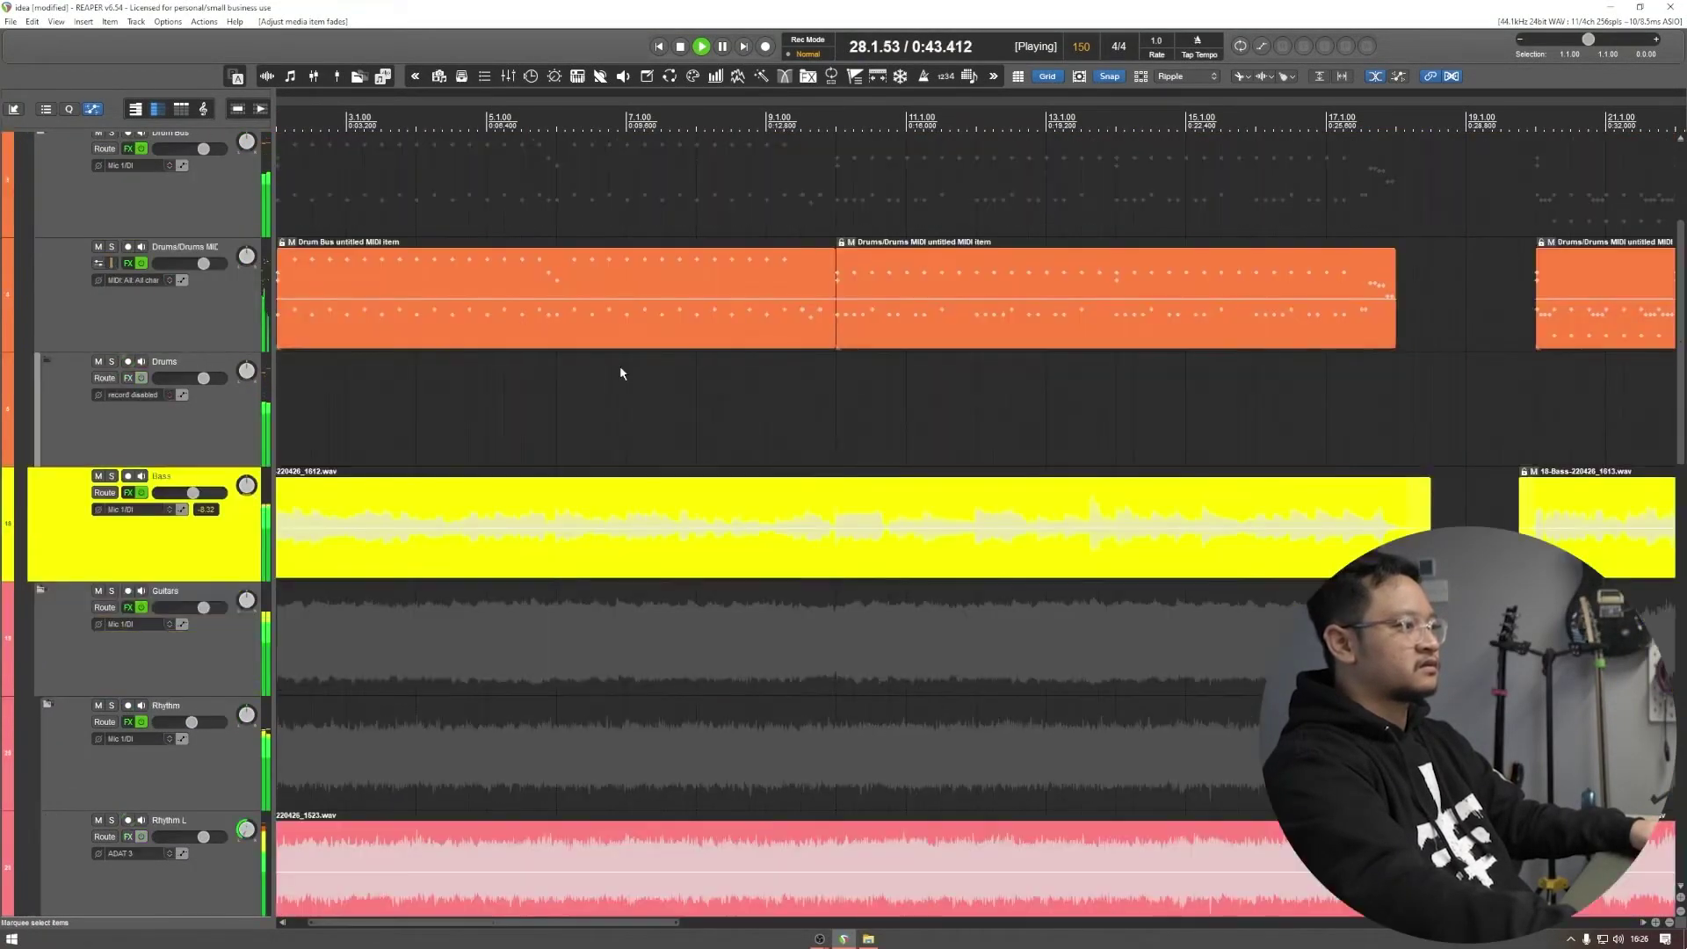
{"action": "scroll", "coordinate": [621, 374], "scroll_direction": "right", "scroll_amount": 8}
{"action": "scroll", "coordinate": [620, 378], "scroll_direction": "right", "scroll_amount": 1}
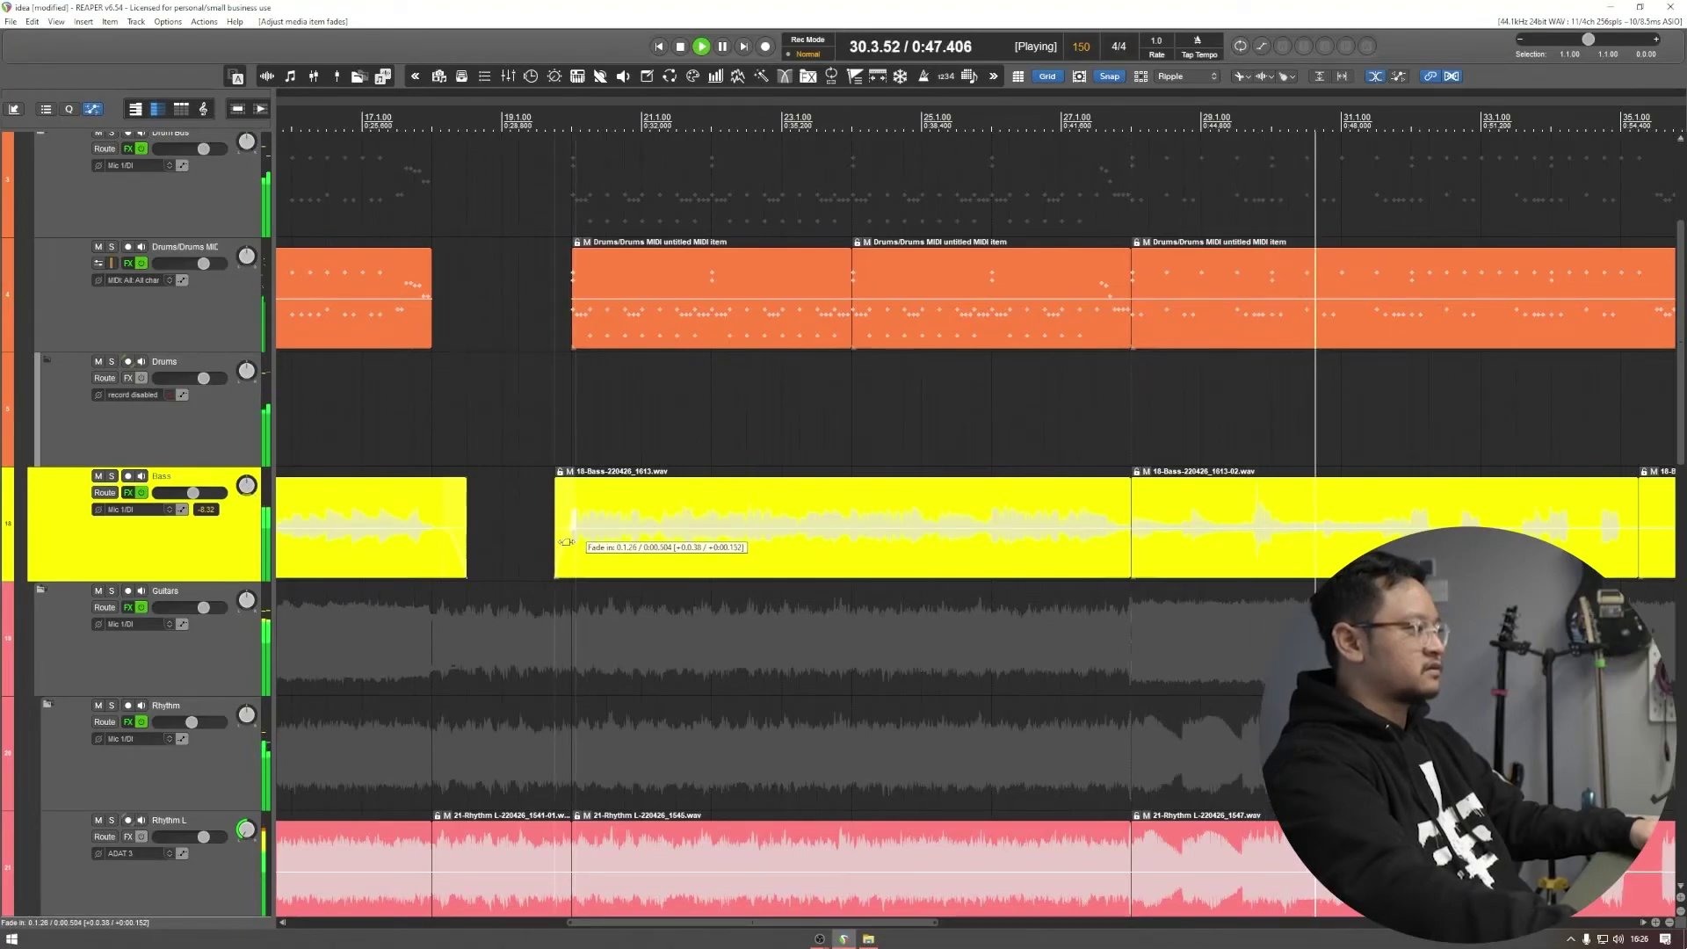
{"action": "left_click_drag", "start_coordinate": [555, 542], "coordinate": [567, 525]}
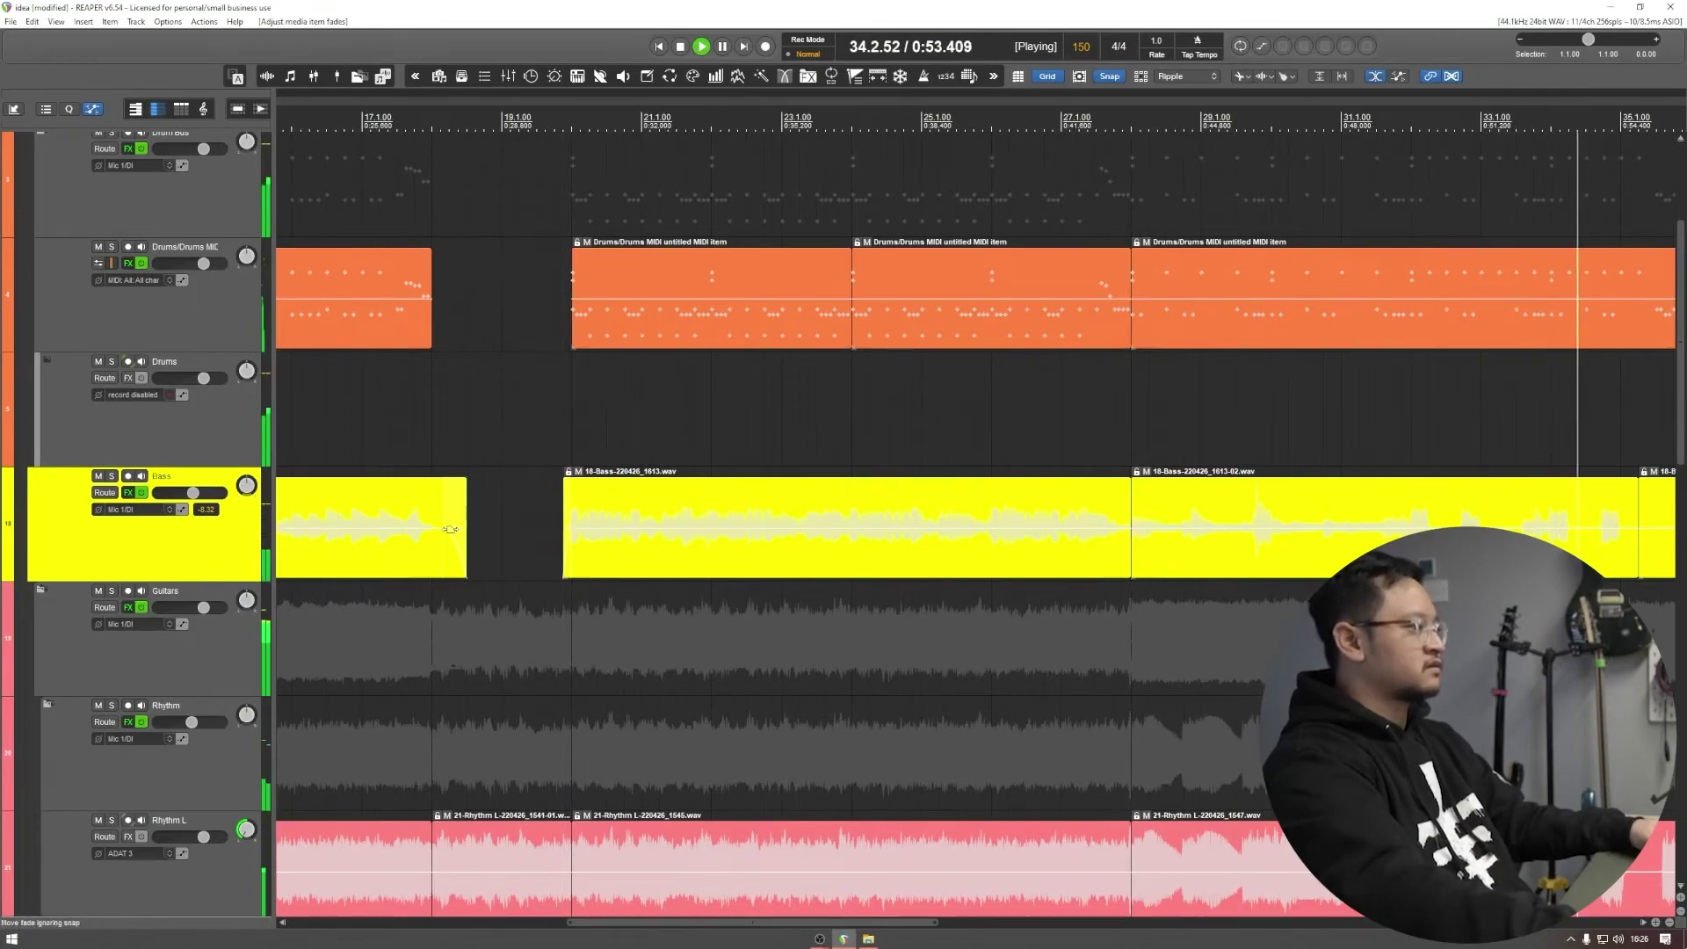
{"action": "left_click_drag", "start_coordinate": [466, 547], "coordinate": [441, 549]}
{"action": "left_click", "coordinate": [439, 498]}
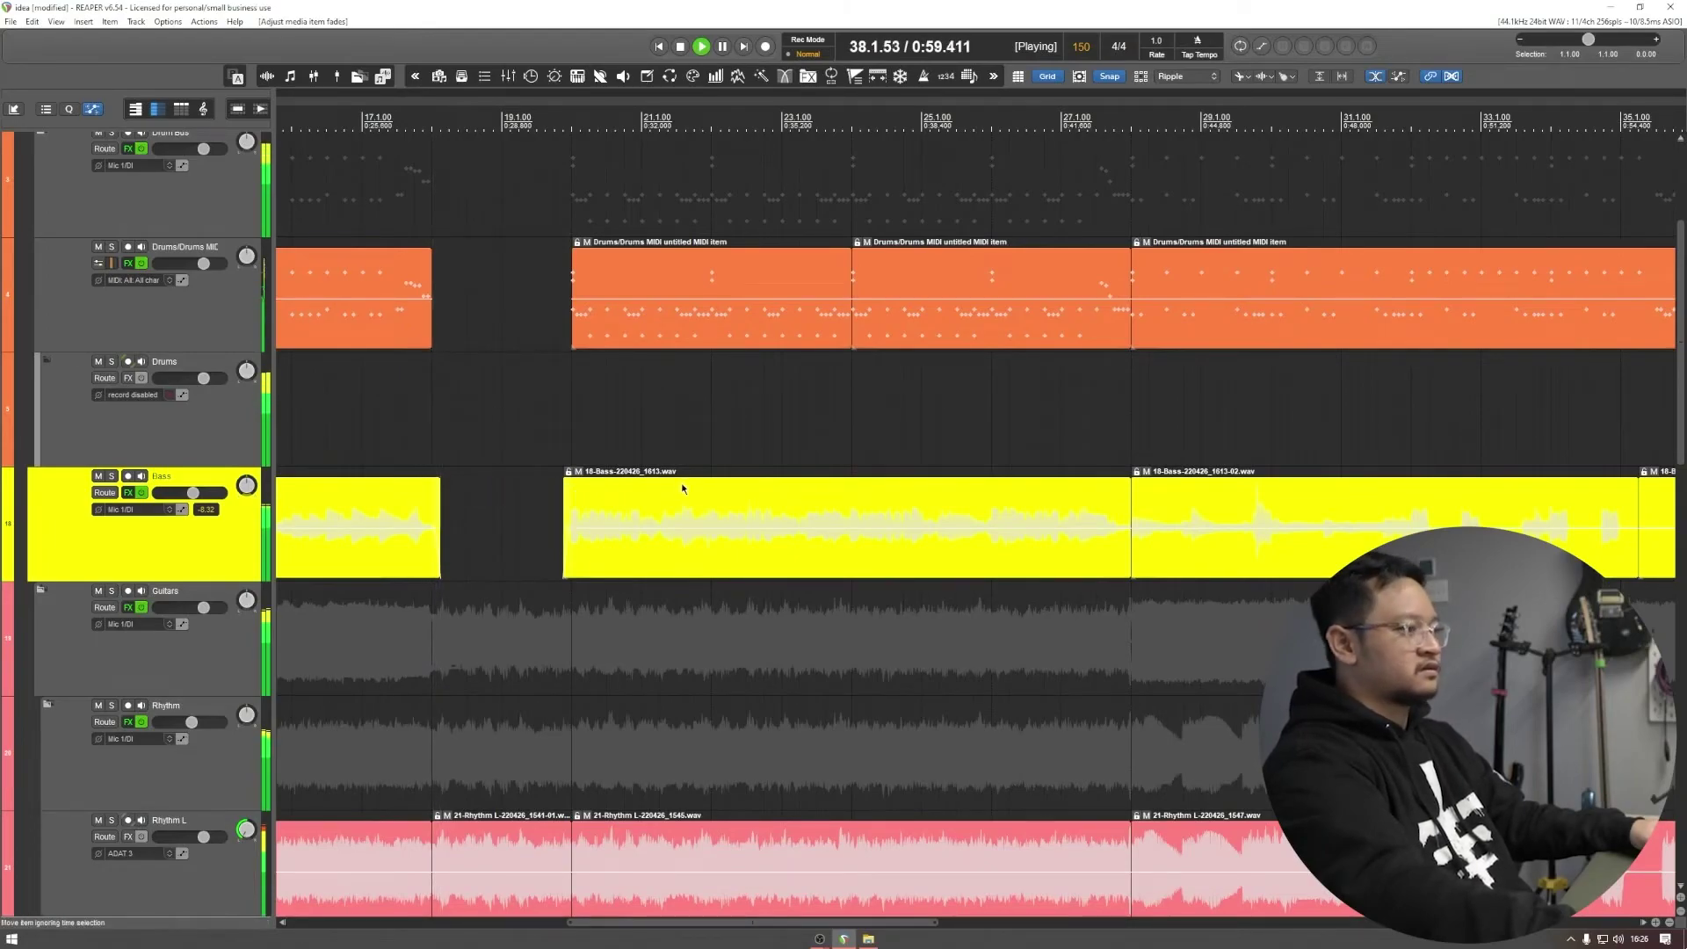
{"action": "scroll", "coordinate": [682, 482], "scroll_direction": "down", "scroll_amount": 5}
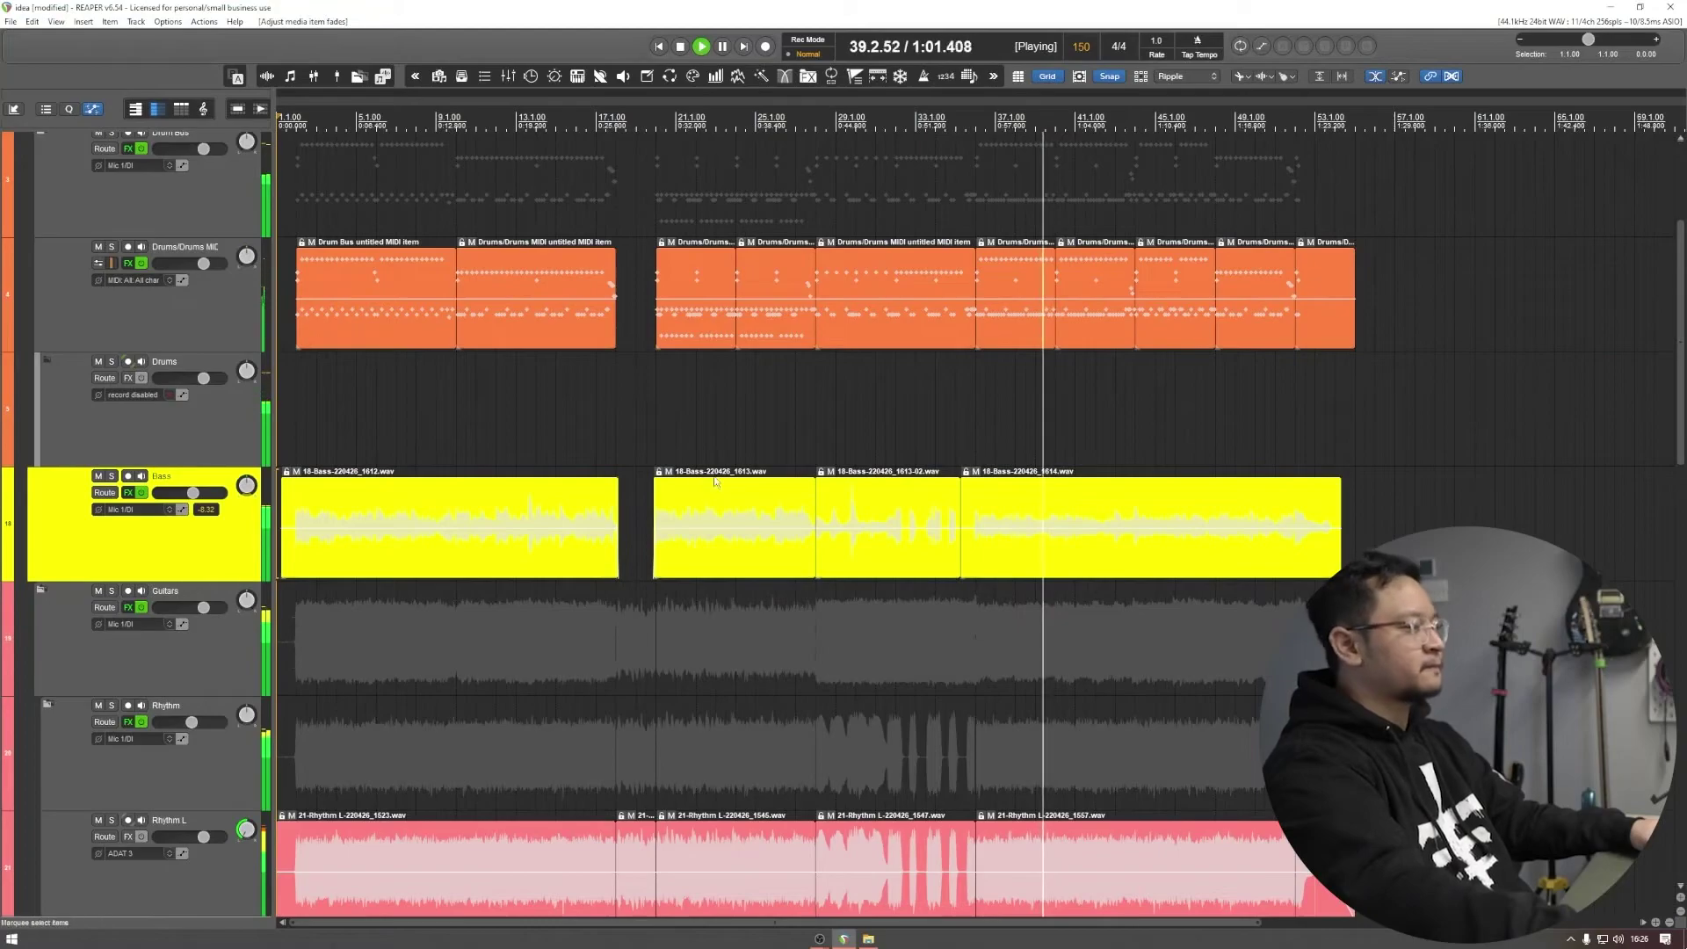
{"action": "left_click", "coordinate": [780, 407]}
{"action": "scroll", "coordinate": [779, 413], "scroll_direction": "down", "scroll_amount": 3}
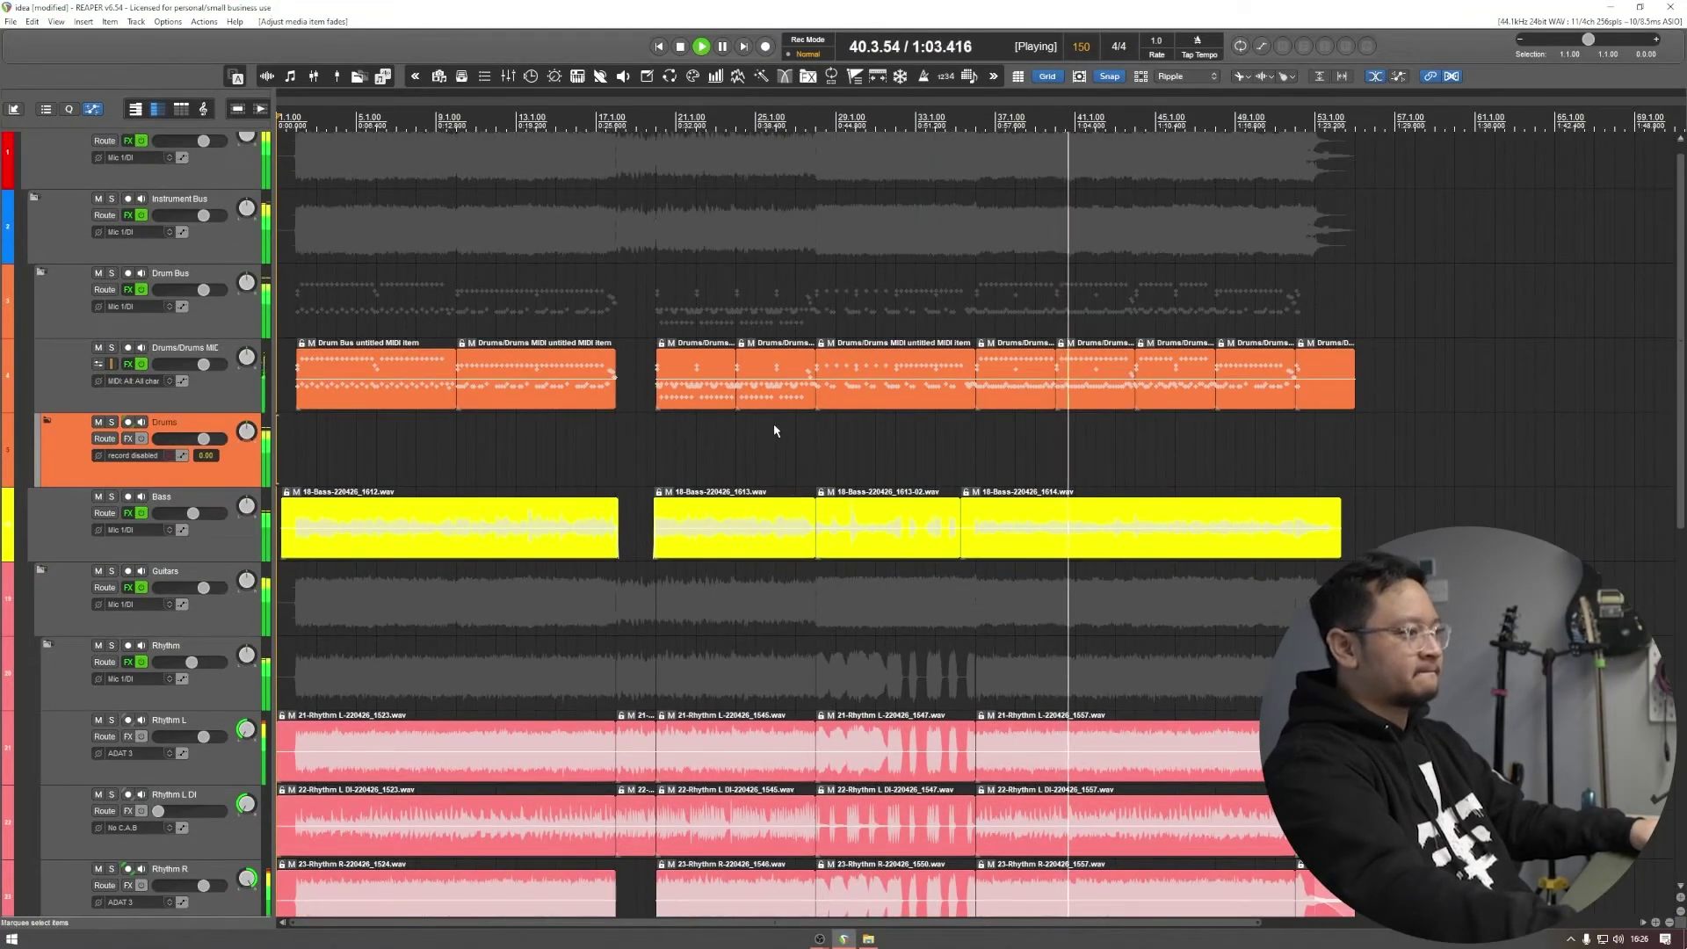
{"action": "scroll", "coordinate": [775, 430], "scroll_direction": "down", "scroll_amount": 3}
{"action": "scroll", "coordinate": [775, 431], "scroll_direction": "up", "scroll_amount": 1}
{"action": "scroll", "coordinate": [777, 427], "scroll_direction": "down", "scroll_amount": 2}
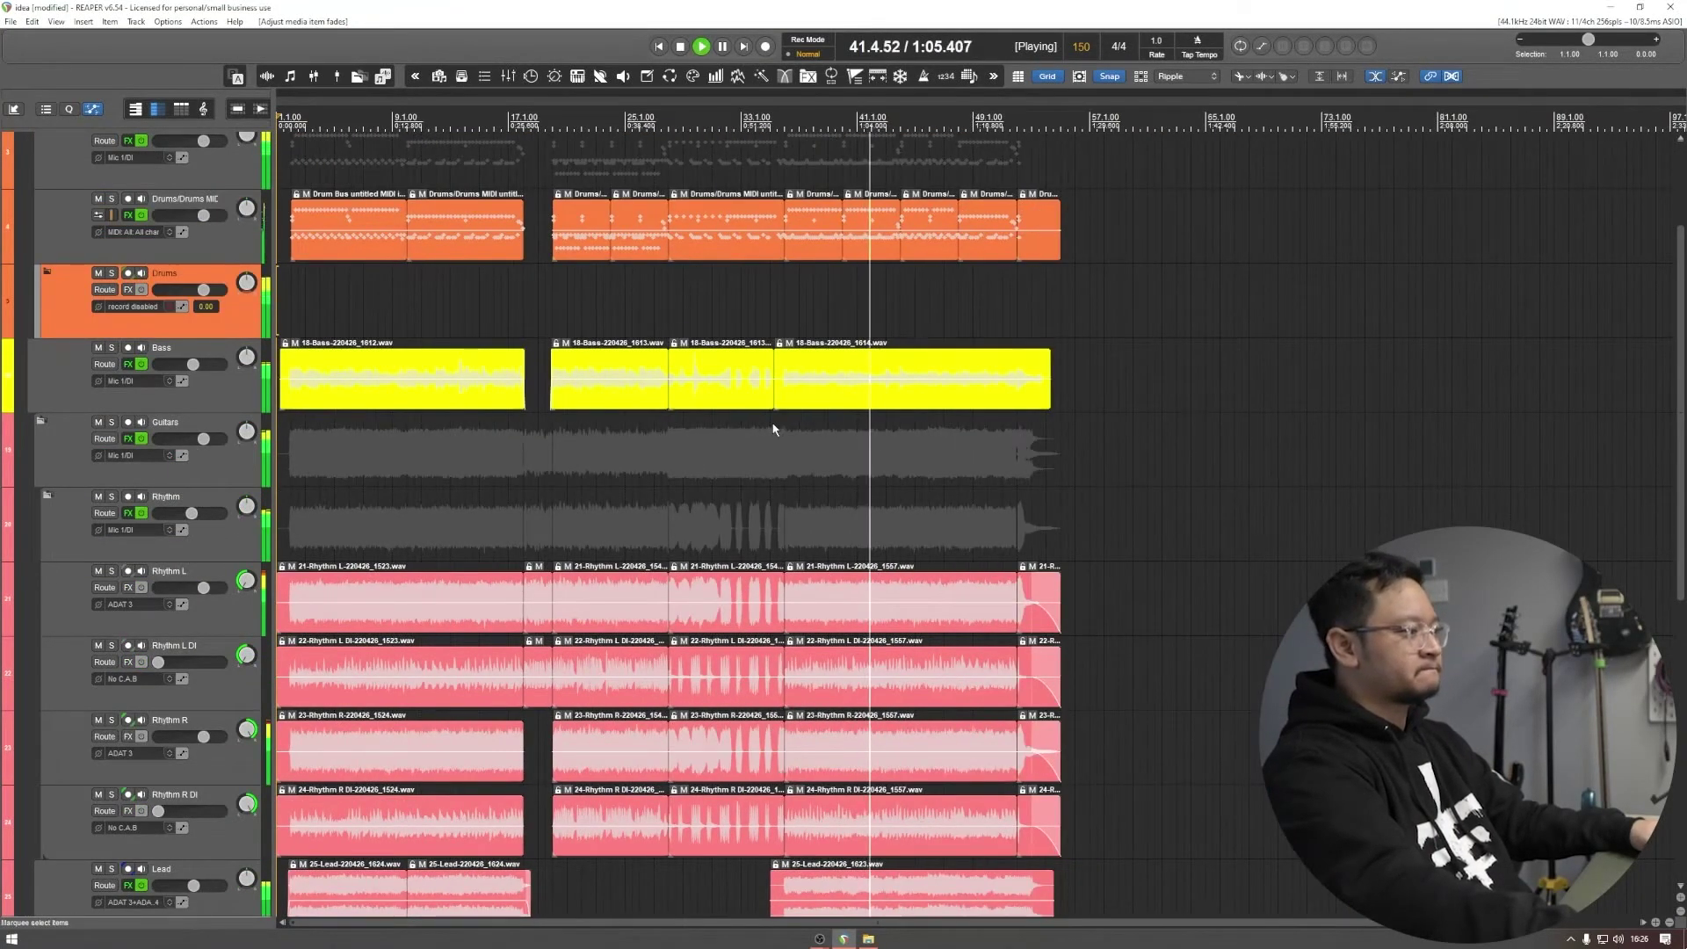
{"action": "scroll", "coordinate": [773, 430], "scroll_direction": "down", "scroll_amount": 4}
{"action": "left_click", "coordinate": [758, 465]}
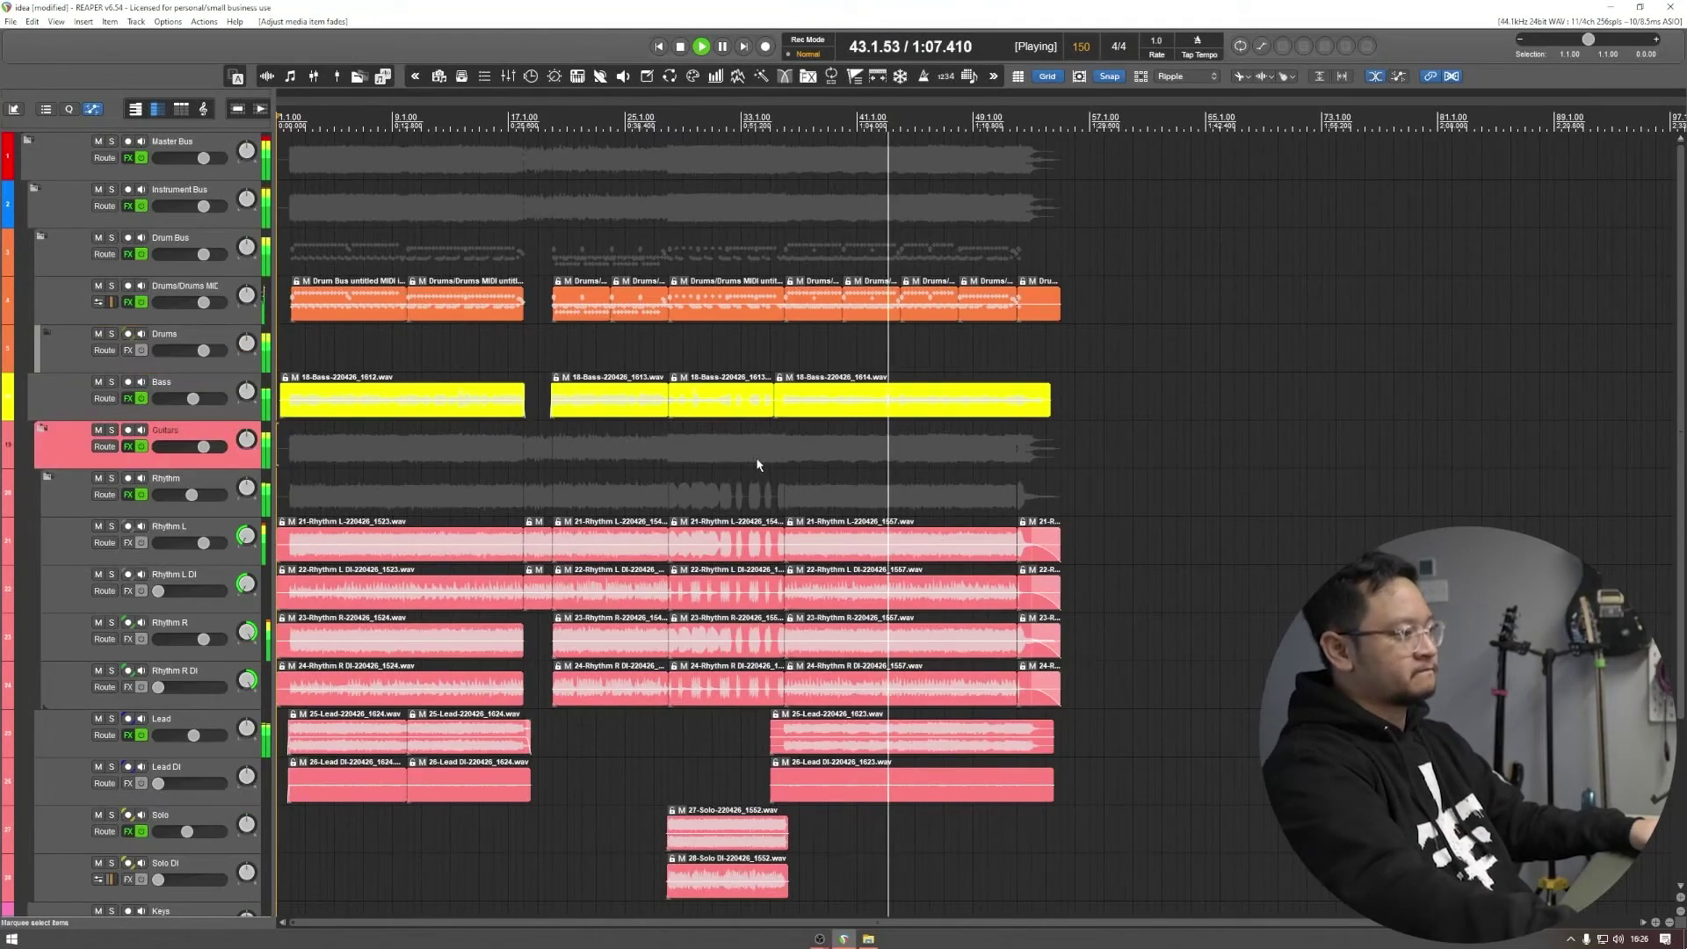